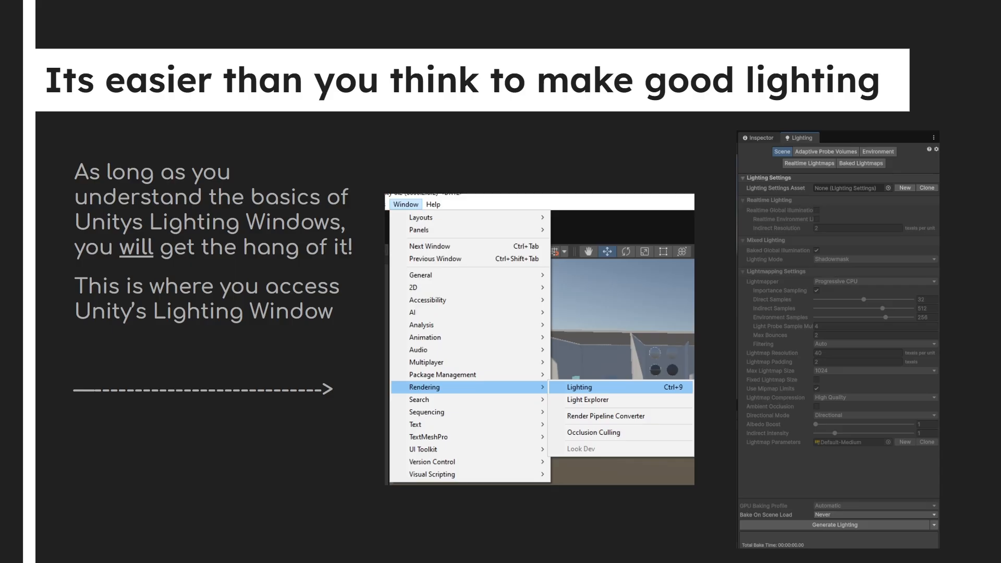
Switch to Unity, show the root Assets folder, and look around the campus map in the Scene view
key(alt+Tab)
key(alt+Tab)
key(alt+Tab)
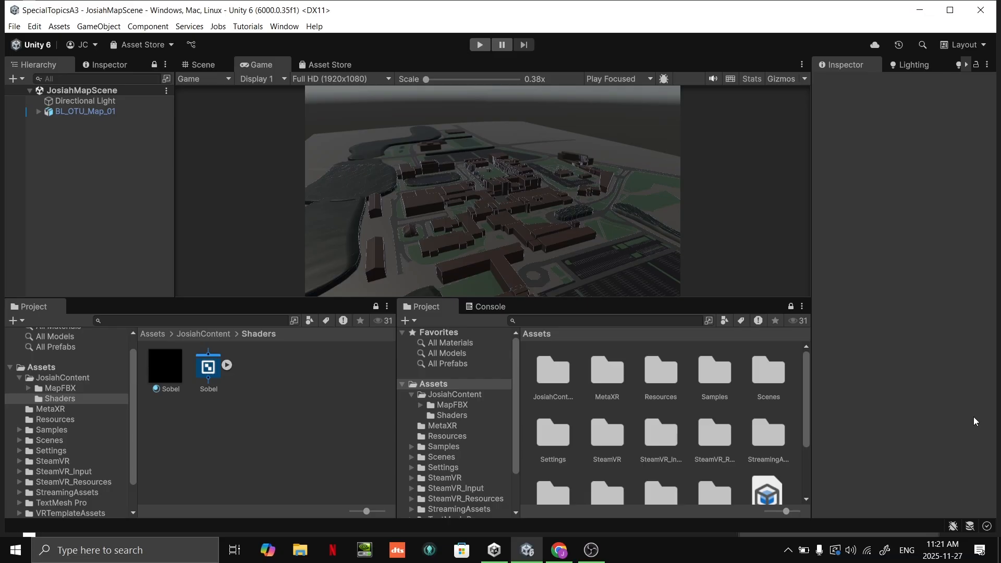
click(72, 369)
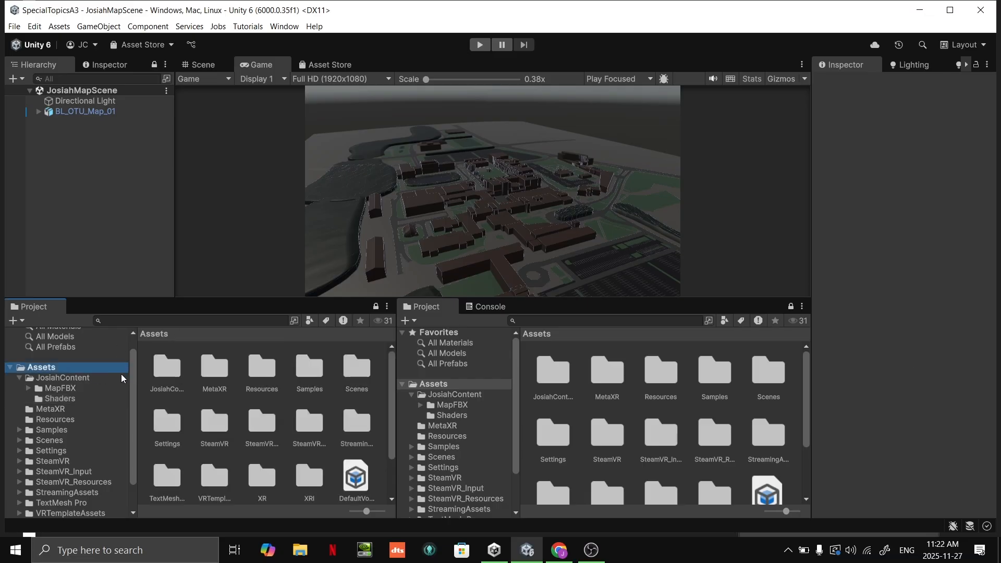
click(203, 65)
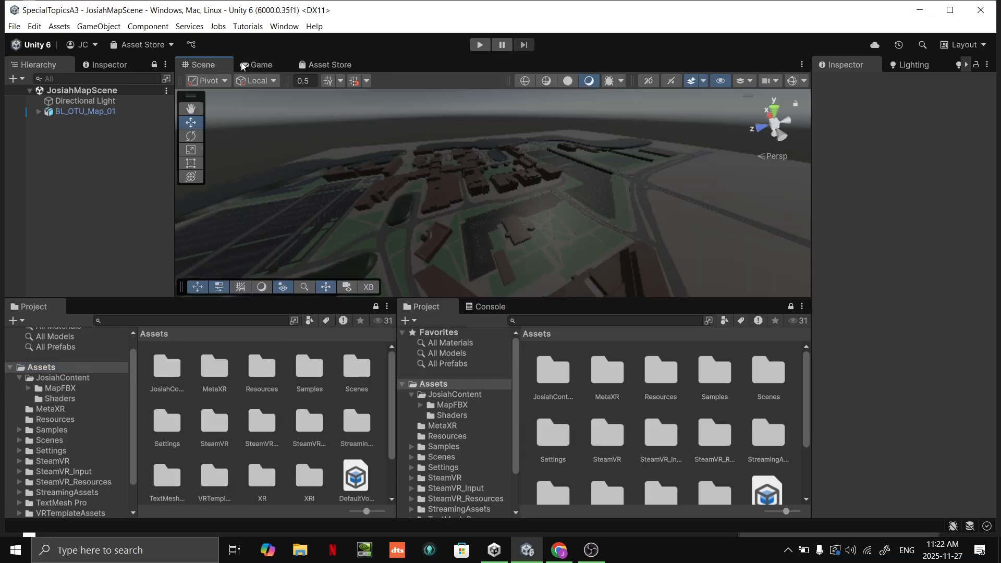
right_drag(581, 146, 764, 128)
right_drag(738, 173, 861, 137)
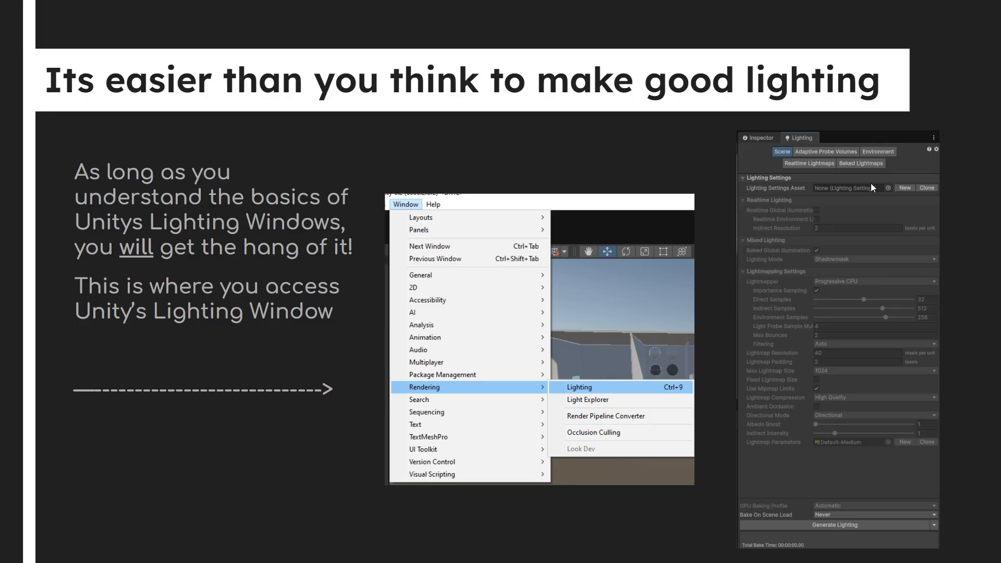
Try docking the Lighting window below the Scene view, and return it beside the Inspector
key(alt+Tab)
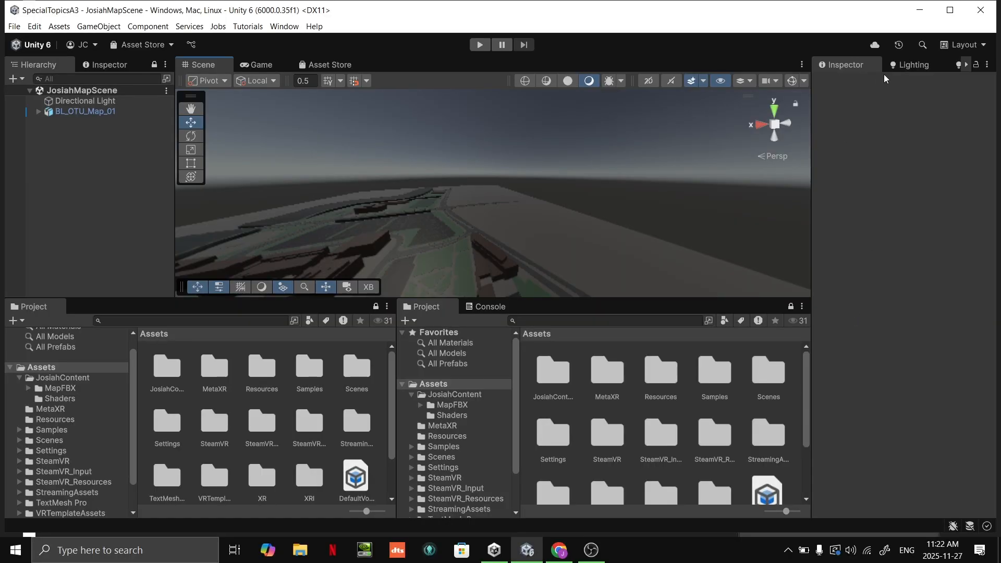
click(910, 65)
drag(910, 65, 417, 271)
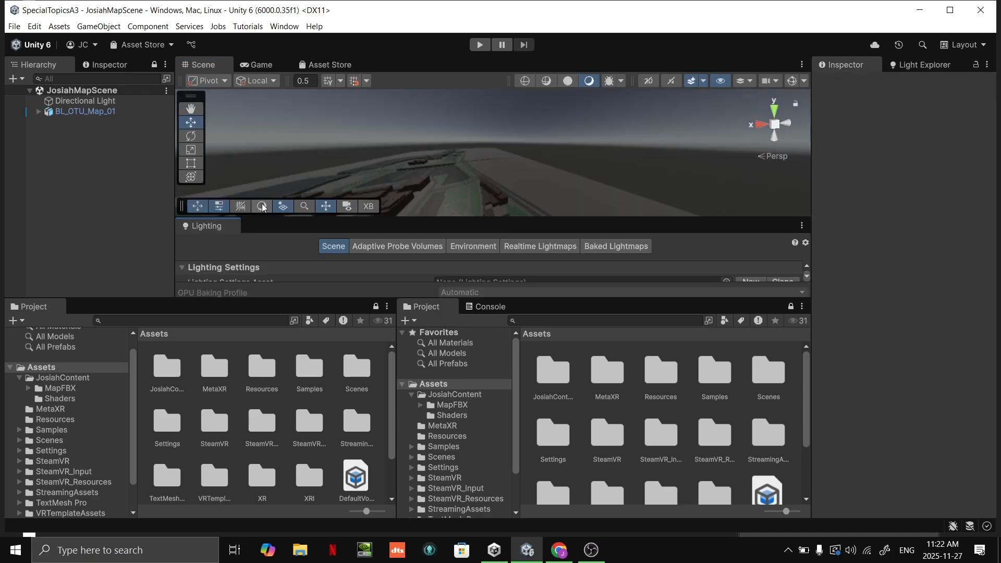
drag(232, 225, 899, 67)
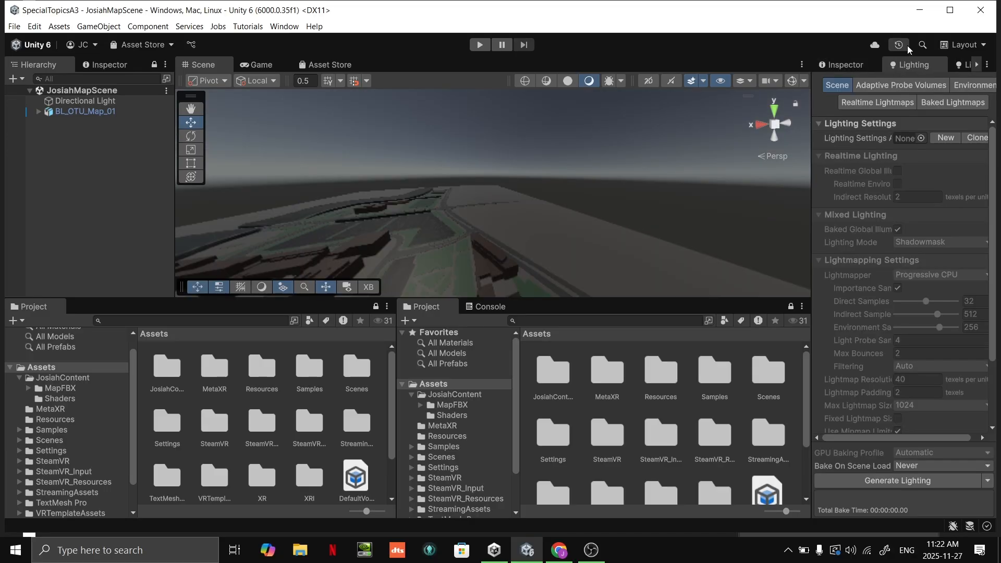
Select the BL_OTU_Map_01 model in the scene and view its properties in the Inspector
click(846, 71)
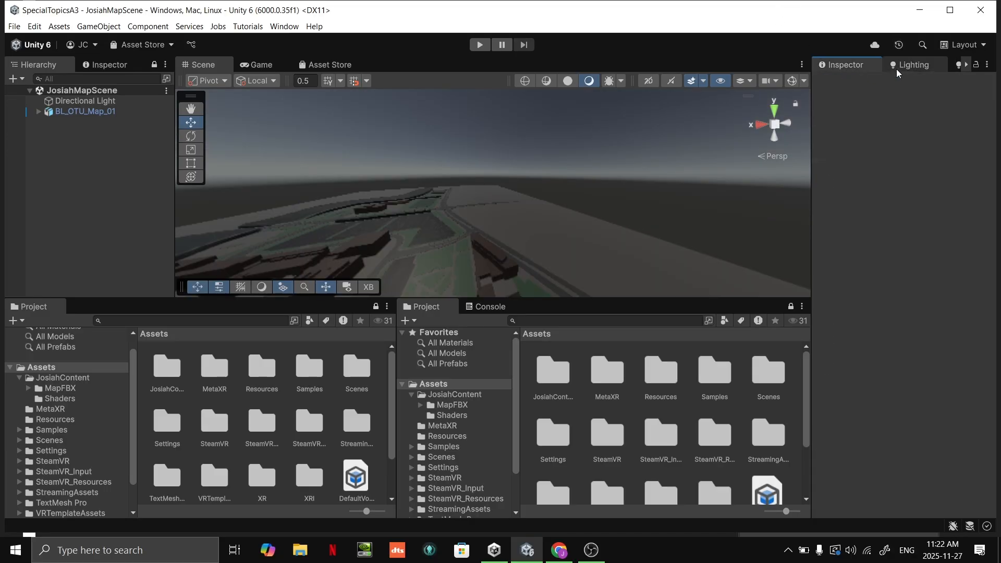
click(901, 69)
click(856, 69)
click(908, 68)
click(844, 65)
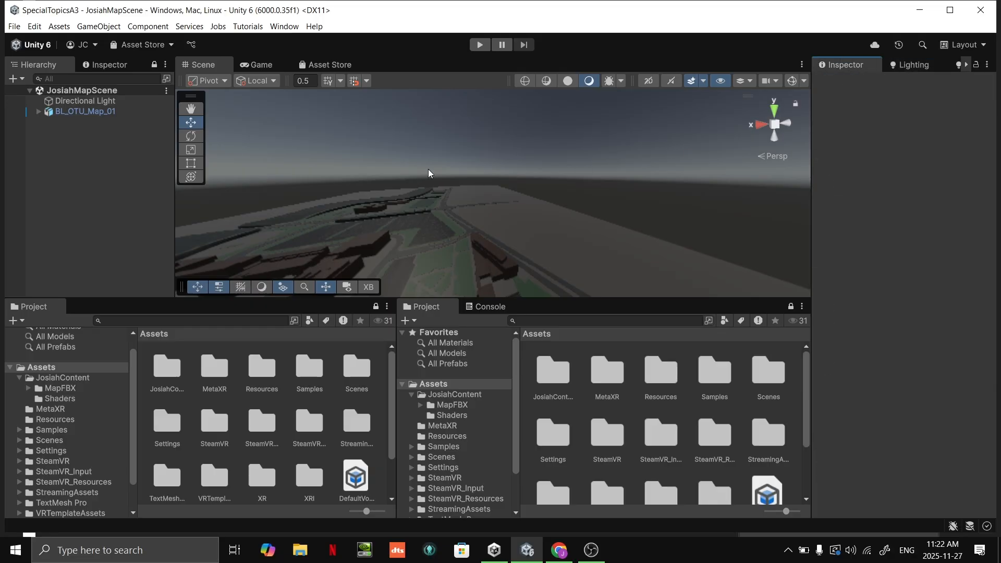
click(459, 251)
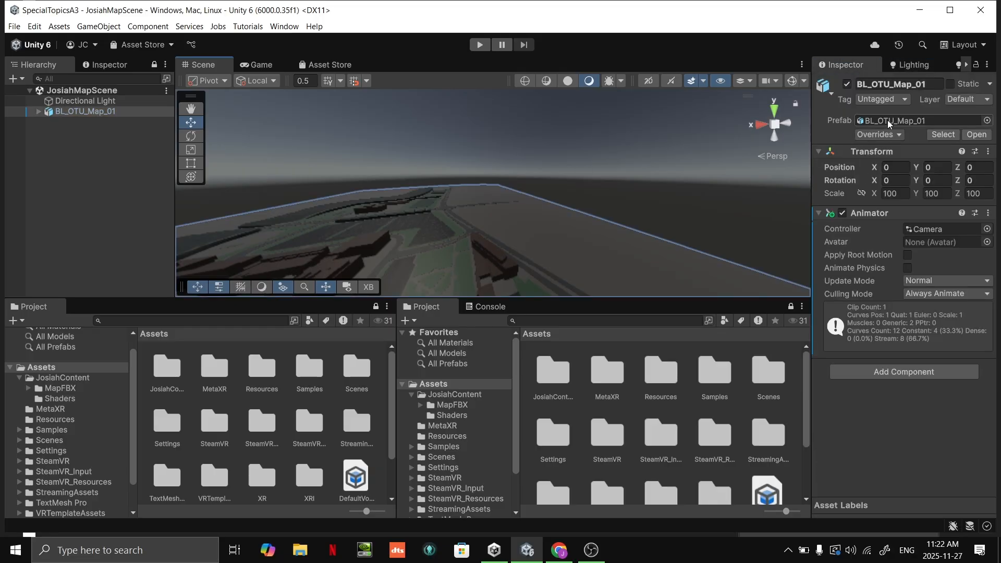
Show the Lighting window, widen it so its options are readable, and review the Scene lighting and lightmapping settings
click(910, 65)
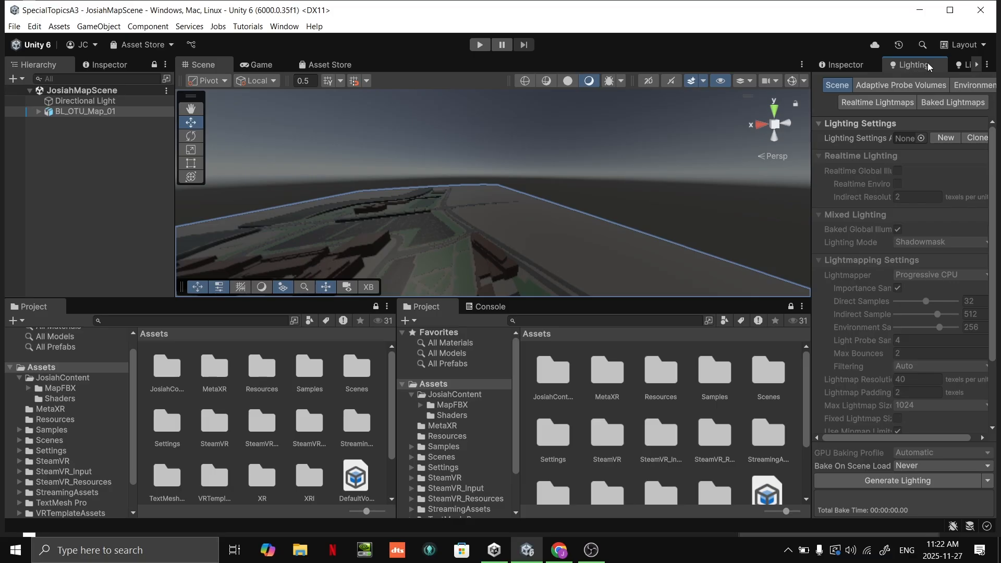
click(956, 67)
click(939, 67)
drag(812, 243, 683, 244)
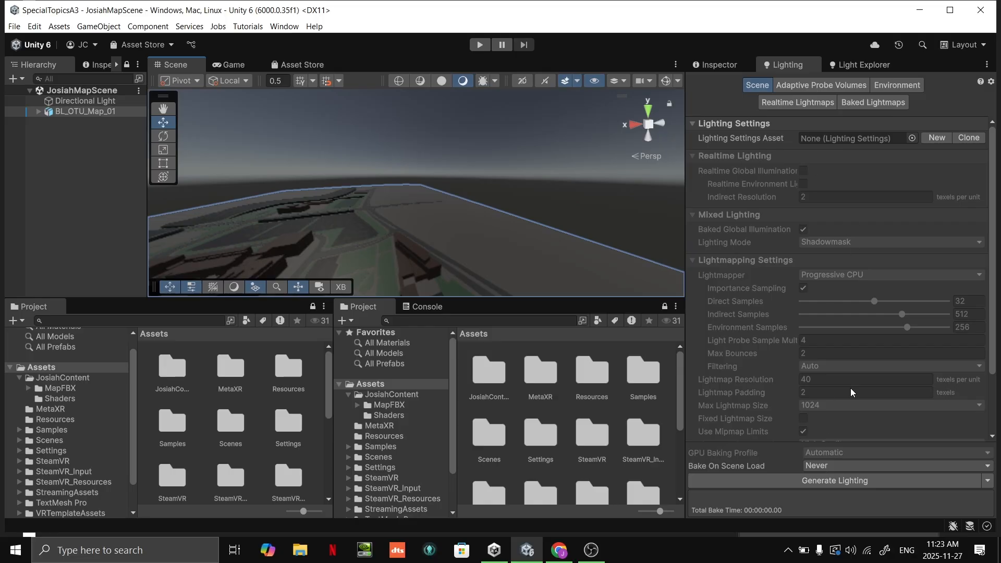
scroll(853, 393, down, 3)
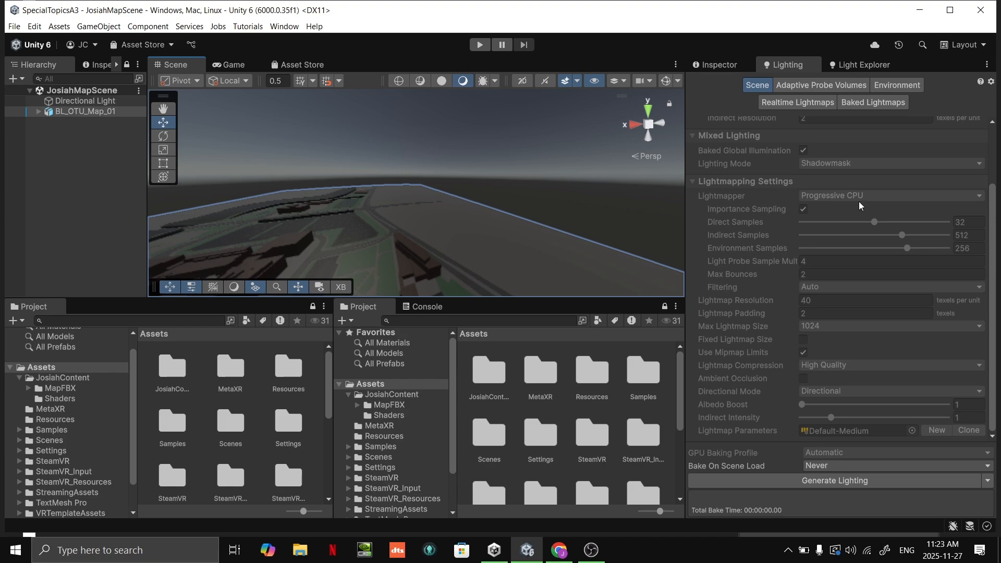
scroll(764, 243, up, 3)
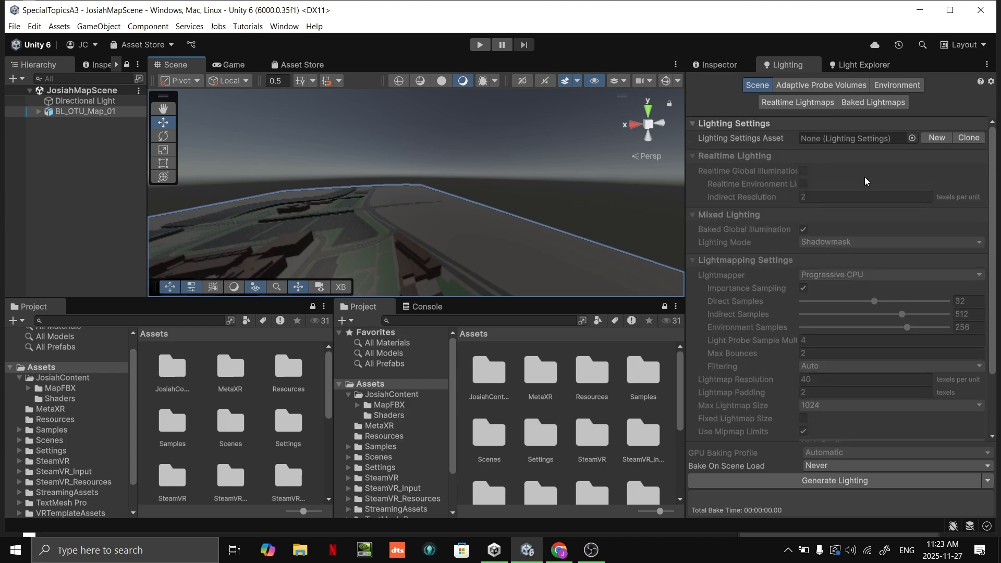
Review the Adaptive Probe Volumes, Environment, Realtime Lightmaps and Baked Lightmaps sections of the lighting settings, and deselect the map model
click(808, 85)
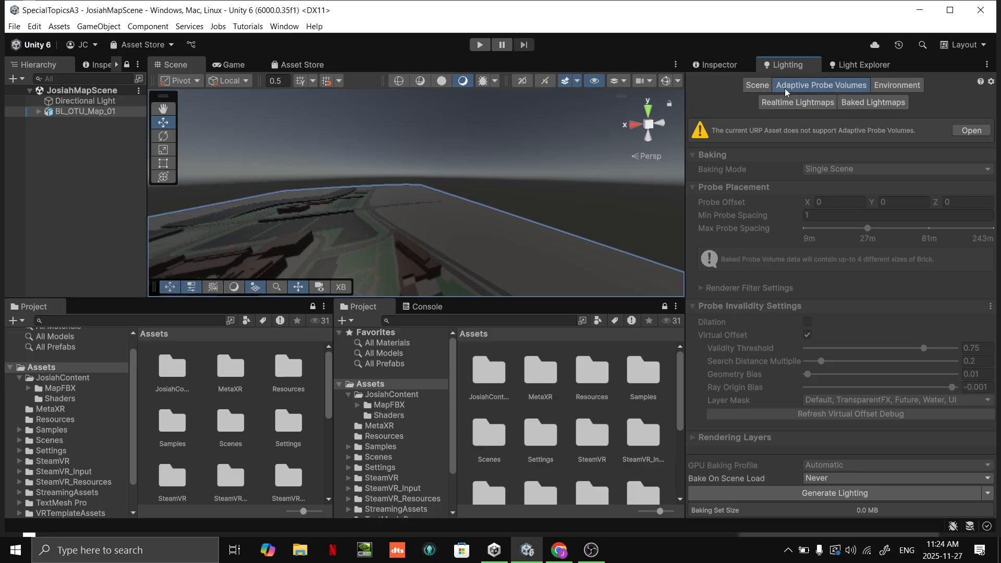
click(904, 85)
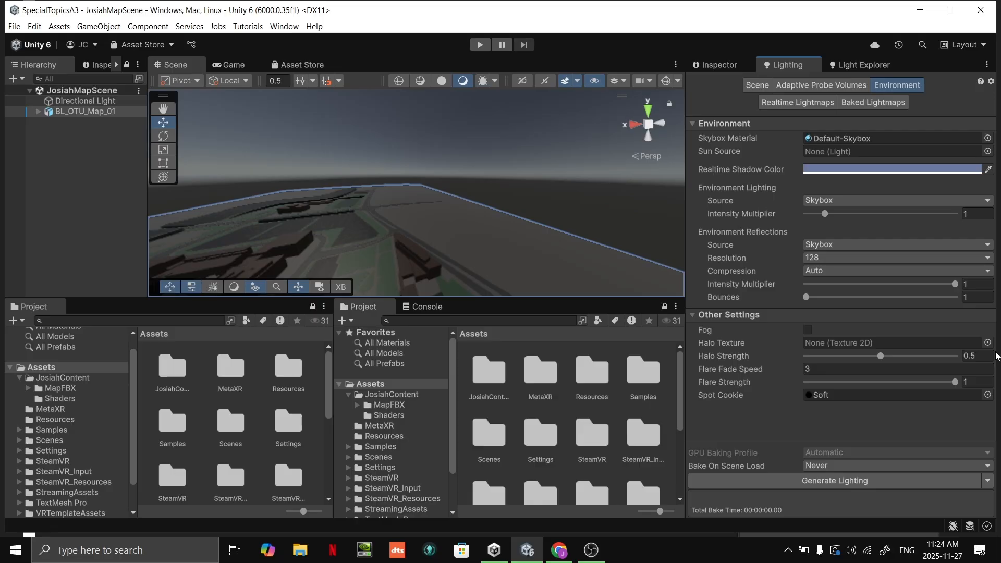
click(567, 207)
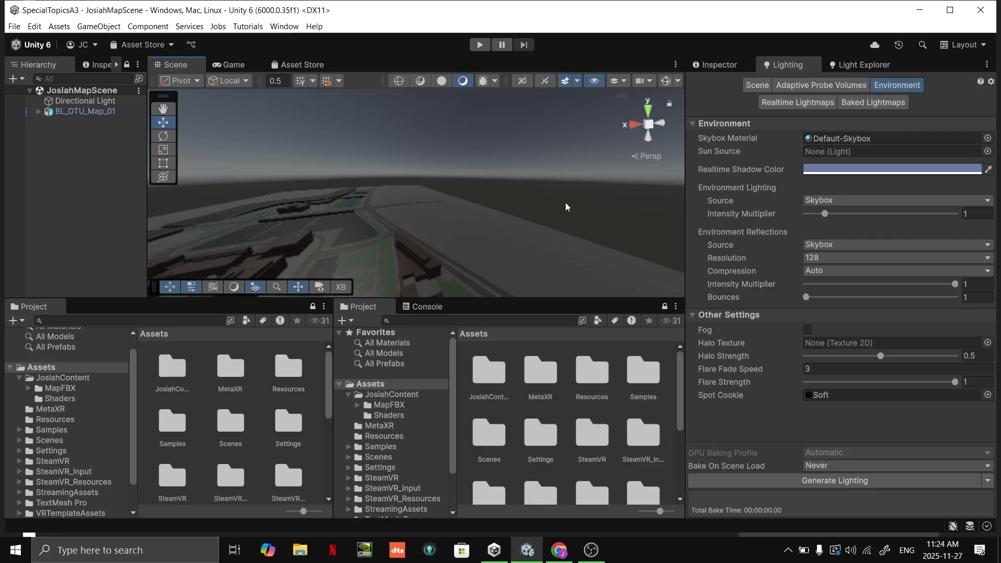
click(817, 105)
click(881, 103)
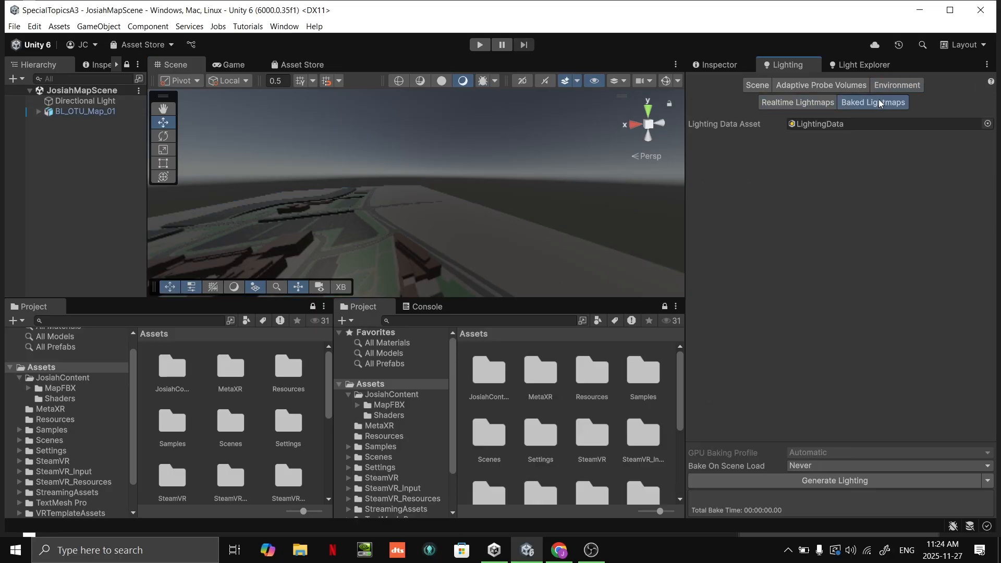
click(809, 104)
click(890, 104)
click(891, 105)
Compare the Scene and Environment lighting settings, finishing on the Environment settings
click(757, 85)
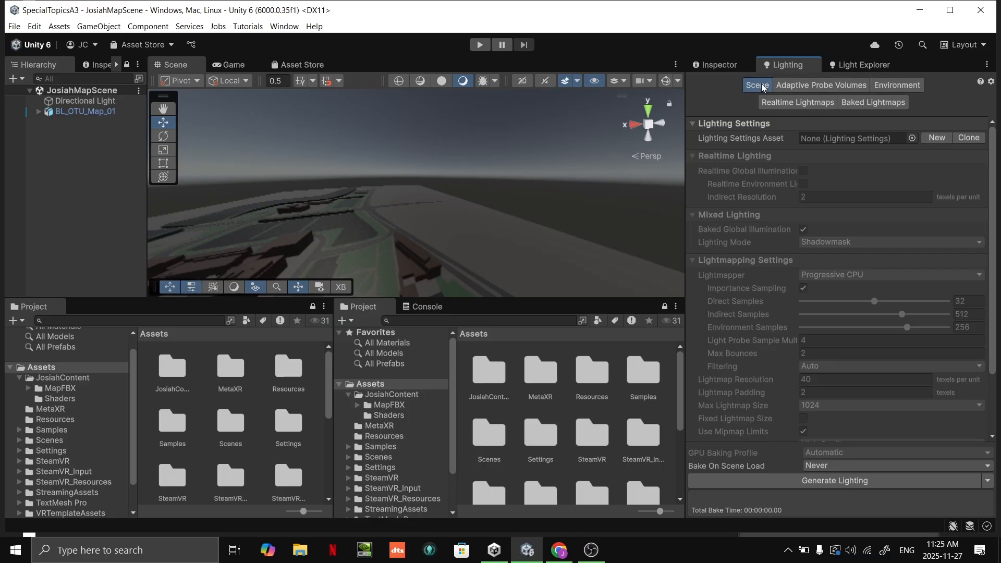
click(894, 85)
click(756, 85)
click(894, 85)
click(751, 85)
click(881, 86)
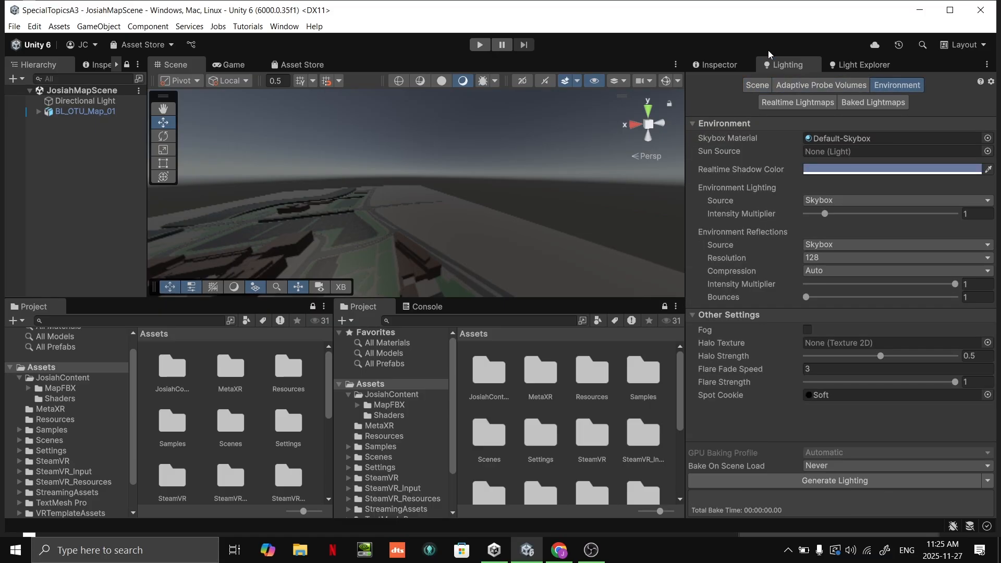
Switch to the tutorial slideshow and advance to the Lighting Tools slide
key(alt+Tab)
key(alt+Tab)
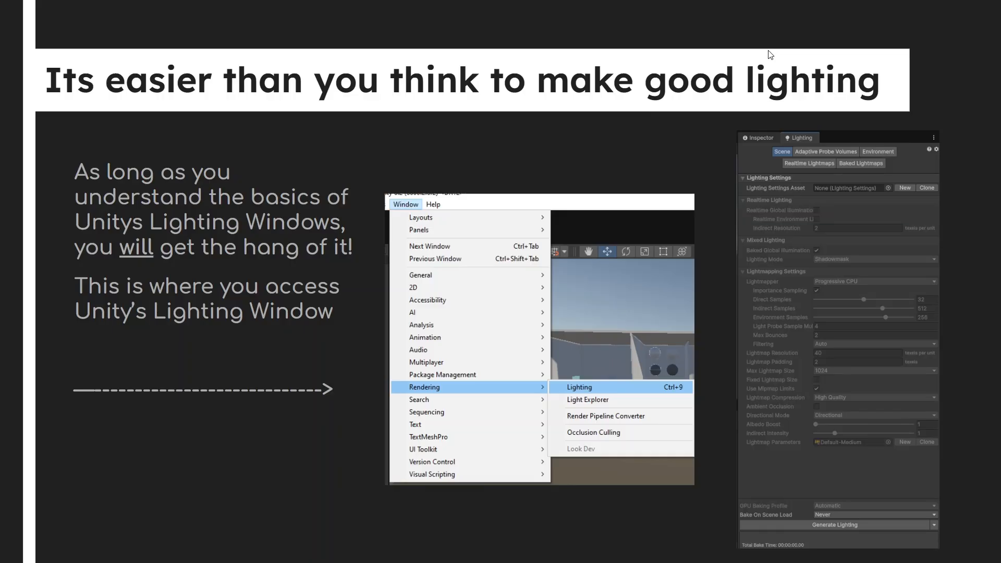
key(Right)
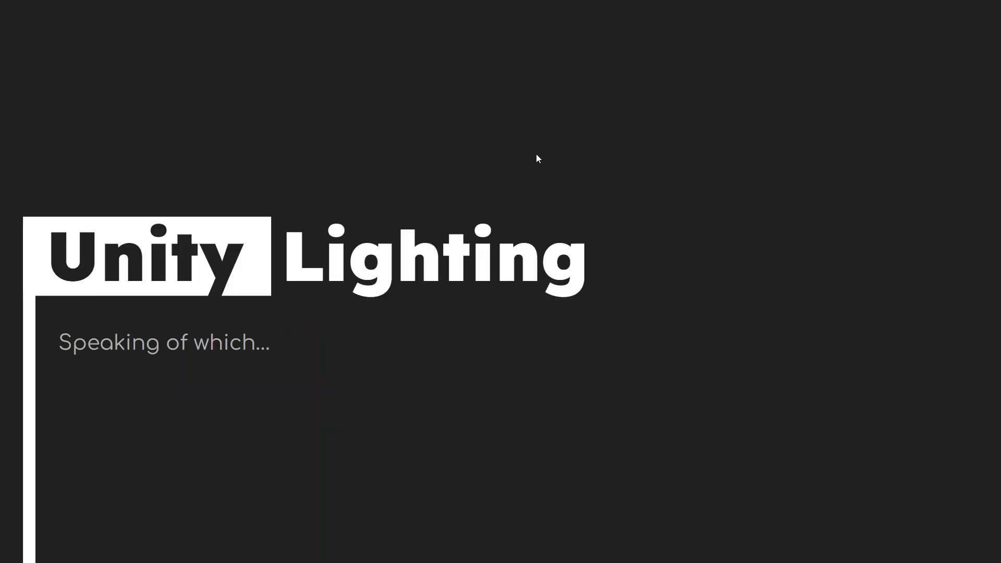
key(Right)
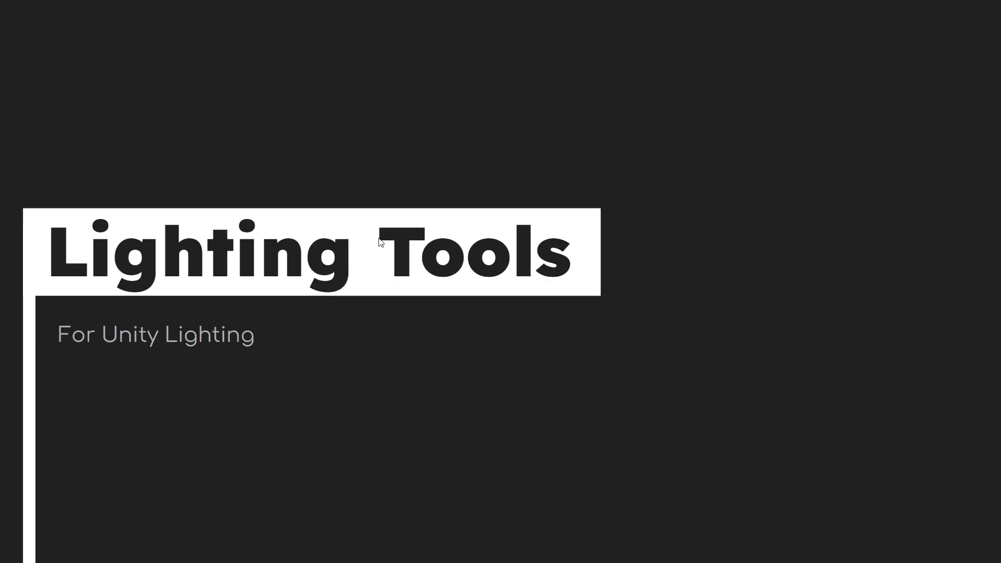
key(alt+Tab)
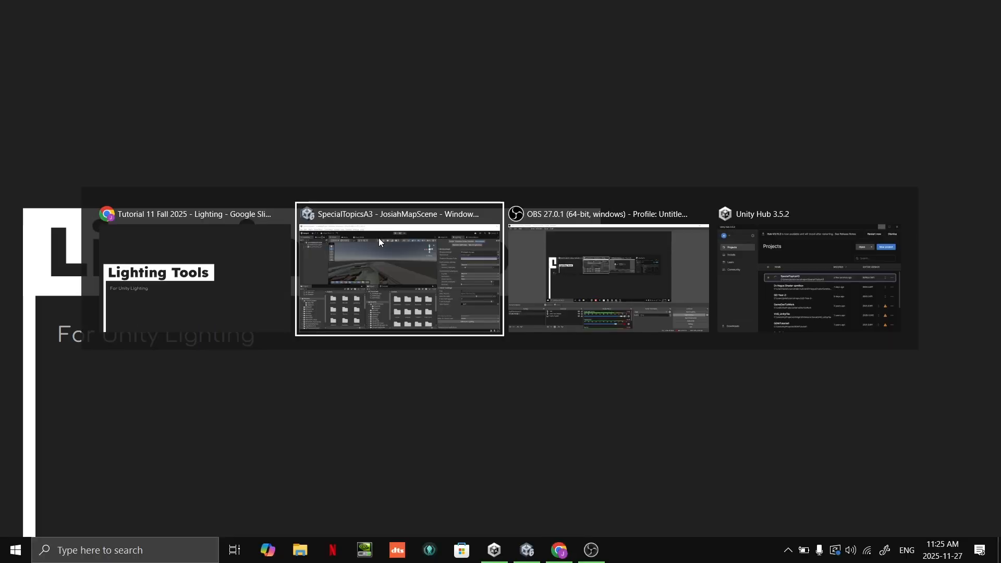
click(255, 240)
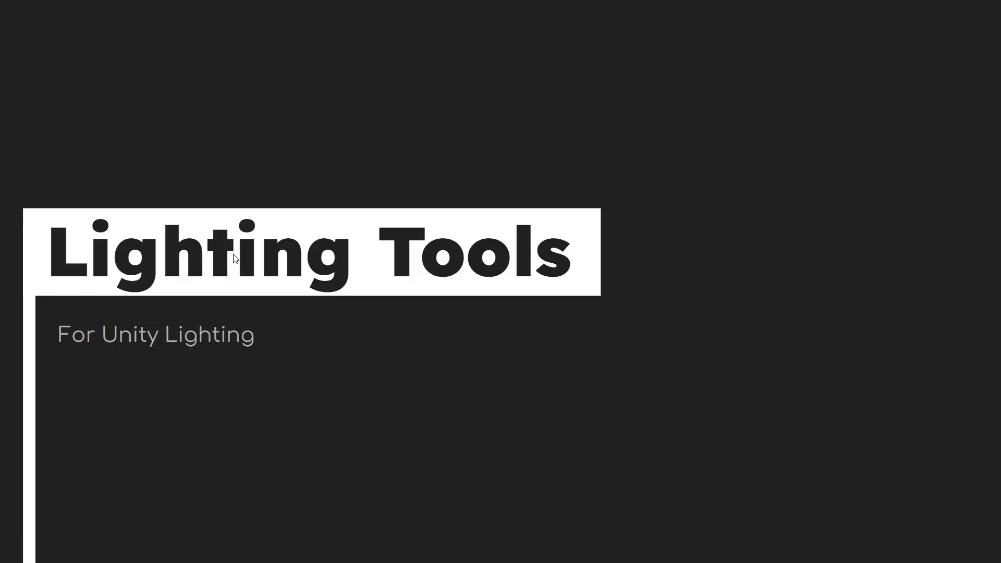
Exit the slideshow and download Tut11Lighting.unitypackage from the Week 11 module on the course home page
key(Escape)
click(120, 12)
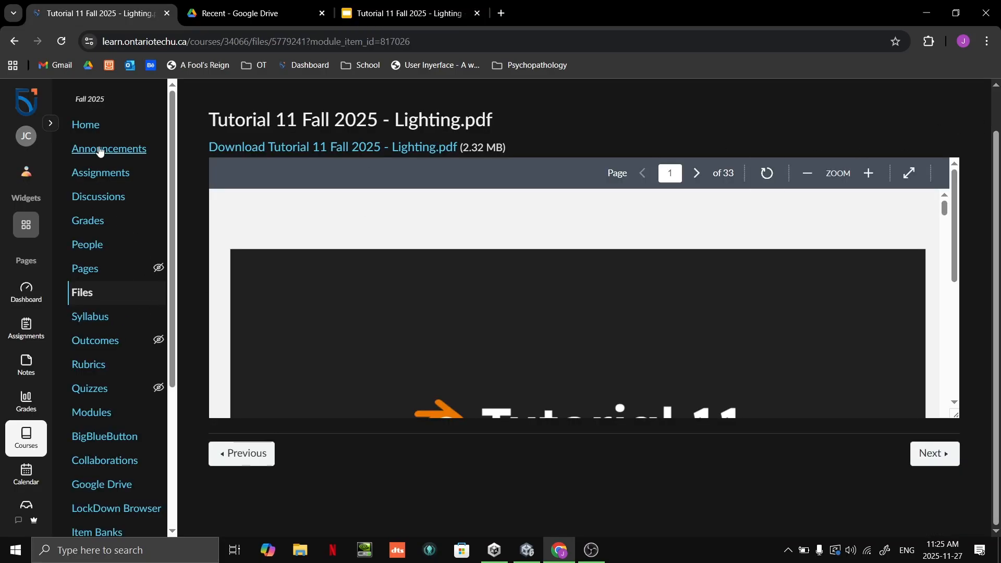
click(86, 125)
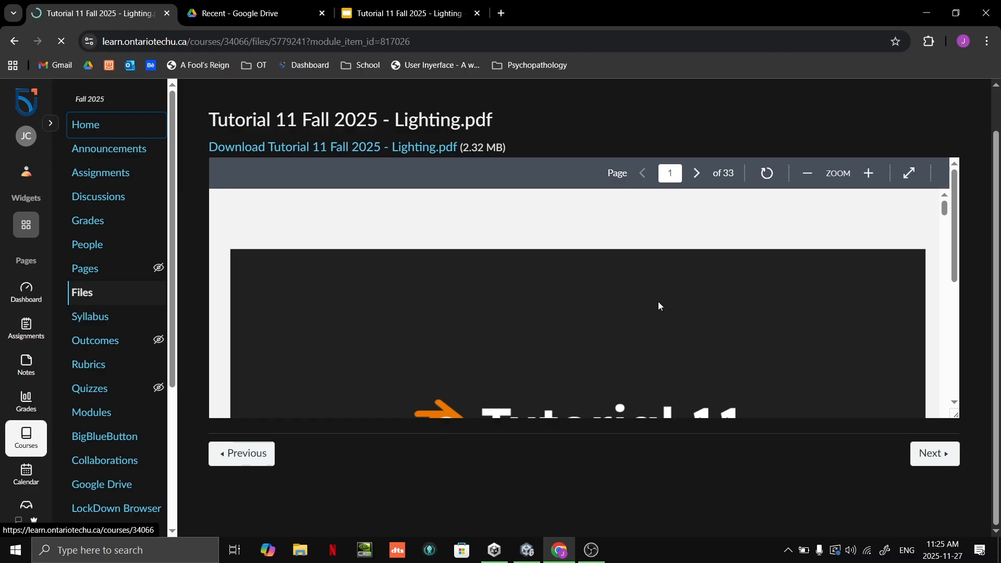
scroll(578, 308, down, 10)
scroll(576, 316, down, 20)
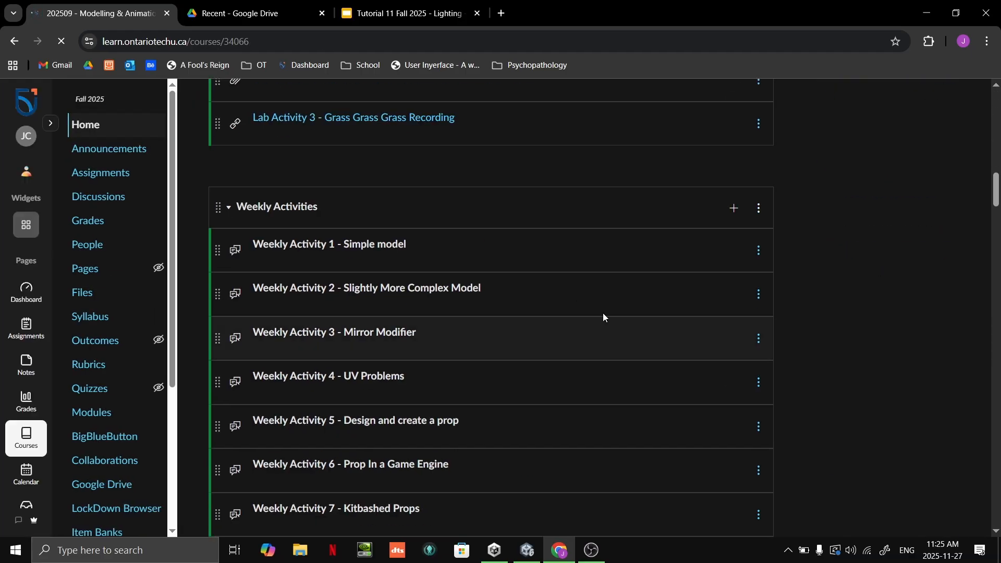
scroll(628, 356, down, 13)
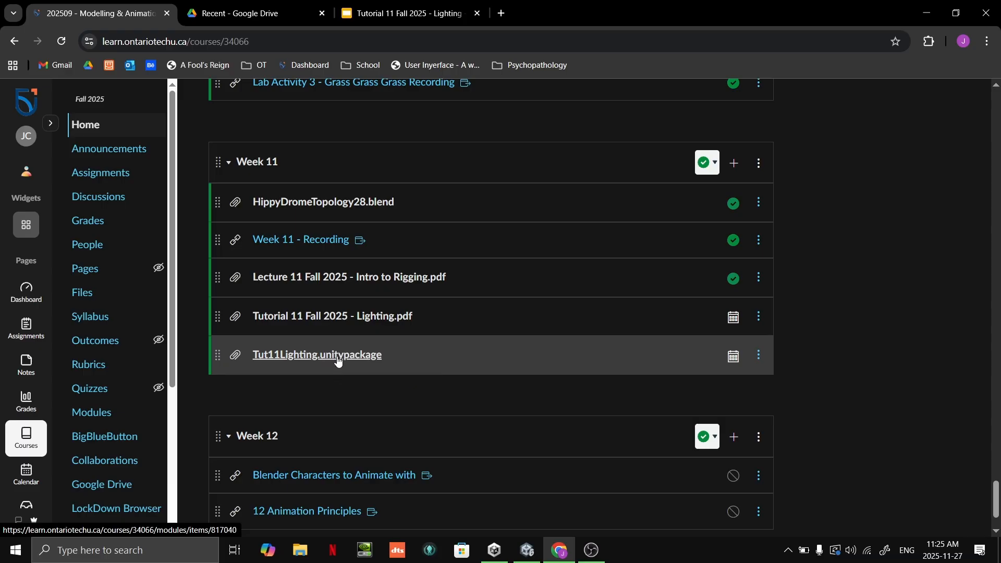
click(338, 361)
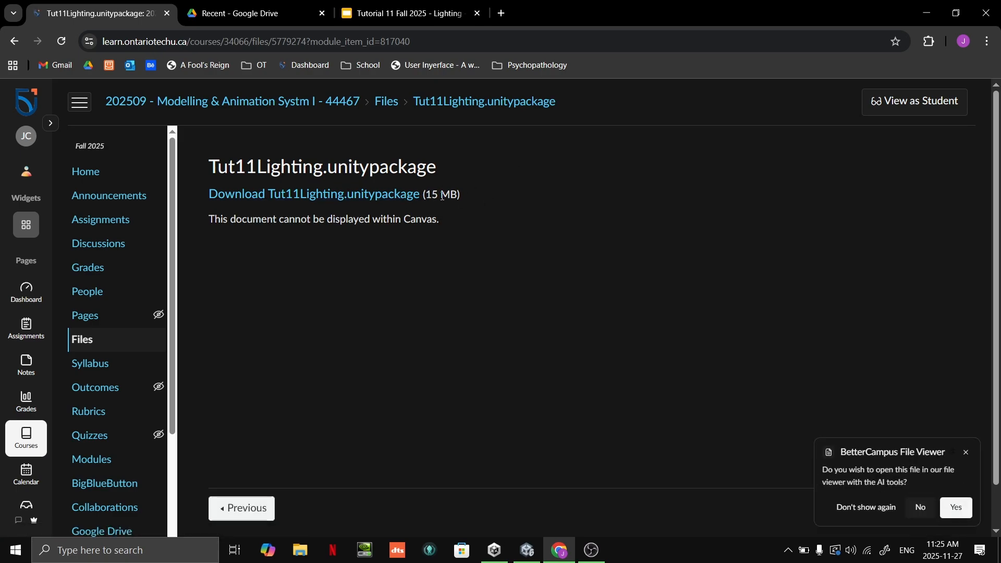
click(374, 201)
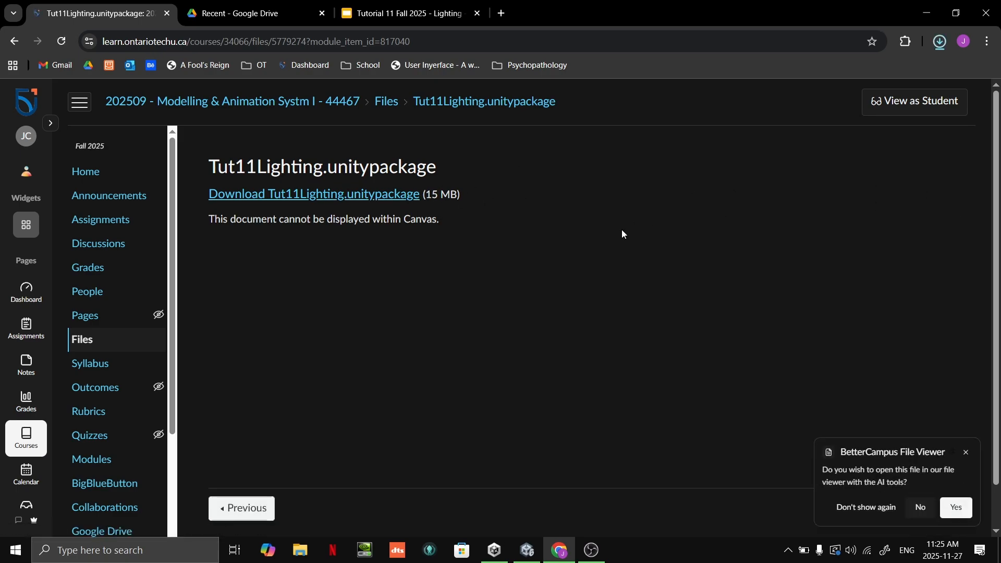
click(940, 42)
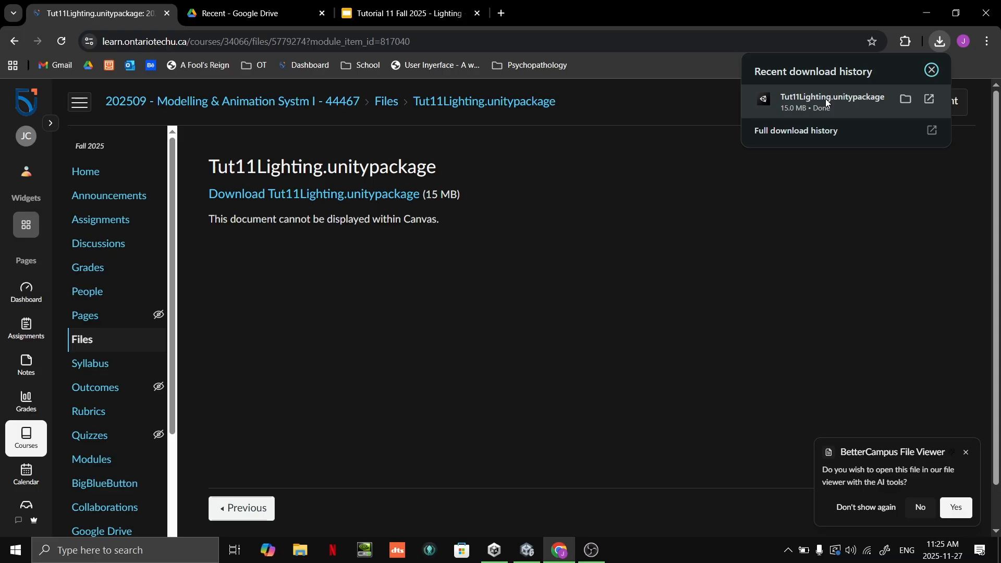
Import all contents of the downloaded Tut11Lighting package into the Unity project's assets, and slightly enlarge the Scene view
drag(831, 111, 54, 388)
key(alt+Tab)
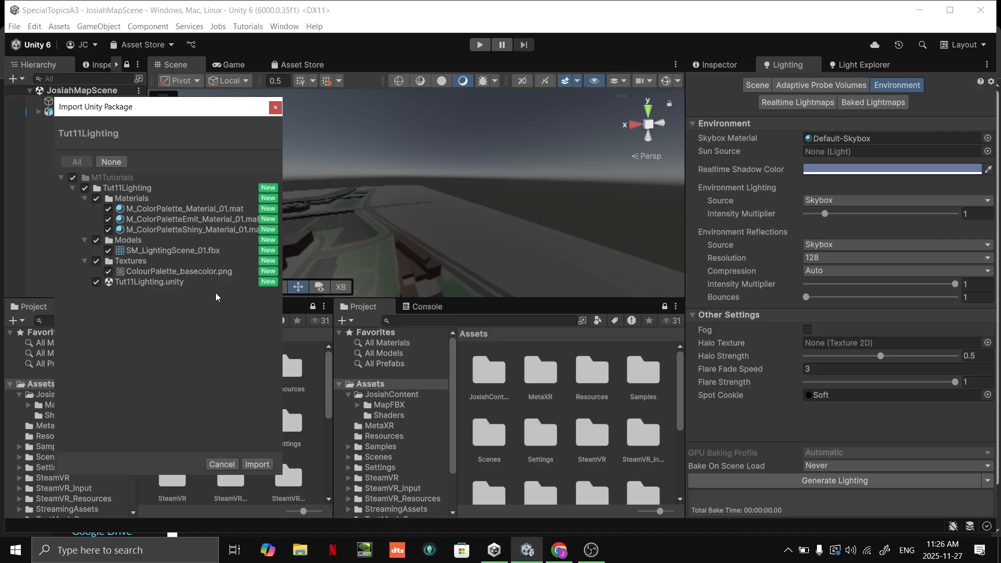
click(257, 464)
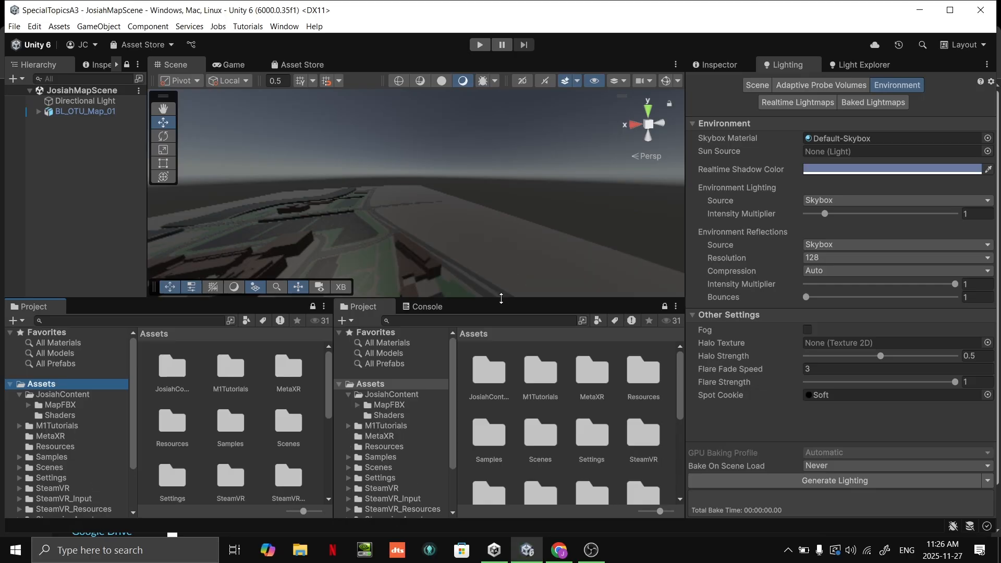
drag(501, 299, 501, 308)
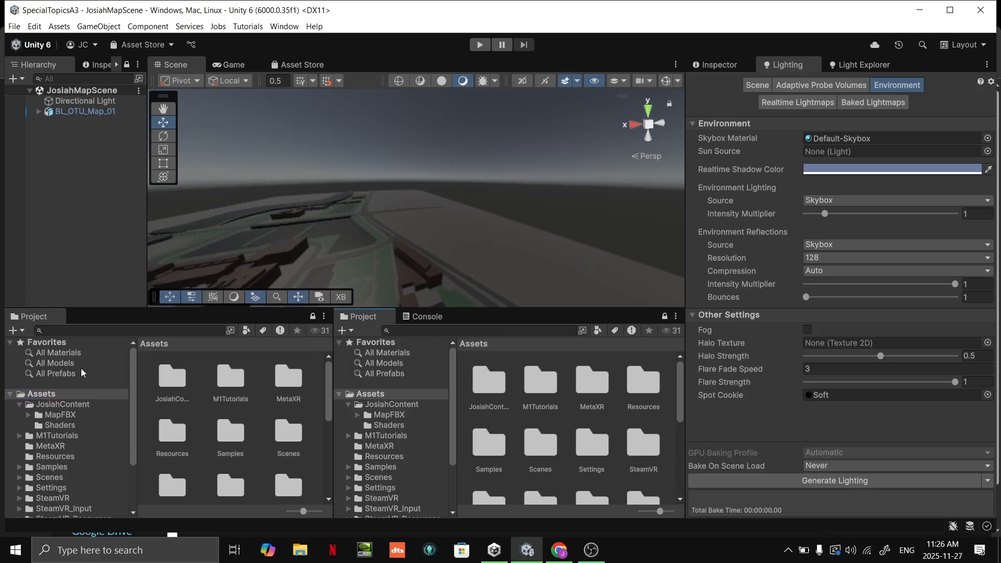
Demonstrate a custom package import into the Assets folder by locating Tut11Lighting in Downloads, and cancel the import
click(70, 396)
click(19, 404)
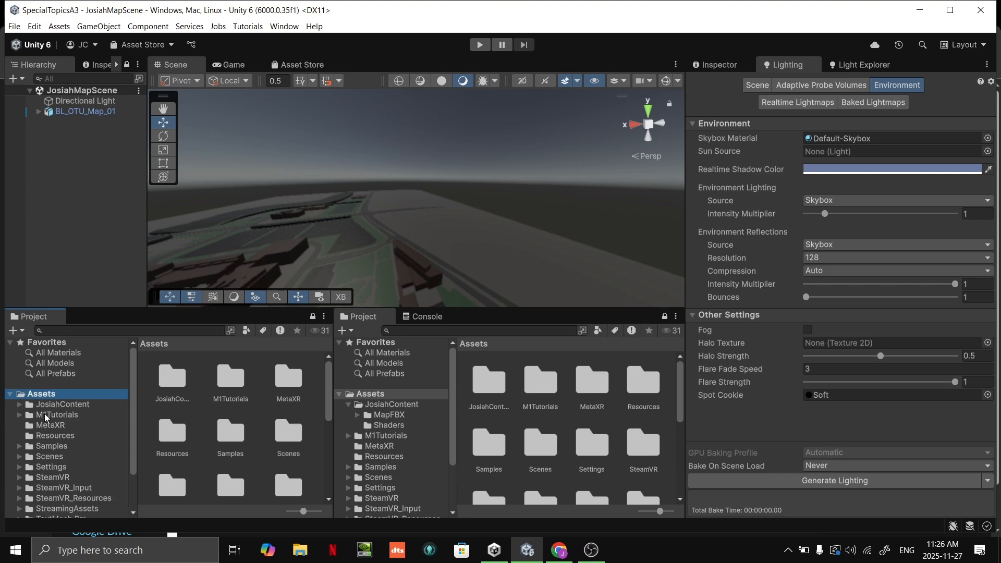
key(alt+Tab)
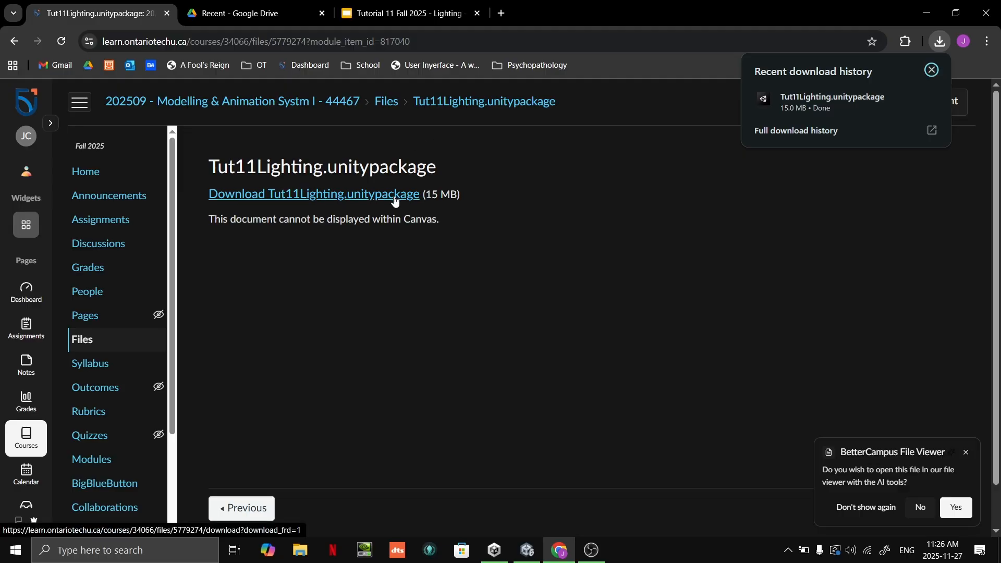
key(alt+Tab)
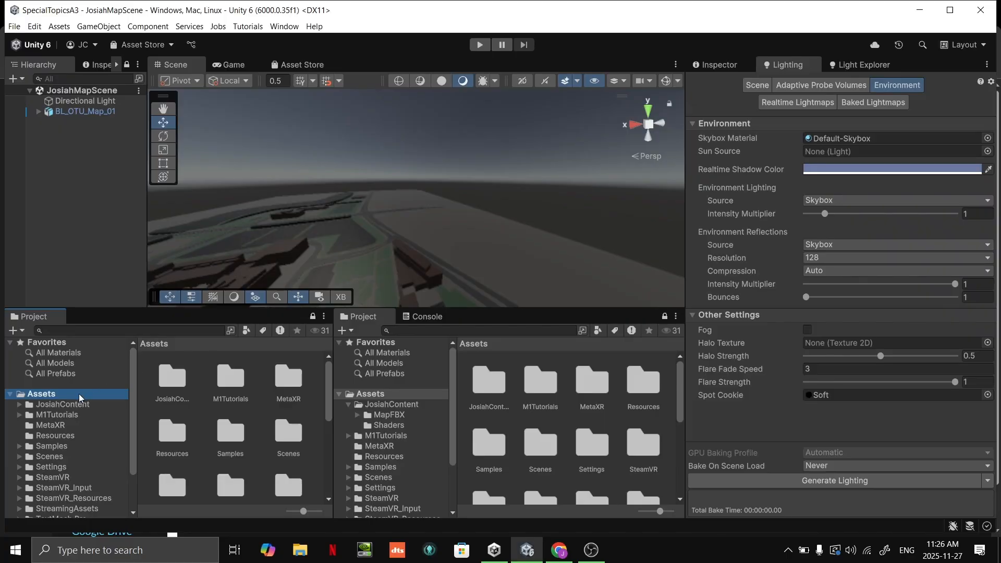
right_click(98, 395)
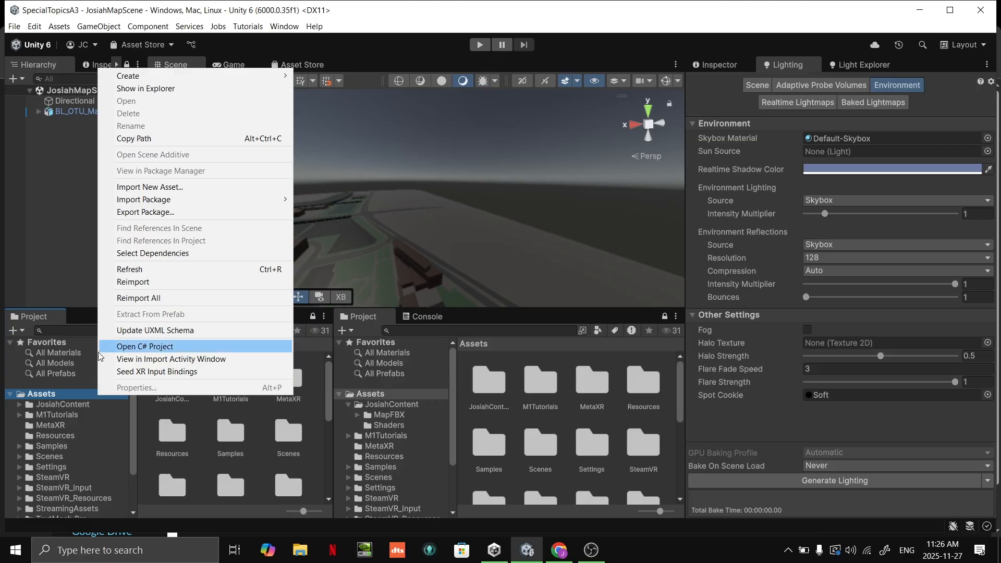
mouse_move(139, 202)
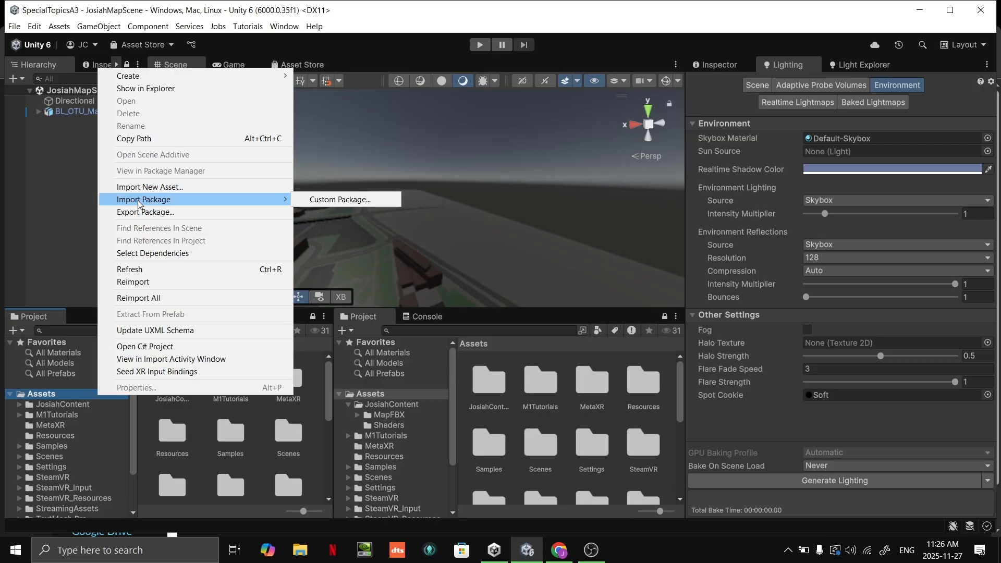
click(327, 199)
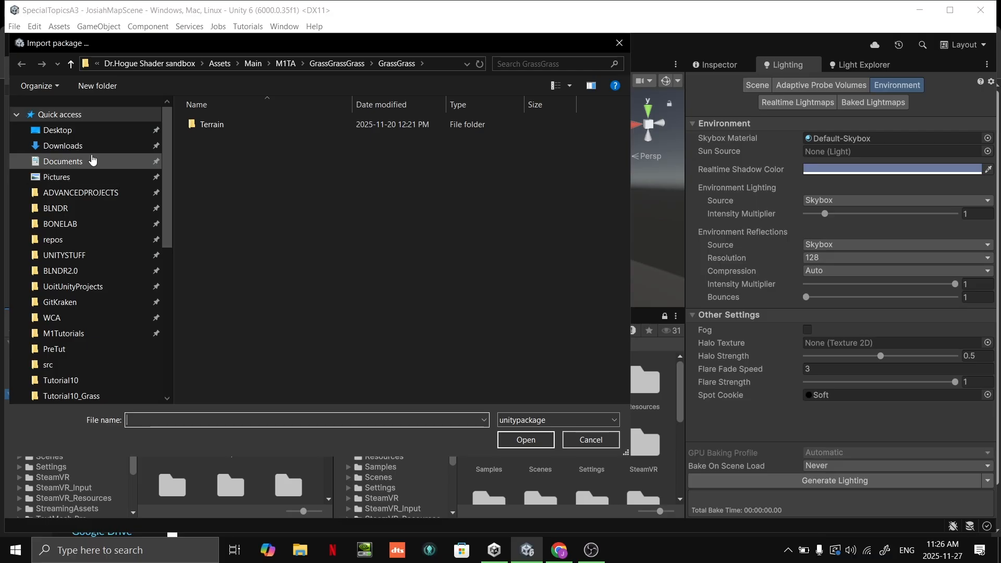
click(119, 144)
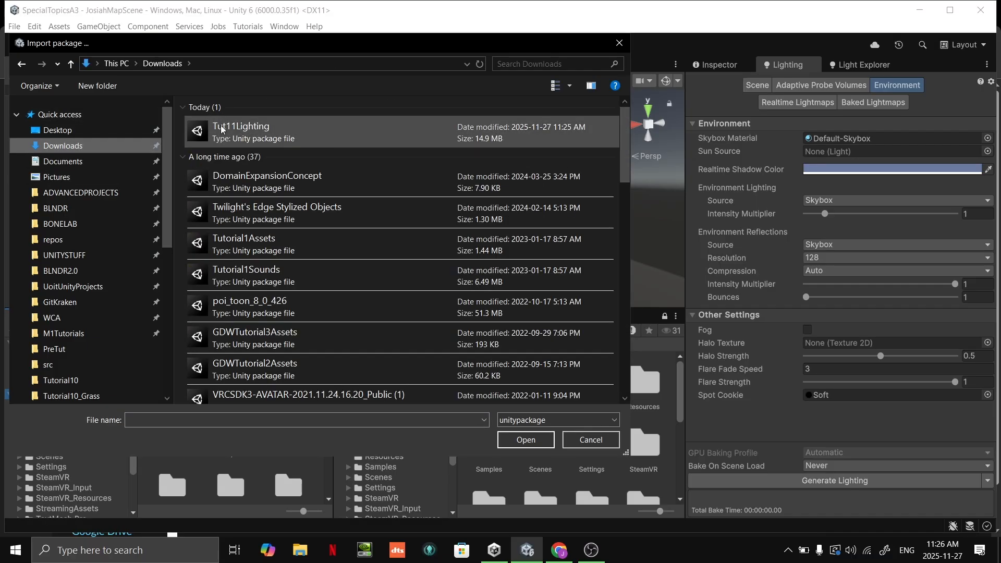
click(591, 439)
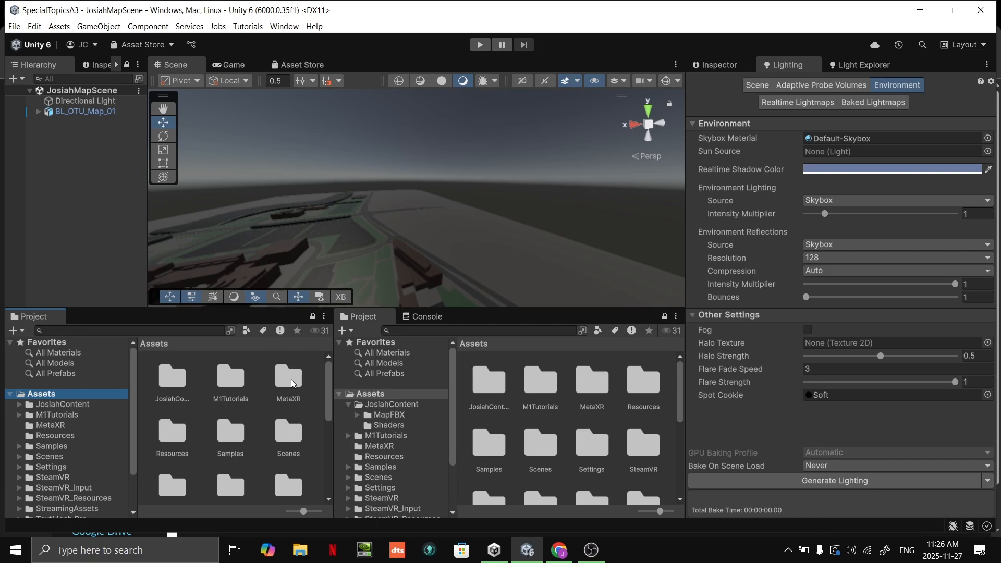
Widen the project asset browser and open the Tut11Lighting scene from the M1Tutorials/Tut11Lighting folder
drag(334, 367, 478, 412)
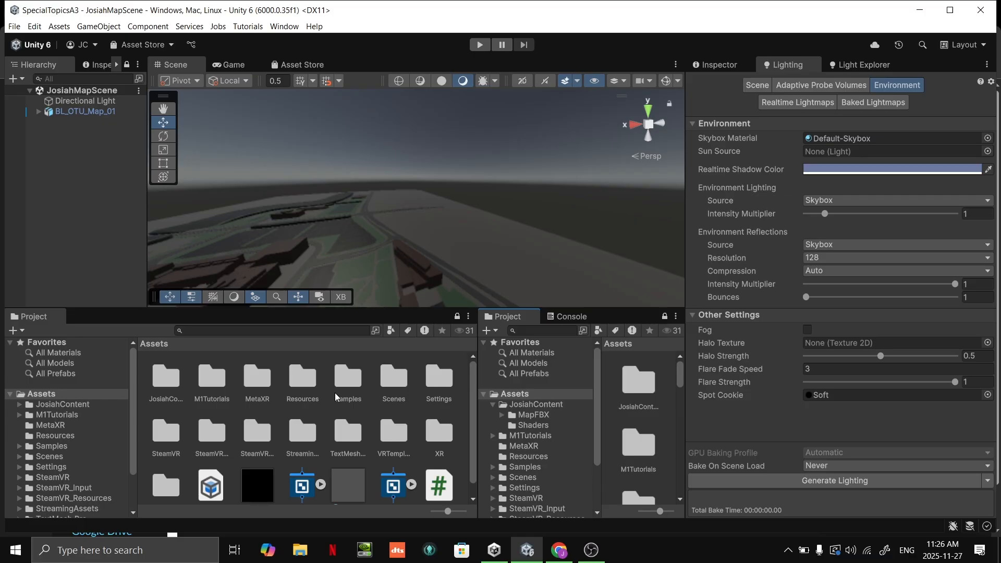
click(220, 379)
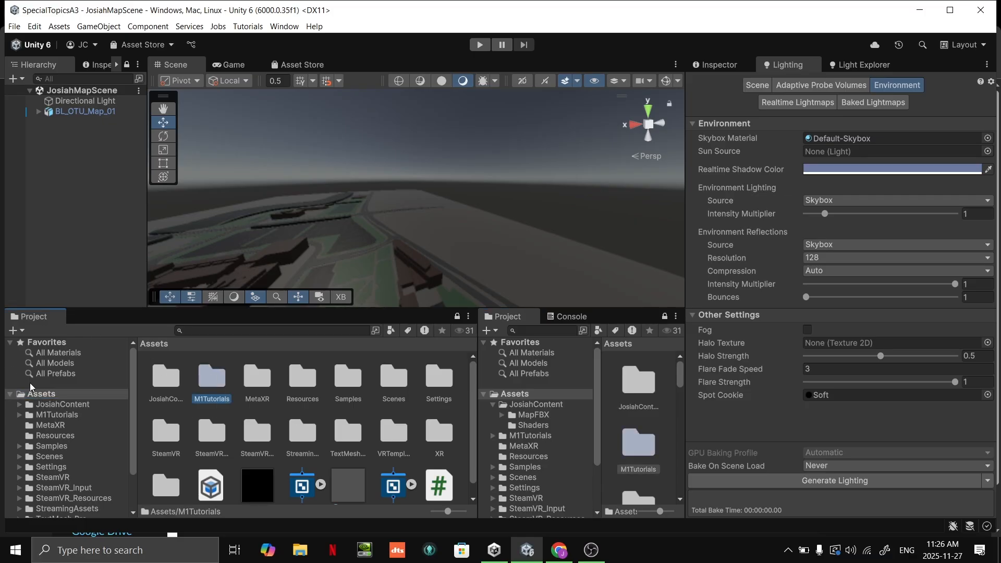
double_click(205, 381)
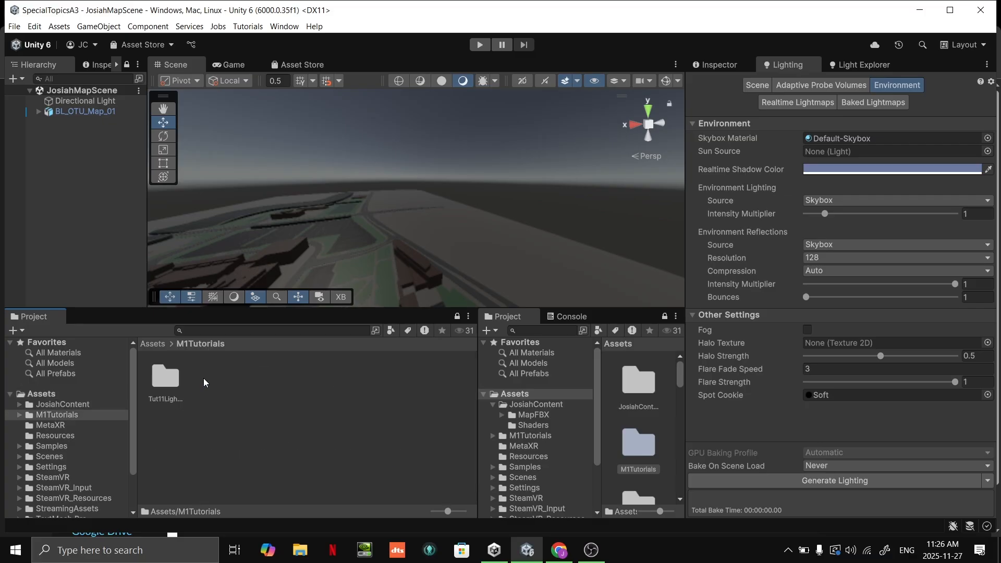
double_click(172, 377)
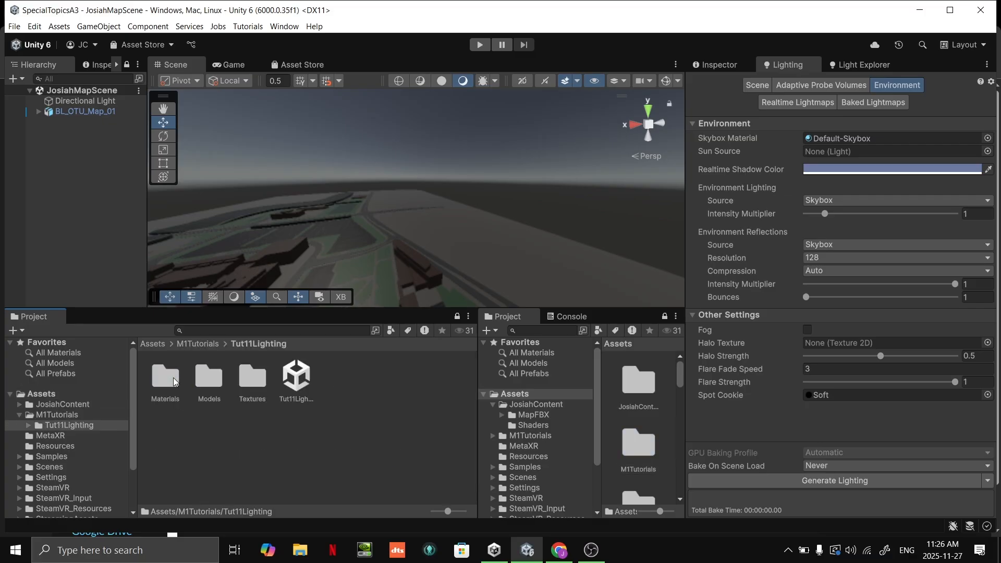
double_click(298, 383)
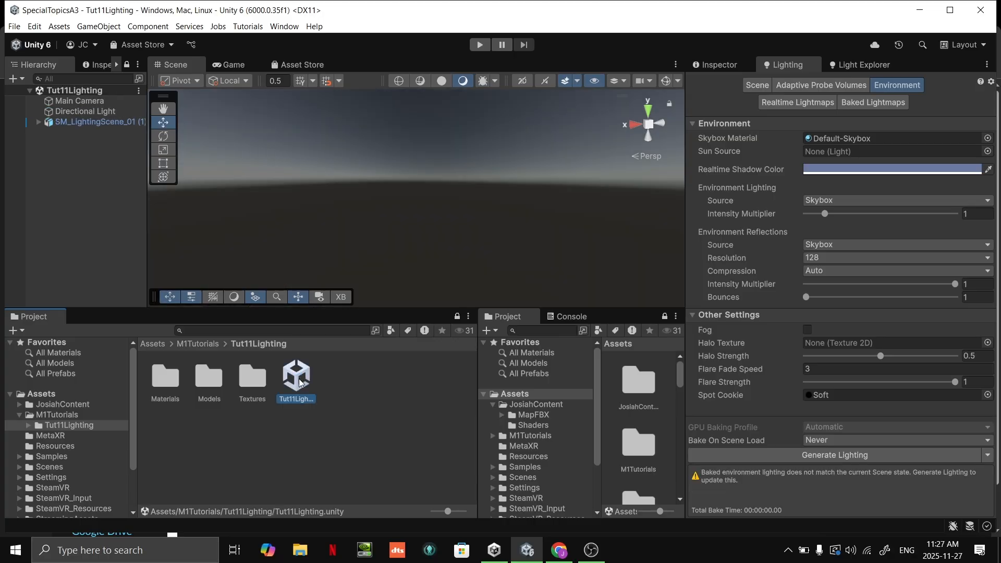
Select SM_LightingScene_01 (1) and frame it in the Scene view so the open front of its rooms is visible
right_drag(470, 188, 968, 187)
click(128, 124)
key(e)
right_drag(410, 183, 413, 191)
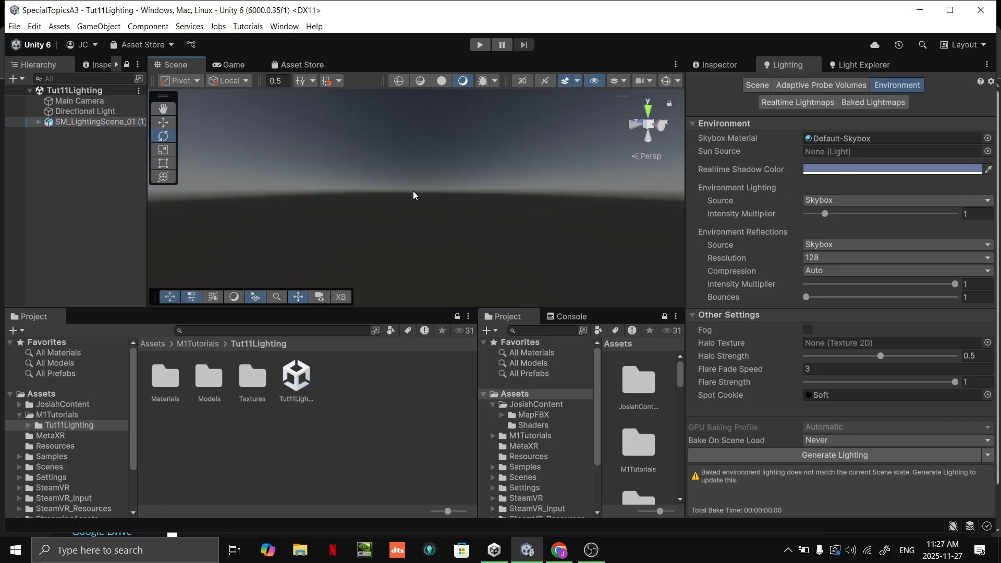
key(f)
right_drag(503, 199, 82, 212)
key(a)
key(w)
key(a)
key(s)
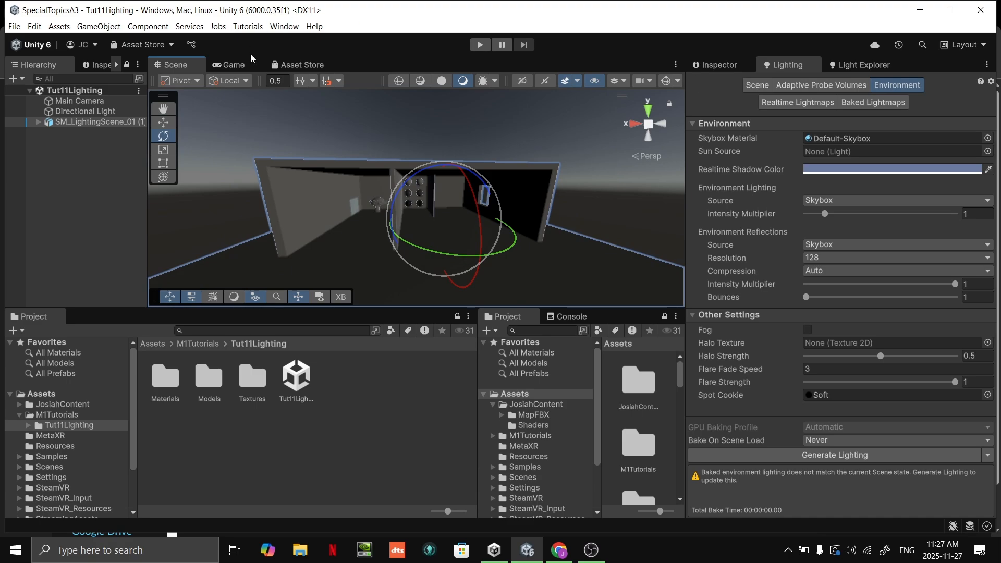
Deselect the room model, inspect it in a maximized Scene view, restore the layout and widen the Scene view
click(596, 157)
key(shift+space)
right_drag(465, 192, 547, 215)
key(shift+space)
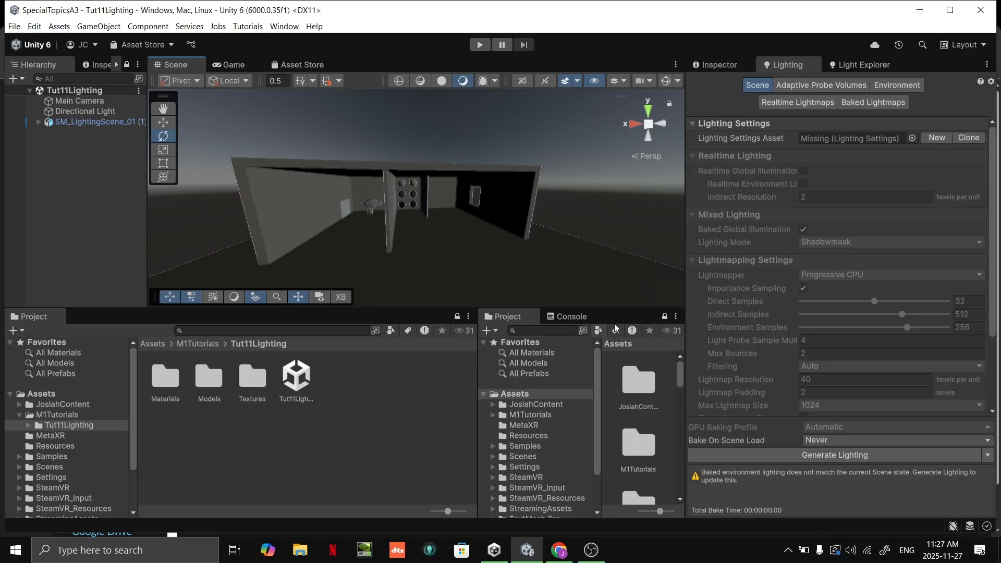
drag(685, 257, 735, 258)
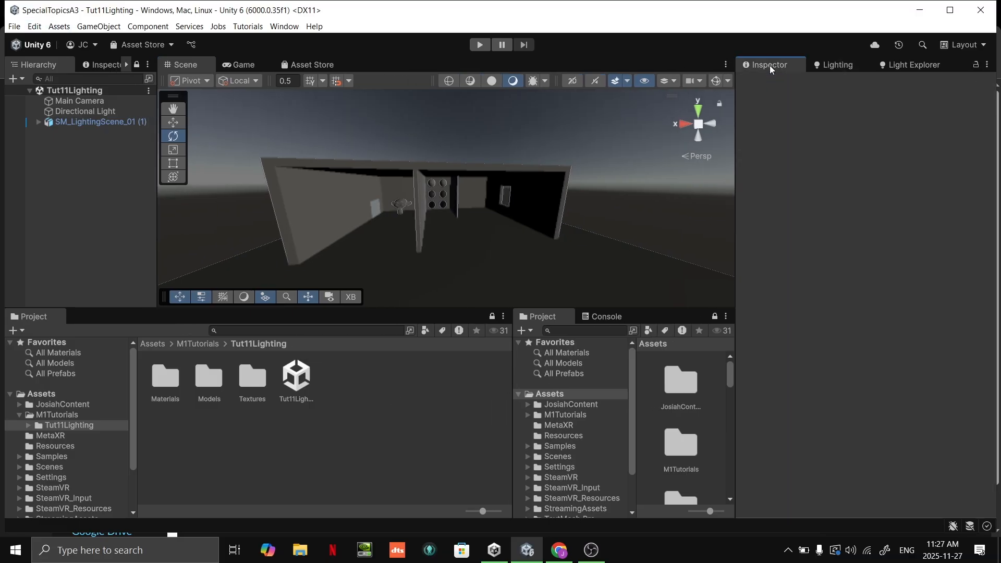
Open the project's Quality settings and locate the assigned Performance URP Config render pipeline asset in the project files
click(39, 29)
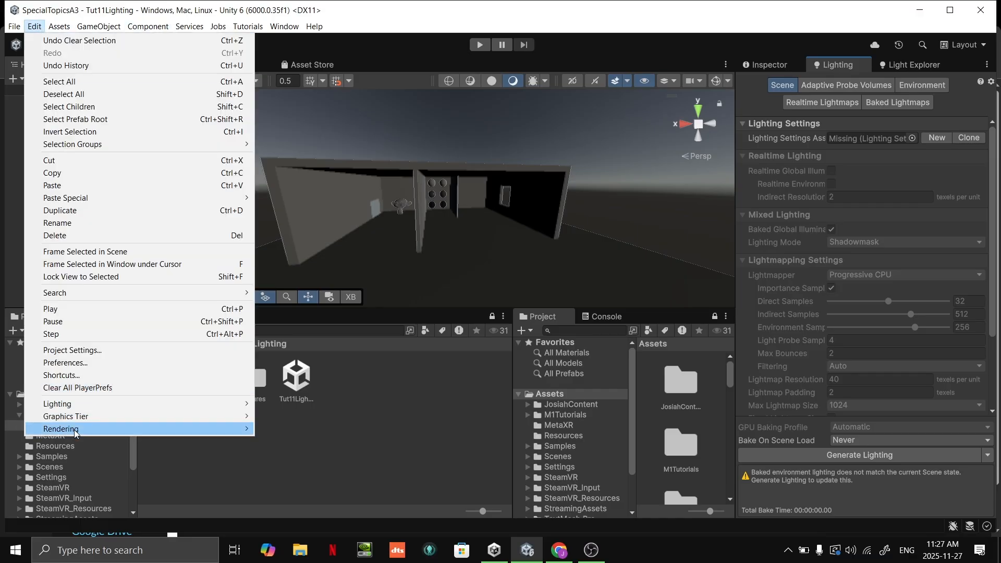
click(81, 351)
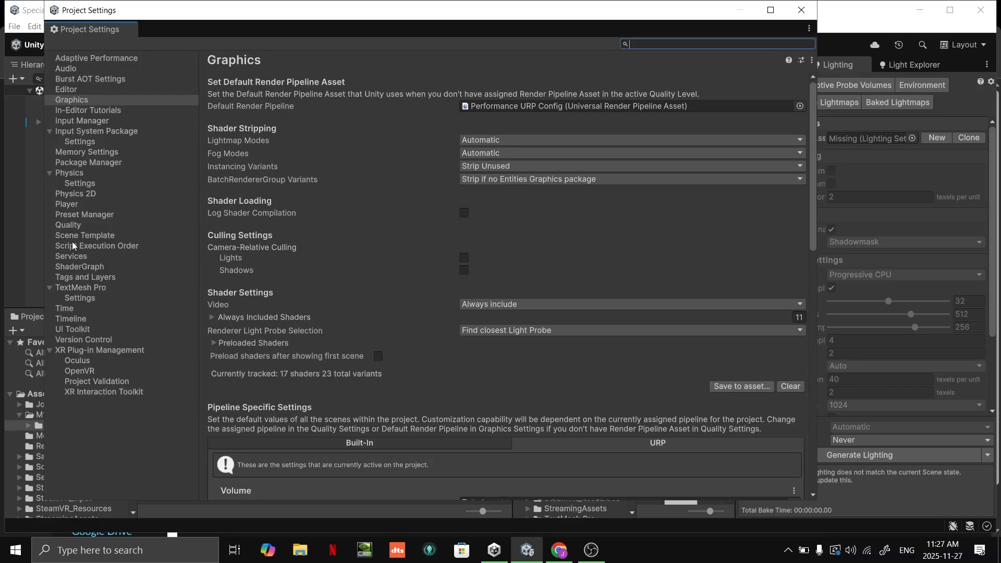
click(74, 224)
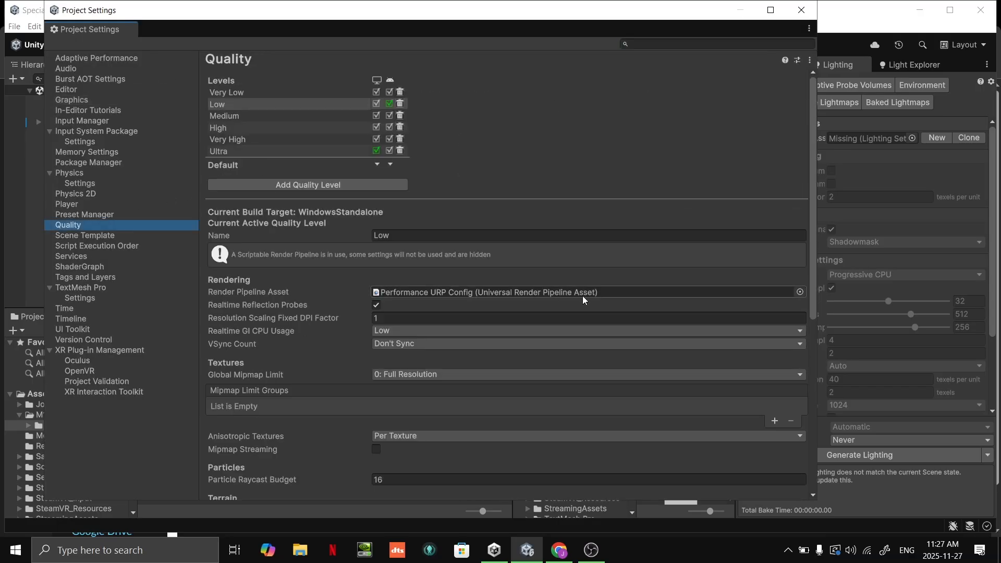
click(772, 293)
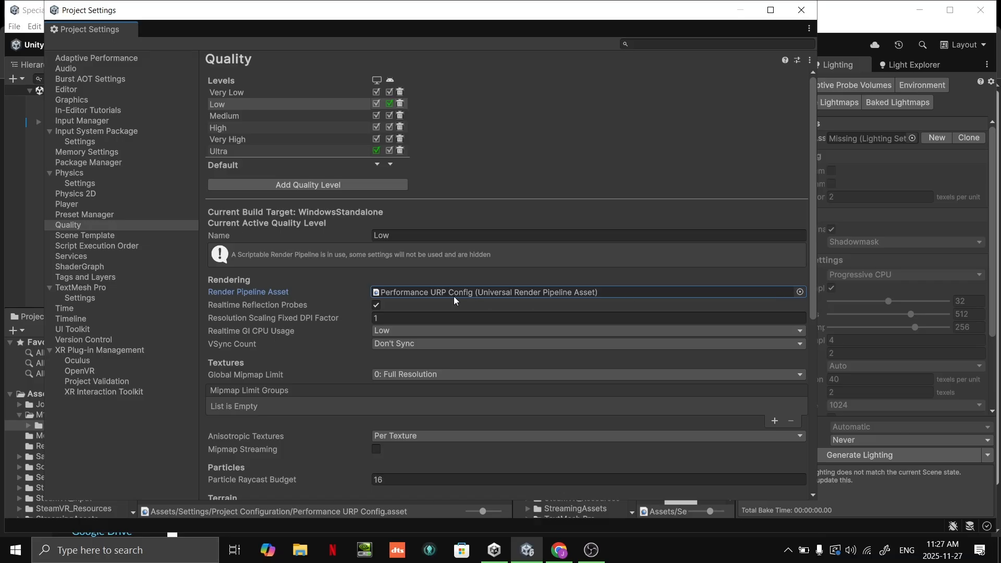
click(617, 59)
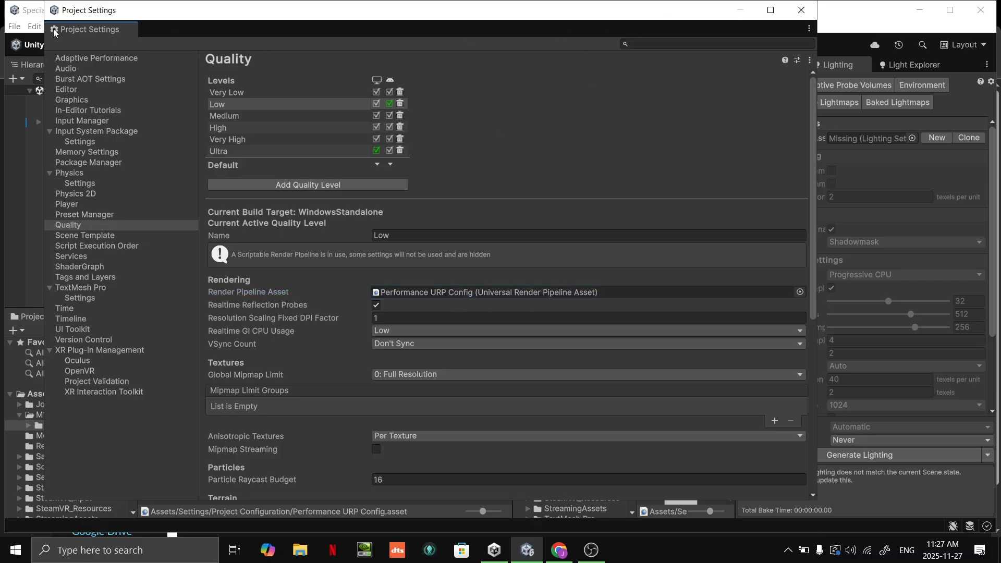
drag(55, 33, 837, 179)
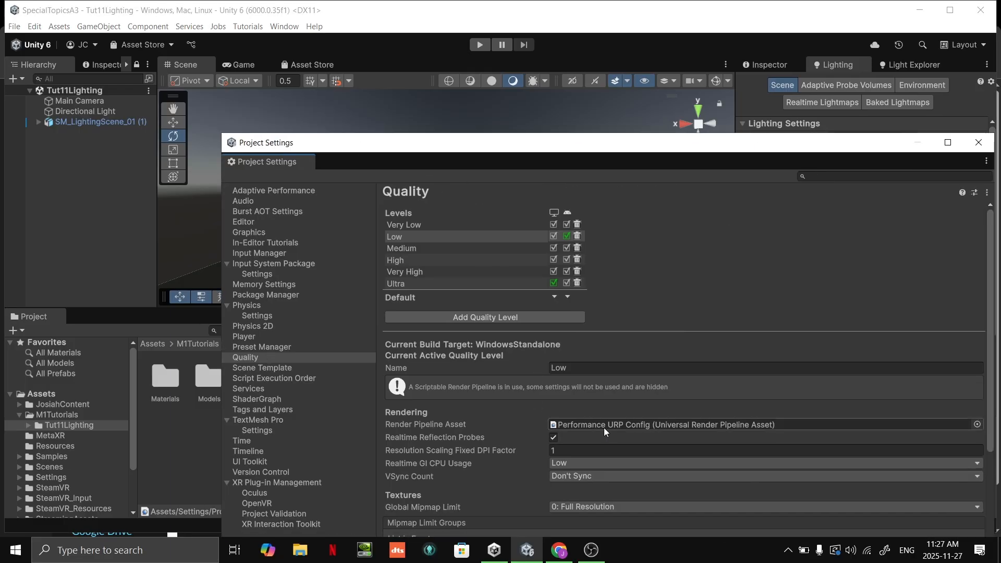
drag(753, 146, 228, 198)
click(455, 198)
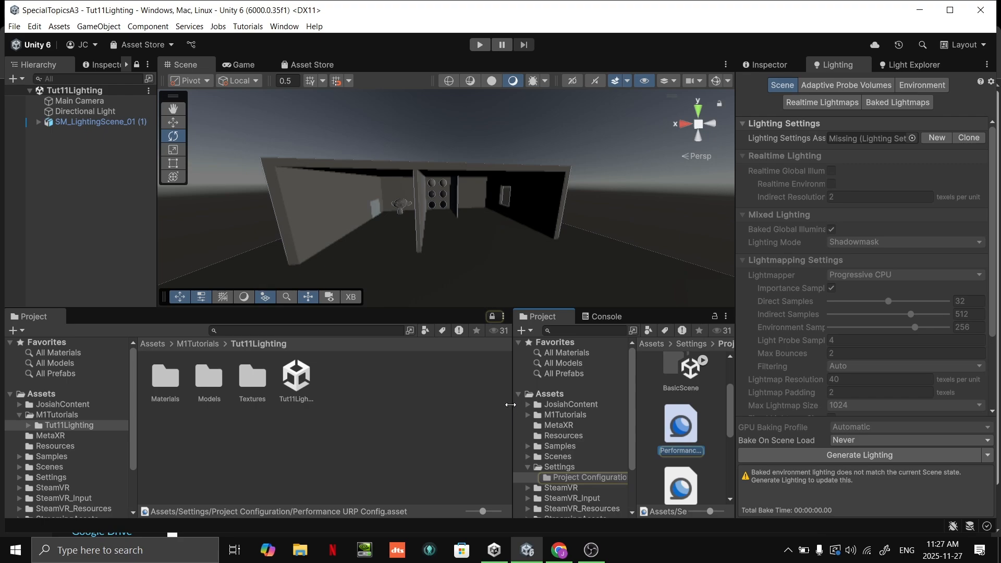
Enlarge the Project Configuration folder view and inspect the rendering, quality and lighting settings of Performance URP Config
drag(513, 401, 372, 402)
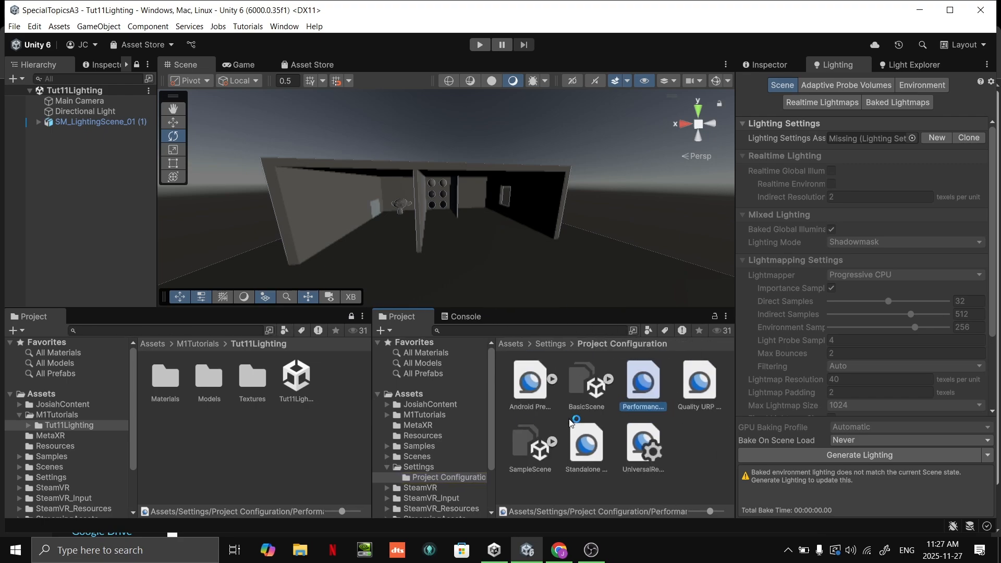
click(687, 388)
click(660, 390)
click(766, 59)
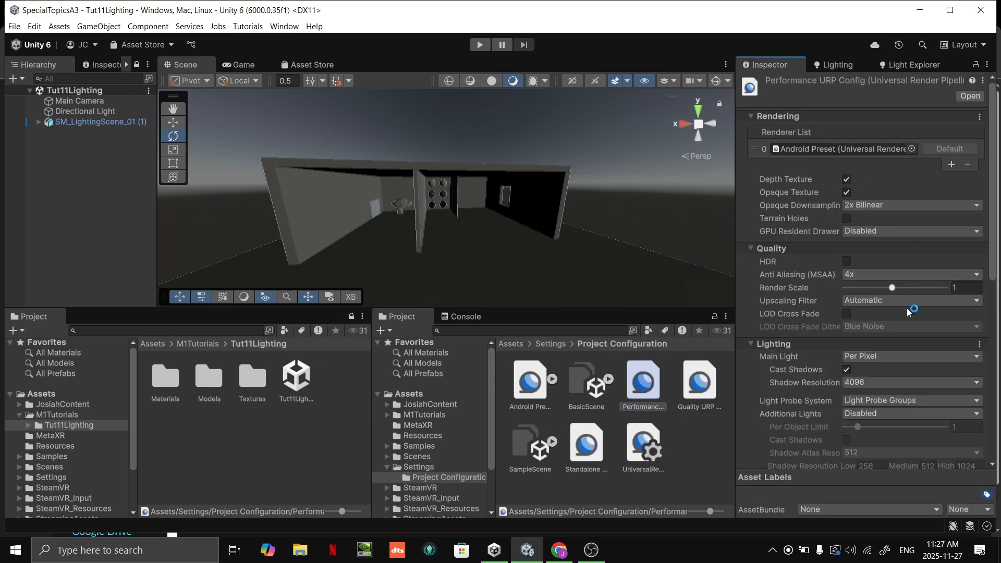
scroll(895, 373, down, 5)
scroll(895, 373, up, 3)
scroll(896, 371, up, 3)
Inspect the Quality URP Config, Universal Render Pipeline Global Settings, Standalone Preset and SampleScene assets
click(689, 386)
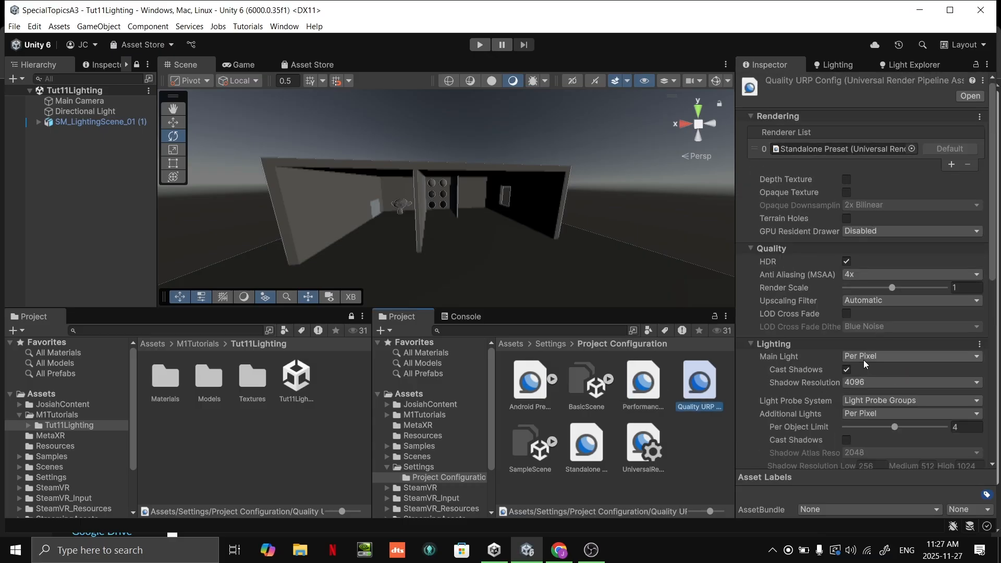
scroll(864, 365, down, 5)
click(649, 446)
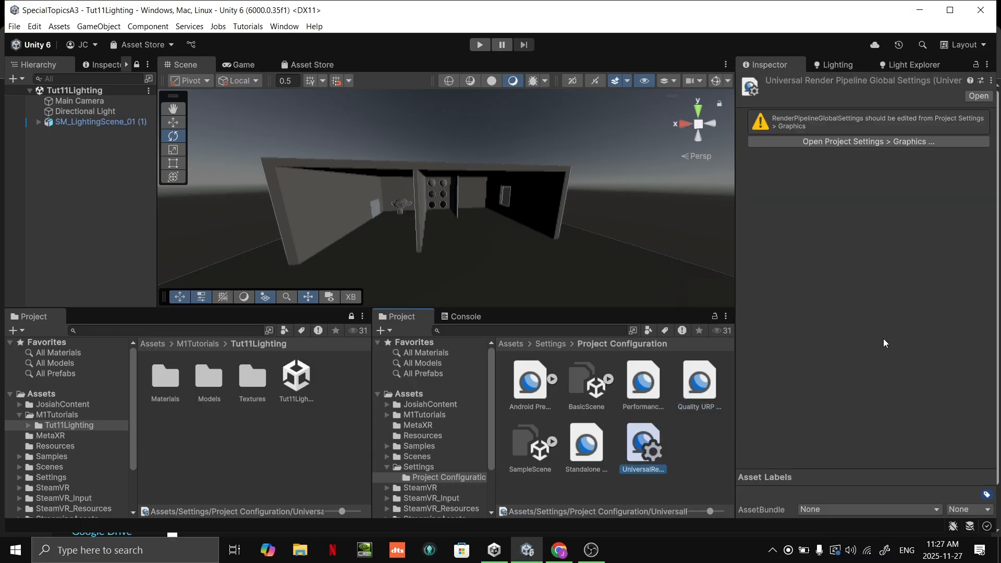
click(595, 447)
click(525, 446)
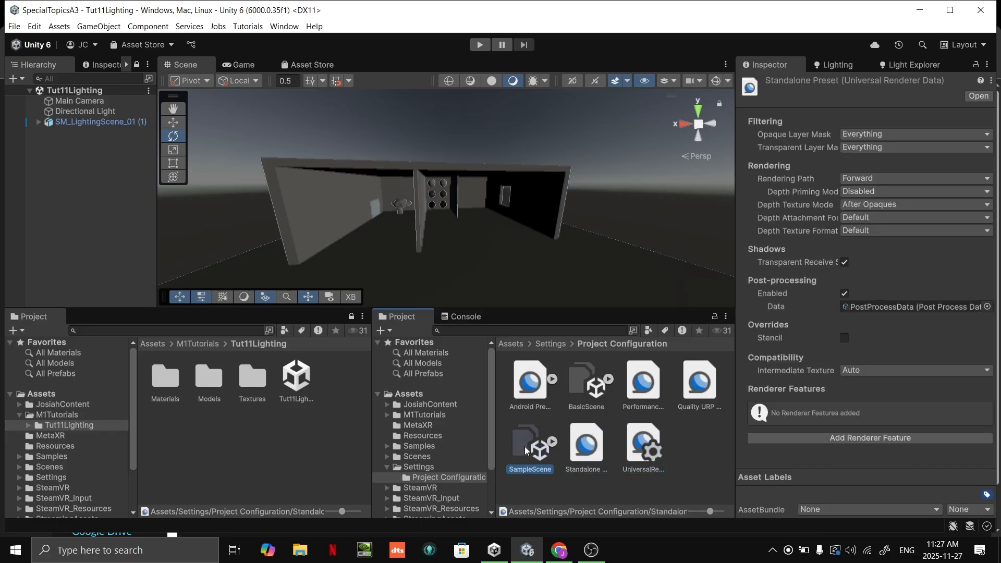
scroll(859, 352, down, 3)
scroll(859, 353, up, 5)
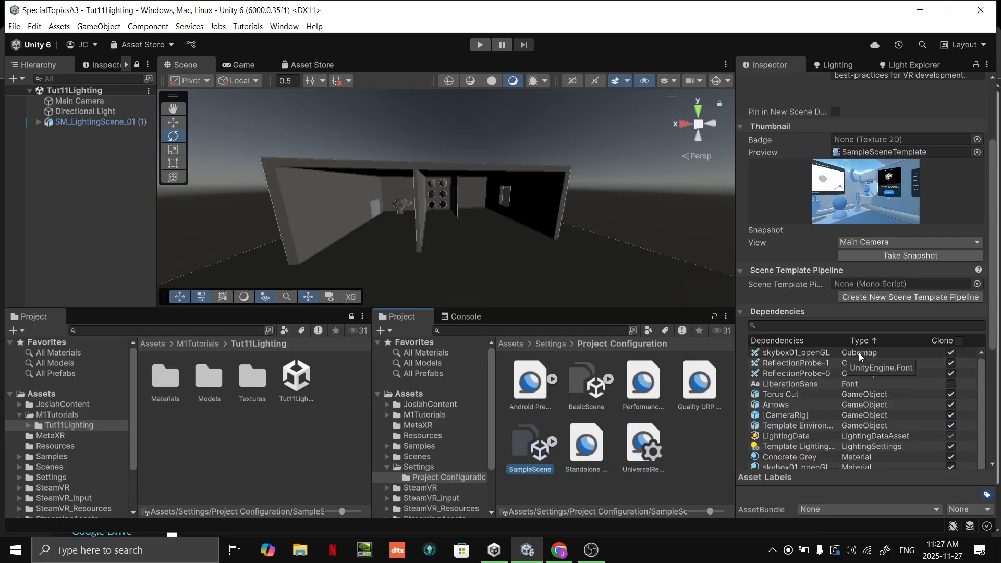
Disable the Full Screen Pass Renderer Feature with the Sobel material on the Android Preset renderer
click(582, 389)
click(537, 392)
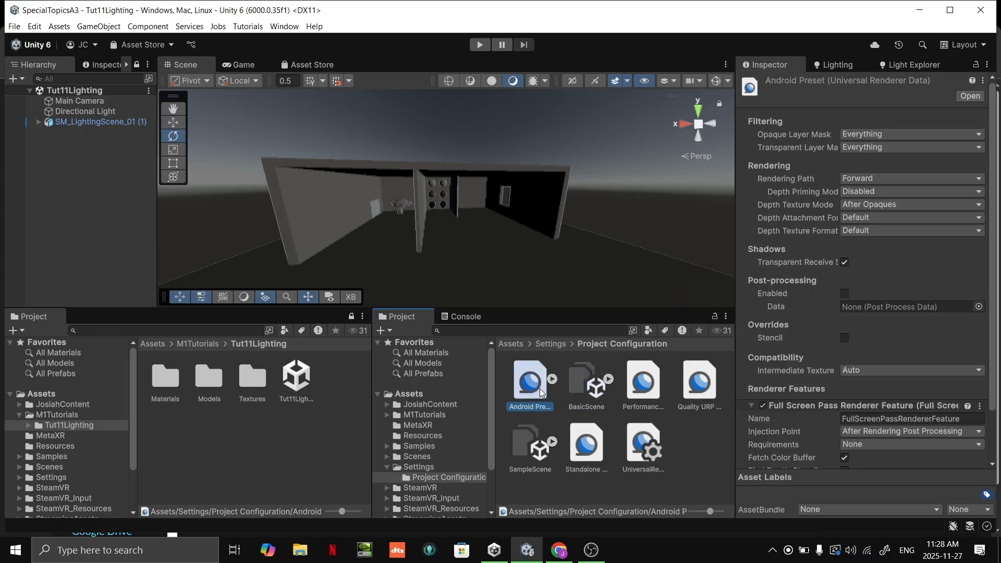
scroll(877, 375, down, 2)
click(764, 349)
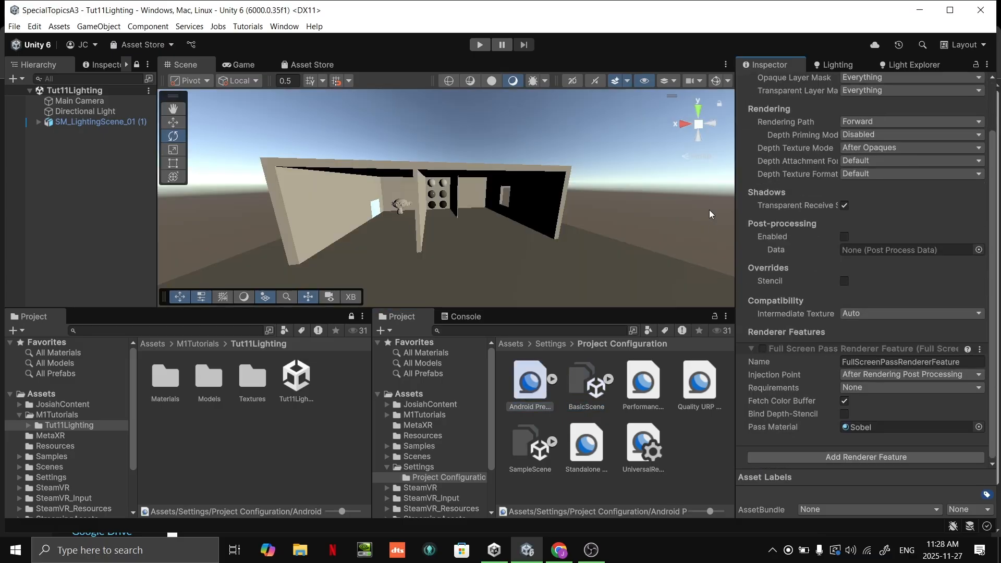
Widen the Scene view and adjust the camera to face the open front of the rooms
mouse_move(629, 190)
right_down()
mouse_move(637, 180)
mouse_move(618, 205)
right_up()
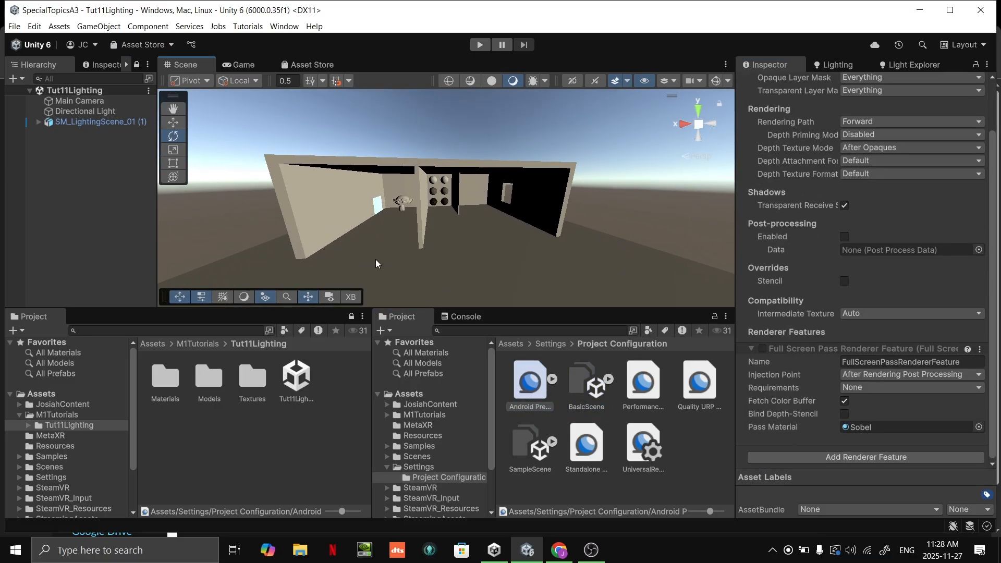
right_drag(576, 251, 543, 247)
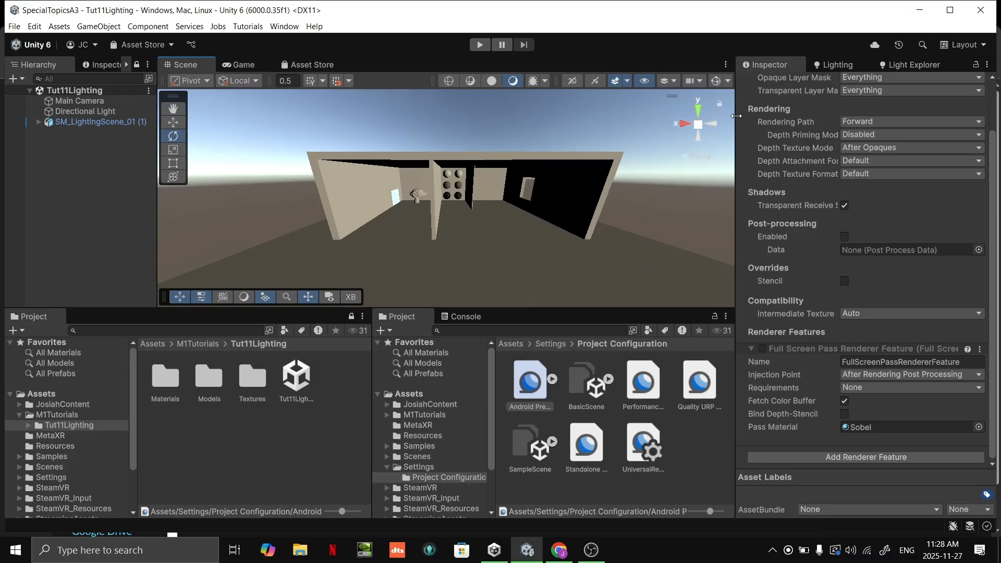
drag(736, 116, 822, 117)
right_drag(689, 157, 636, 130)
right_click(657, 184)
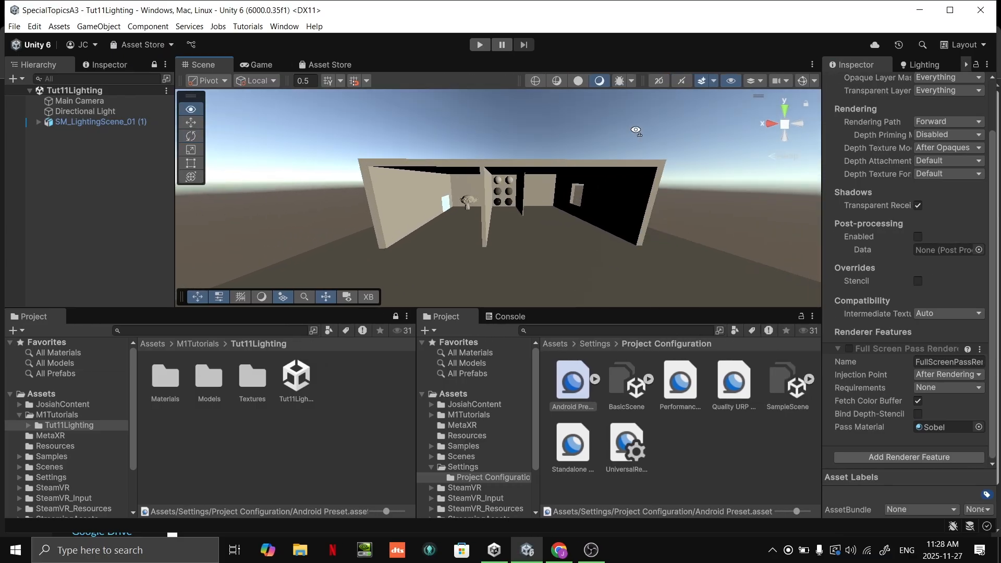
Maximize the Scene view and fly around the open-fronted building to examine its rooms, walls and spheres
key(shift+space)
right_drag(682, 167, 649, 209)
key(s)
key(q)
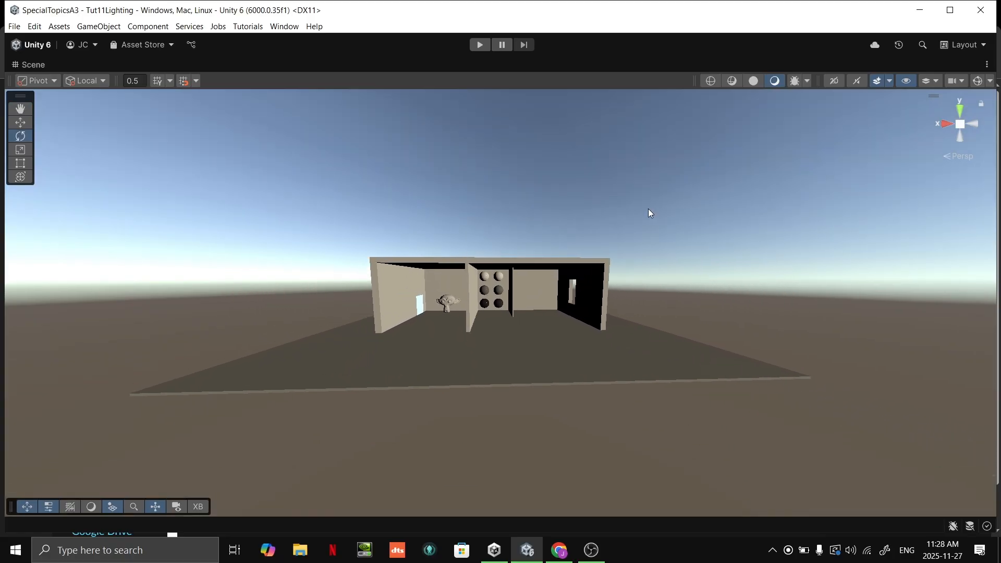
key(w)
right_drag(574, 284, 658, 272)
key(s)
right_drag(589, 194, 523, 197)
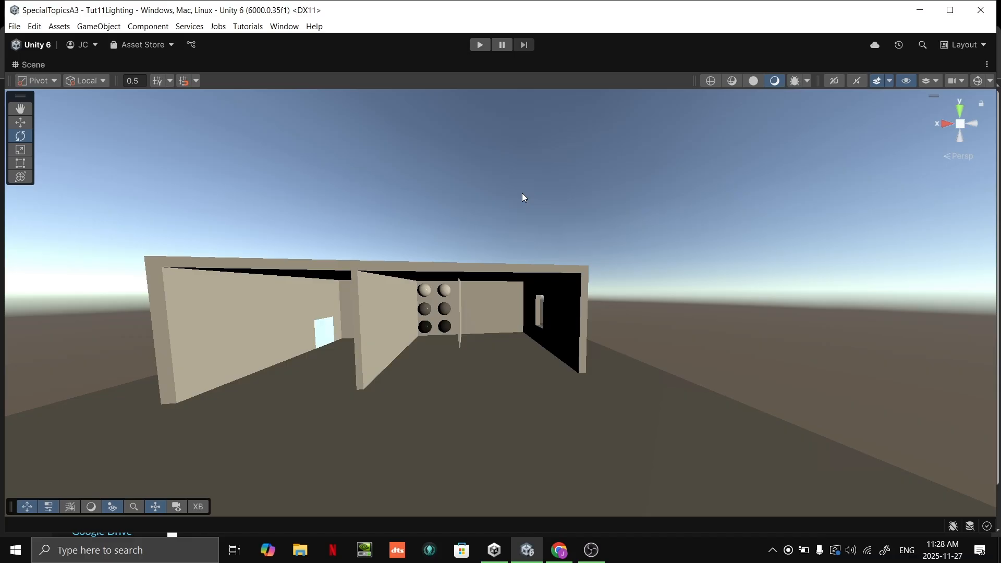
key(s)
right_drag(522, 308, 166, 338)
key(d)
key(d)
key(w)
key(w)
key(d)
right_drag(159, 344, 147, 346)
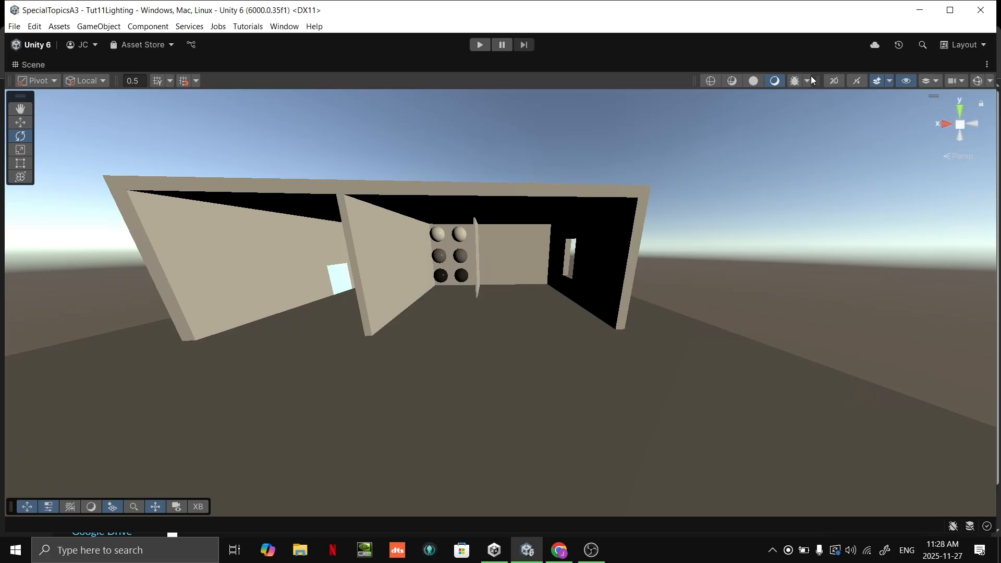
Turn on the visibility of all gizmos in the Scene view
click(934, 81)
click(987, 82)
click(987, 80)
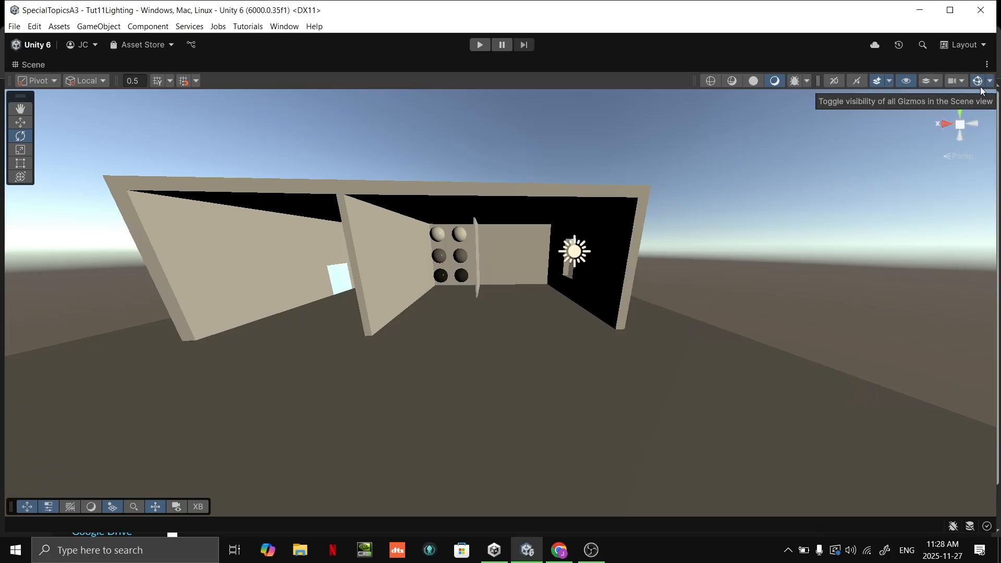
click(987, 80)
click(987, 80)
mouse_move(739, 180)
right_down()
mouse_move(756, 170)
mouse_move(730, 182)
right_up()
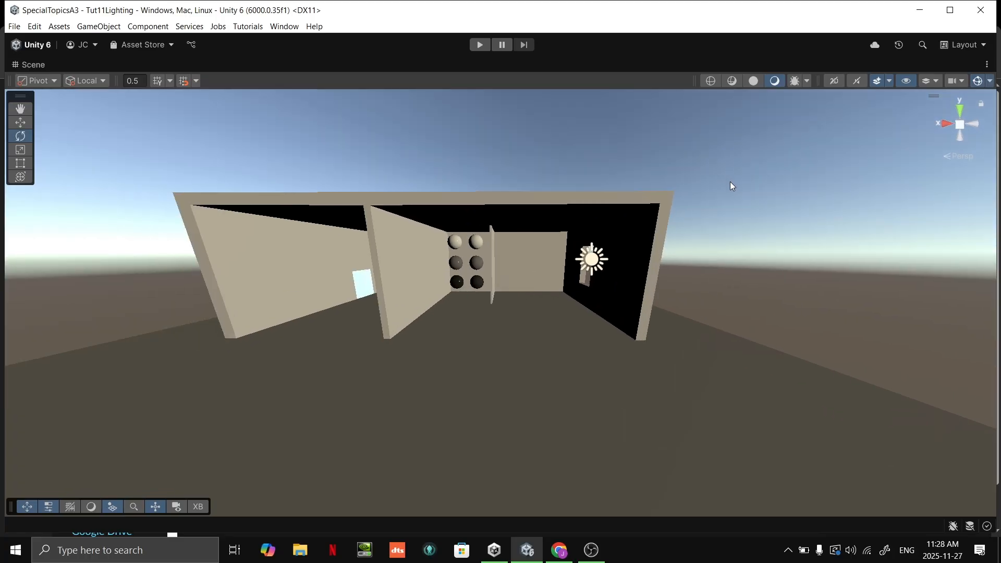
Restore the editor layout, select the Directional Light by its gizmo and switch its Light component off and on to compare the lighting
key(shift+space)
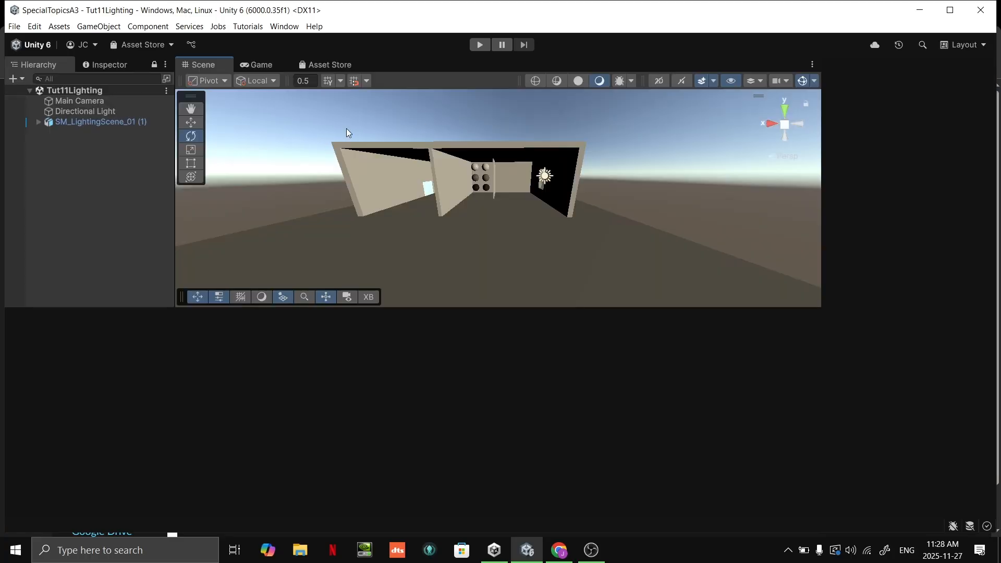
click(546, 177)
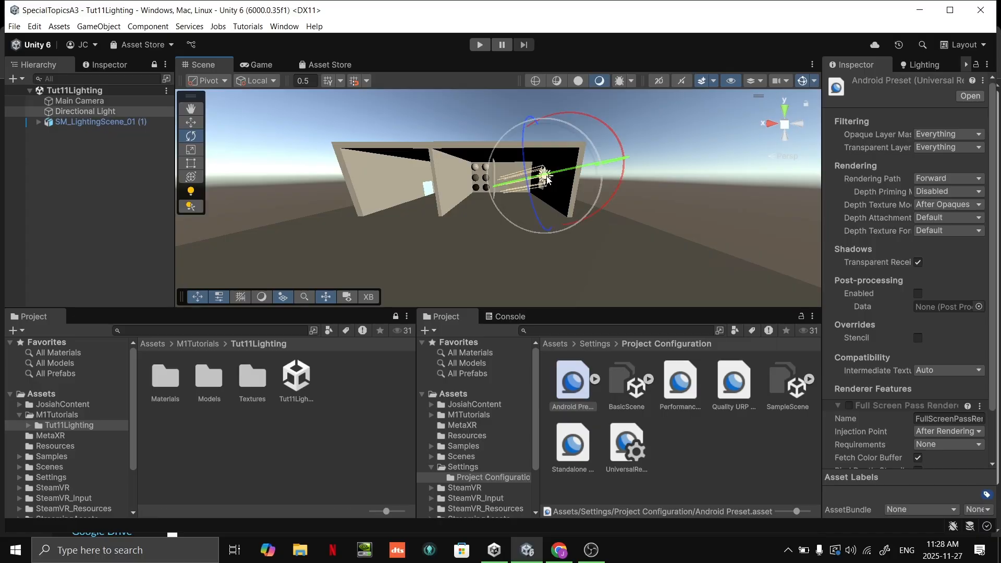
click(856, 180)
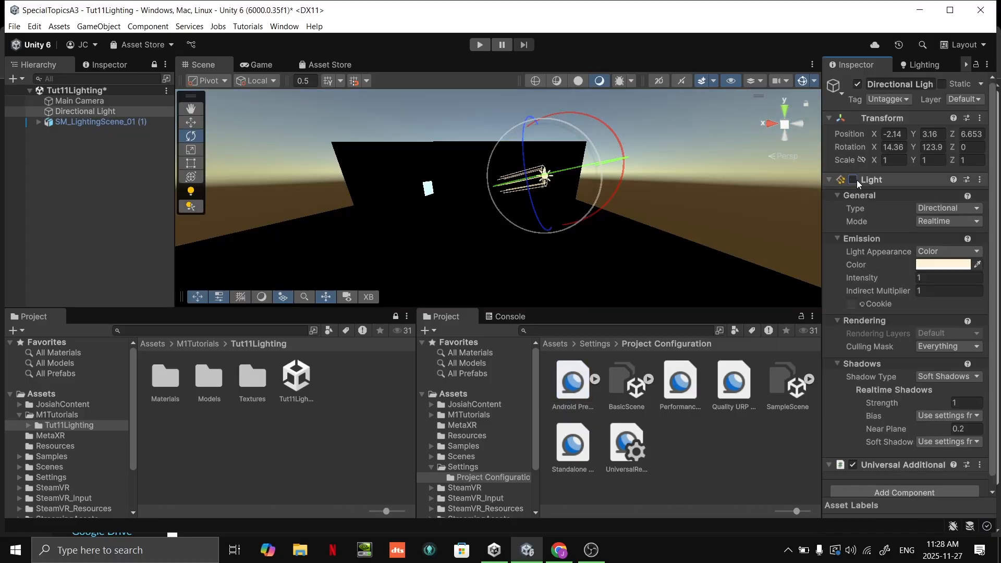
click(856, 180)
click(857, 181)
click(856, 181)
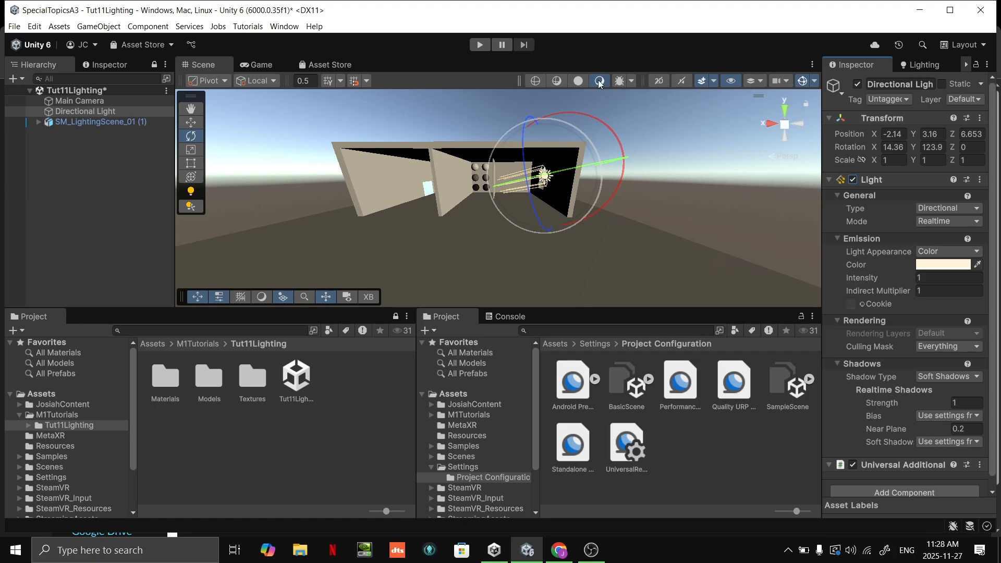
Look through the Scene view's debug draw modes and layer visibility options, and toggle the 2D view on and off
click(633, 80)
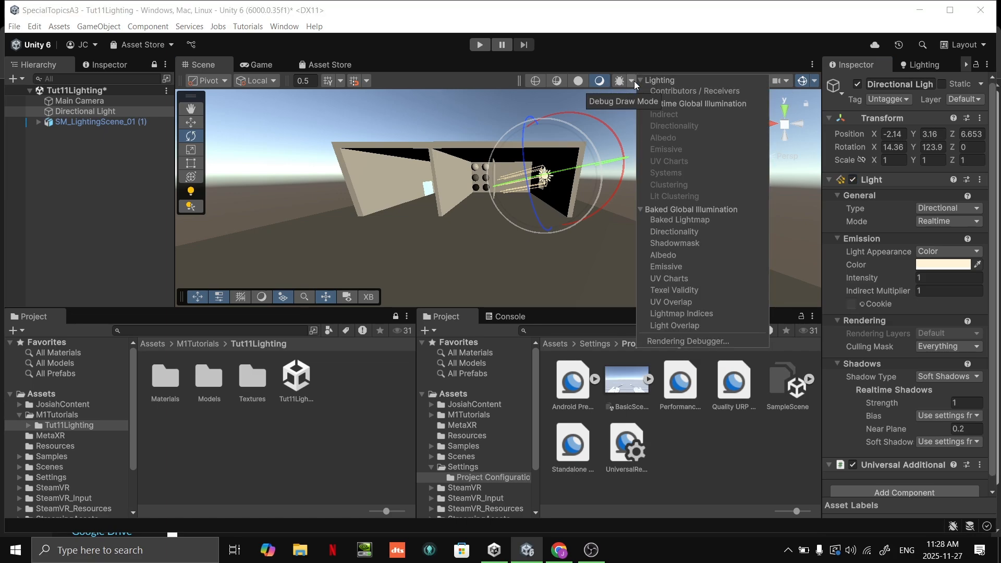
click(634, 80)
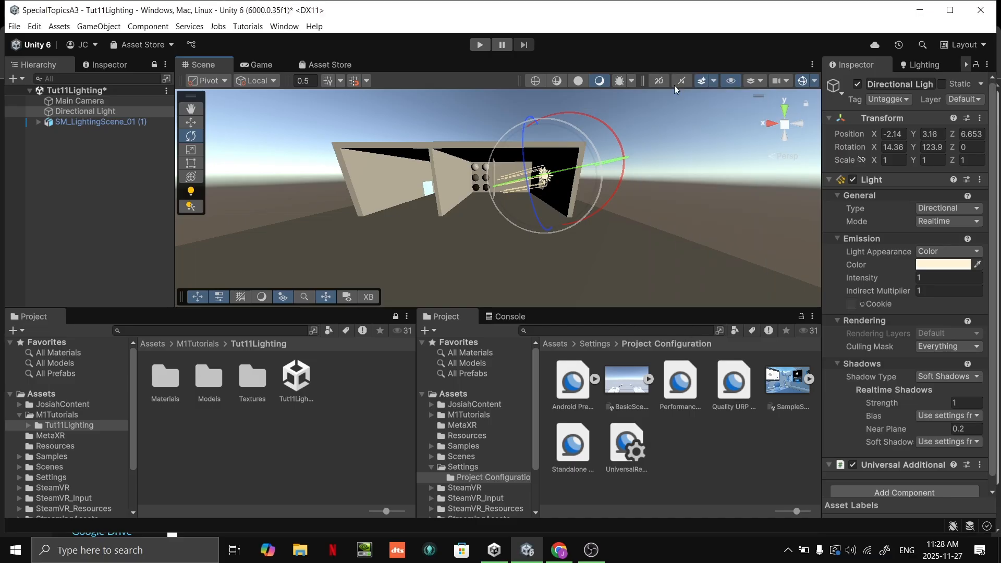
click(765, 82)
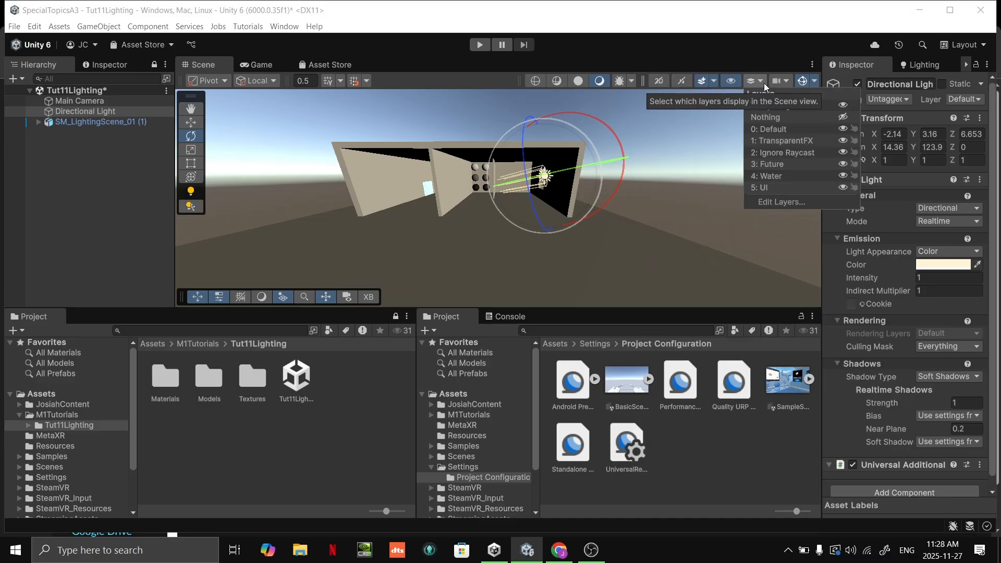
click(699, 64)
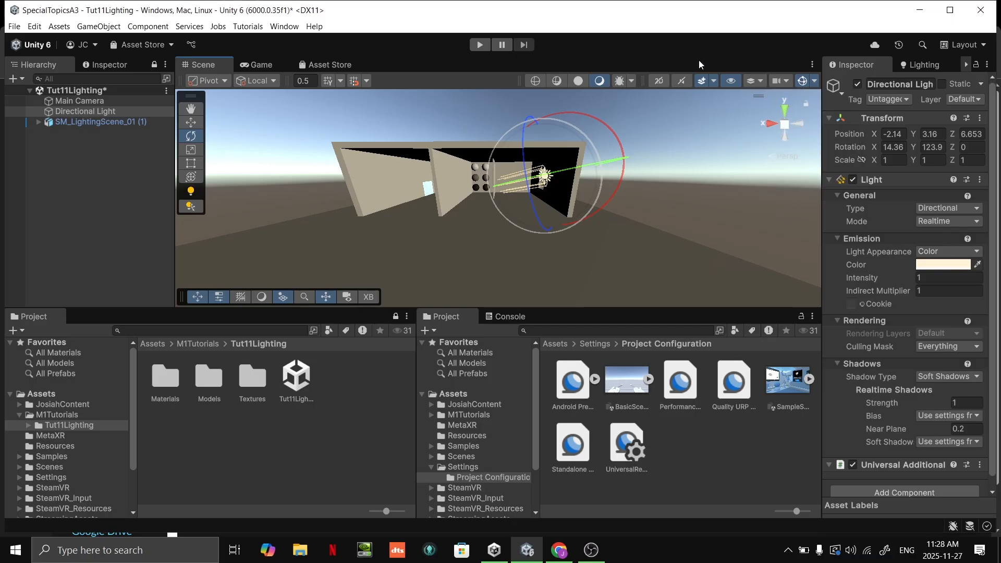
click(659, 80)
click(659, 80)
Hide the draw mode controls from the Scene view
right_drag(754, 124, 744, 134)
right_drag(392, 227, 334, 264)
click(267, 299)
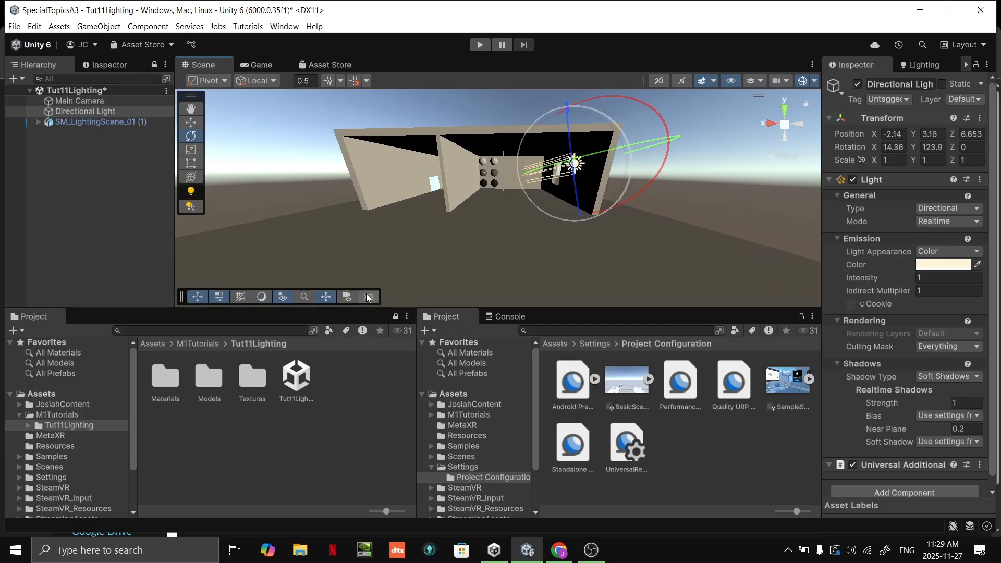
scroll(447, 222, down, 3)
right_drag(447, 222, 463, 233)
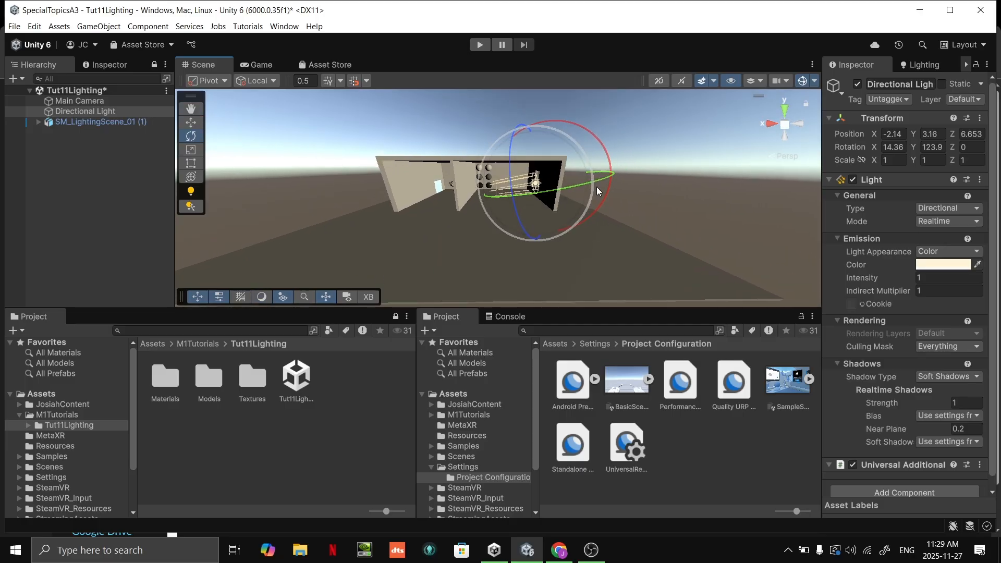
Maximize the Scene view and bring the hidden draw mode controls back
key(shift+space)
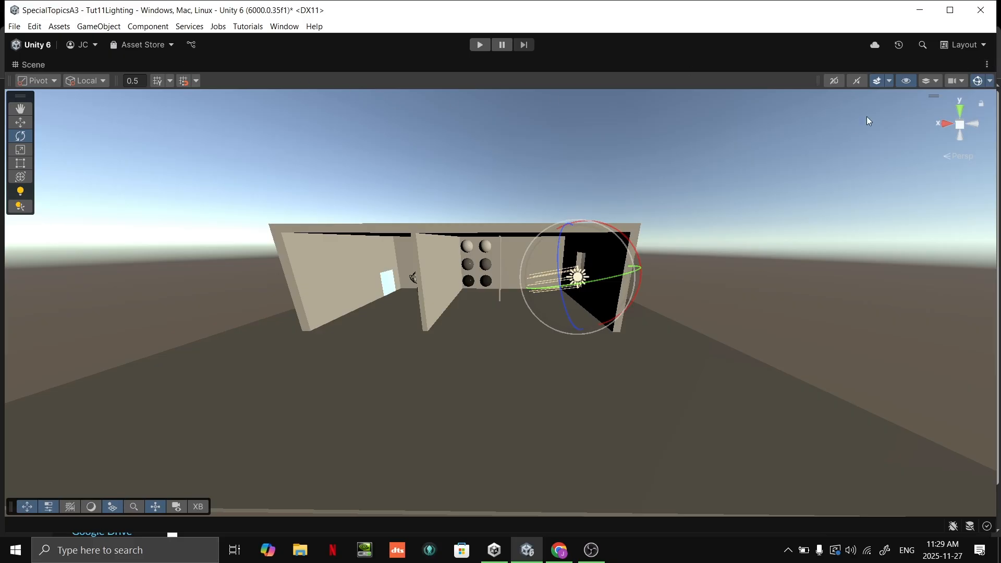
click(924, 82)
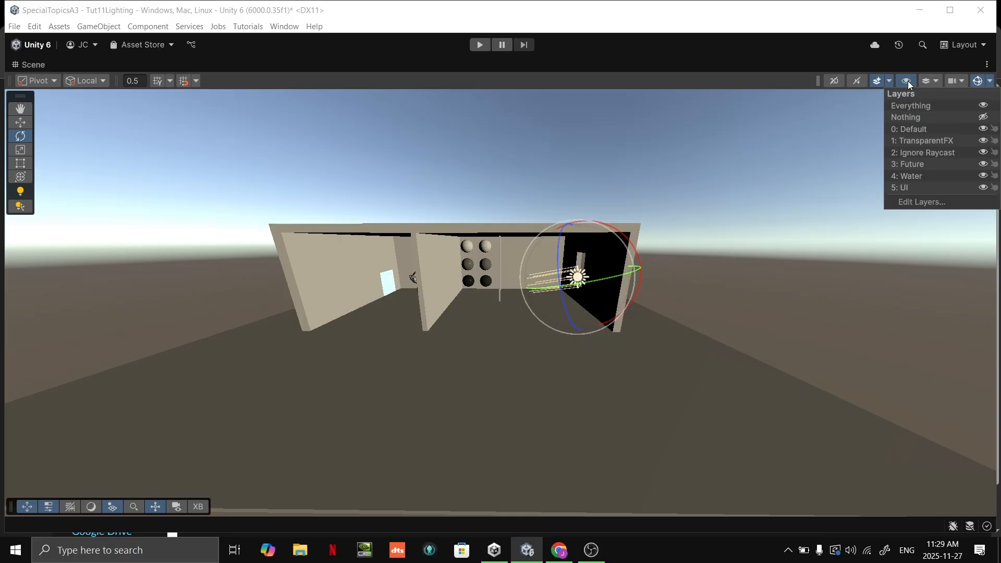
click(908, 81)
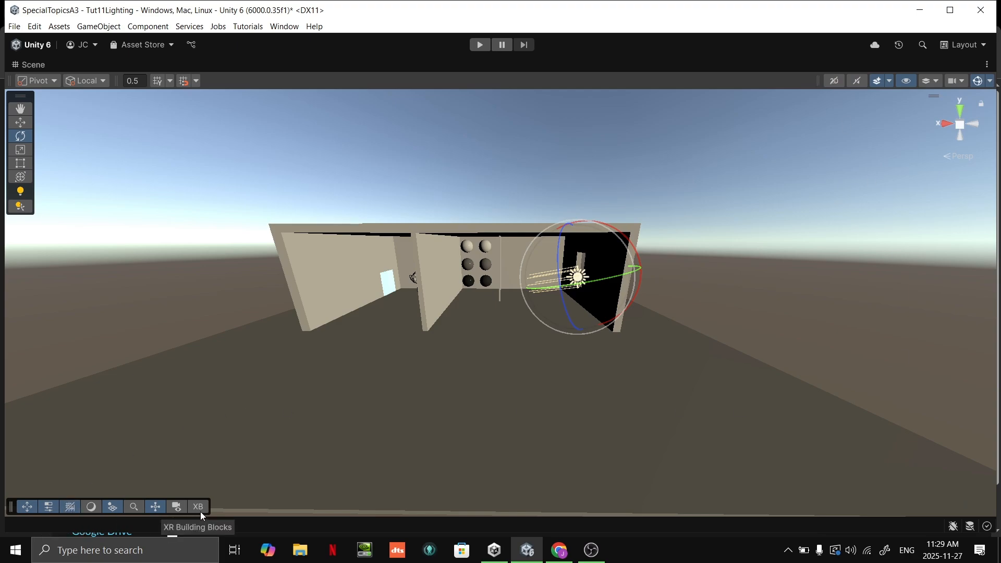
click(91, 508)
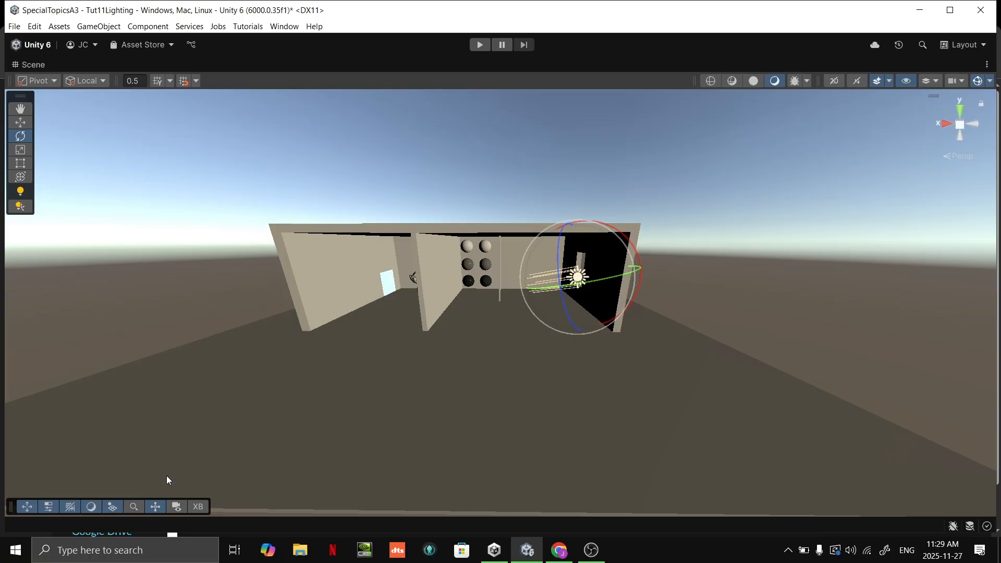
Compare the unlit, shaded wireframe and wireframe draw modes, return to shaded mode and restore the editor layout
click(755, 82)
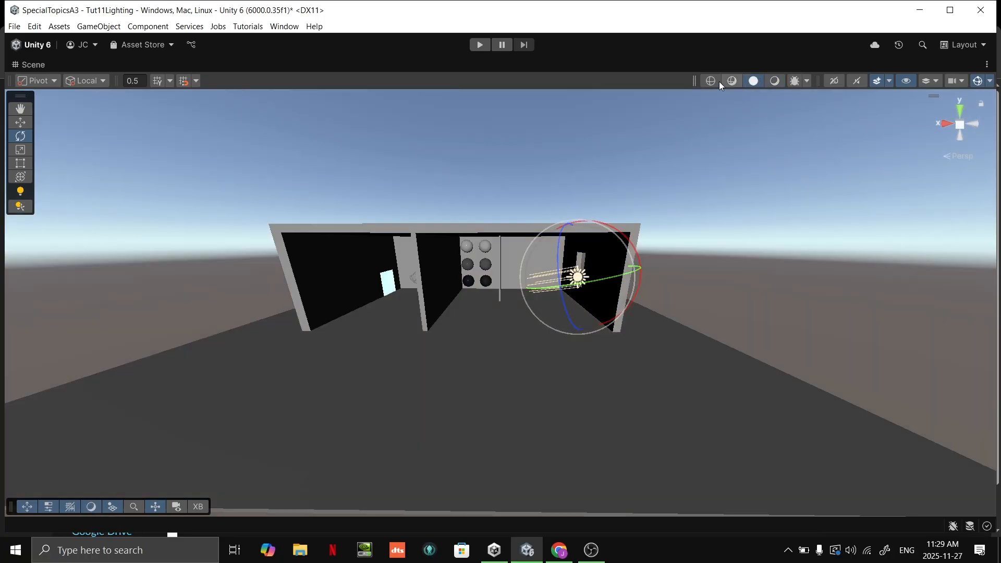
click(733, 82)
click(712, 81)
click(734, 81)
click(753, 81)
click(772, 81)
alt+drag(712, 248, 647, 292)
key(shift+space)
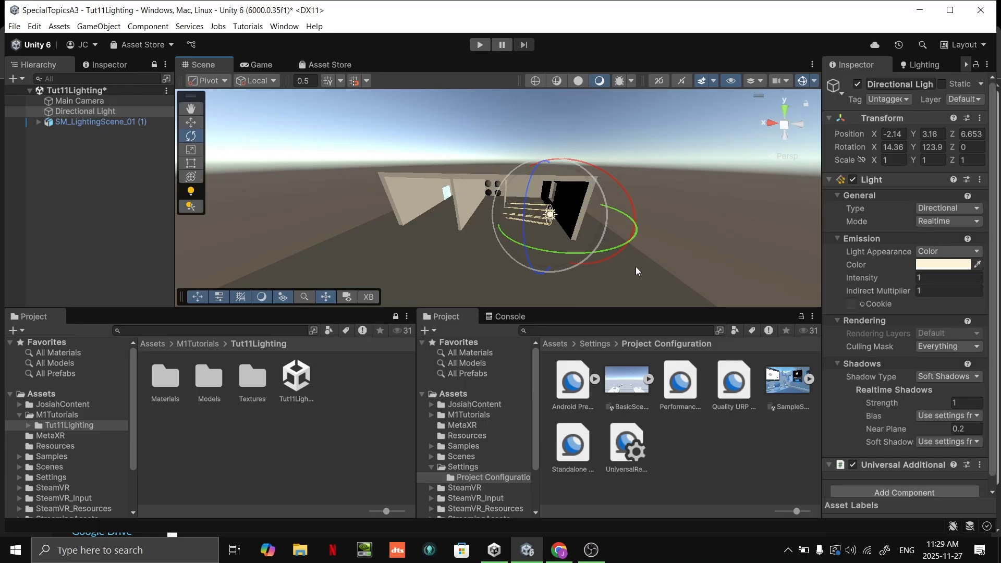
Select the Directional Light in the scene hierarchy and review its properties and the scene's Lighting settings
click(83, 122)
click(81, 112)
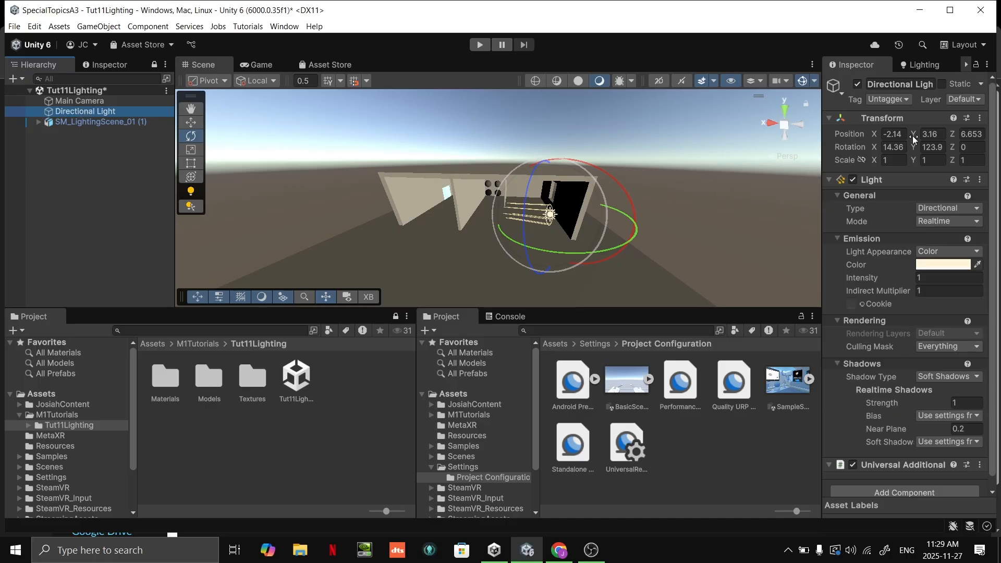
click(929, 67)
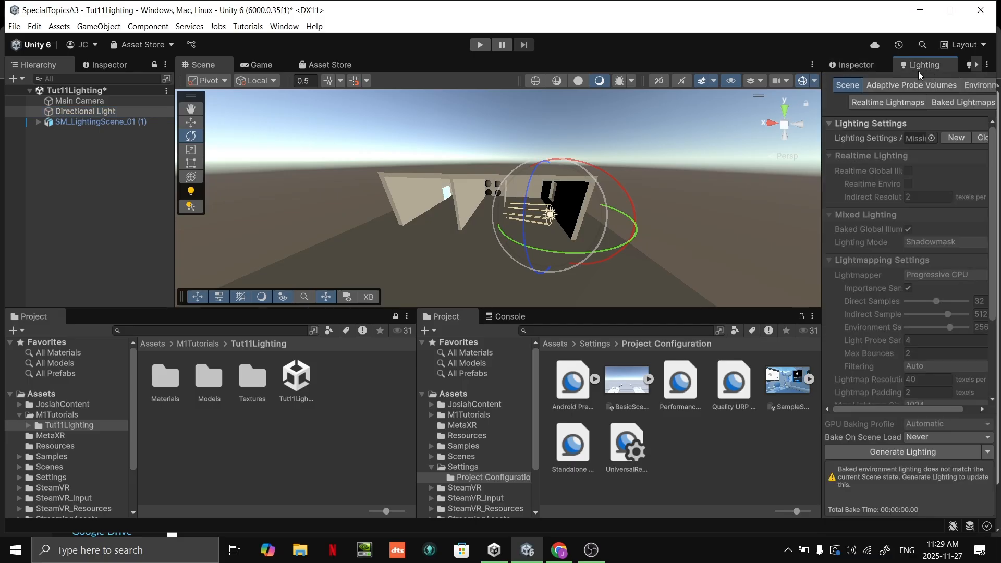
click(868, 63)
right_drag(577, 123, 599, 116)
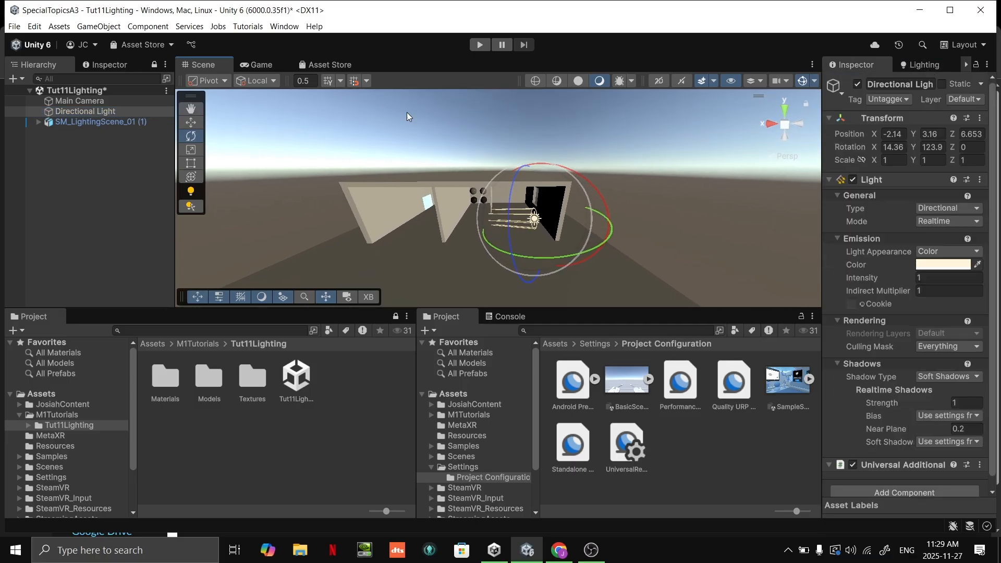
Review the Quality section of the Project Settings, close the window and keep the editor open without saving the scene
click(34, 27)
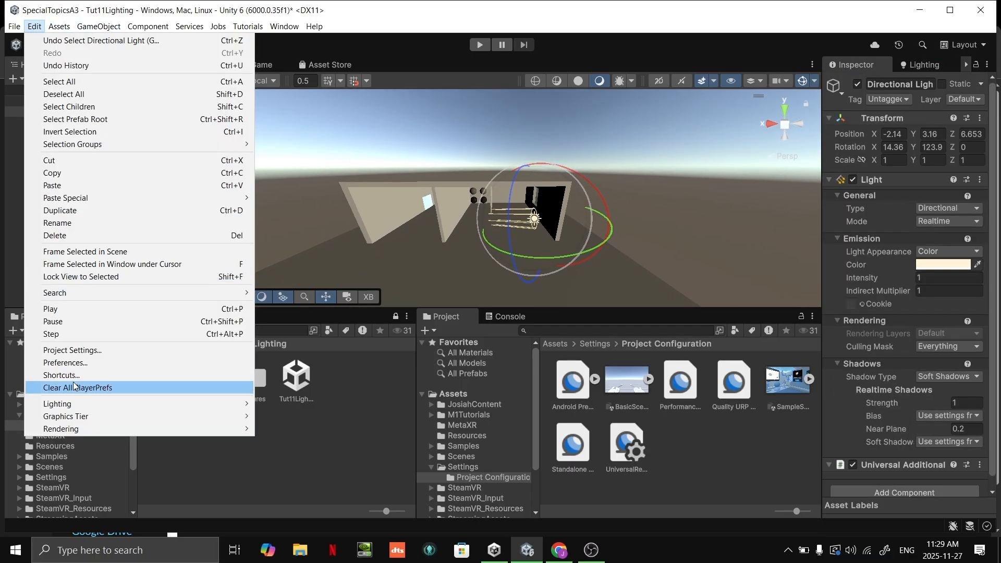
click(73, 351)
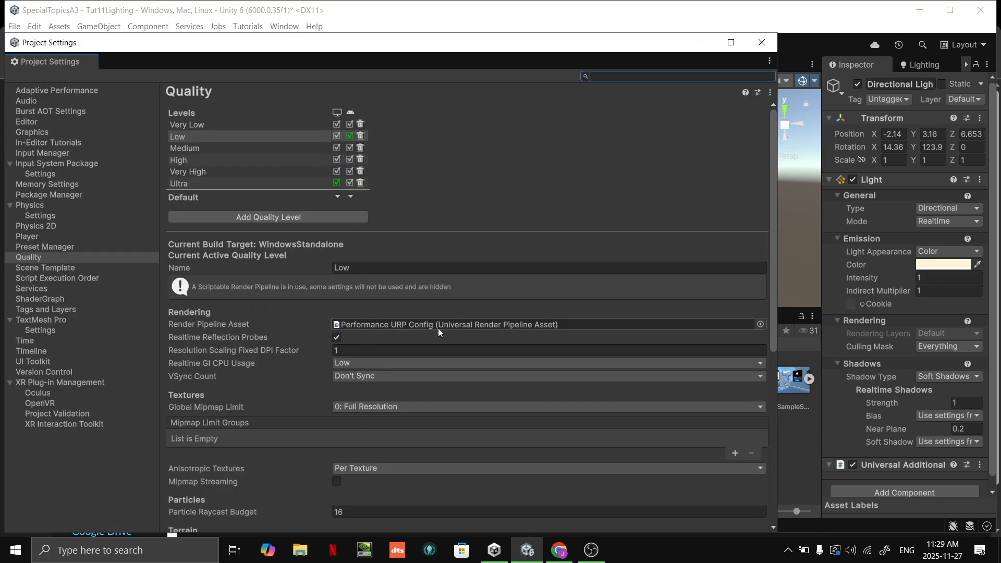
scroll(480, 390, down, 8)
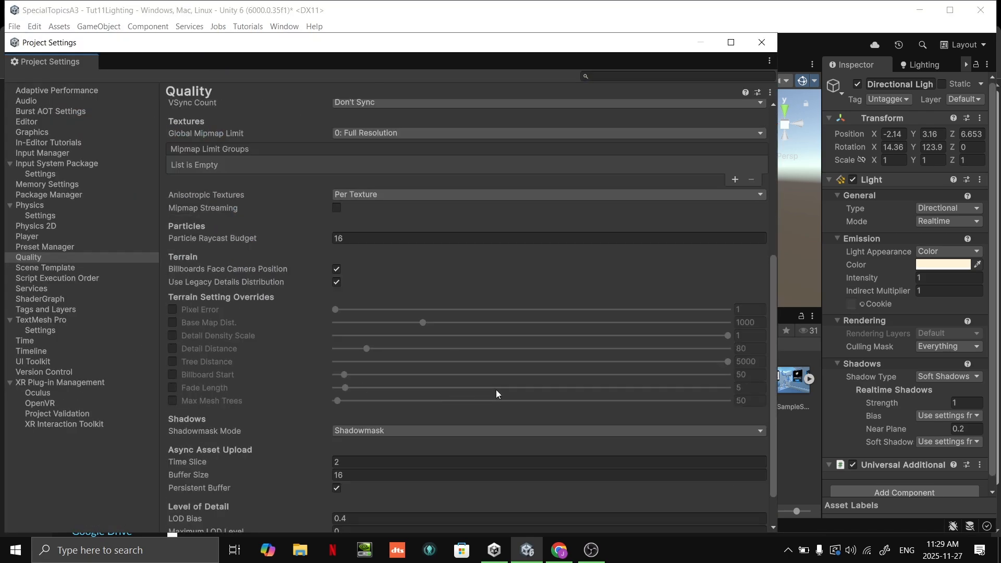
click(764, 42)
click(981, 10)
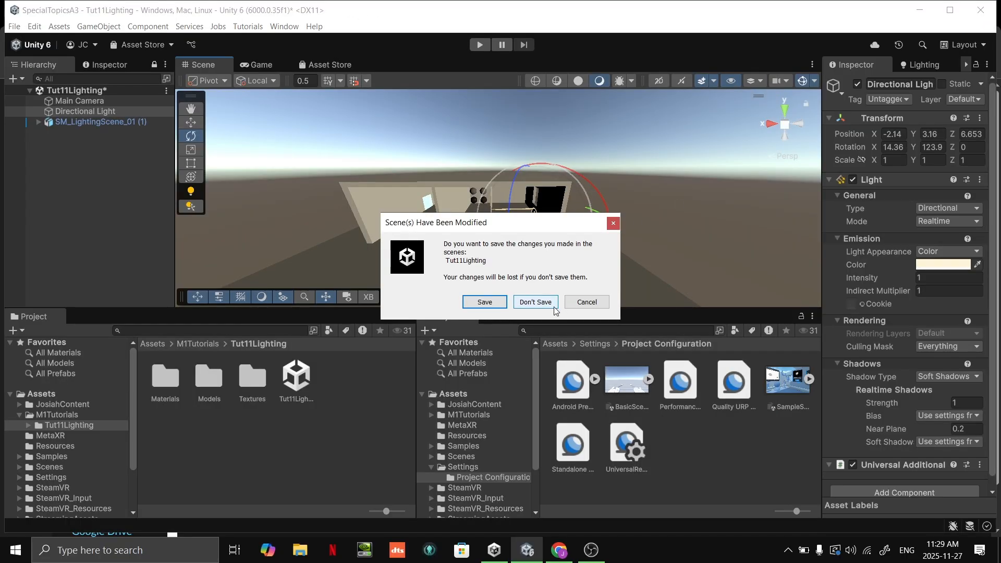
click(583, 297)
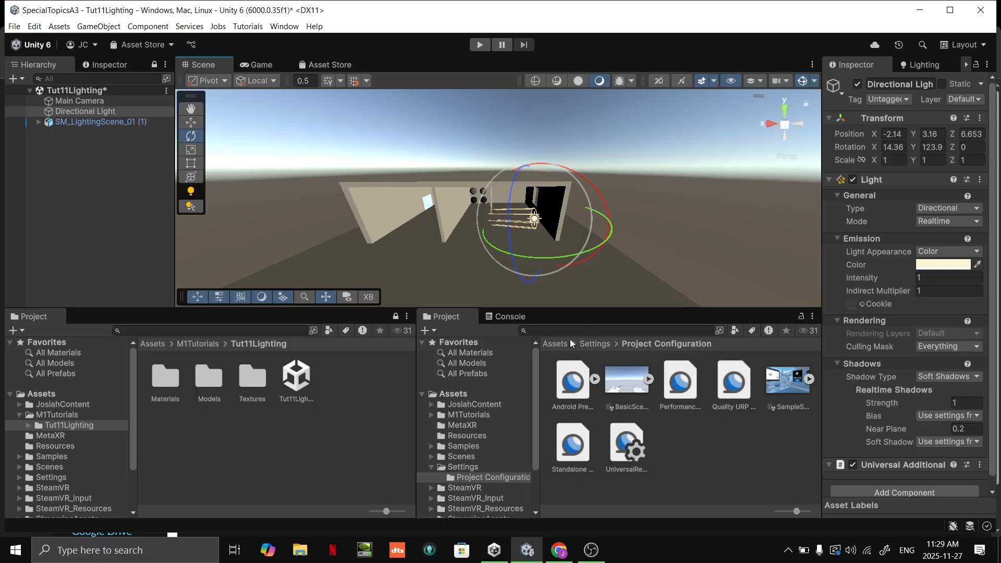
Switch to Unity Hub and start a new project with editor version 6000.0.35f1
click(490, 553)
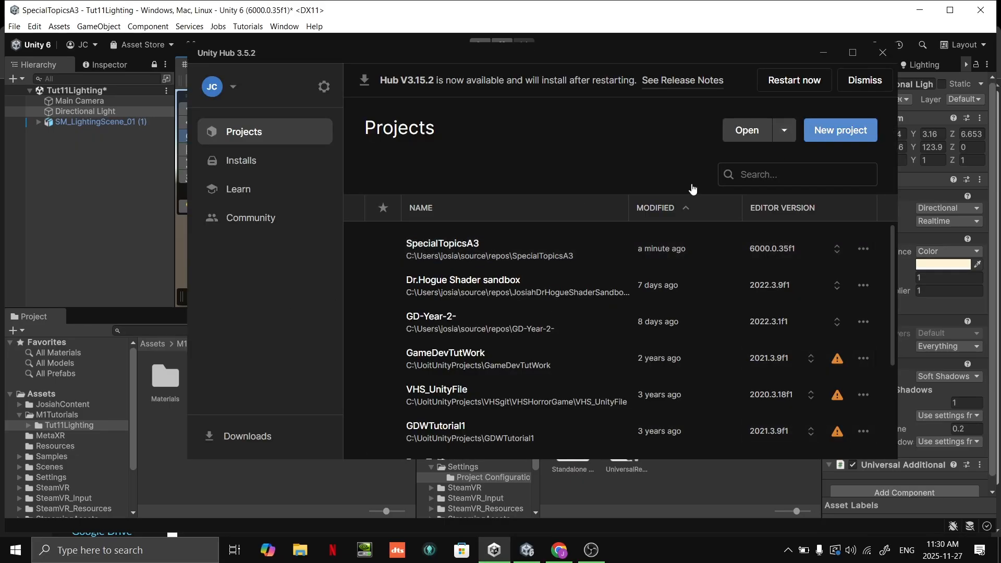
click(840, 130)
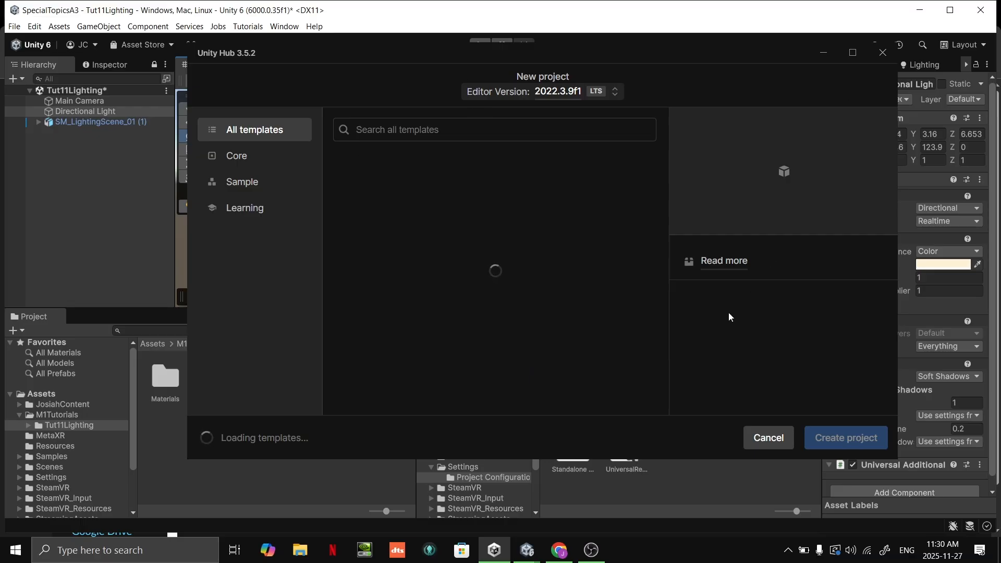
click(574, 93)
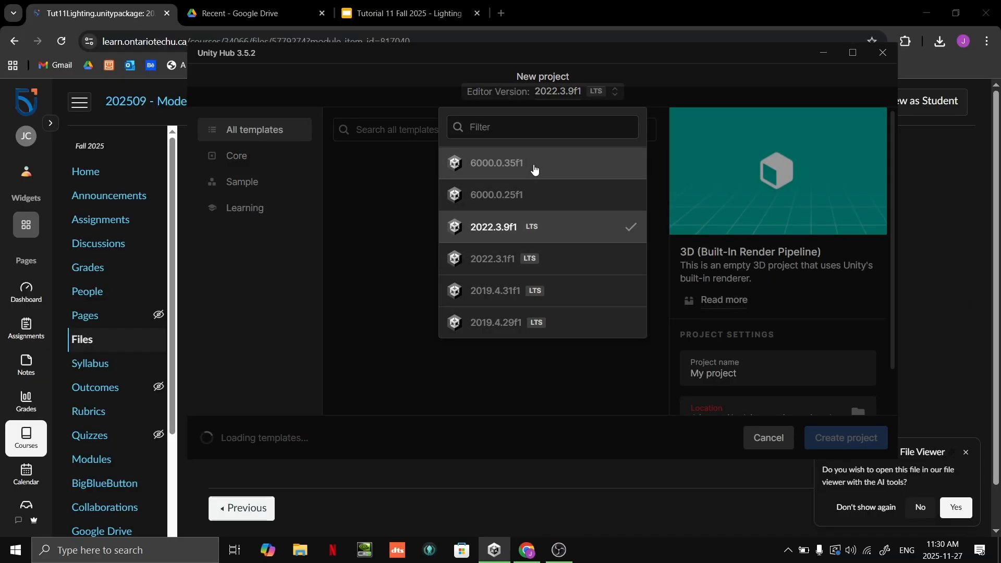
click(535, 169)
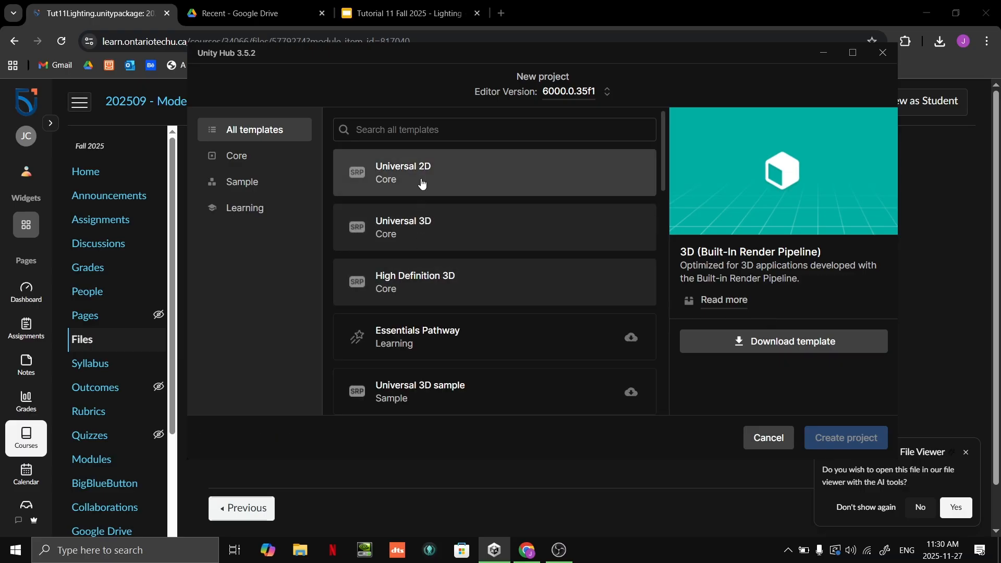
Browse the project templates and choose Universal 3D for the new project
scroll(417, 271, down, 5)
scroll(447, 267, up, 4)
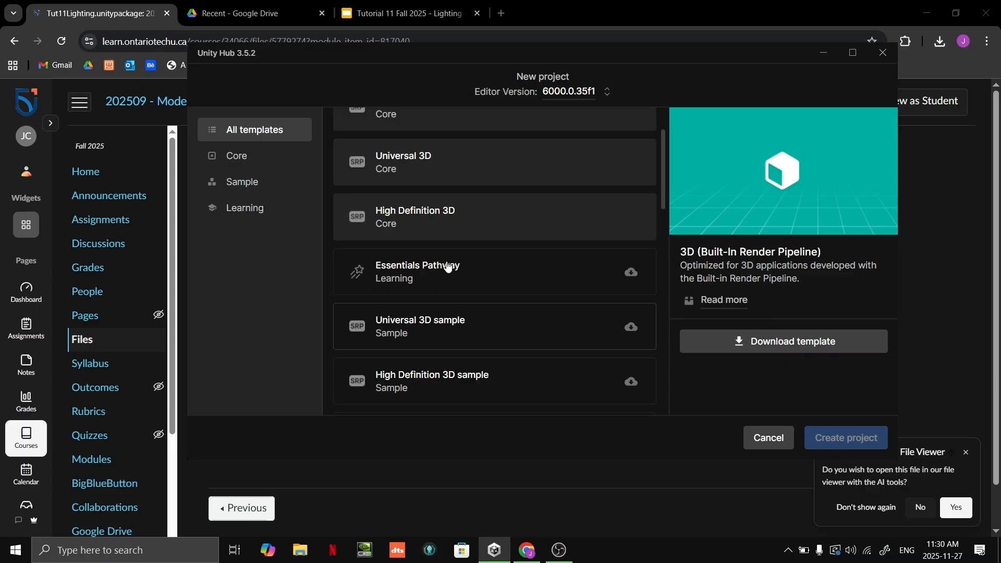
scroll(447, 267, up, 1)
click(469, 221)
scroll(782, 333, down, 1)
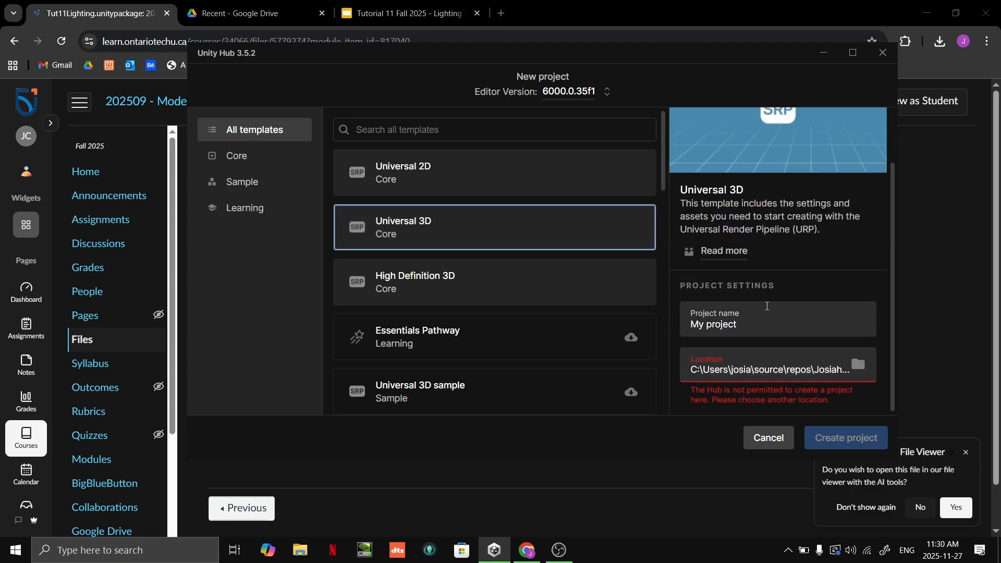
Name the new project Lighting and open the folder chooser for its location
scroll(768, 306, up, 1)
drag(760, 383, 607, 393)
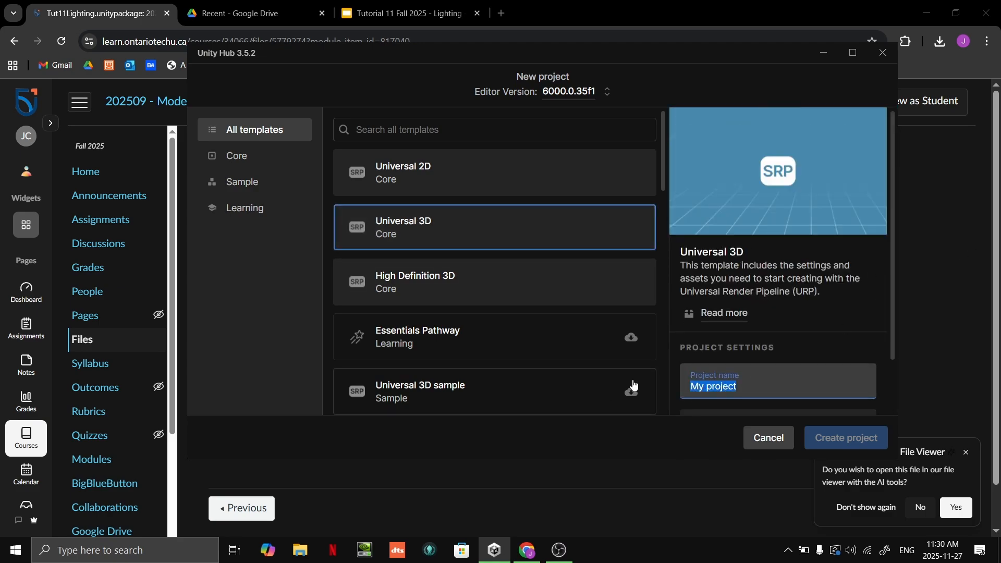
text(Lighting)
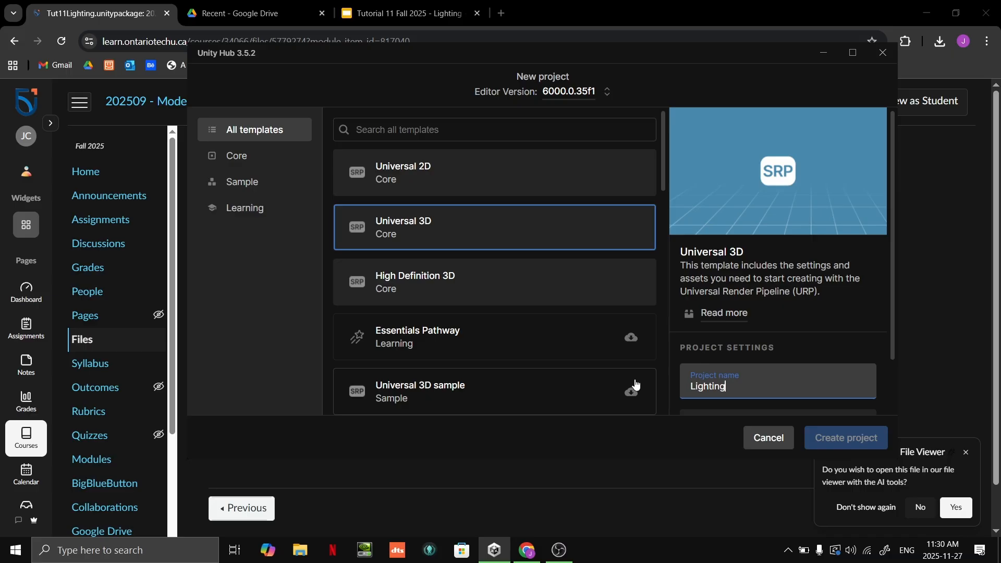
scroll(721, 351, down, 1)
click(859, 364)
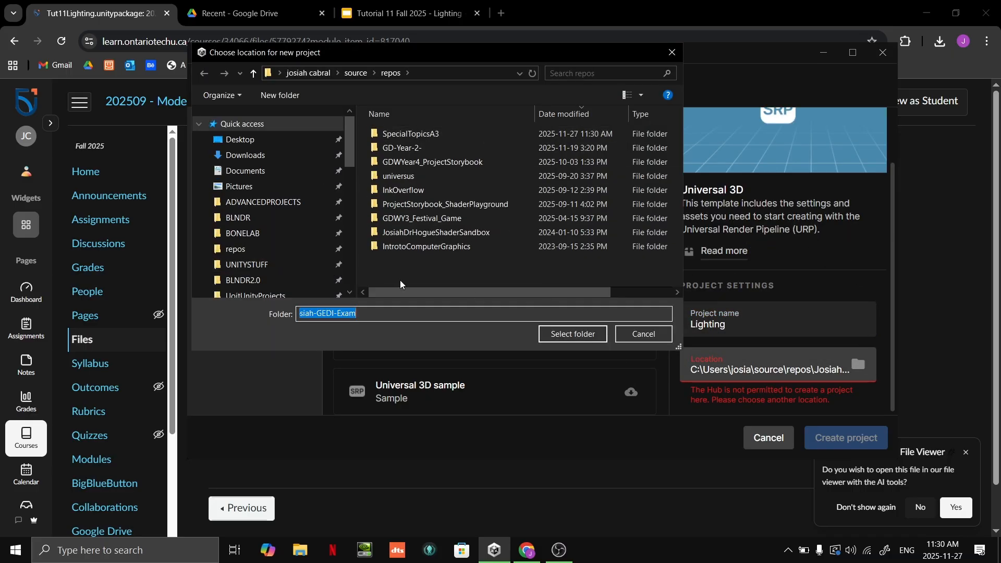
Try to set the project location to a folder named Lighting inside repos
drag(415, 313, 271, 327)
text(Lighting)
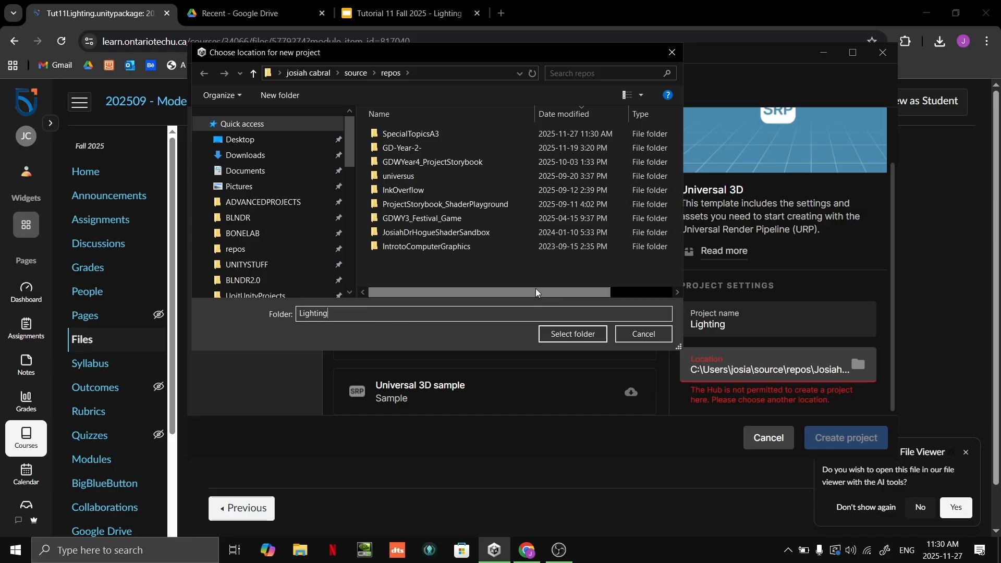
click(592, 335)
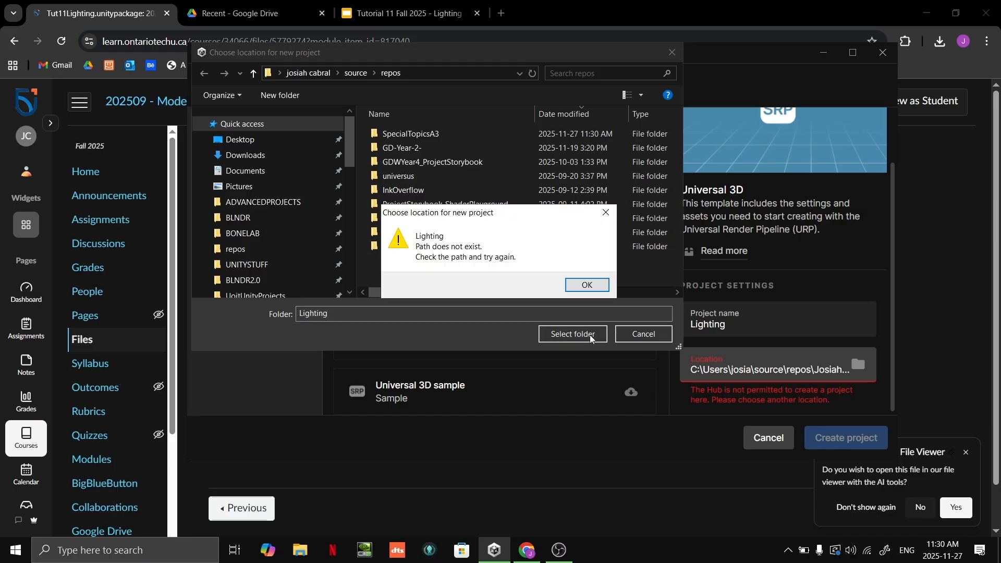
click(589, 290)
Create a new folder named Lighting inside the repos folder
right_click(589, 277)
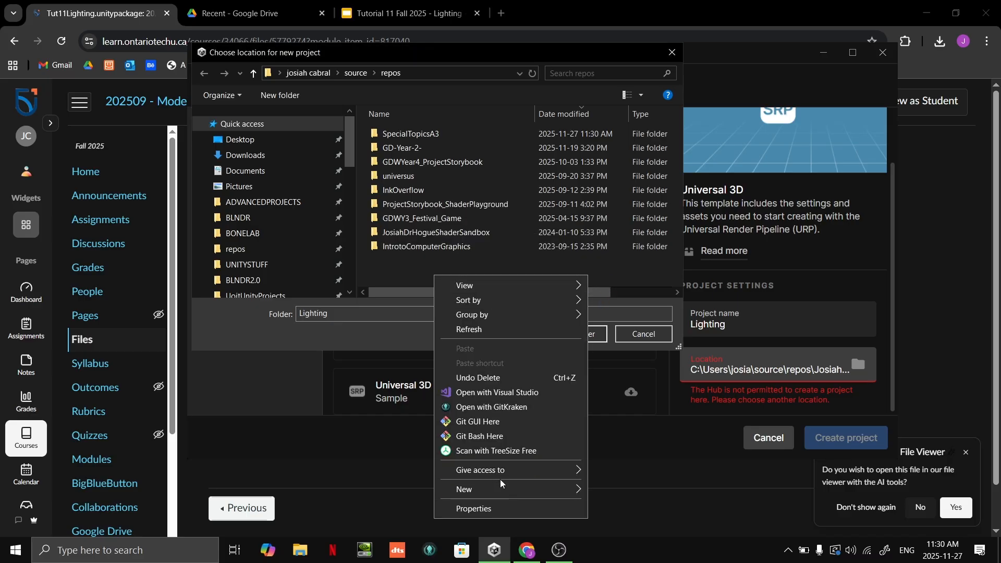
mouse_move(501, 489)
click(620, 383)
text(L)
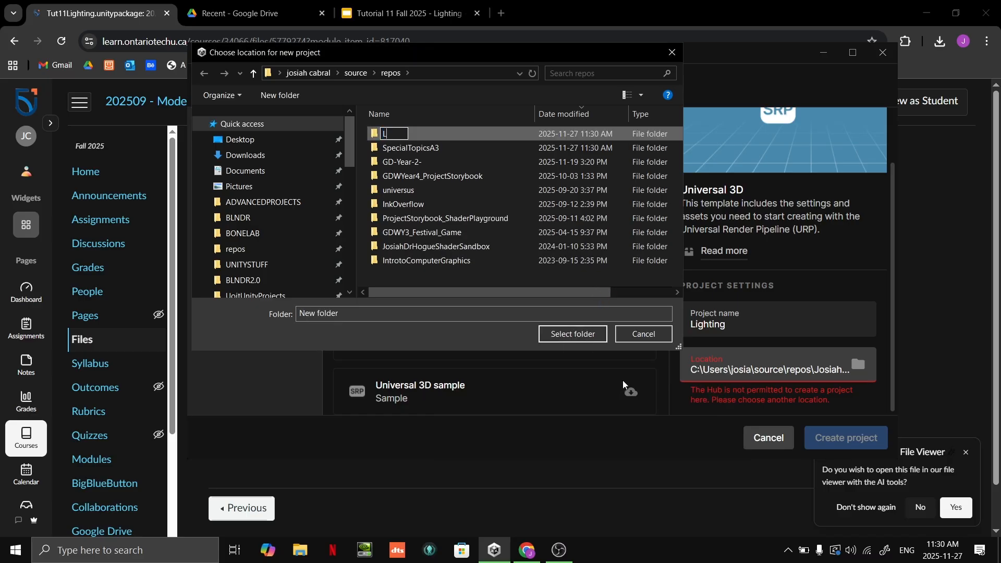
text(ighting)
key(Return)
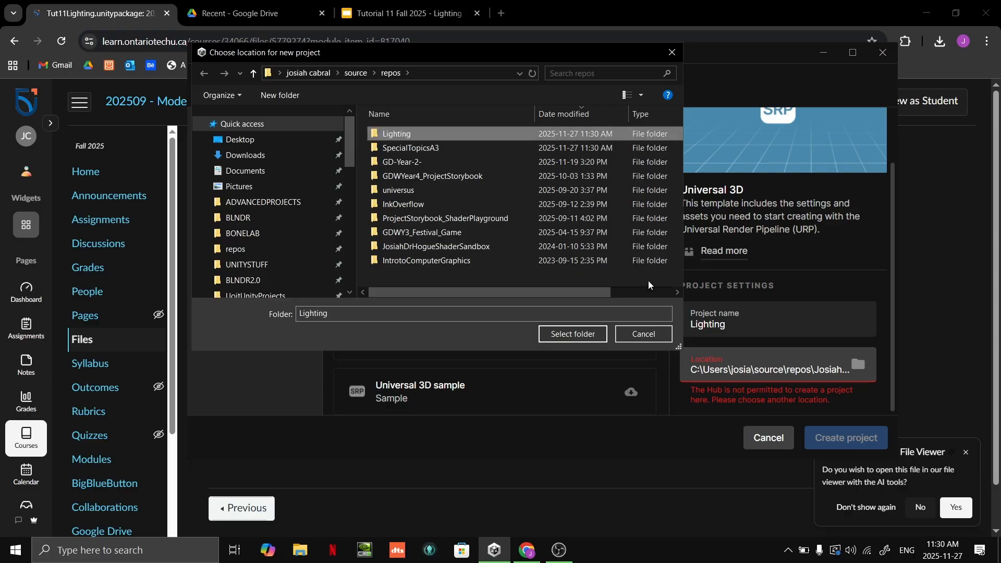
Use the new Lighting folder as the project location and create the project
double_click(512, 135)
click(584, 334)
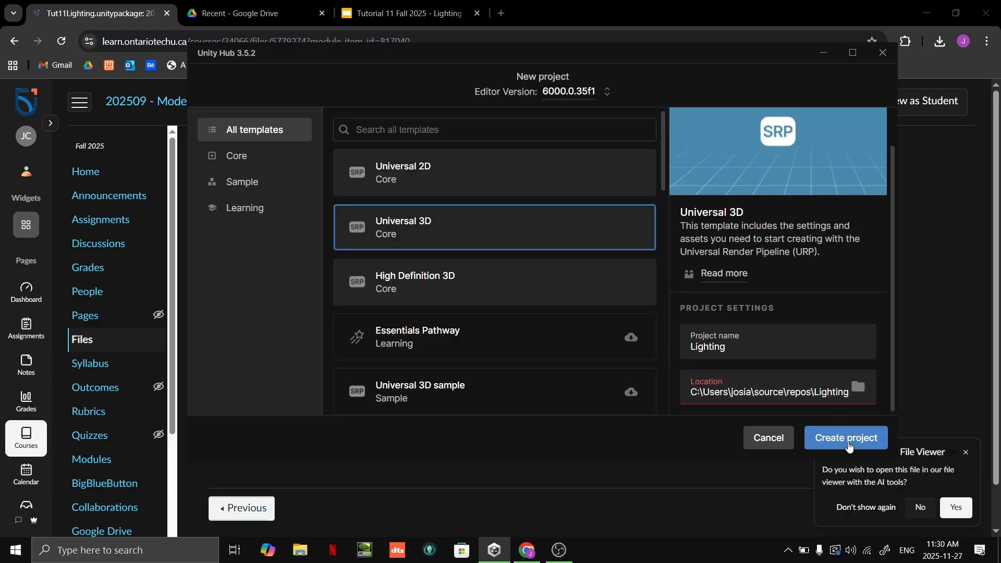
click(828, 441)
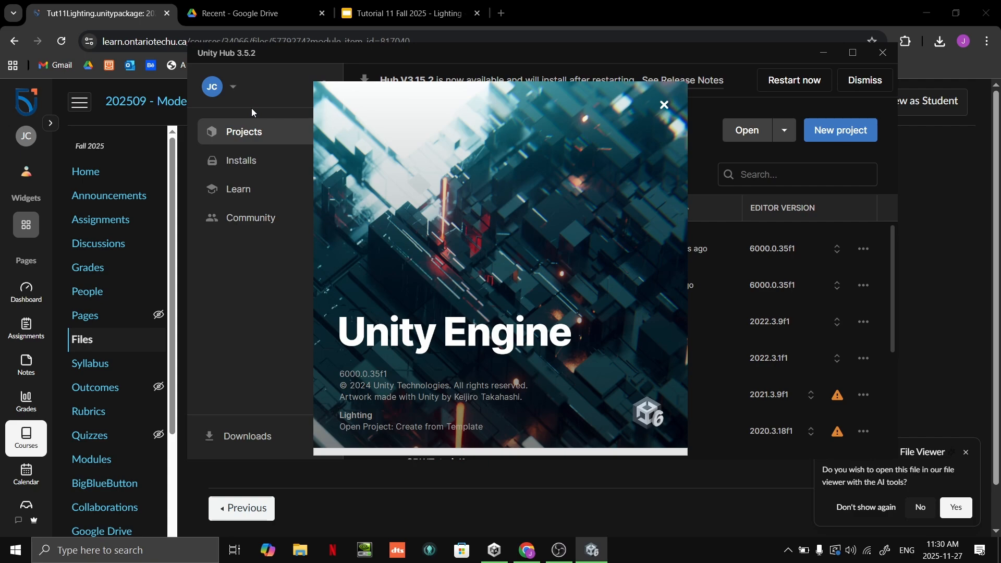
Switch to the Tutorial 11 Fall 2025 - Lighting slides in Chrome and present them from Lighting Tools onward
click(425, 15)
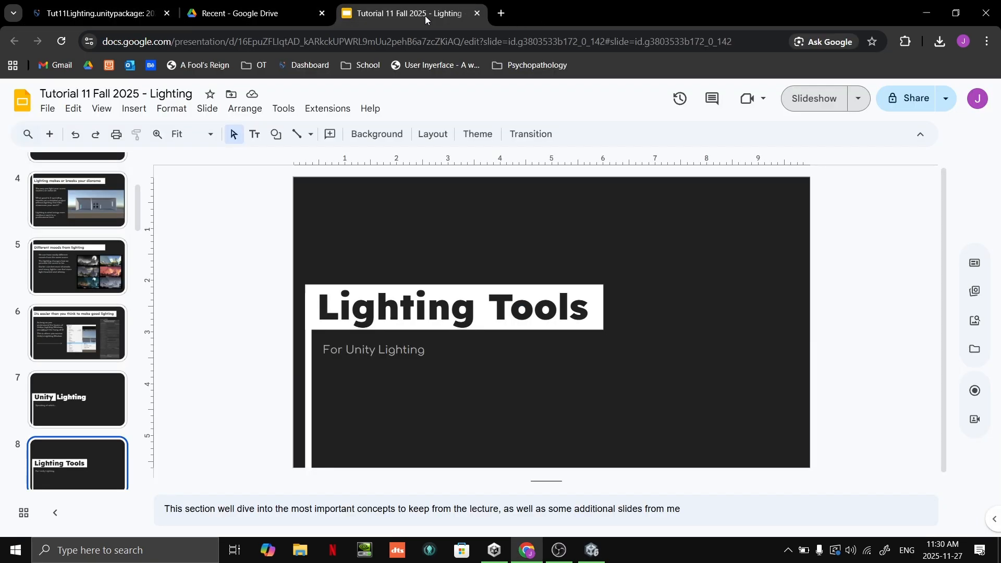
click(823, 105)
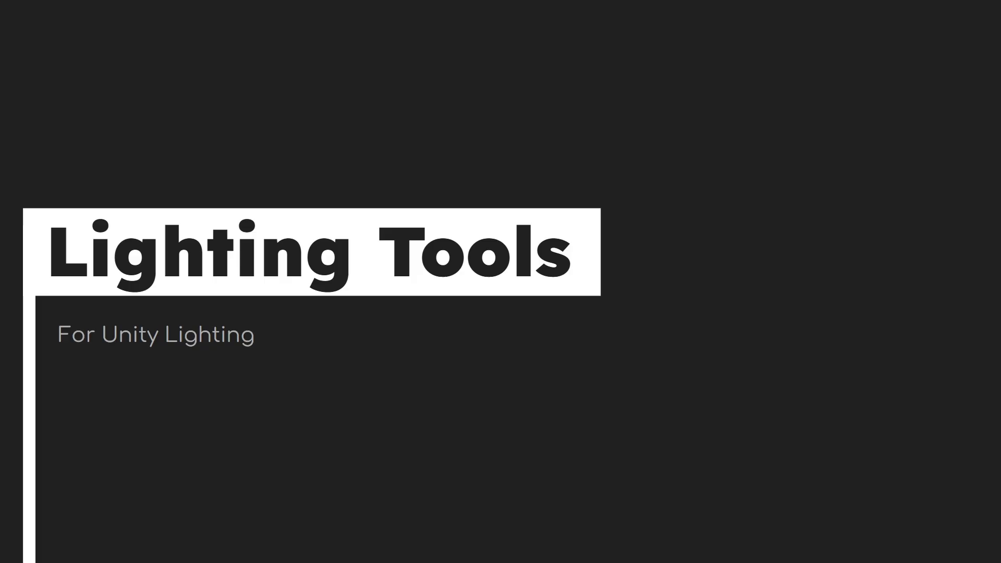
key(Right)
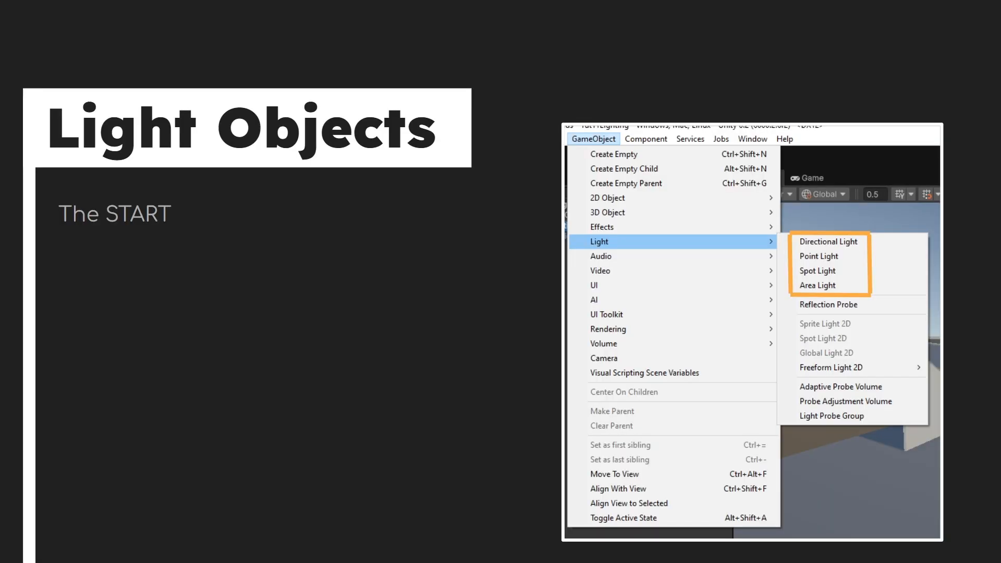
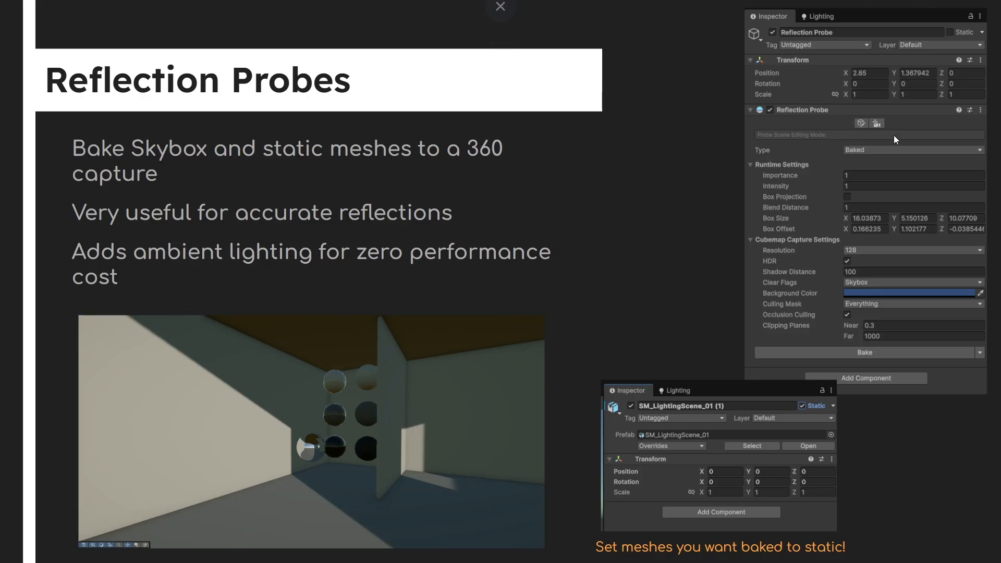
Switch to the Unity editor and import all contents of the Tut11Lighting custom package from Downloads into Assets
key(alt+Tab)
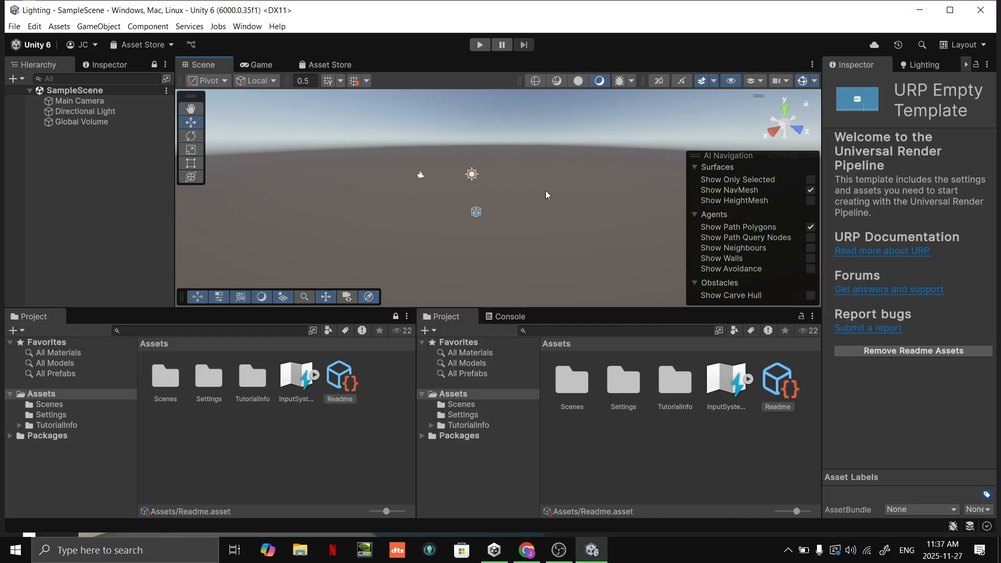
click(61, 395)
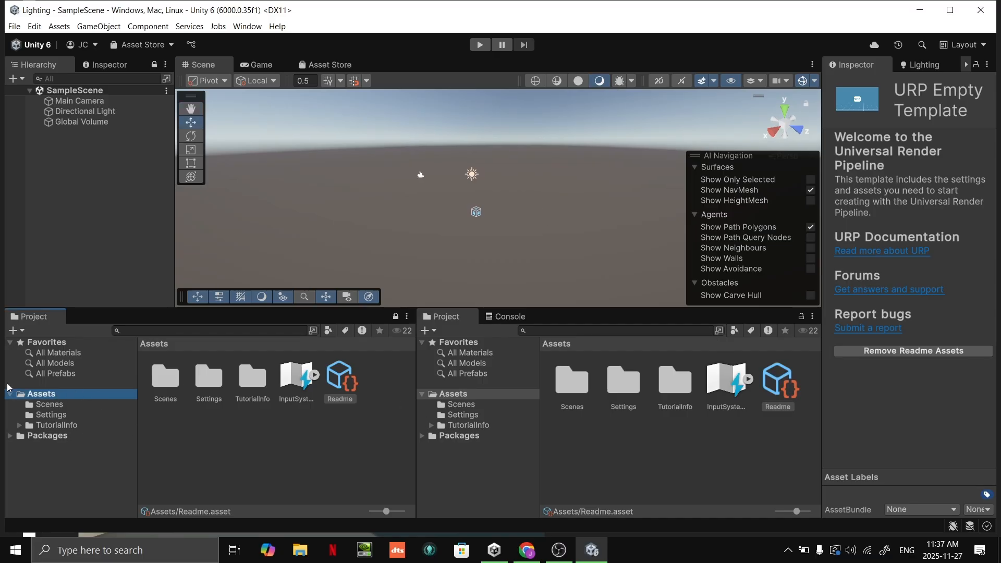
right_click(44, 394)
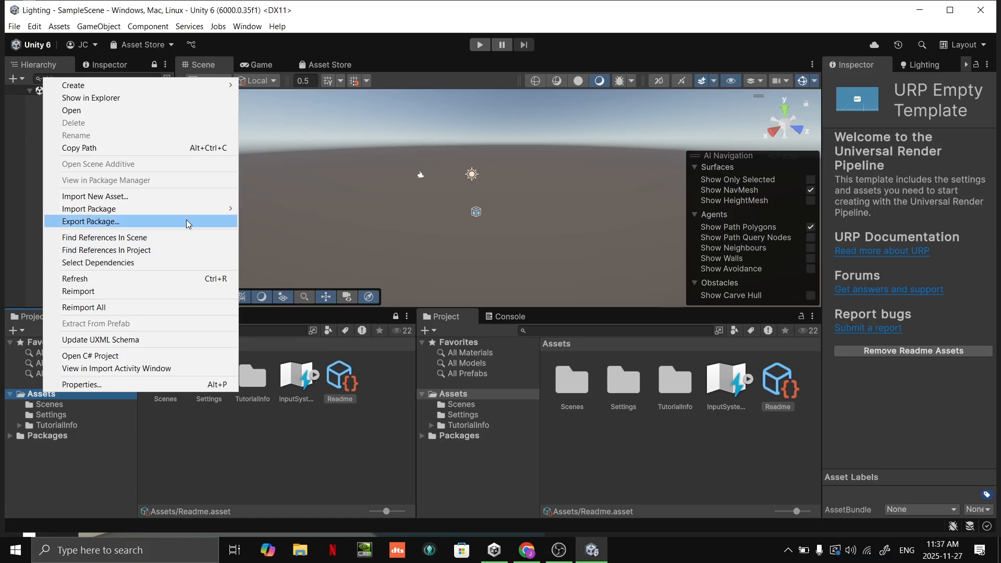
mouse_move(126, 204)
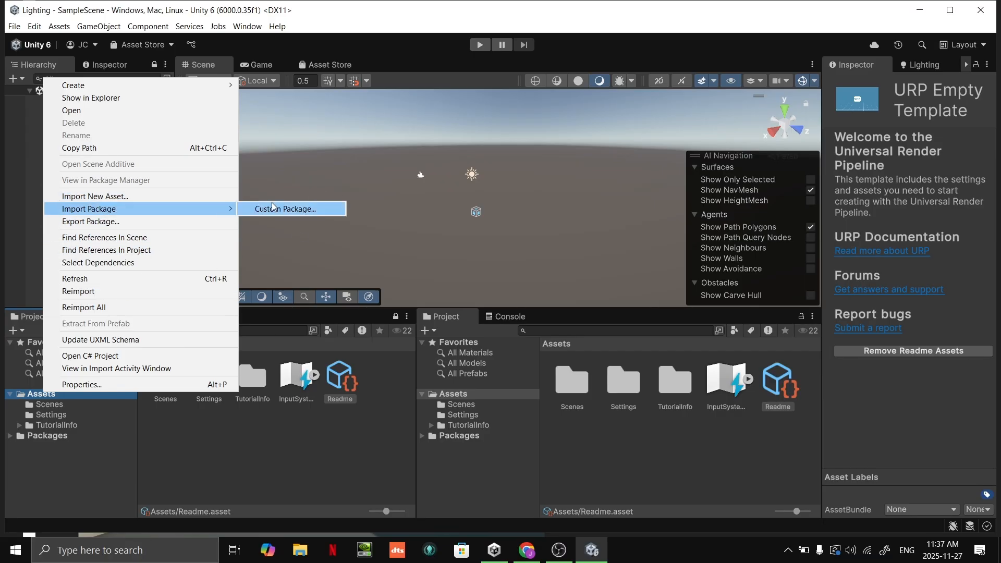
click(285, 209)
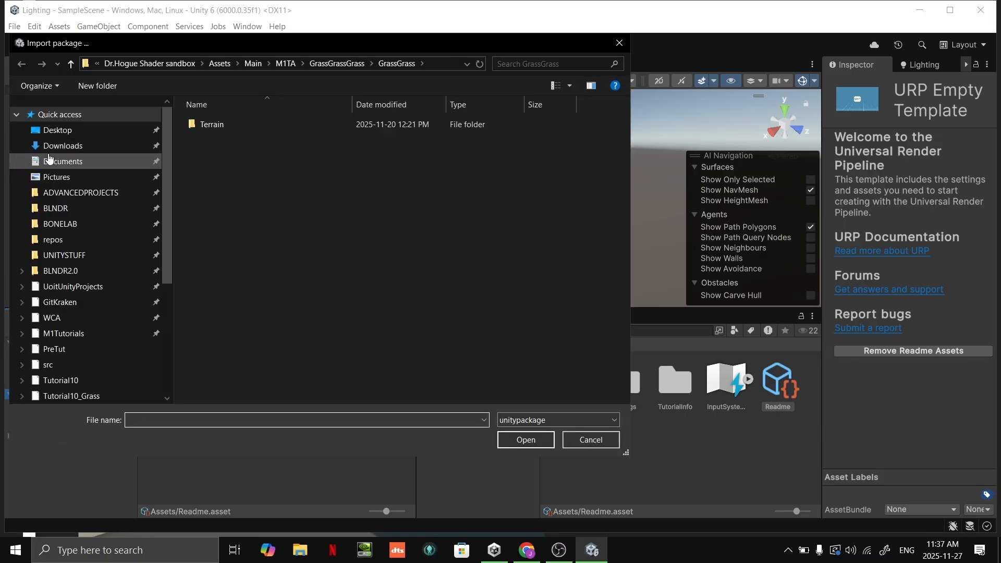
click(62, 147)
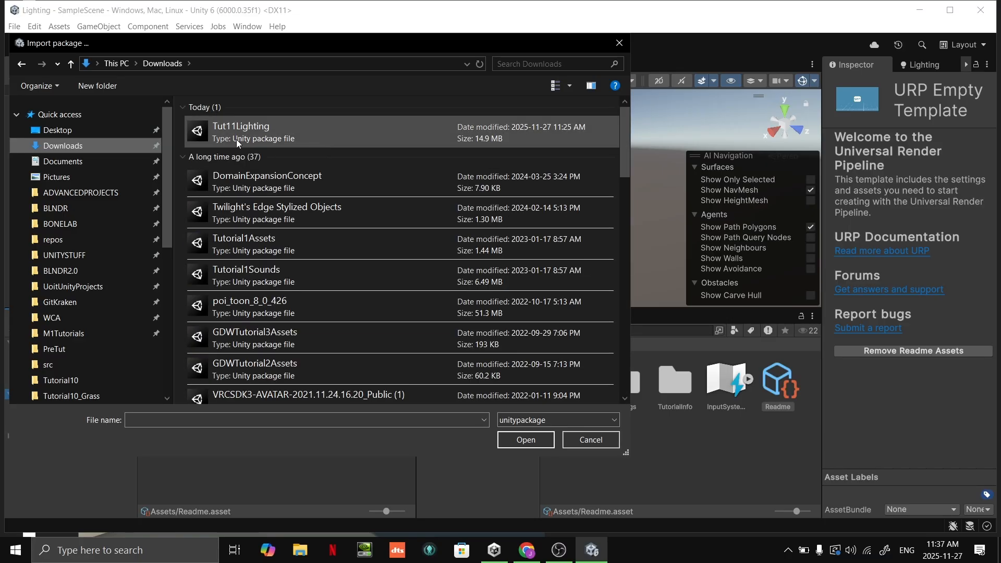
double_click(224, 130)
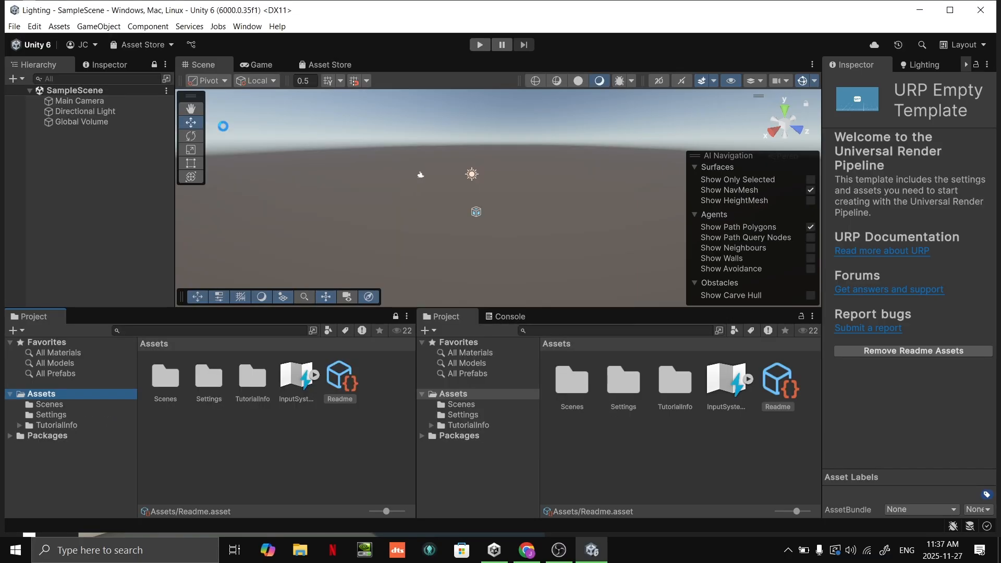
drag(228, 111, 237, 39)
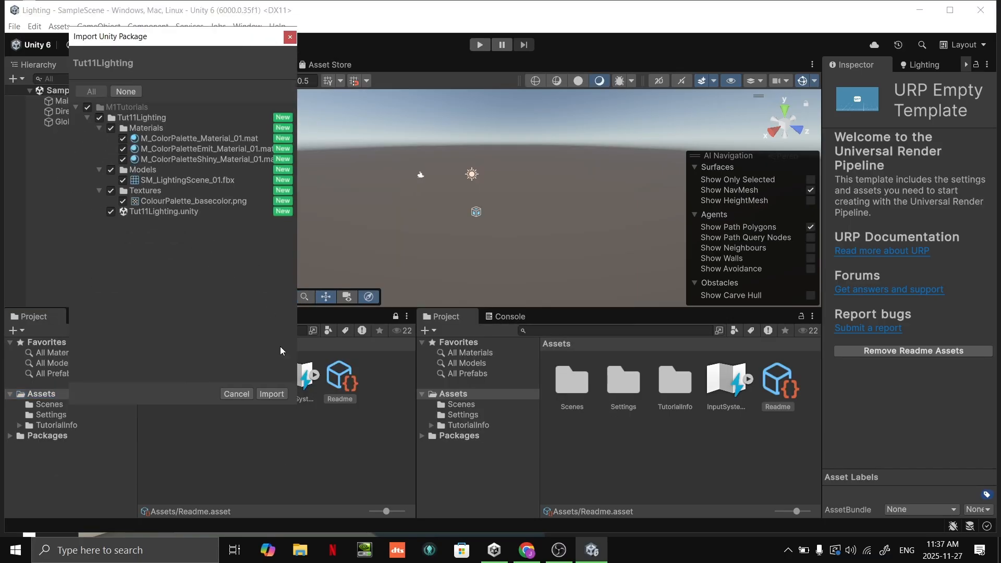
click(264, 391)
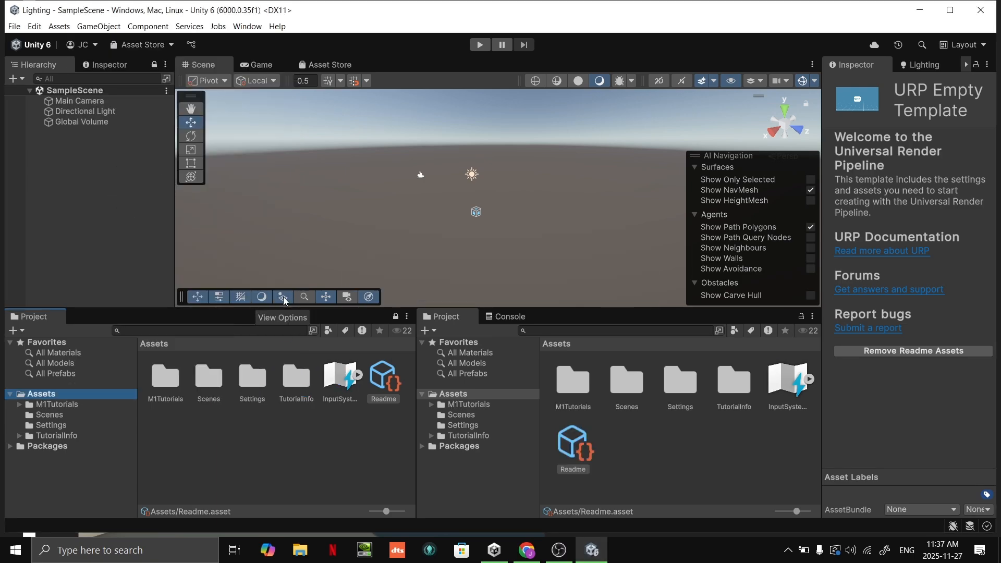
Open the Tut11Lighting scene from the M1Tutorials/Tut11Lighting folder
click(70, 405)
click(164, 398)
double_click(165, 398)
double_click(296, 377)
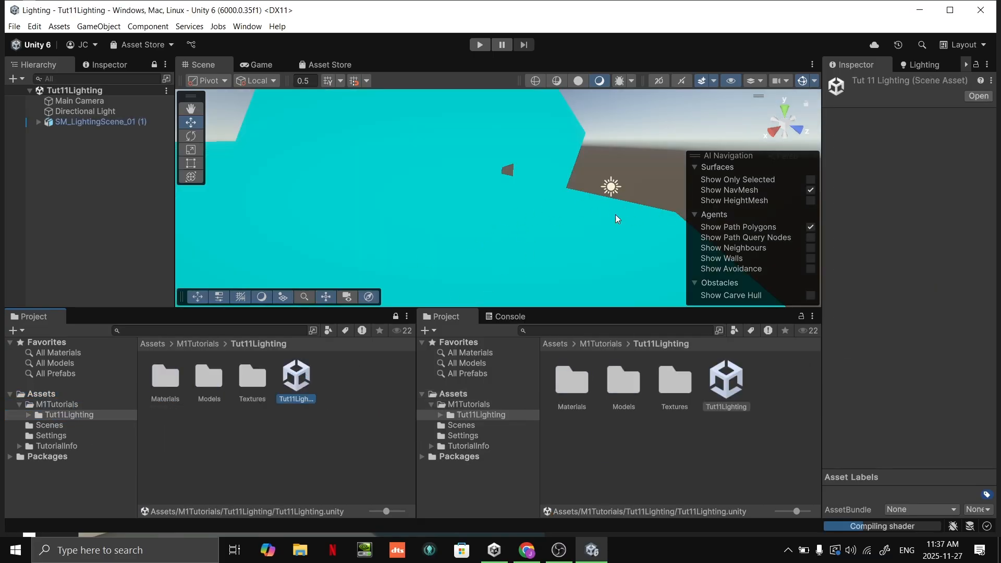
Try rotating the Directional Light in the scene, undo the rotation and clear the selection
mouse_move(537, 203)
right_down()
mouse_move(606, 190)
mouse_move(433, 180)
mouse_move(469, 135)
mouse_move(516, 177)
mouse_move(687, 172)
mouse_move(523, 171)
right_up()
click(524, 171)
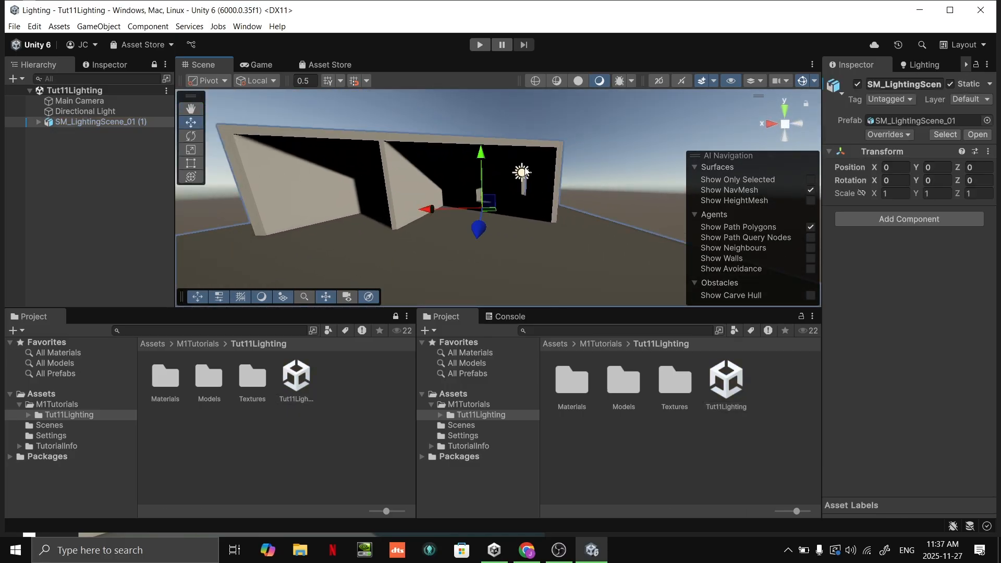
click(523, 172)
key(e)
drag(531, 155, 378, 208)
key(ctrl+z)
right_drag(377, 208, 512, 220)
key(s)
click(668, 198)
Maximize the Scene view and collapse the AI Navigation overlay
key(shift+space)
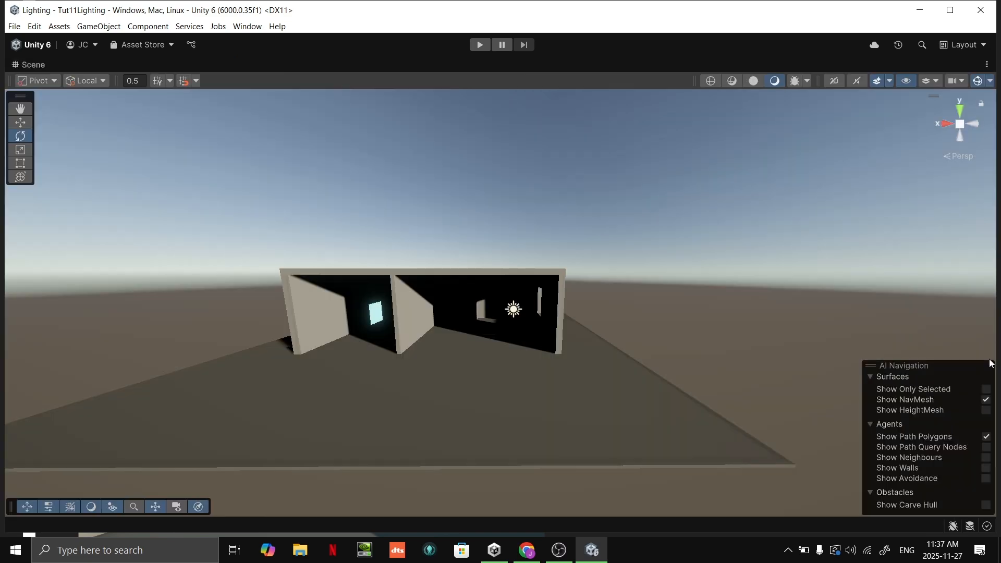
drag(877, 368, 992, 502)
drag(982, 111, 958, 495)
right_click(871, 365)
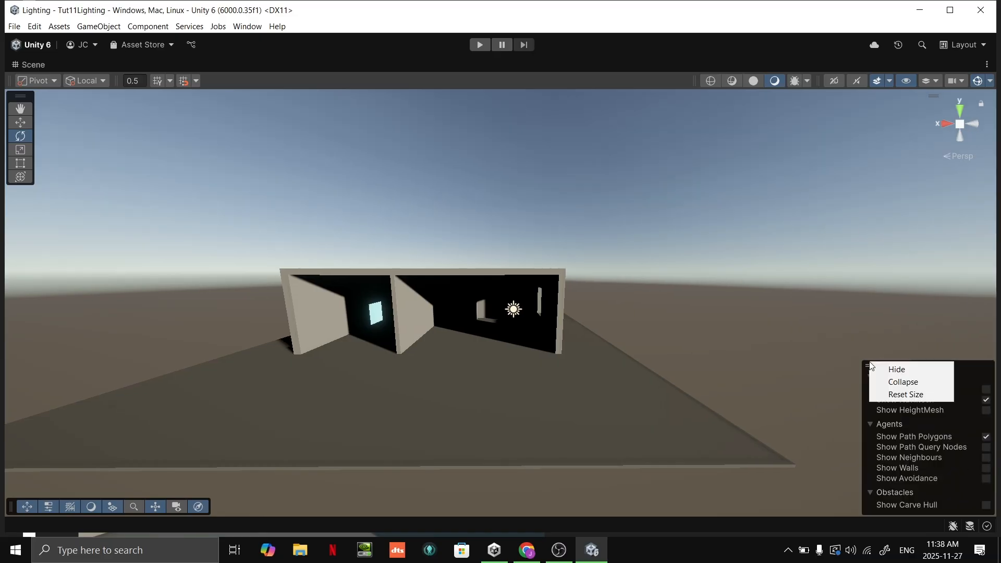
click(897, 382)
Select and frame the Directional Light in the Scene view, restoring the full editor layout
right_drag(897, 380, 570, 331)
key(w)
key(w)
right_drag(858, 215, 646, 467)
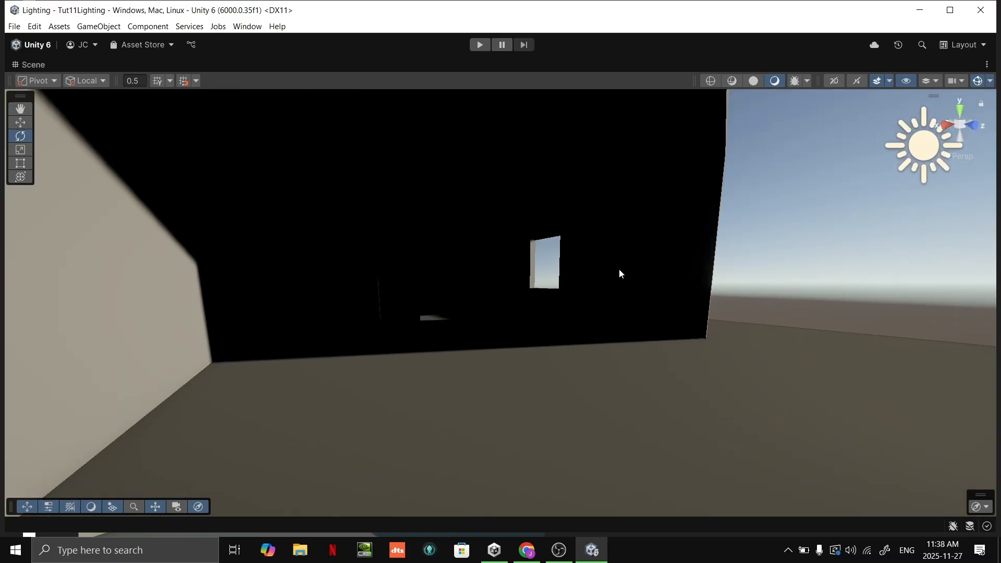
right_drag(662, 418, 505, 431)
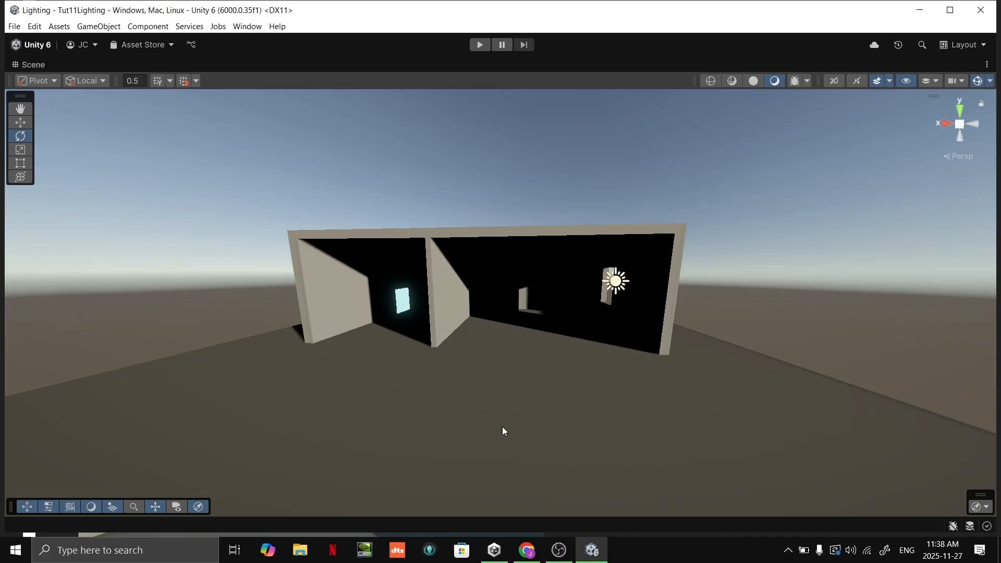
right_drag(553, 389, 582, 350)
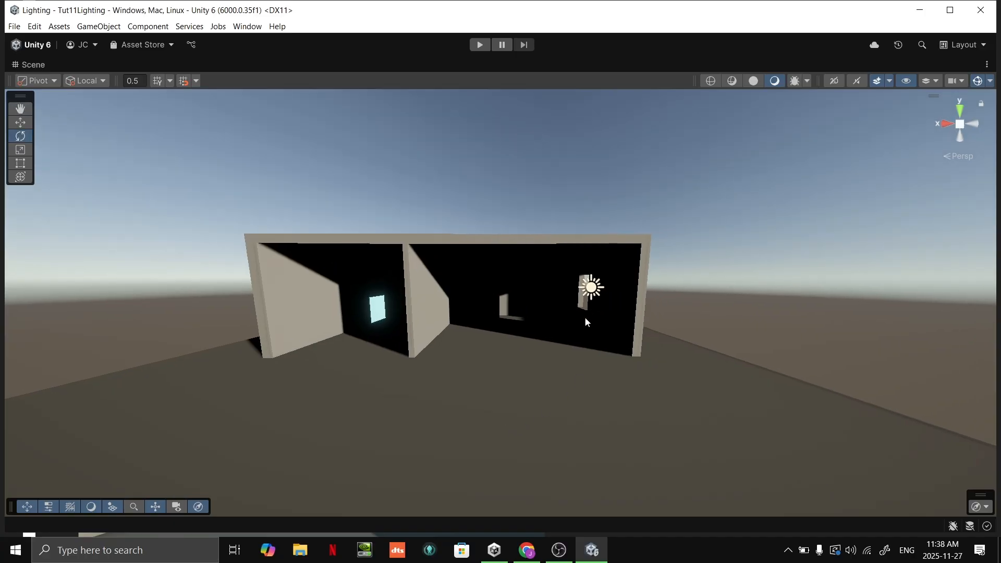
click(590, 287)
right_drag(648, 360, 661, 350)
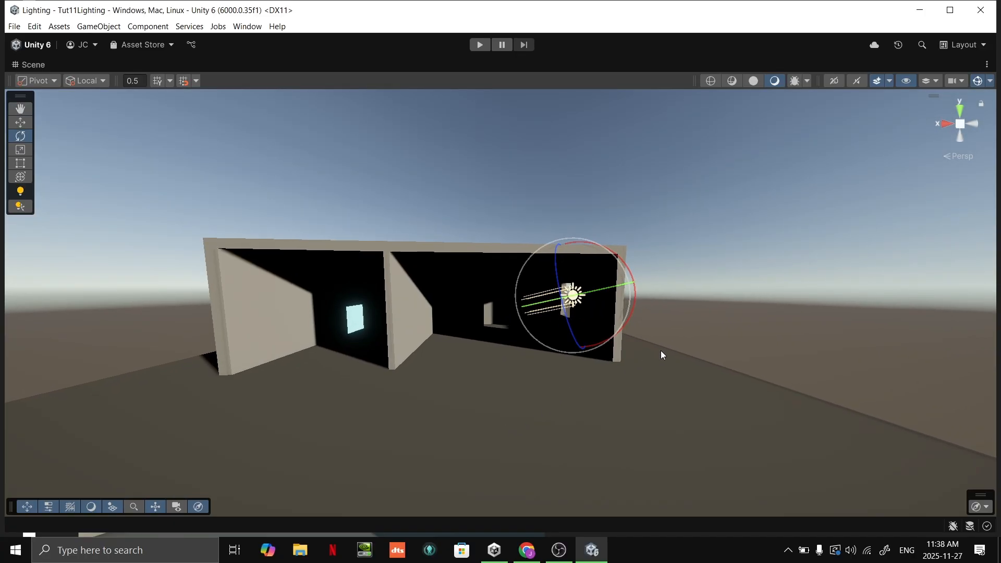
key(shift+space)
key(w)
mouse_move(573, 255)
right_down()
mouse_move(639, 236)
mouse_move(591, 247)
right_up()
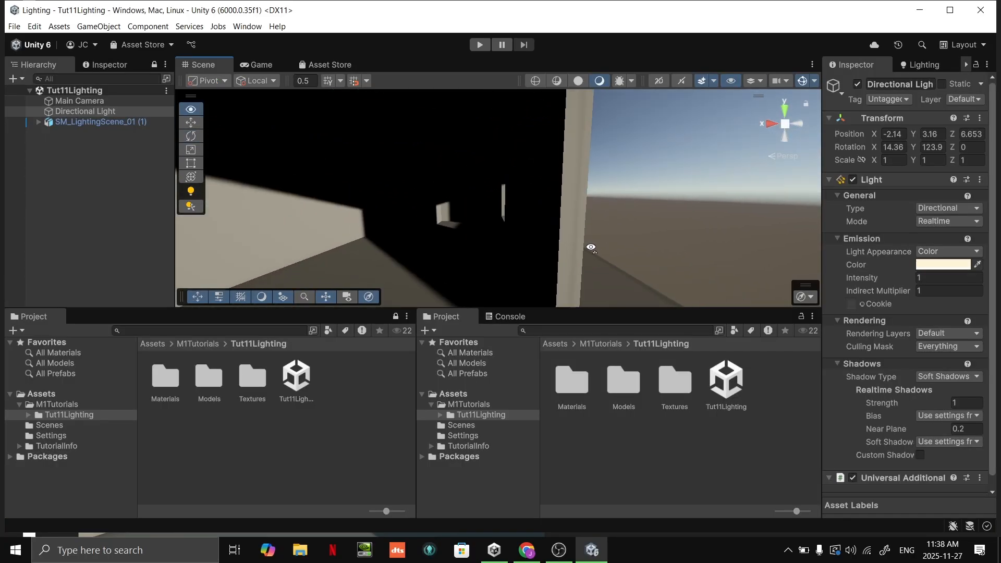
key(f)
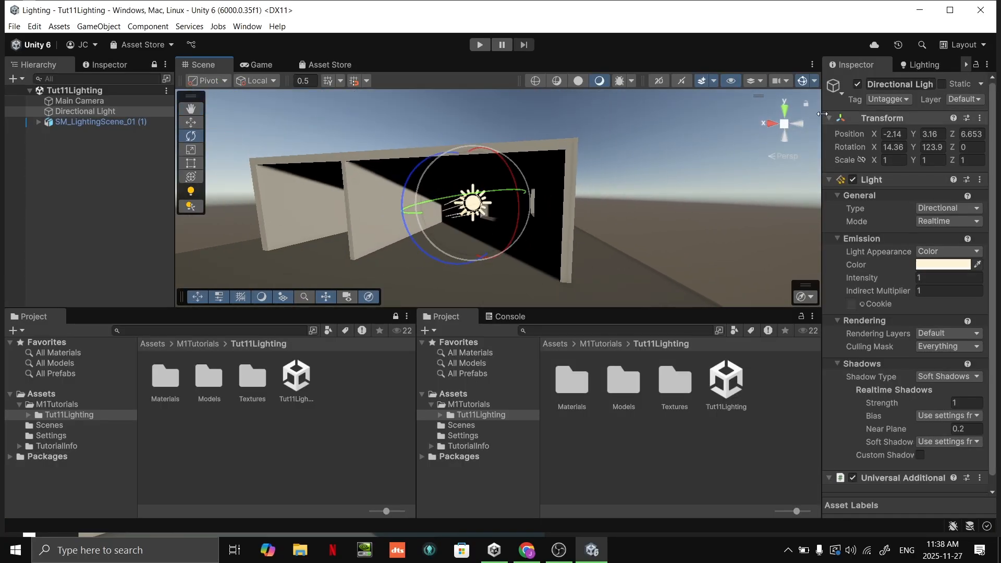
Widen the Inspector and try the Directional Light's Baked mode, setting it back to Realtime
drag(824, 118, 669, 118)
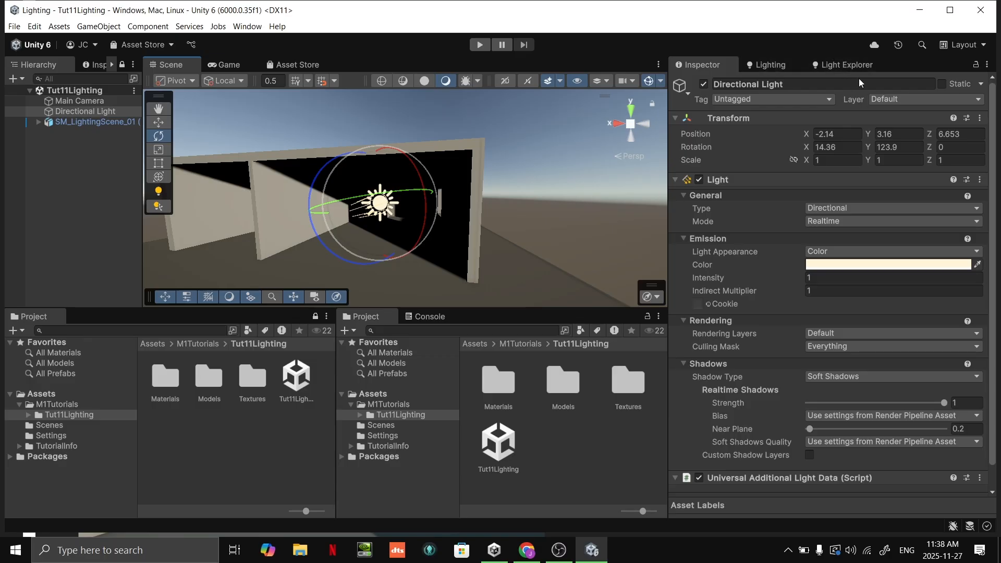
click(834, 223)
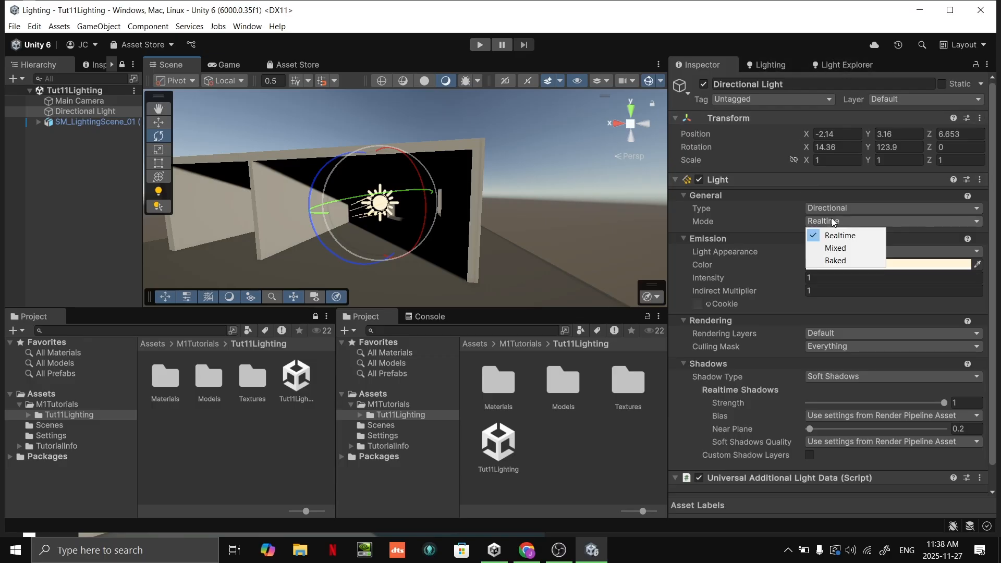
click(841, 261)
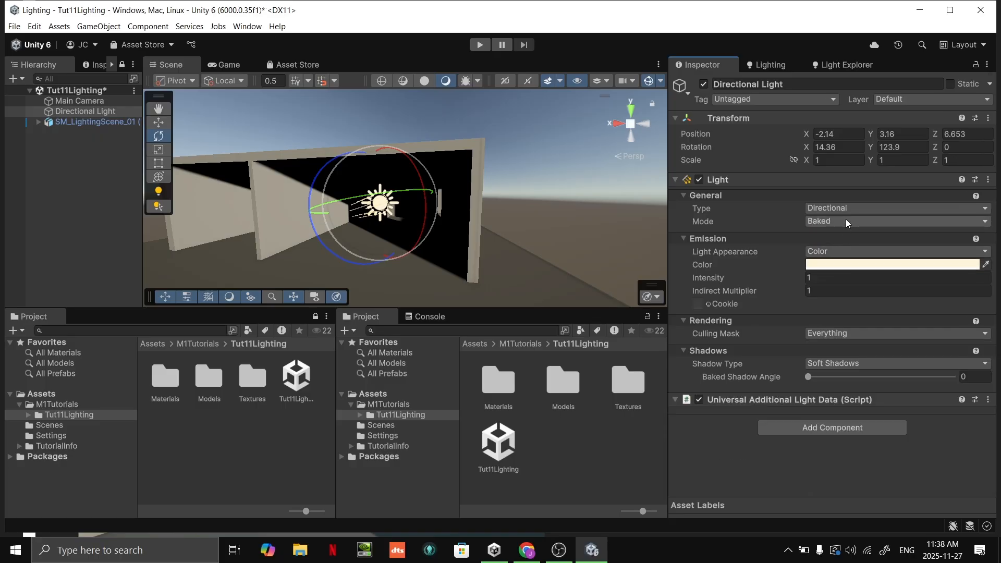
click(846, 220)
click(841, 261)
click(838, 221)
click(839, 260)
click(834, 221)
click(837, 236)
Switch the Directional Light's mode to Mixed and back to Realtime
click(834, 220)
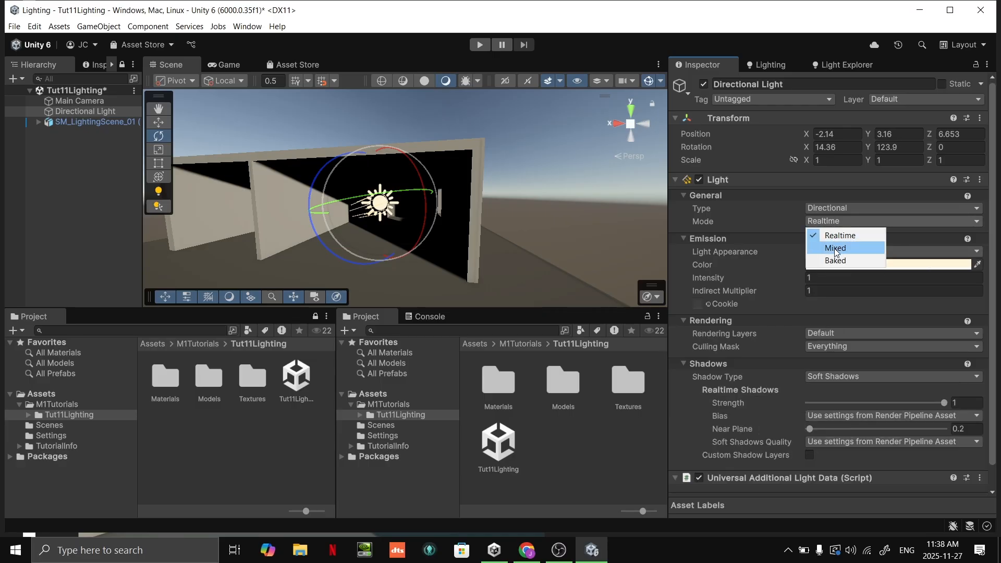
click(839, 248)
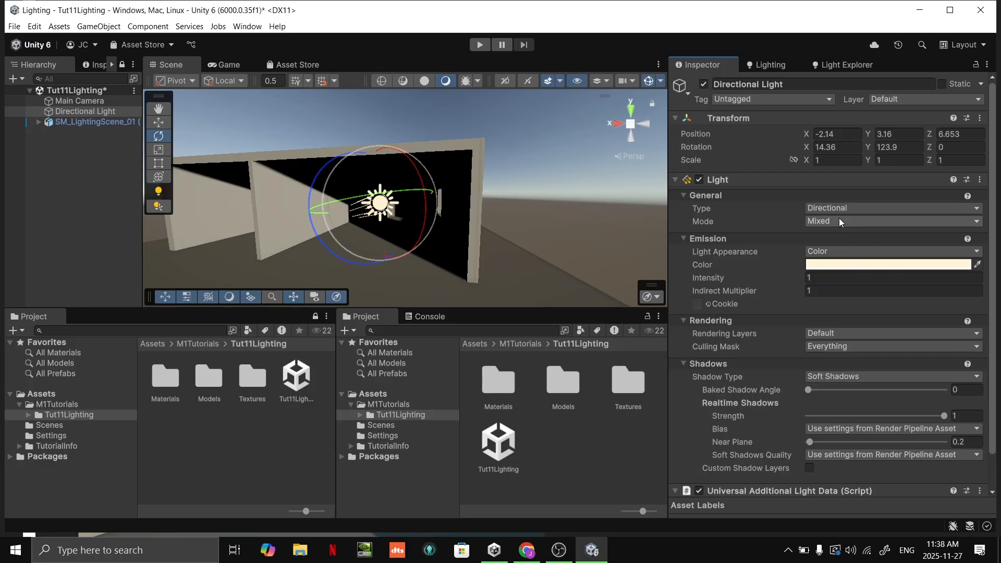
click(839, 221)
click(851, 235)
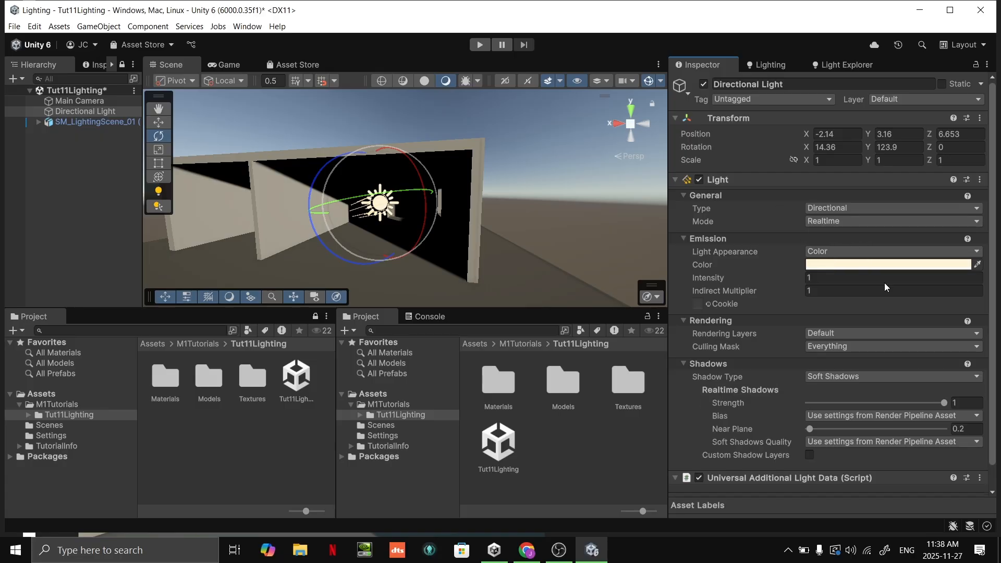
Widen the Project window and create a material named Skybox in the Tut11Lighting folder
right_drag(512, 170, 555, 167)
key(a)
key(s)
key(s)
right_drag(606, 221, 606, 220)
click(605, 220)
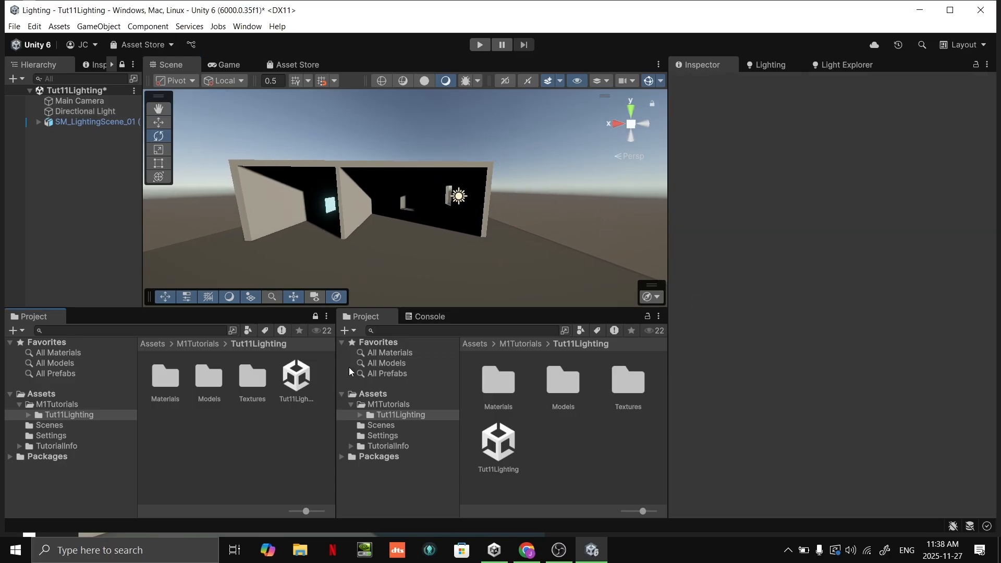
drag(336, 371, 495, 371)
right_click(309, 444)
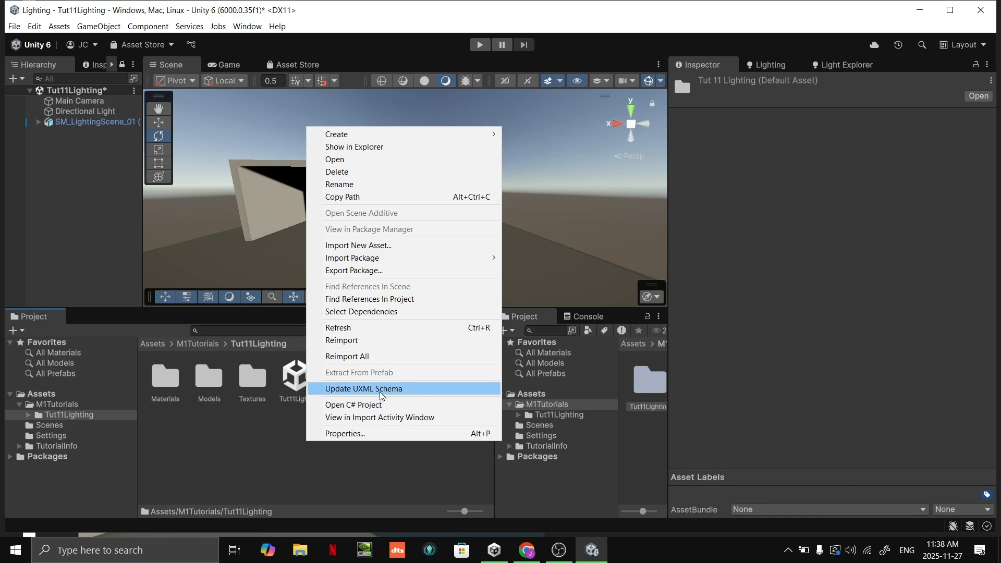
mouse_move(380, 134)
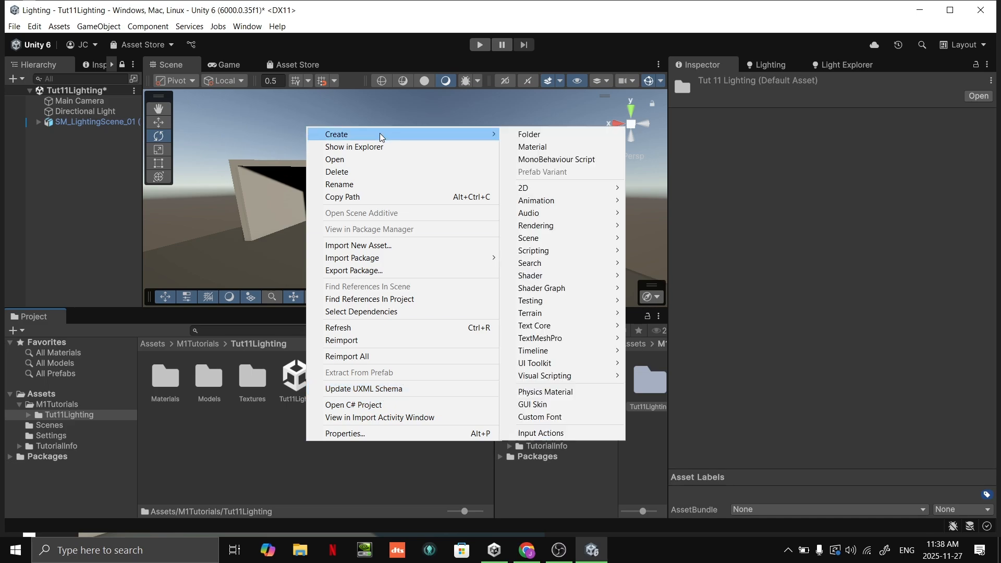
click(537, 149)
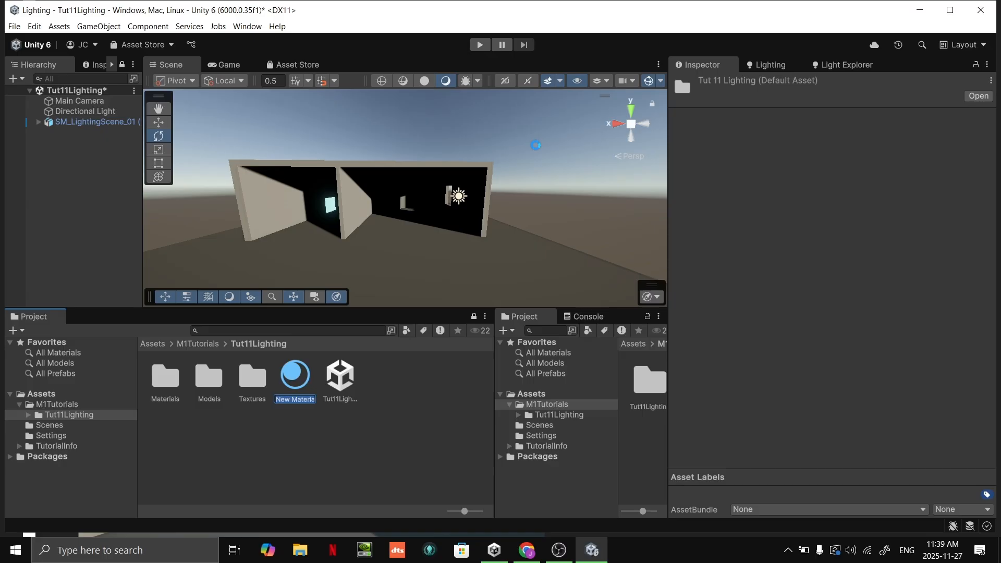
text(Skybos)
key(BackSpace)
text(x)
key(Return)
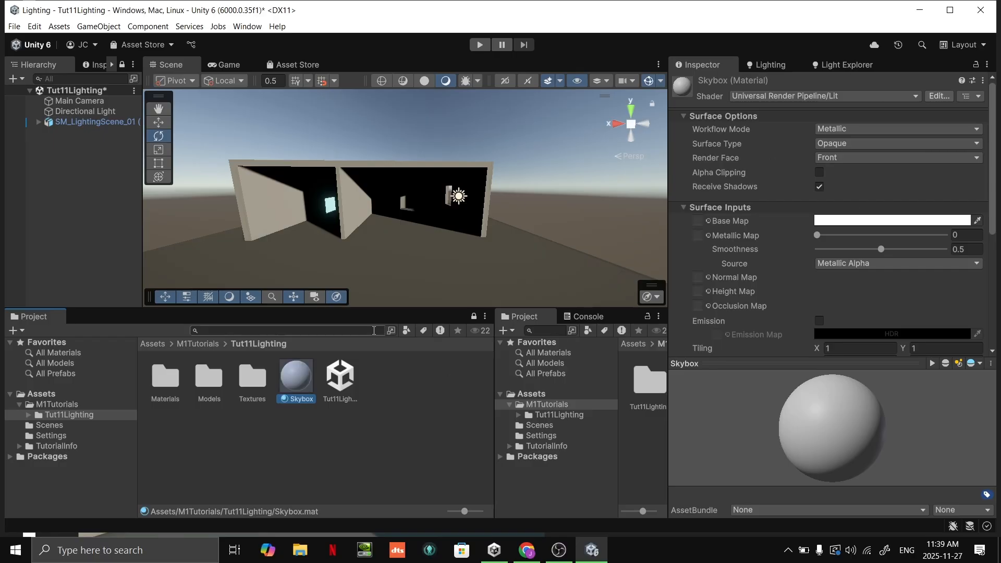
Change the Skybox material's shader to Skybox/Procedural
key(w)
right_drag(449, 183, 671, 134)
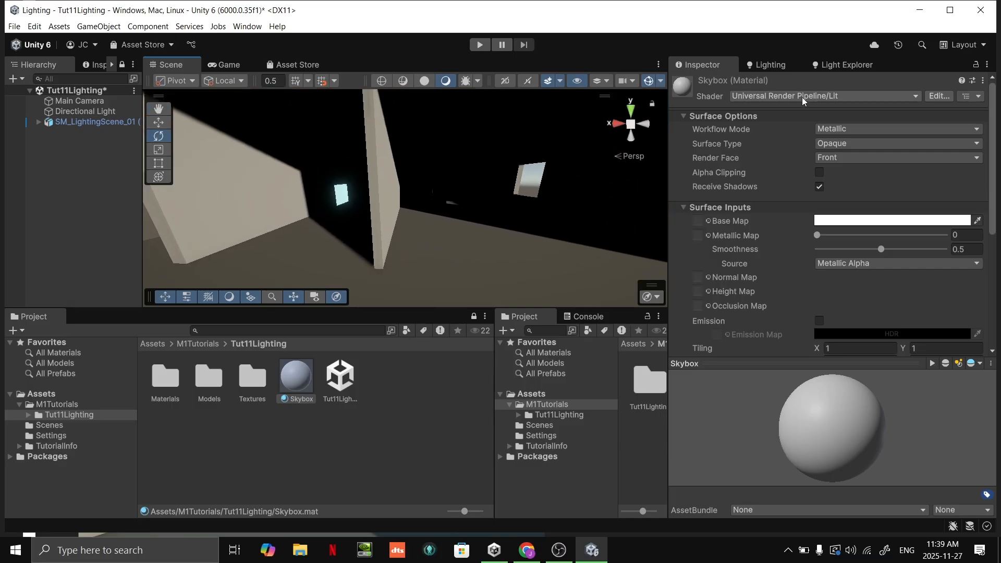
click(770, 96)
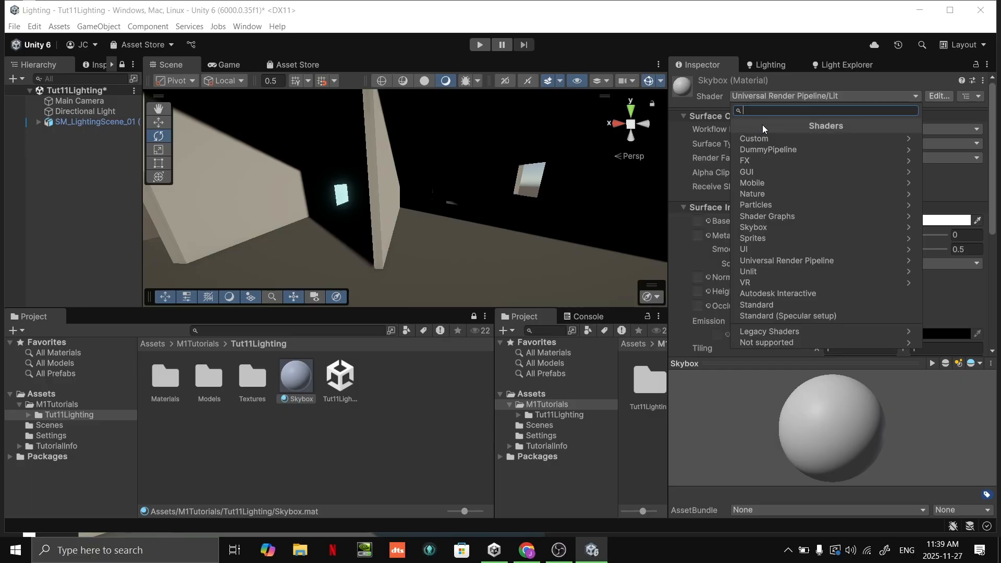
text(skybox)
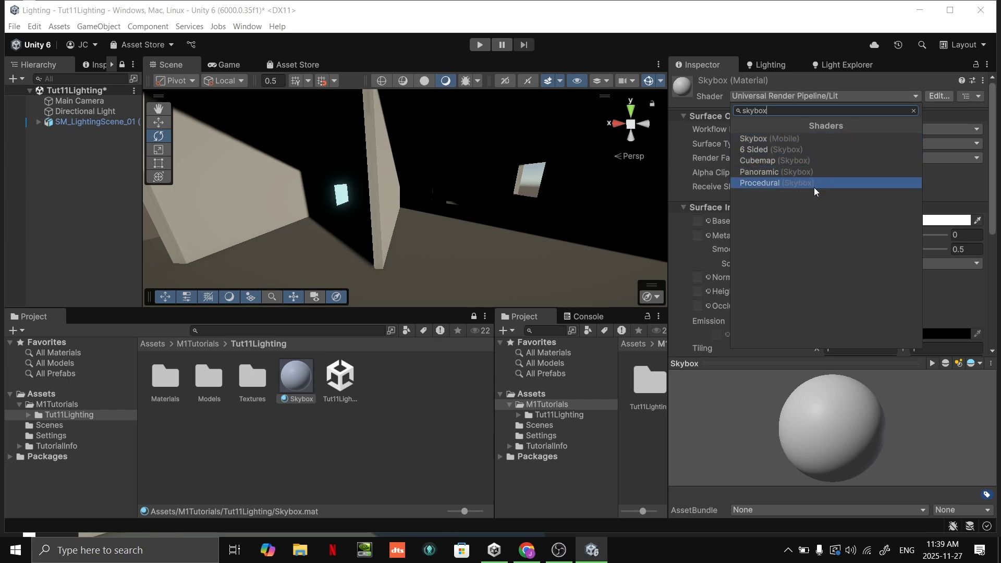
click(768, 186)
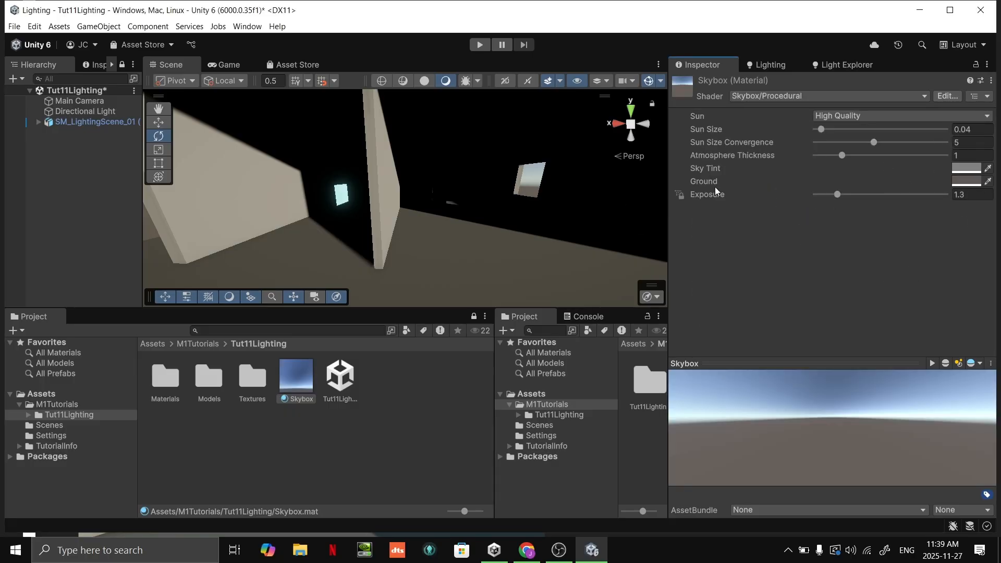
Set the Skybox material's Sky Tint to pink CC9595 and its Exposure to 1.01, and clear the selection
alt+drag(371, 162, 847, 209)
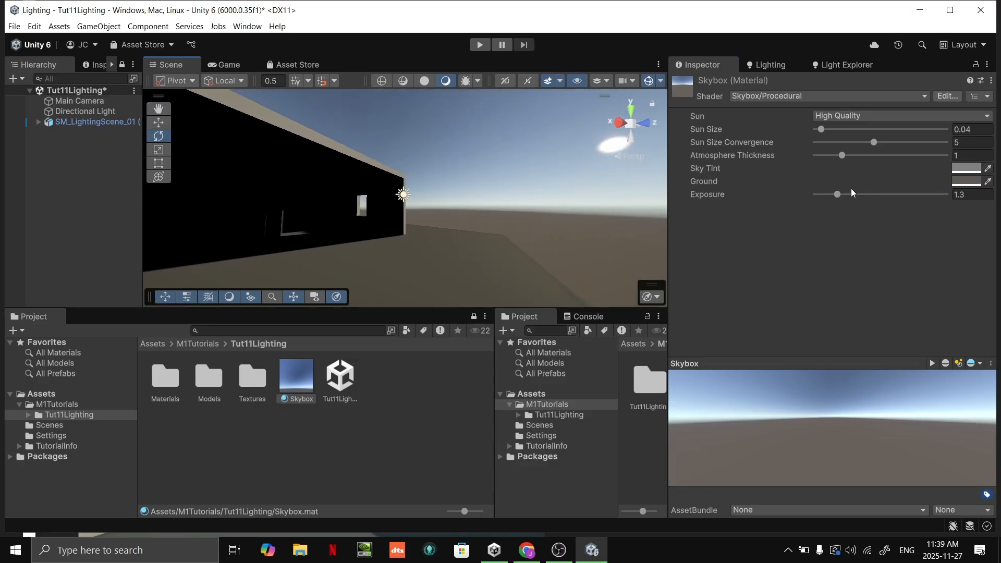
click(967, 168)
click(917, 259)
mouse_move(917, 262)
mouse_down()
mouse_move(925, 239)
mouse_move(887, 252)
mouse_move(886, 243)
mouse_move(890, 258)
mouse_move(905, 249)
mouse_up()
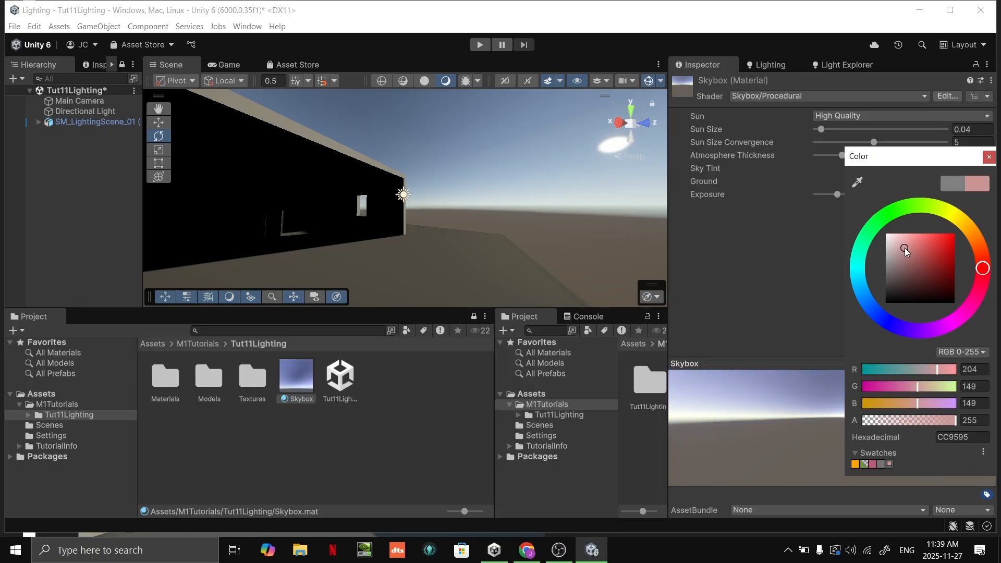
click(989, 157)
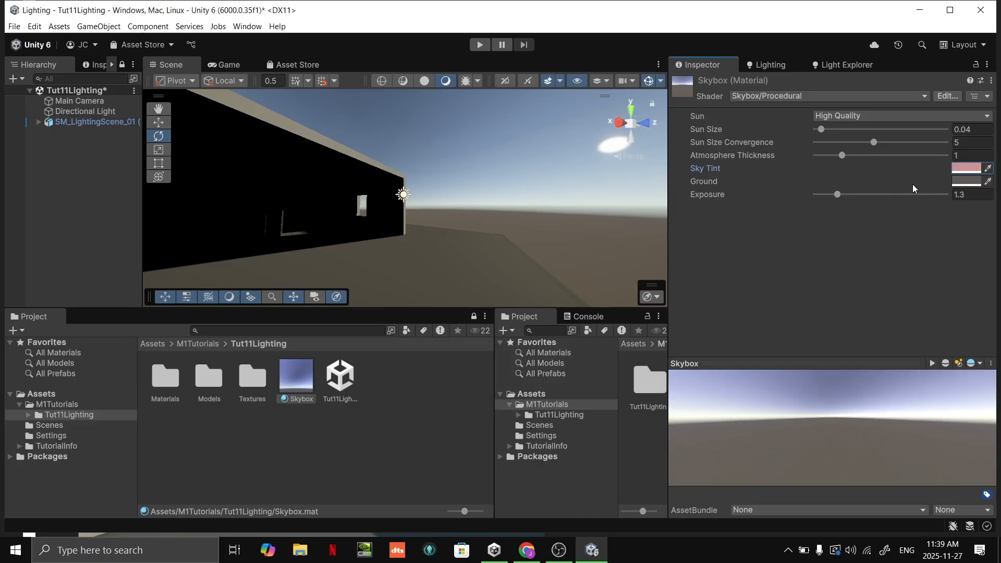
drag(836, 194, 833, 194)
right_drag(558, 183, 614, 166)
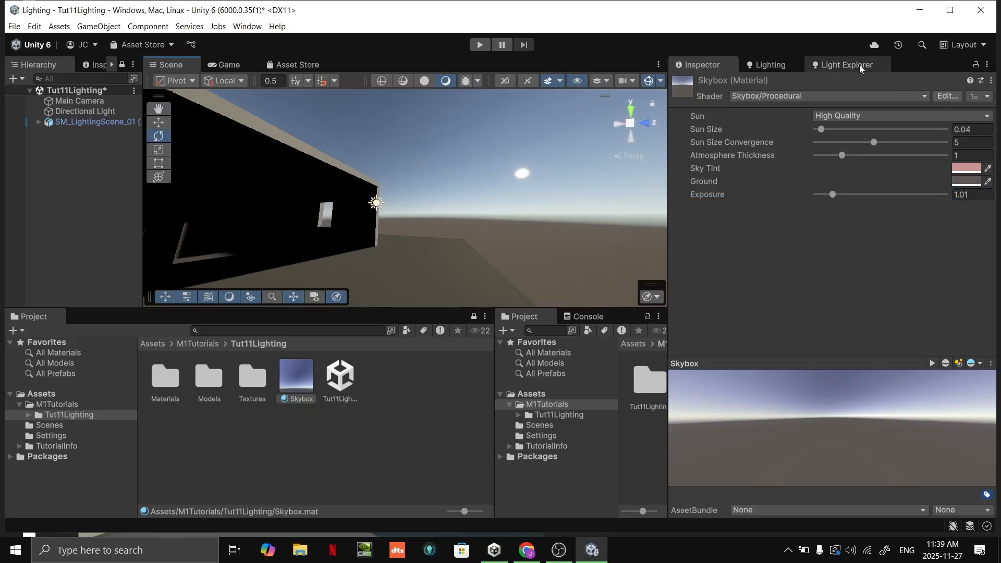
click(320, 417)
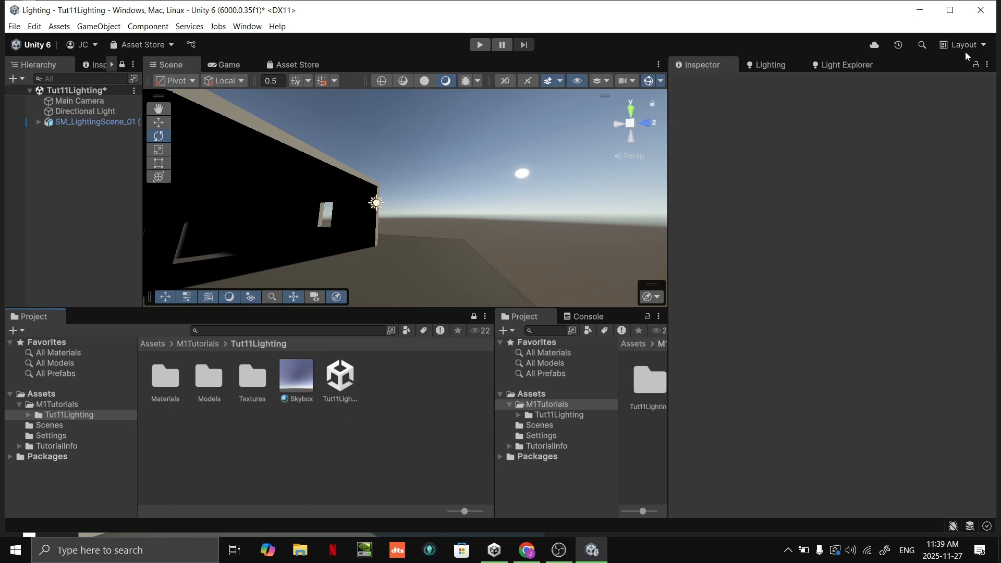
Assign the Skybox material from the Tut11Lighting folder as the Skybox Material in the Environment lighting settings
click(770, 64)
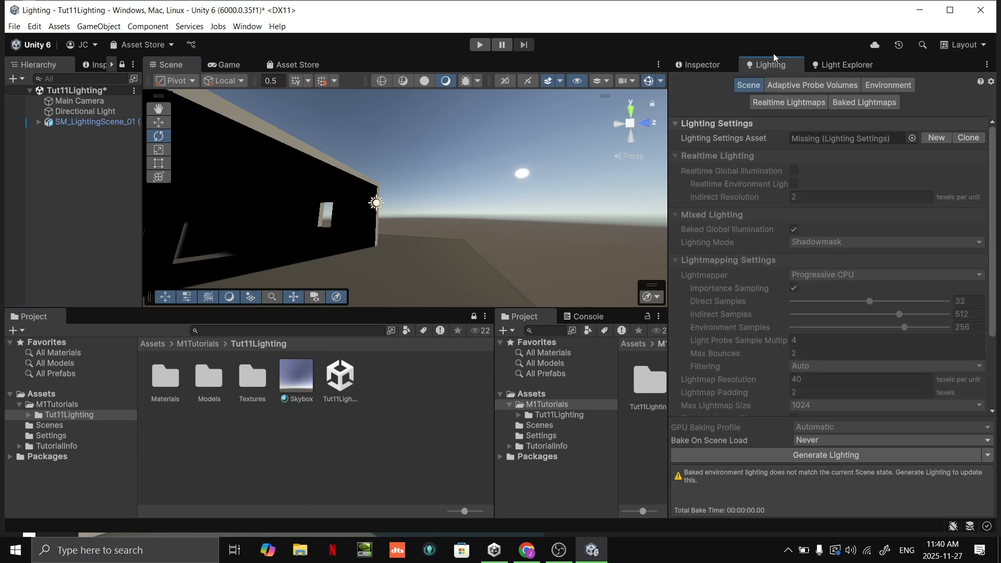
click(247, 27)
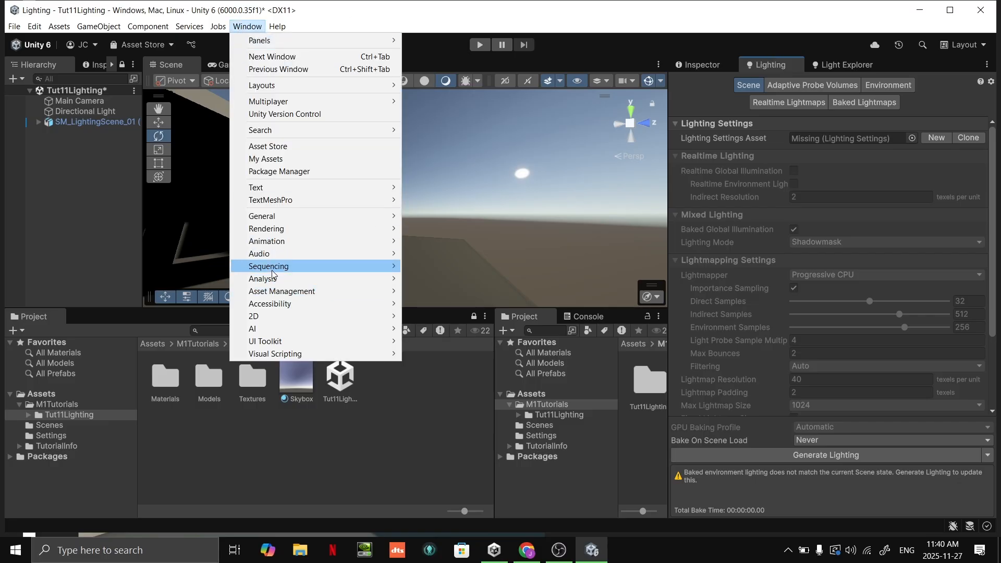
mouse_move(295, 230)
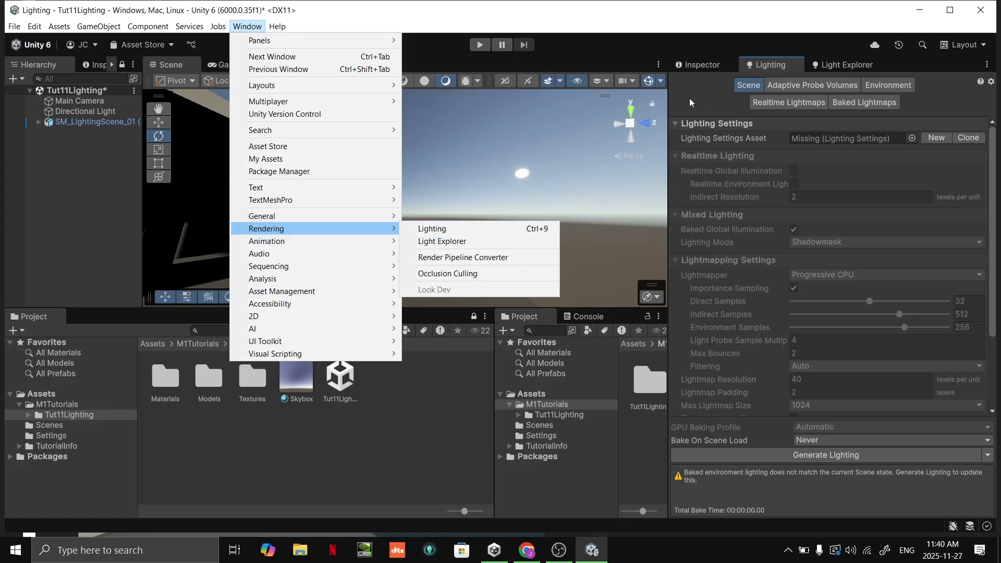
click(772, 65)
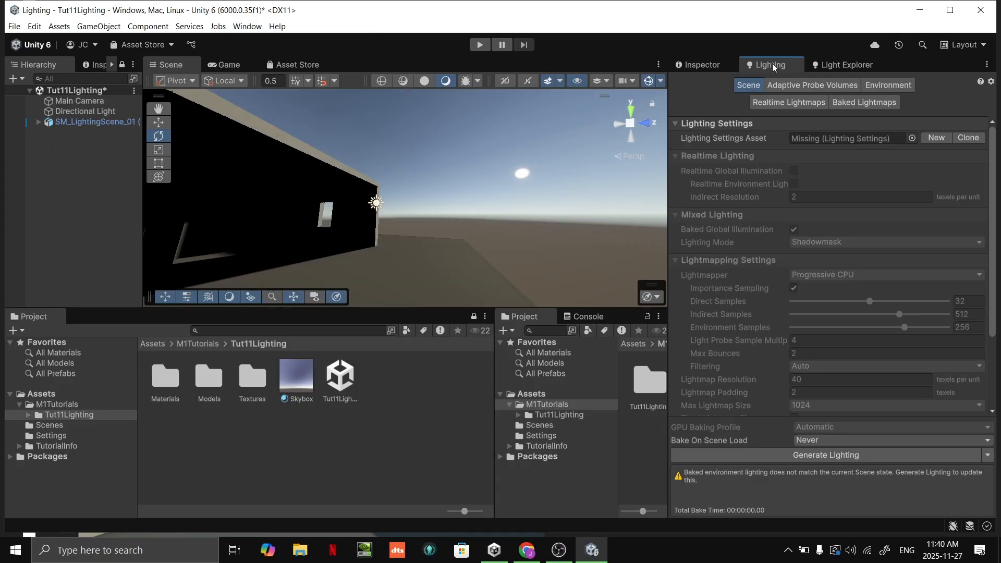
click(884, 85)
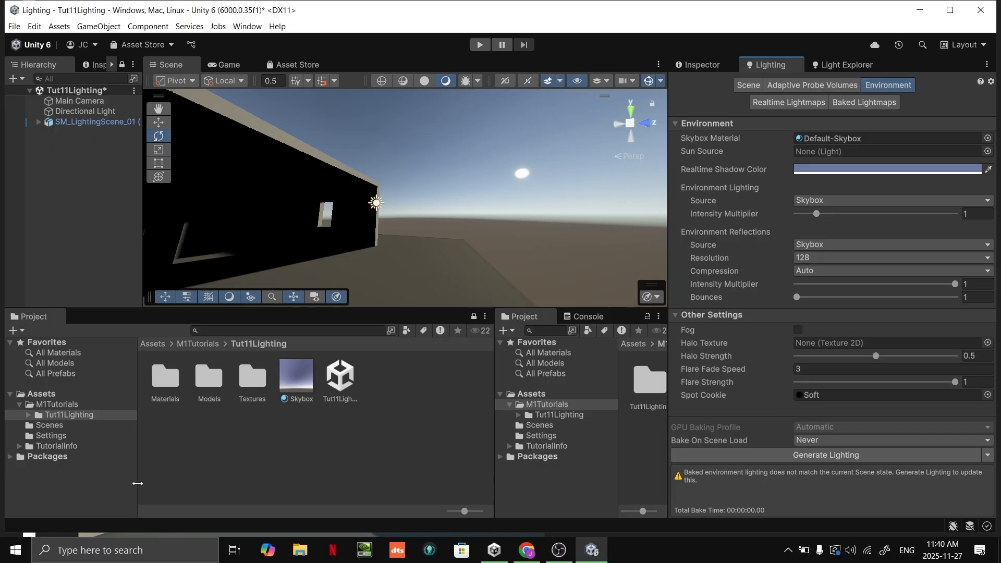
drag(302, 379, 837, 133)
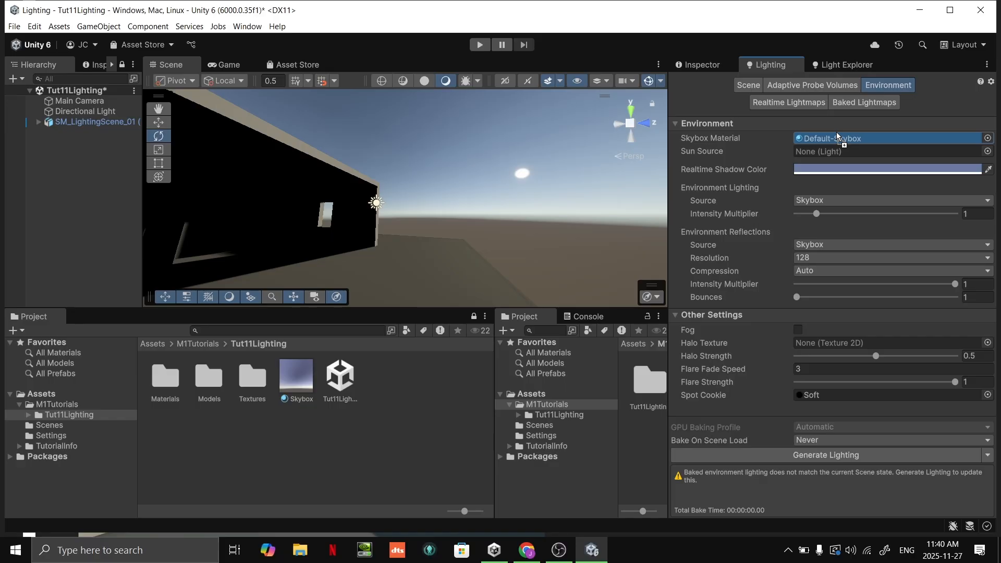
drag(837, 133, 837, 133)
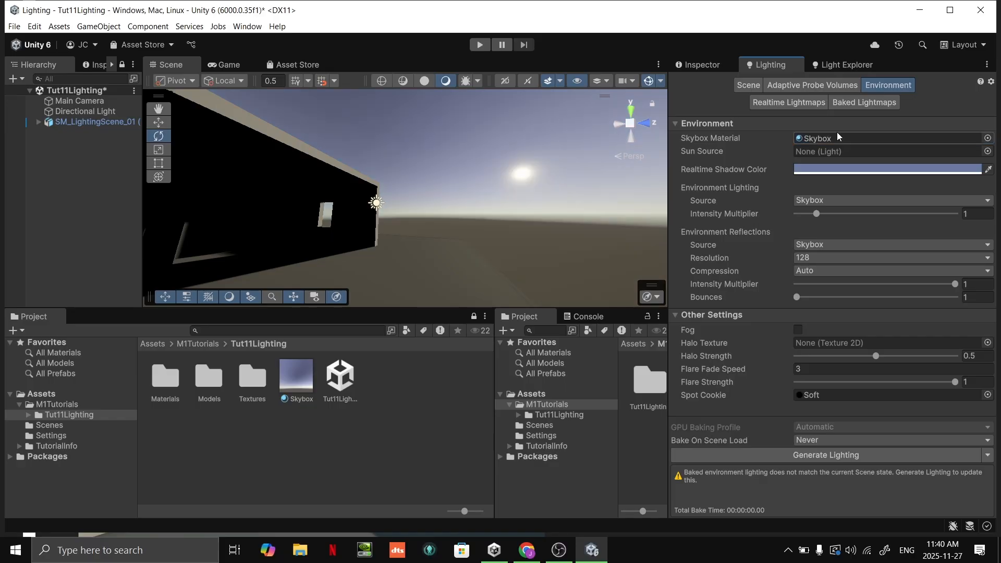
Undo and redo the skybox assignment to compare Default-Skybox with the custom Skybox in the scene, ending on Skybox
key(ctrl+z)
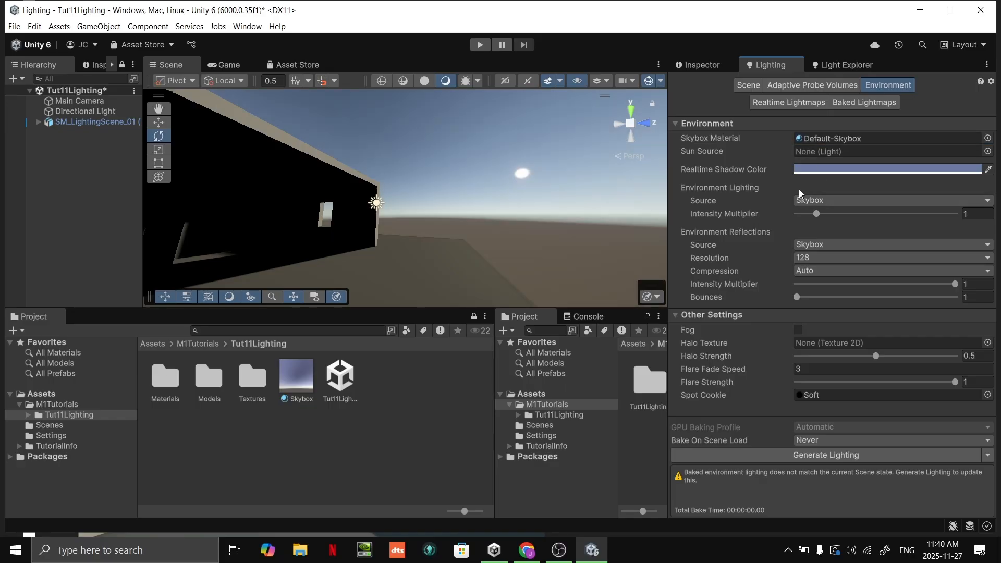
key(ctrl+y)
key(ctrl+z)
key(ctrl+y)
right_drag(402, 181, 230, 188)
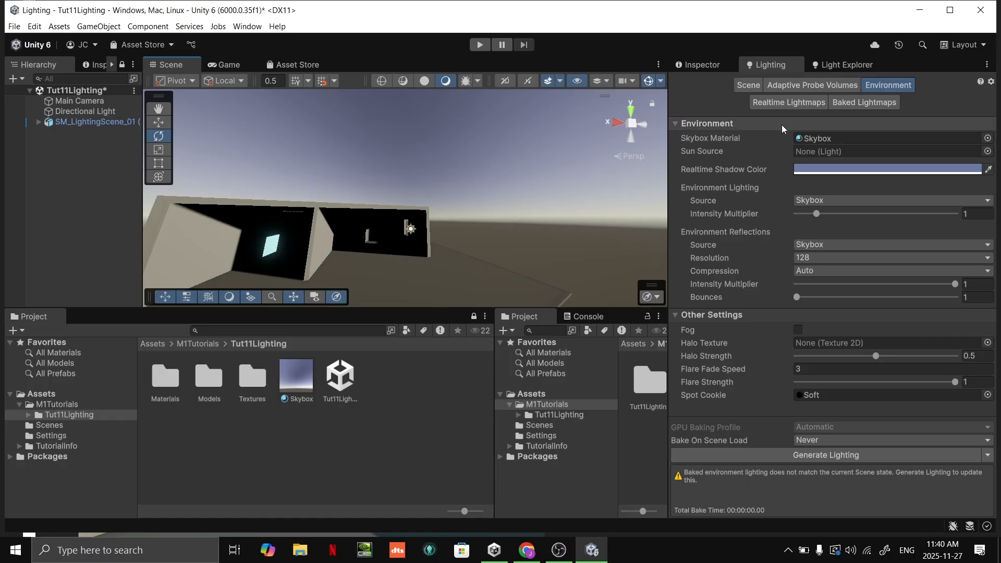
Assign the Directional Light as the environment's Sun Source
click(812, 139)
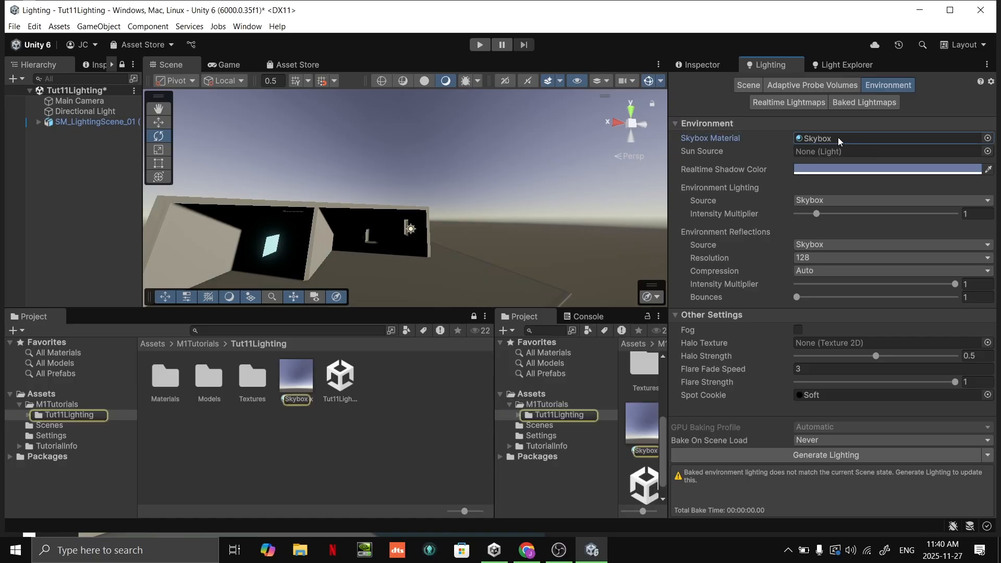
click(93, 152)
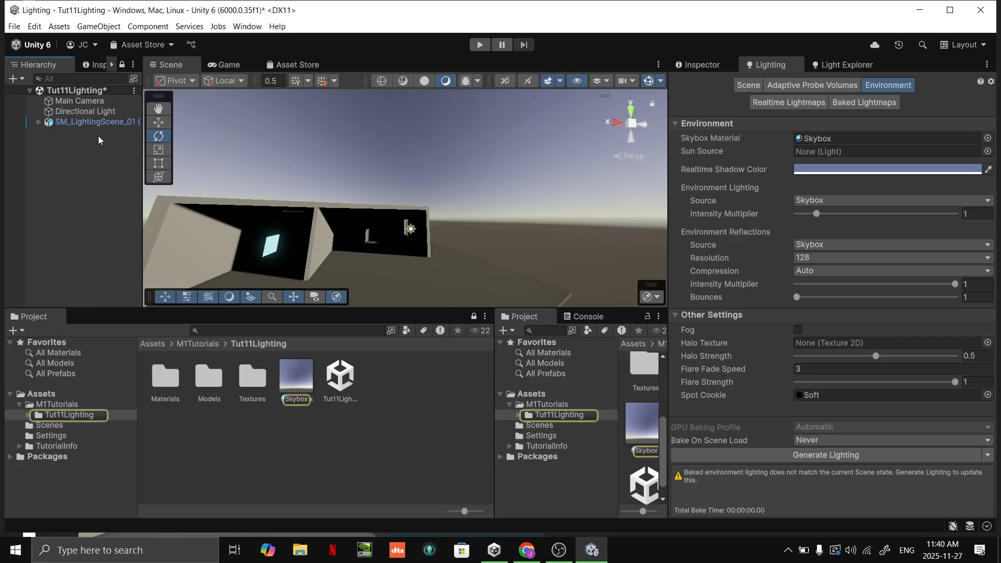
click(102, 112)
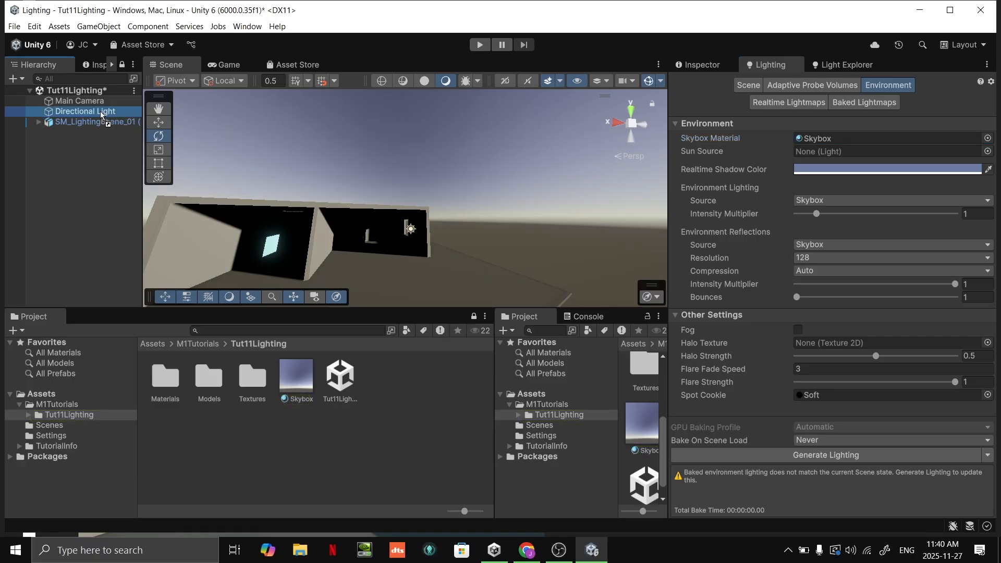
drag(98, 108, 814, 153)
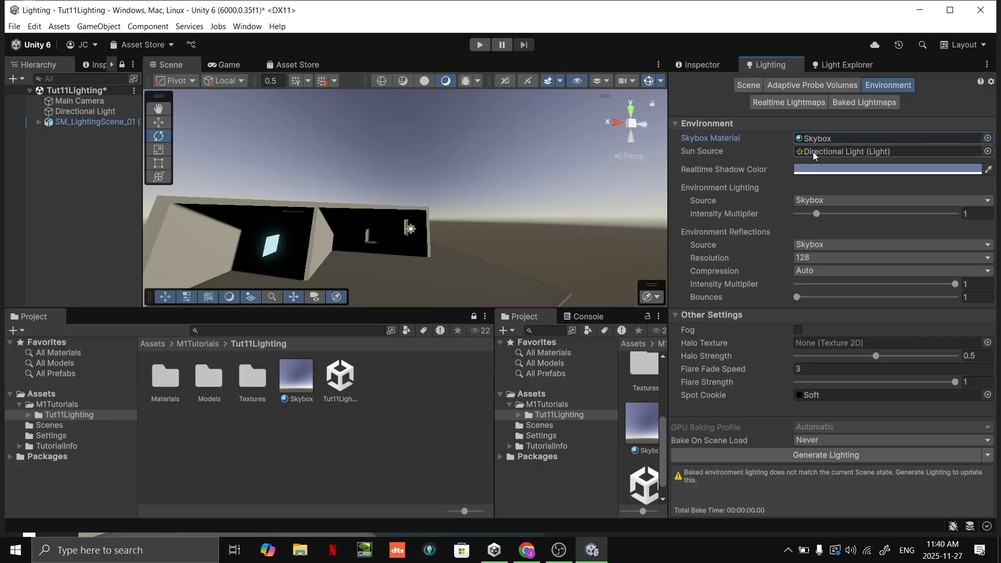
Locate the objects assigned as Sun Source and Skybox Material in the Hierarchy and Project windows
click(841, 151)
click(838, 137)
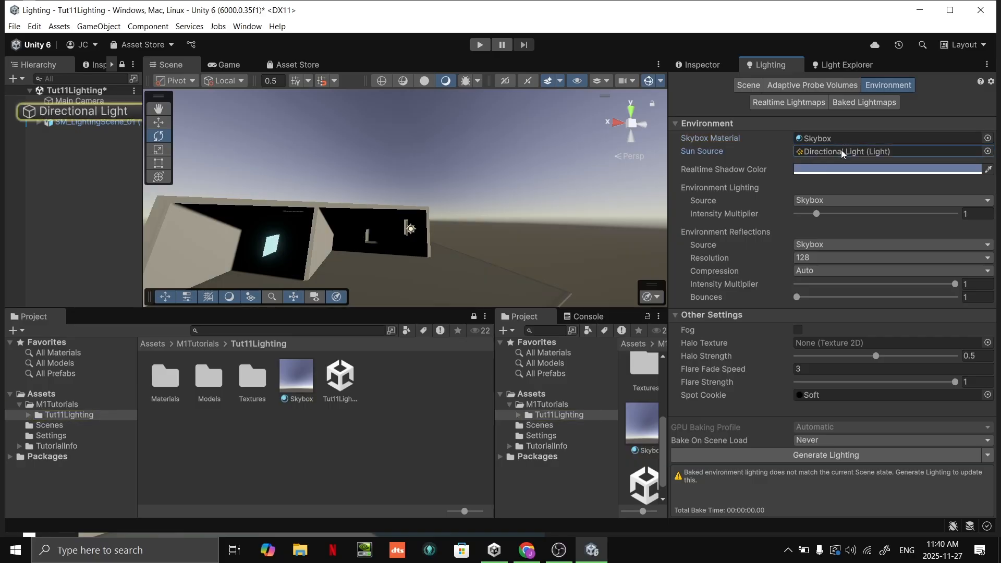
click(842, 149)
click(840, 139)
click(840, 149)
click(840, 136)
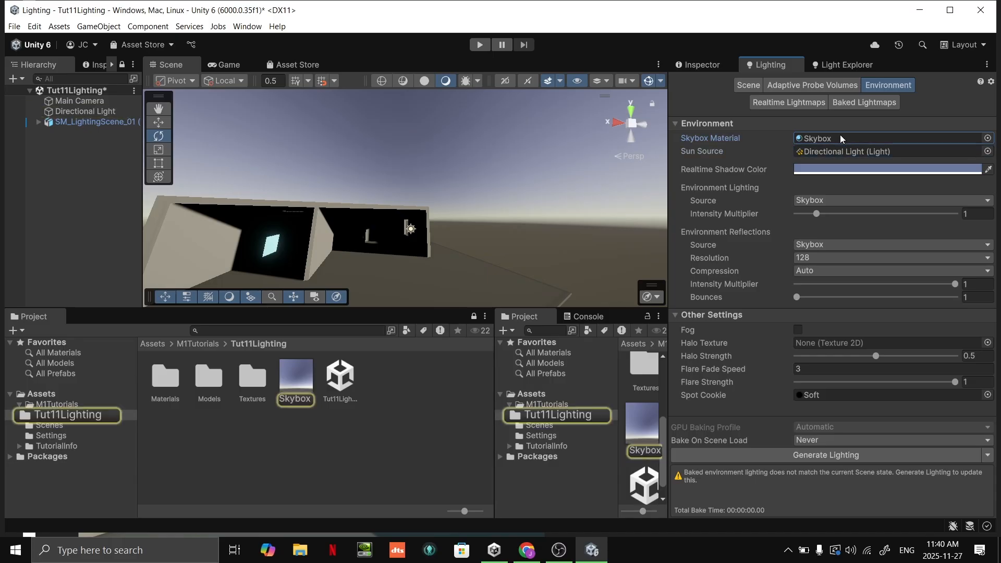
Recheck the objects referenced by the environment's Skybox Material and Sun Source settings
click(843, 152)
click(840, 139)
click(842, 150)
click(842, 137)
click(844, 149)
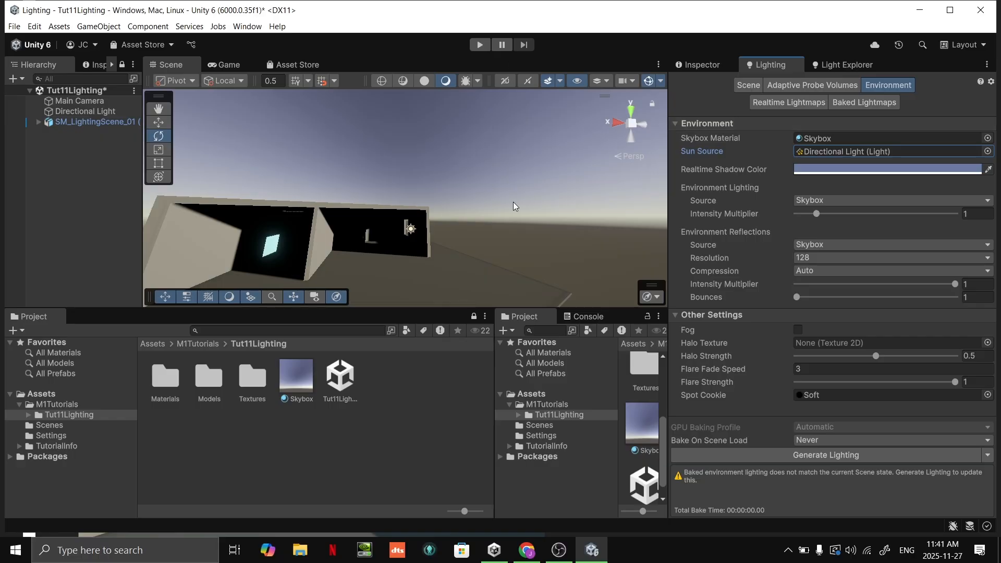
Add a Reflection Probe to the scene
right_drag(543, 208, 460, 267)
key(w)
key(s)
scroll(517, 227, up, 6)
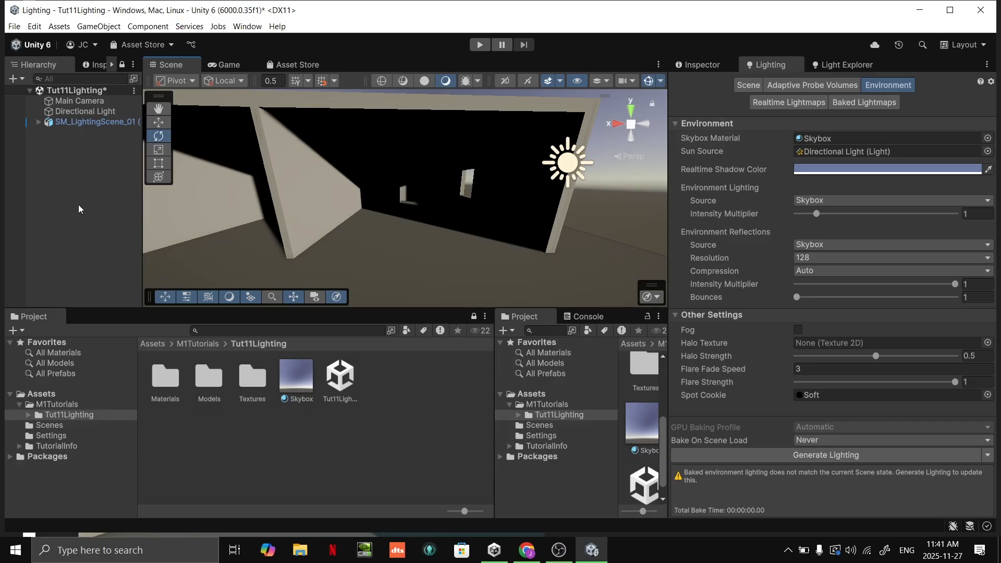
click(99, 26)
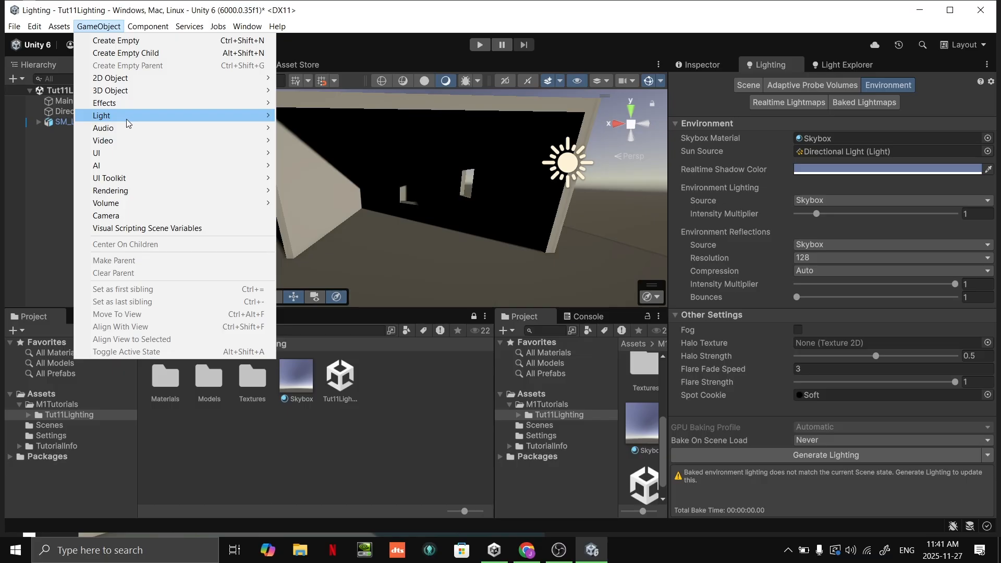
mouse_move(127, 115)
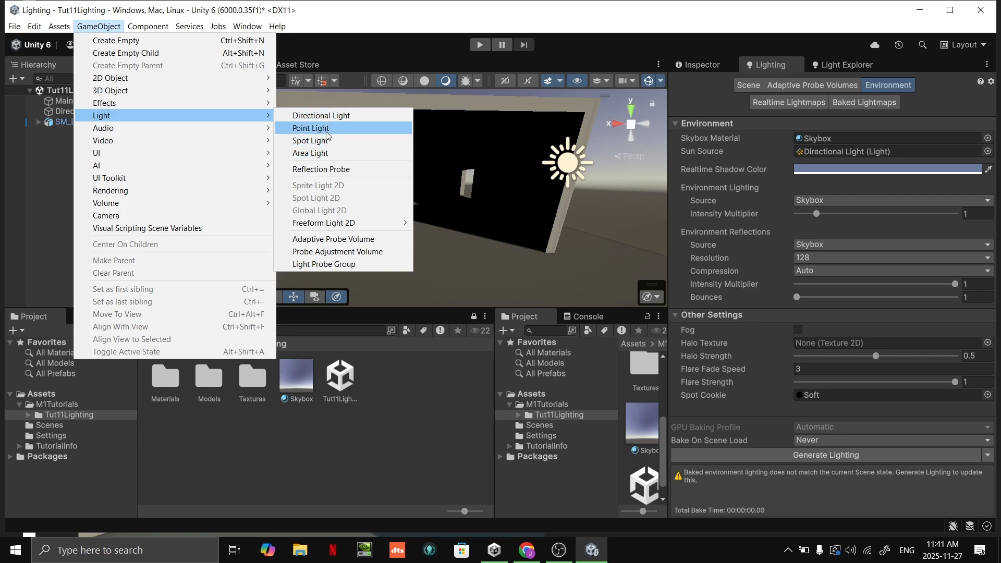
click(321, 170)
Move the Reflection Probe into the building's interior, at about X 2.91, Y 2.07, Z 1.52
alt+drag(499, 176, 522, 144)
drag(430, 108, 429, 125)
drag(406, 211, 374, 241)
alt+drag(477, 216, 456, 211)
key(w)
right_drag(455, 211, 500, 139)
key(w)
key(s)
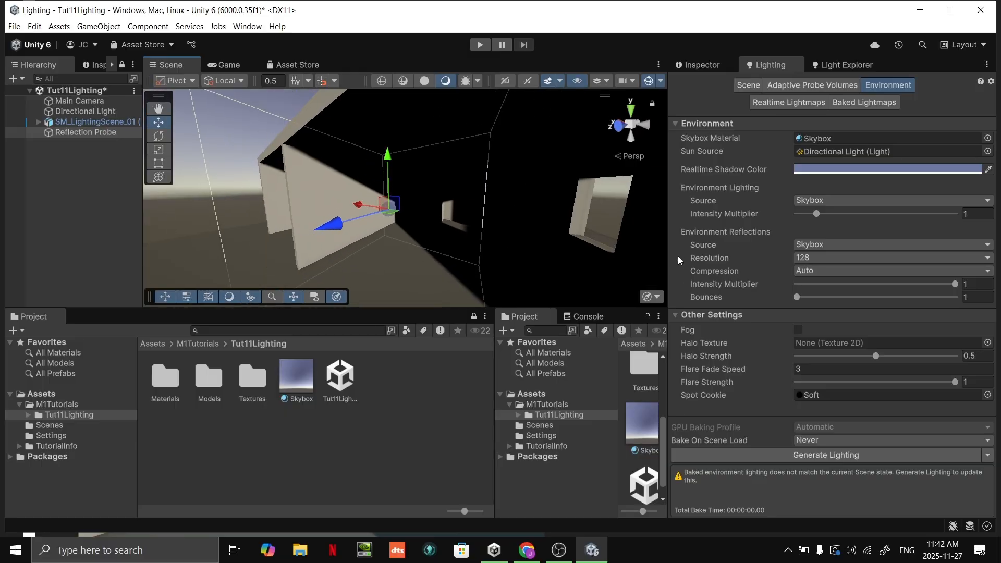
Enlarge the Scene view, then show the Reflection Probe's properties in the Inspector and frame it
drag(672, 245, 807, 245)
right_drag(633, 249, 597, 262)
drag(554, 308, 554, 357)
right_drag(583, 302, 448, 301)
key(s)
key(d)
key(w)
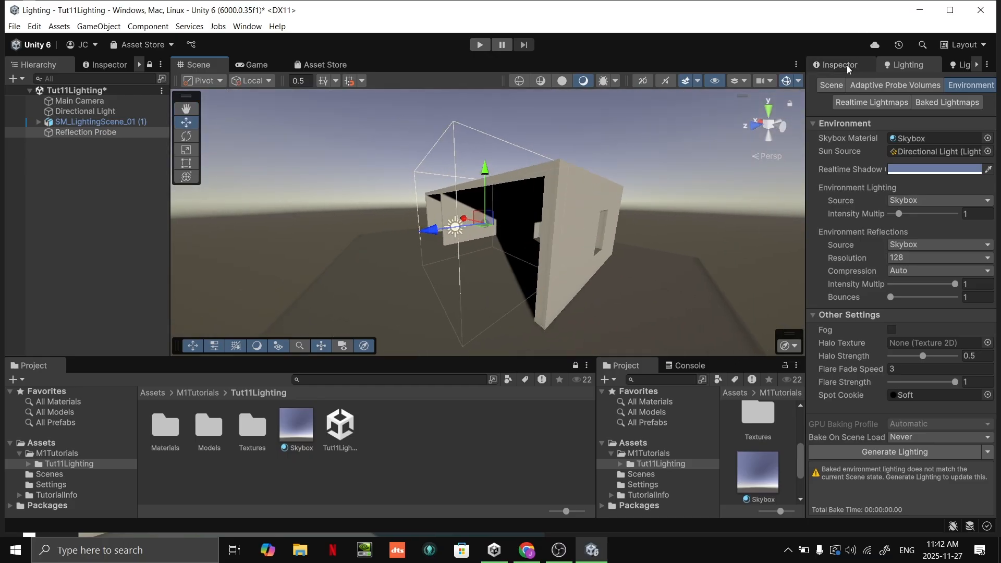
click(846, 64)
key(f)
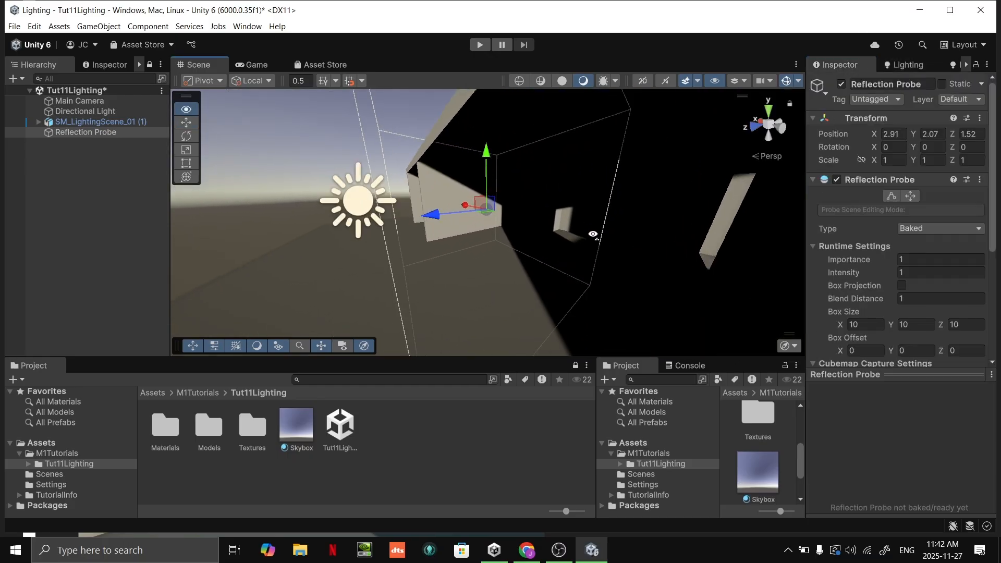
Edit the Reflection Probe's box bounds, stretching them toward the building's outline to about 13.01 × 7.53 × 10
click(890, 197)
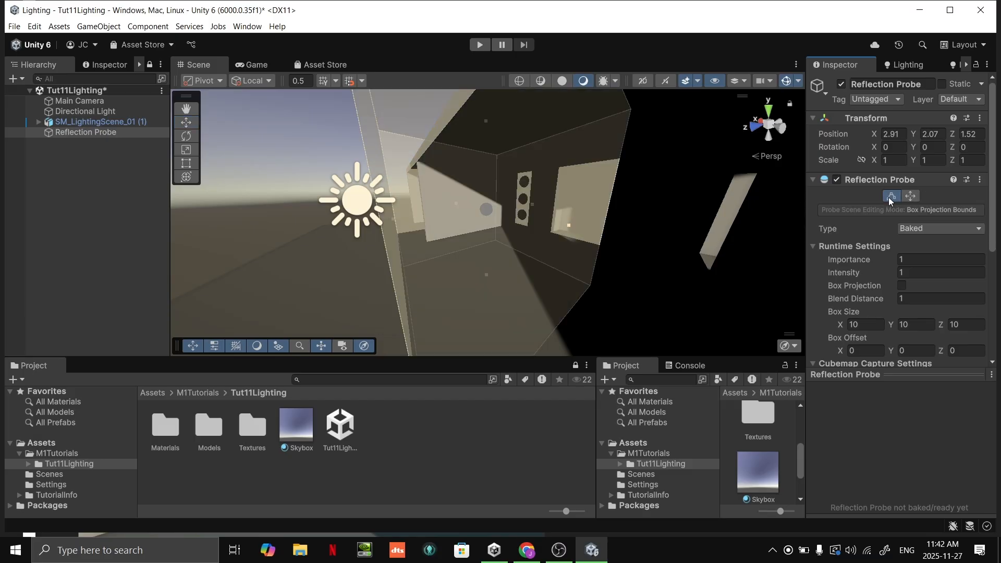
scroll(543, 253, down, 5)
alt+drag(543, 253, 521, 249)
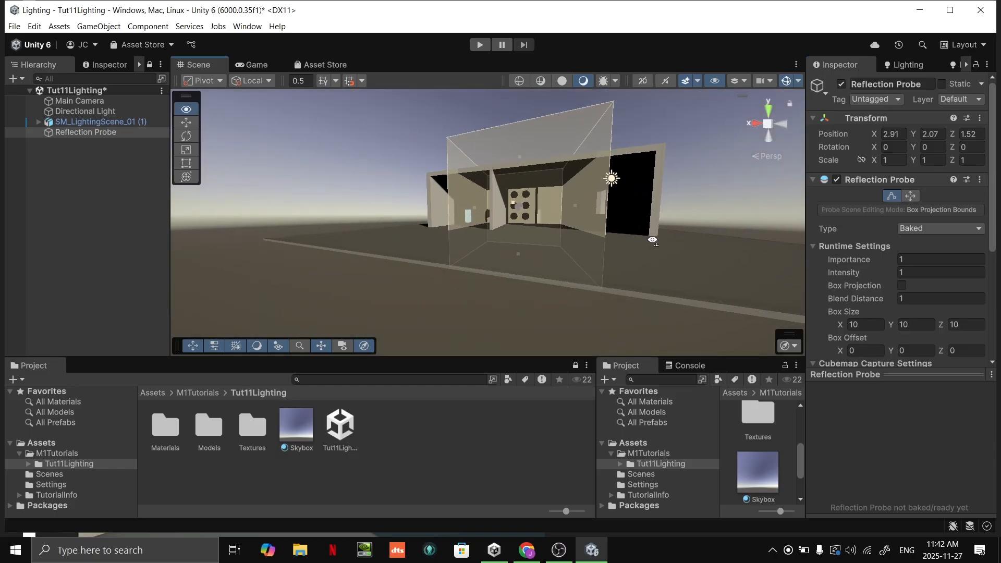
drag(527, 225, 569, 230)
key(f)
right_drag(570, 235, 492, 244)
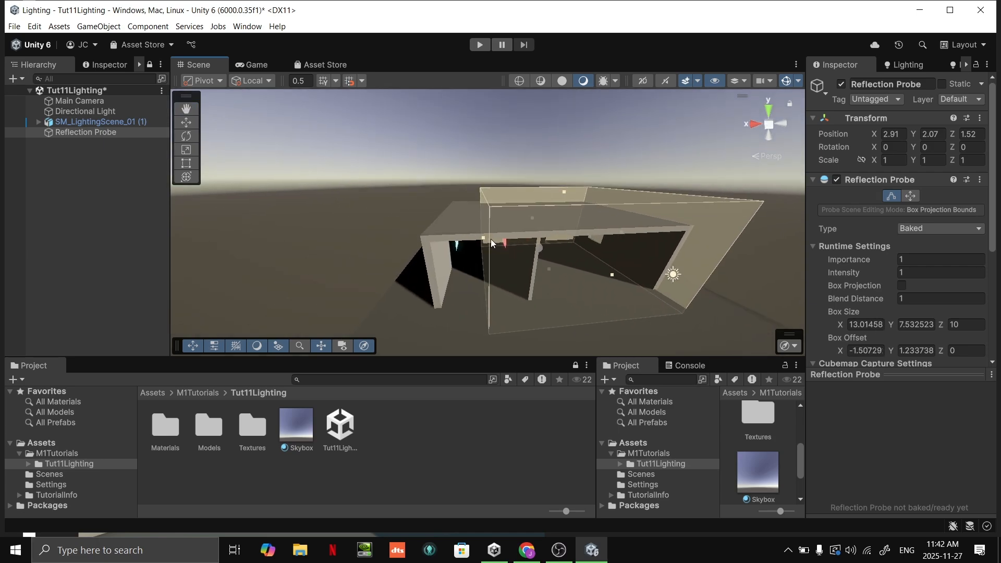
Fit the remaining sides of the probe's bounds around the whole building, at a box size of about 16.64 × 5.96 × 11.18
drag(485, 241, 440, 249)
right_drag(441, 249, 555, 234)
drag(521, 222, 504, 227)
right_drag(505, 227, 508, 215)
drag(520, 167, 522, 187)
right_drag(521, 186, 521, 209)
drag(505, 211, 496, 215)
right_drag(496, 215, 780, 189)
Move the Reflection Probe's origin within its bounds to about X 2.55, Y 1.52, Z -0.09
click(909, 197)
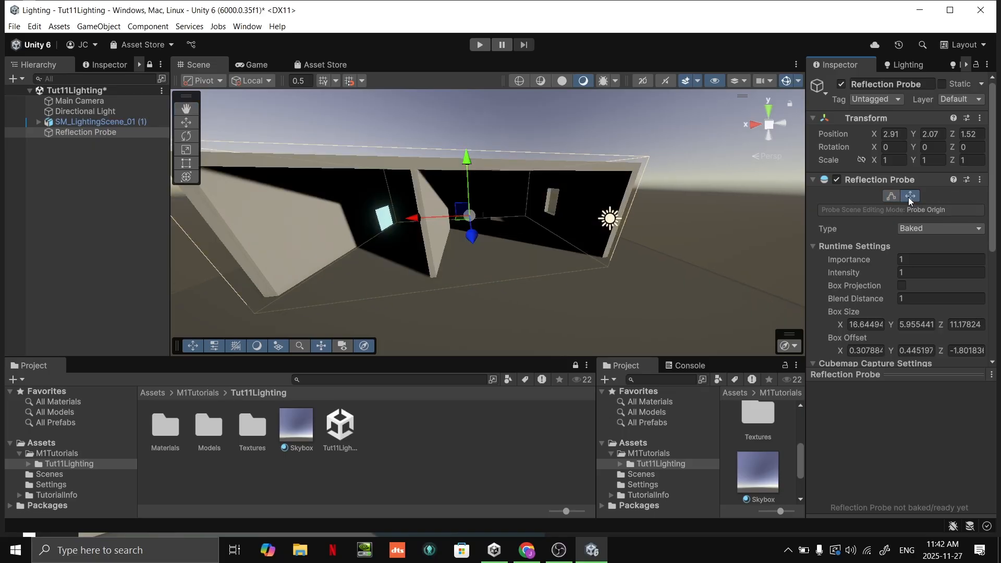
scroll(469, 209, up, 10)
drag(467, 198, 499, 208)
right_drag(500, 209, 717, 192)
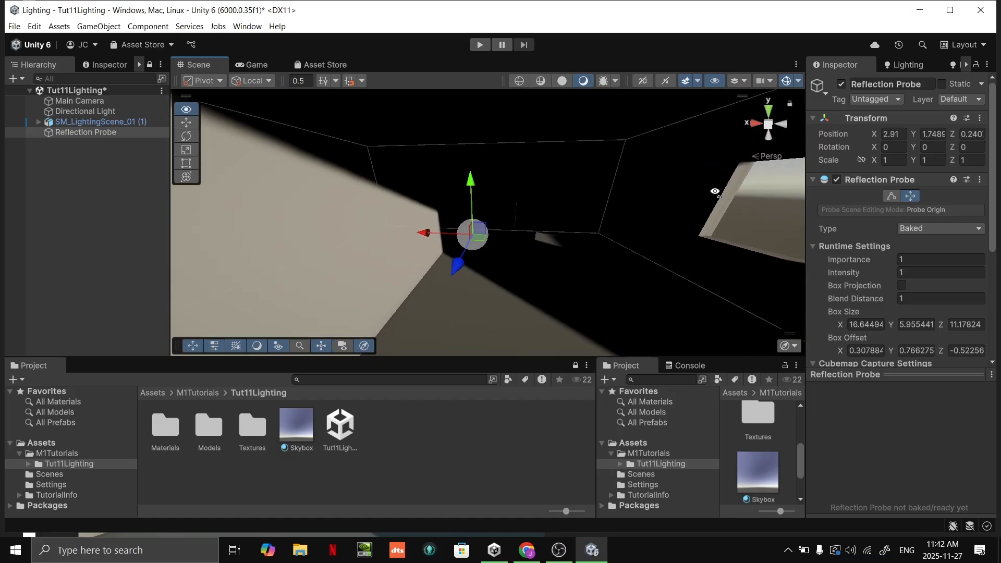
drag(483, 236, 487, 228)
right_drag(487, 229, 230, 235)
drag(460, 218, 455, 217)
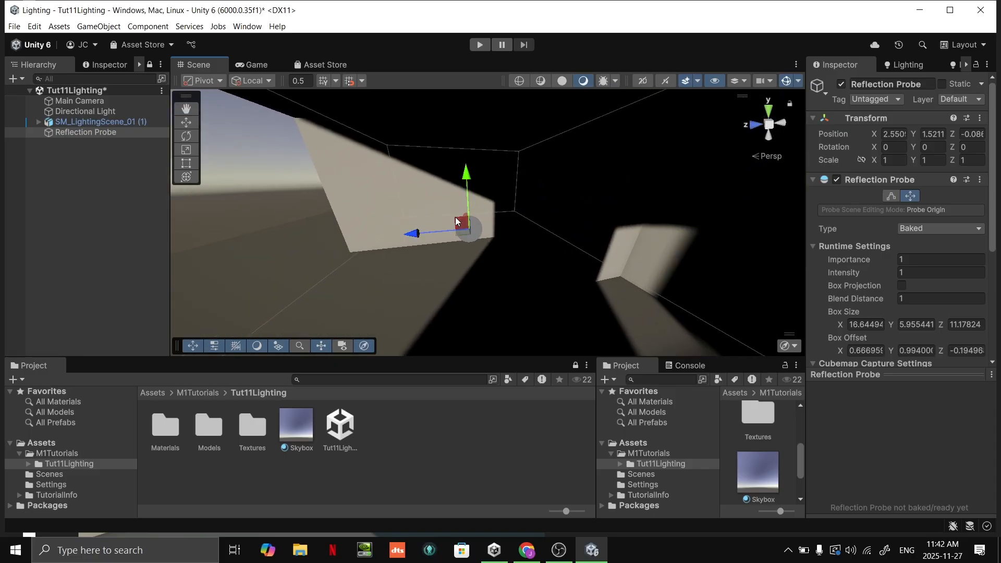
right_drag(497, 217, 729, 222)
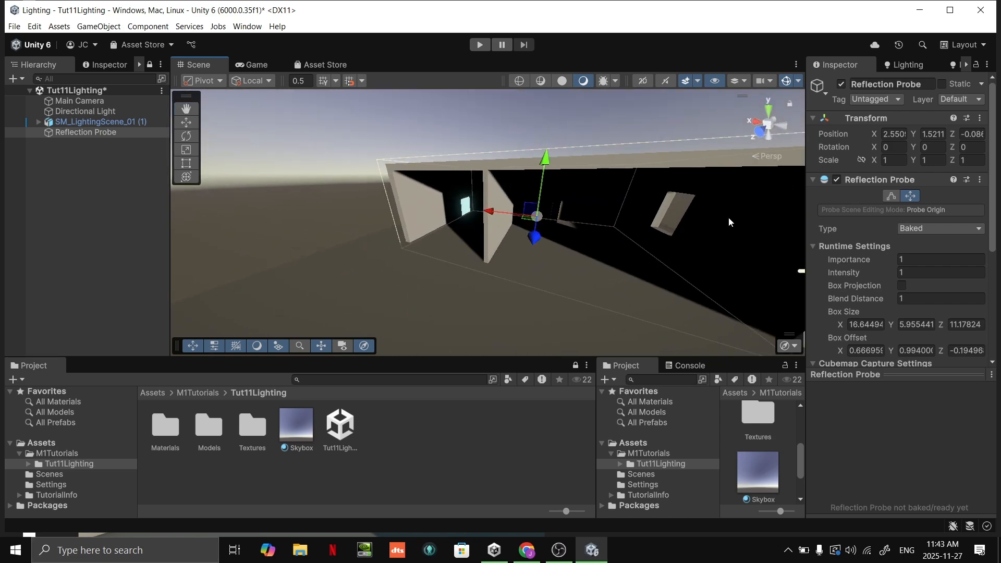
right_drag(581, 135, 698, 165)
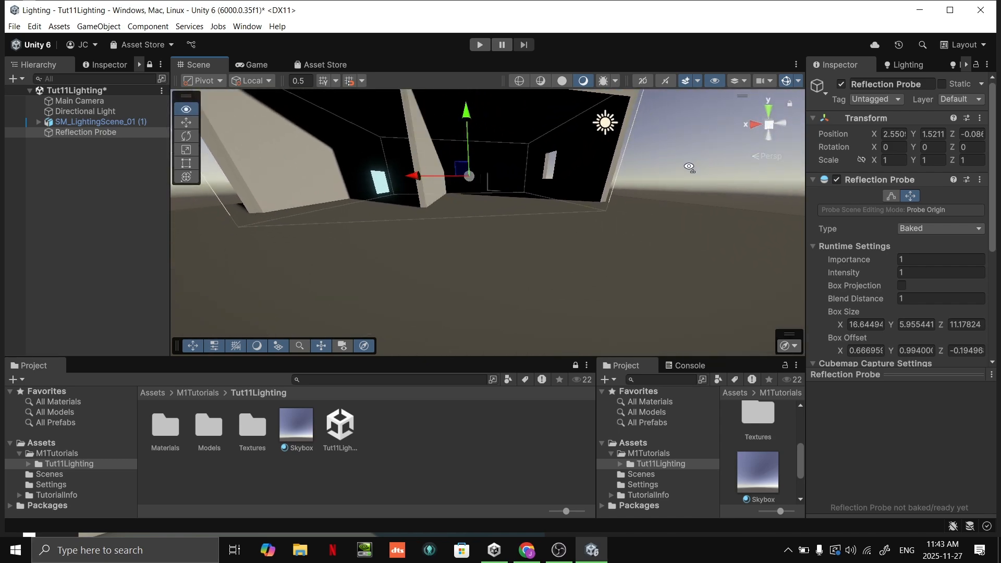
scroll(646, 185, down, 10)
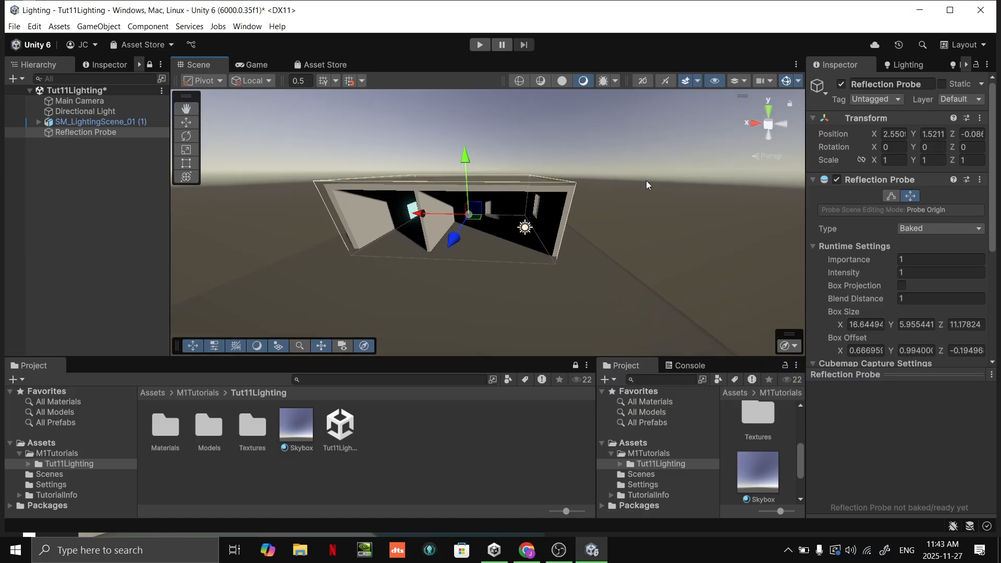
Deselect the Reflection Probe and select it again through its marker in the scene
click(609, 204)
scroll(451, 212, up, 6)
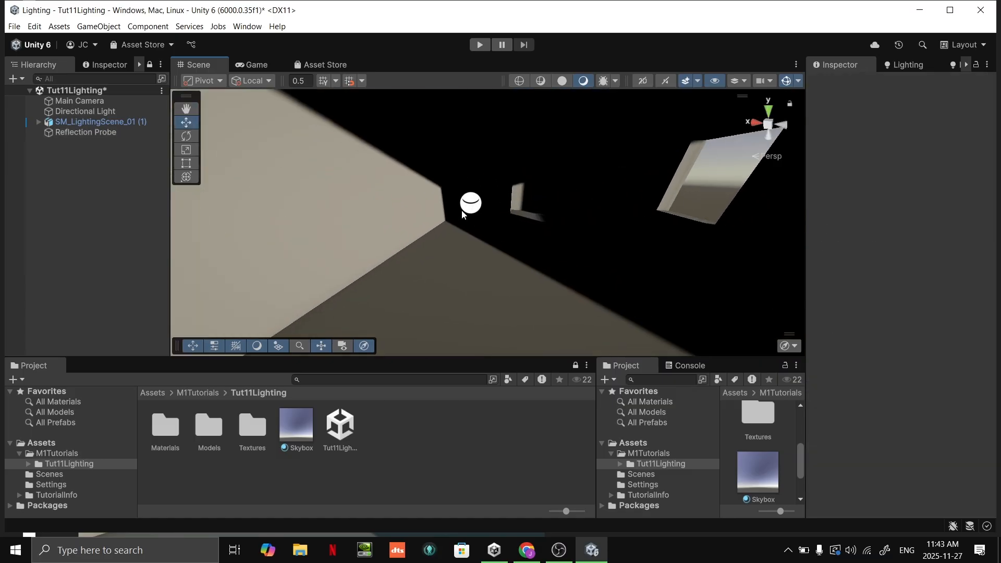
click(514, 213)
click(473, 204)
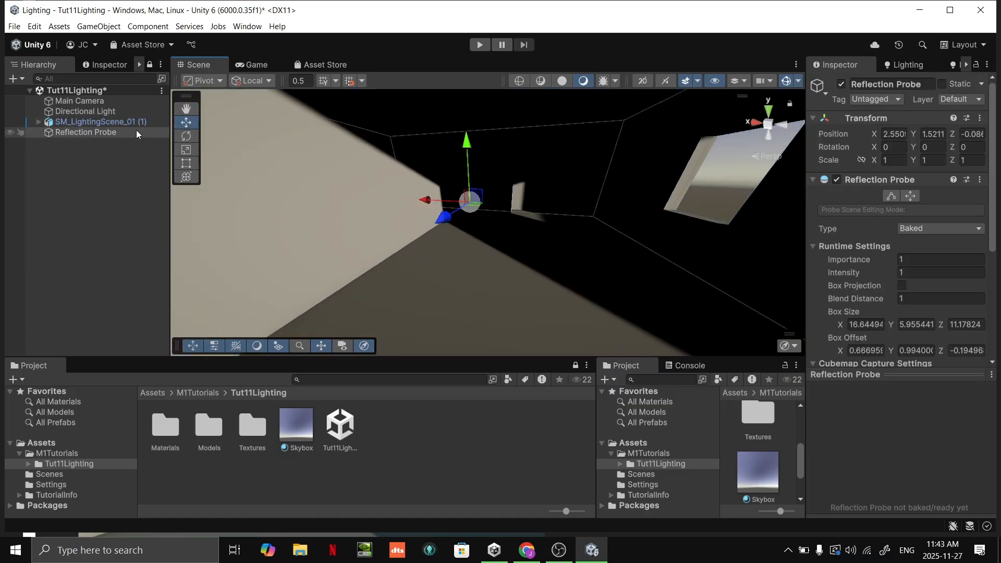
Compare the Reflection Probe with SM_LightingScene_01 and check the building's Static setting
click(118, 134)
mouse_move(118, 134)
mouse_down()
mouse_move(111, 113)
mouse_move(110, 125)
mouse_up()
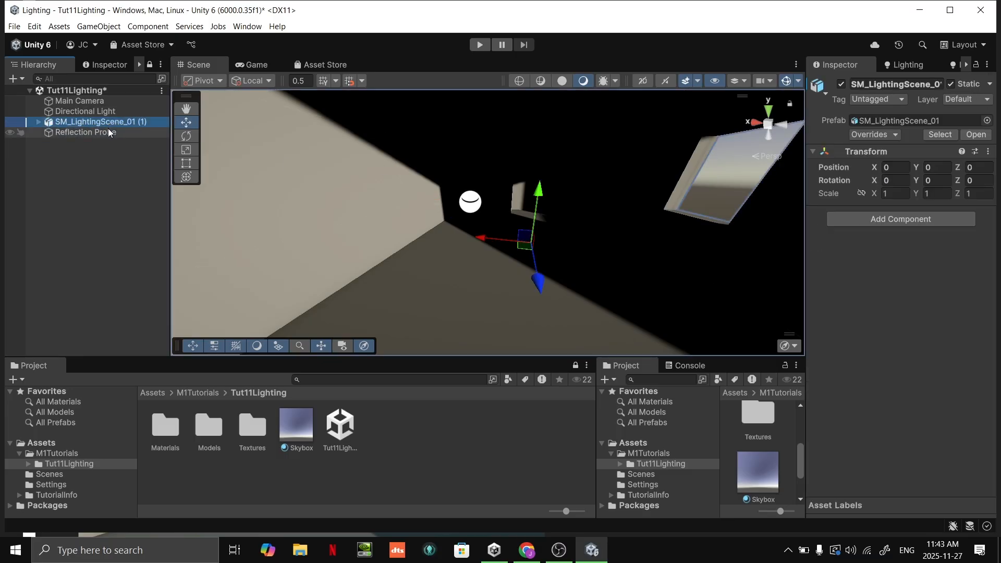
click(124, 135)
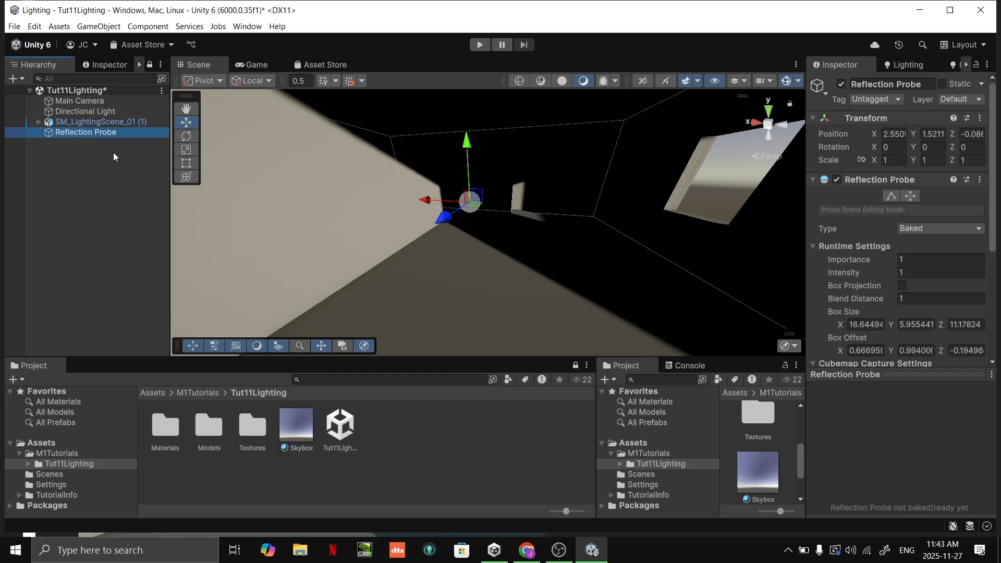
click(98, 123)
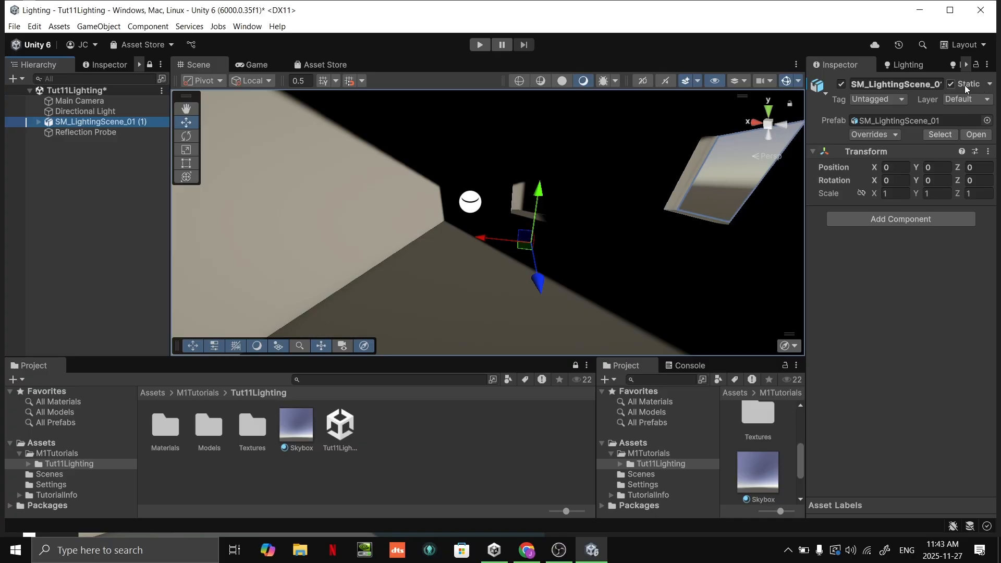
right_drag(625, 170, 656, 156)
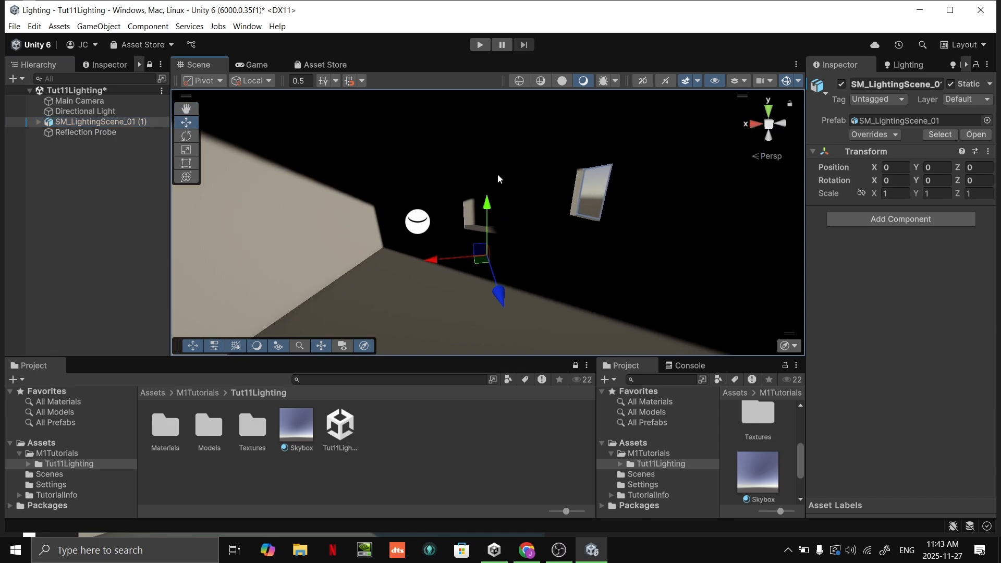
Expand the Reflection Probe's full settings and review its Type options, keeping Baked
click(421, 218)
right_drag(563, 219, 543, 221)
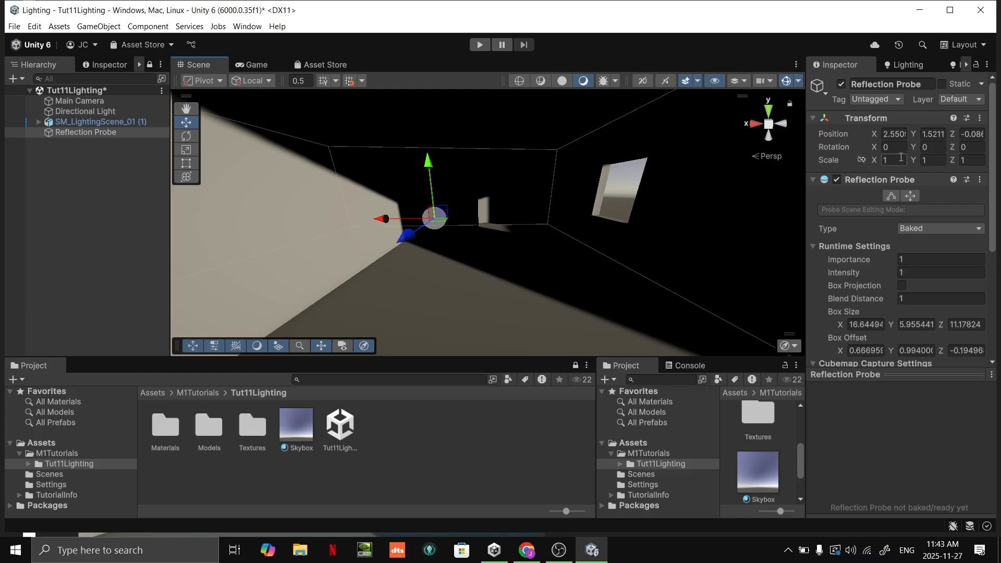
drag(886, 374, 885, 494)
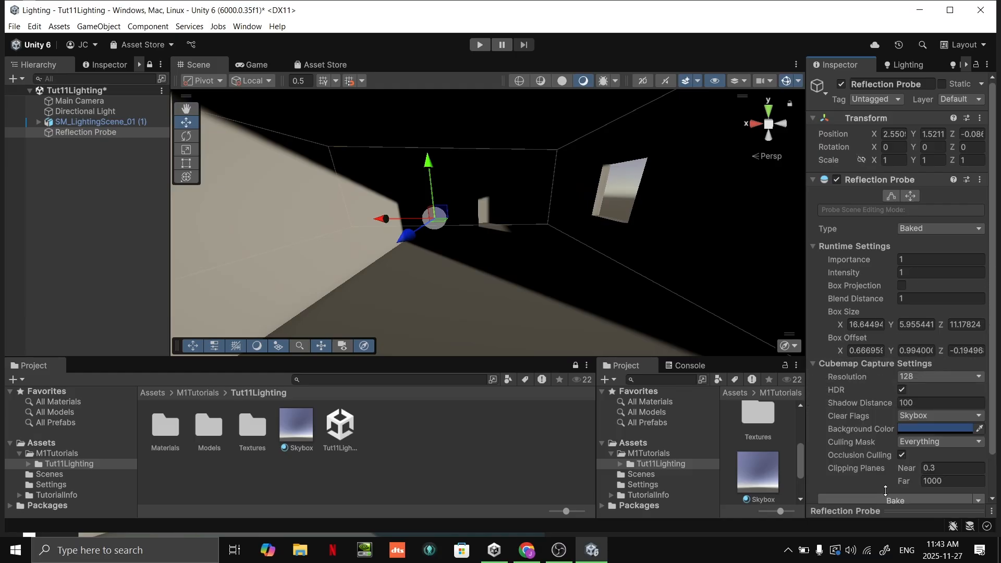
scroll(893, 461, down, 2)
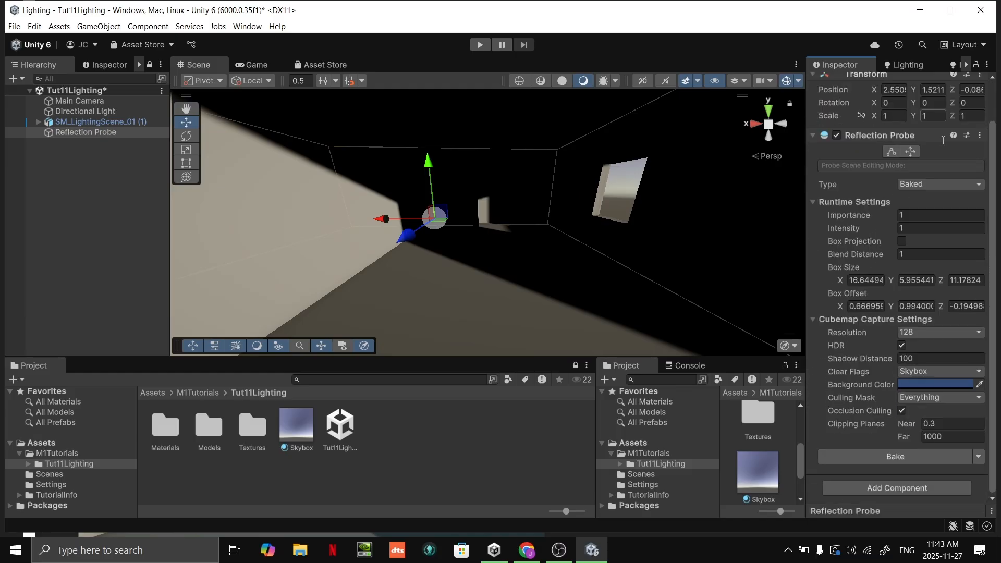
click(929, 185)
click(942, 200)
click(950, 185)
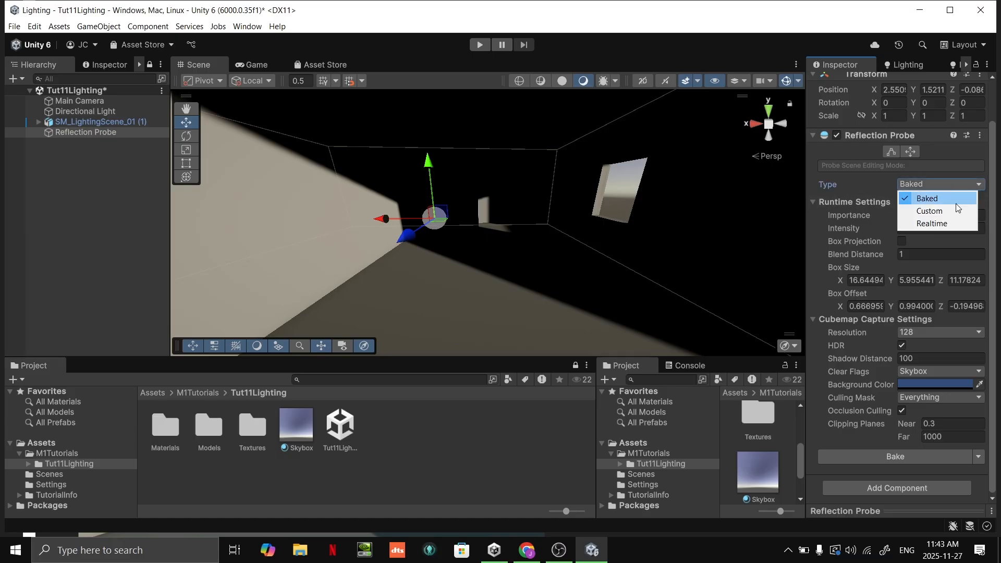
click(856, 189)
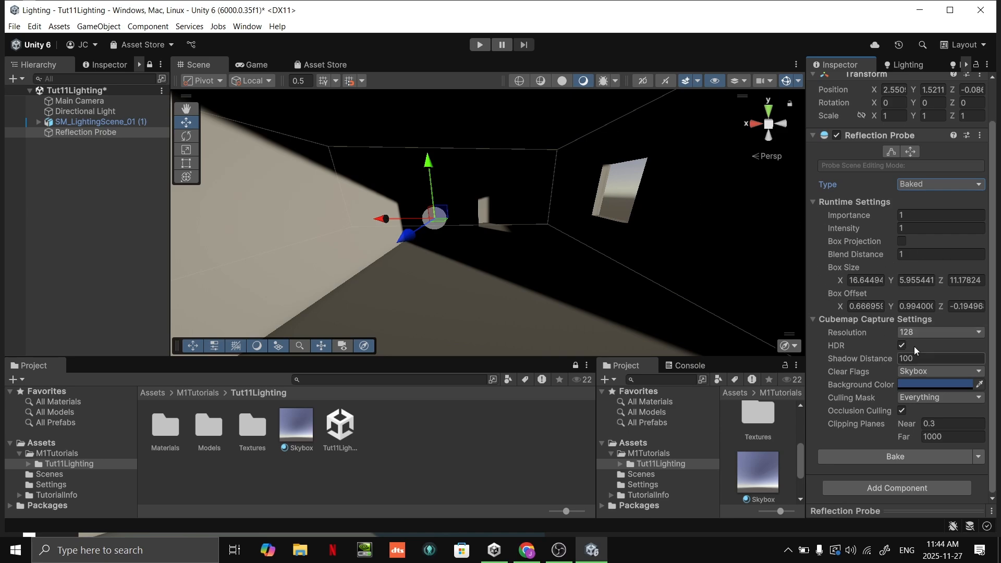
Bake the Reflection Probe and move in on the room's spheres to see their reflections
click(886, 462)
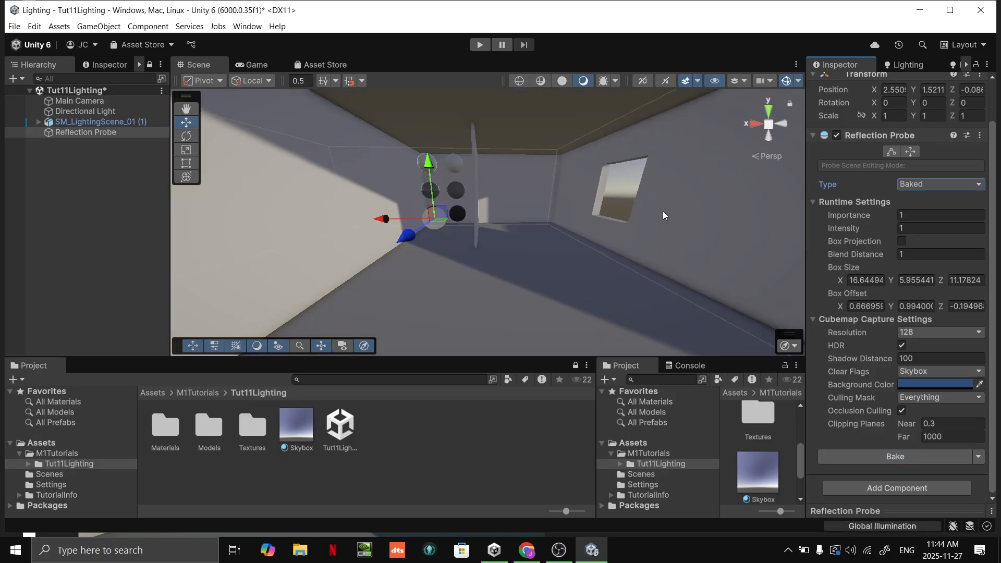
right_drag(657, 211, 523, 242)
key(w)
key(s)
click(693, 201)
key(w)
key(s)
key(w)
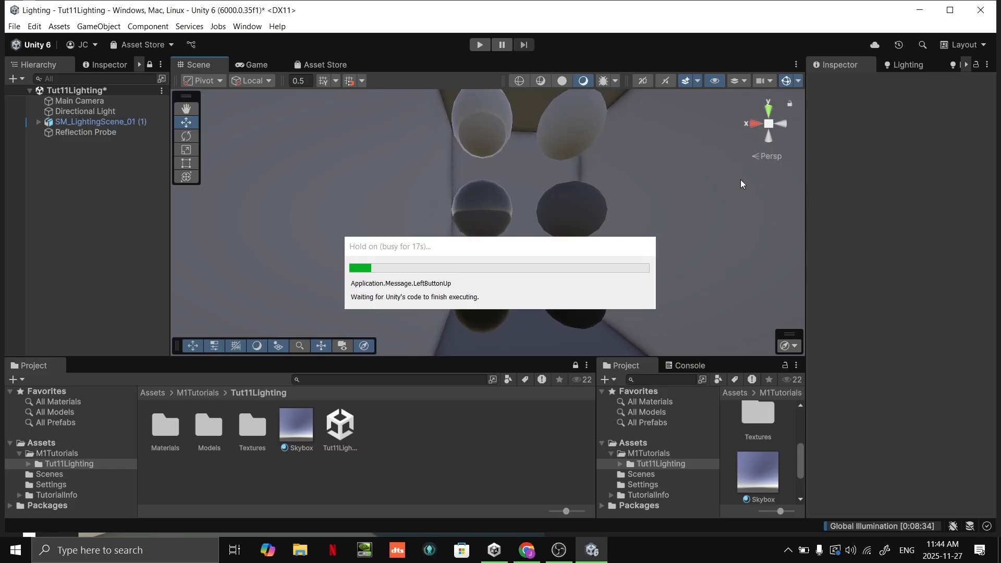
Examine the building's overall lighting and its interior while the bake is running
key(f)
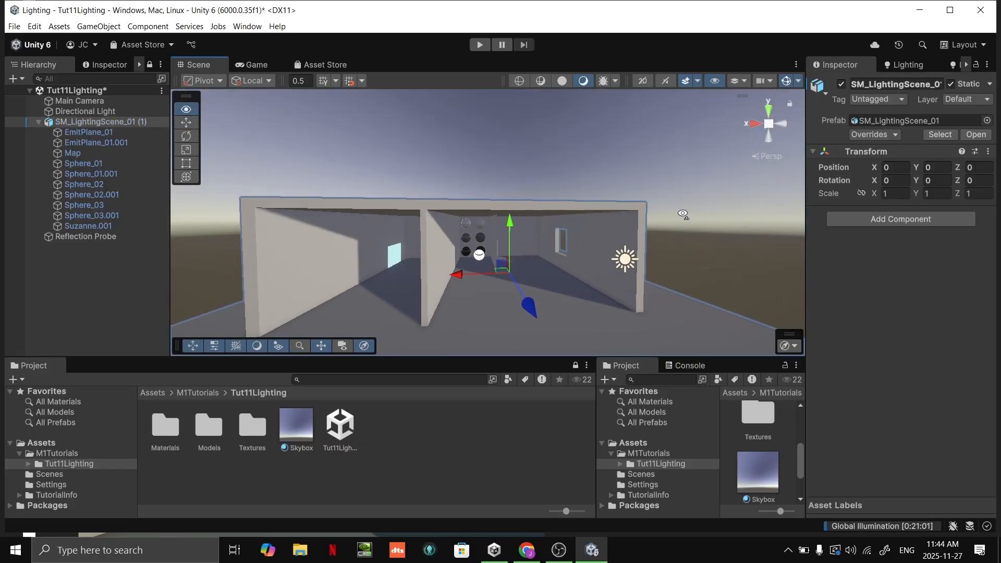
click(683, 222)
scroll(657, 208, up, 10)
right_drag(651, 204, 646, 192)
key(w)
key(s)
key(s)
right_drag(645, 294, 680, 270)
Cancel the running Global Illumination bake and close the Background Tasks window
click(895, 527)
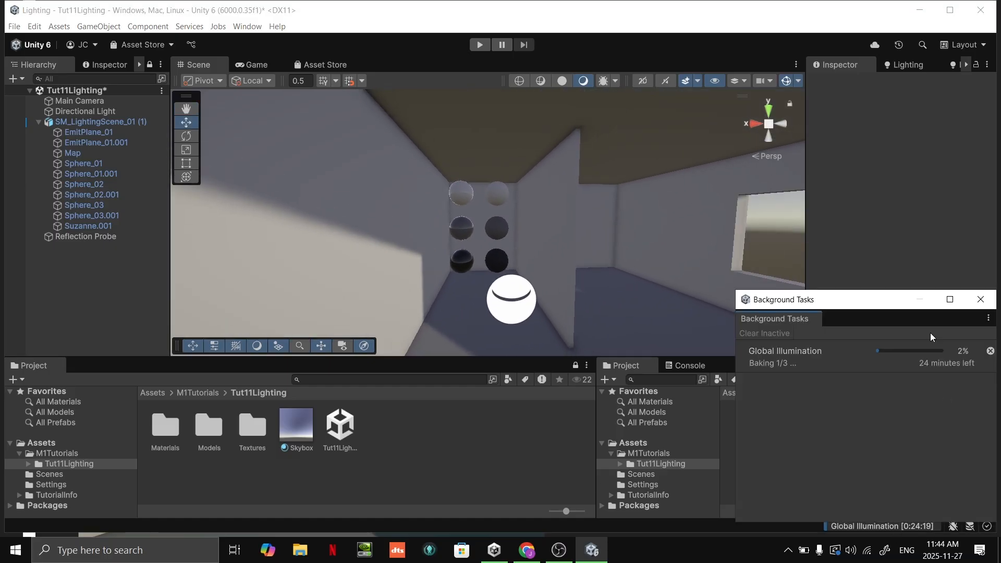
click(991, 352)
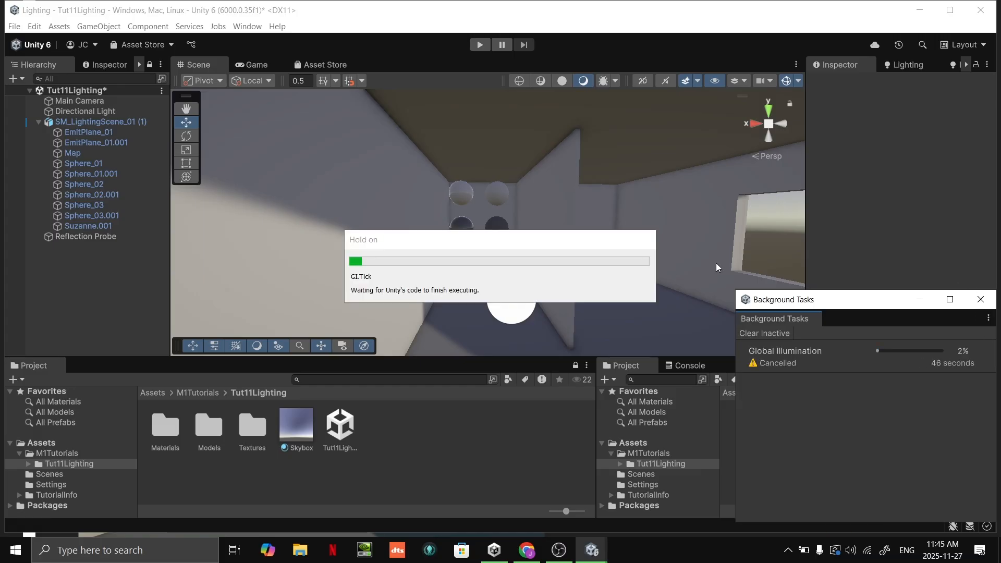
mouse_move(633, 221)
right_down()
mouse_move(623, 219)
mouse_move(668, 214)
mouse_move(632, 221)
right_up()
click(981, 299)
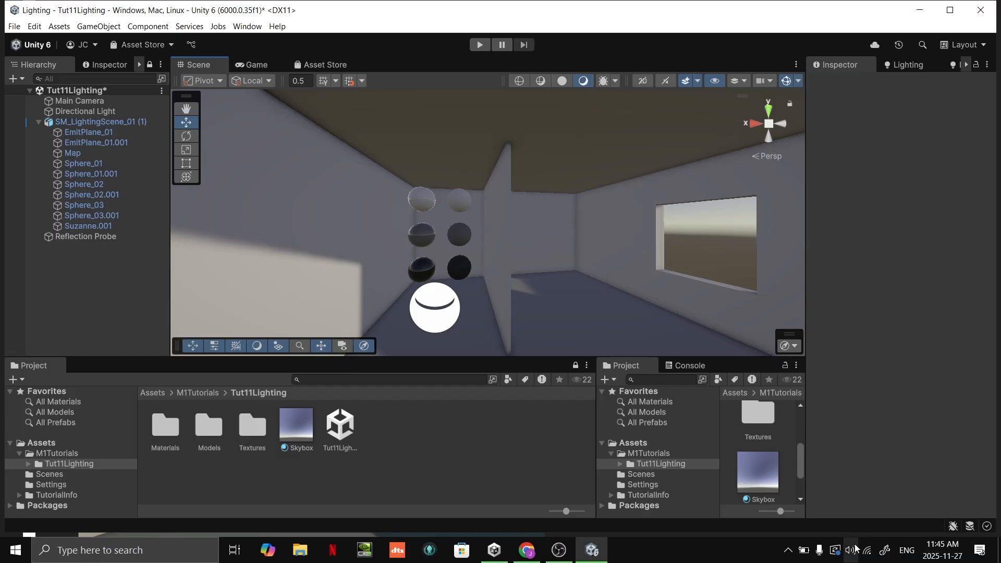
Inspect the reflections on the six spheres inside the room up close
right_drag(543, 259, 633, 355)
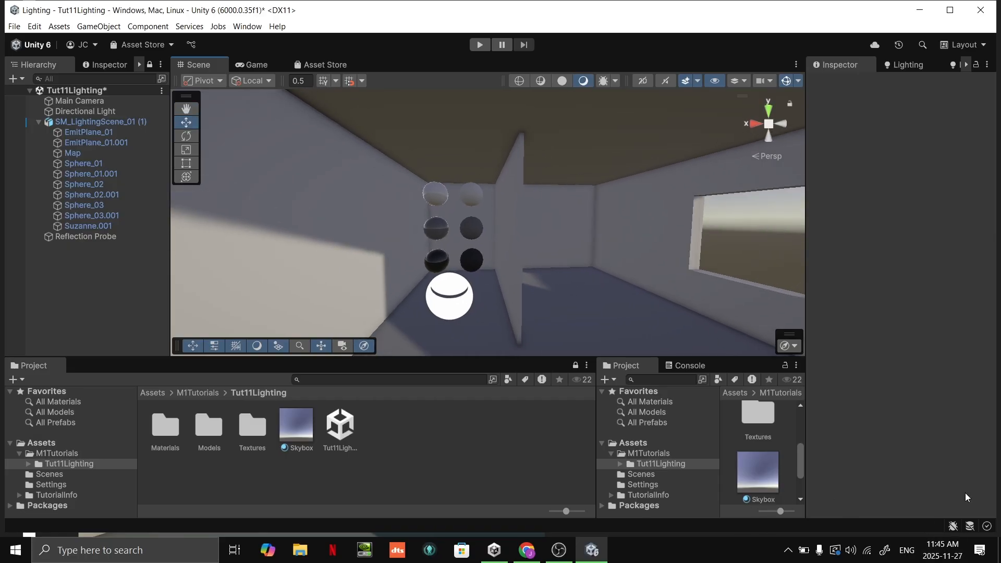
key(s)
right_drag(511, 218, 498, 155)
key(w)
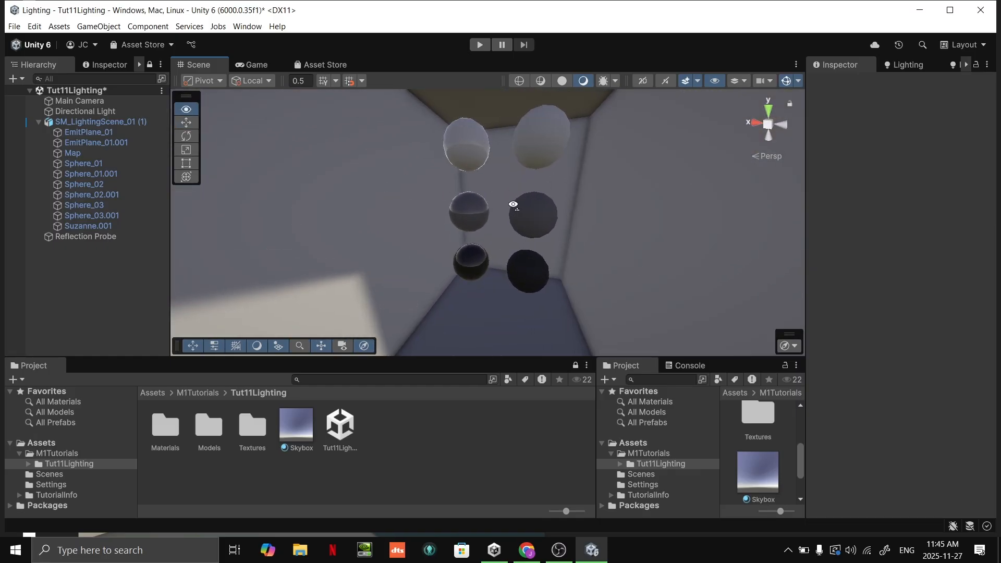
Inspect the reflections on the middle shiny sphere, Sphere_02.001, up close and from further back
scroll(515, 208, up, 8)
click(479, 213)
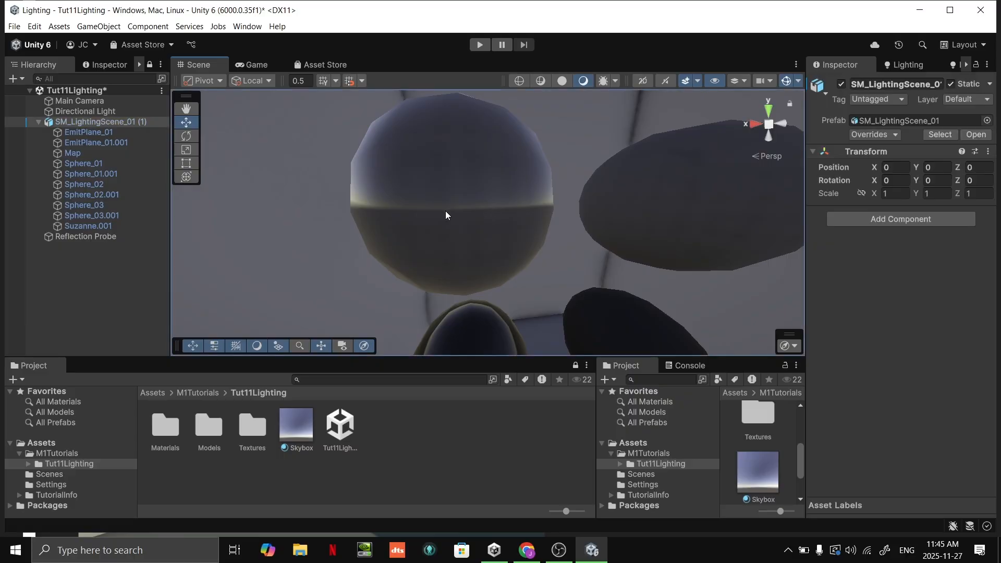
click(486, 206)
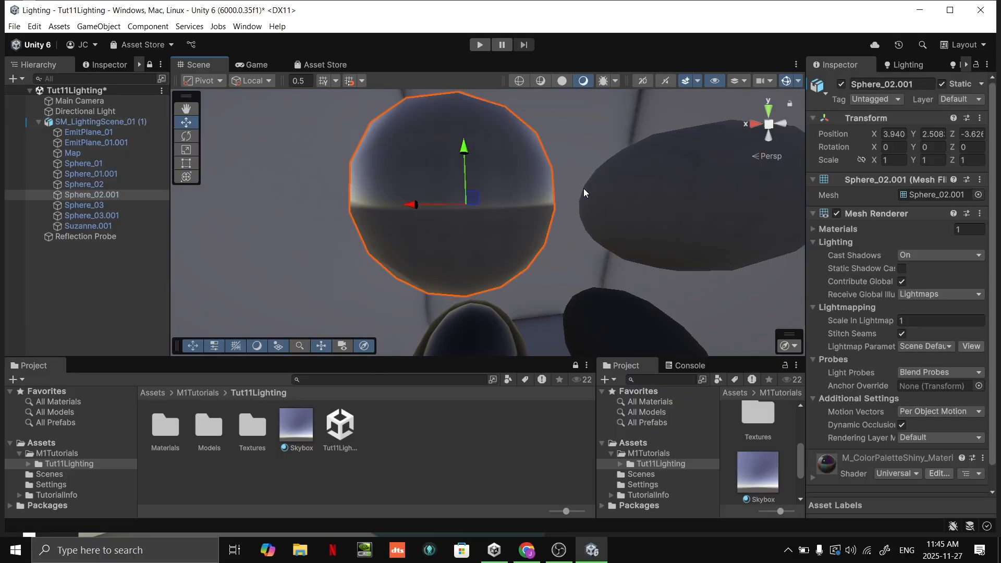
scroll(535, 218, down, 5)
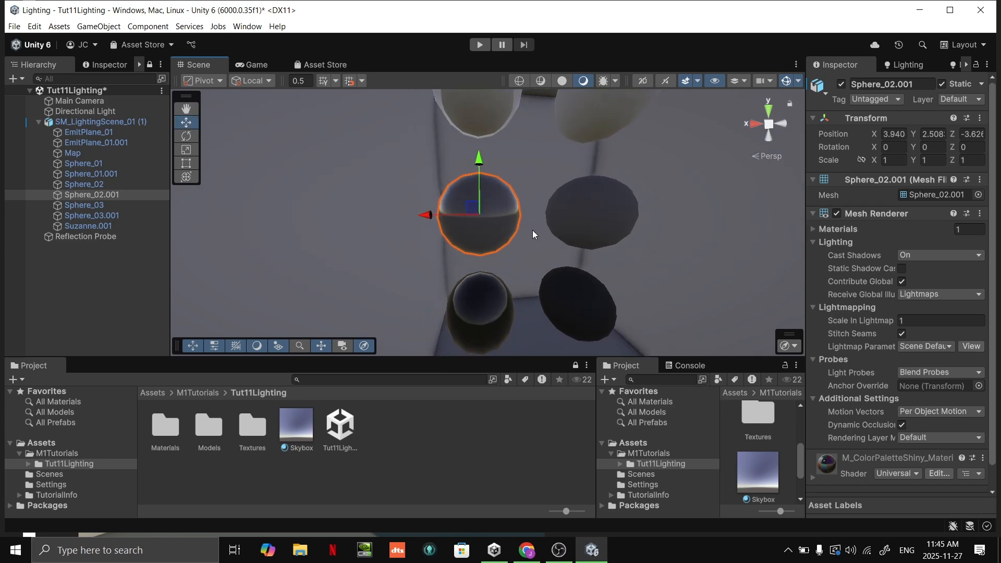
right_drag(499, 265, 501, 287)
key(w)
key(s)
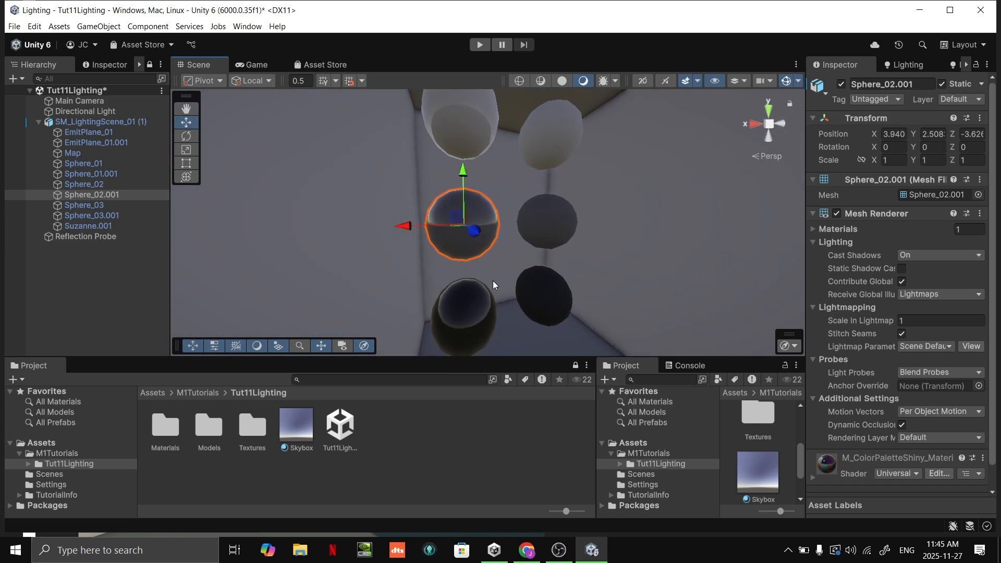
Select the Reflection Probe and expand its preview to check the baked result
click(86, 236)
right_drag(548, 226, 498, 258)
key(w)
right_drag(665, 243, 647, 235)
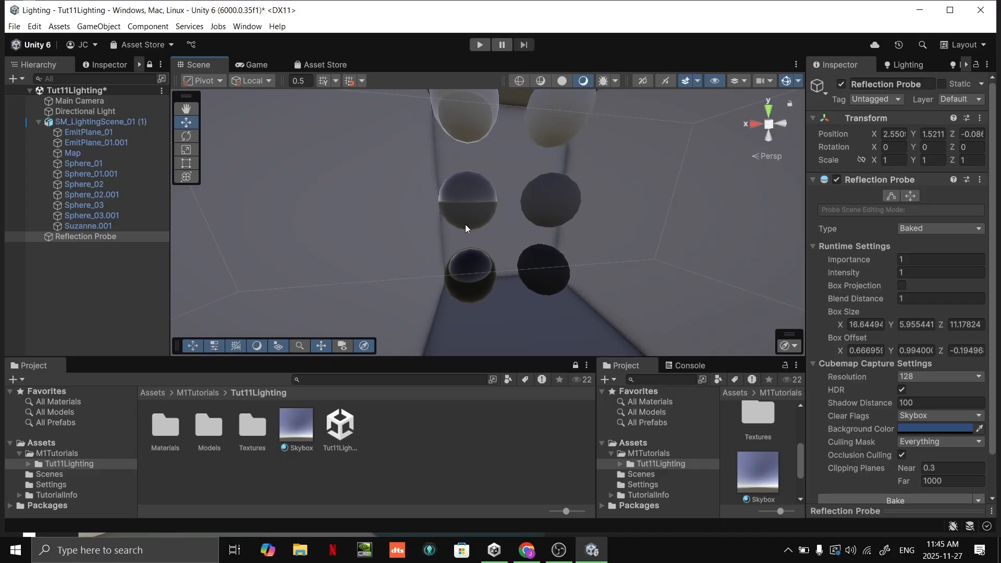
click(898, 511)
right_drag(552, 206, 582, 217)
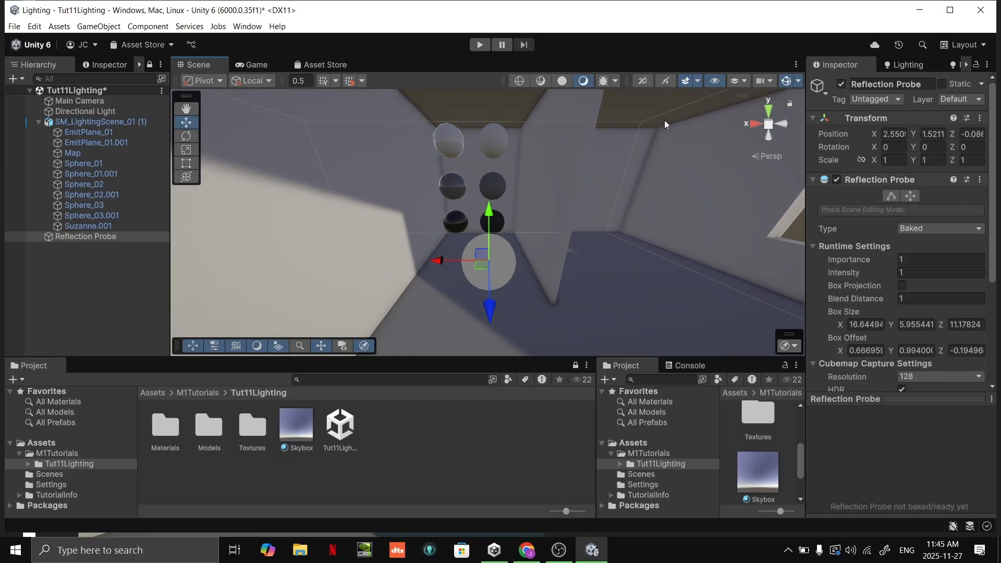
Examine the Reflection Probe and its surroundings in the room, and collapse its preview
right_drag(716, 213, 699, 221)
click(694, 223)
scroll(664, 233, up, 3)
click(505, 277)
right_drag(505, 277, 564, 235)
key(s)
scroll(564, 233, down, 1)
drag(894, 404, 889, 514)
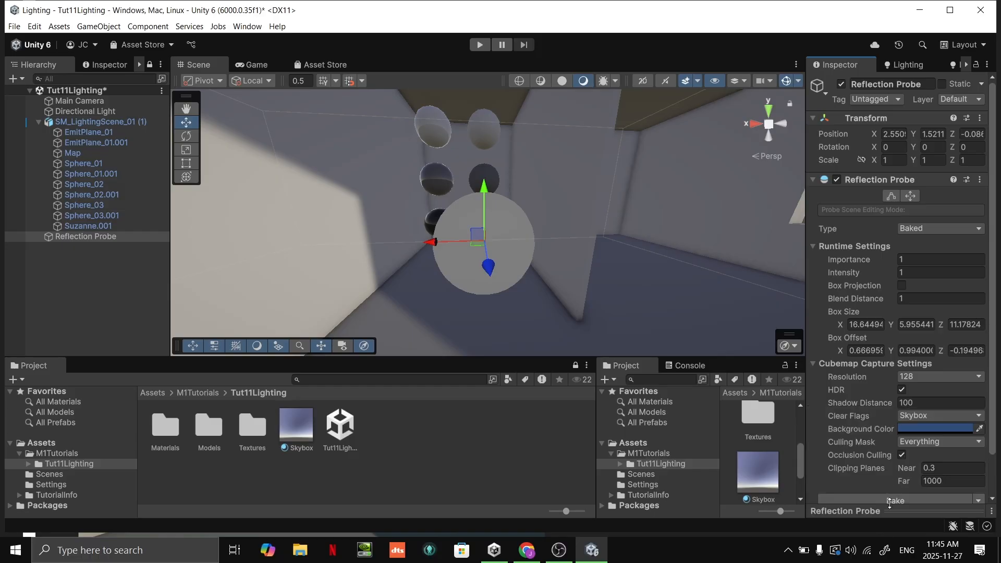
Check the additional bake options and start baking the Reflection Probe
scroll(903, 355, down, 2)
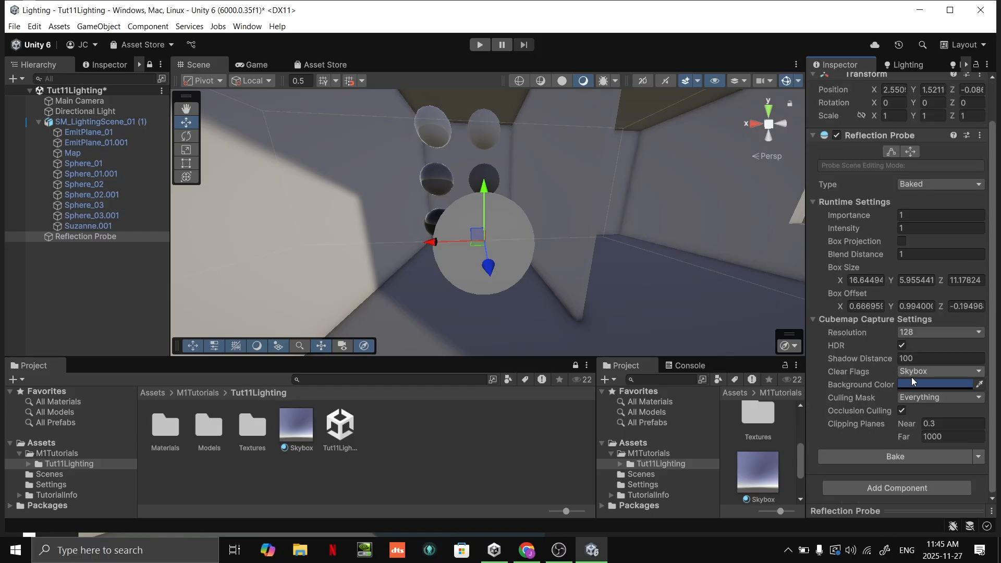
click(979, 457)
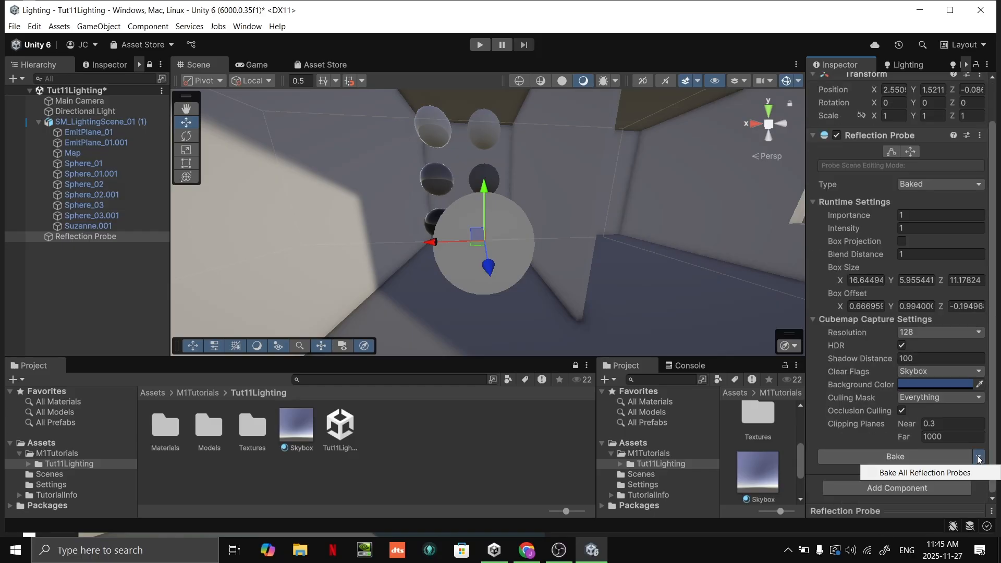
click(889, 456)
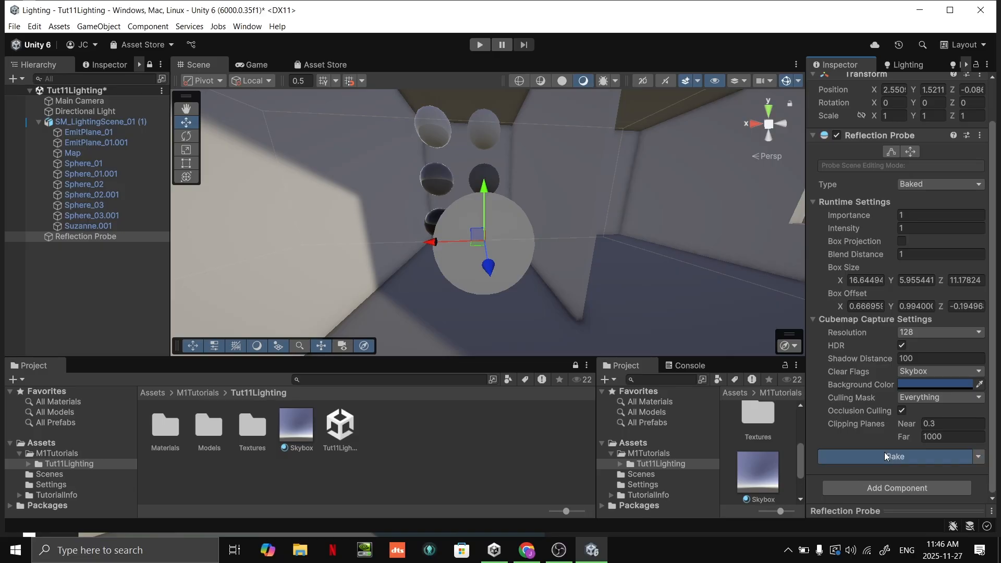
right_drag(531, 269, 577, 256)
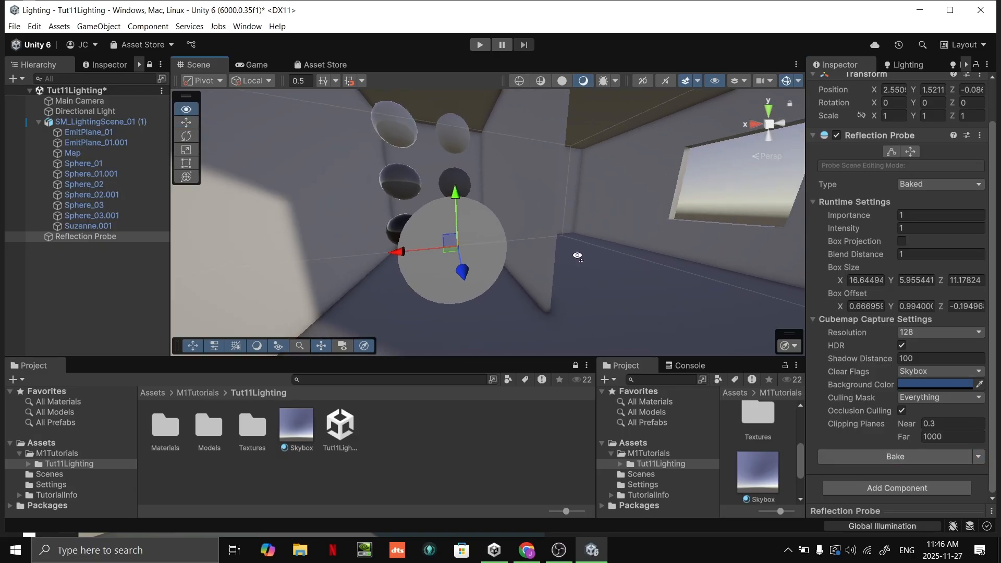
Open the scene's lighting settings and cancel the running lighting bake
click(926, 65)
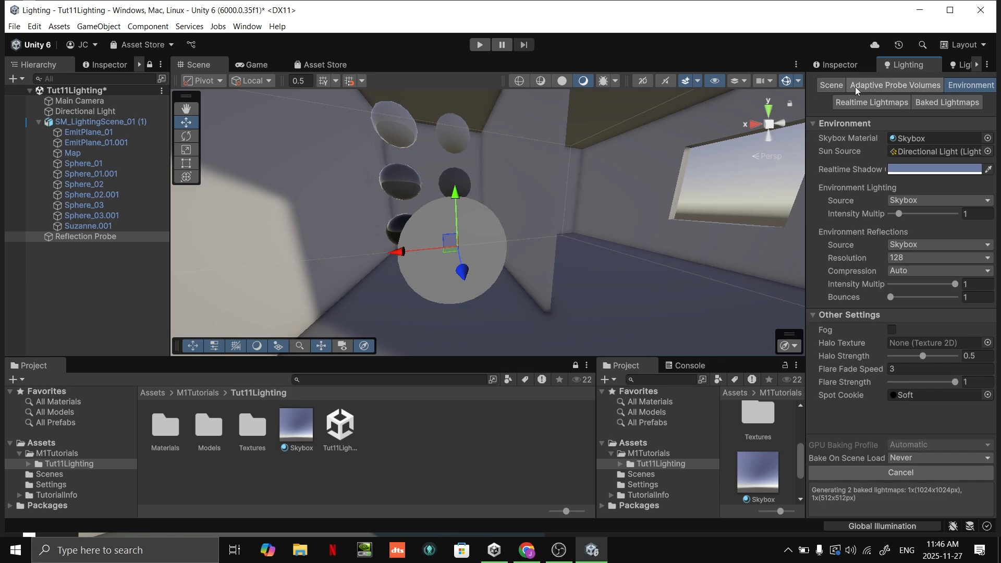
click(836, 87)
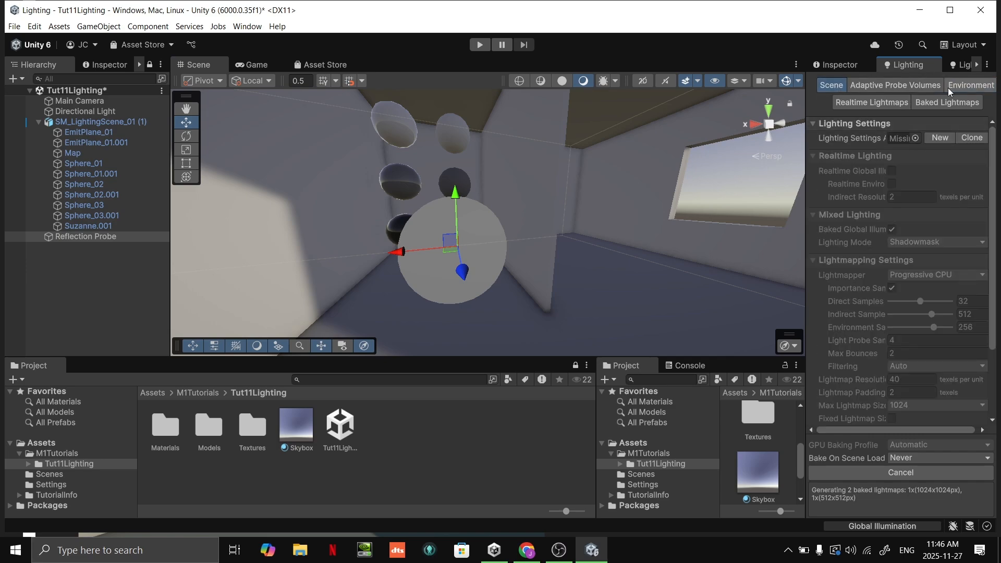
mouse_move(642, 296)
right_down()
mouse_move(655, 283)
mouse_move(643, 293)
right_up()
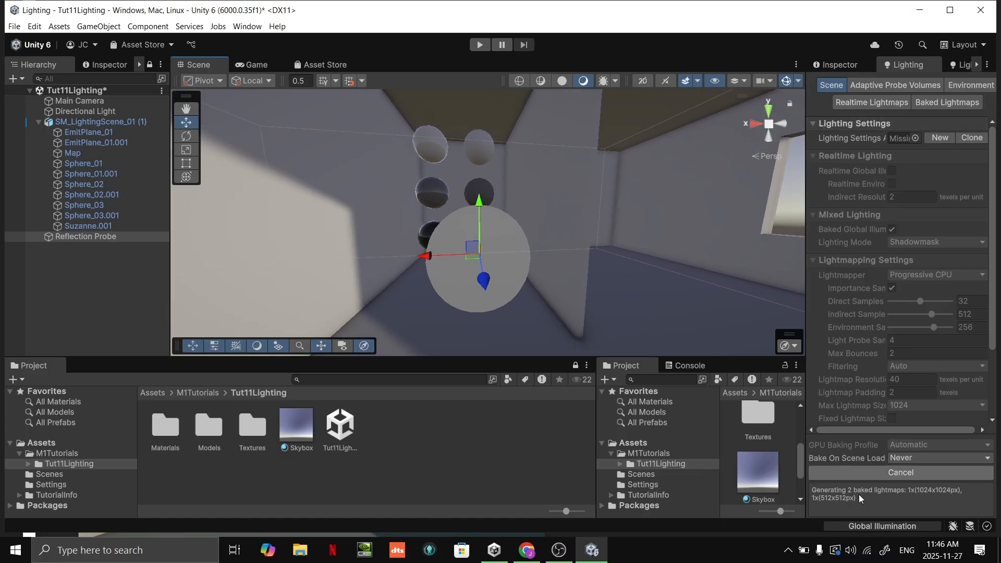
click(905, 475)
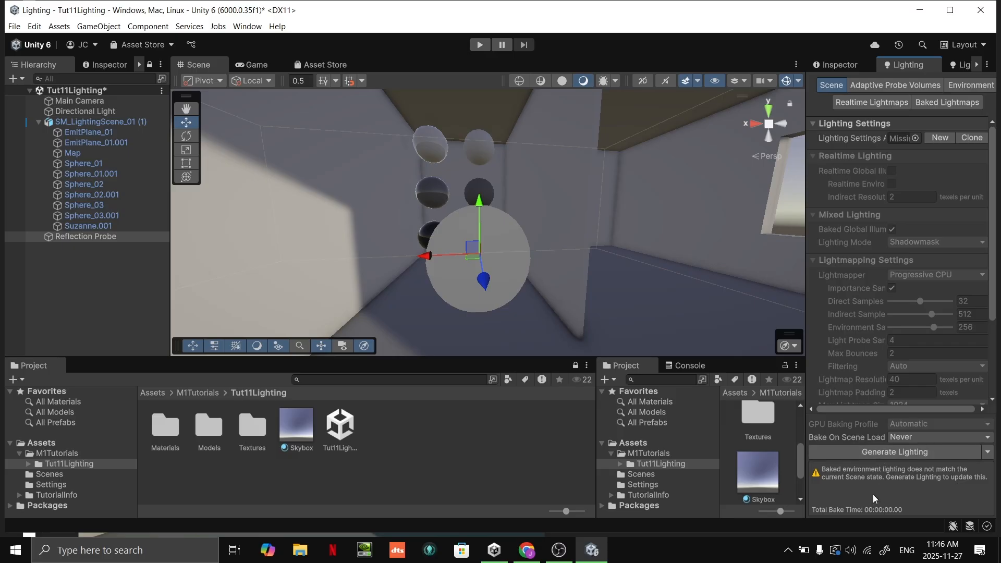
Widen the settings area and review the Reflection Probe's properties and its placement in the room
drag(806, 150, 766, 150)
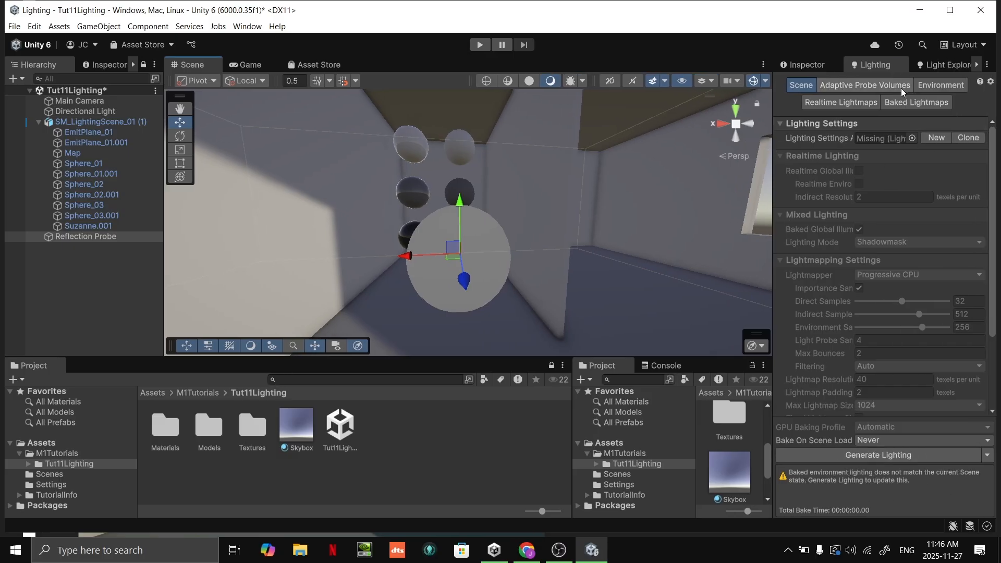
click(811, 65)
scroll(627, 233, down, 10)
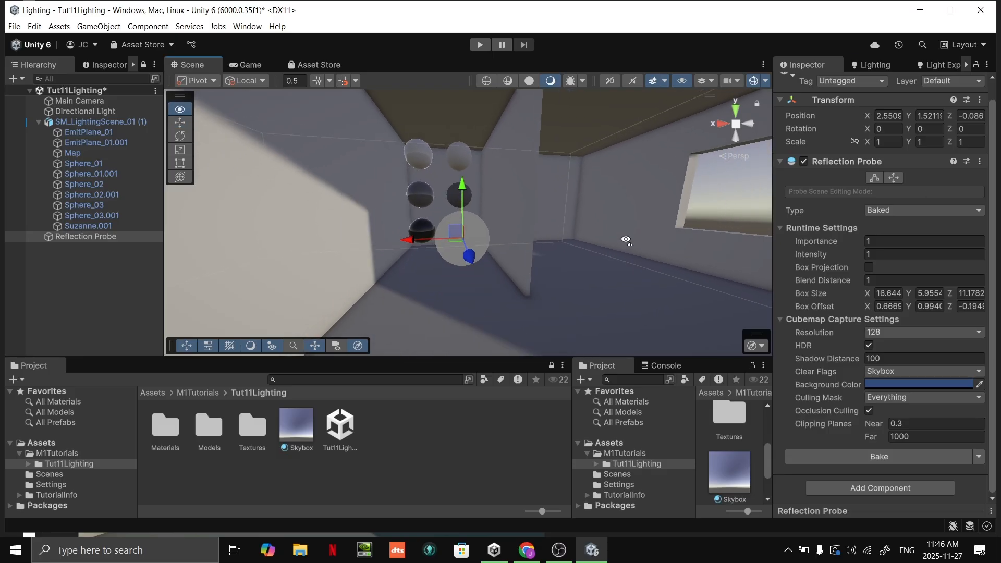
click(659, 133)
mouse_move(628, 180)
right_down()
mouse_move(610, 187)
mouse_move(638, 174)
right_up()
key(w)
click(495, 298)
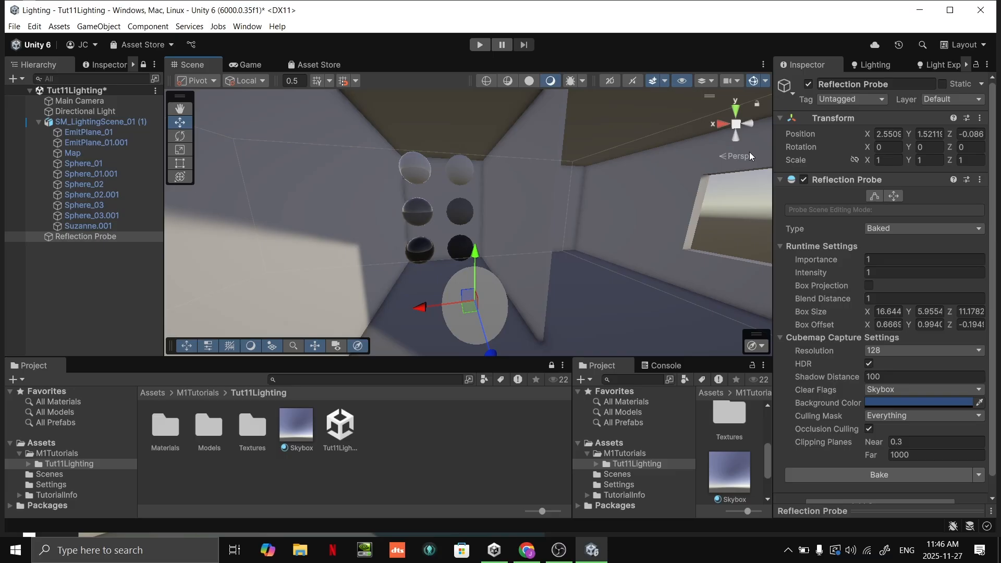
Create a new lighting settings asset for the scene, name it Lighting, and select it in the Tut11Lighting folder
click(880, 67)
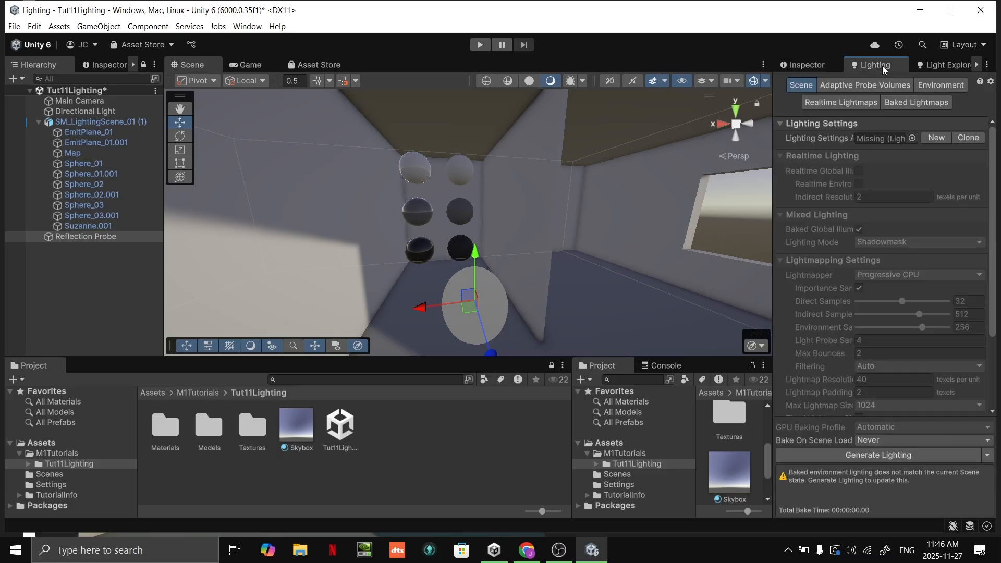
click(937, 138)
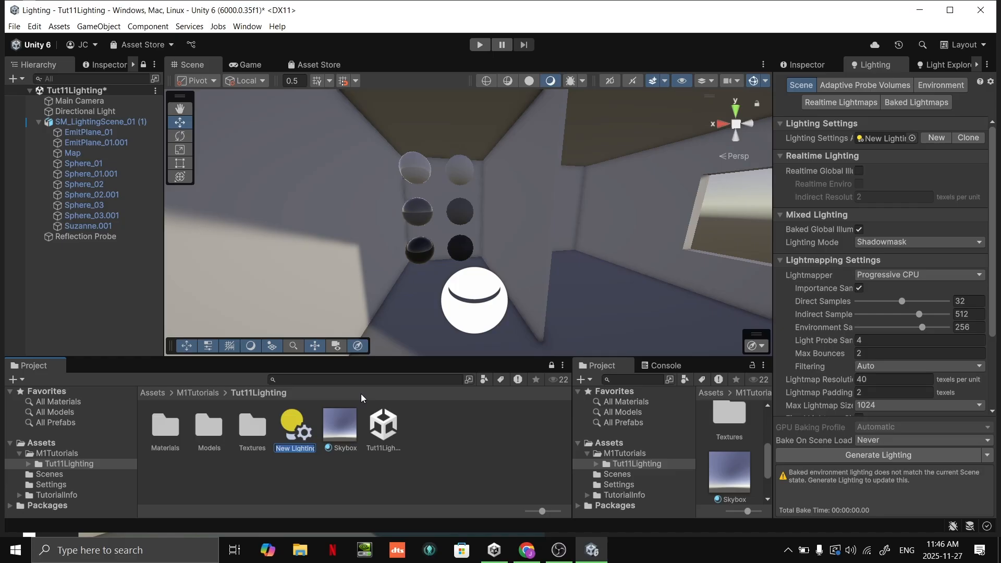
text(Lighting)
key(Return)
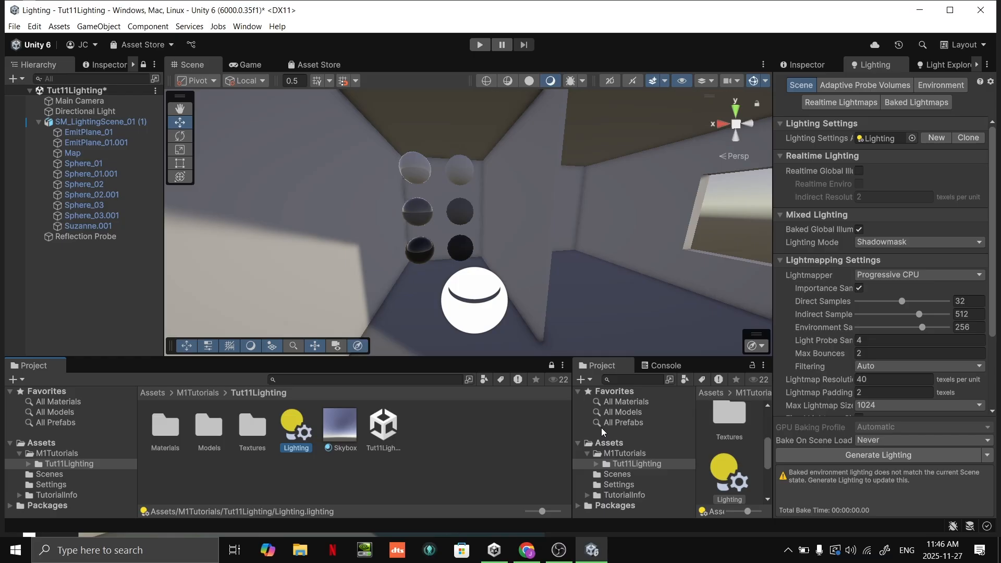
click(334, 495)
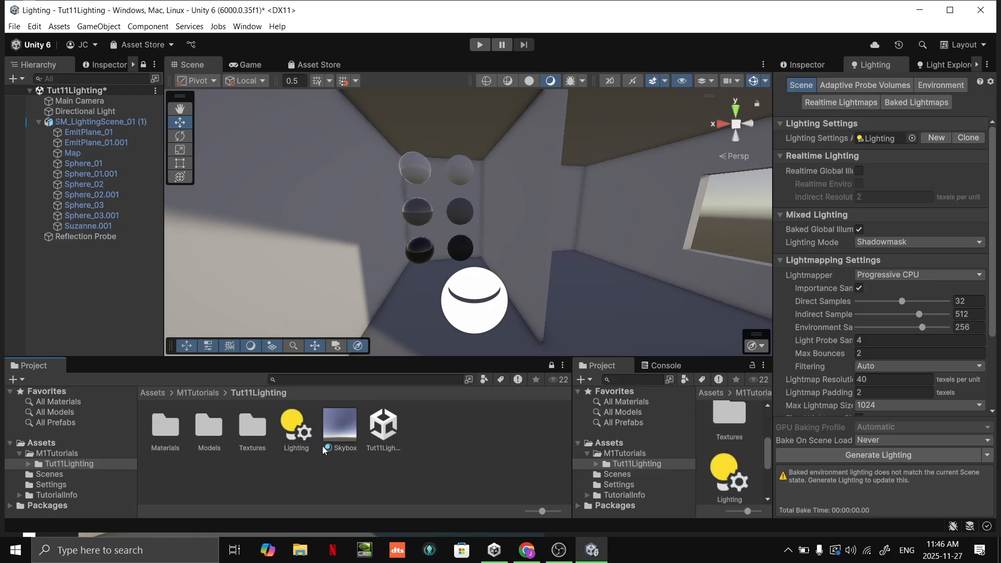
click(302, 429)
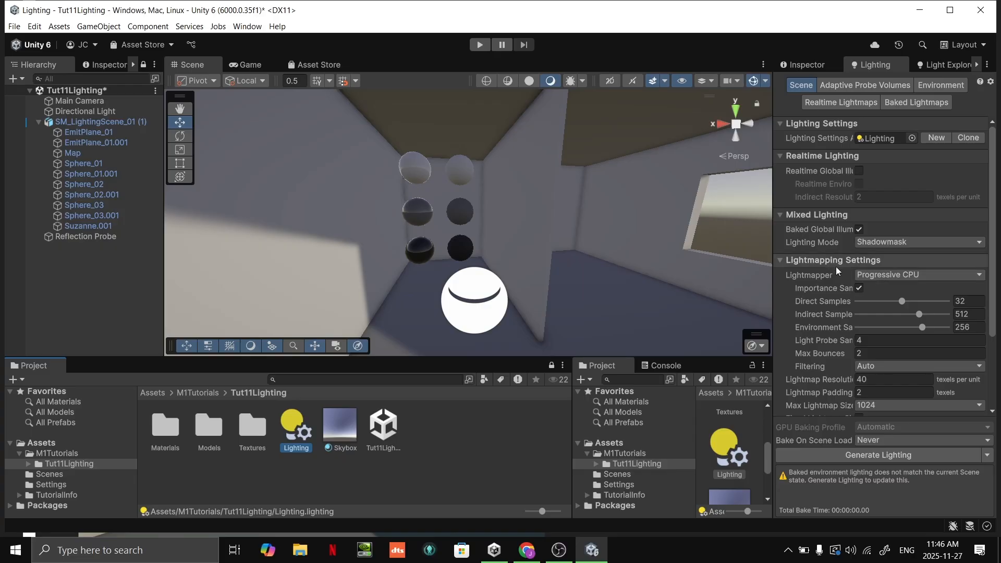
Set the Lightmapper to Progressive GPU and enable Realtime Global Illumination in the lighting settings
click(870, 276)
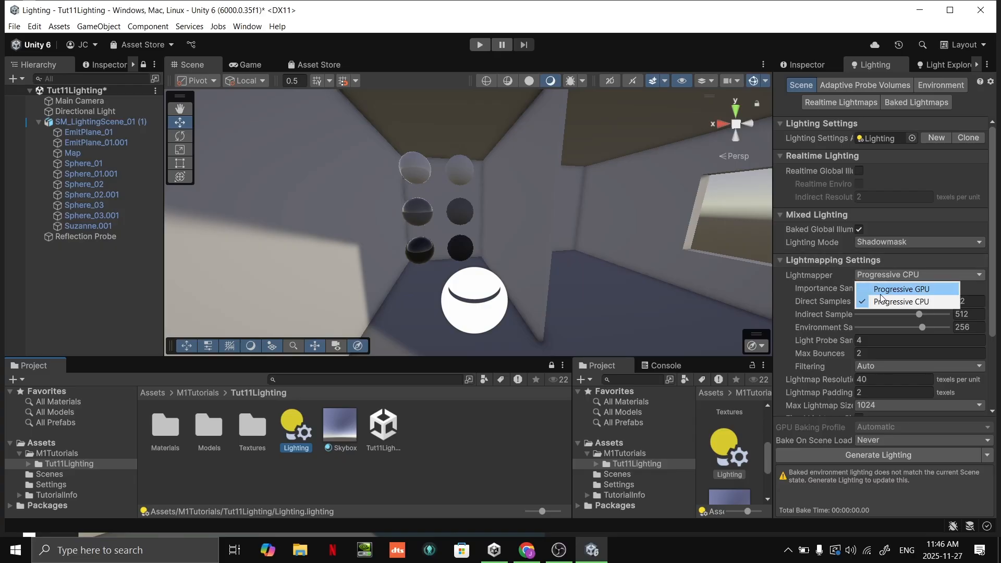
click(884, 291)
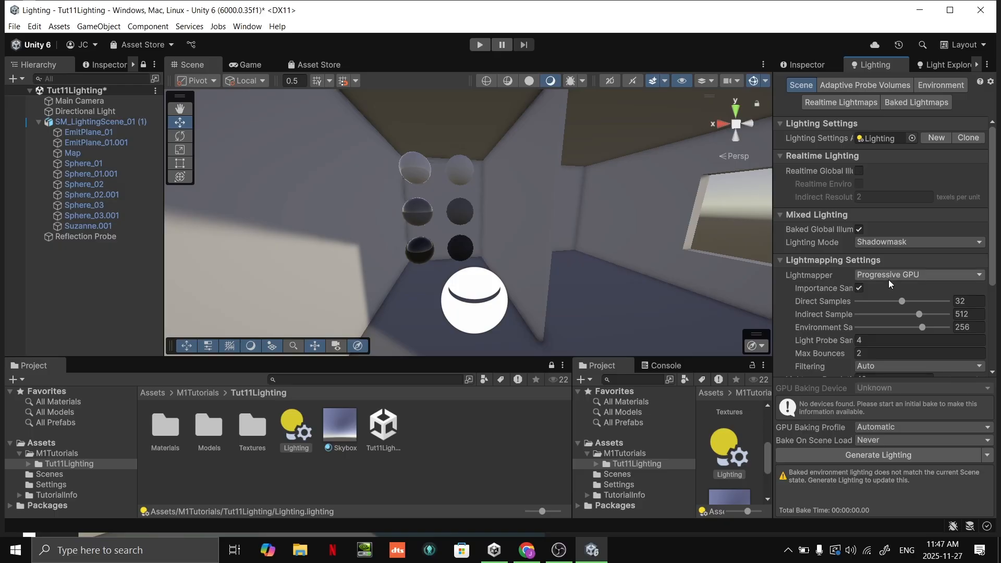
scroll(889, 288, down, 3)
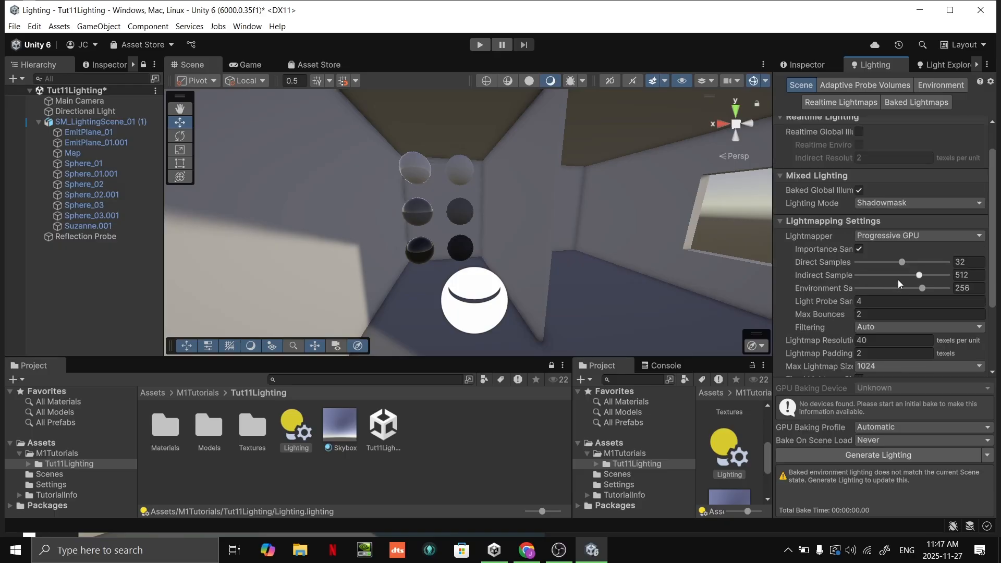
scroll(878, 243, up, 3)
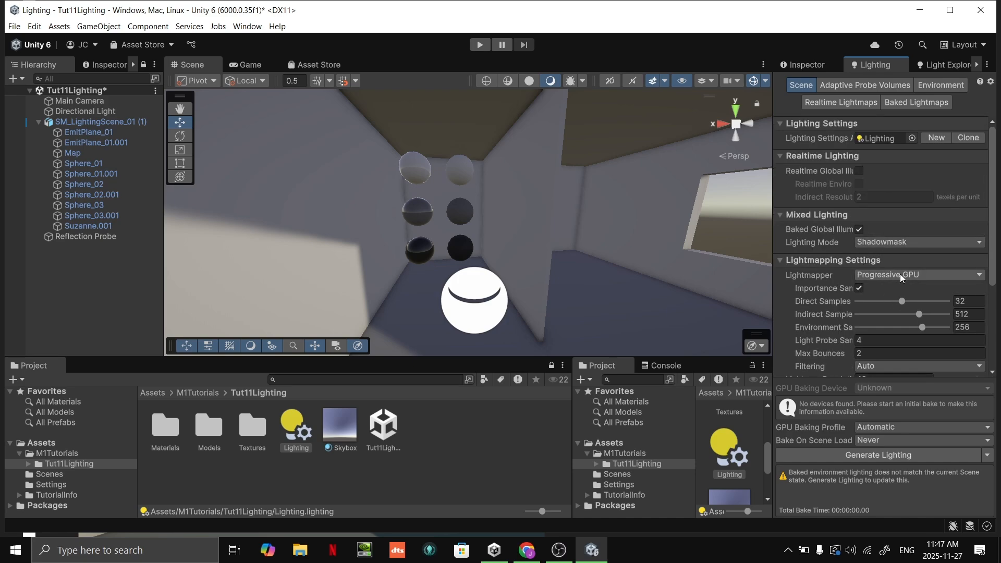
click(859, 171)
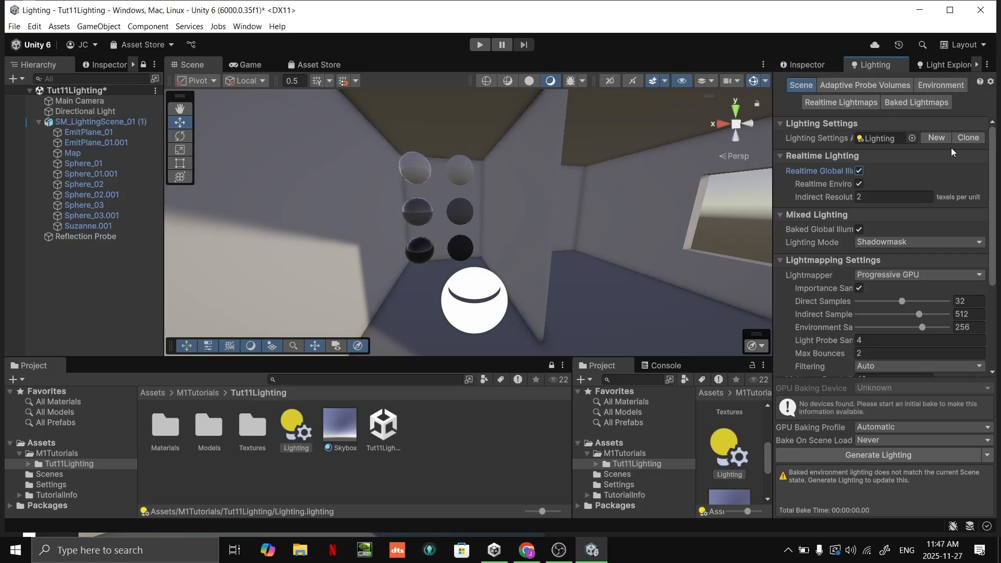
Select the Reflection Probe, keep it at its original position, and bake it
click(501, 285)
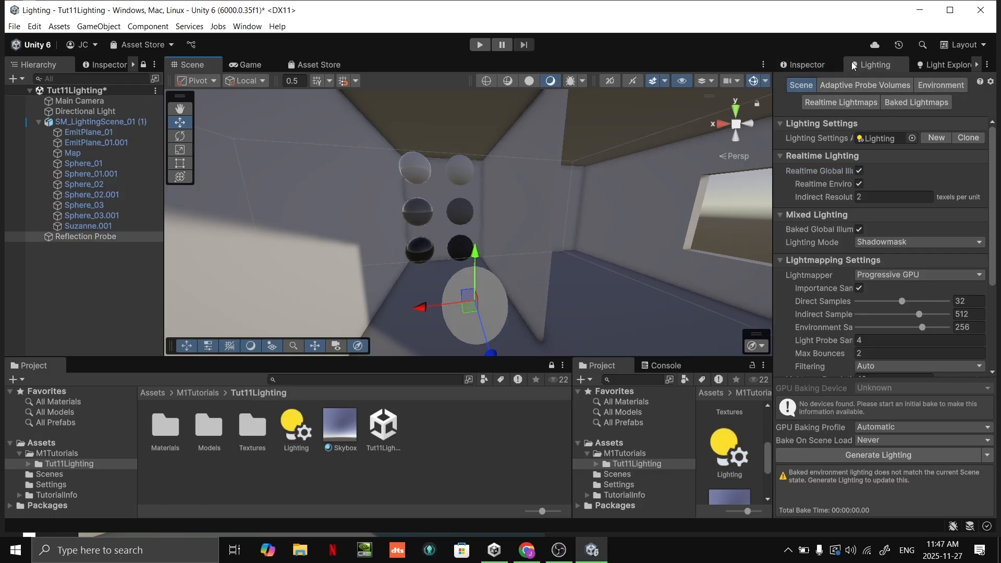
click(806, 63)
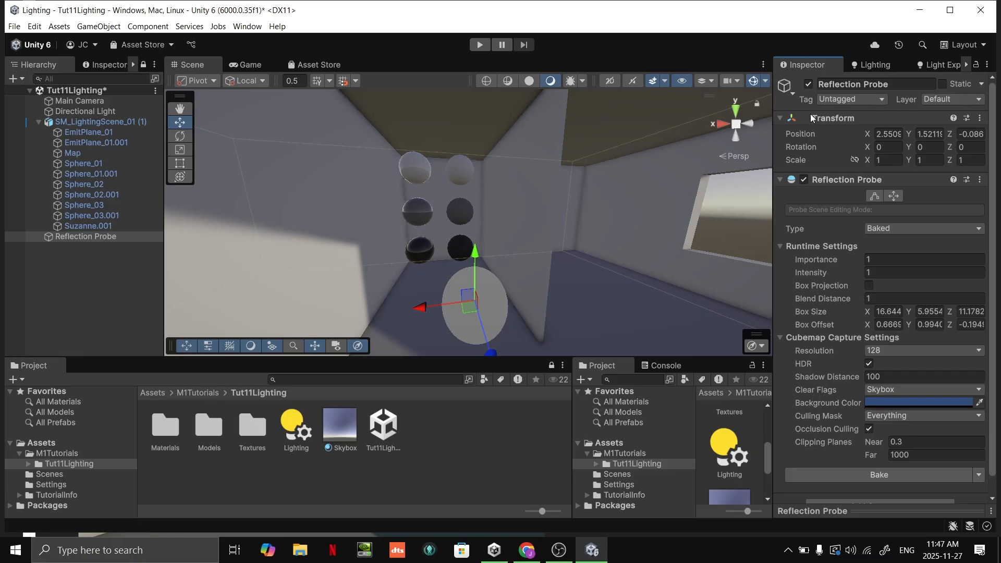
drag(470, 308, 498, 231)
key(ctrl+z)
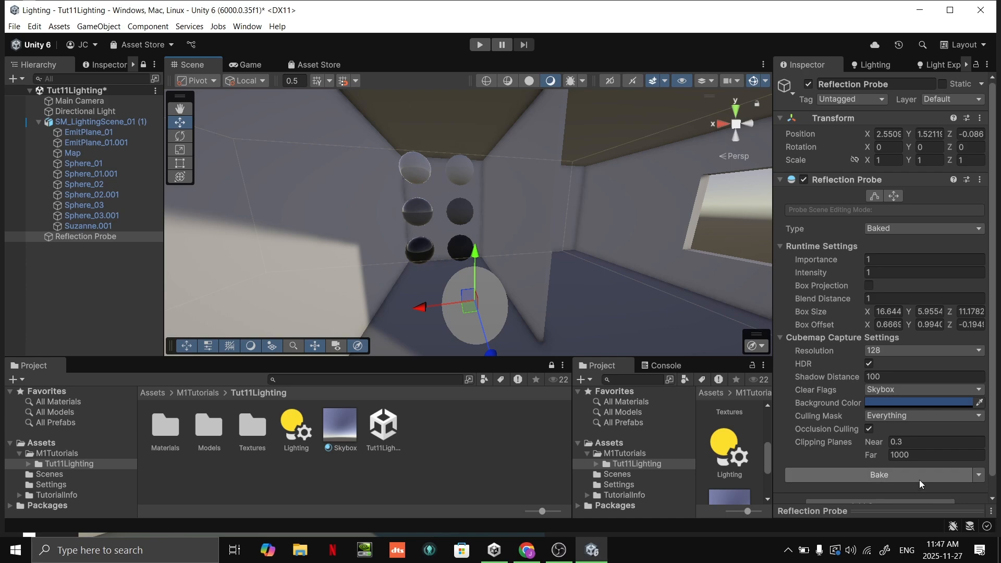
click(900, 474)
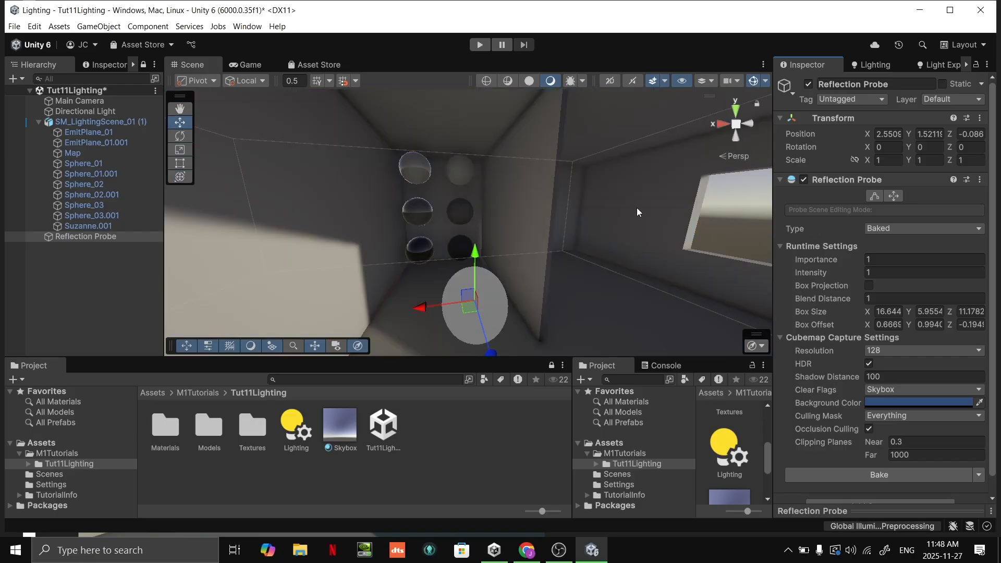
Look over the room's baked lighting and sphere reflections, and review the Reflection Probe's settings
right_click(703, 234)
right_drag(607, 229, 635, 189)
key(s)
click(688, 188)
key(w)
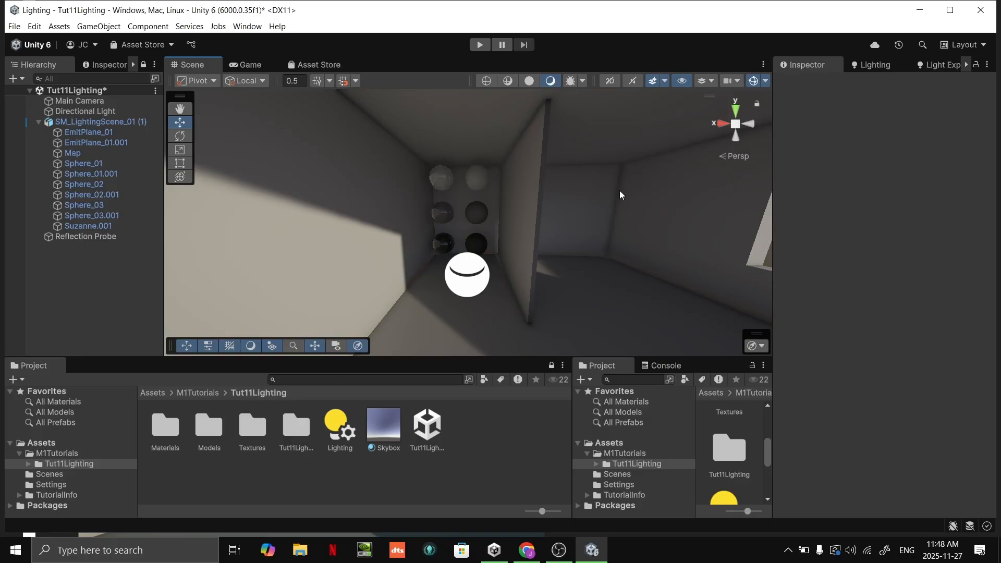
click(465, 279)
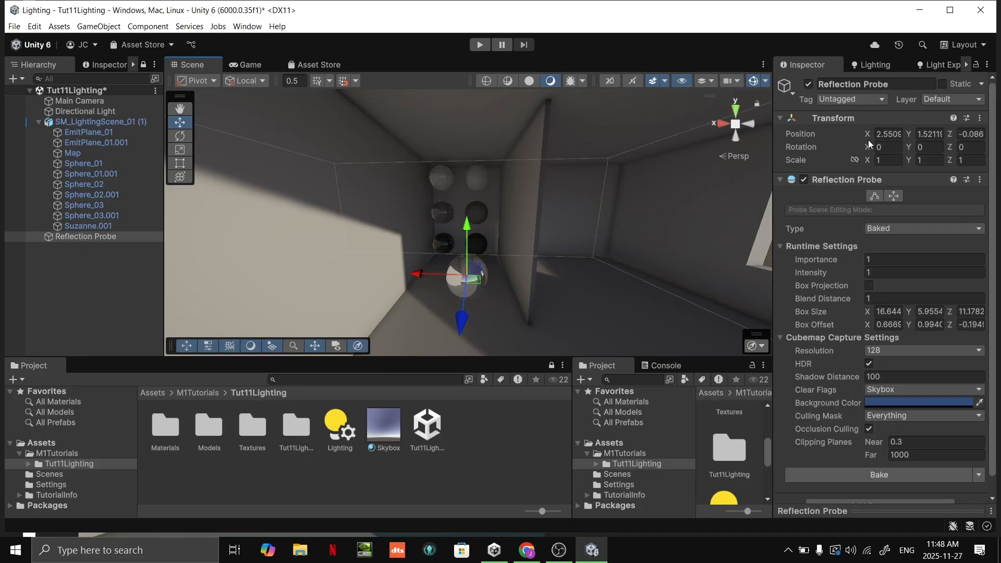
scroll(925, 224, down, 1)
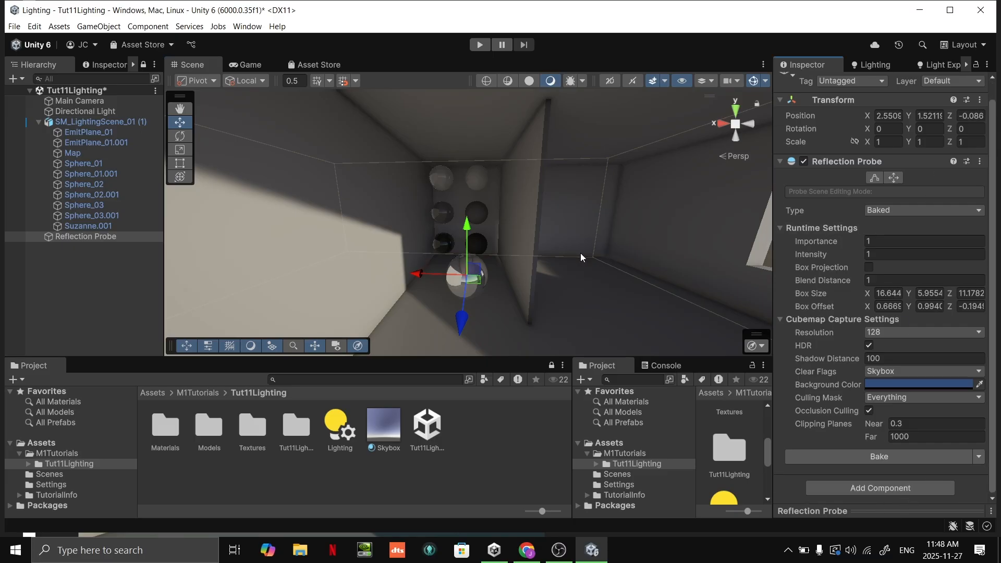
Switch to the presentation, show the Global Illumination & Realtime vs Baked Lighting slide, and return to Unity
key(alt+Tab)
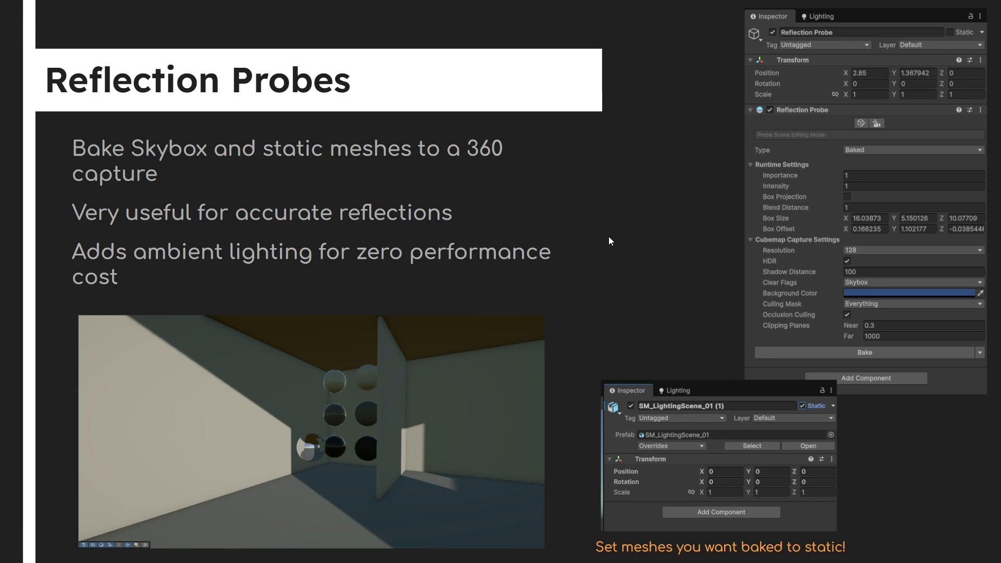
key(Right)
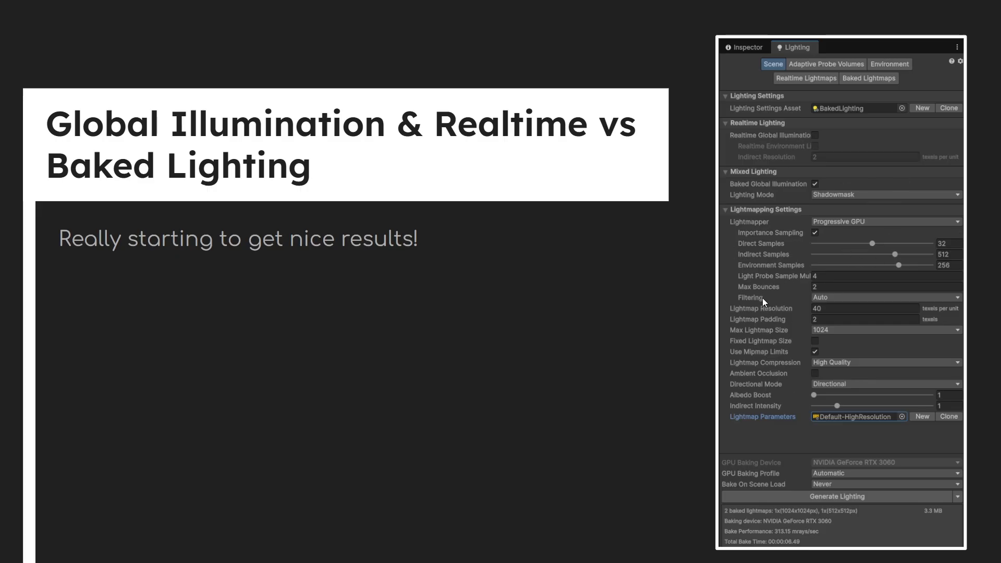
key(alt+Tab)
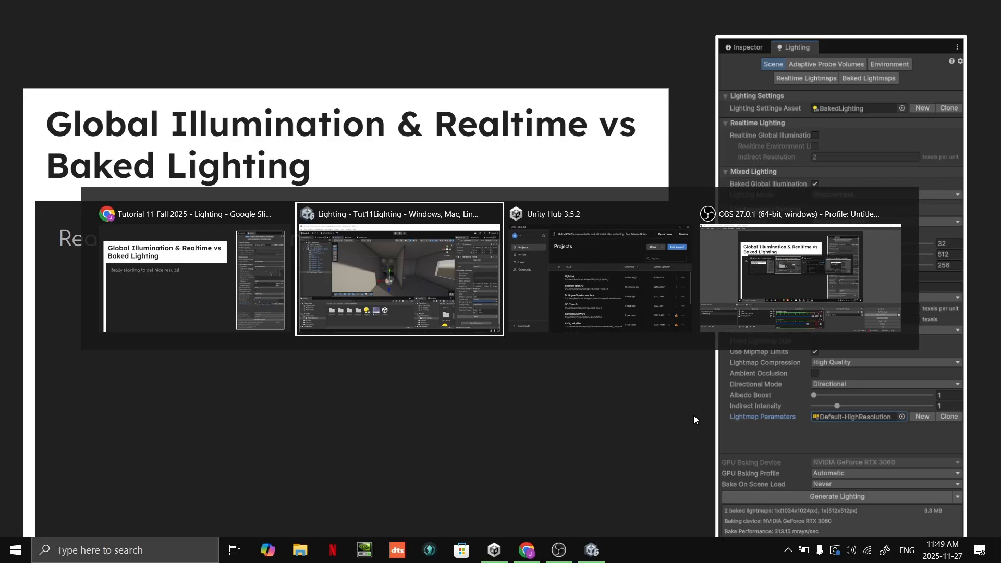
click(466, 307)
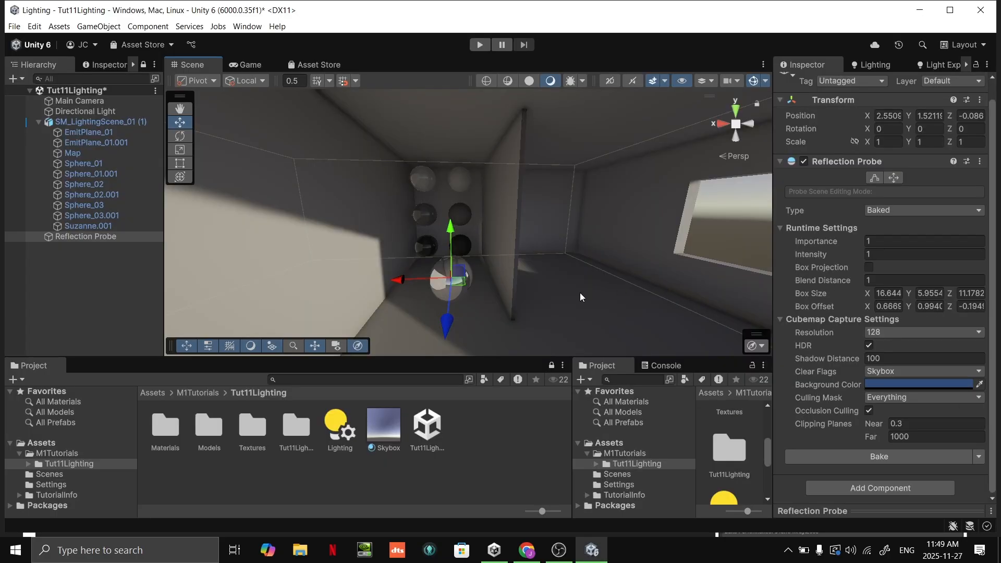
Keep the Lightmapper at Progressive GPU and set the scene's Lightmap Parameters to Default-HighResolution
scroll(620, 287, down, 5)
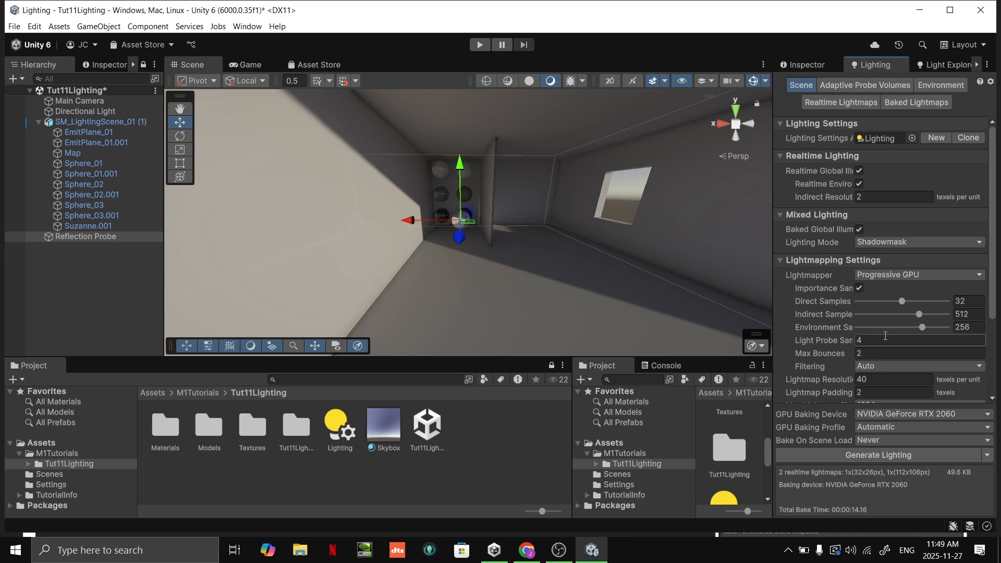
scroll(867, 321, down, 3)
click(905, 237)
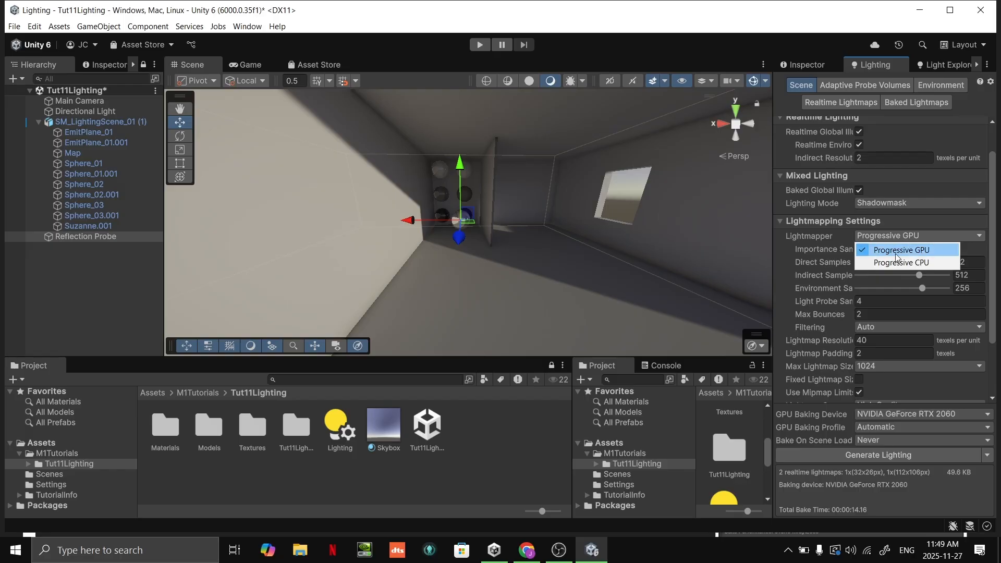
scroll(852, 220, up, 3)
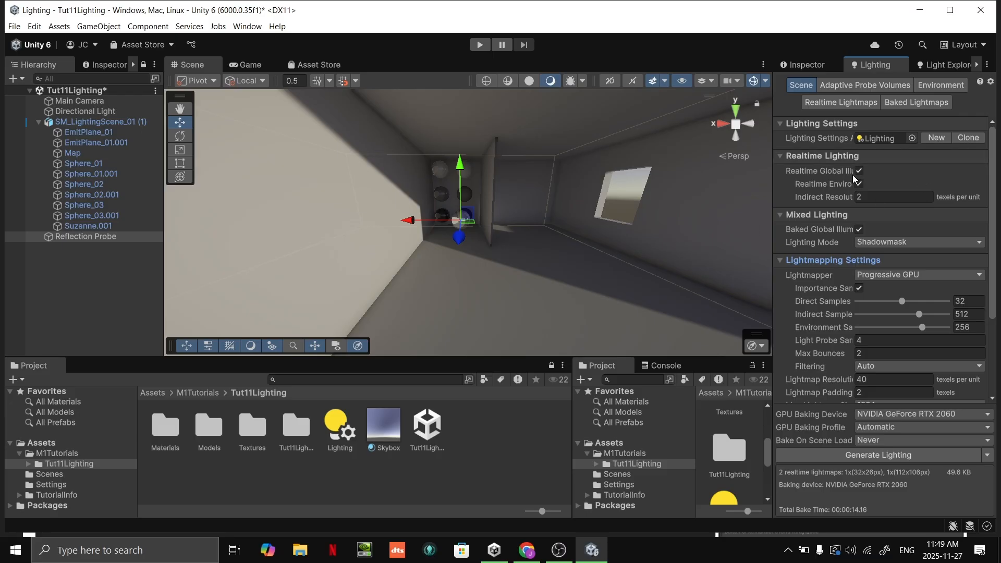
scroll(938, 365, down, 5)
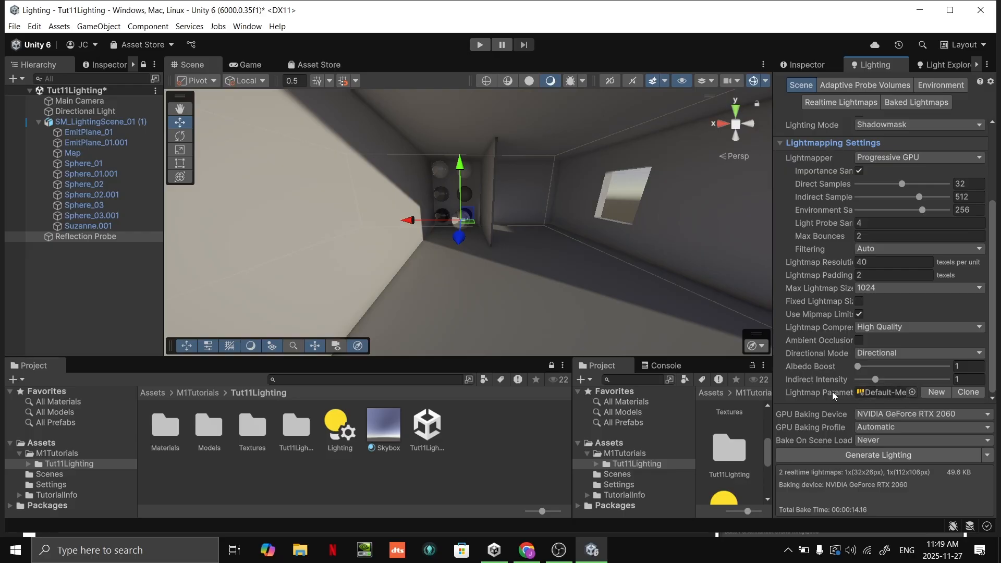
click(912, 393)
click(913, 339)
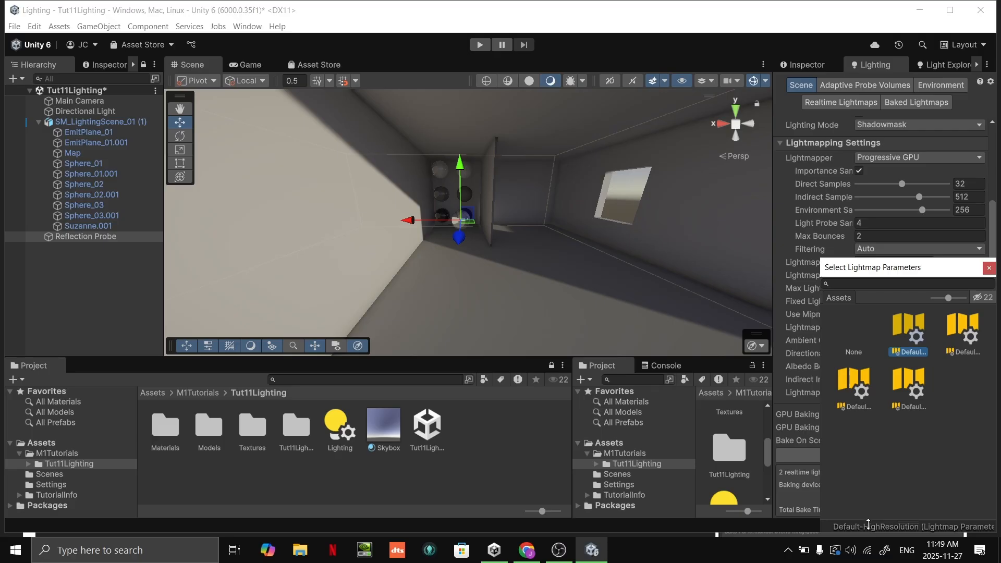
double_click(912, 333)
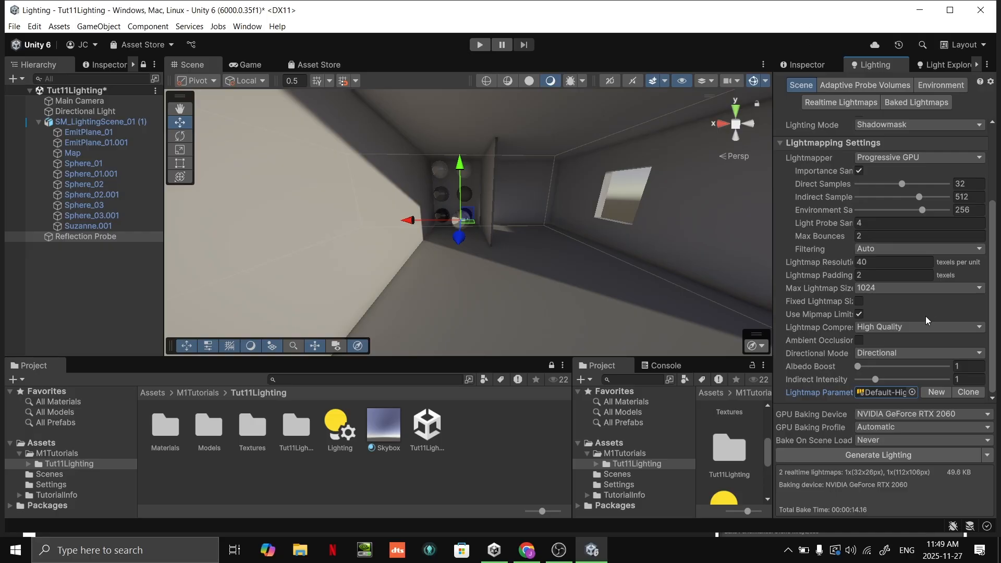
Generate the lighting for the scene with the current lightmapping settings and check the bake's progress
scroll(938, 294, up, 5)
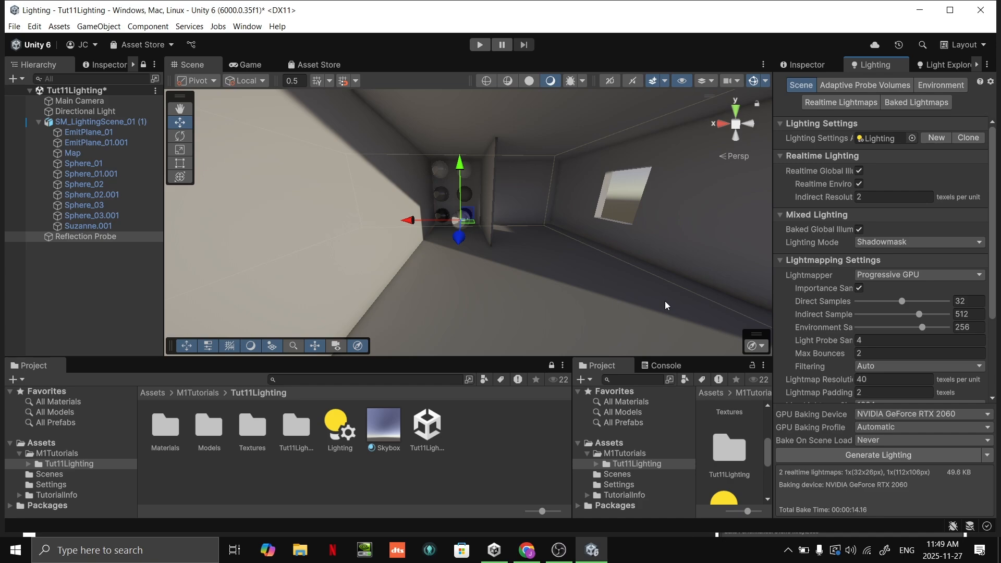
scroll(886, 379, down, 5)
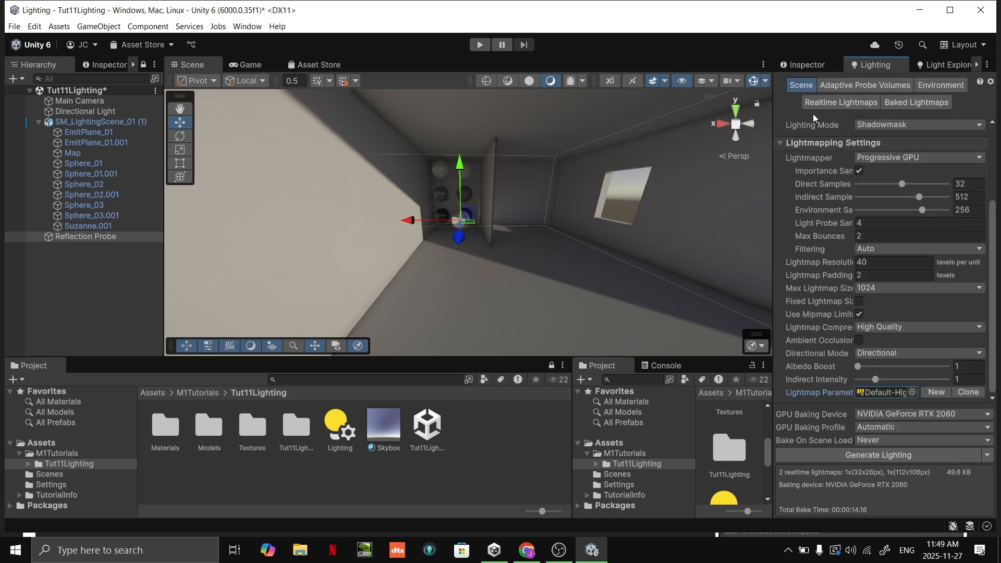
click(908, 455)
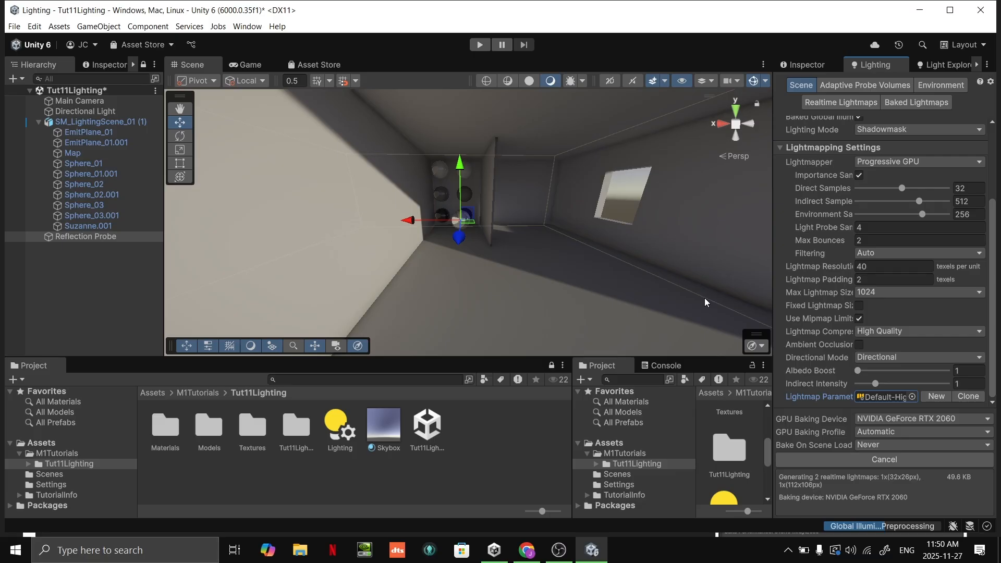
right_drag(578, 278, 644, 146)
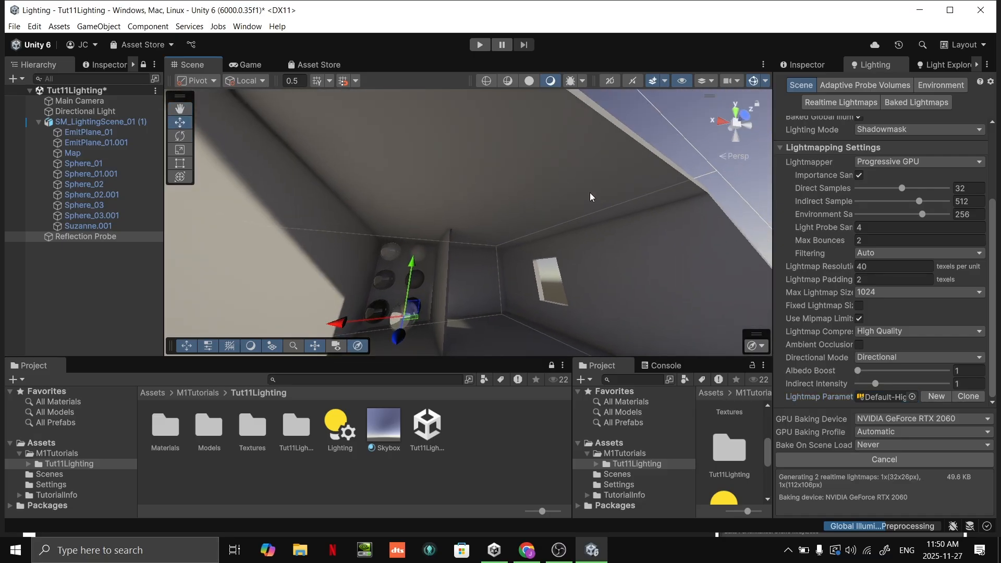
right_drag(480, 203, 362, 306)
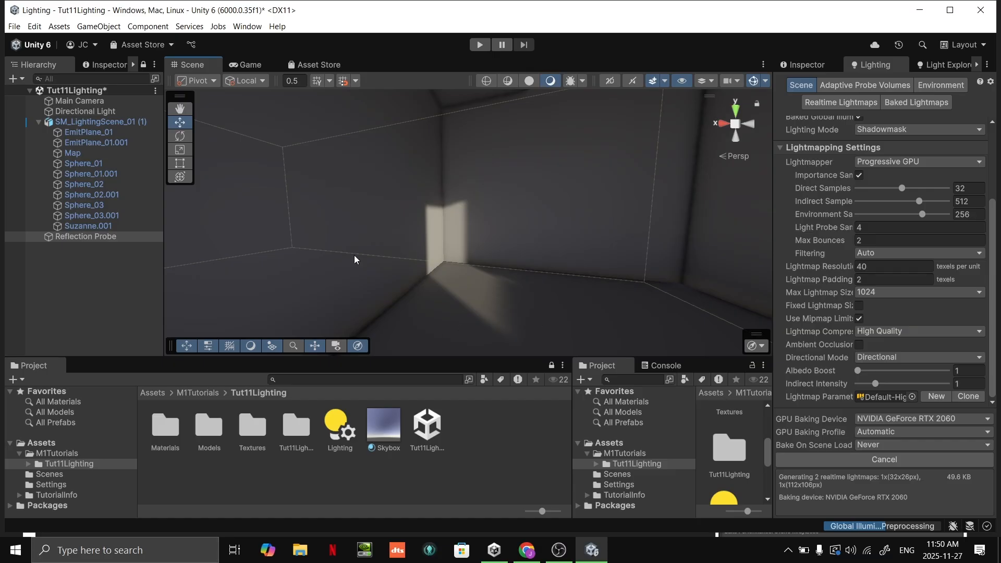
right_drag(537, 280, 495, 261)
mouse_move(905, 531)
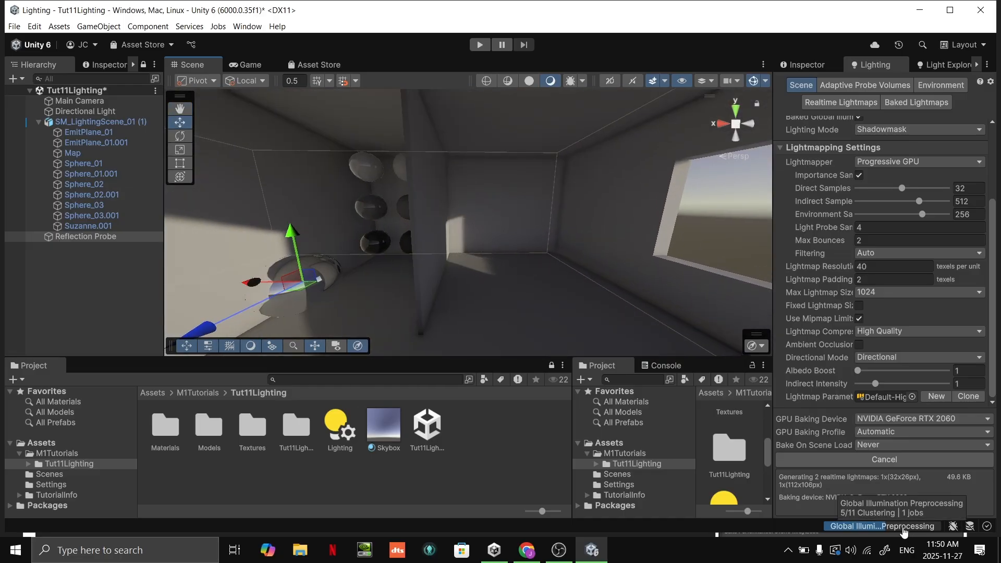
Inspect the two rooms from outside and inside while the lighting is baking
key(f)
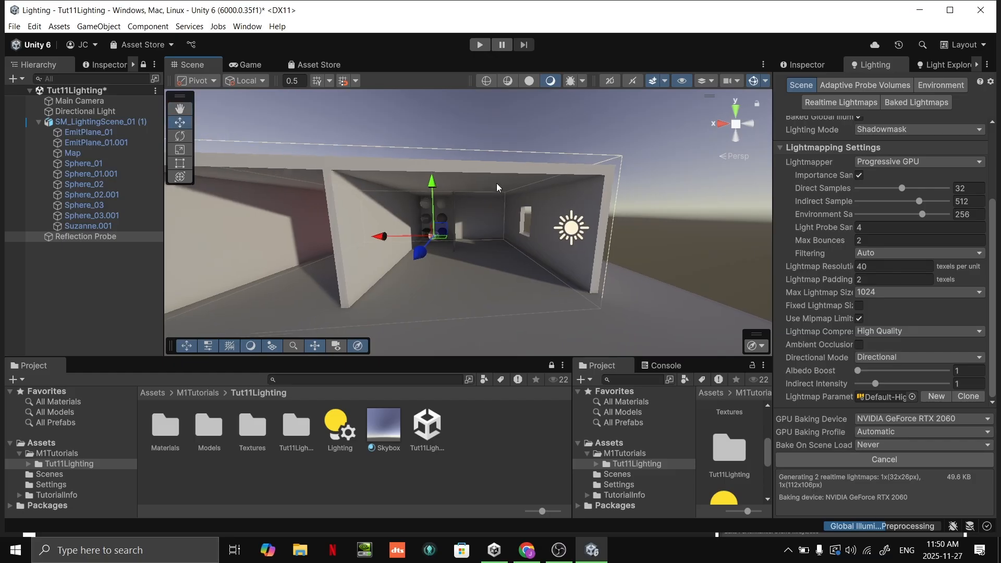
right_drag(591, 135, 565, 153)
key(s)
key(w)
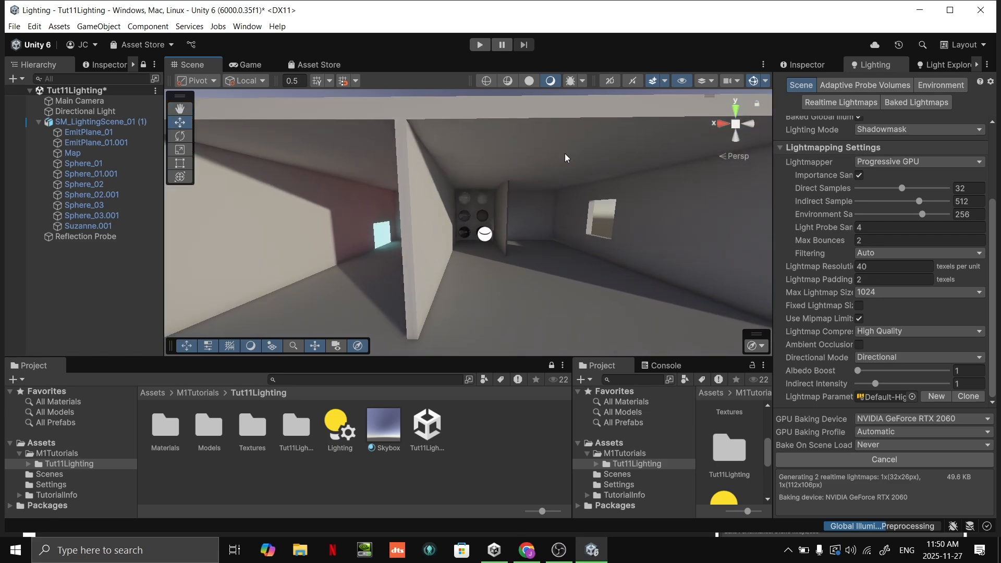
key(a)
right_drag(412, 251, 472, 246)
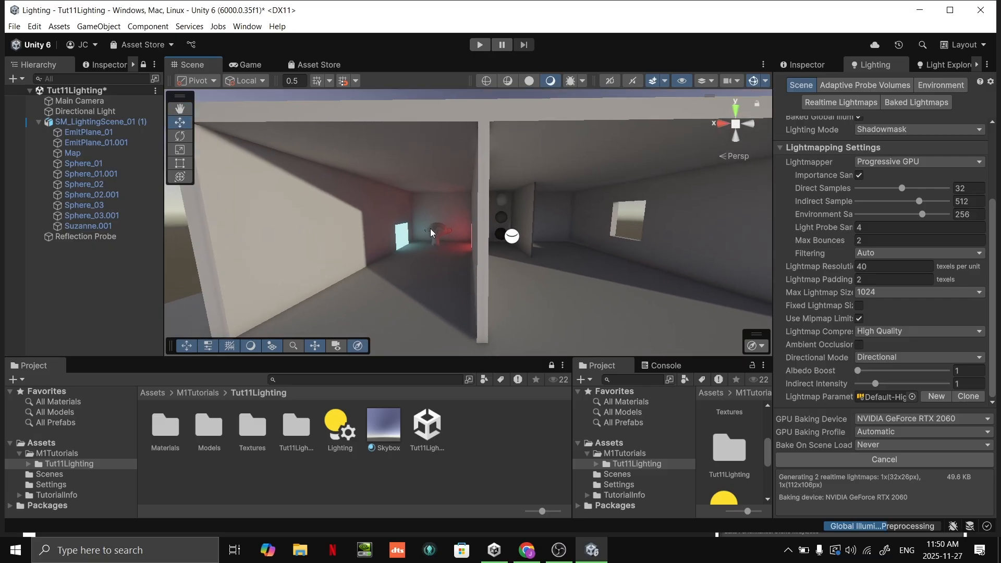
key(w)
right_drag(507, 209, 458, 259)
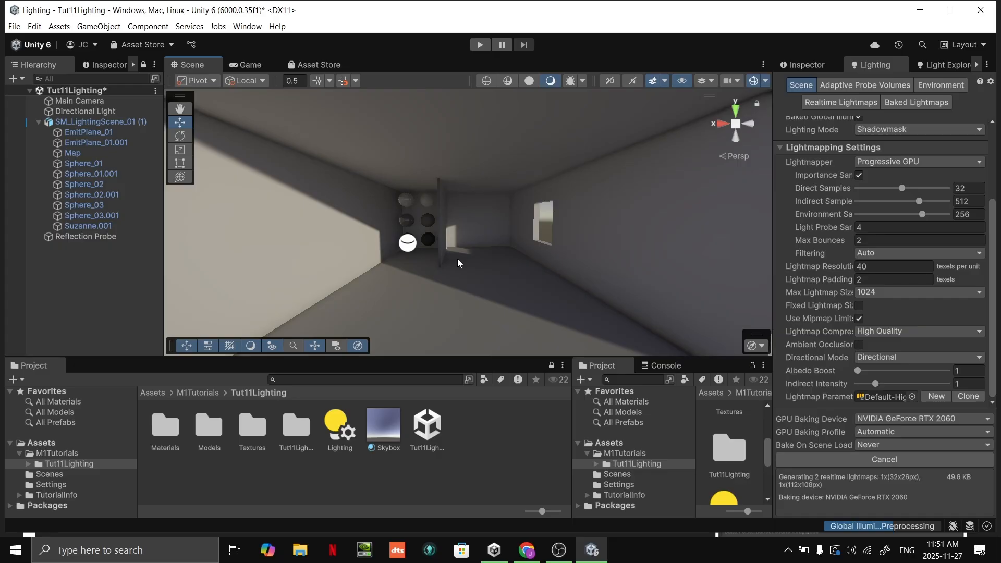
Maximize the Unity window and the Scene view, and examine the generated lighting around the spheres and dividing wall
click(959, 11)
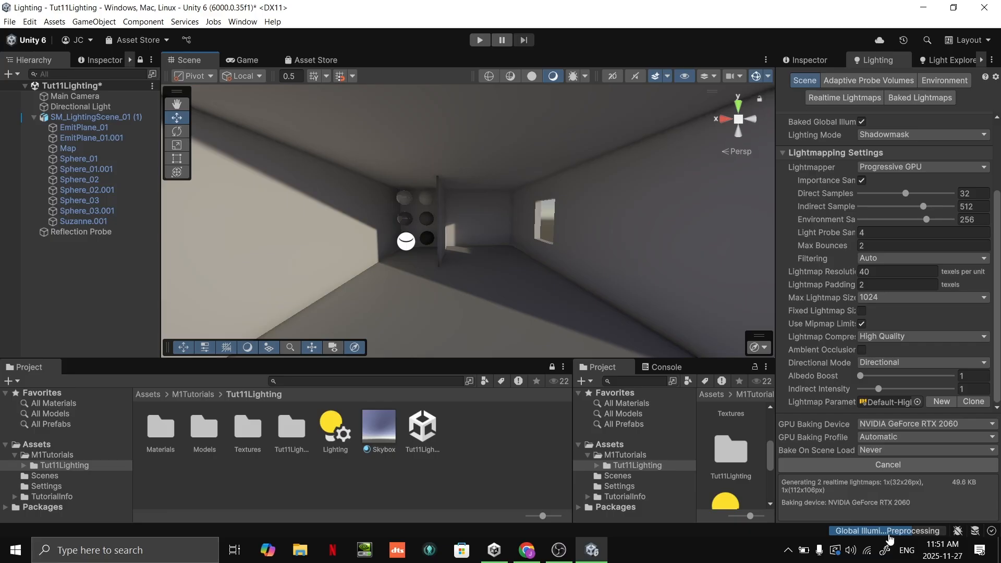
mouse_move(889, 540)
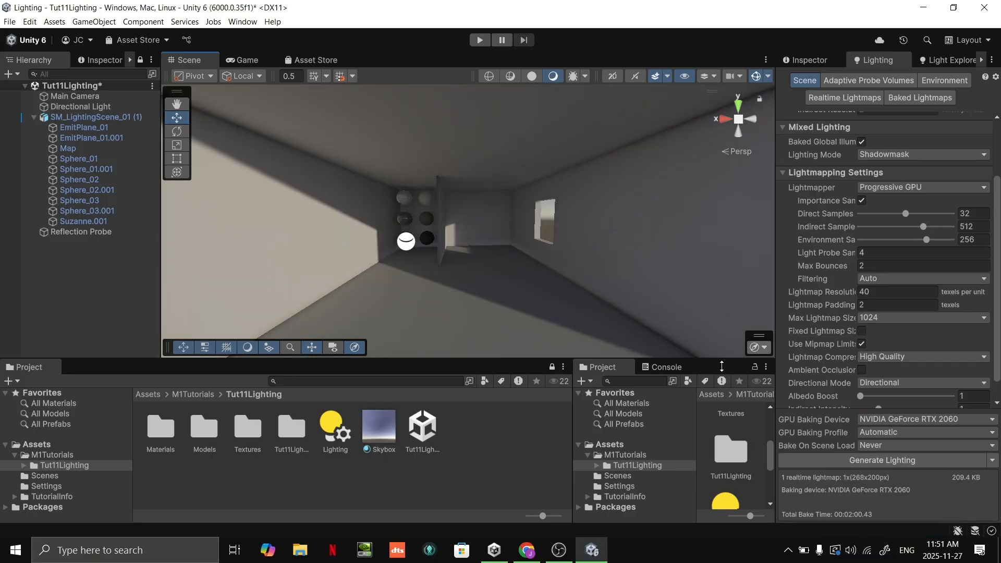
key(shift+space)
key(s)
right_drag(562, 235, 640, 311)
key(w)
key(s)
key(w)
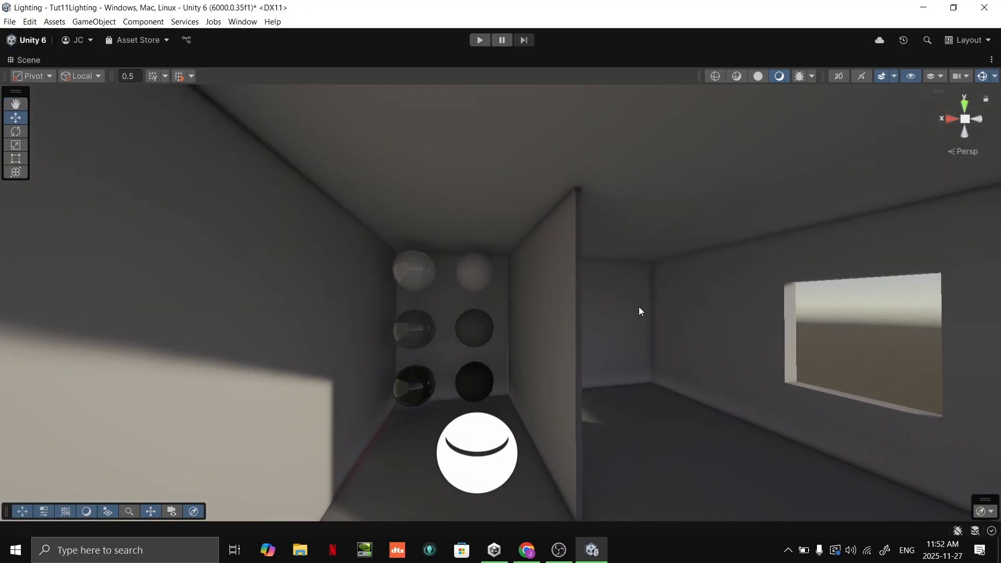
right_drag(641, 311, 606, 315)
Switch to the presentation, show the Reflection Probes slide for comparison, and return to Unity
key(alt+Tab)
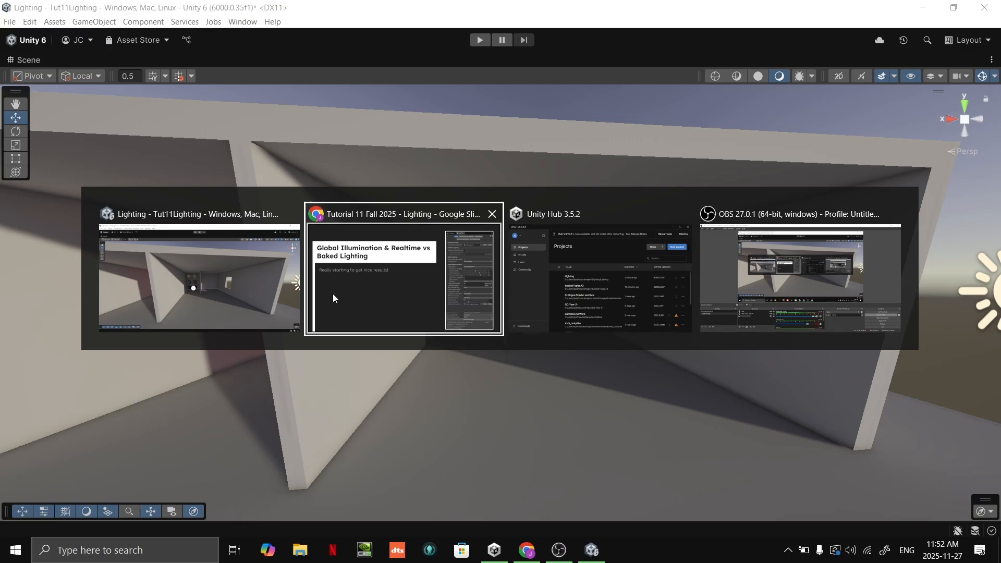
click(369, 289)
click(369, 289)
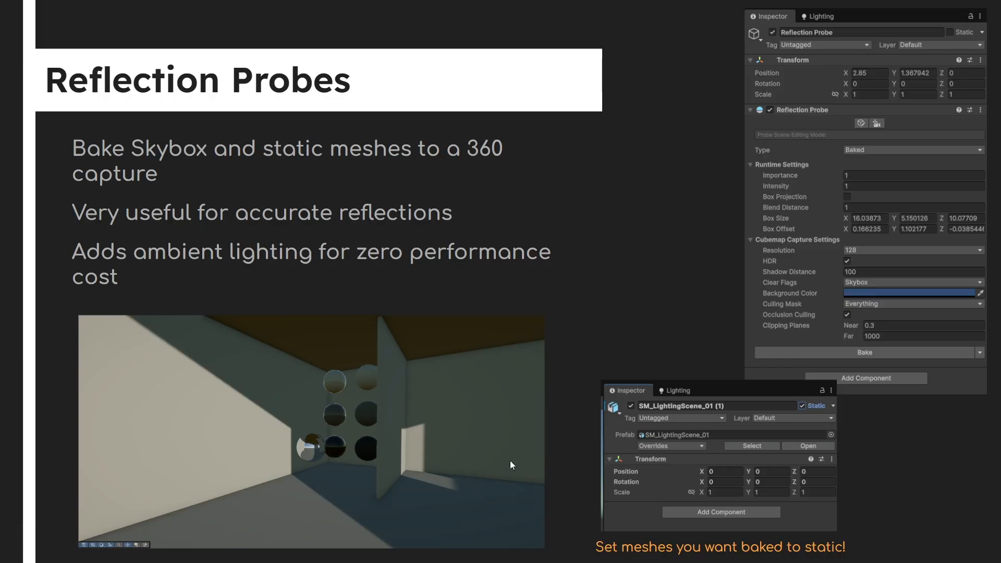
key(alt+Tab)
Examine the lighting in the sunlit corner, along the ceiling, and around the monkey head between the emissive planes
right_drag(662, 299, 496, 313)
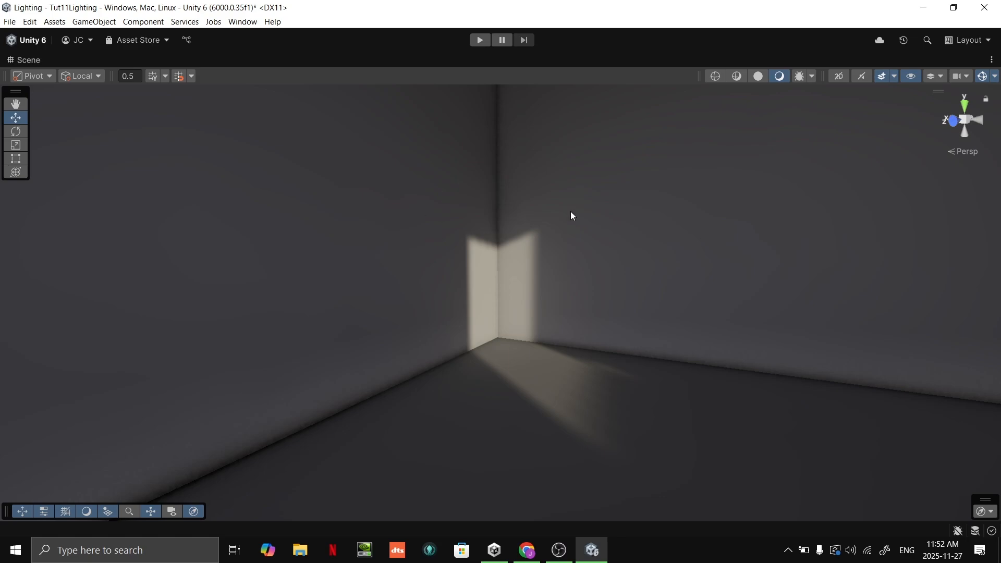
right_drag(533, 447, 374, 369)
right_drag(599, 426, 474, 243)
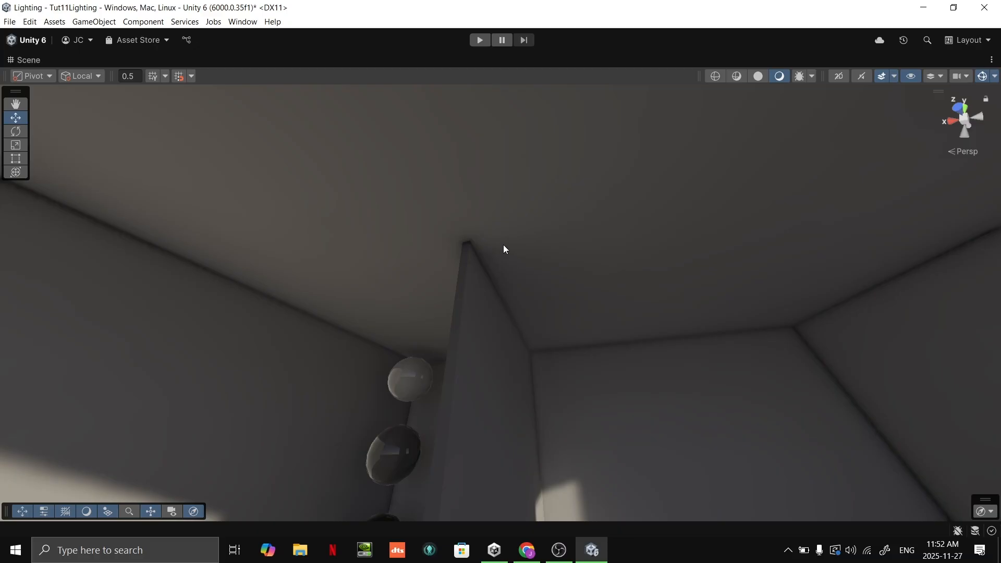
right_drag(537, 322, 538, 449)
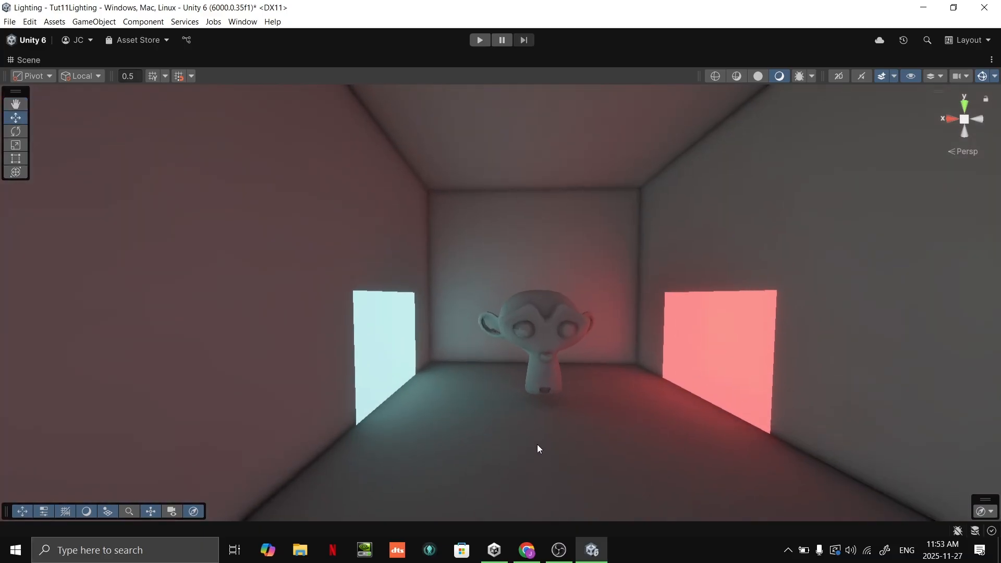
Select the red emissive plane EmitPlane_01.001, restore the full editor layout, and show its material's Emission settings
click(413, 346)
click(718, 346)
key(shift+space)
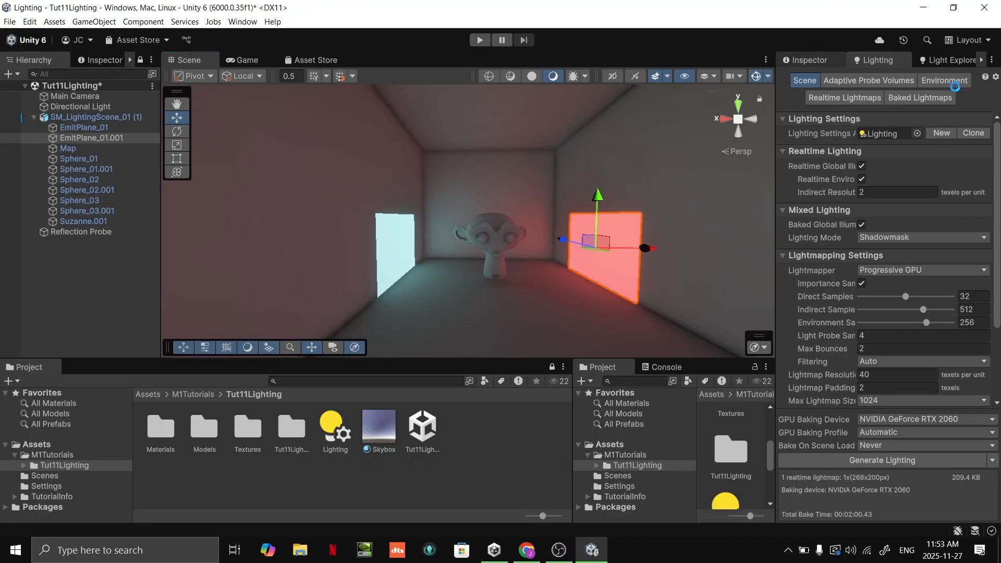
click(837, 61)
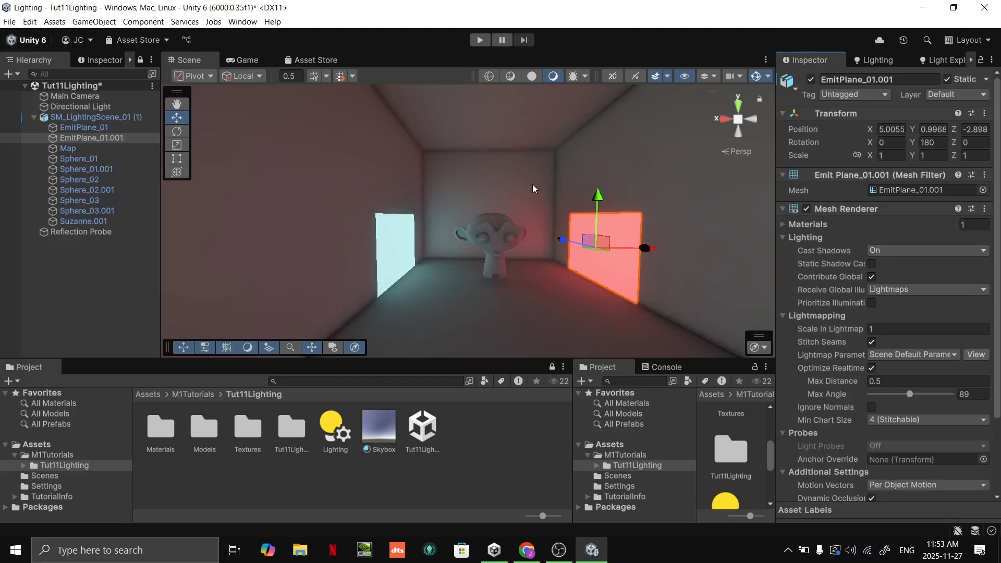
scroll(906, 369, down, 3)
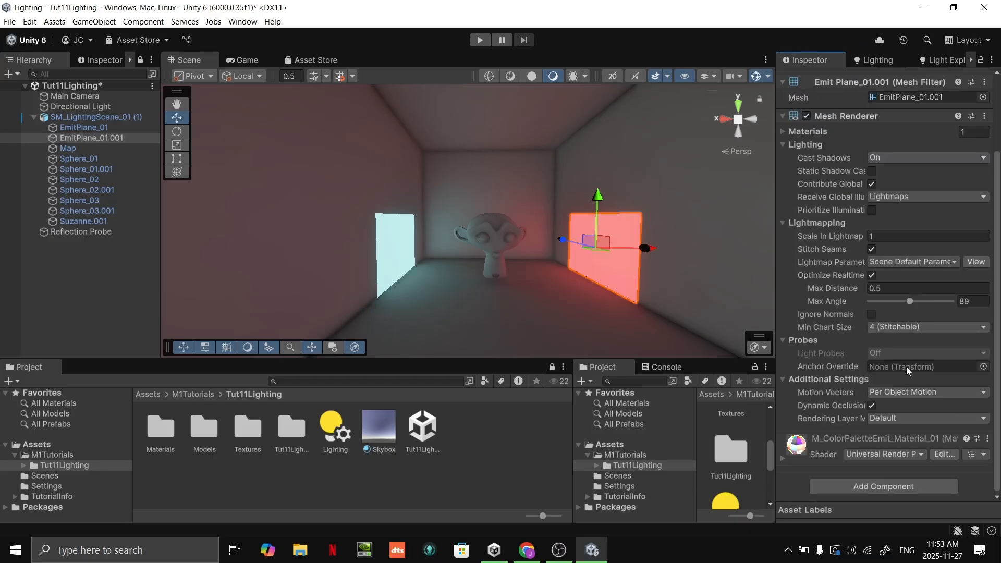
click(783, 458)
scroll(872, 416, down, 12)
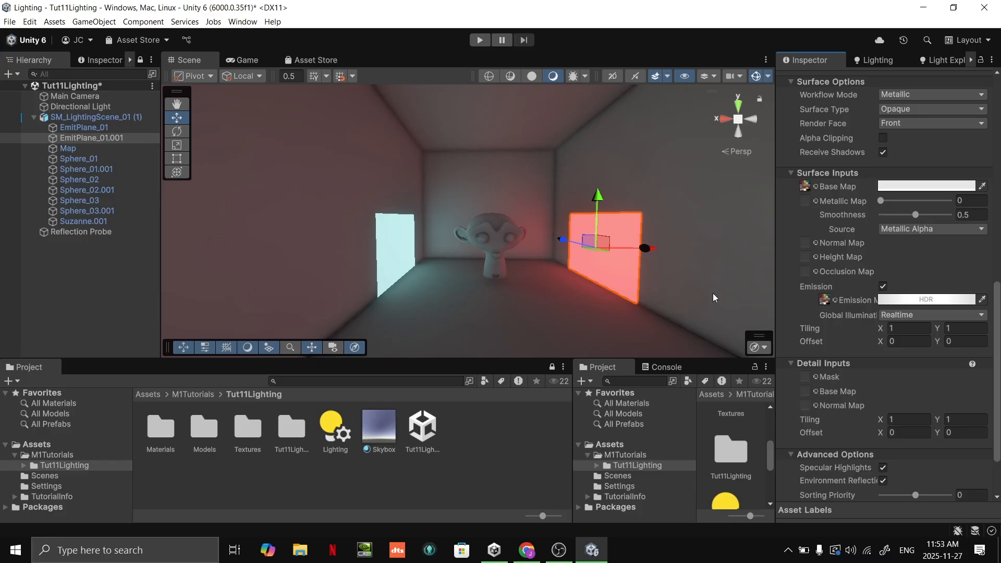
Switch to the presentation and advance to the Global Illumination & Realtime vs Baked Lighting slide
key(alt+Tab)
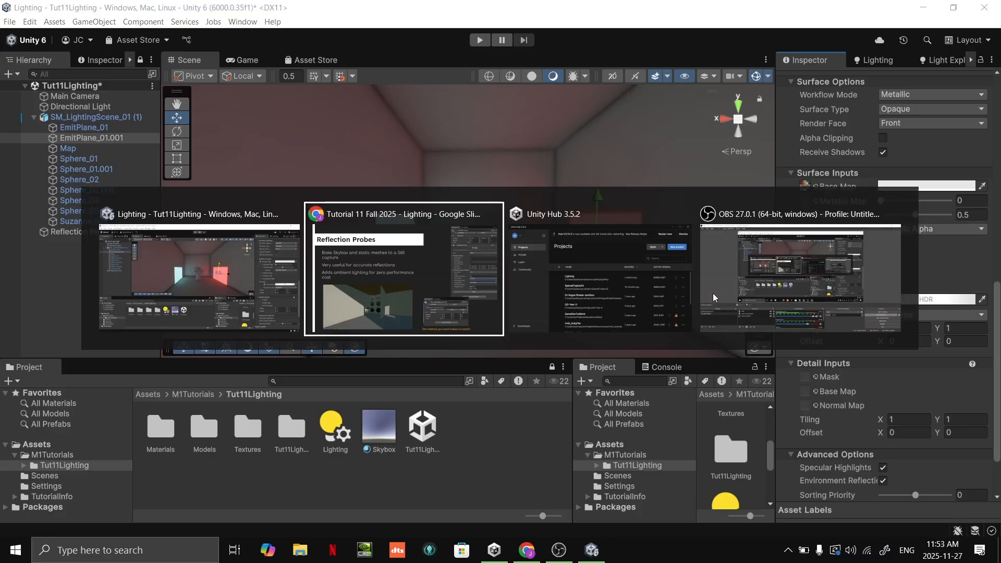
key(Right)
key(Right)
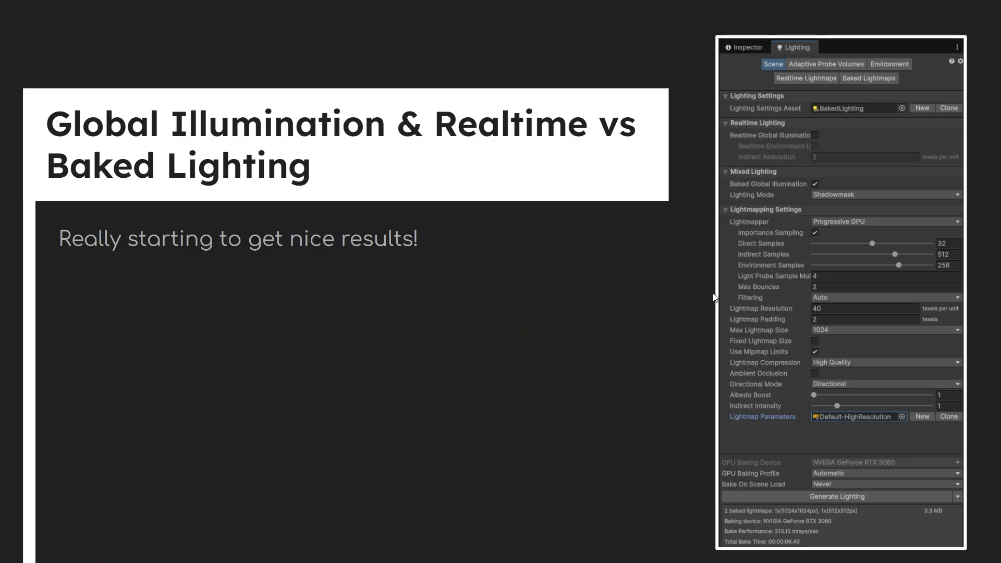
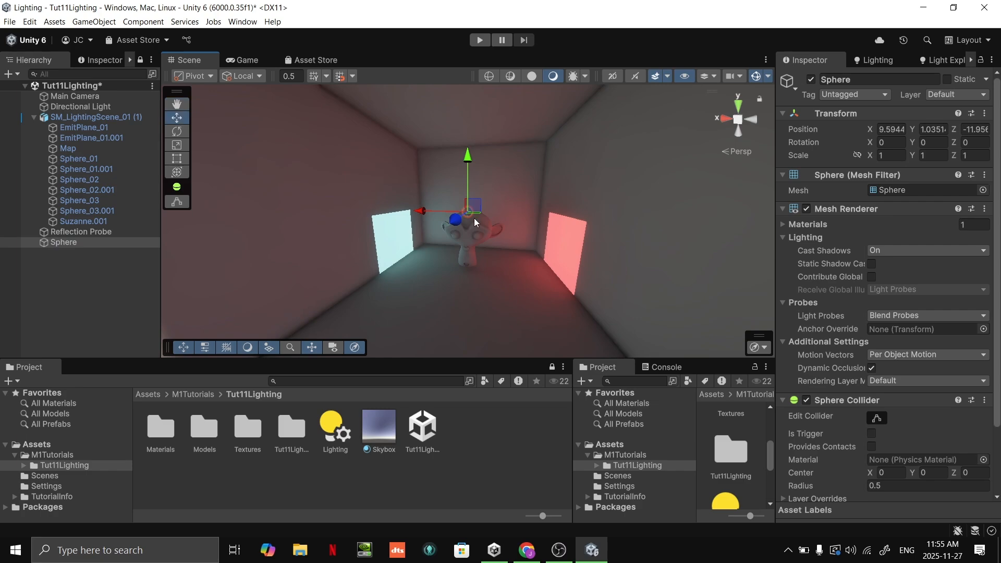
Move the sphere to about X 8.02, Y 1.33, Z -0.69 near the monkey head and apply the bright multicoloured material from the Materials folder
drag(475, 216, 493, 321)
drag(447, 230, 448, 213)
scroll(447, 213, up, 3)
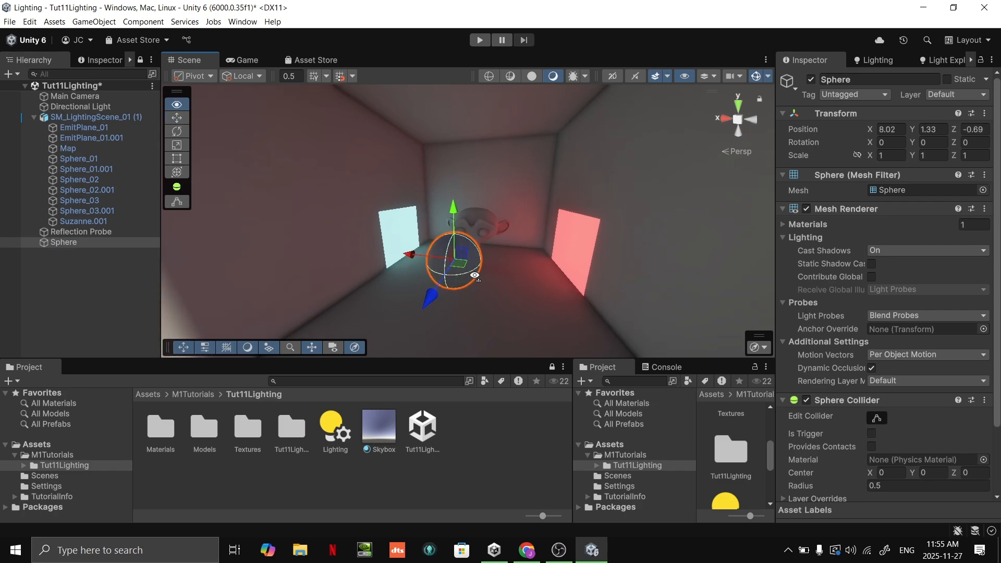
double_click(170, 441)
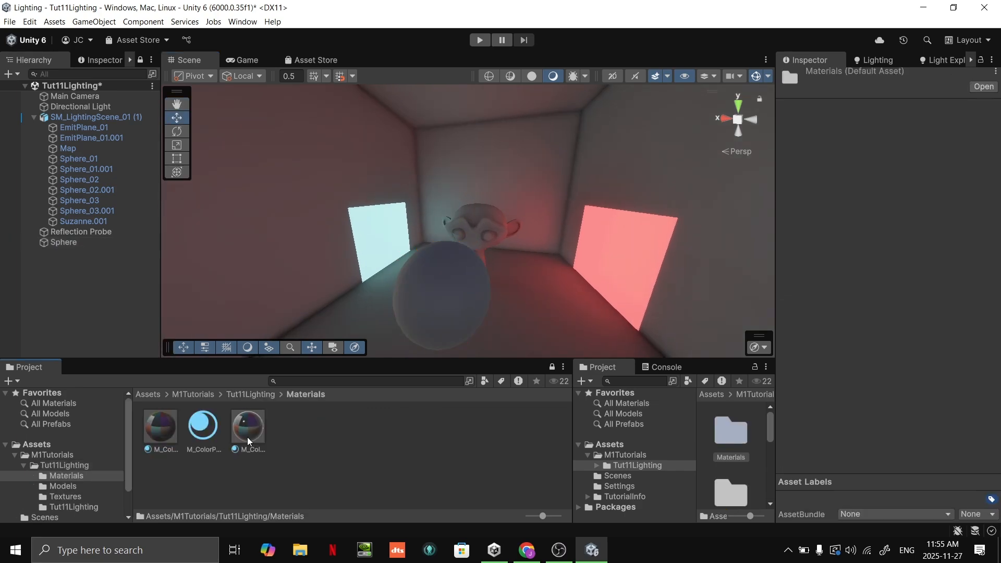
drag(203, 425, 516, 288)
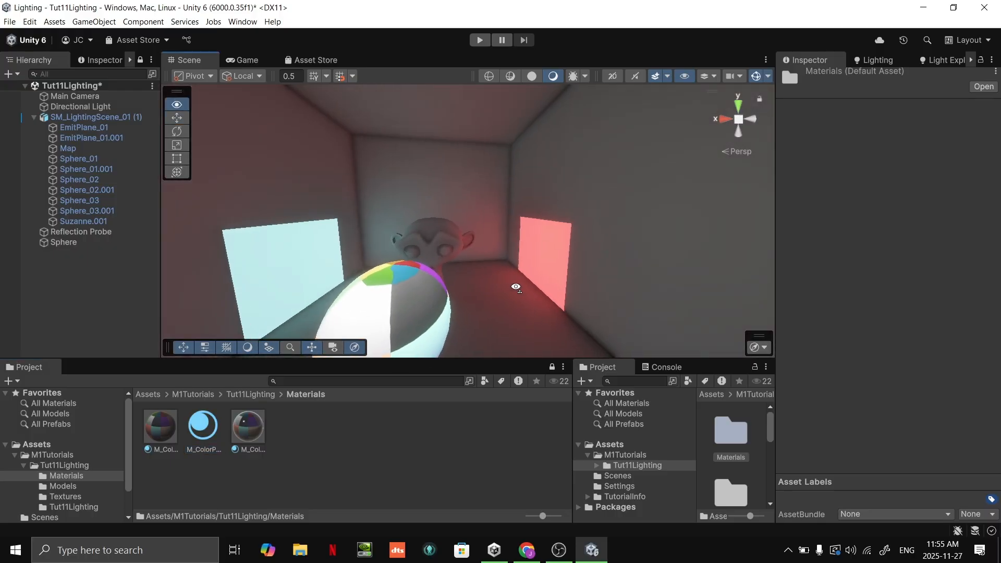
Move the multicoloured sphere to the floor beside the two columns of spheres, at about X 1.88, Y 0.72, Z -2.34
right_drag(515, 287, 498, 277)
key(s)
click(457, 237)
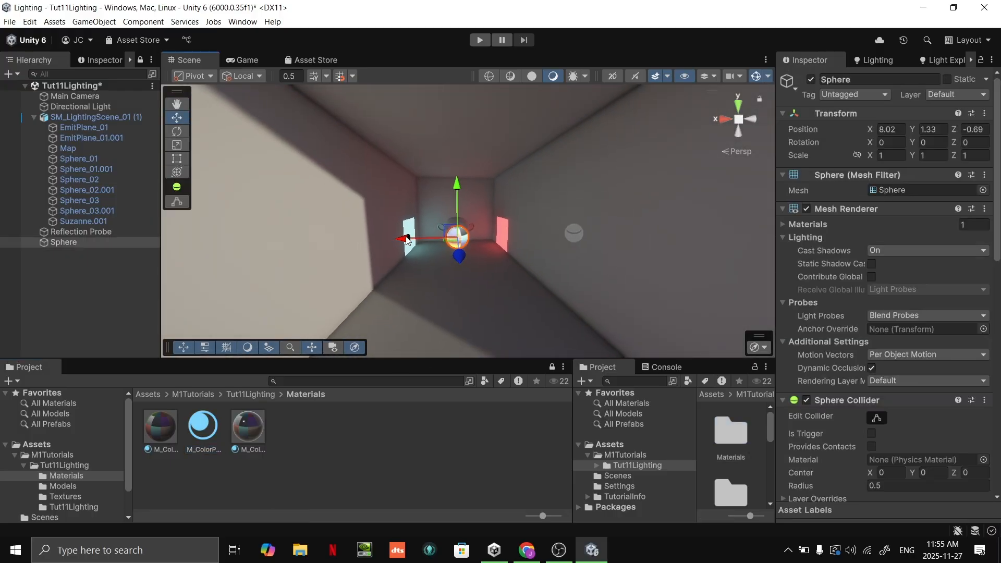
drag(407, 240, 447, 240)
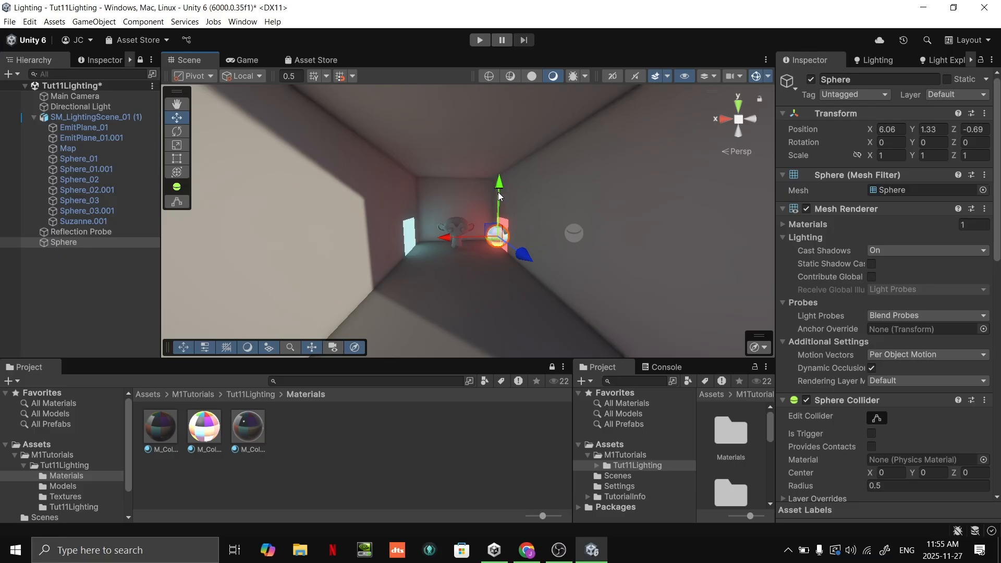
drag(499, 196, 579, 246)
key(w)
key(d)
right_drag(579, 246, 481, 298)
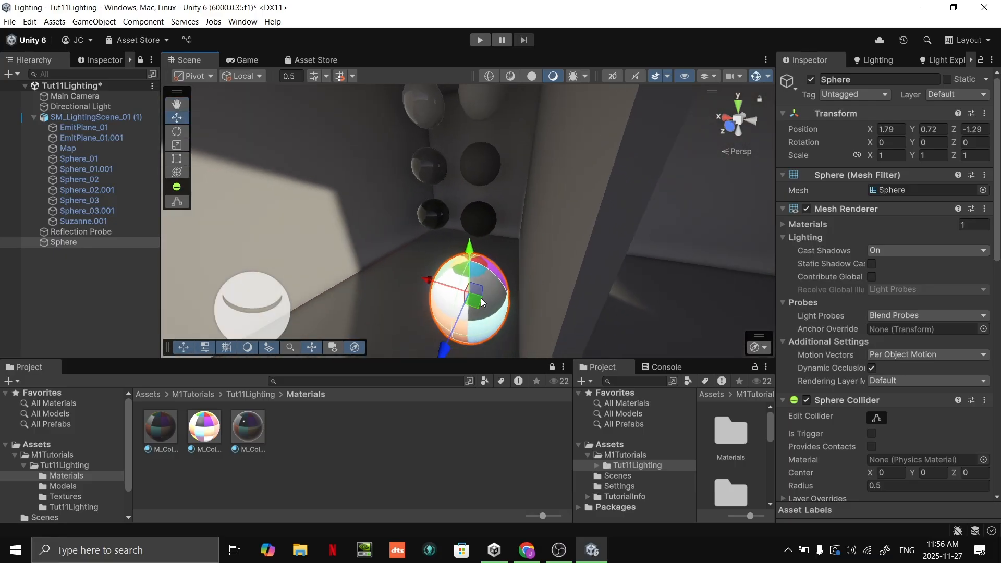
drag(481, 302, 480, 258)
right_drag(481, 258, 609, 188)
Set the scene's Lightmap Parameters to Default-Medium and generate the lighting
click(878, 60)
scroll(885, 300, down, 4)
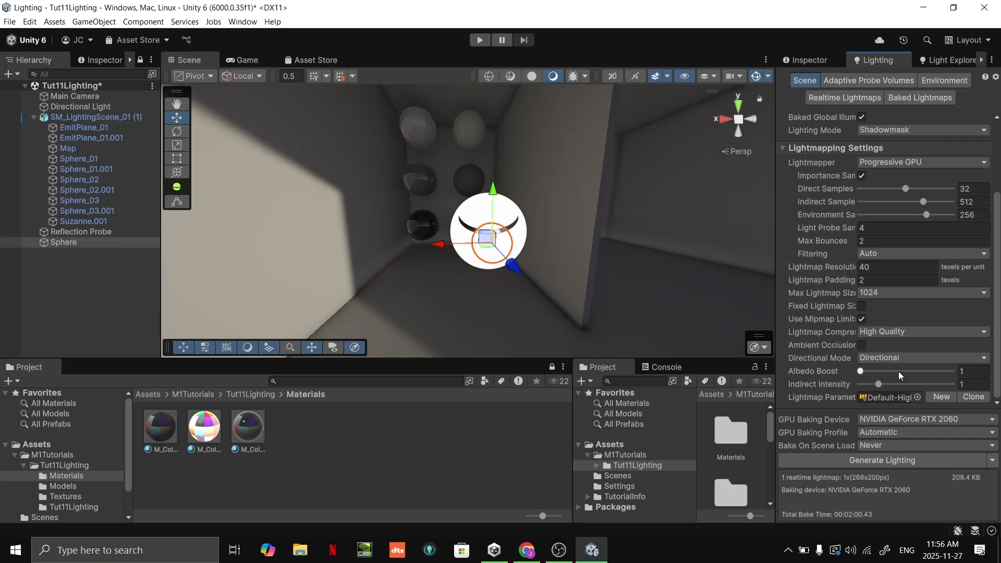
click(916, 398)
click(868, 389)
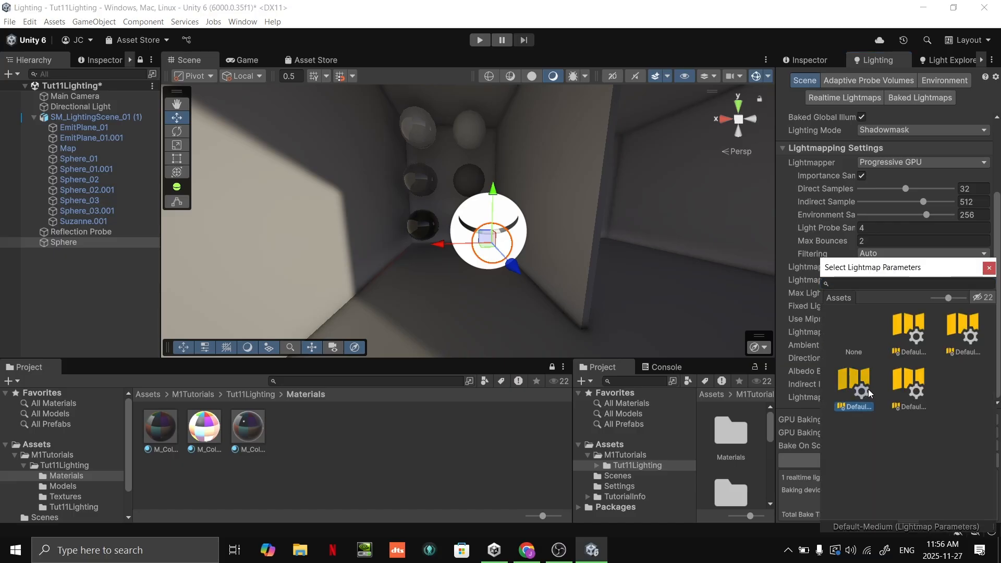
click(864, 391)
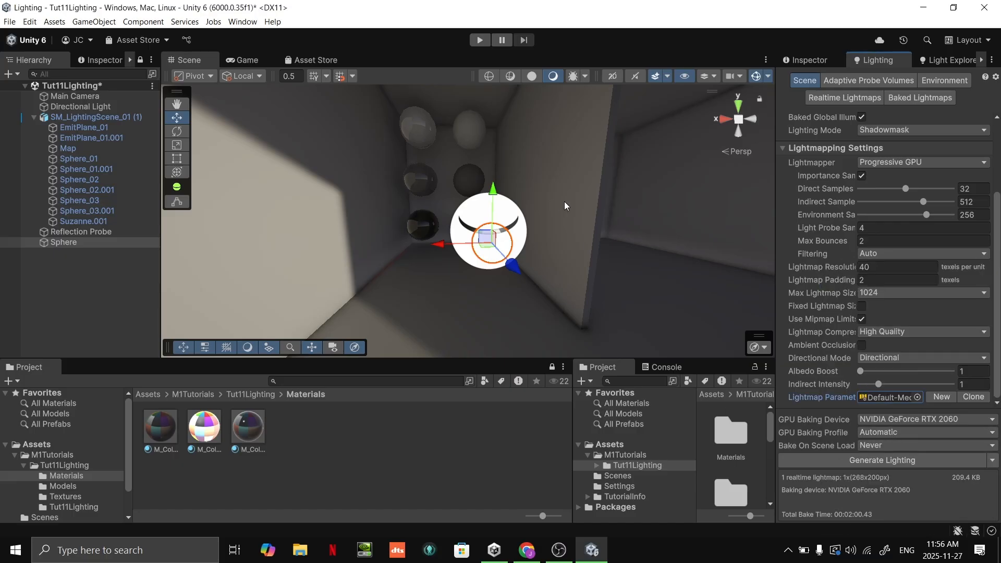
mouse_move(566, 206)
right_down()
mouse_move(593, 191)
mouse_move(558, 206)
right_up()
click(919, 459)
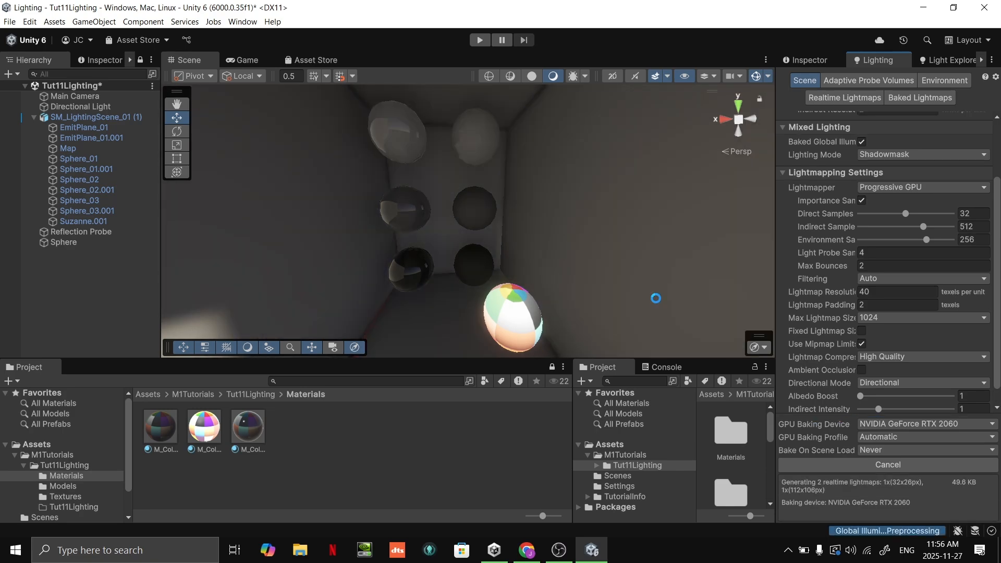
right_drag(594, 284, 584, 287)
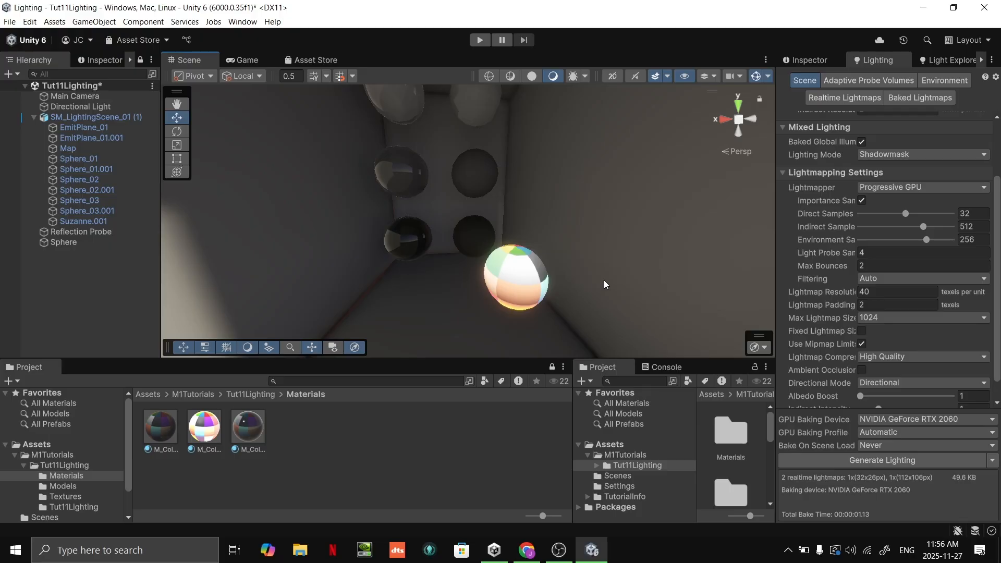
Mark the multicoloured Sphere as Static and generate the lighting again
click(73, 243)
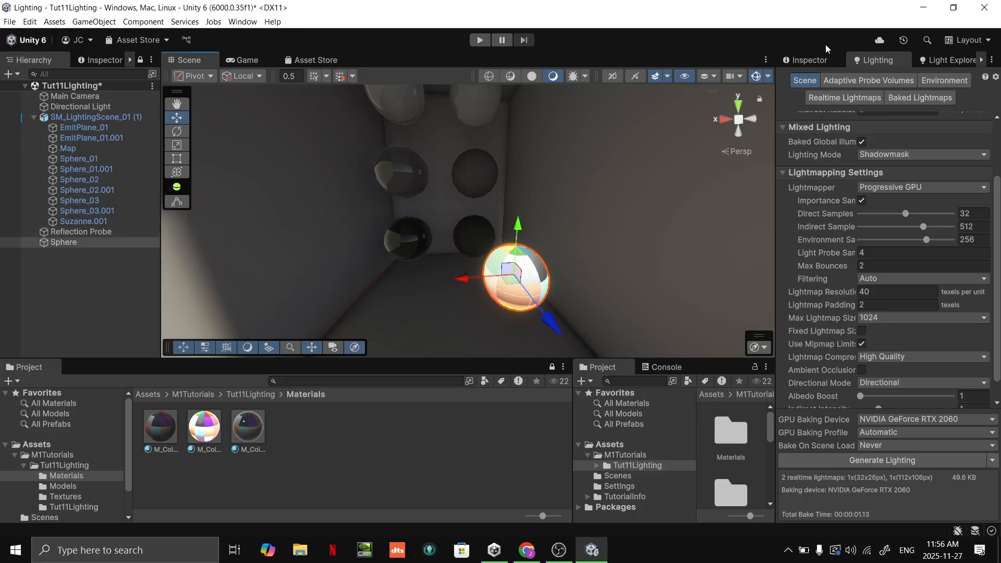
click(810, 60)
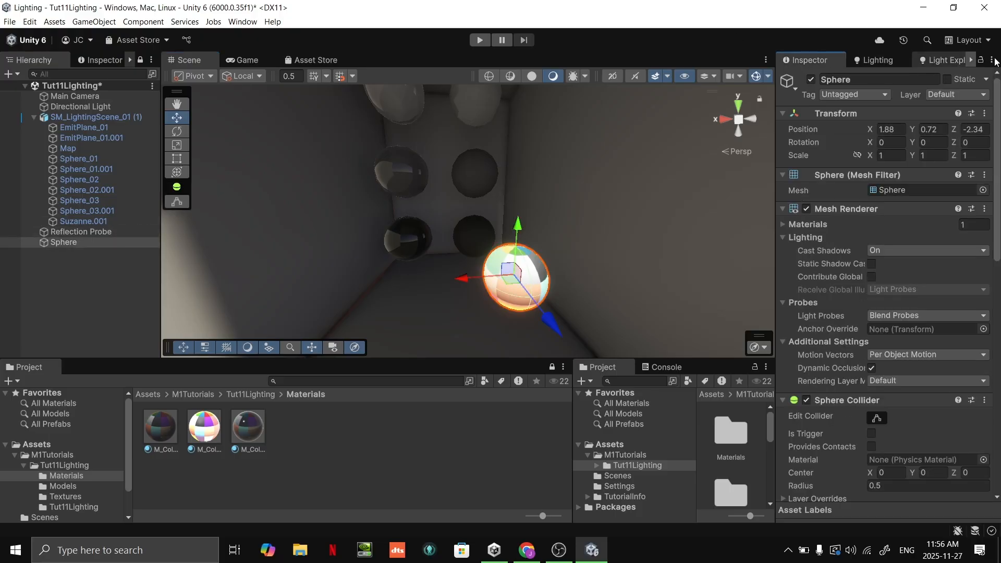
click(947, 79)
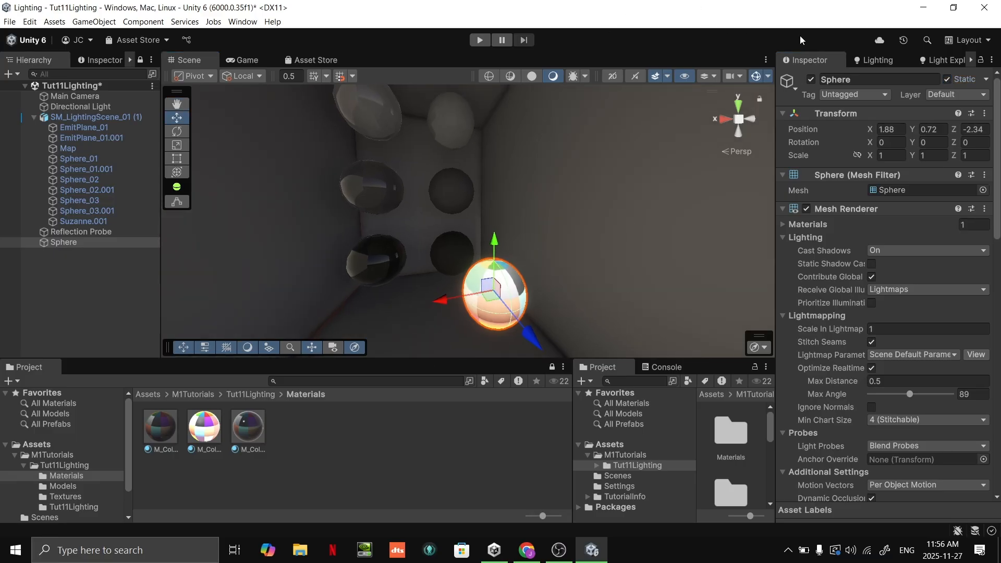
click(865, 59)
click(686, 307)
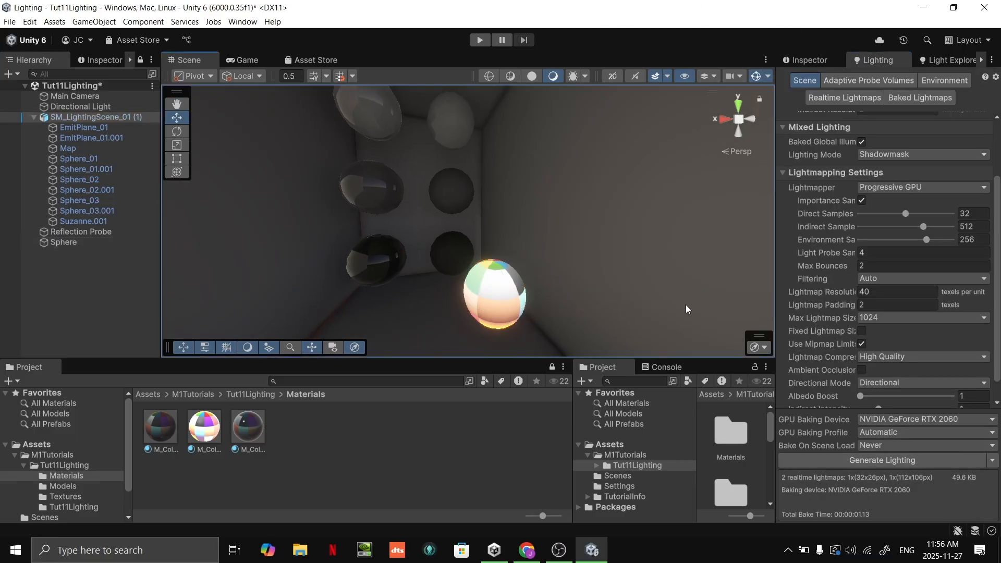
click(872, 463)
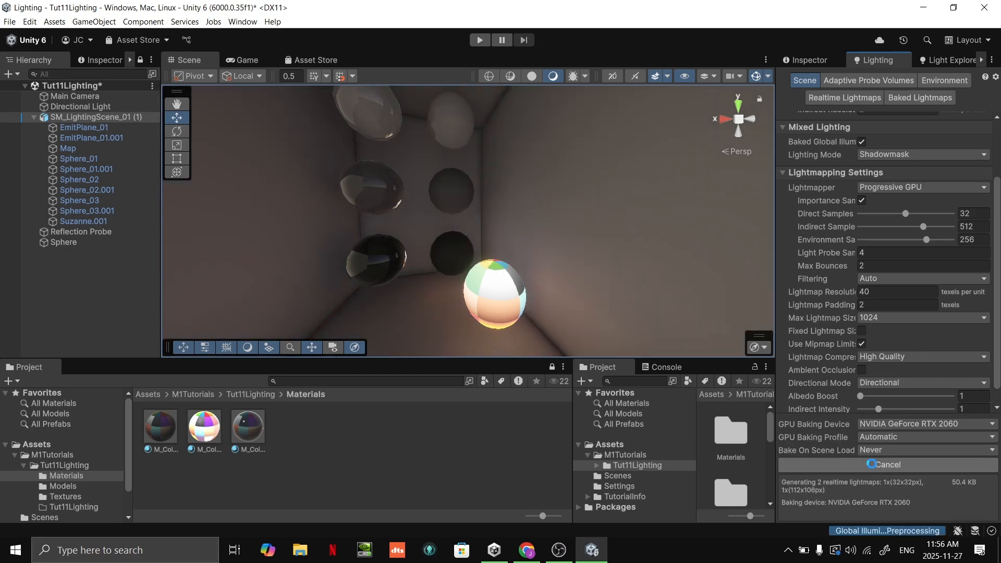
Try moving the glowing sphere away from its spot beside the sphere columns, and undo the move
alt+drag(671, 257, 625, 319)
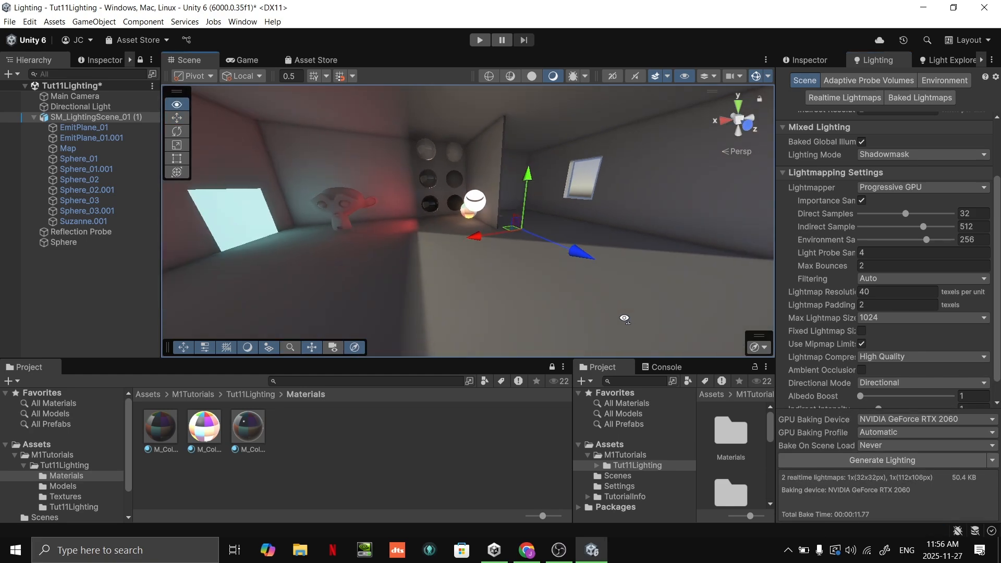
key(w)
right_drag(625, 319, 653, 256)
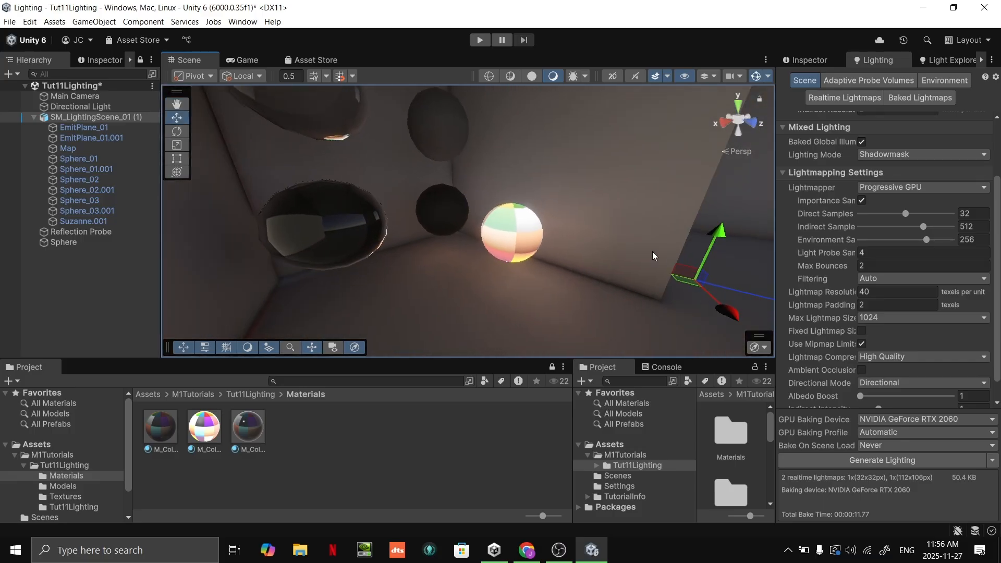
click(510, 233)
key(f)
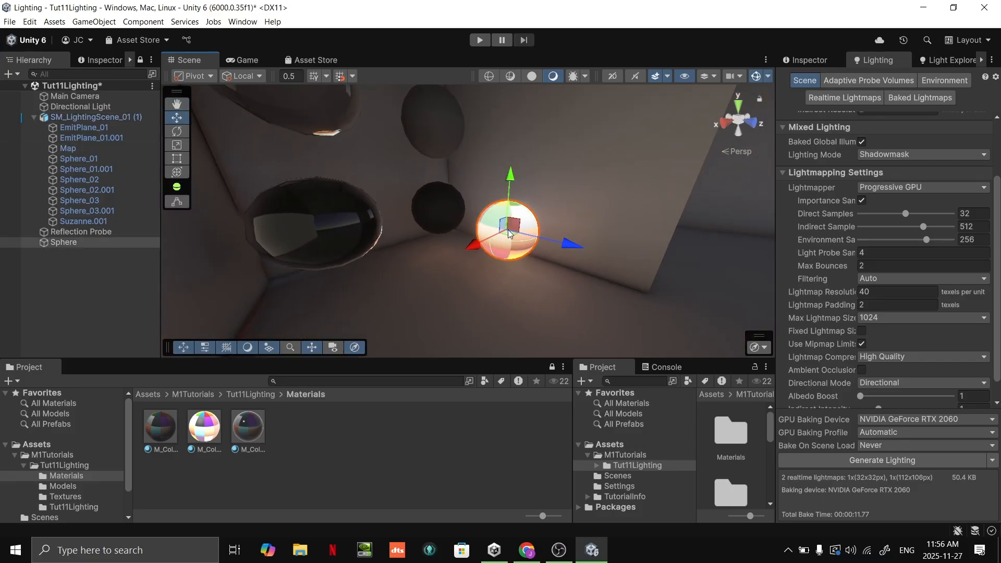
drag(510, 233, 545, 206)
key(ctrl+z)
alt+drag(619, 230, 280, 282)
key(ctrl+z)
Select the Directional Light and try rotating it about its vertical axis to test the lighting in the rooms
click(280, 282)
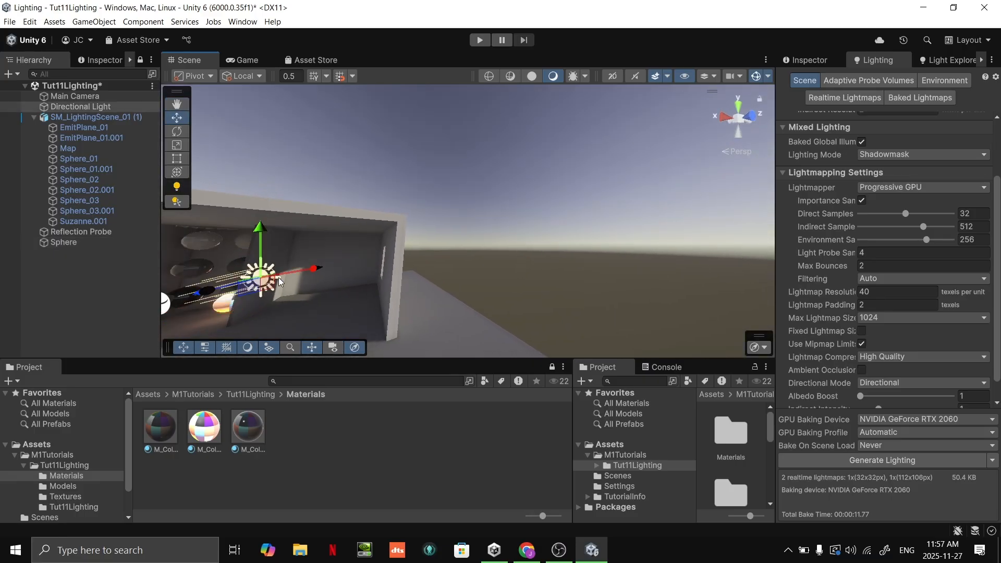
right_drag(474, 272, 366, 292)
scroll(461, 272, up, 3)
middle_drag(367, 293, 502, 278)
scroll(502, 279, down, 2)
key(e)
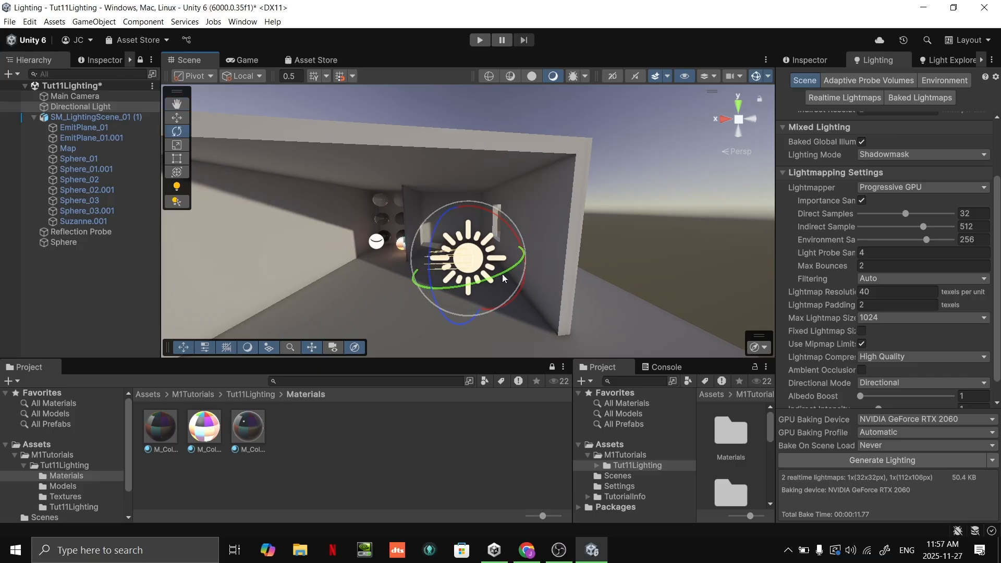
drag(502, 274, 554, 285)
right_drag(554, 285, 548, 262)
scroll(400, 266, down, 4)
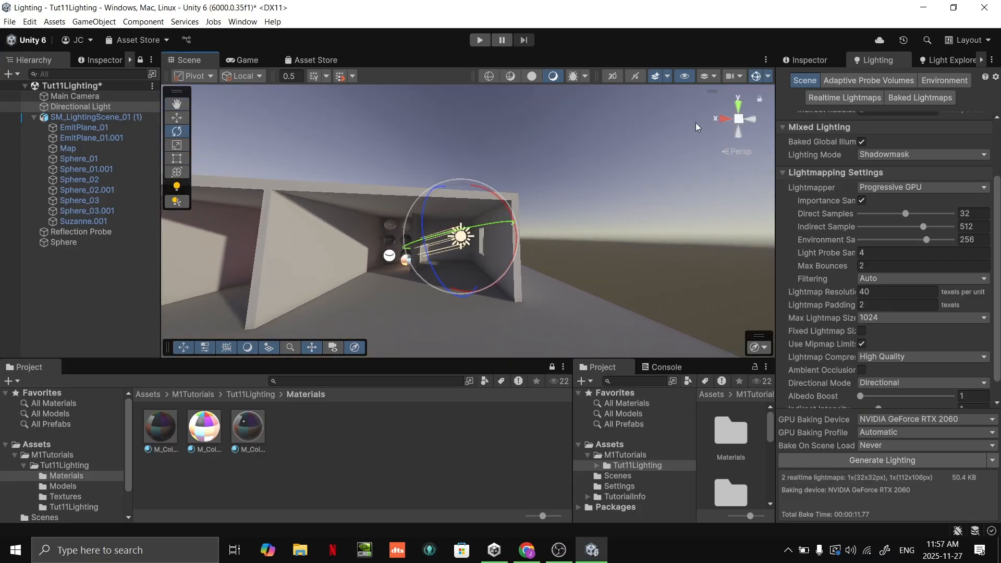
Show the Mode options of the Directional Light without changing the Realtime setting
click(809, 61)
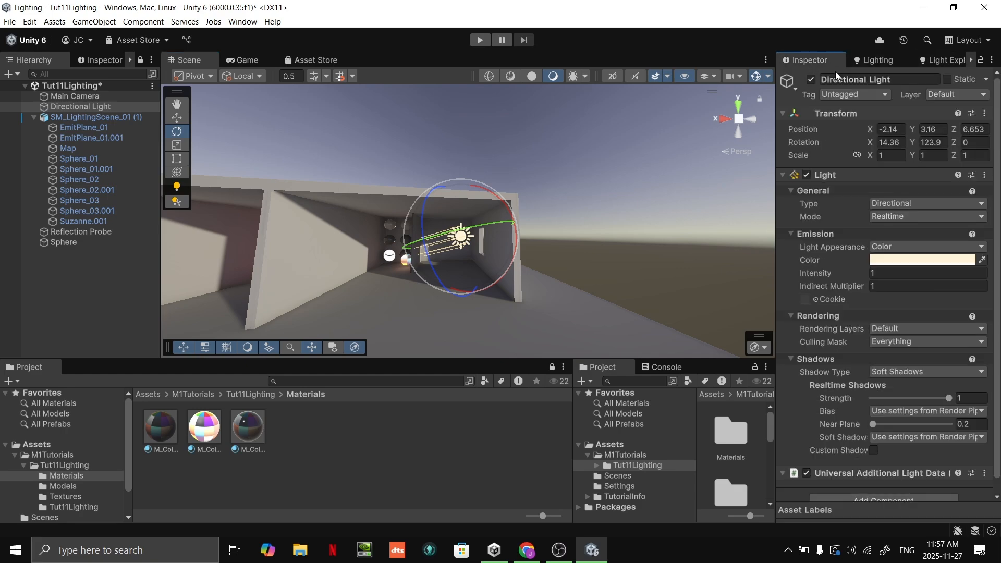
click(892, 217)
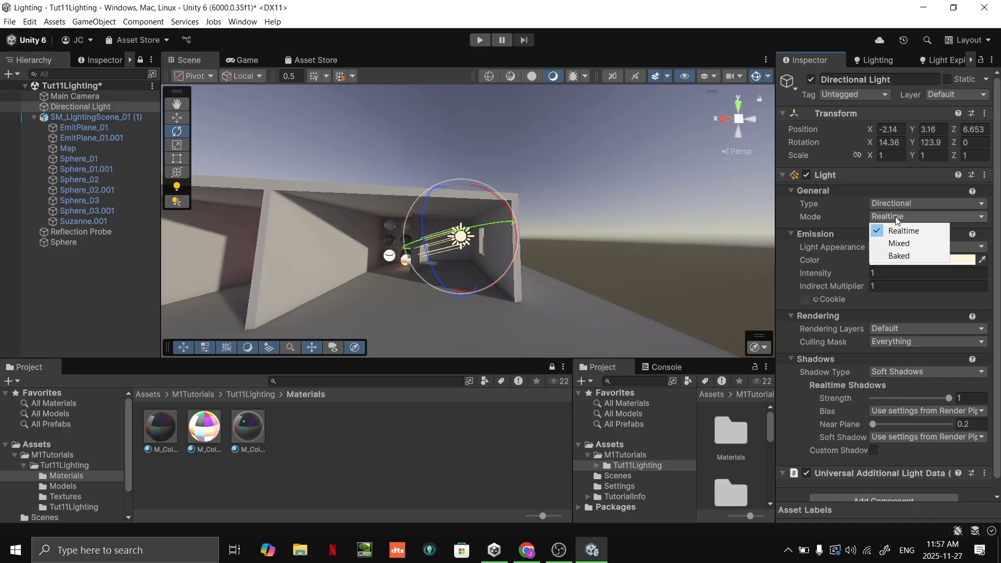
alt+drag(603, 208, 652, 210)
Try rotating the Directional Light to test the realtime lighting across both rooms, restore its previous rotation, and deselect it
drag(411, 233, 460, 249)
scroll(460, 253, down, 5)
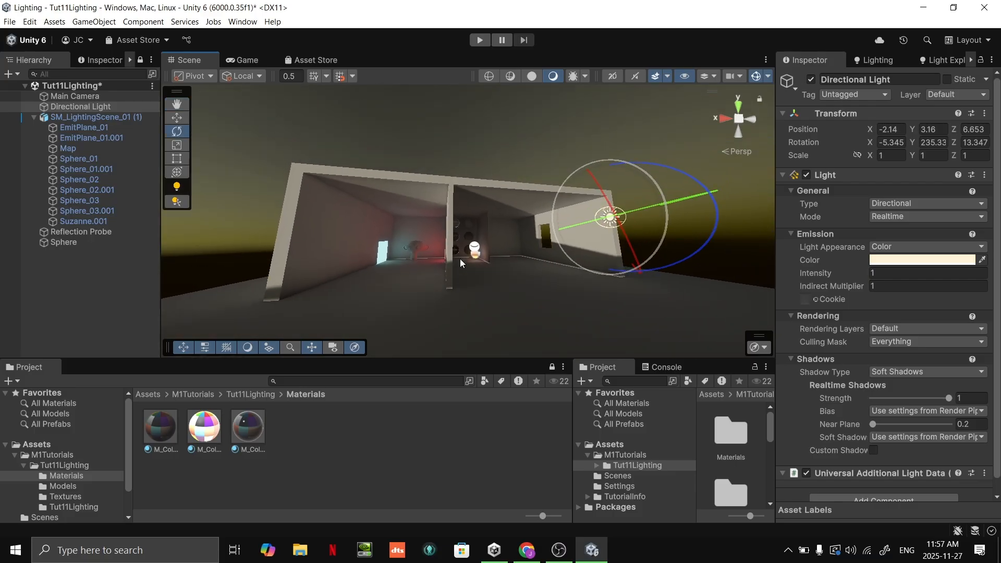
key(w)
right_drag(542, 267, 477, 300)
key(s)
key(w)
key(s)
key(w)
key(s)
key(a)
click(549, 139)
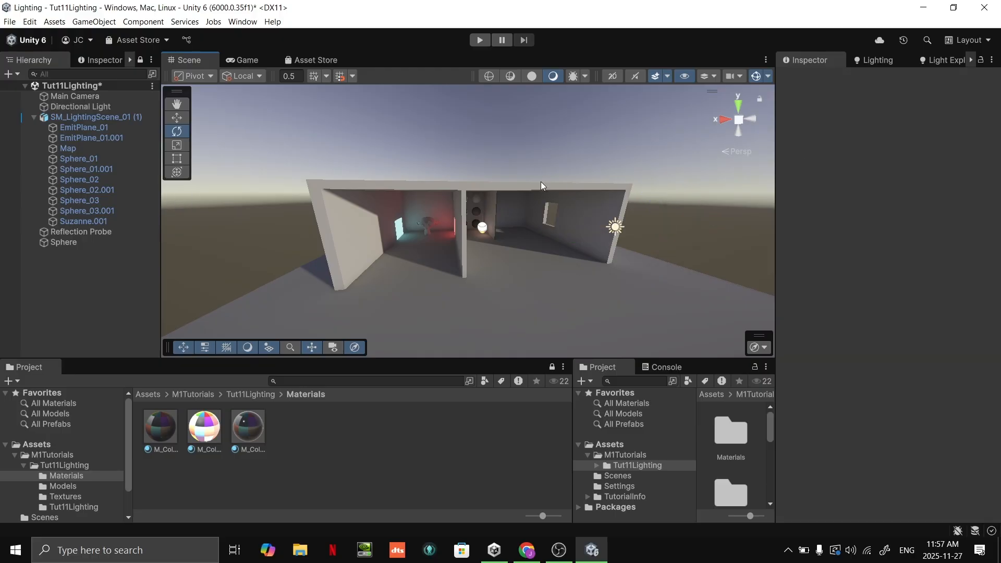
Disable Realtime Global Illumination in the scene's lighting settings
key(w)
right_drag(529, 203, 546, 173)
key(s)
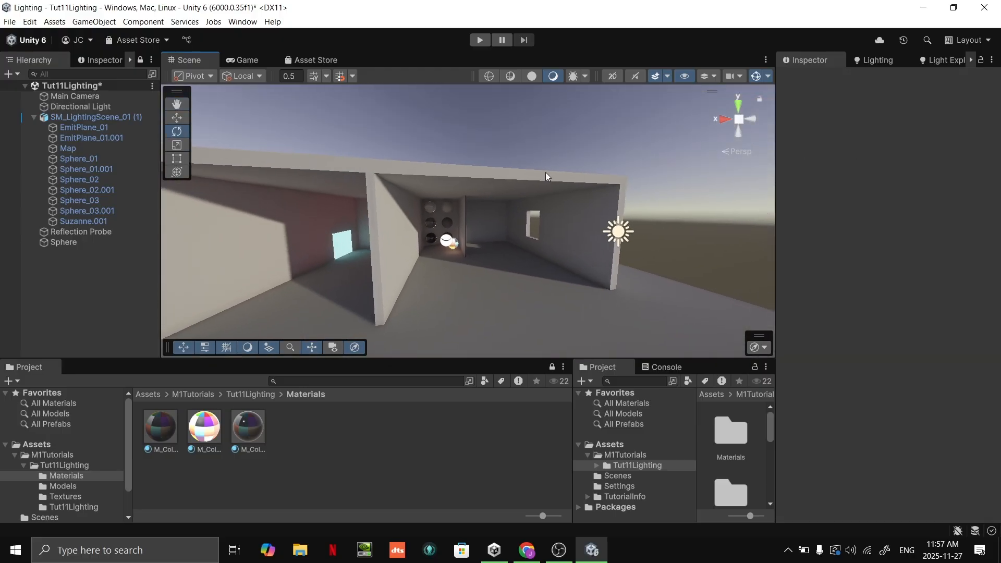
click(860, 62)
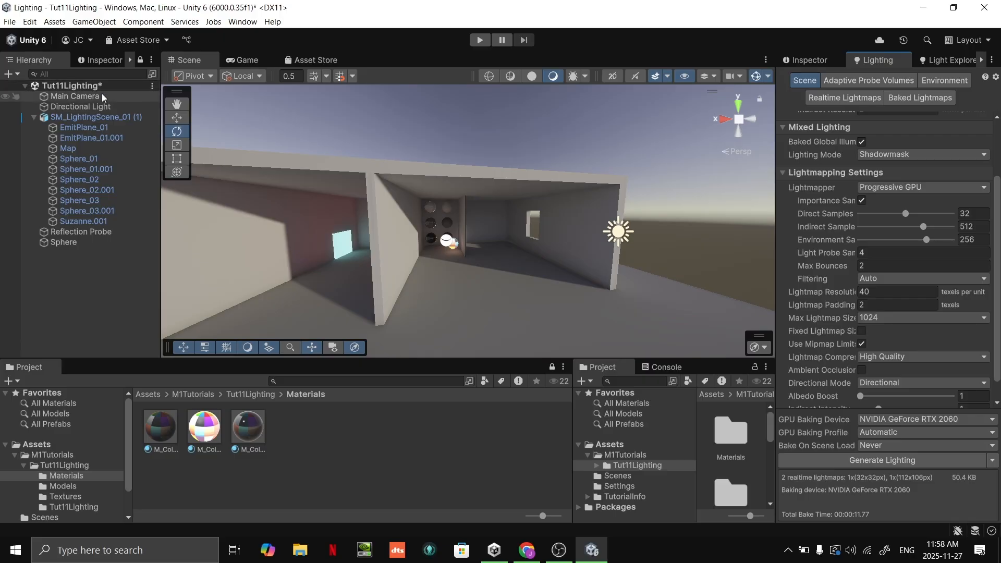
scroll(964, 215, up, 3)
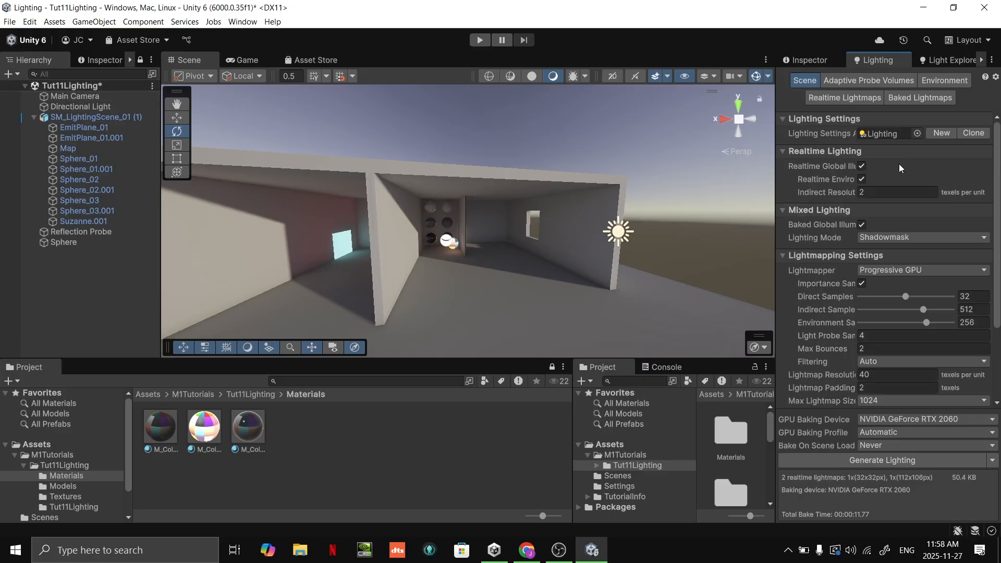
click(861, 167)
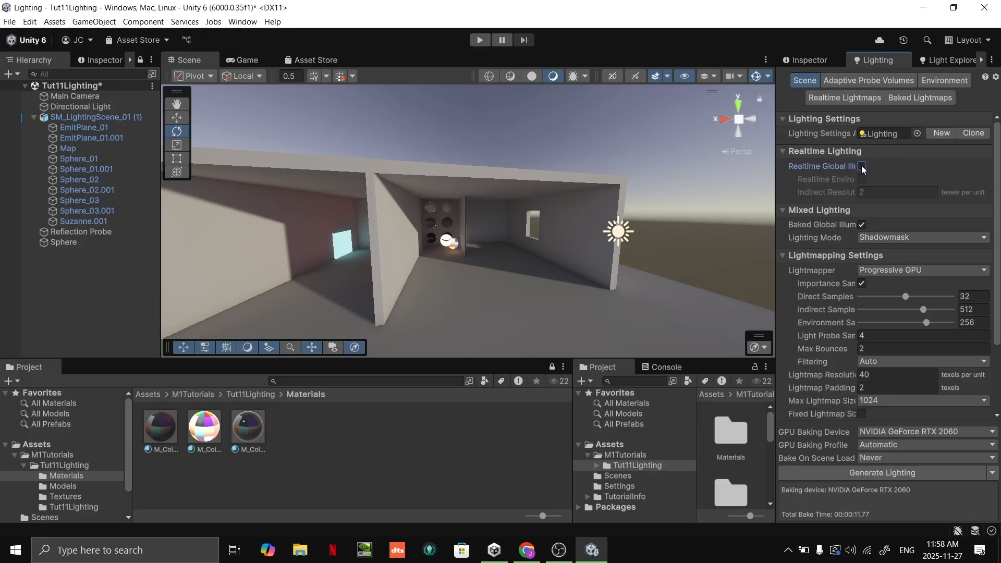
right_drag(528, 231, 573, 186)
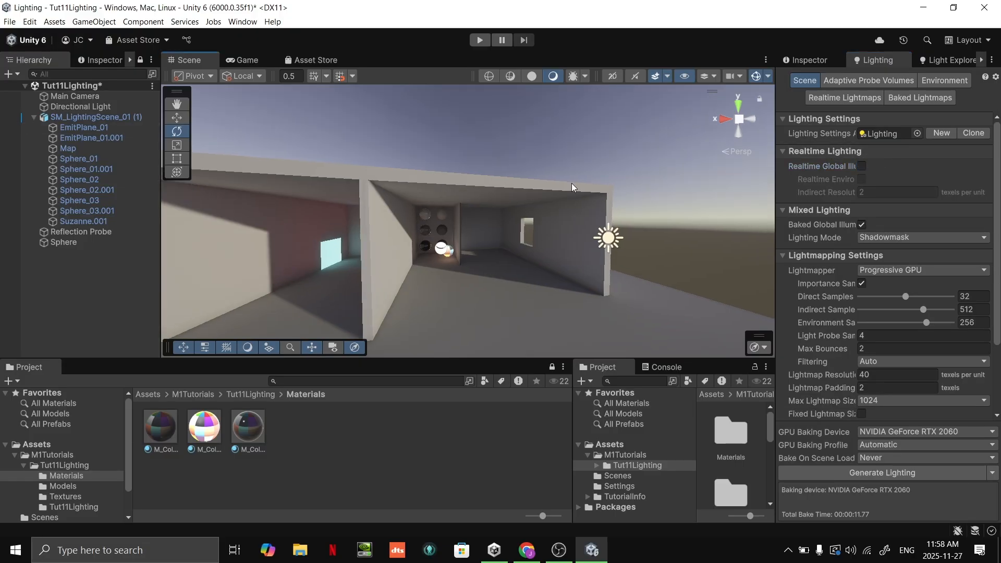
Set the Directional Light's mode to Baked and select the SM_LightingScene_01 (1) model
click(107, 107)
click(808, 60)
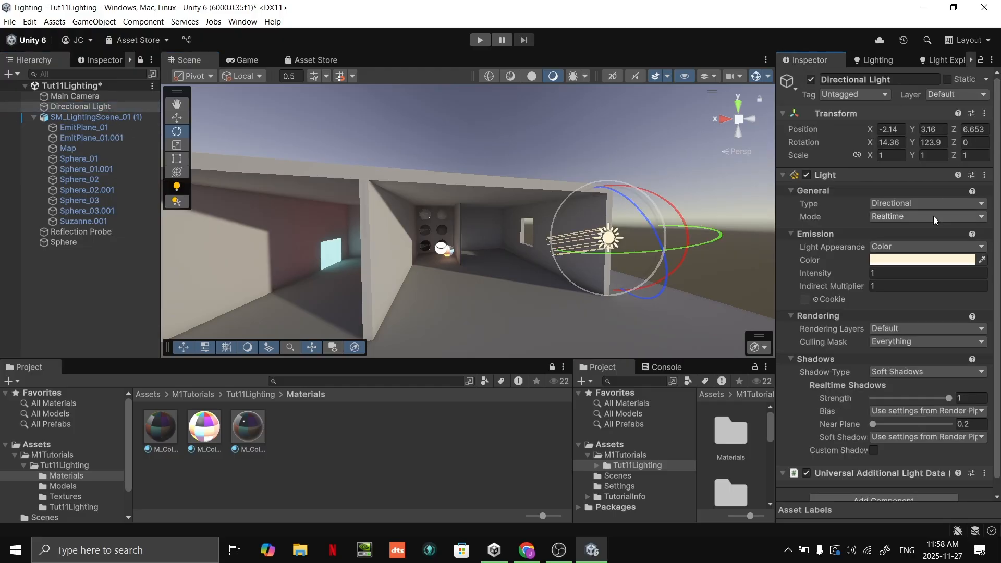
click(884, 217)
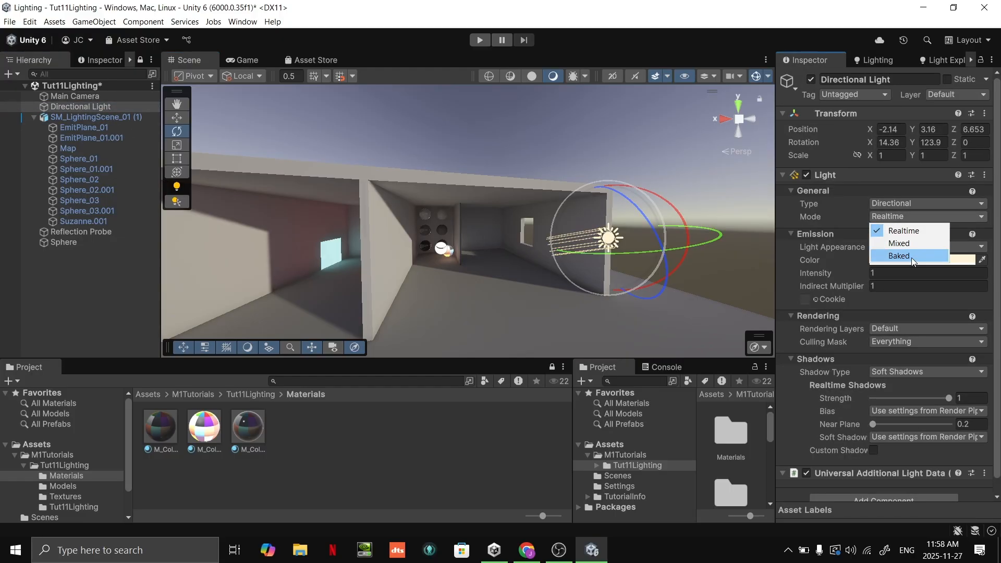
click(912, 258)
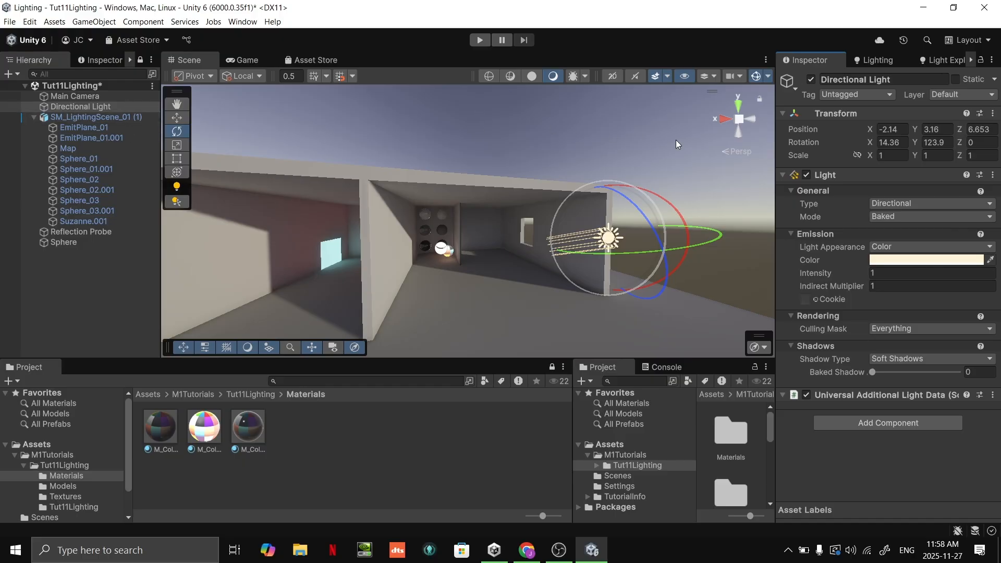
click(93, 108)
click(66, 116)
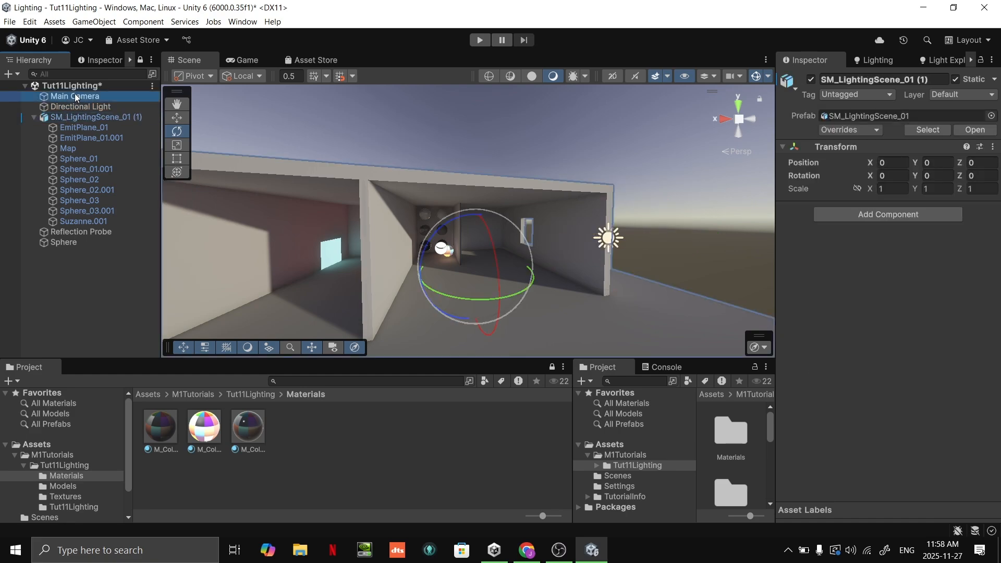
Show the Directional Light's Mode options, keep it at Baked, and deselect the light
click(76, 107)
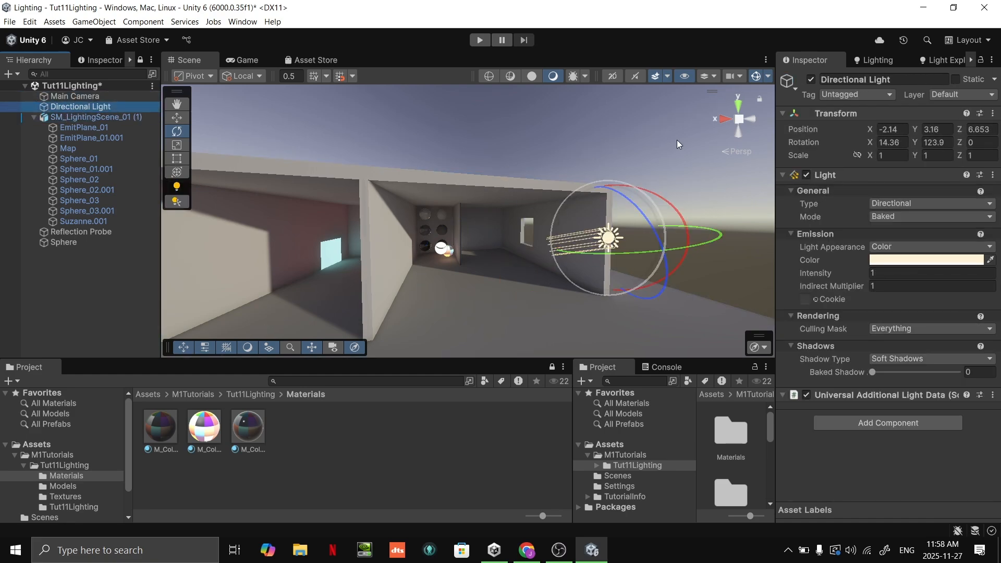
middle_drag(677, 140, 648, 142)
click(886, 216)
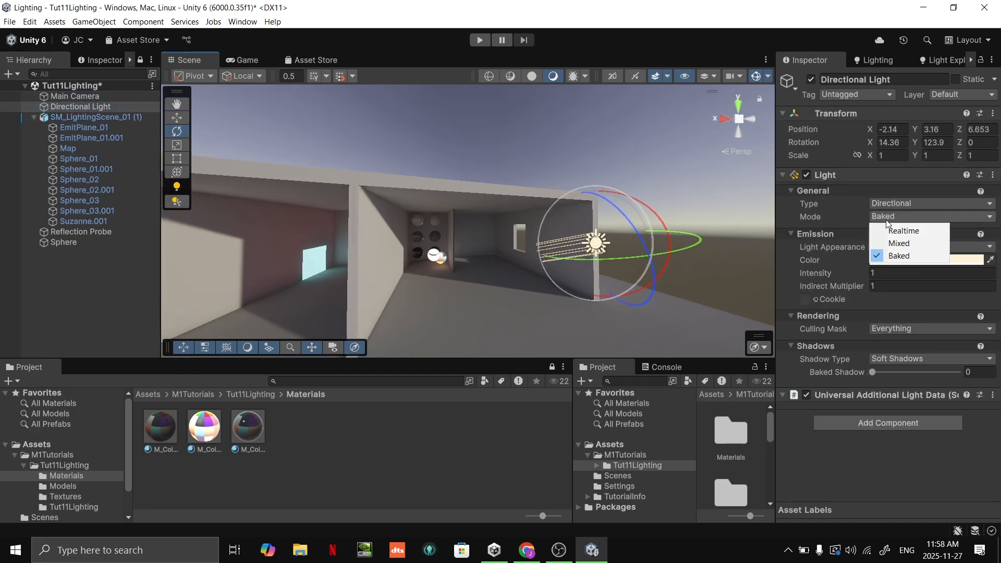
click(899, 255)
click(671, 174)
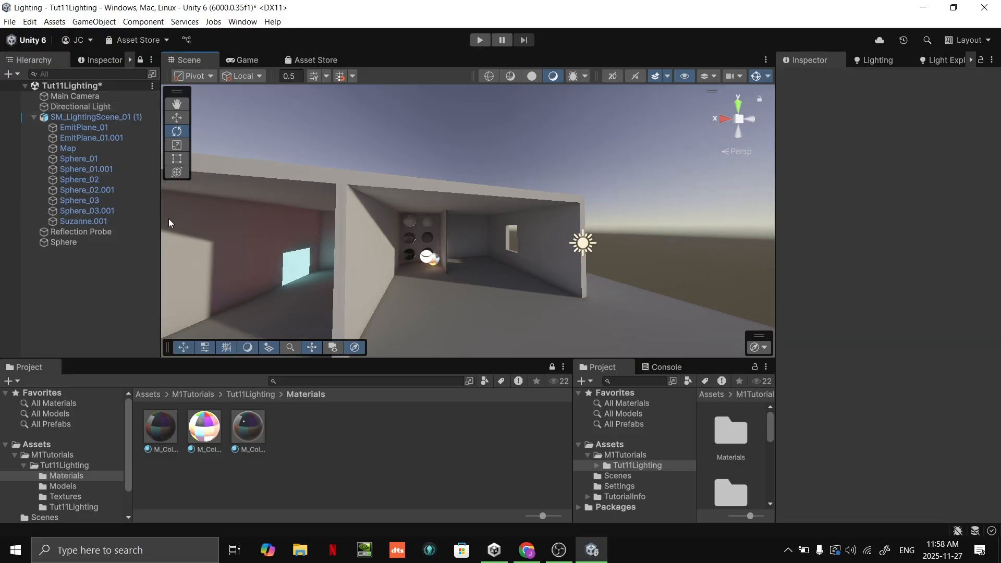
Generate the scene's baked lighting from the lighting settings and show the bake's background tasks
click(886, 62)
scroll(846, 277, down, 3)
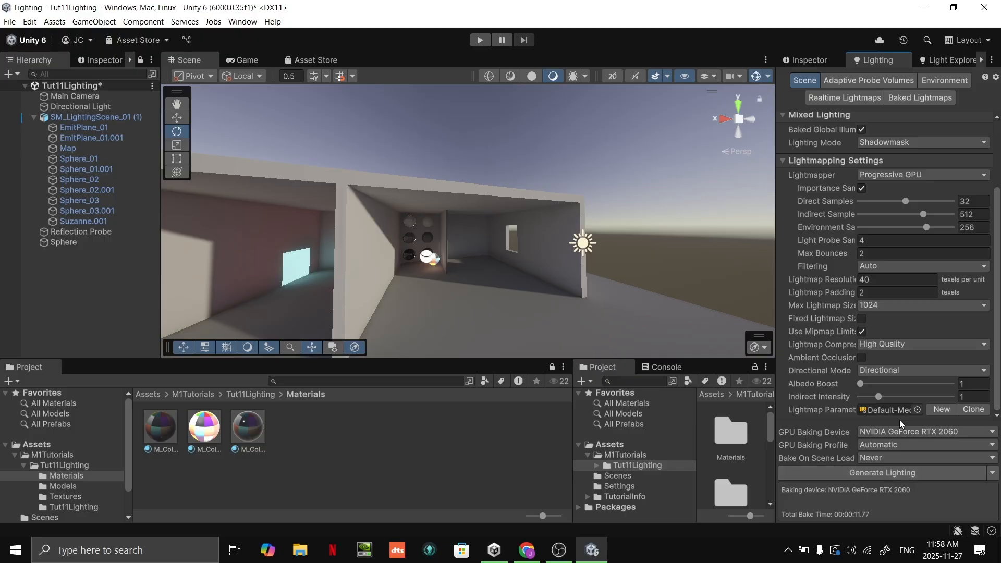
scroll(866, 260, up, 3)
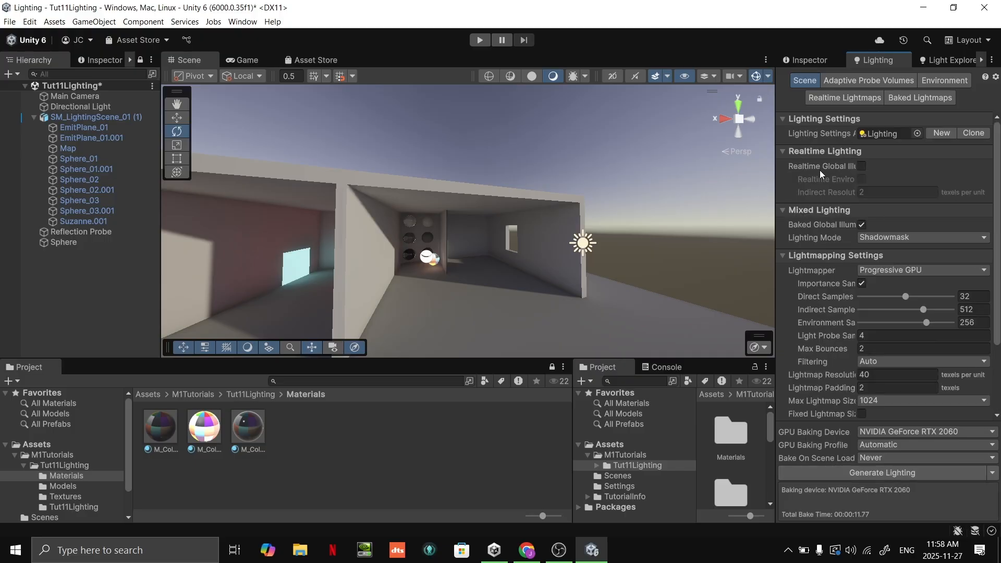
click(881, 468)
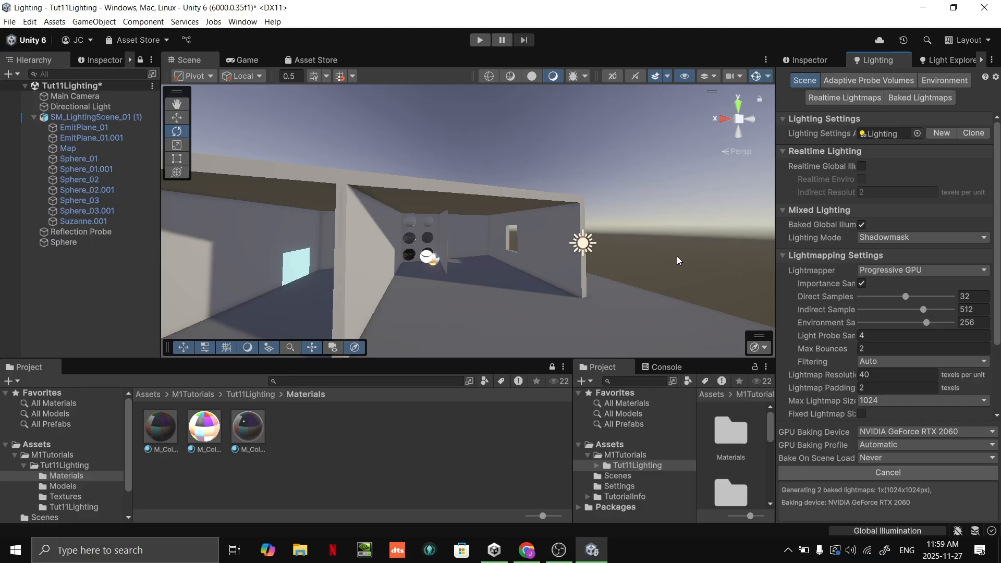
click(851, 531)
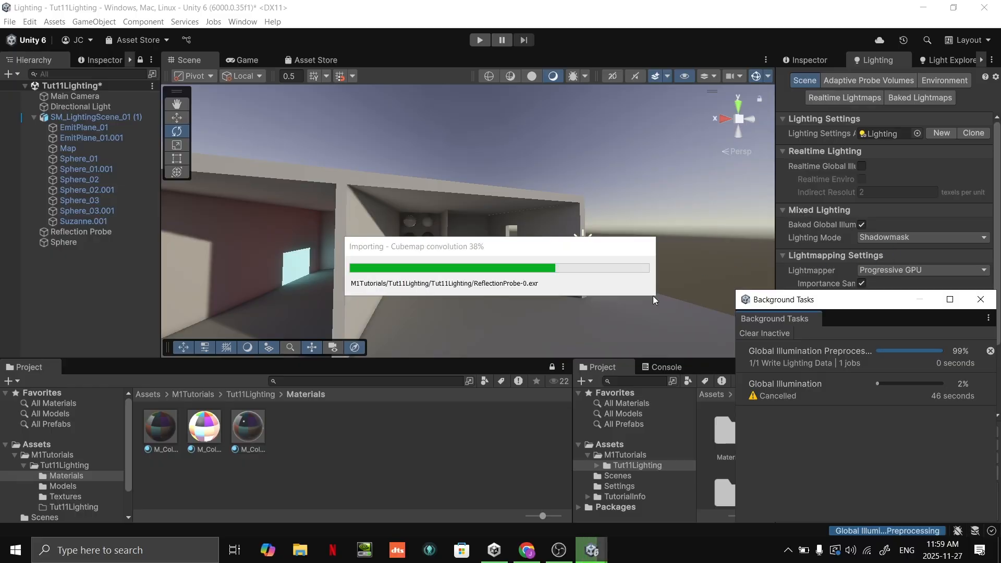
Maximize the Scene view and examine the baked lighting across both rooms from outside
right_drag(671, 194, 554, 241)
key(w)
key(shift+space)
key(s)
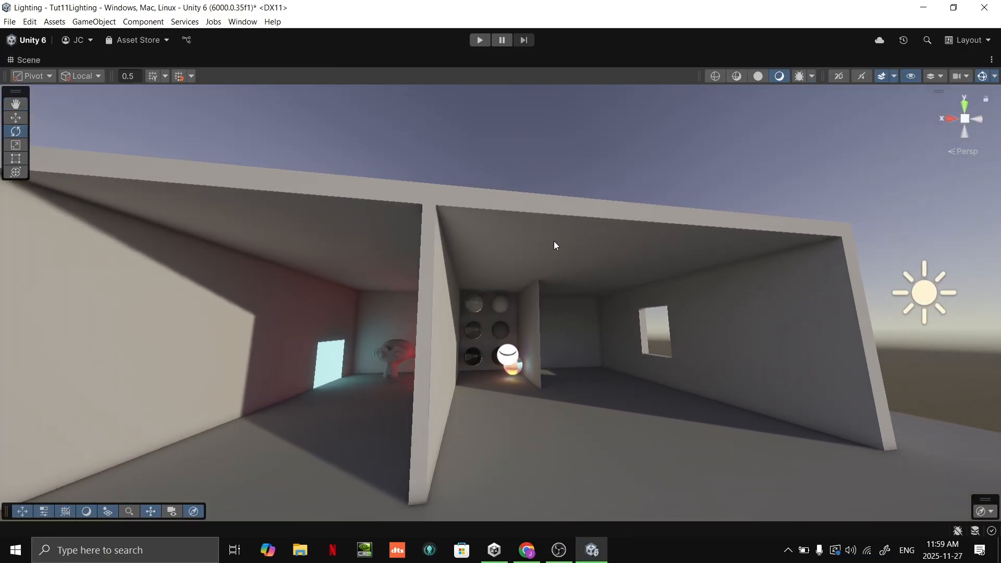
right_drag(602, 217, 772, 285)
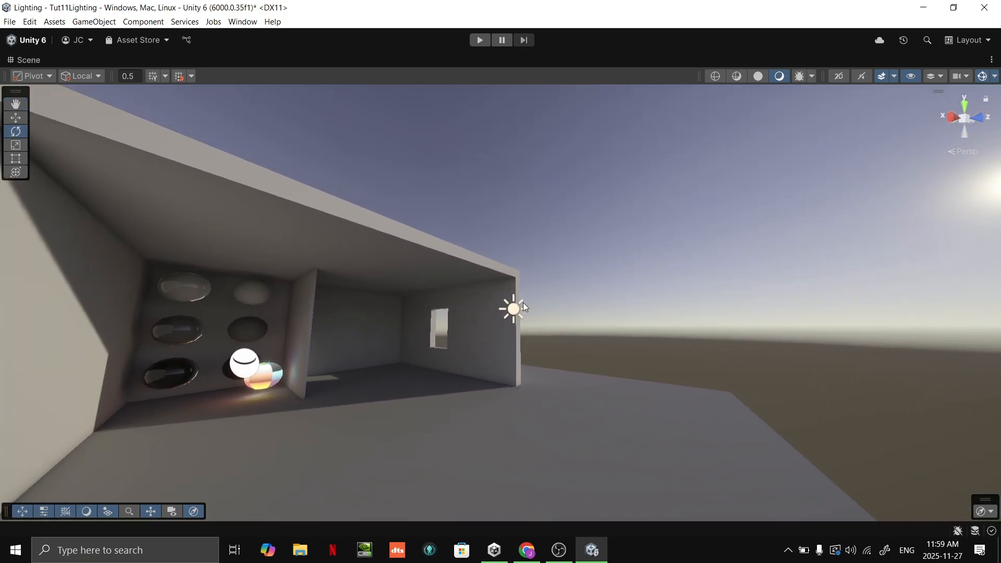
Select the Directional Light and examine the baked sunlight and shadows inside the room with the window
click(517, 305)
drag(530, 308, 683, 357)
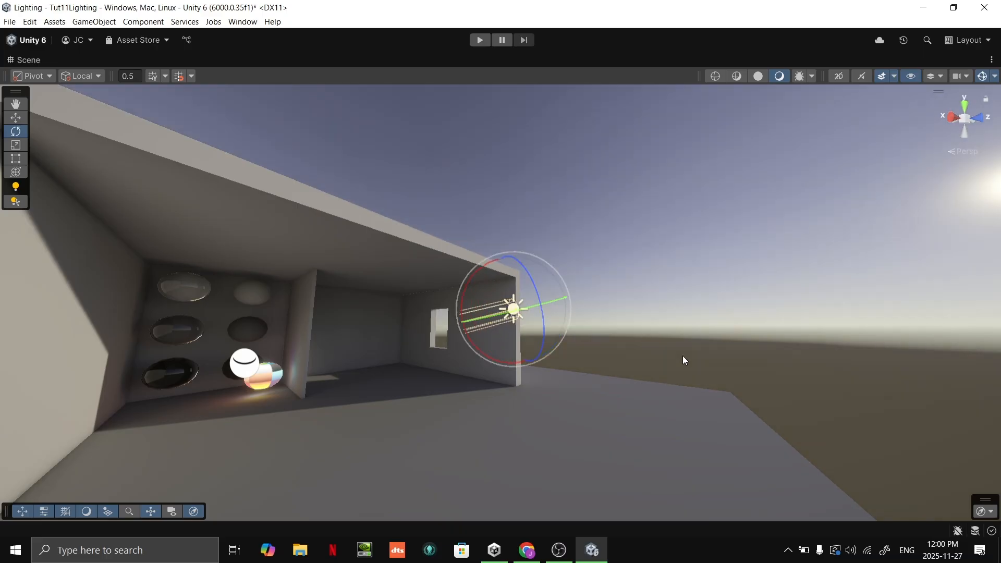
key(w)
right_drag(751, 348, 603, 365)
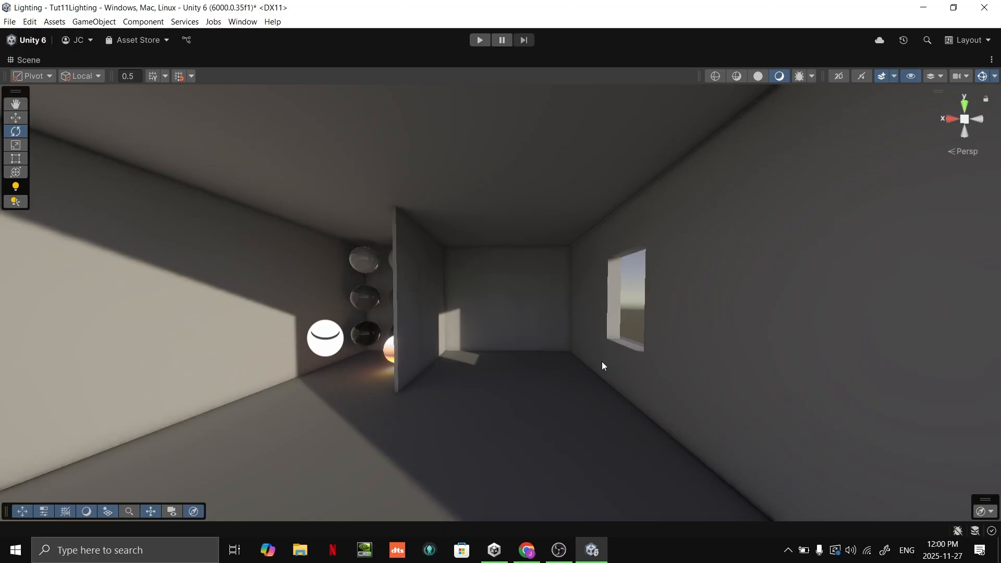
Examine the coloured light that the emissive multicoloured sphere casts on the nearby wall and floor
right_drag(602, 364, 602, 391)
key(w)
key(w)
key(s)
right_drag(553, 416, 855, 399)
key(s)
key(w)
key(s)
key(d)
key(w)
key(s)
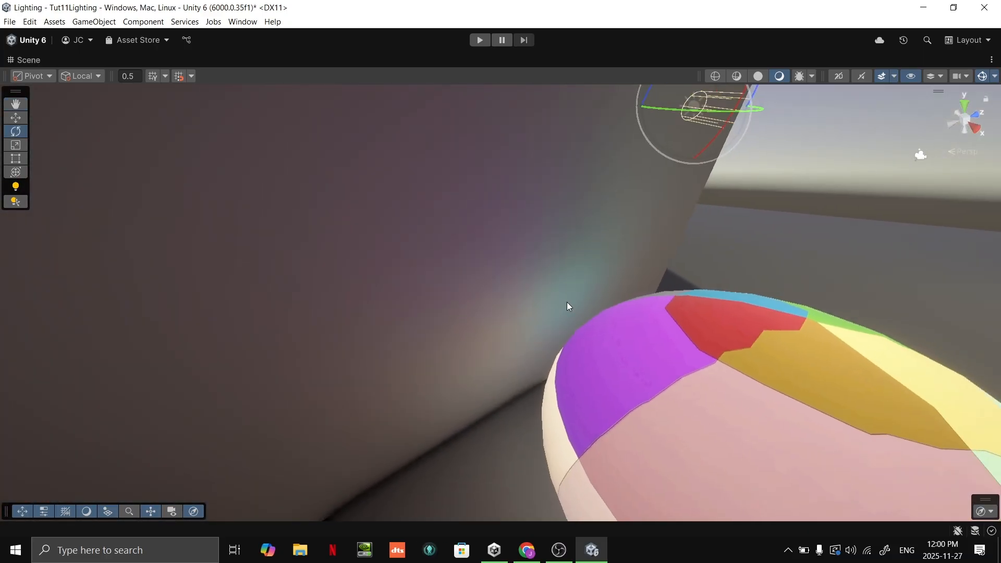
key(s)
right_drag(470, 293, 238, 276)
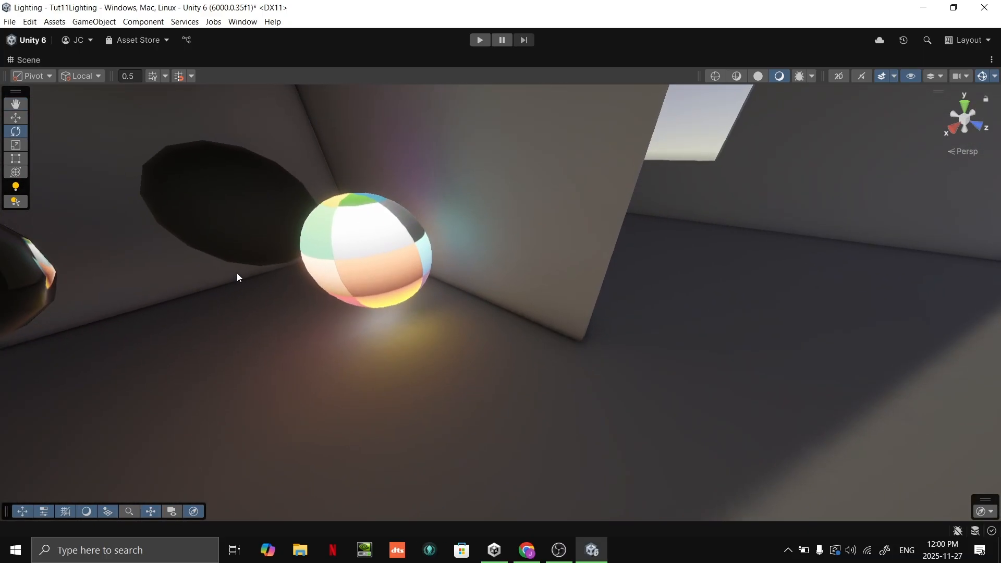
View the baked bounce light and shadows of both rooms from in front of the building
right_drag(448, 218, 582, 276)
key(w)
key(s)
key(w)
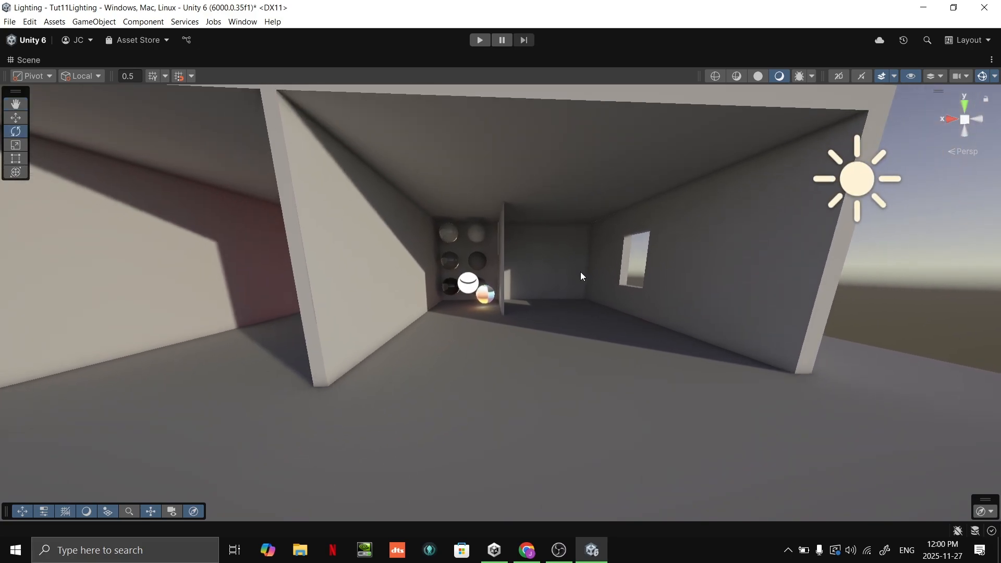
right_drag(582, 277, 563, 250)
Switch to the lighting slides and advance from Emission Materials to Baked Lighting Tips
key(alt+Tab)
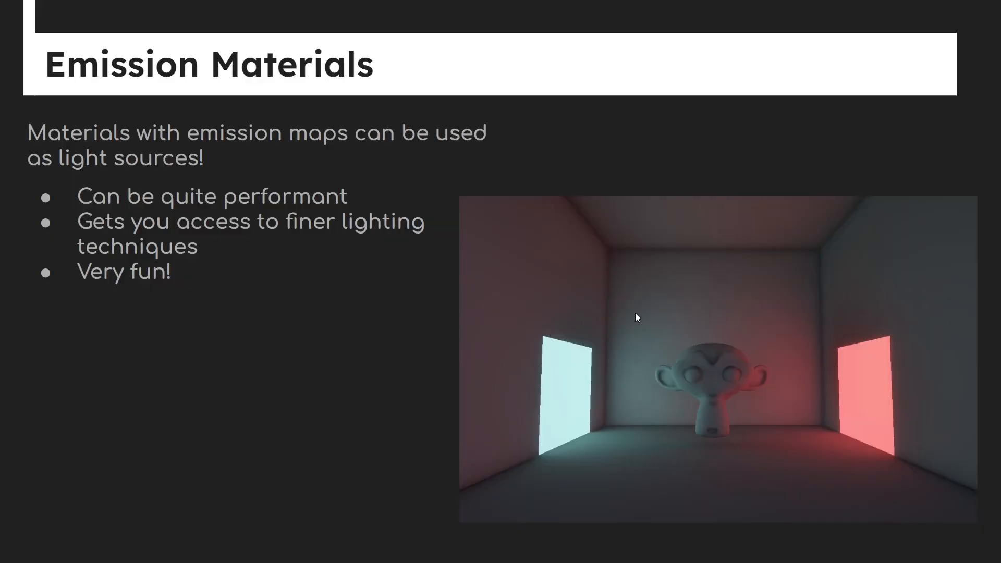
key(Right)
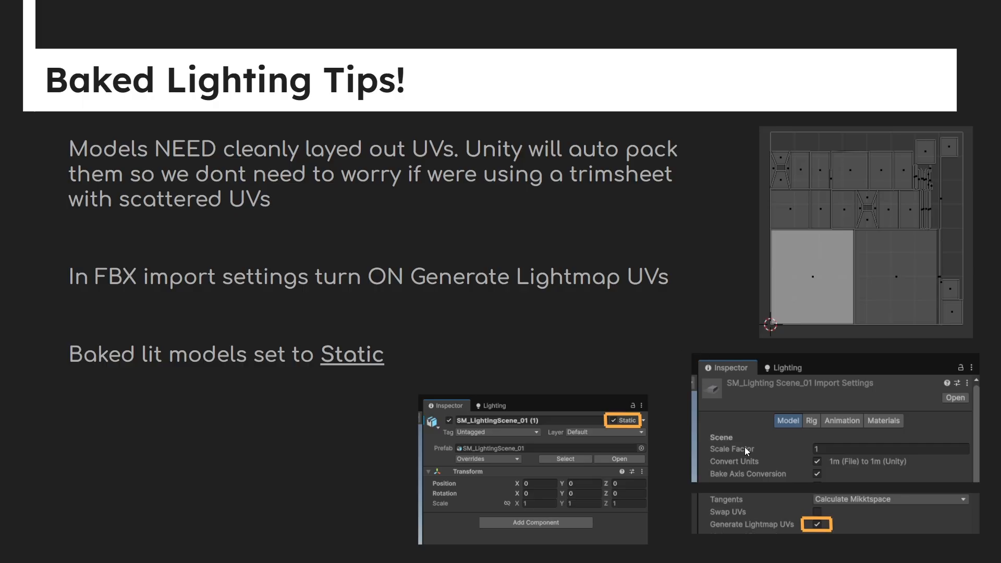
Switch back to Unity and select the SM_LightingScene_01 model asset in Tut11Lighting's Models folder
key(alt+Tab)
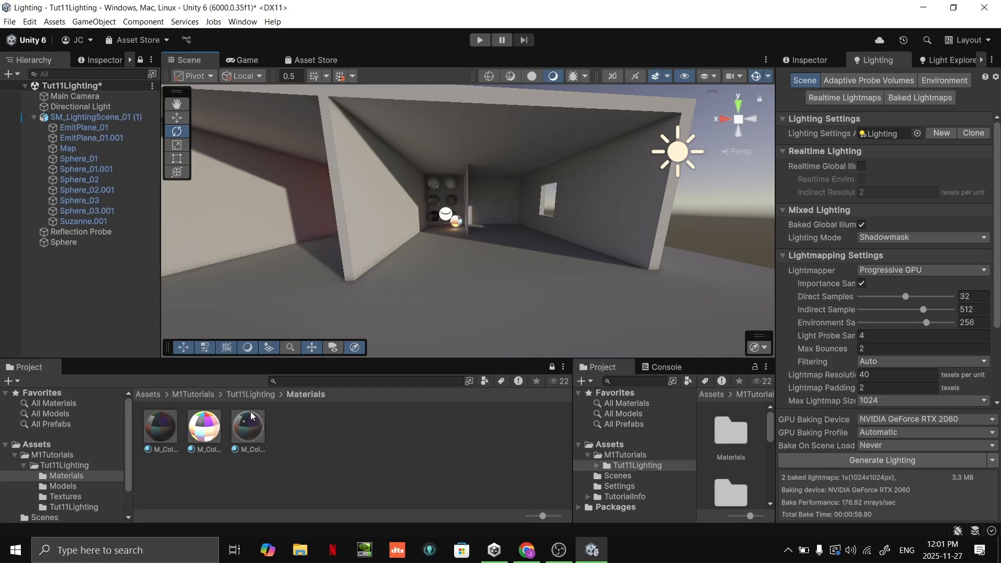
click(246, 394)
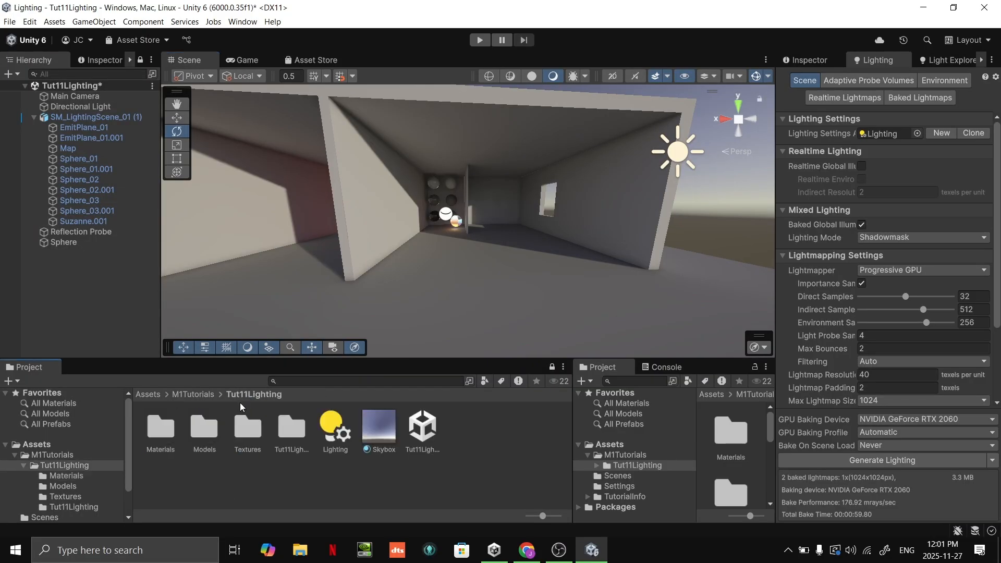
click(201, 425)
double_click(209, 436)
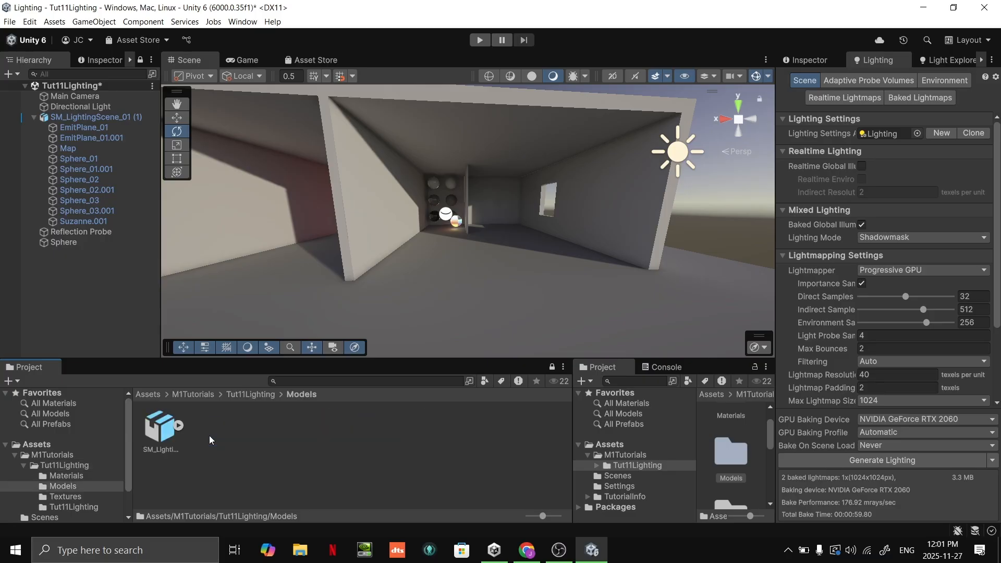
click(163, 431)
right_drag(460, 197, 465, 192)
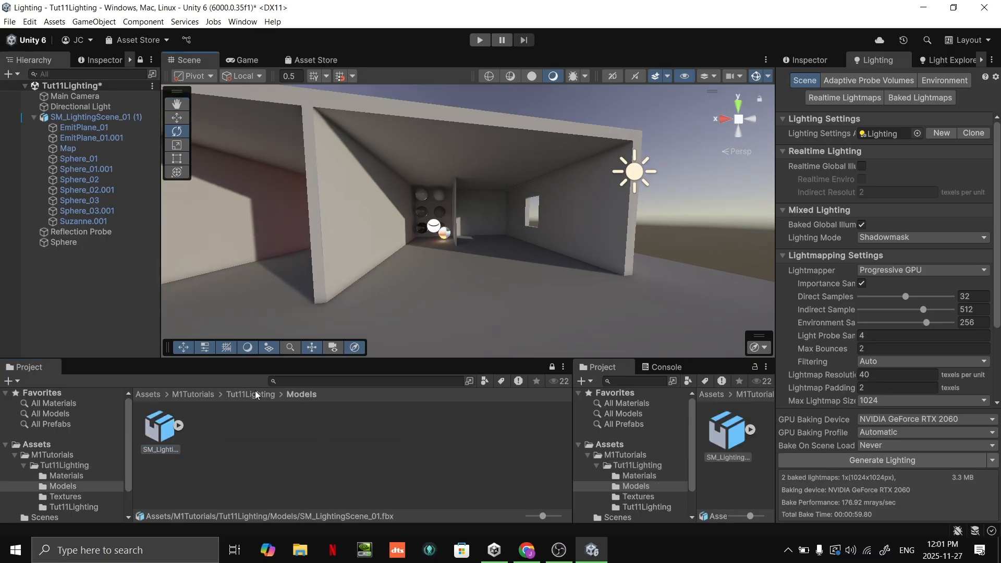
click(163, 449)
Show the asset's Model import settings down to Generate Lightmap UVs and widen the Inspector to read the option names
click(808, 59)
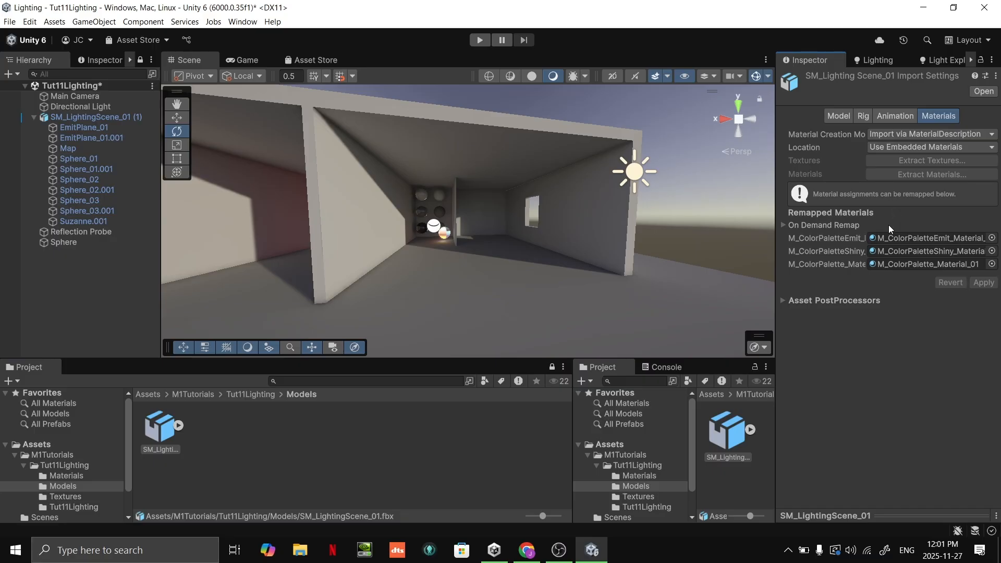
click(847, 117)
scroll(903, 302, down, 3)
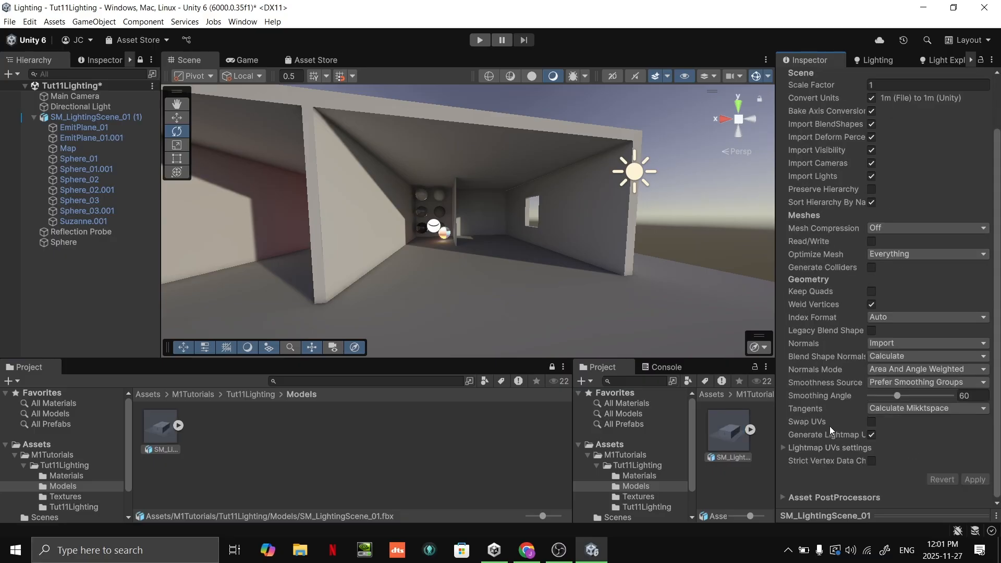
drag(777, 430, 714, 430)
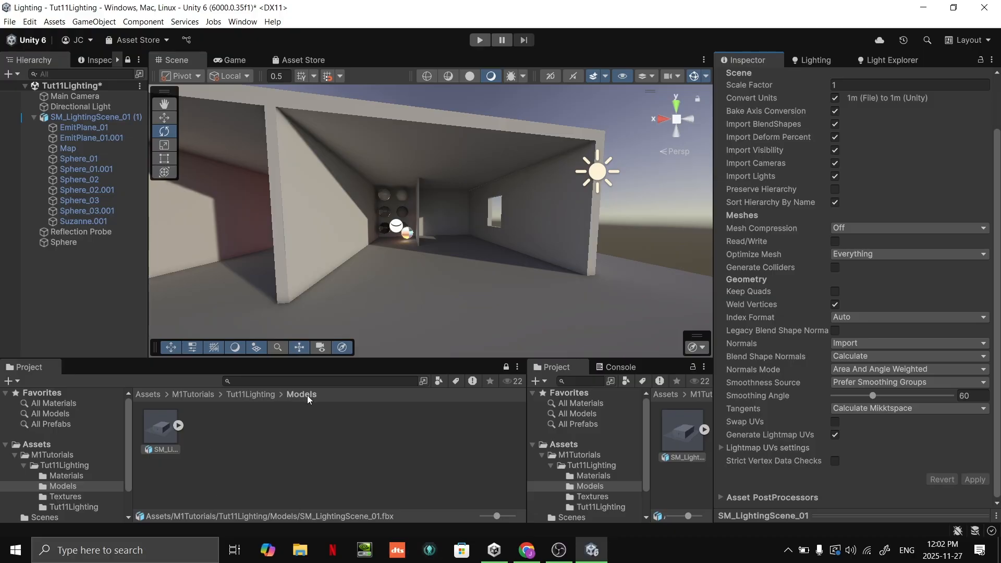
Search the computer for Blender and launch it
key(super)
text(blend)
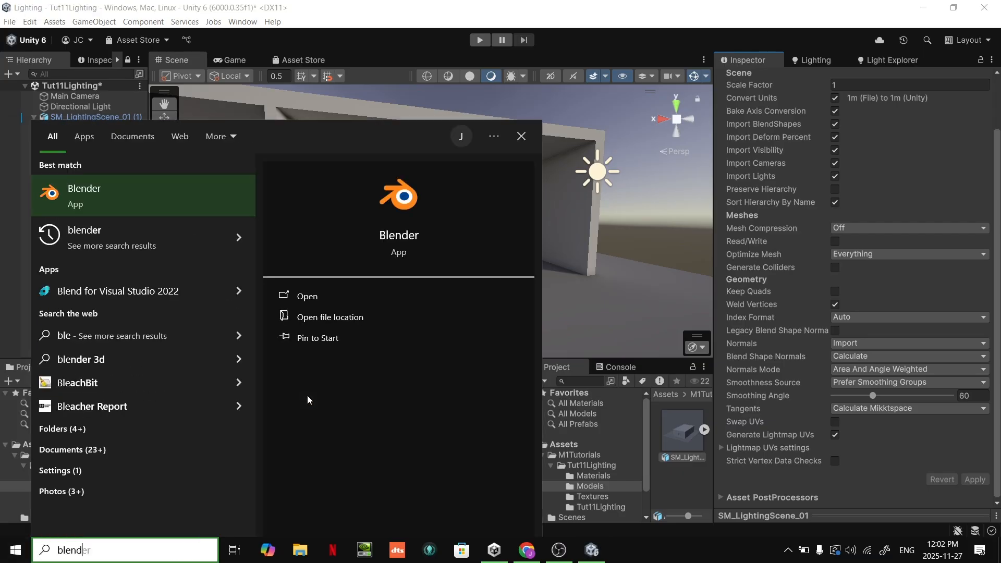
text(er)
key(Return)
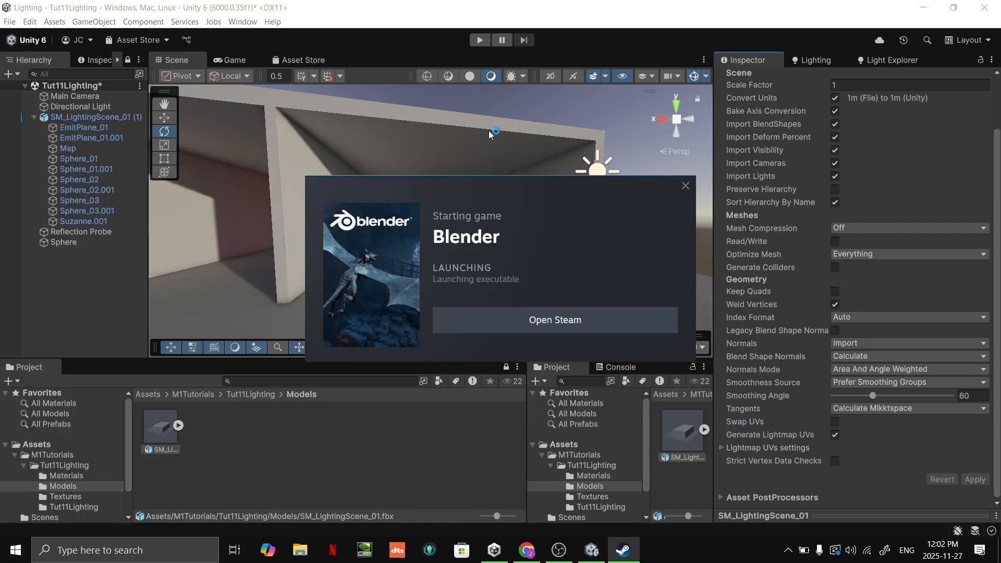
Switch to the browser presentation to show the Baked Lighting Tips slide again
key(alt+Tab)
key(alt+Tab)
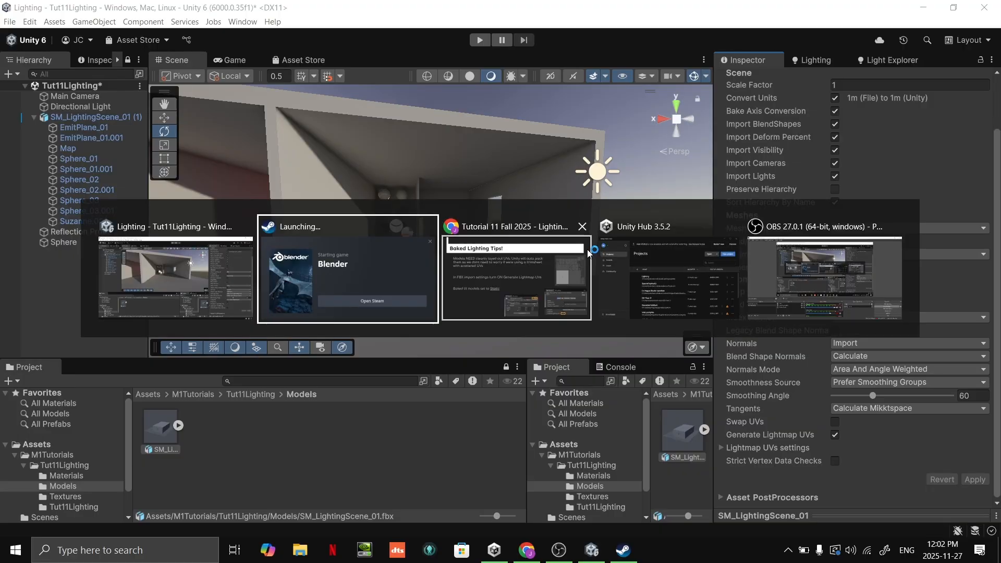
click(577, 277)
key(alt+Tab)
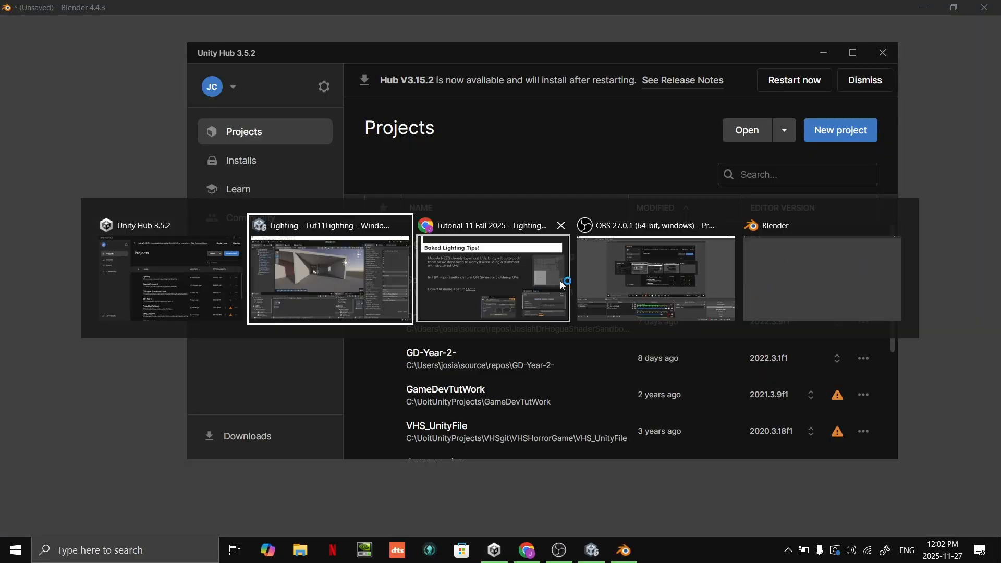
click(513, 271)
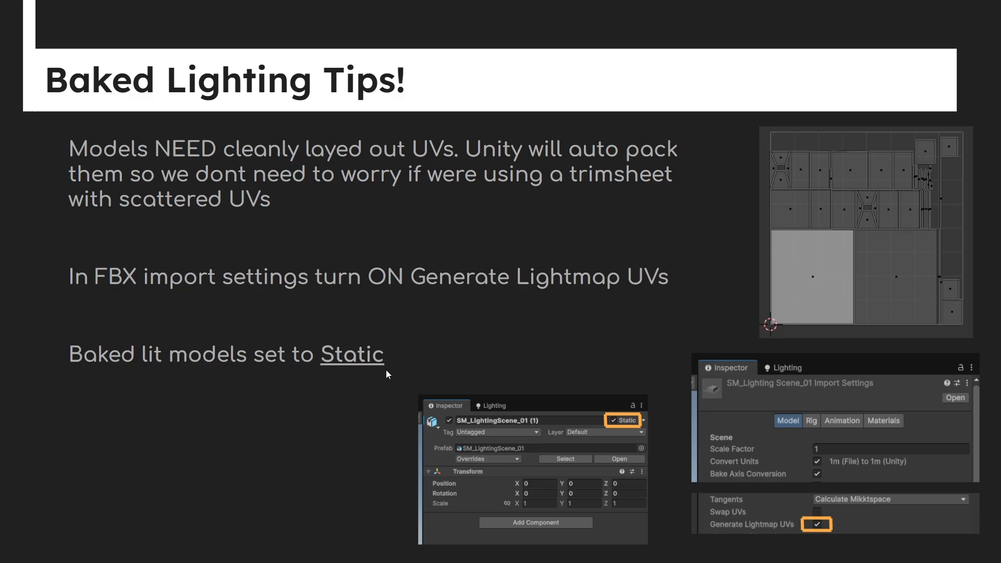
Switch to Unity, select the SM_LightingScene_01 (1) model in the scene to show its Static setting, and deselect it
key(alt+Tab)
key(alt+Tab)
key(alt+Tab)
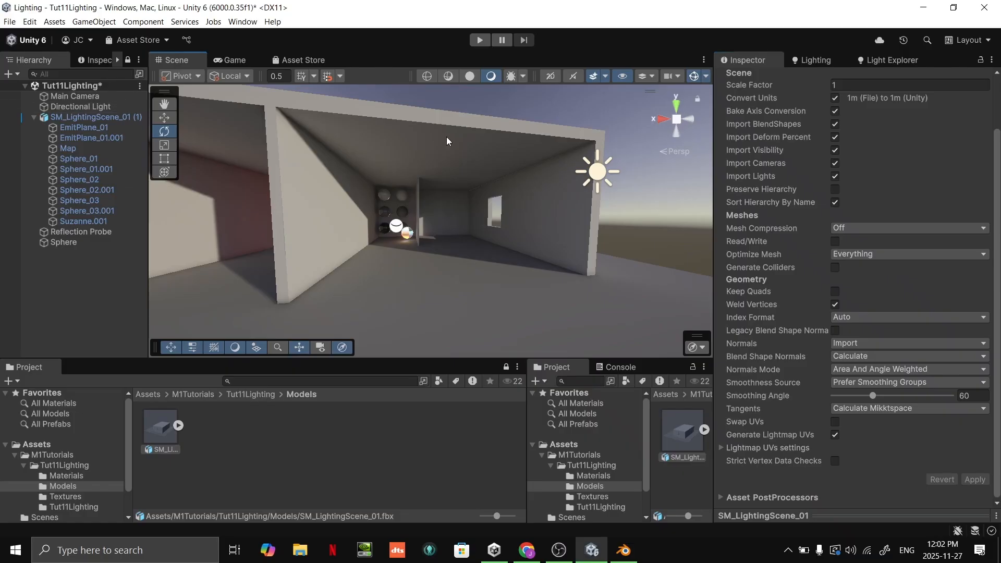
click(447, 136)
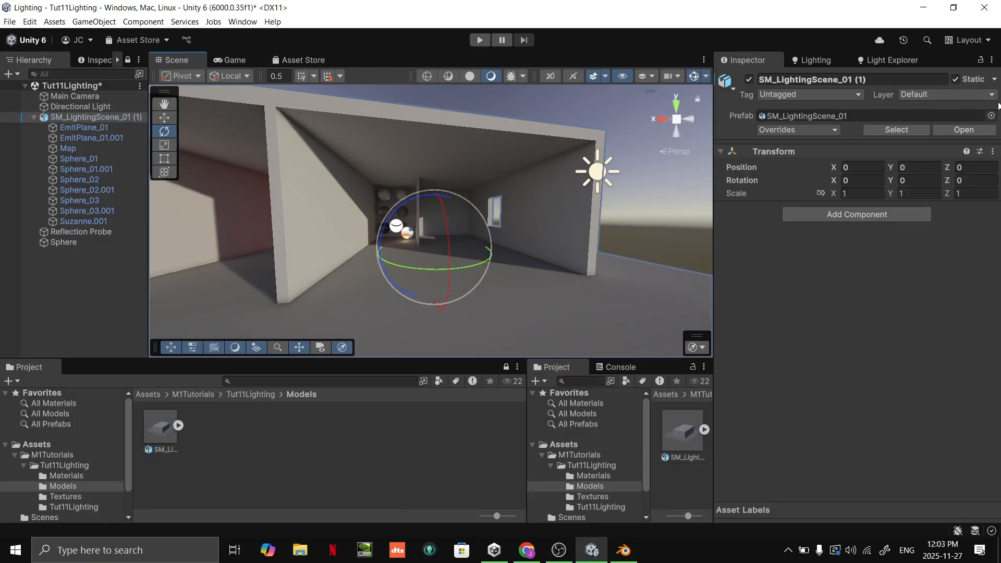
right_drag(451, 223, 438, 250)
key(s)
click(578, 266)
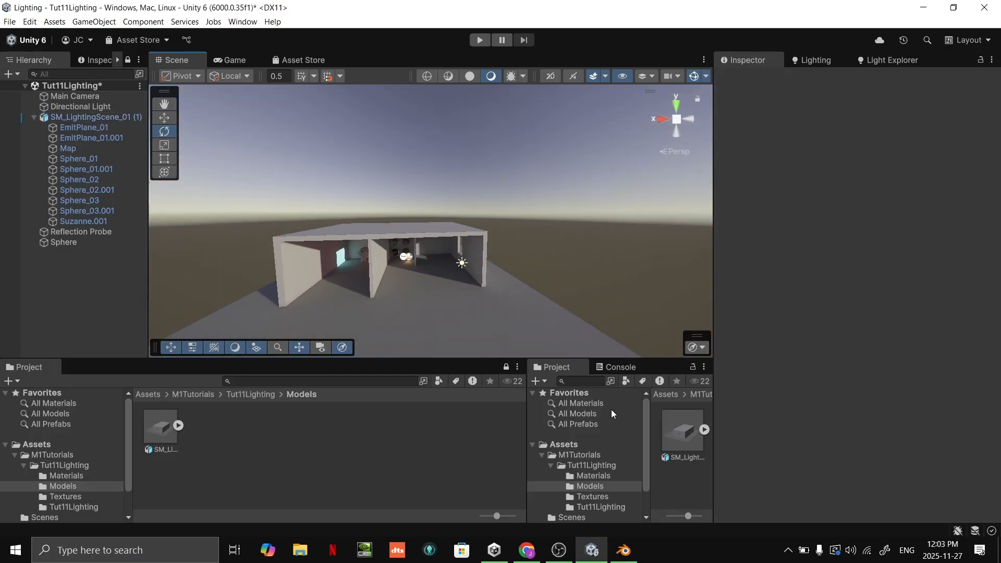
Switch to Blender and open the Tutorial11_Lighting.blend file from the Tutorial11_Lighting folder
click(624, 551)
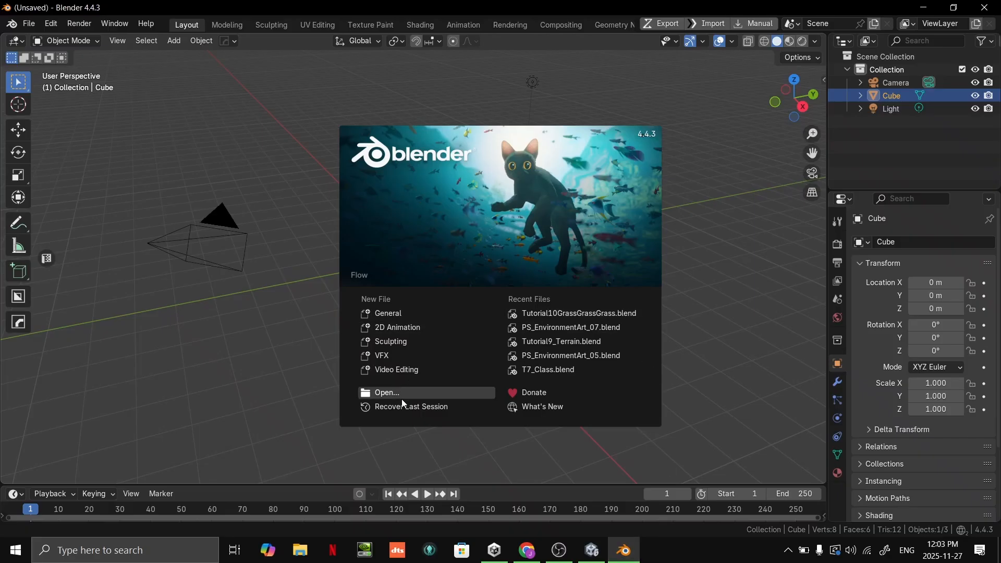
click(388, 393)
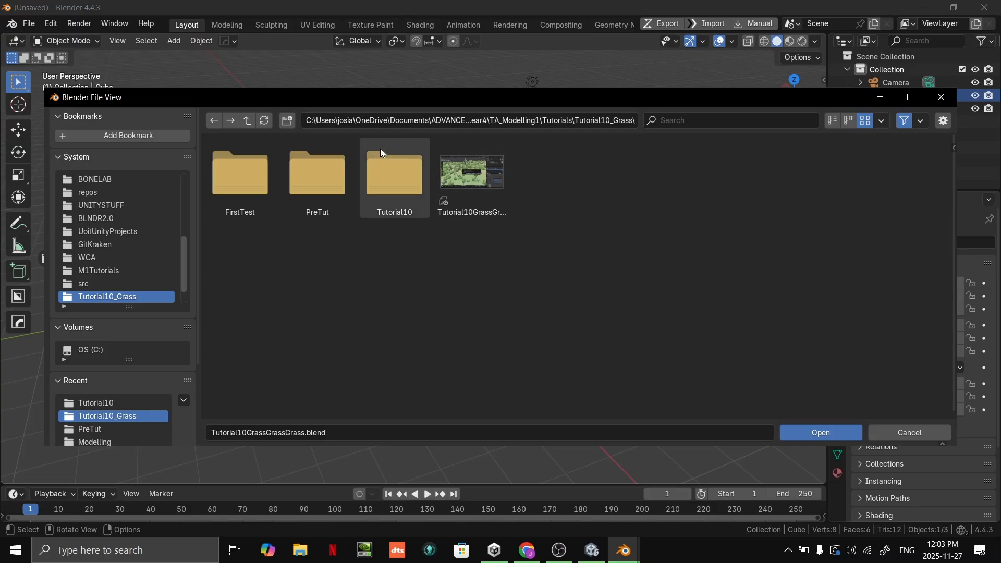
click(253, 121)
double_click(395, 249)
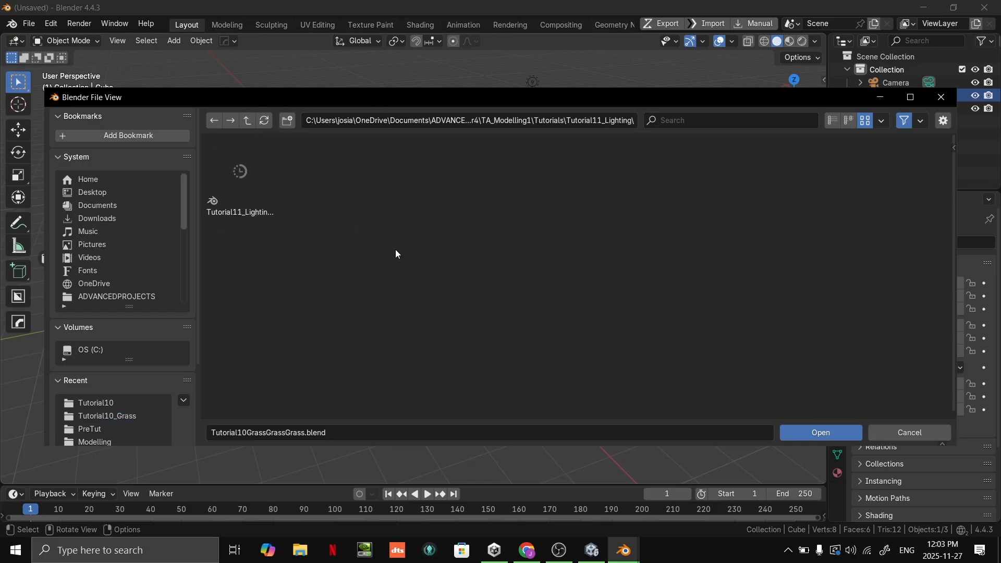
double_click(264, 200)
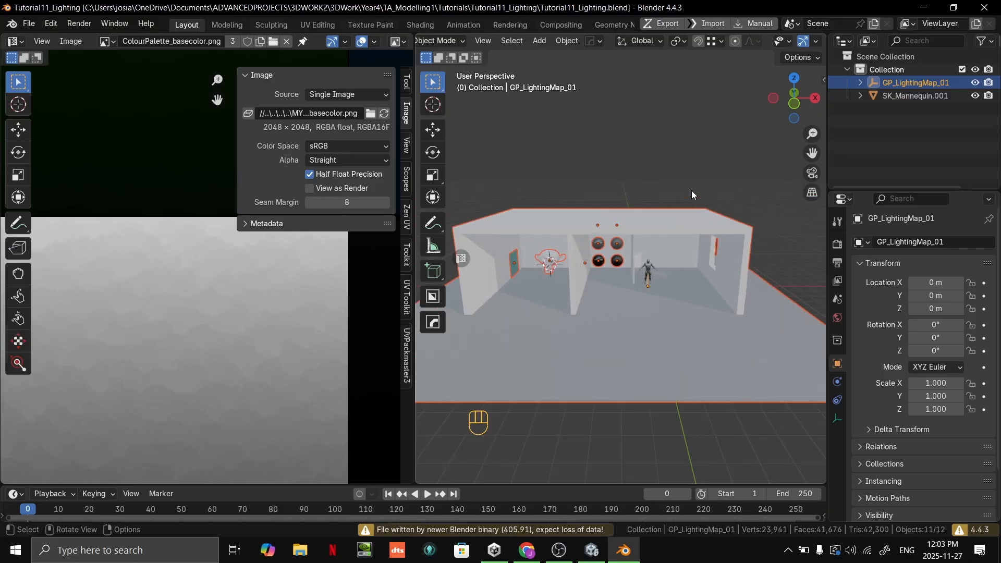
Put the Map object into Edit Mode and select all of its UVs over the colour palette texture
click(680, 217)
key(KP_Decimal)
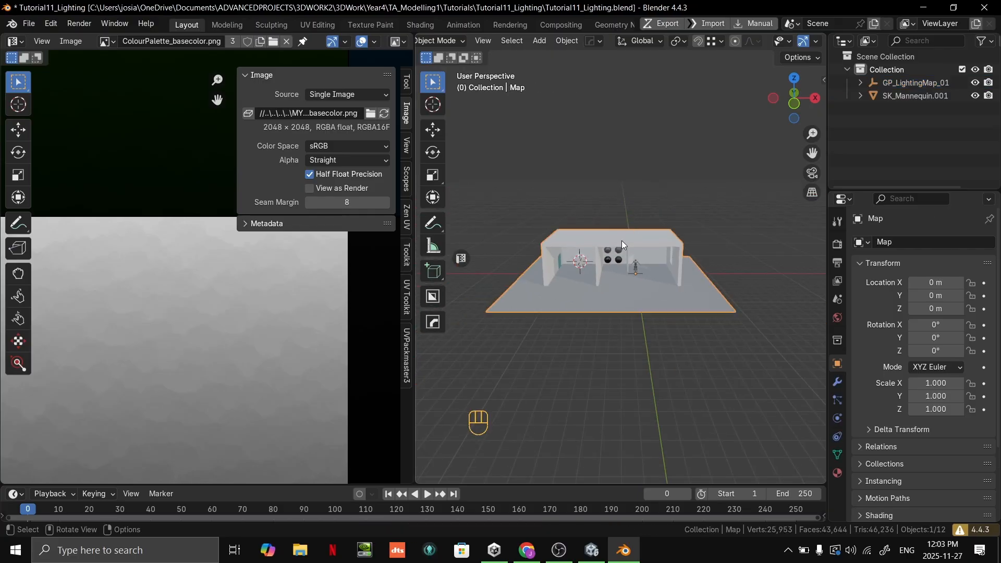
key(Tab)
scroll(183, 298, down, 4)
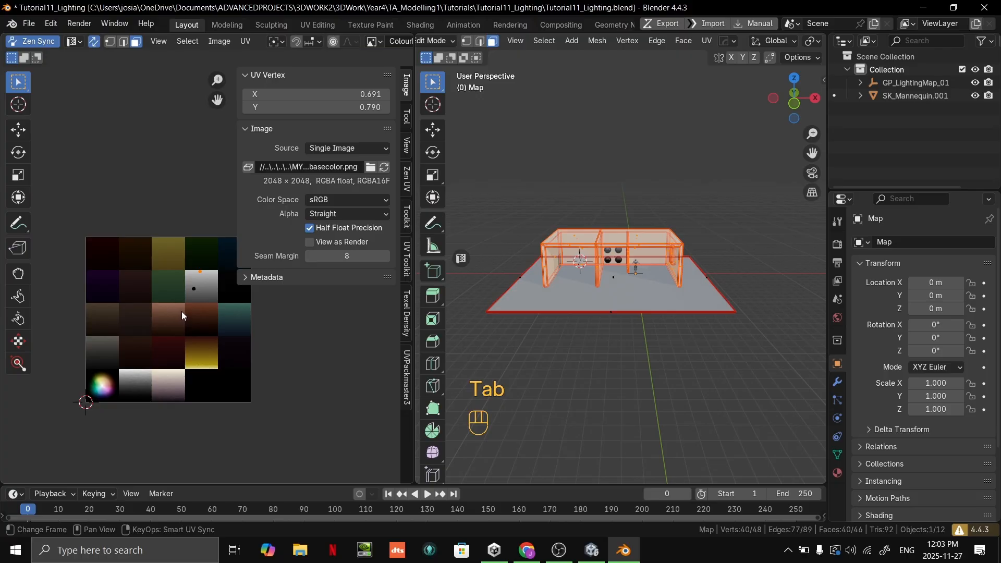
scroll(181, 311, up, 2)
drag(225, 342, 111, 220)
scroll(166, 311, down, 3)
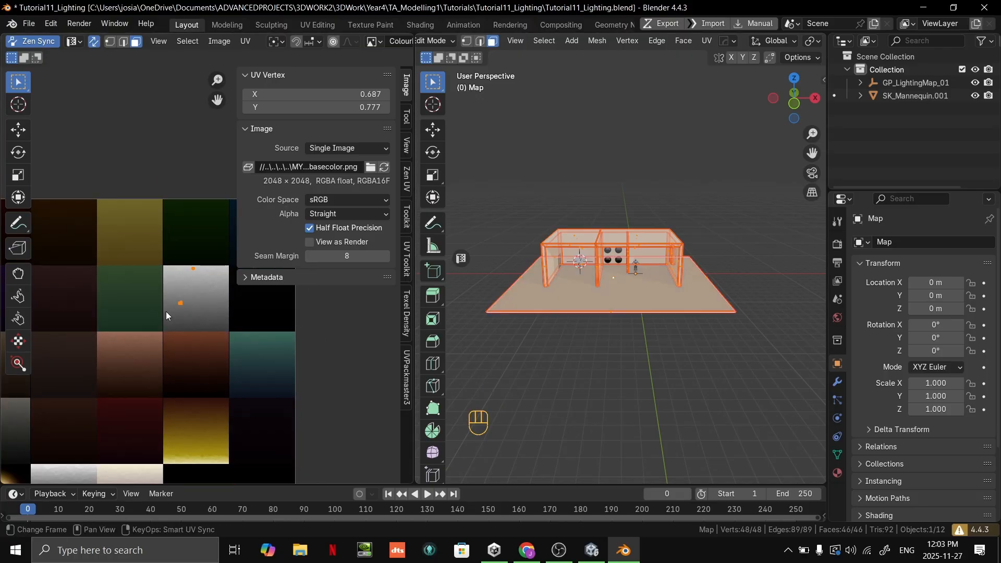
Examine how the Map object's tiny UV islands sit on the grey swatch of the colour palette
middle_drag(159, 320, 176, 282)
scroll(118, 349, up, 4)
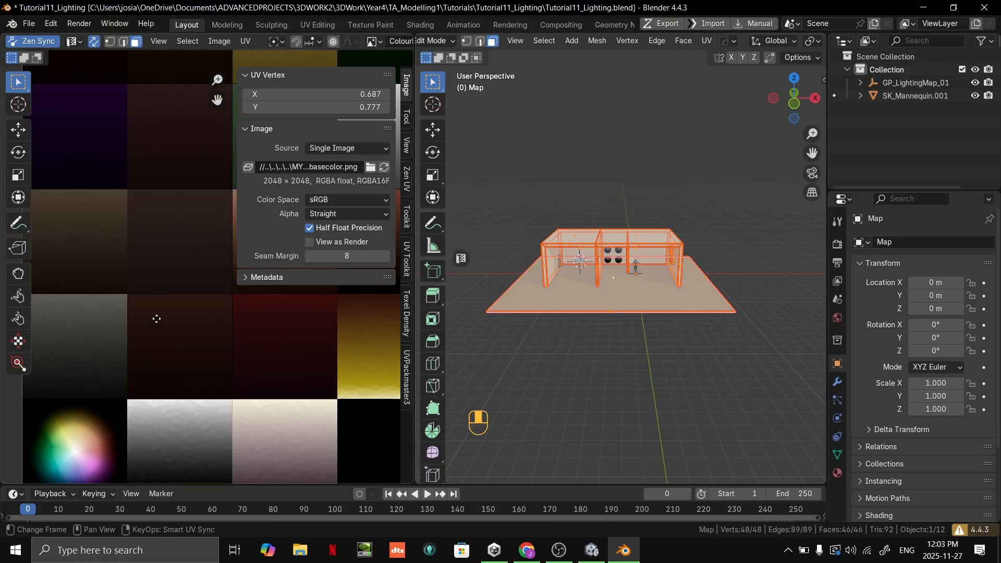
scroll(111, 262, up, 5)
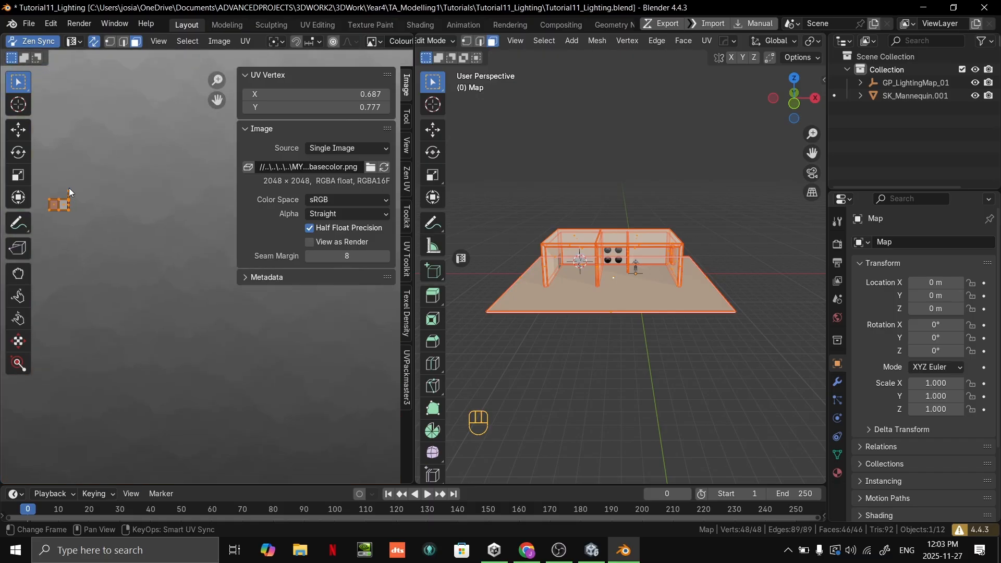
middle_drag(68, 224, 224, 385)
scroll(227, 318, down, 3)
middle_drag(196, 292, 115, 376)
scroll(219, 320, down, 10)
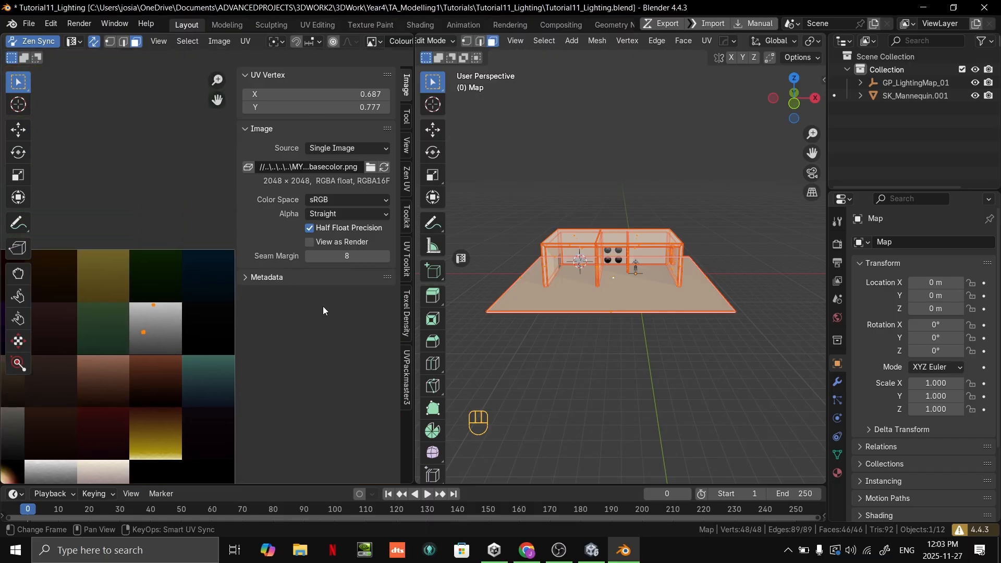
scroll(617, 259, up, 7)
scroll(617, 259, down, 8)
Return to Object Mode and reselect the Map object
key(Tab)
click(693, 205)
scroll(676, 210, up, 4)
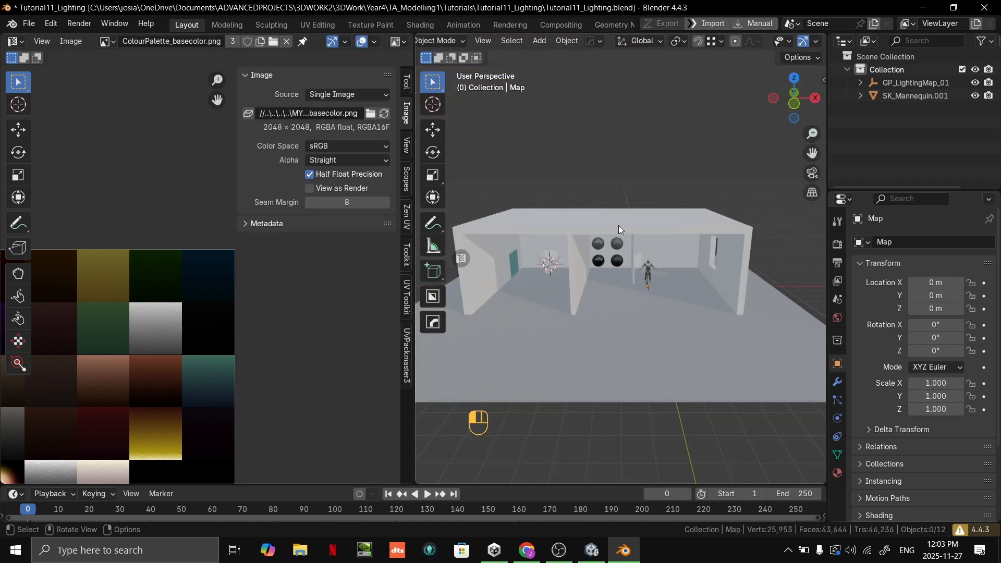
click(578, 253)
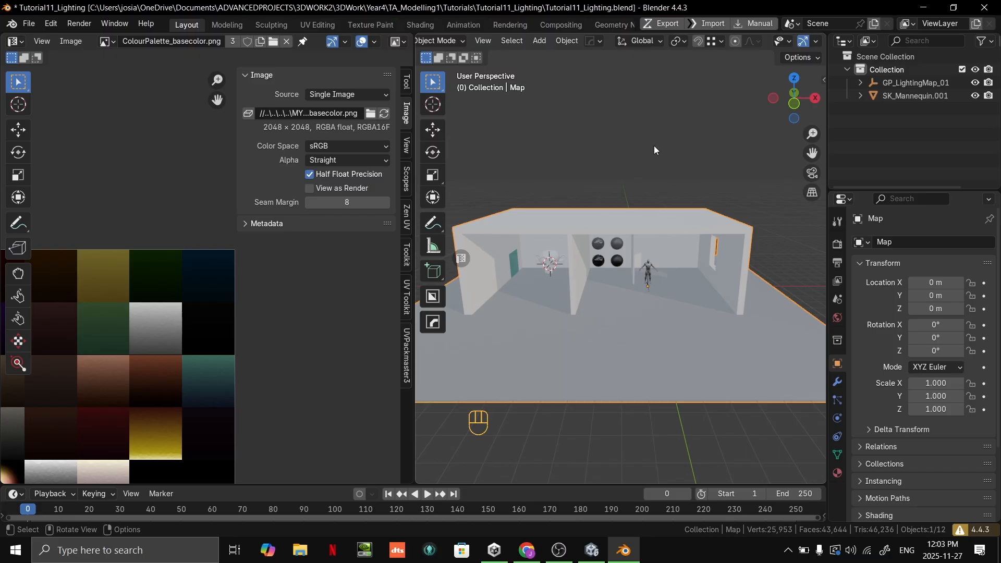
Examine the colour wheel and greyscale gradient swatches of the ColourPalette_basecolor.png texture
scroll(174, 337, down, 4)
middle_drag(129, 371, 17, 192)
scroll(264, 315, up, 7)
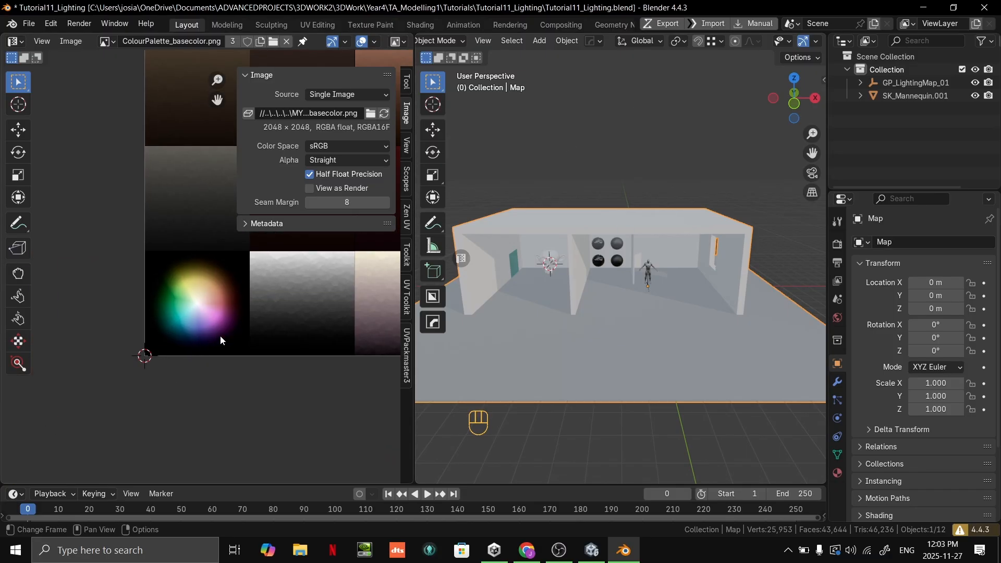
scroll(259, 349, up, 1)
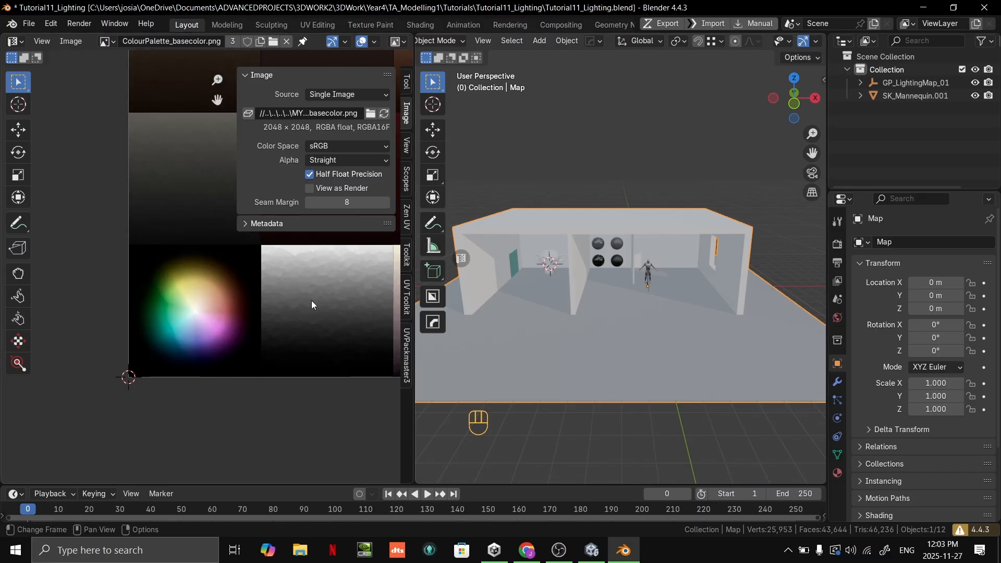
middle_drag(312, 301, 136, 416)
scroll(212, 353, down, 9)
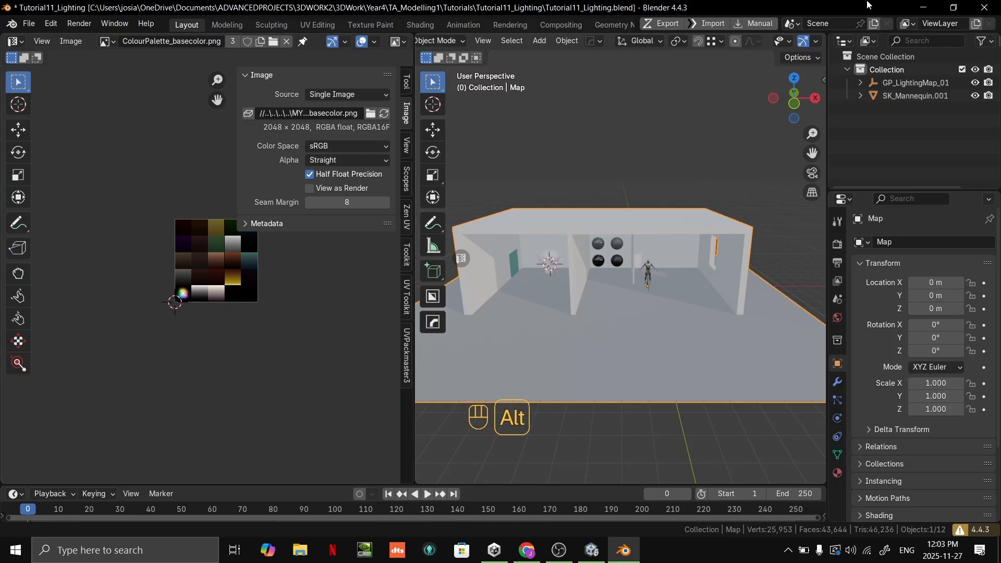
Switch to Unity and check the Generate Lightmap UVs import setting of the SM_LightingScene_01 model
key(alt+Tab)
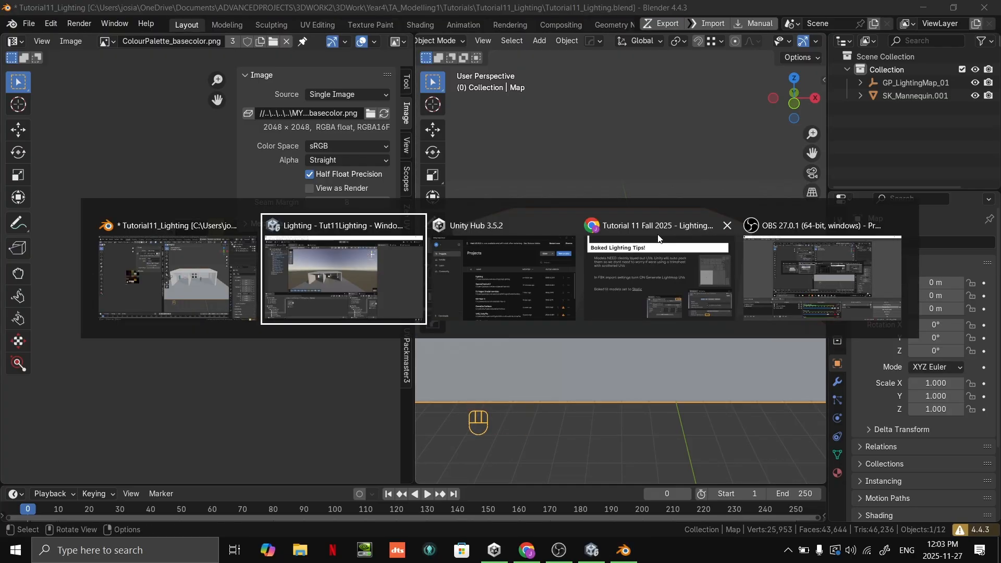
click(324, 291)
alt+drag(324, 290, 380, 374)
click(152, 428)
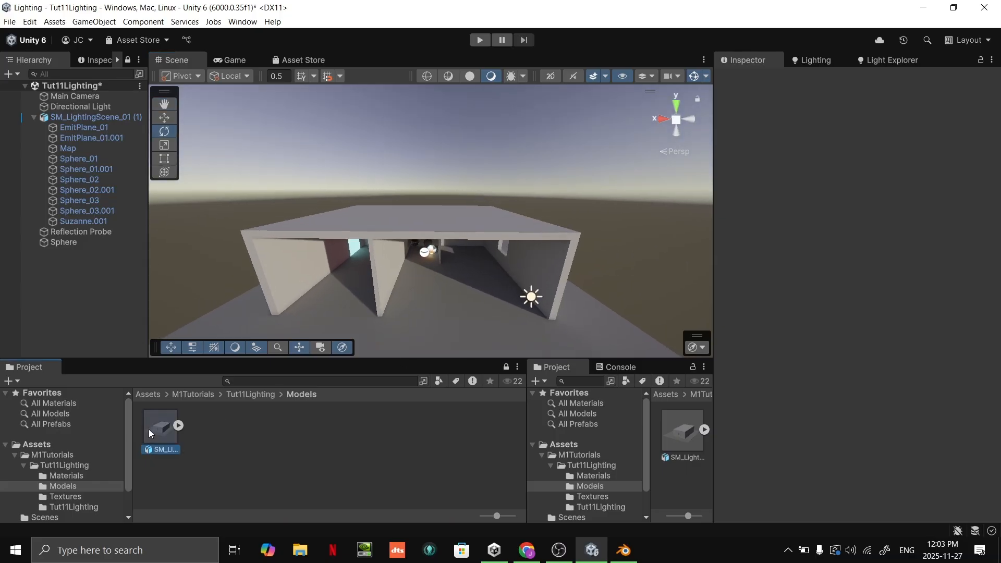
scroll(939, 373, down, 5)
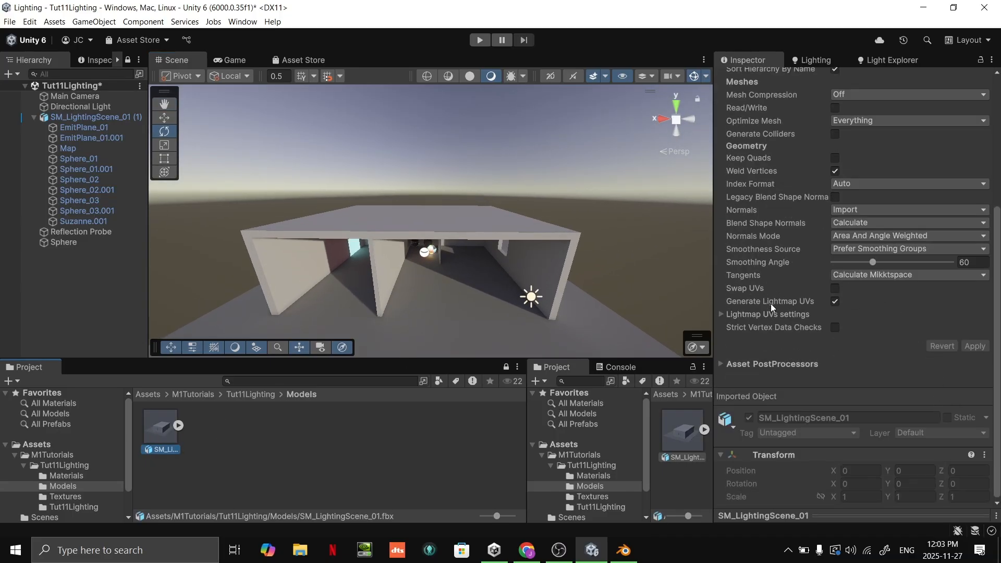
scroll(567, 179, up, 6)
Fly into the building near the glowing sphere and select the SM_LightingScene_01 (1) object in the scene
click(567, 179)
key(w)
right_drag(567, 179, 731, 265)
click(550, 255)
key(e)
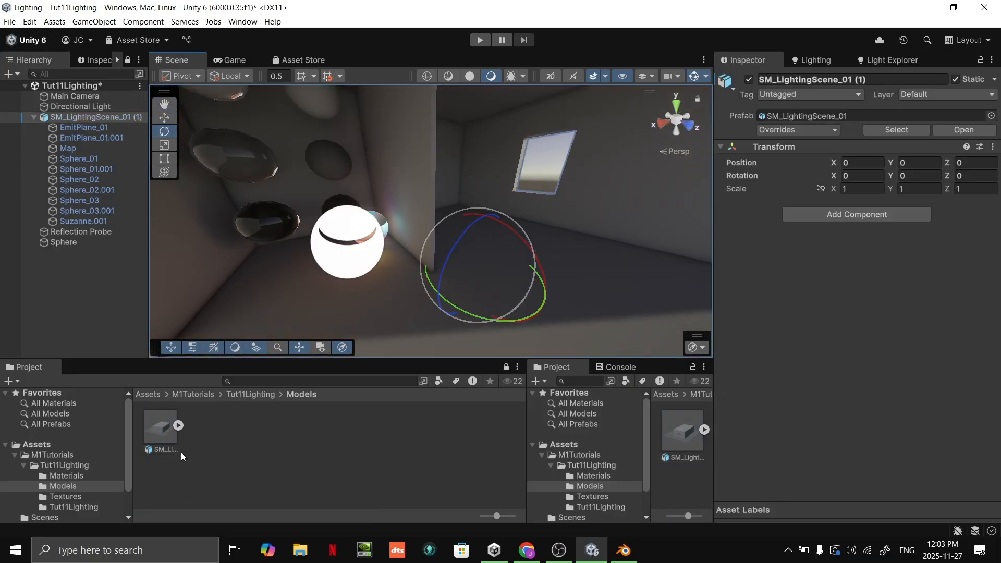
Open the Tut11Lighting subfolder holding the baked lighting assets and enlarge the asset browsing area
click(245, 395)
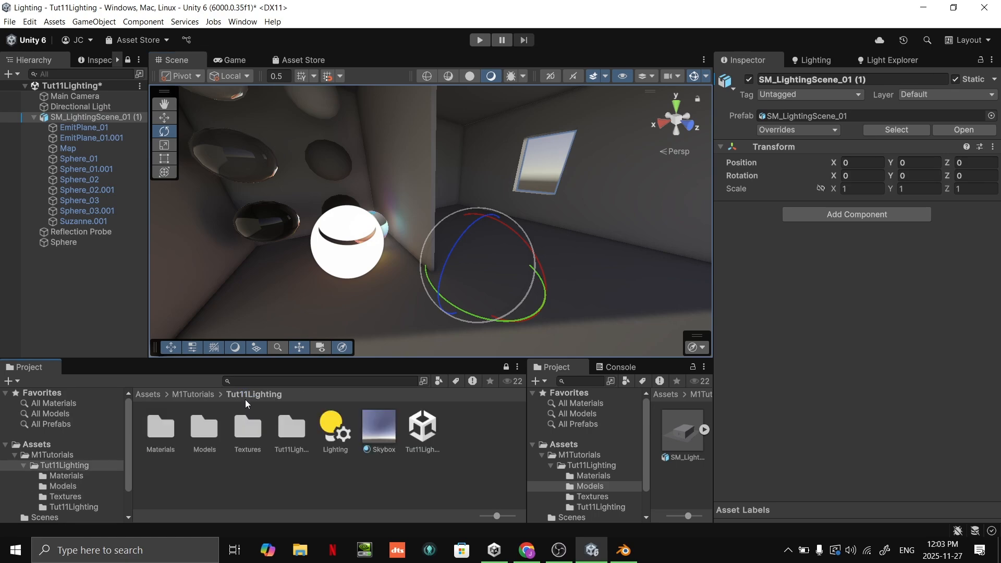
click(288, 432)
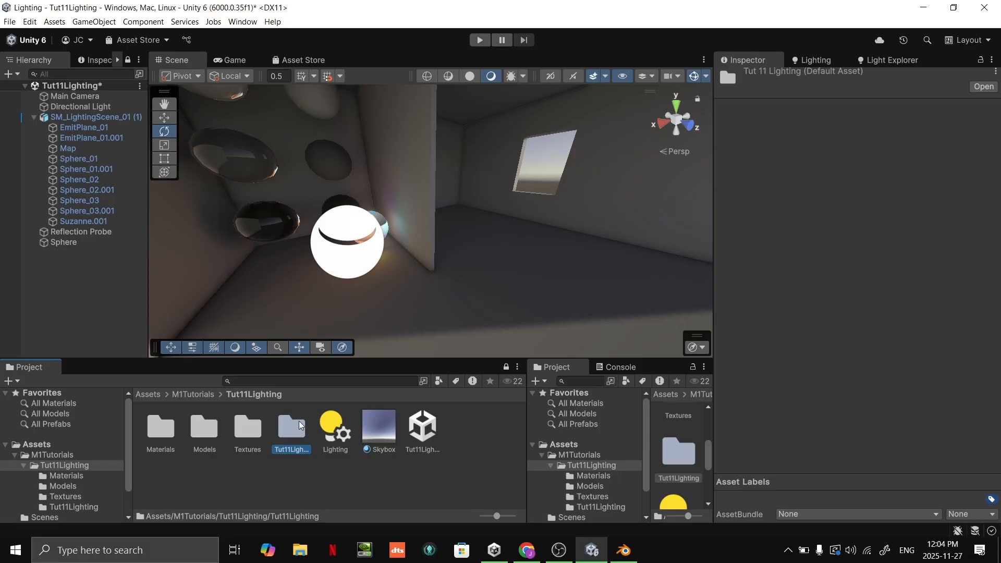
double_click(300, 431)
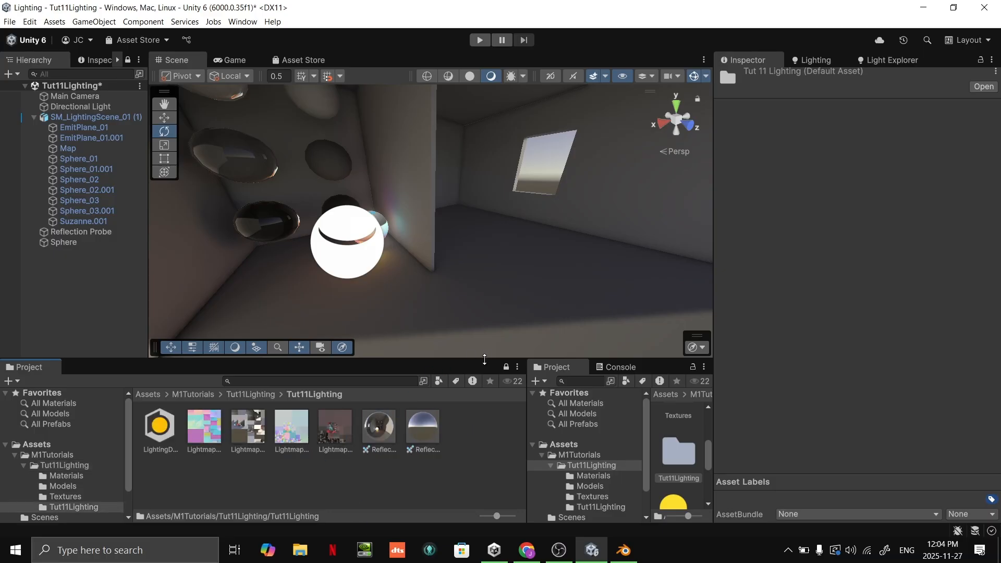
drag(483, 360, 513, 228)
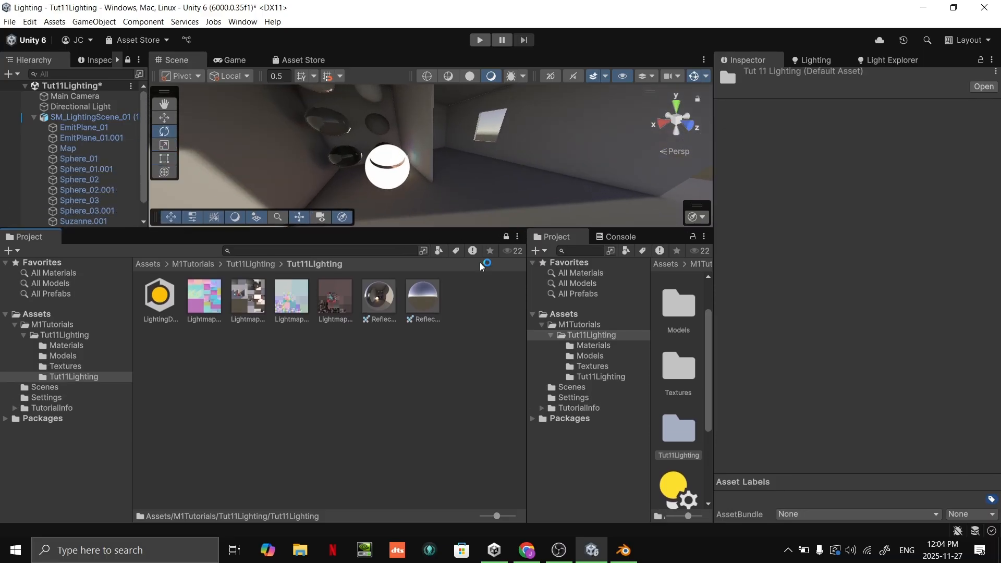
Inspect the ReflectionProbe-0 cubemap and enlarge the asset thumbnails
click(378, 302)
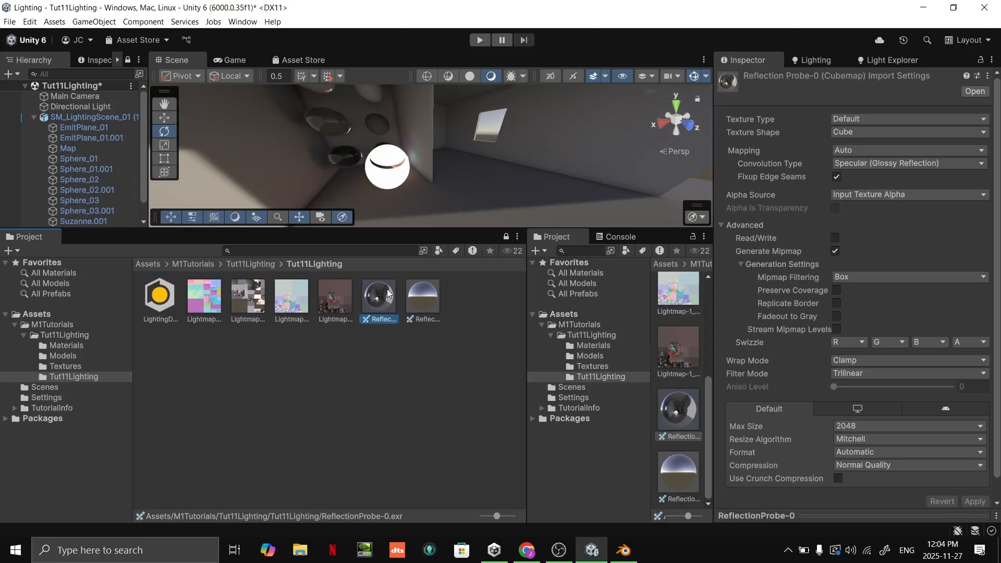
double_click(383, 296)
scroll(886, 272, down, 1)
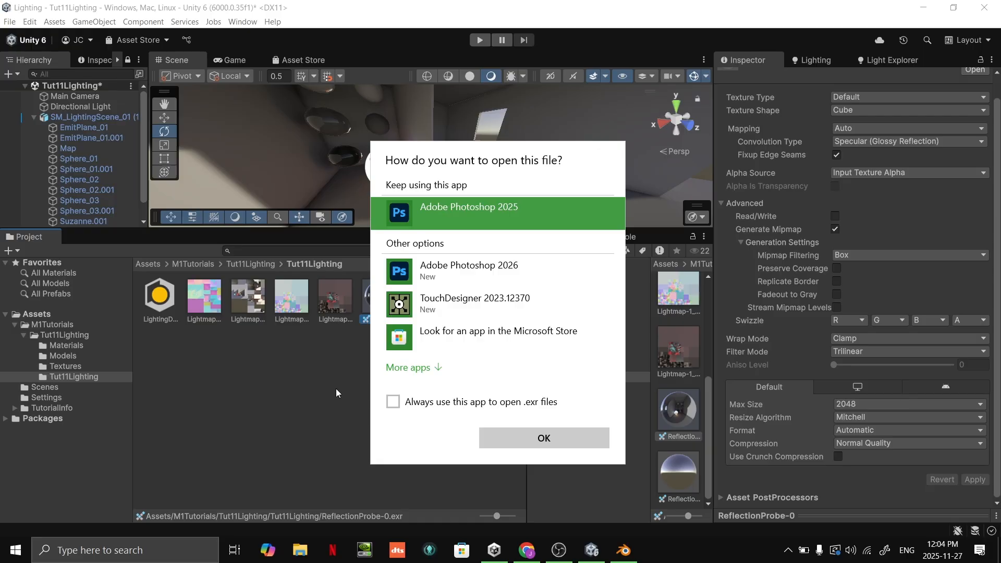
click(336, 389)
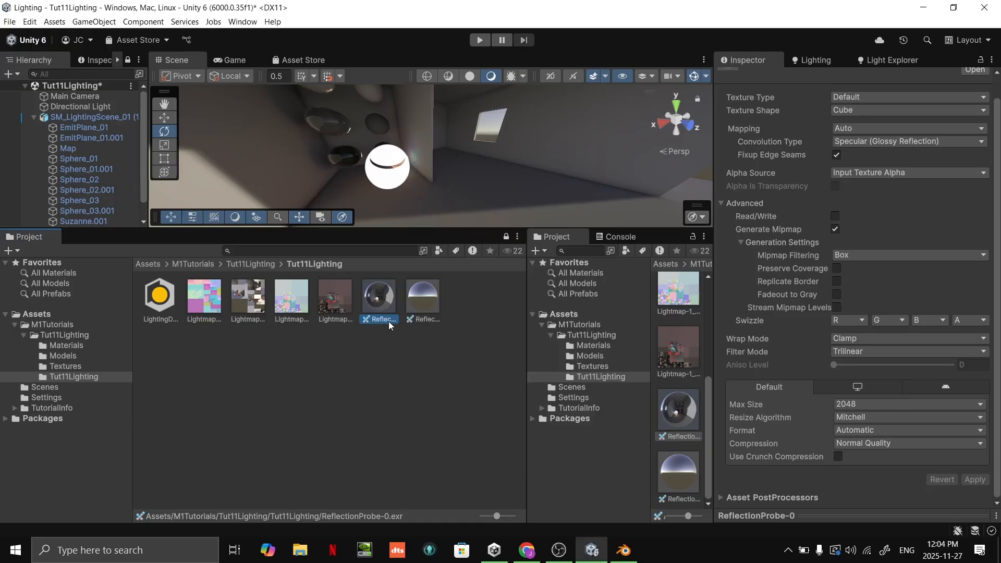
ctrl+scroll(388, 323, up, 3)
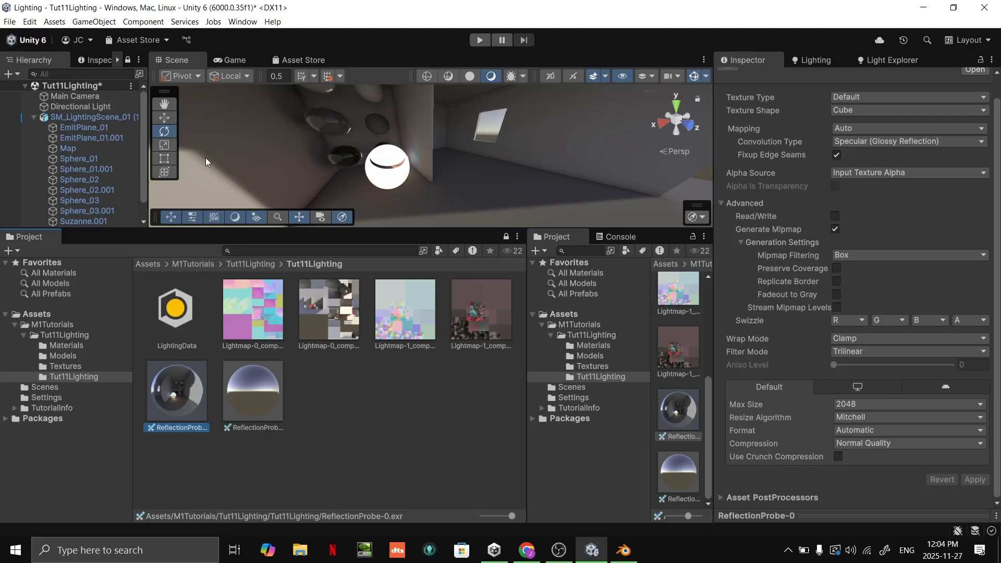
Examine the reflections on the row of spheres up close in a maximized Scene view, then restore the layout
alt+drag(458, 151, 354, 121)
key(w)
right_drag(353, 120, 558, 116)
key(shift+space)
key(w)
key(a)
key(a)
right_drag(461, 256, 570, 308)
key(d)
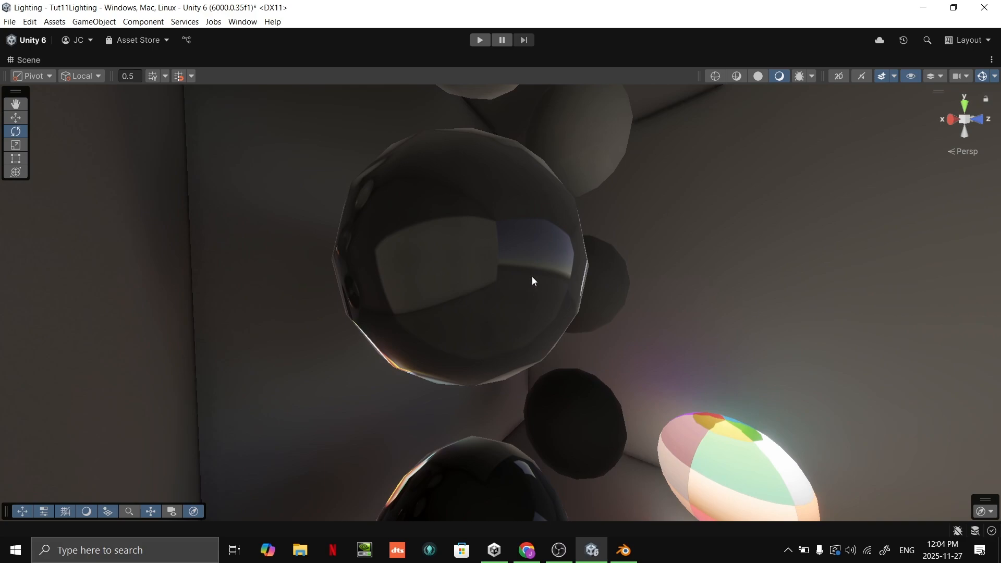
key(s)
right_drag(550, 242, 385, 297)
key(shift+space)
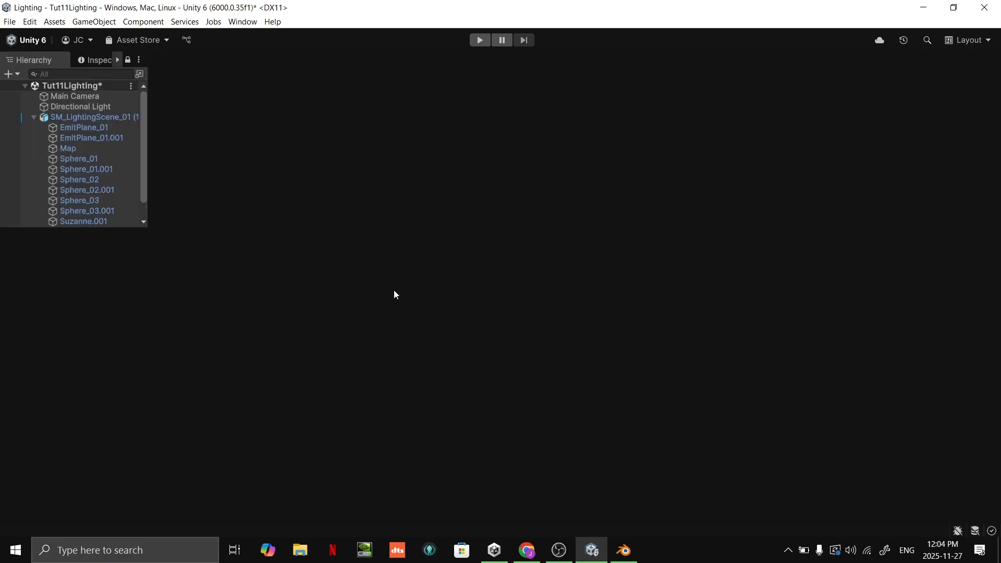
Go through the baked reflection probe and lightmap textures, ending on Lightmap-0_comp_light
click(255, 438)
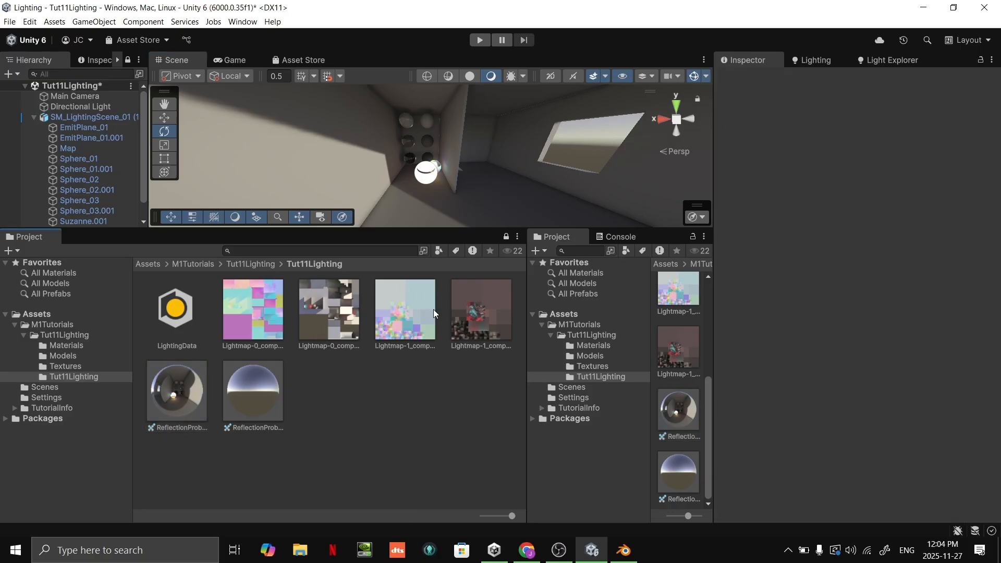
click(470, 321)
click(394, 318)
click(313, 323)
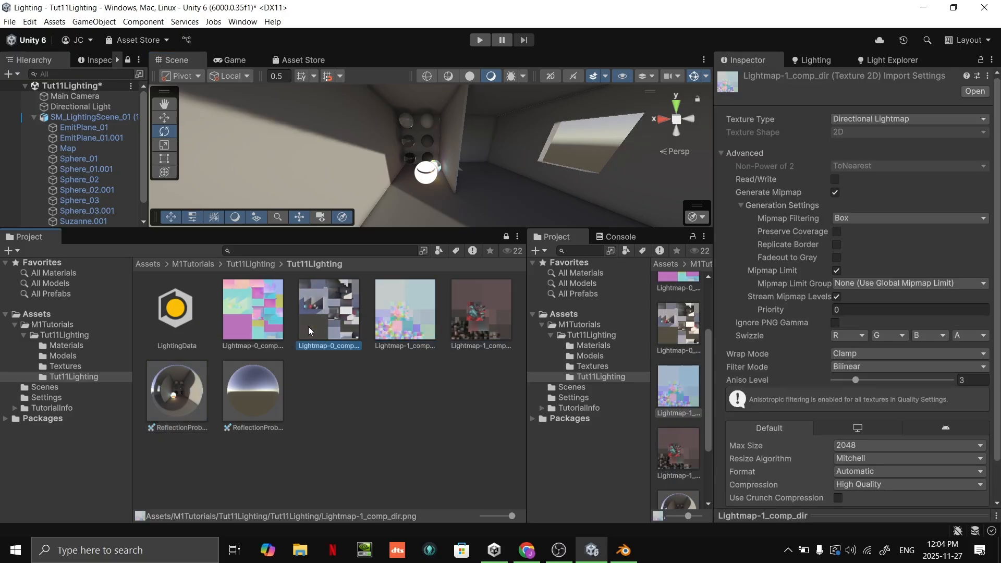
Examine Lightmap-0_comp_light in an enlarged preview, shrink the preview again, and select the LightingData asset
double_click(333, 309)
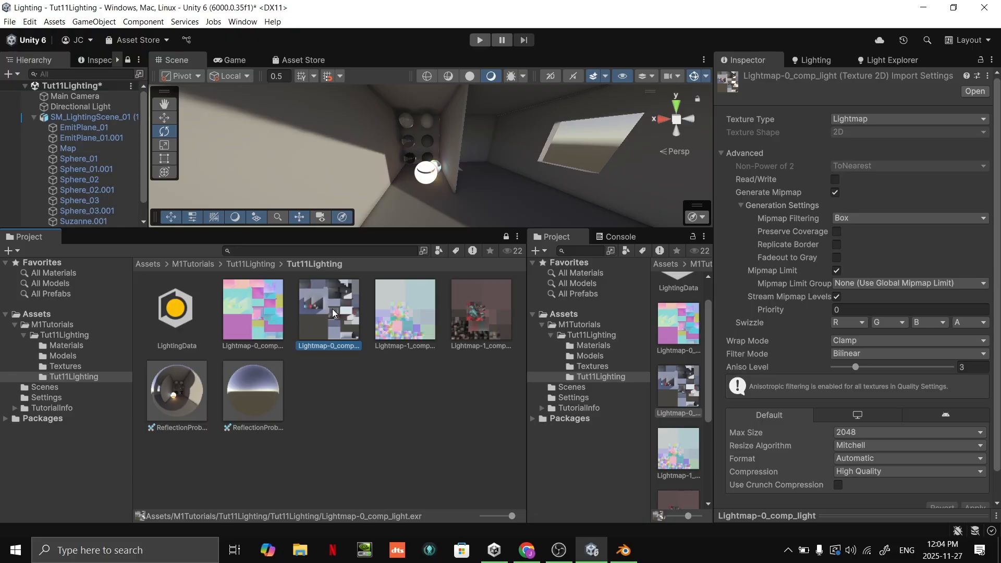
click(341, 460)
drag(851, 517, 860, 187)
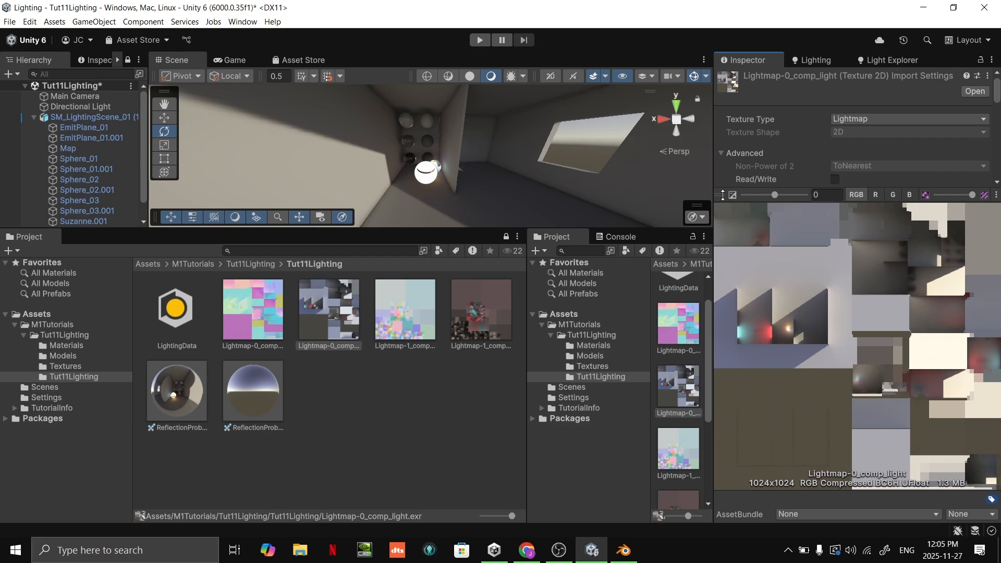
drag(723, 195, 723, 407)
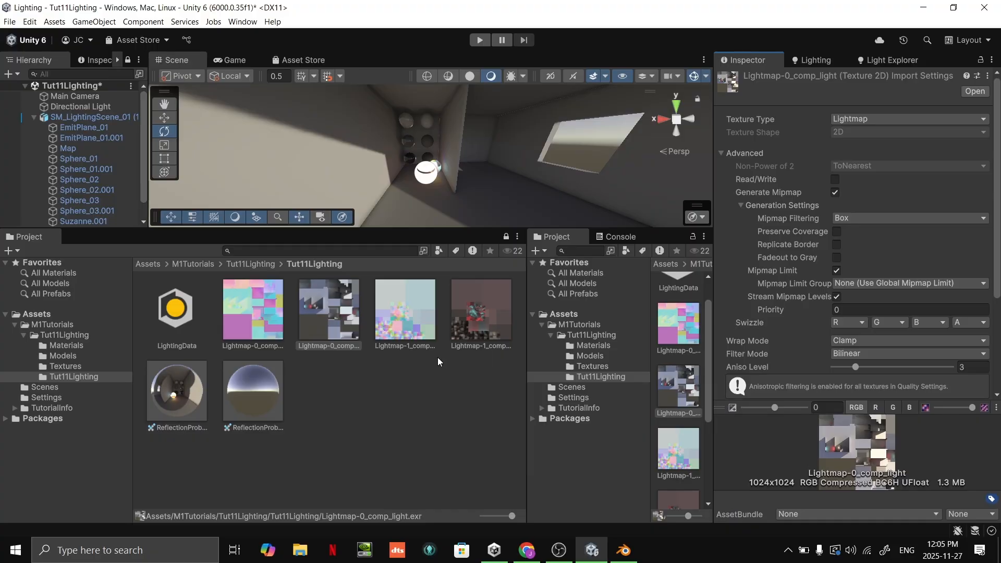
click(198, 284)
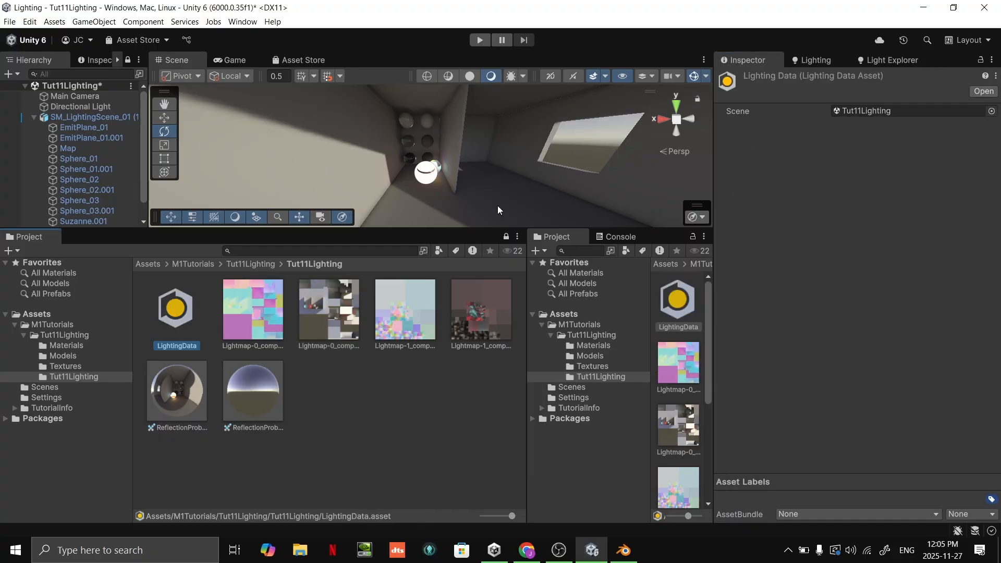
Enlarge the Scene view and show the scene's list of baked lightmaps in the Lighting window
drag(372, 230, 369, 402)
click(816, 60)
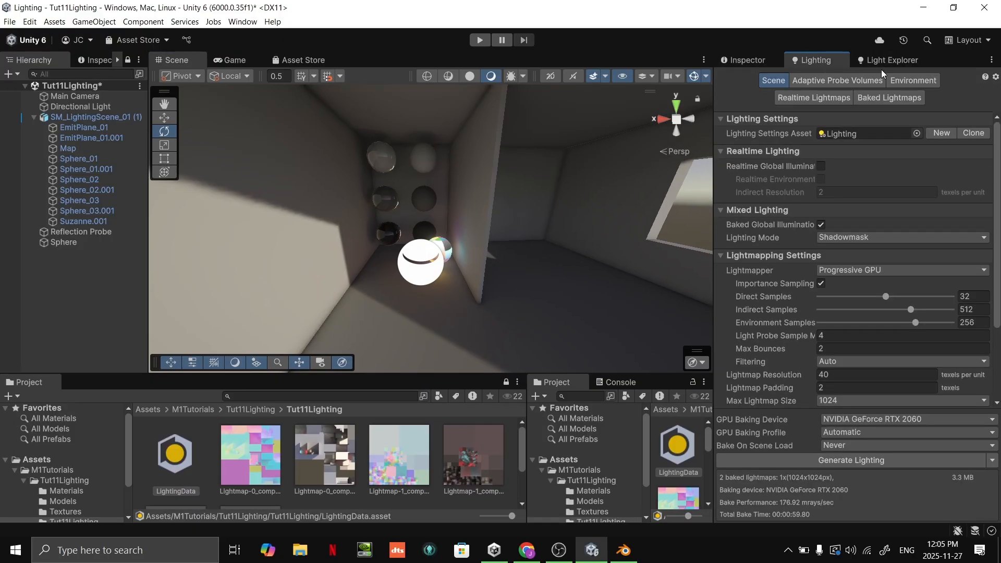
click(899, 95)
click(826, 102)
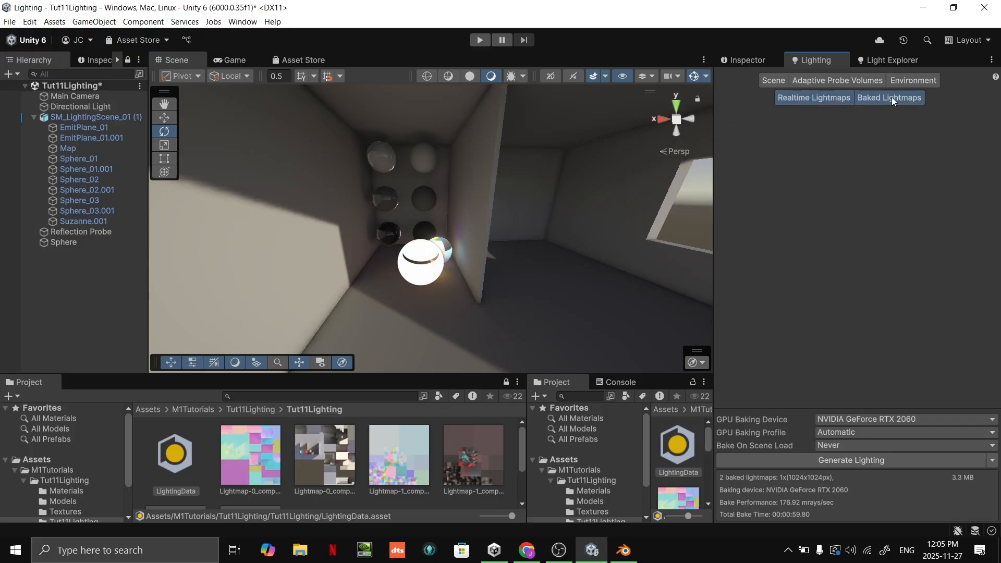
click(891, 97)
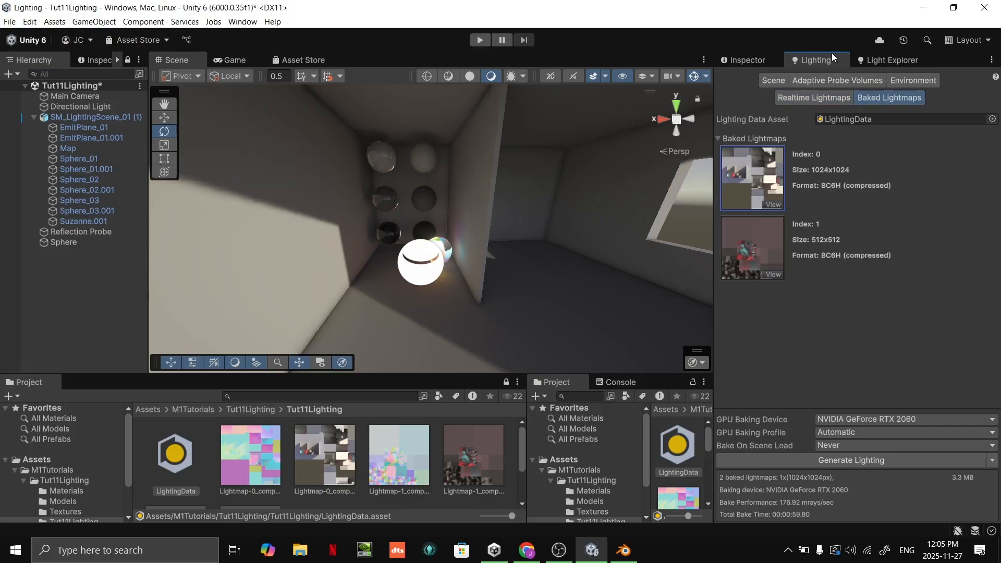
Open the baked lightmap with index 0 in its viewer and maximize the viewer window
double_click(750, 173)
drag(639, 138, 486, 74)
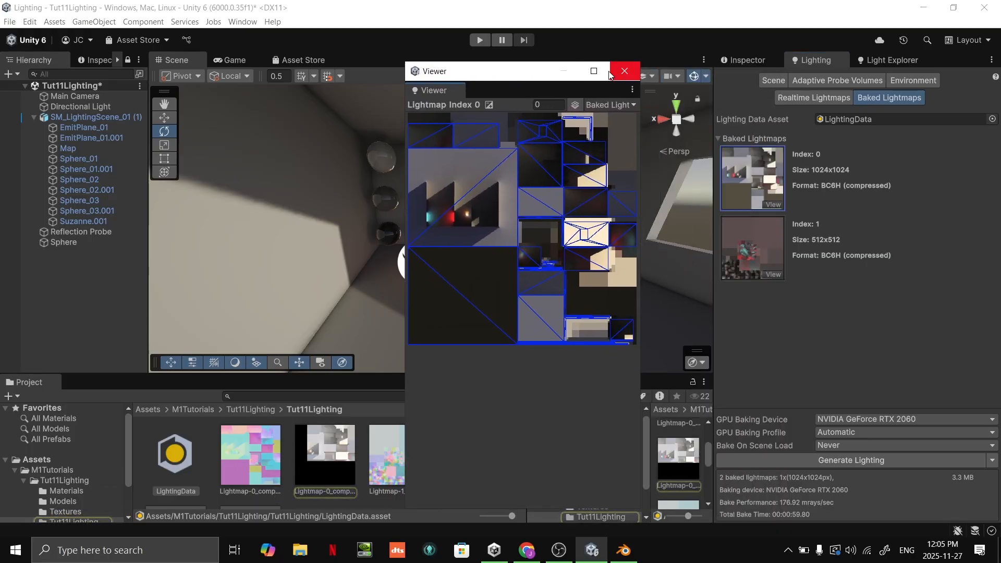
click(606, 74)
Examine the baked light spots and UV outlines of lightmap 0 up close, ending on the whole map
scroll(235, 238, up, 1)
scroll(258, 261, down, 1)
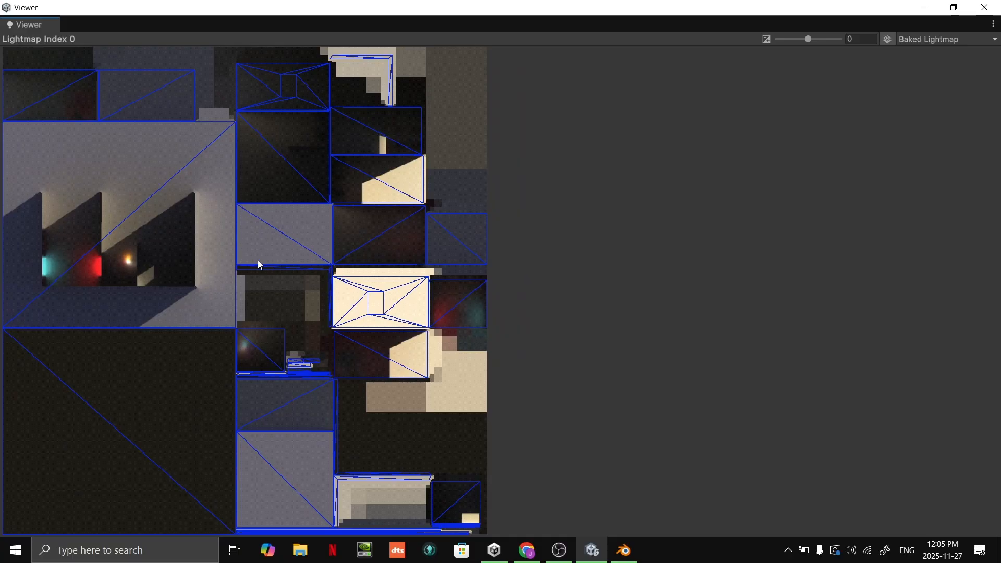
scroll(198, 194, up, 1)
scroll(179, 174, down, 1)
scroll(63, 235, up, 5)
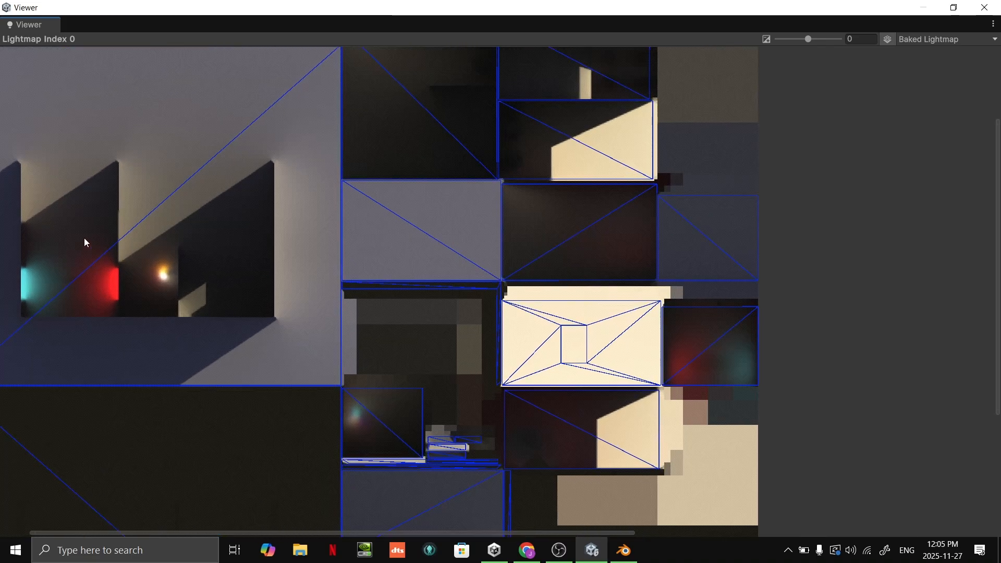
scroll(147, 273, up, 5)
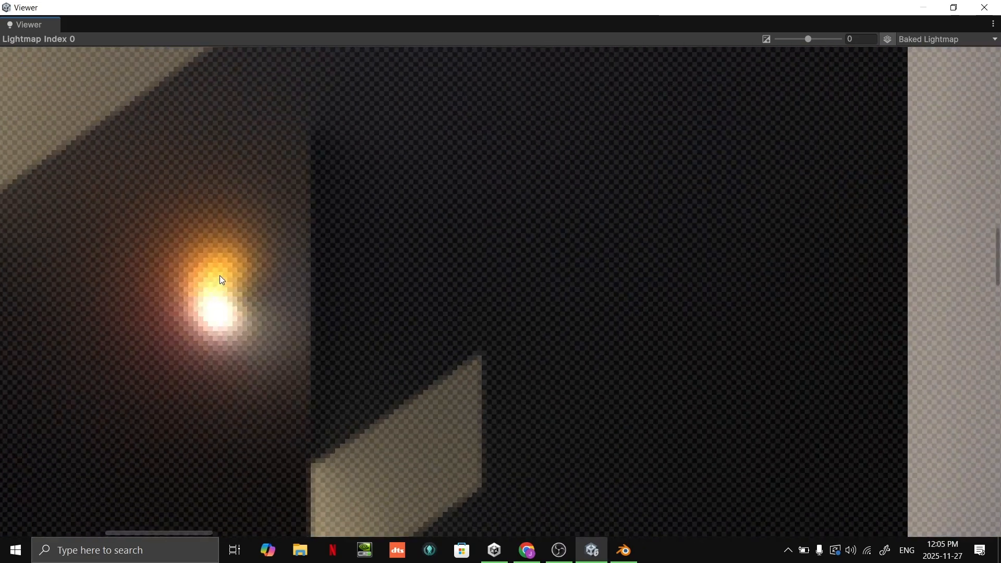
scroll(218, 306, down, 2)
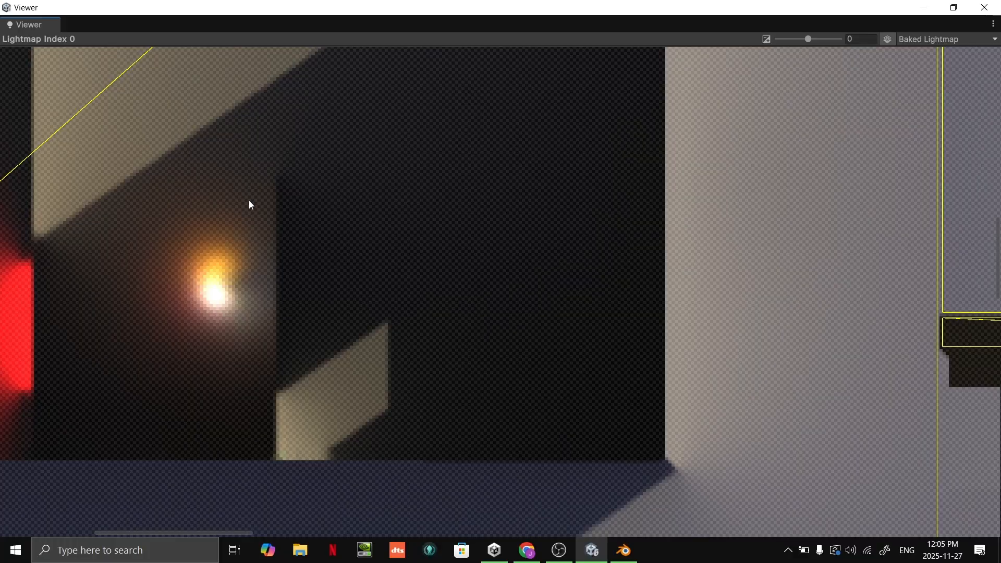
scroll(319, 174, down, 4)
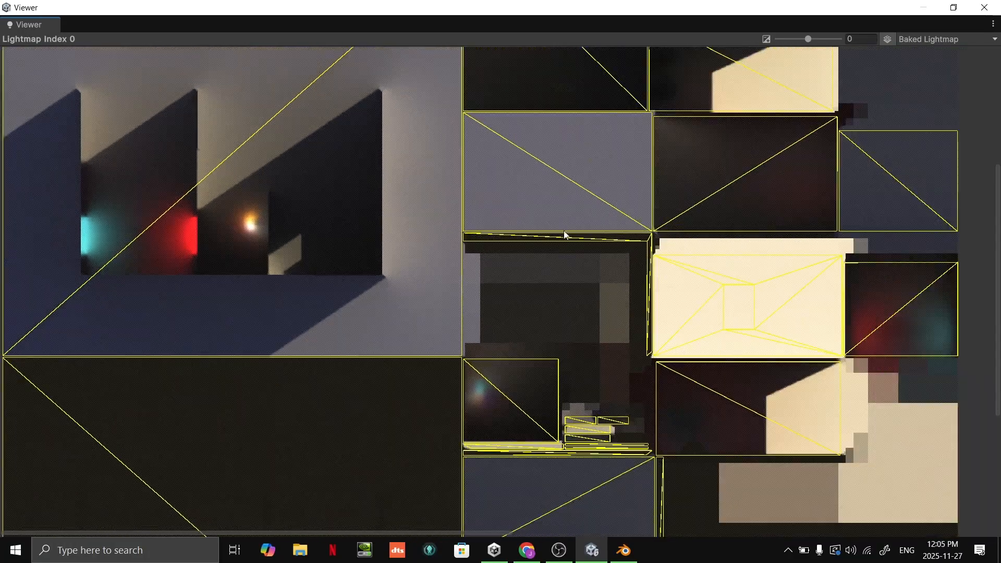
scroll(639, 217, down, 3)
scroll(285, 340, up, 2)
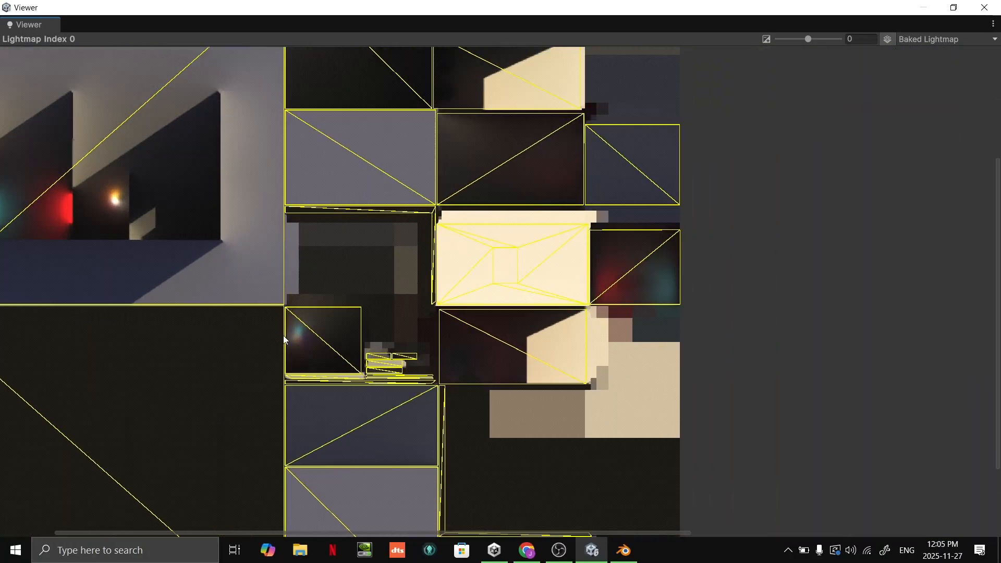
scroll(286, 340, up, 5)
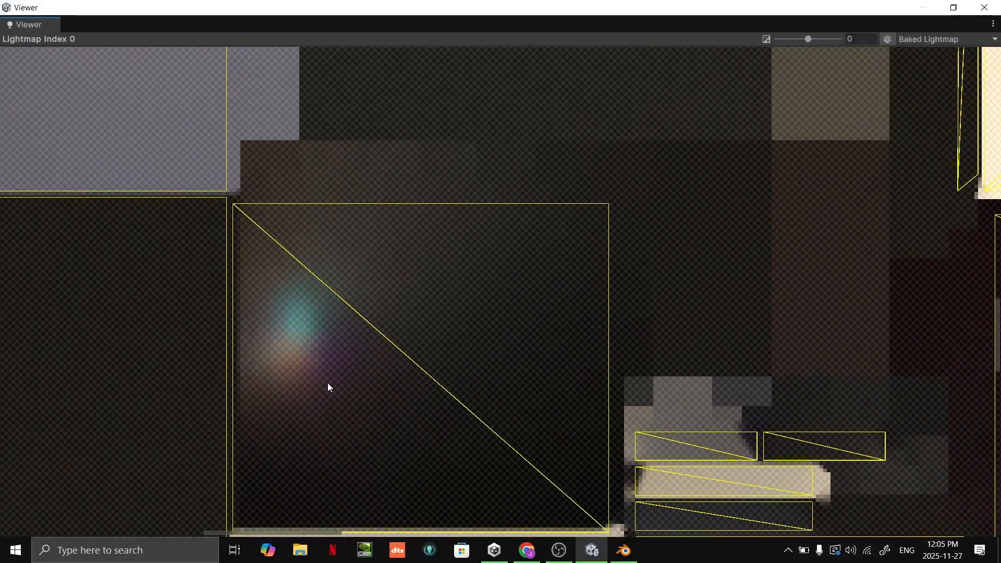
scroll(233, 264, down, 6)
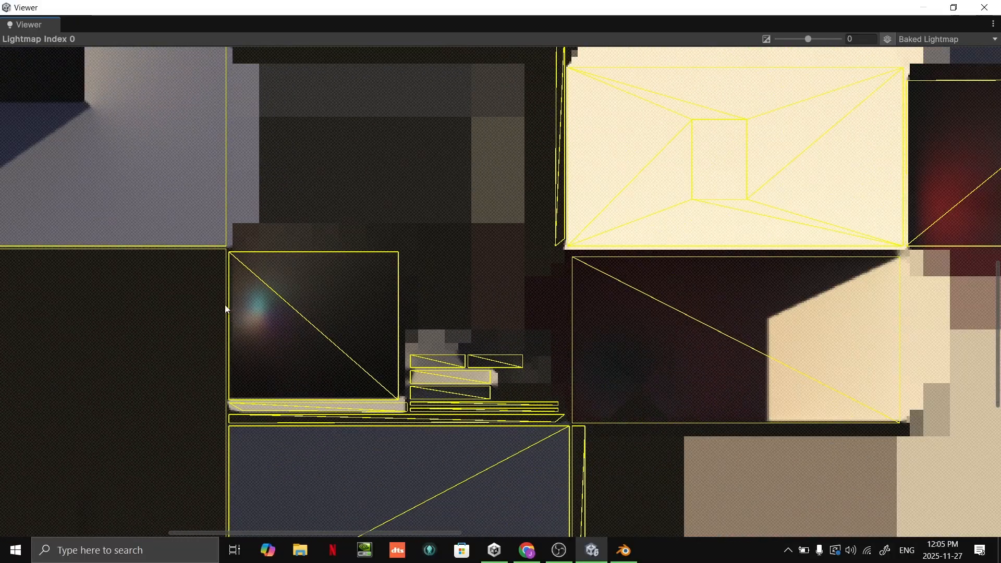
scroll(154, 374, down, 2)
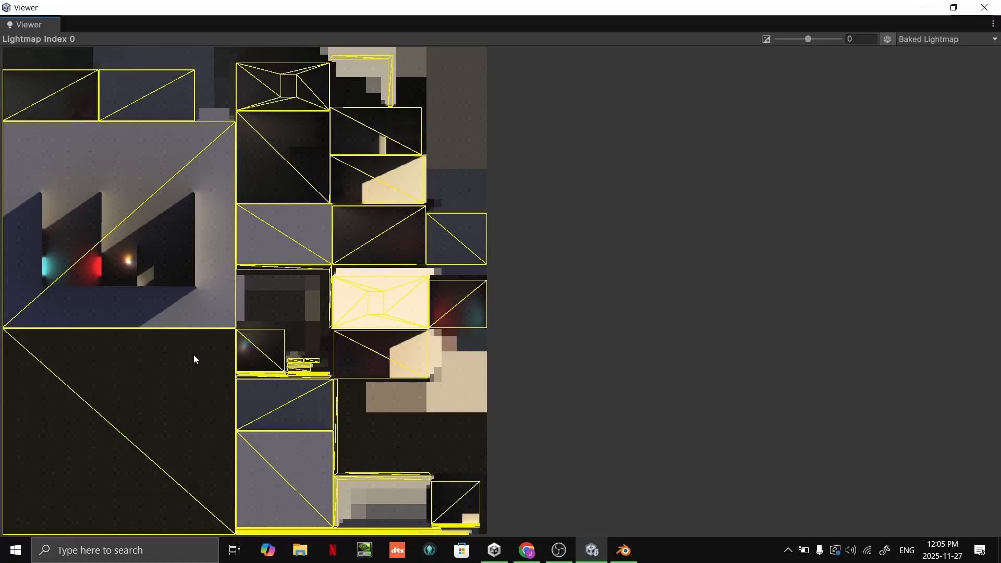
Restore the viewer to a smaller window and raise the lightmap preview's exposure to 4.59
drag(787, 42, 817, 63)
drag(777, 12, 700, 108)
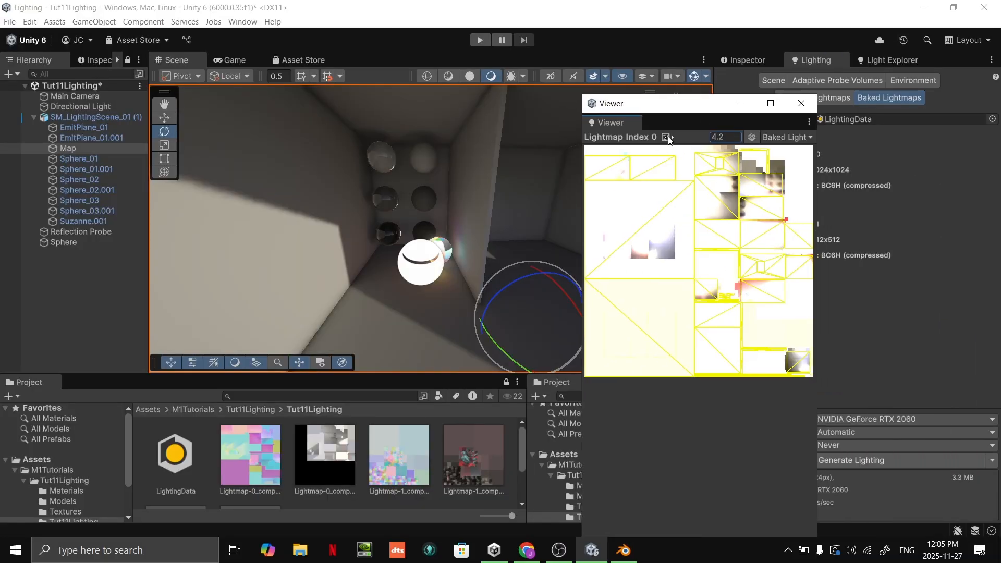
mouse_move(665, 137)
mouse_down()
mouse_move(650, 139)
mouse_move(667, 138)
mouse_up()
Go through the Baked Directionality, Baked Shadowmask and Baked UV Charts views of lightmap 0
click(782, 137)
click(810, 168)
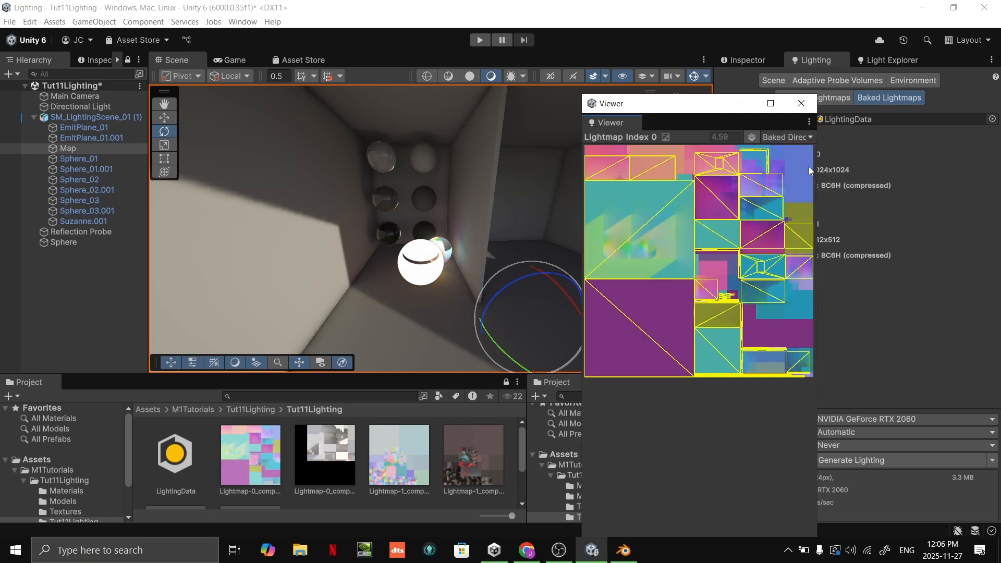
click(786, 138)
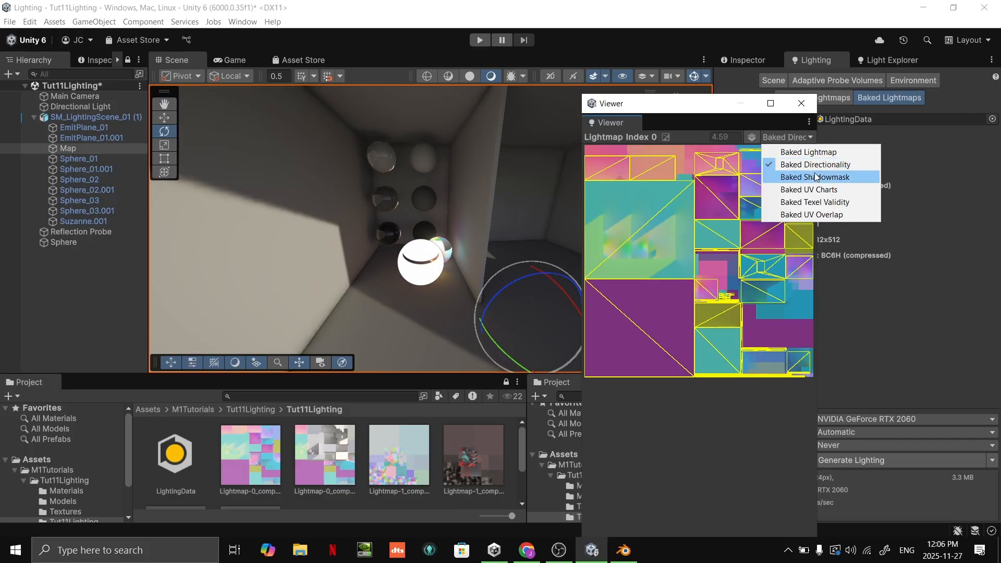
click(816, 177)
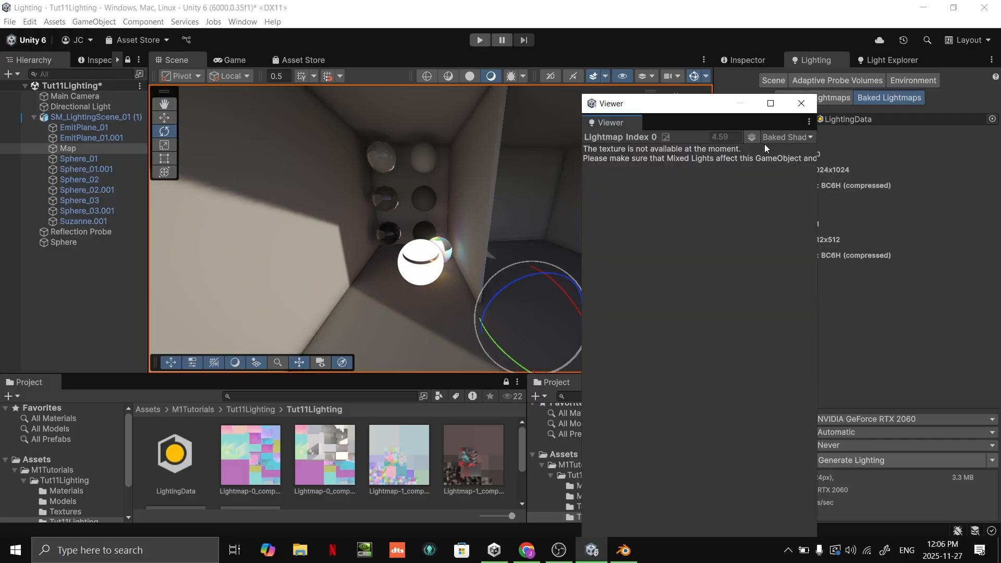
click(810, 137)
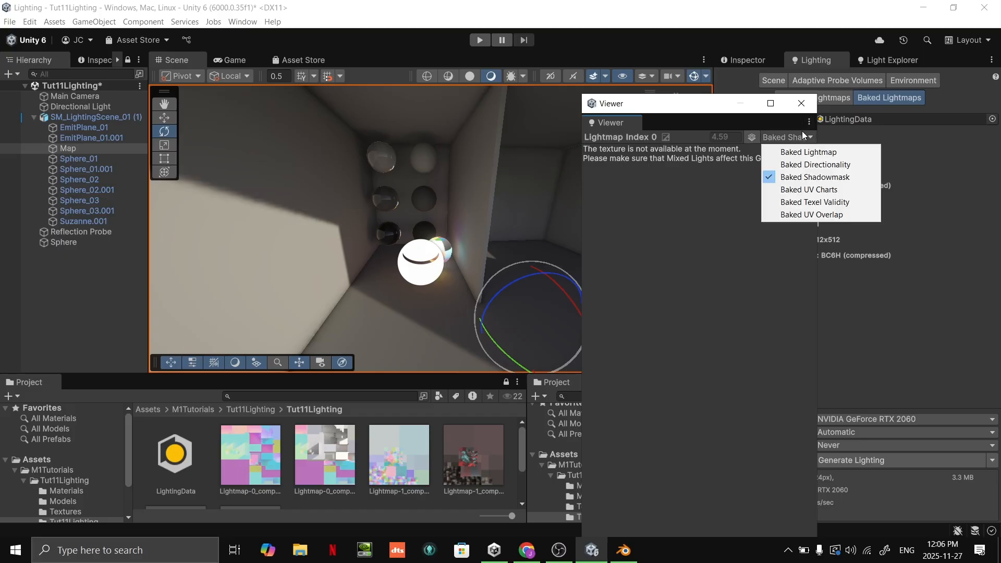
click(806, 188)
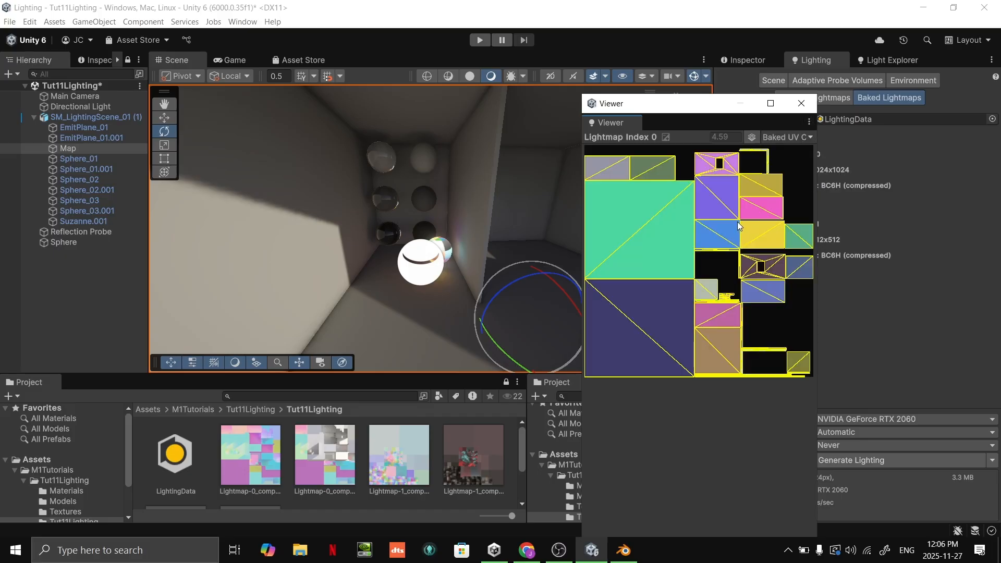
Switch the viewer to Baked Texel Validity and examine the red areas across the UV layout up close
click(787, 137)
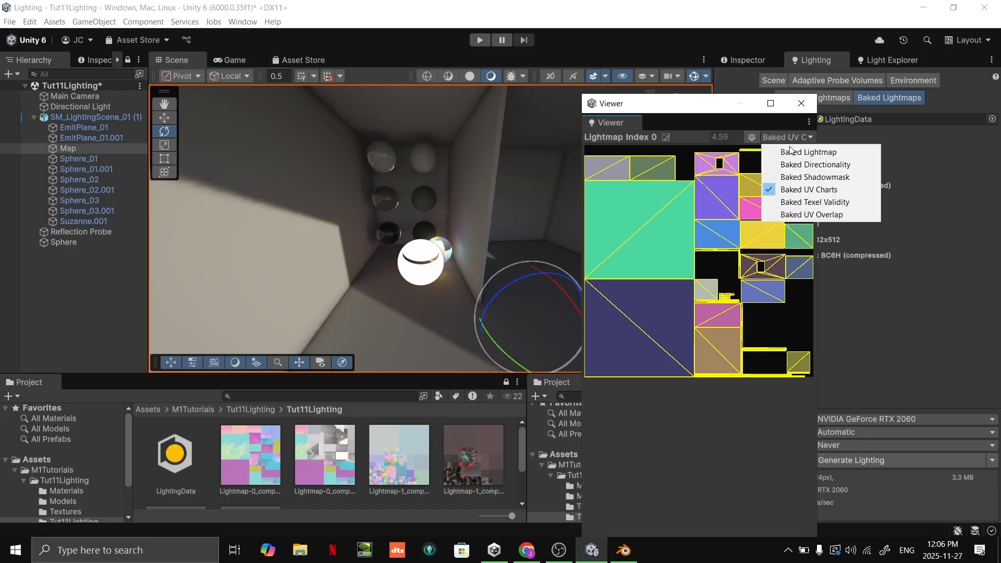
click(796, 199)
scroll(681, 232, up, 5)
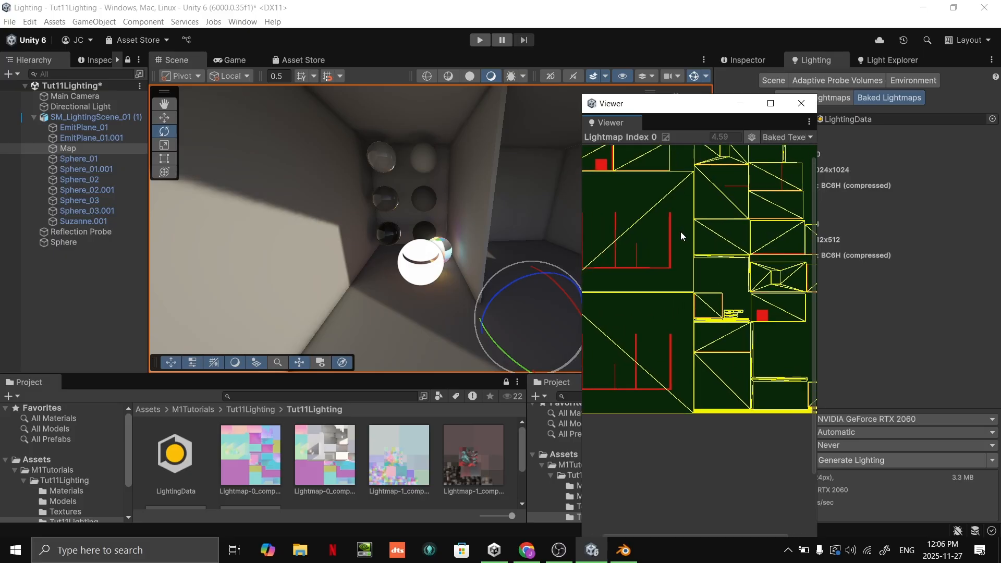
scroll(735, 286, up, 5)
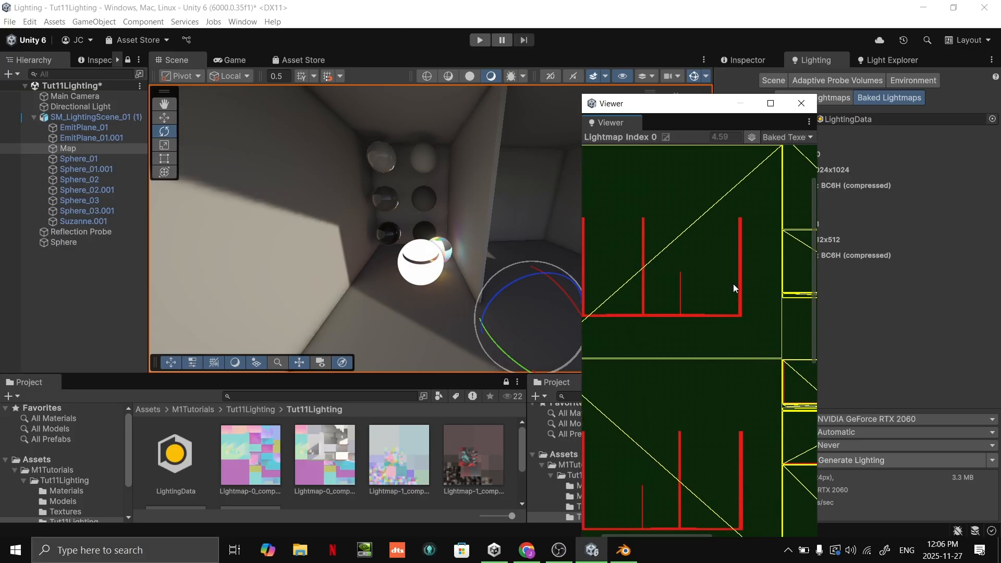
middle_drag(746, 256, 721, 373)
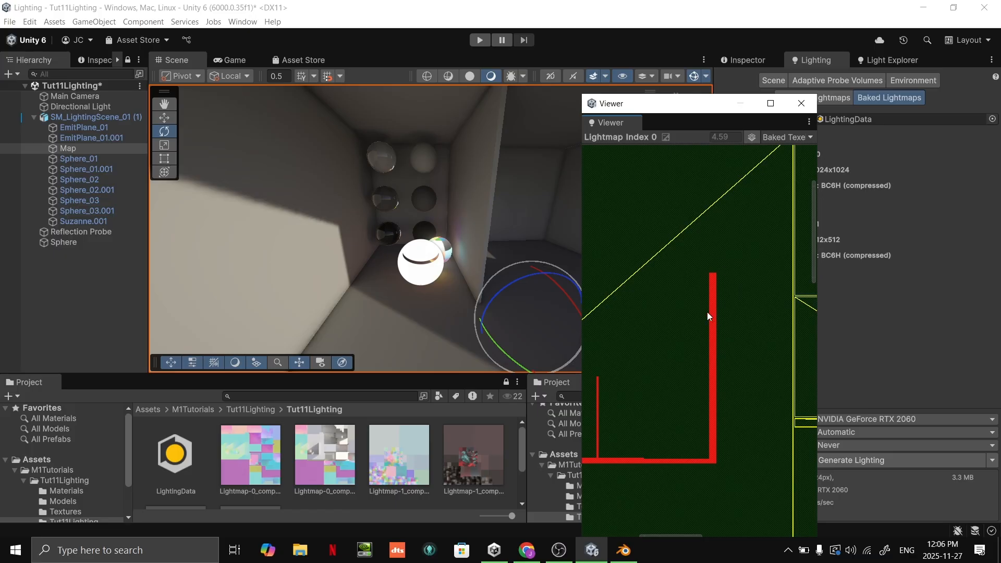
middle_drag(619, 253, 756, 327)
scroll(732, 326, down, 4)
scroll(695, 206, up, 3)
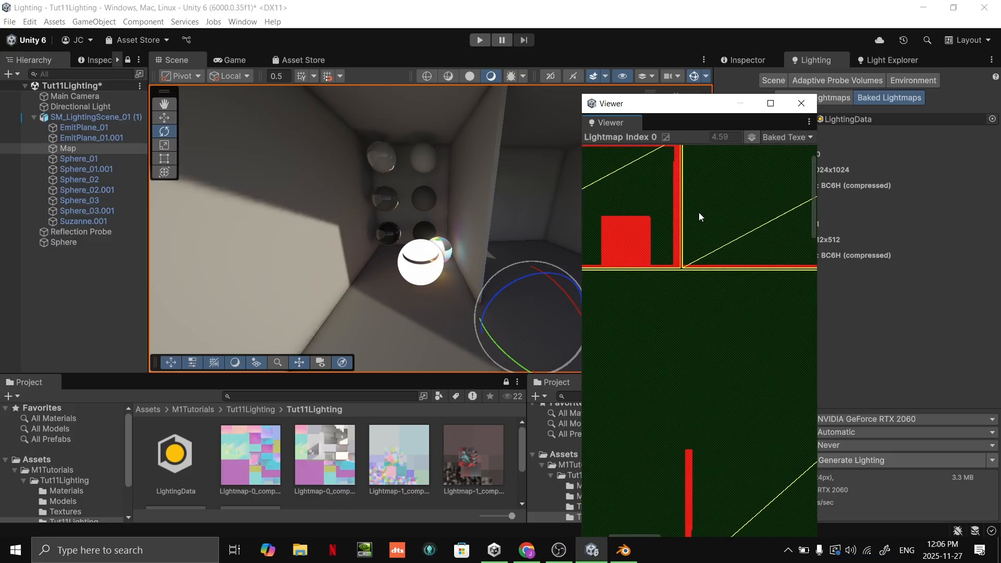
scroll(725, 226, down, 6)
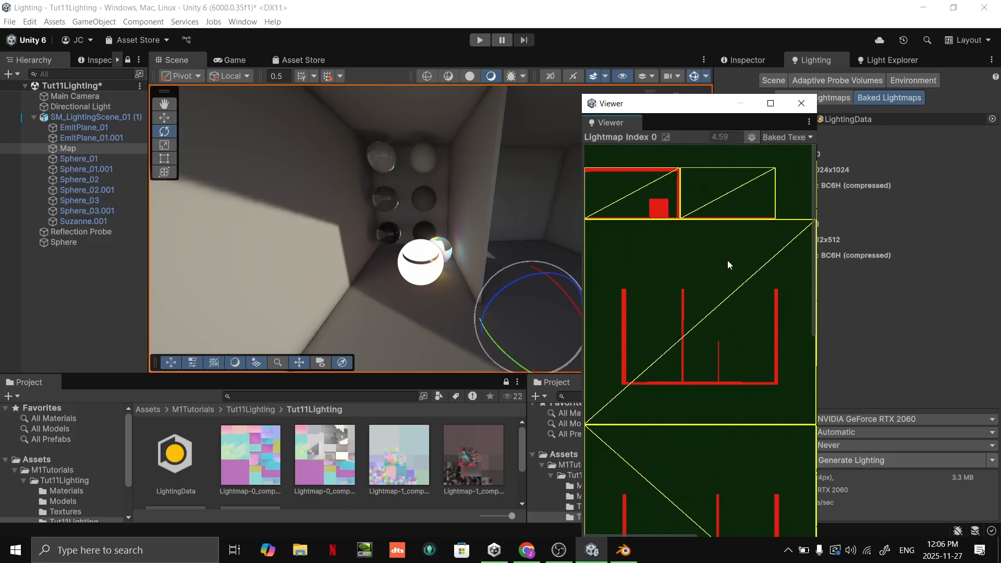
middle_drag(758, 292, 725, 234)
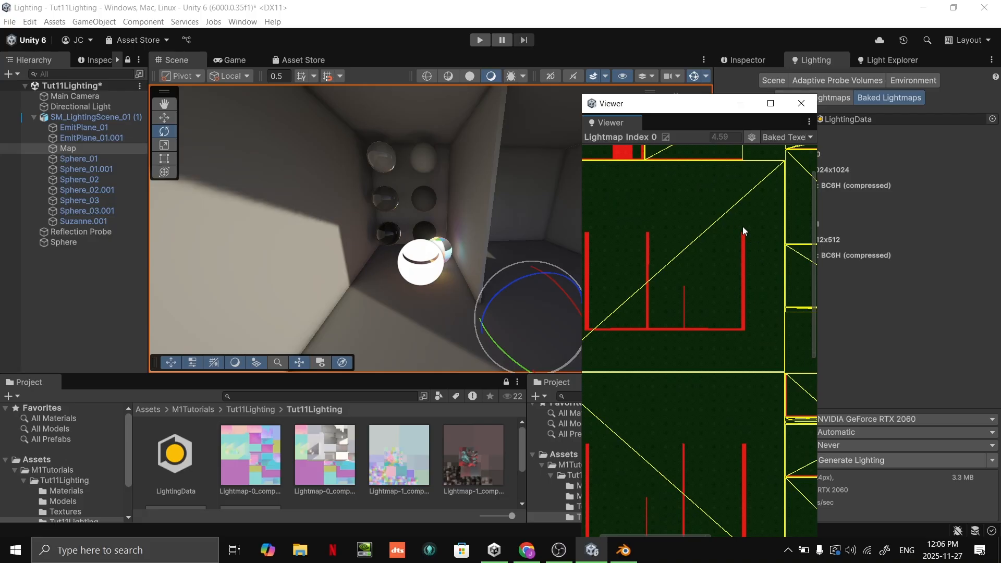
scroll(725, 297, down, 6)
scroll(751, 310, up, 5)
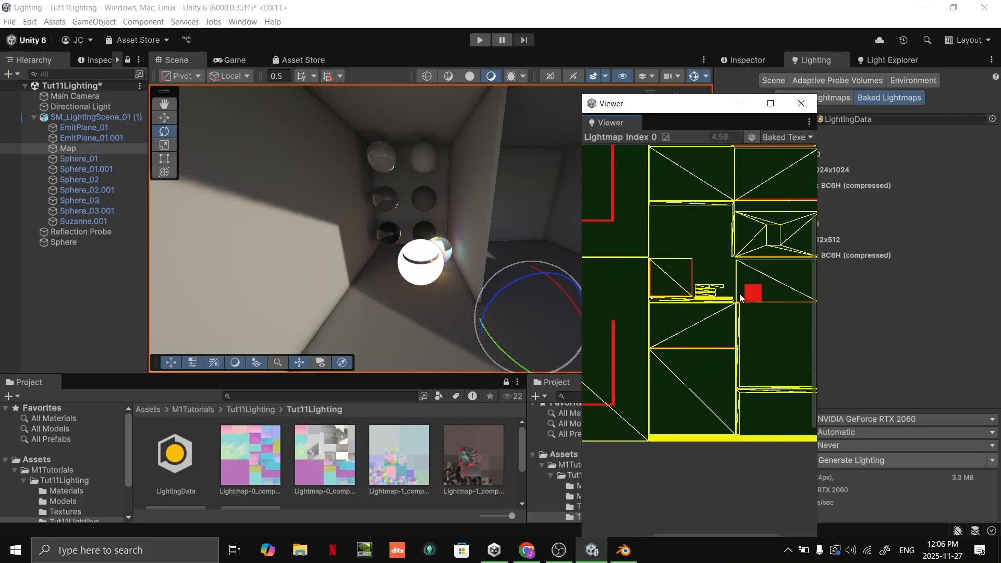
scroll(740, 298, down, 2)
Examine the Baked UV Overlap view of lightmap 0, then close the viewer
click(786, 137)
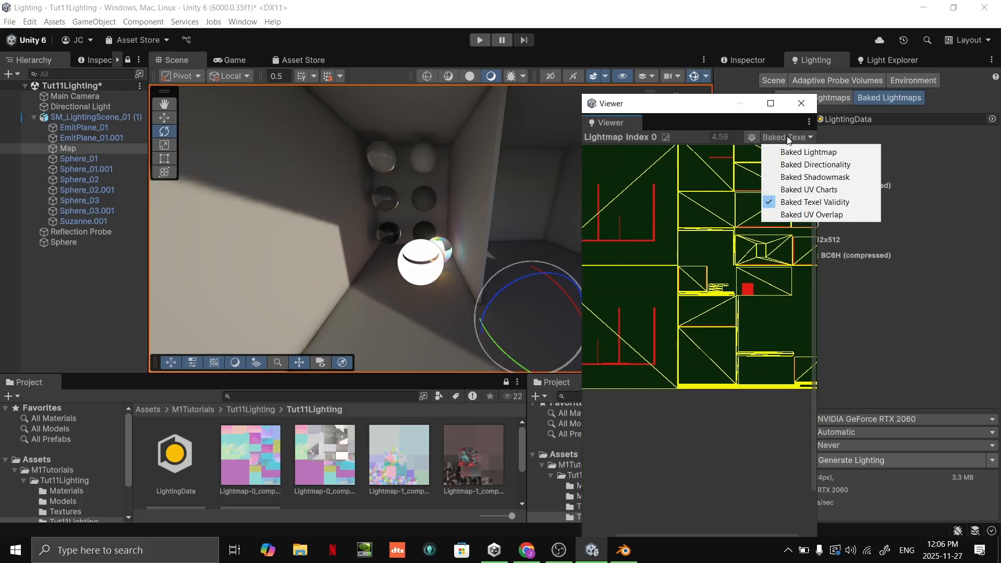
click(806, 219)
scroll(718, 236, down, 1)
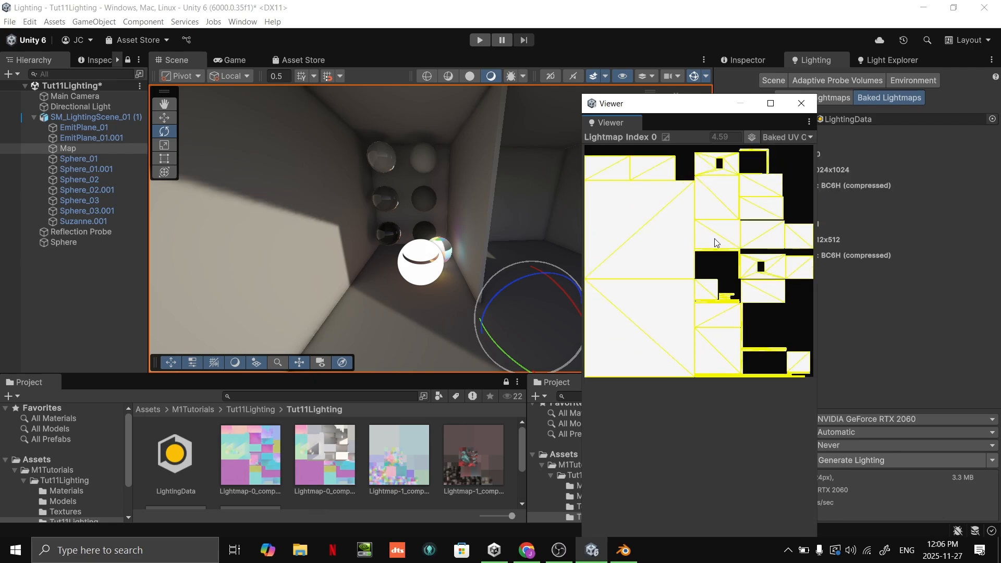
scroll(728, 239, up, 4)
scroll(746, 314, up, 3)
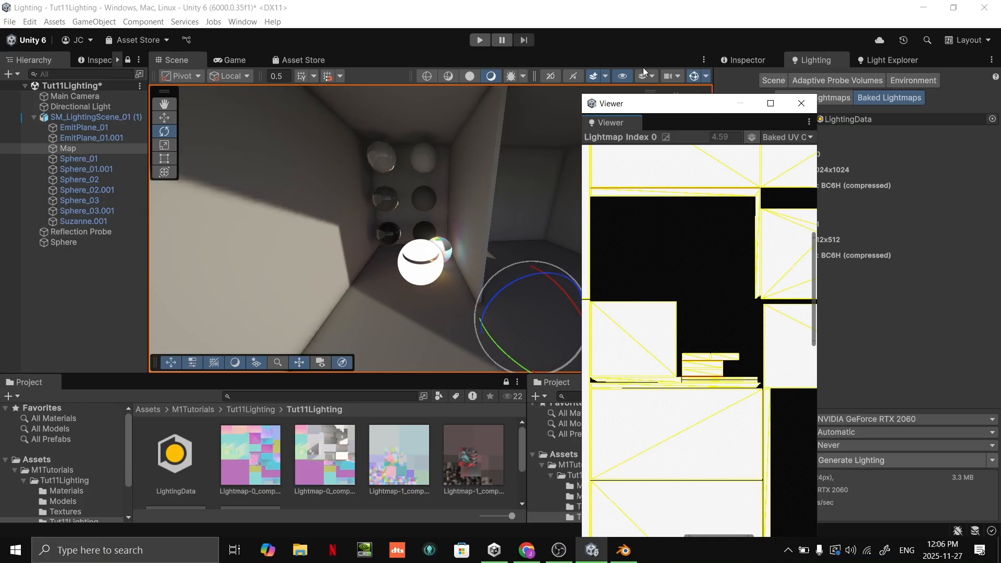
drag(686, 116, 671, 79)
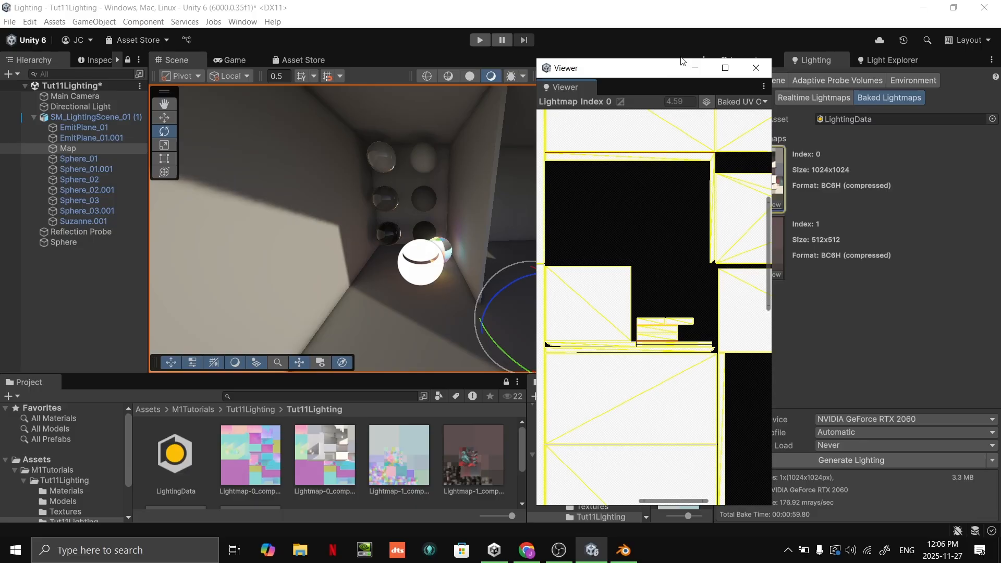
scroll(735, 235, down, 3)
scroll(673, 195, down, 2)
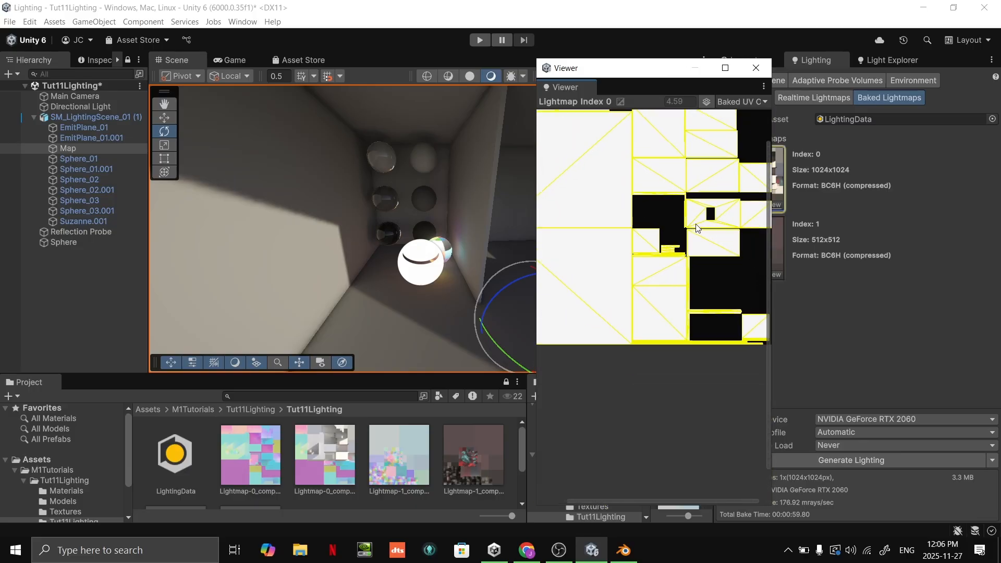
click(742, 102)
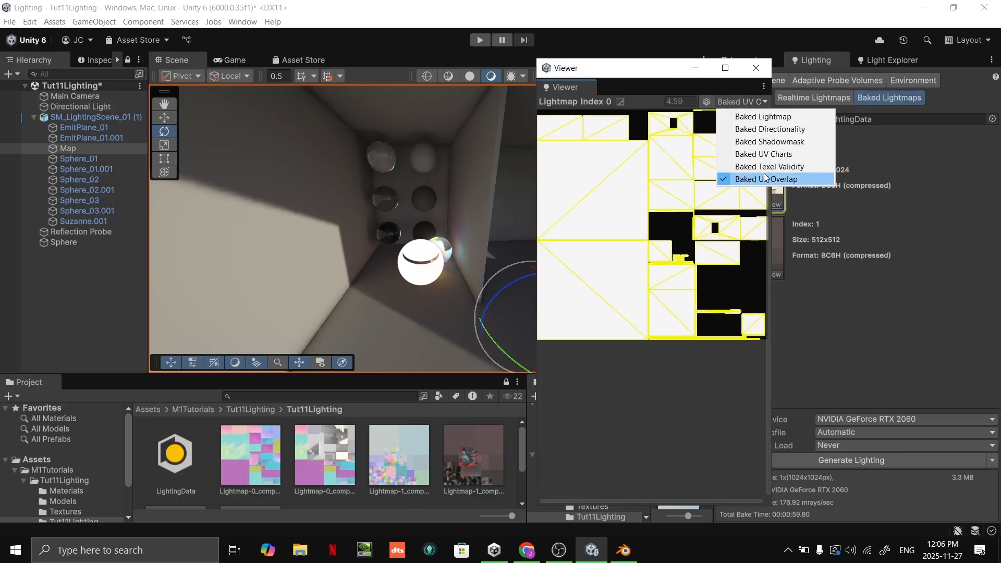
click(666, 65)
click(756, 68)
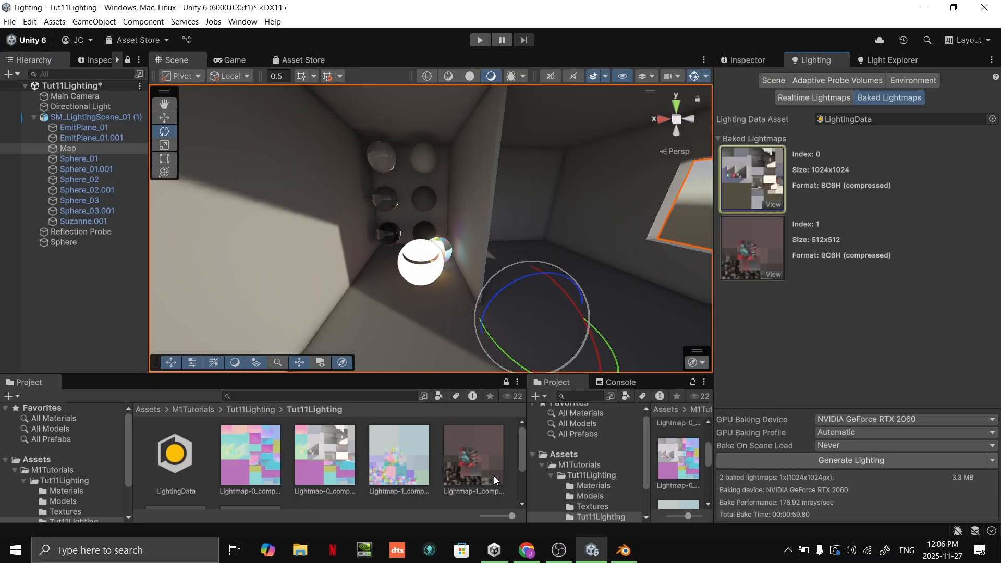
Enlarge the Project area and select the dark reddish Lightmap-1 texture
scroll(493, 476, down, 1)
drag(487, 377, 490, 256)
click(484, 340)
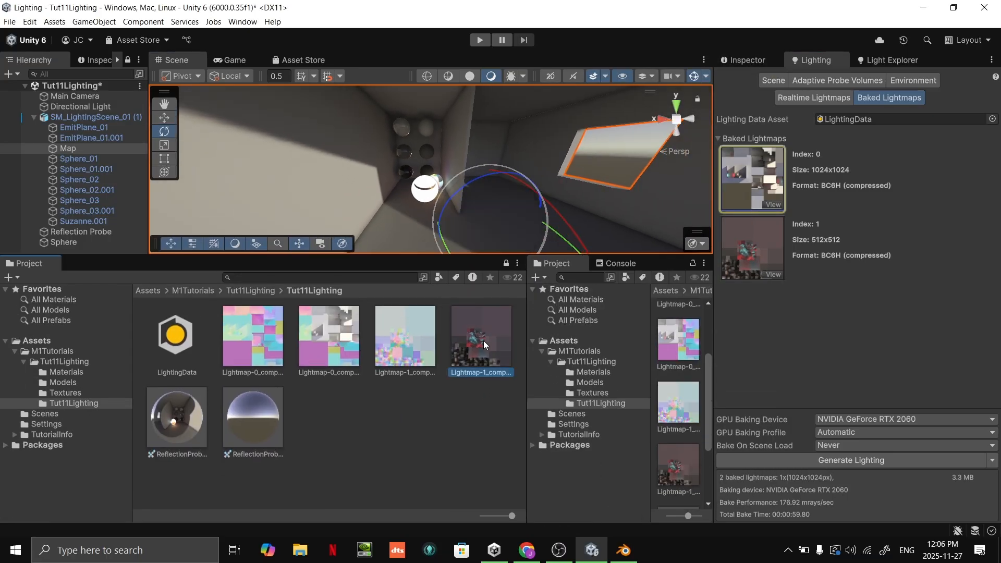
Open the 512x512 baked lightmap 1 in the viewer and examine its UV islands and light colours up close
click(743, 243)
double_click(743, 235)
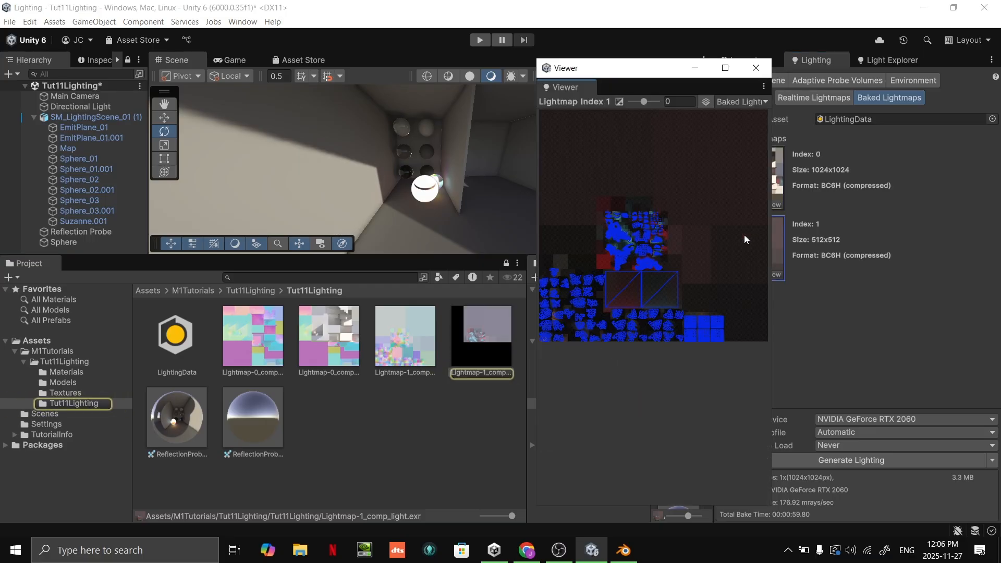
scroll(651, 277, up, 6)
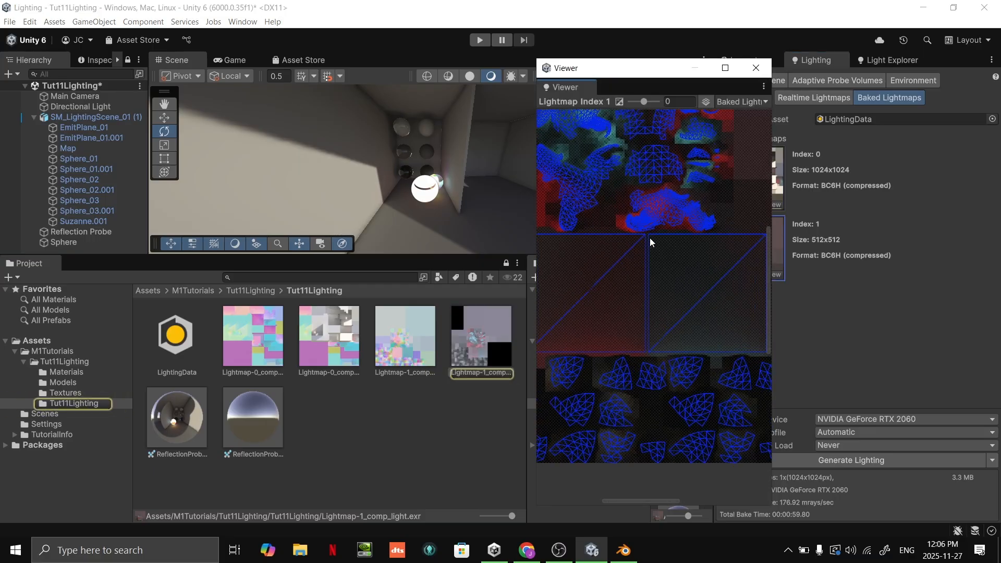
scroll(671, 268, up, 6)
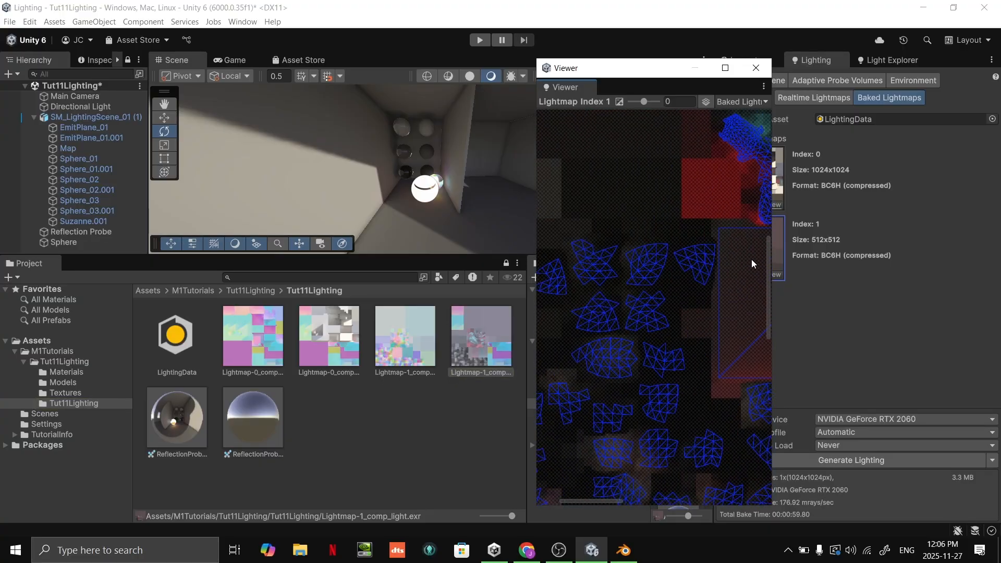
scroll(684, 271, down, 5)
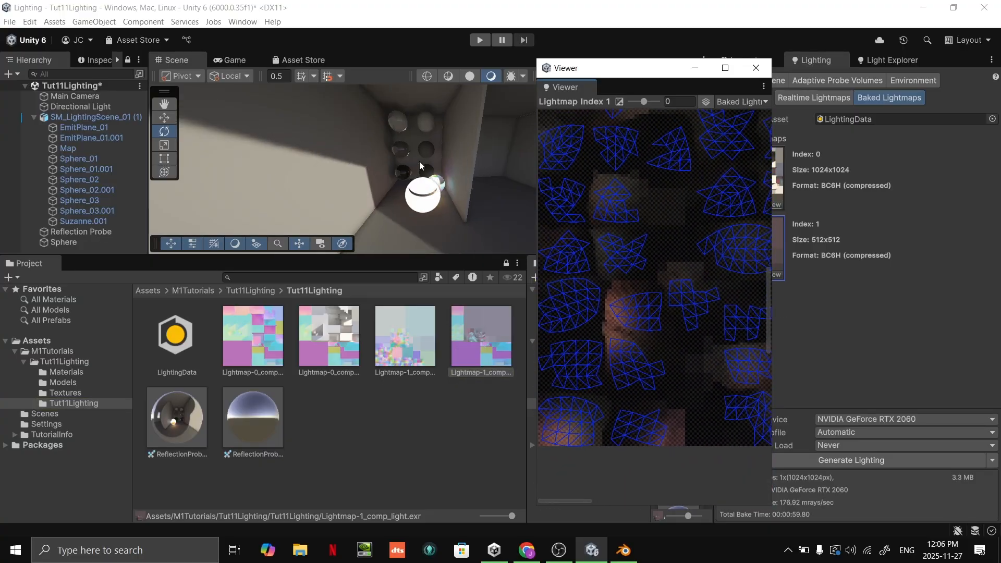
scroll(720, 245, up, 6)
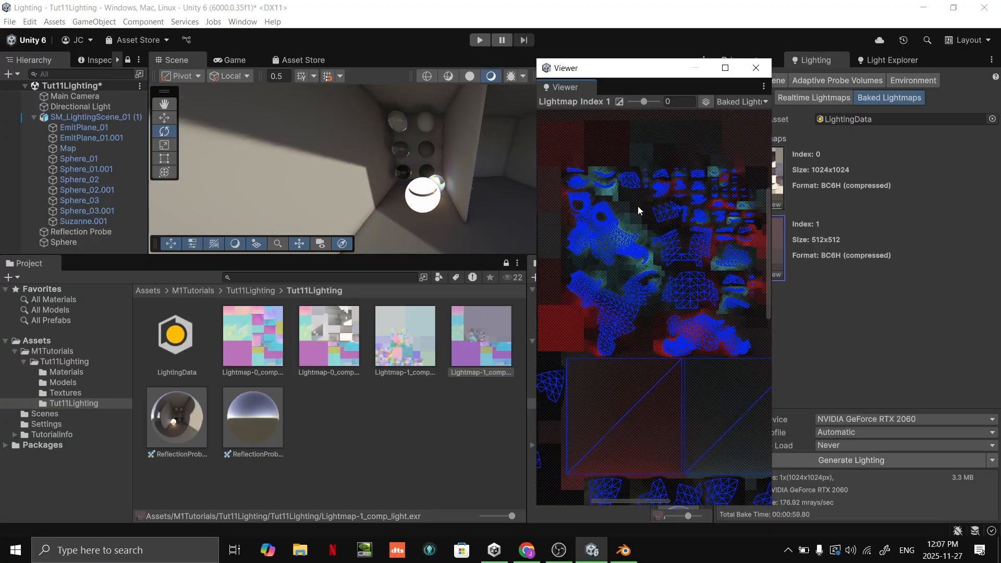
scroll(672, 271, down, 6)
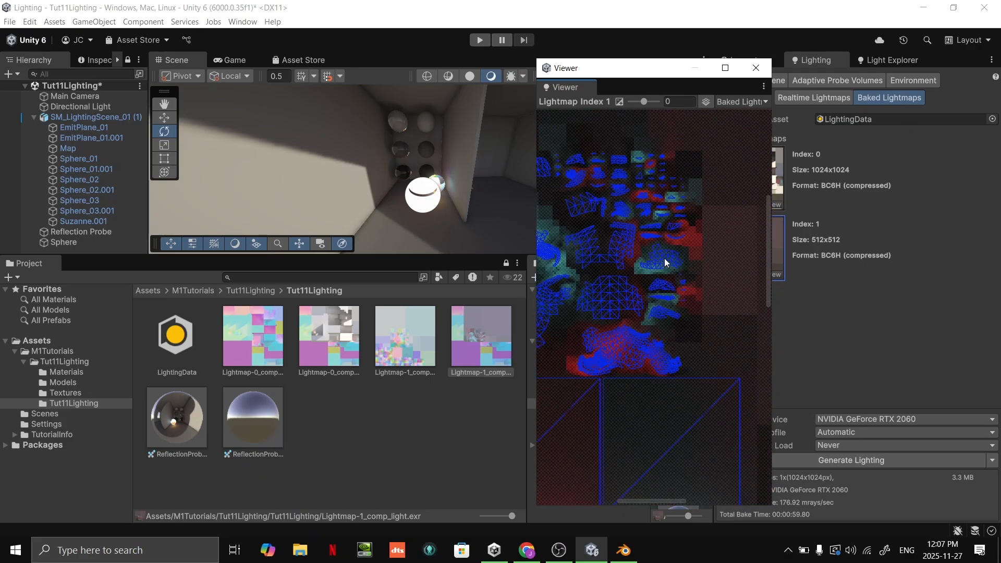
Bring the monkey head into view, select it through its islands in lightmap 1, and compare its cyan and red lighting with the scene
right_drag(326, 183, 435, 191)
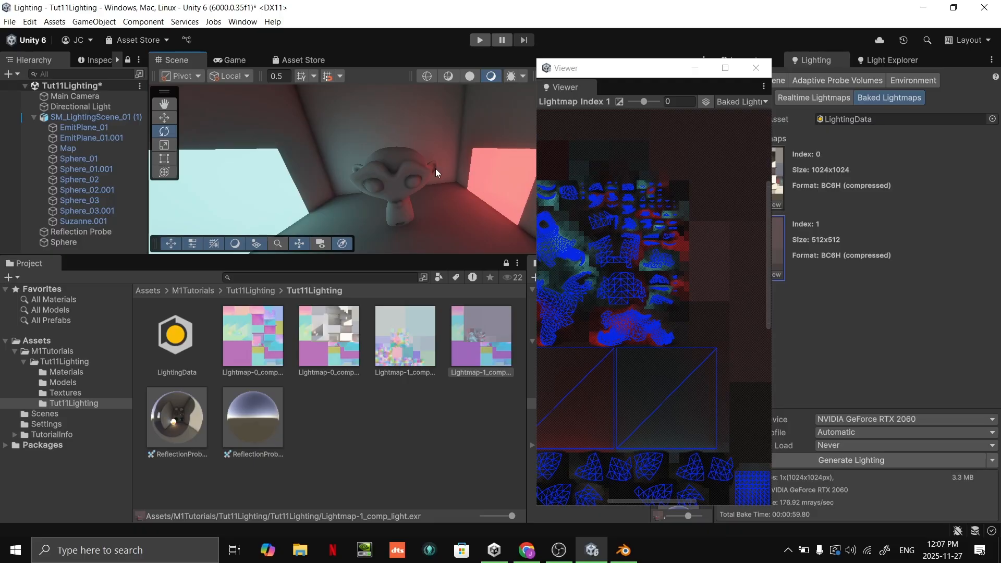
click(637, 275)
scroll(646, 270, up, 4)
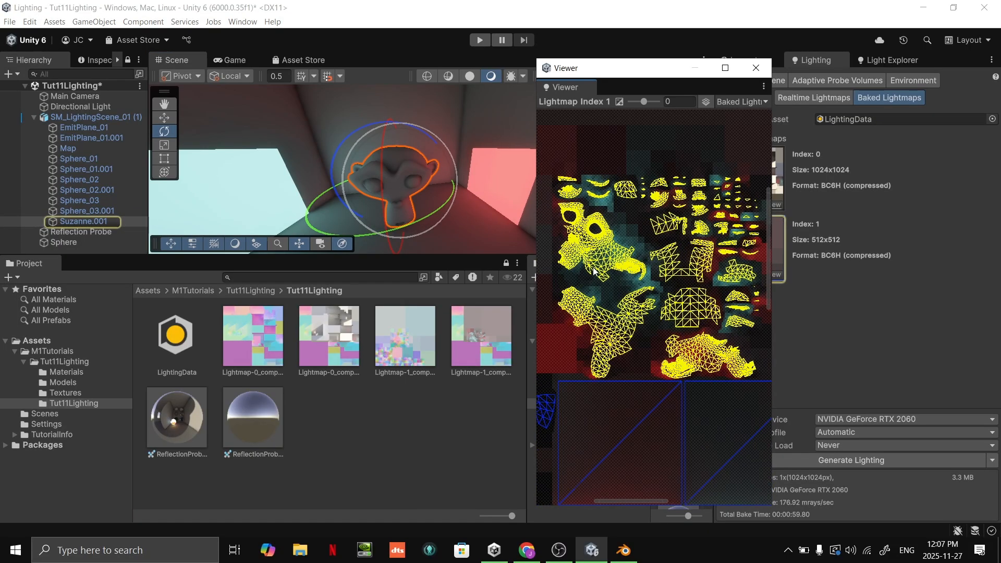
scroll(633, 229, up, 5)
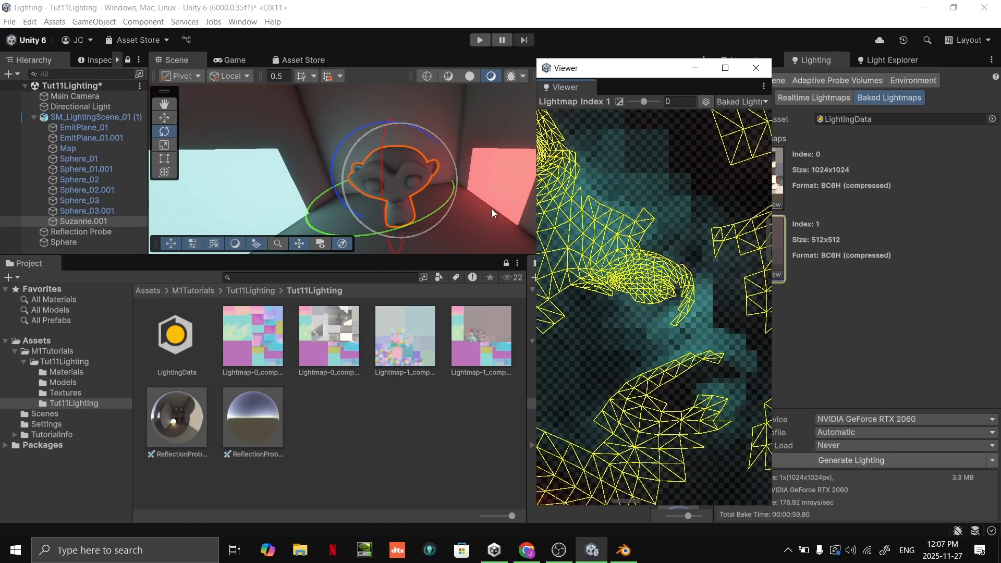
right_drag(492, 208, 495, 203)
scroll(671, 296, down, 8)
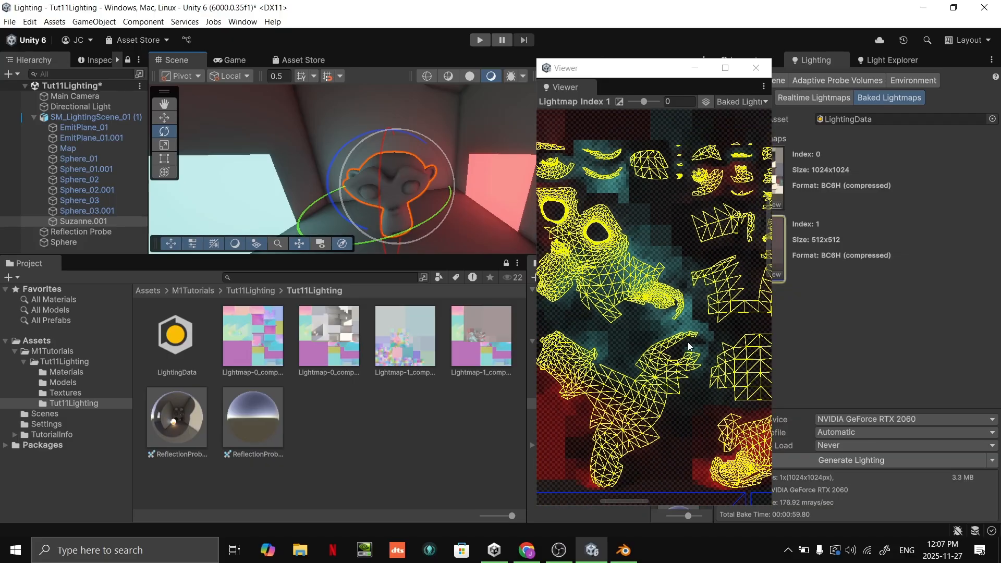
scroll(658, 396, up, 6)
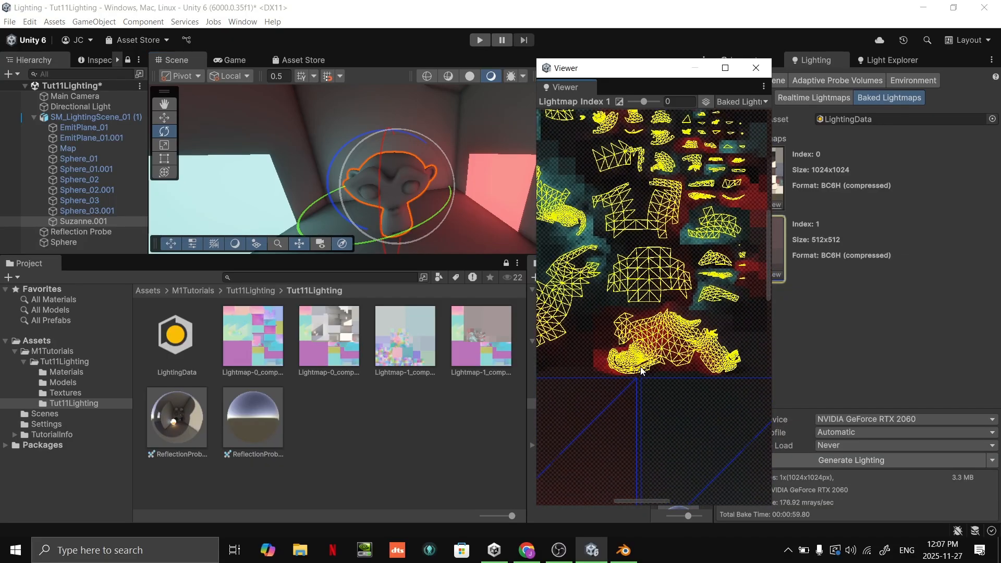
scroll(656, 356, up, 3)
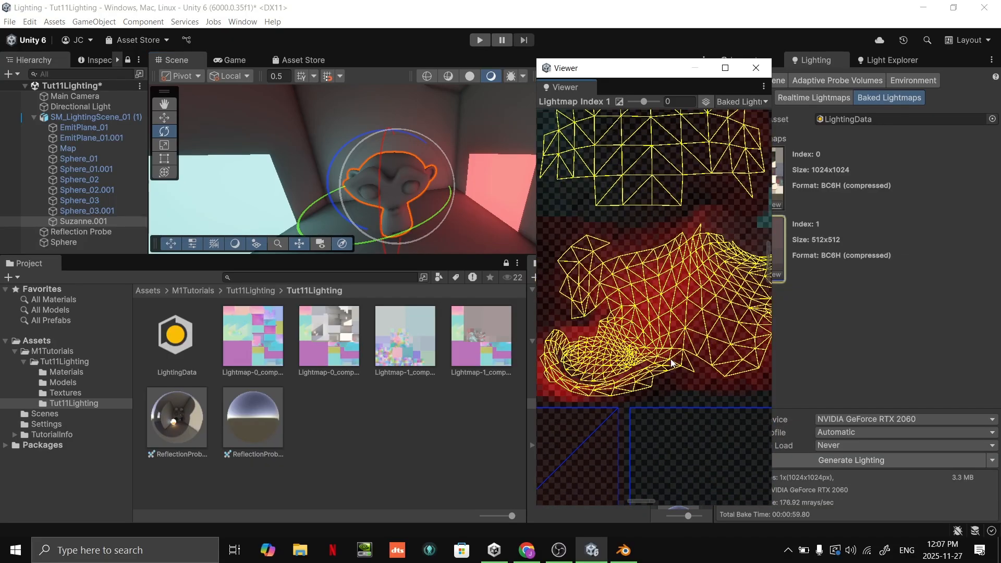
Close the lightmap viewer, maximize the Scene view, and look over the baked lighting on the monkey head and in the rooms
click(756, 68)
key(s)
right_drag(581, 163, 540, 225)
key(w)
key(shift+space)
key(w)
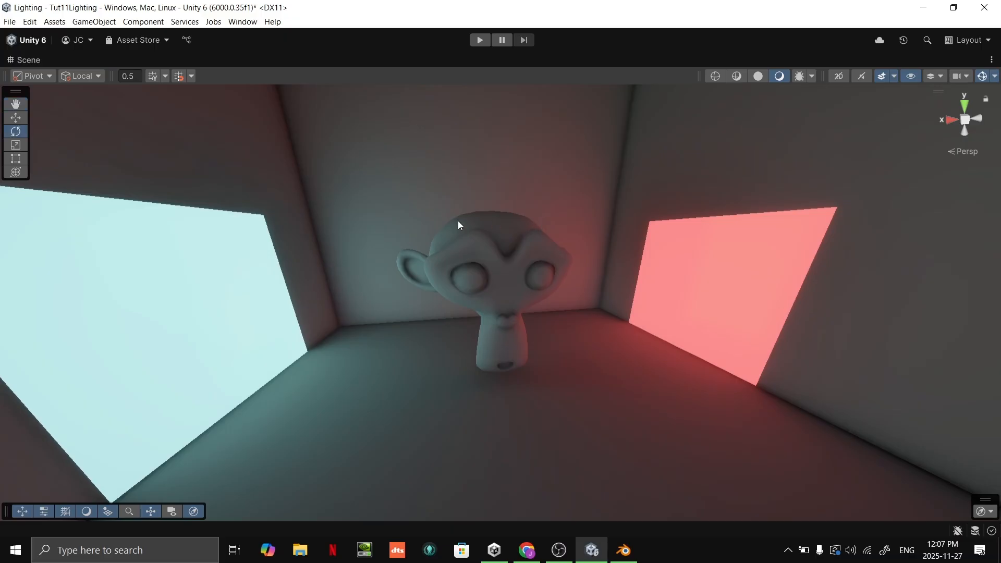
key(s)
right_drag(311, 286, 583, 277)
key(d)
key(a)
key(d)
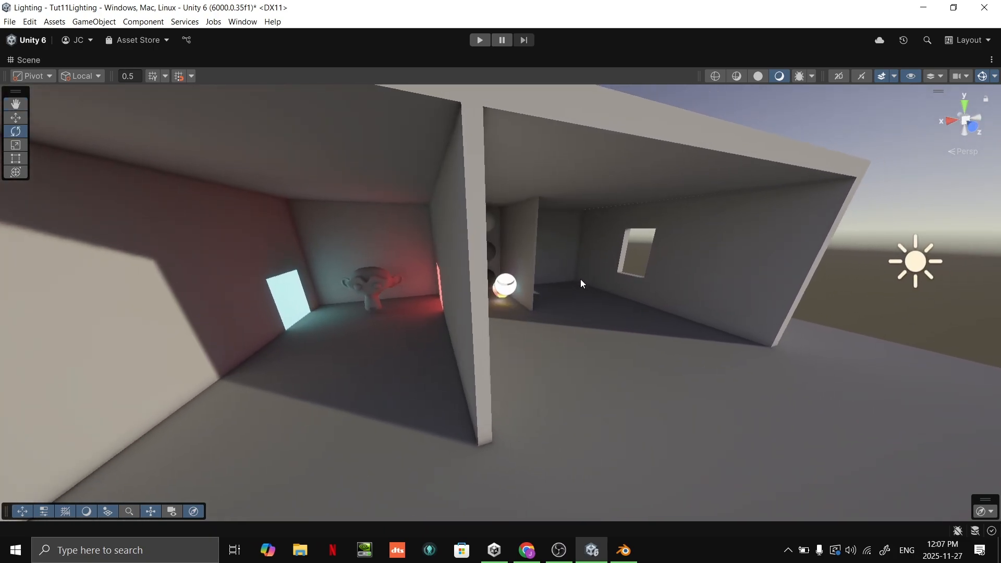
Switch to Blender, widen the 3D viewport, select the Map building mesh, and check its existing UVs in Edit Mode
key(alt+Tab)
click(710, 205)
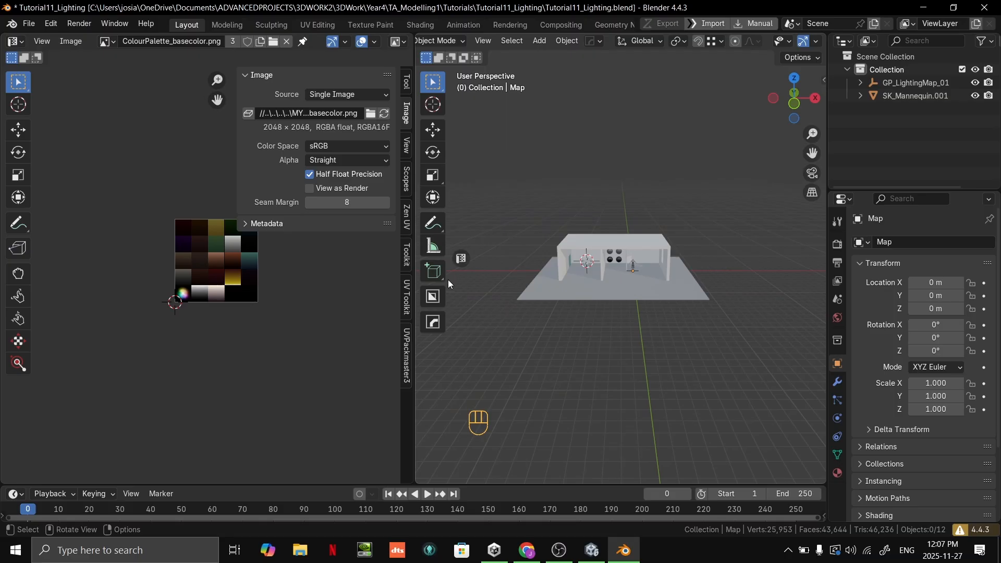
drag(422, 250, 269, 250)
scroll(409, 264, up, 3)
click(634, 222)
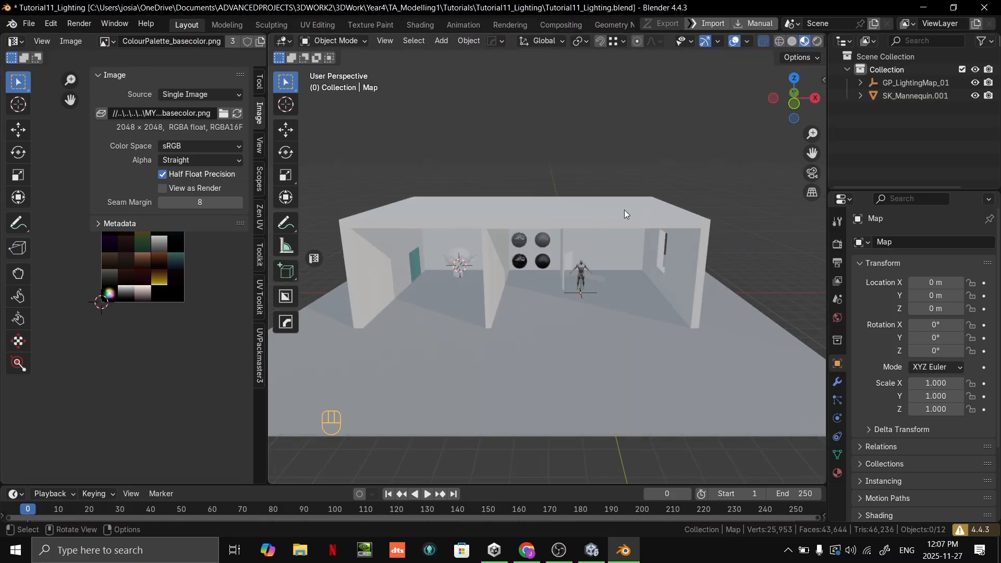
key(Tab)
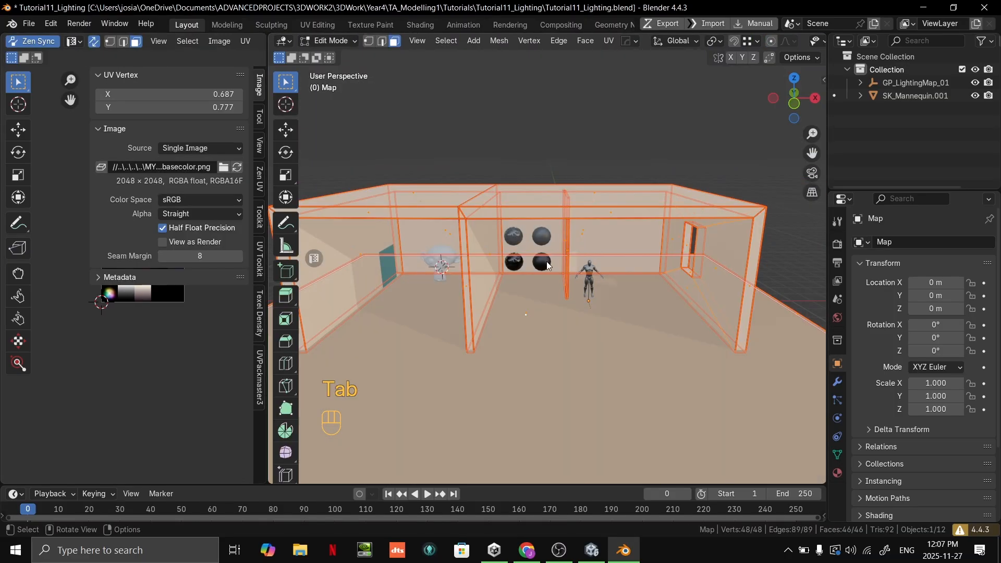
key(Tab)
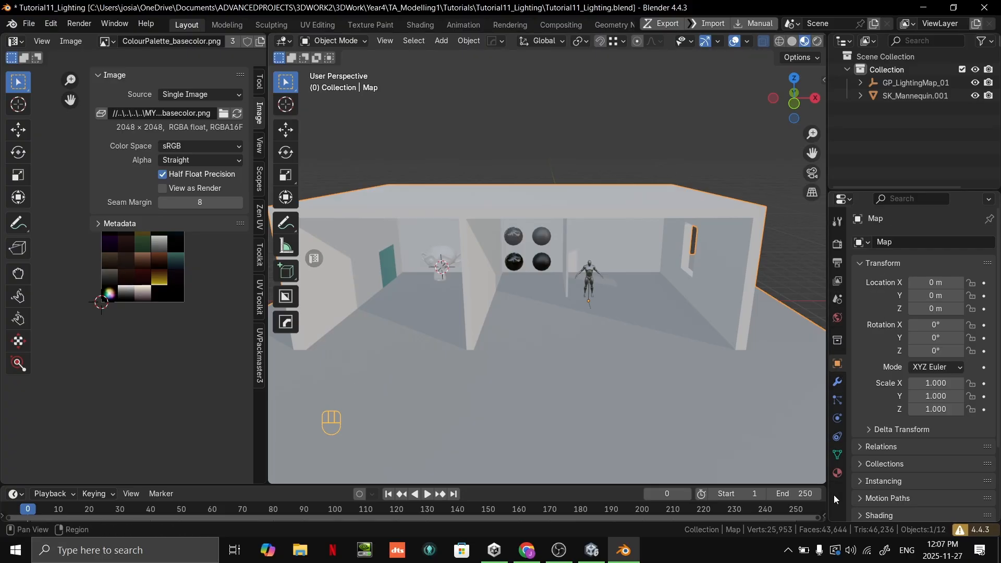
Add a second UV map to the Map mesh and name it Lighting
click(838, 455)
click(901, 444)
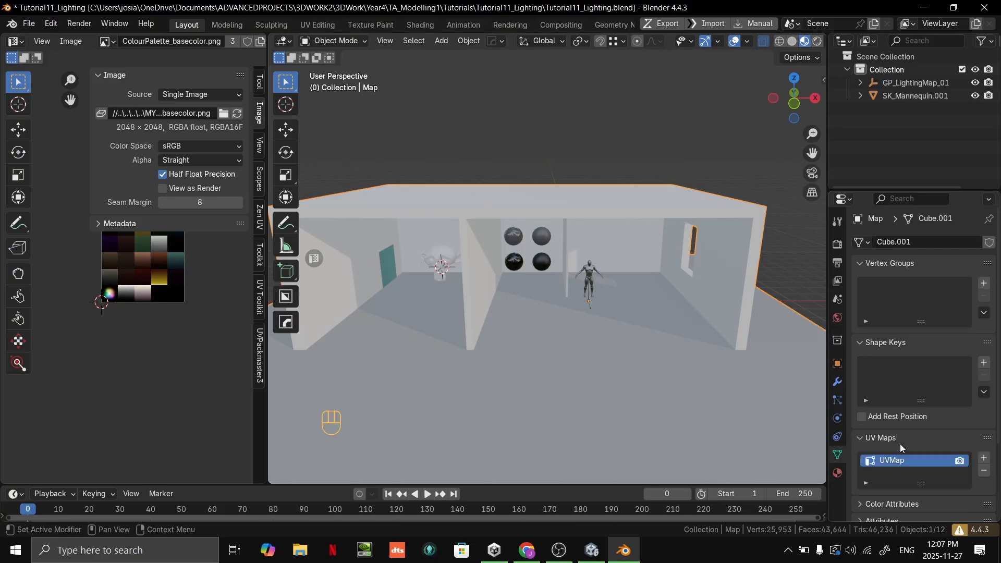
click(984, 458)
double_click(917, 473)
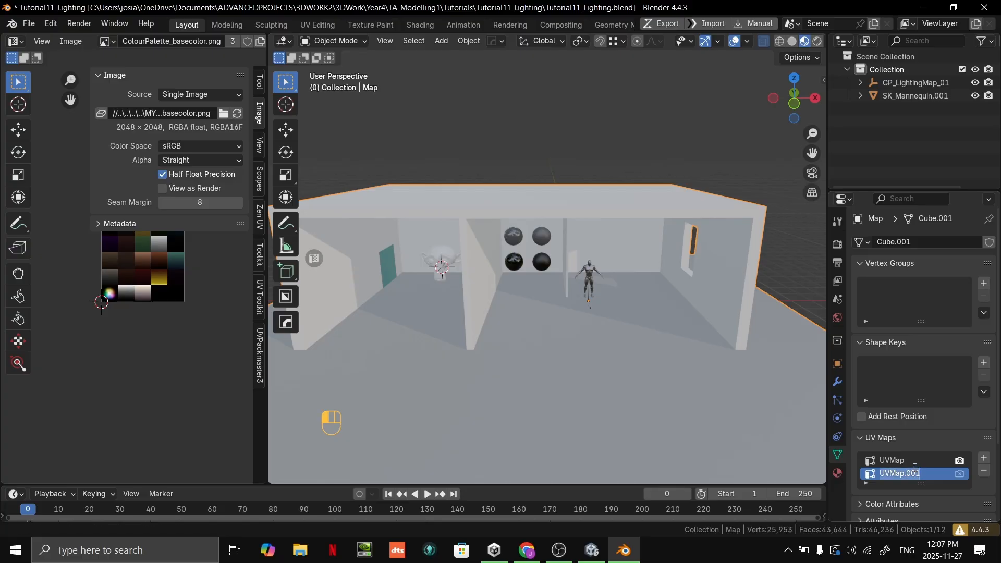
text(Lighting)
key(Return)
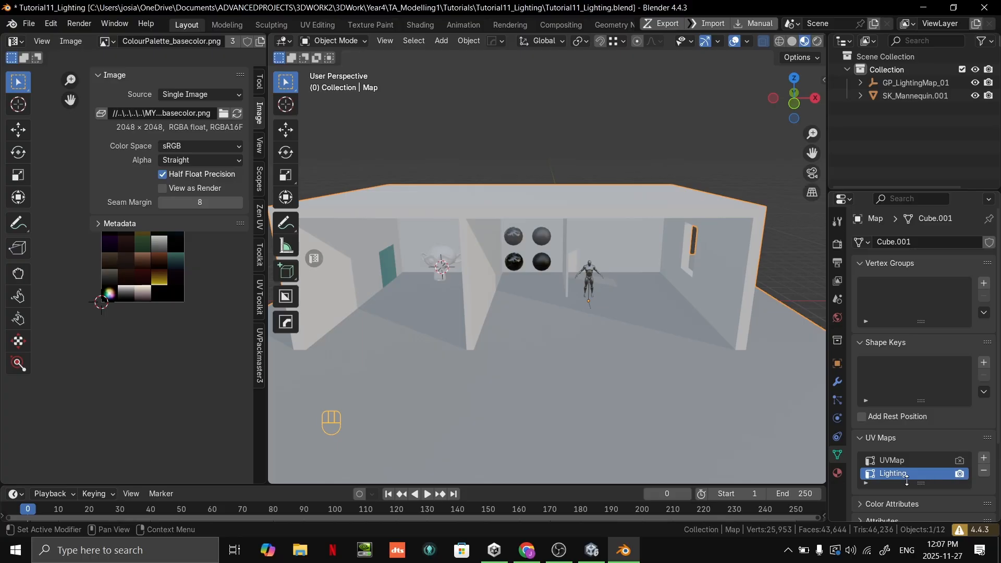
Enter Edit Mode on the Map mesh, hide the UV editor's sidebar, and widen the UV editor
scroll(670, 318, down, 5)
key(Tab)
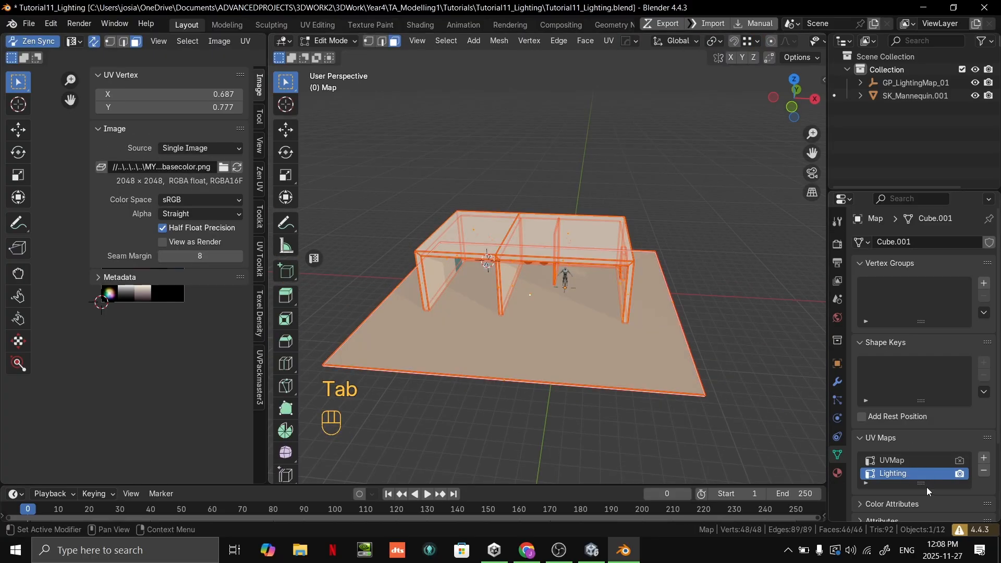
key(Tab)
key(Tab)
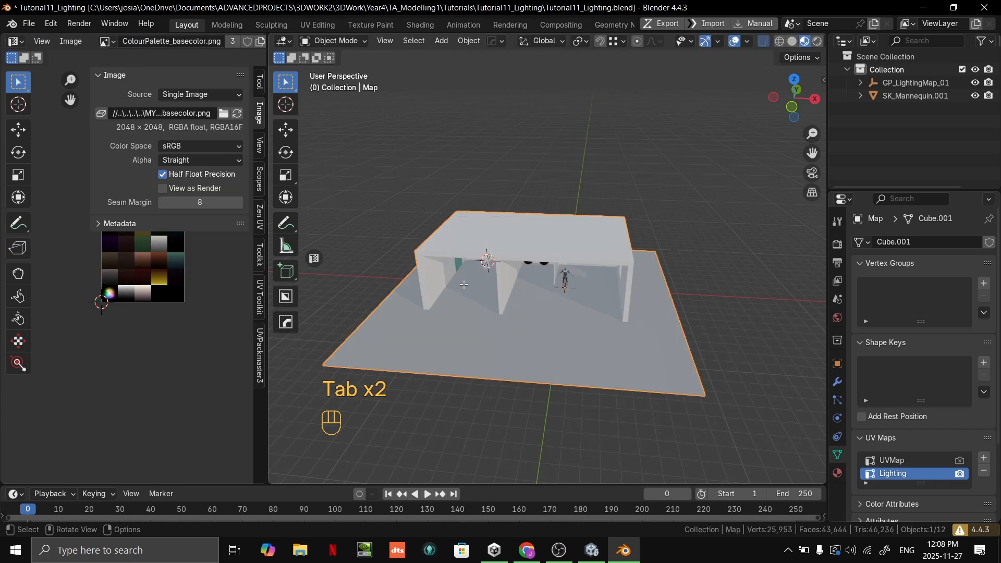
key(n)
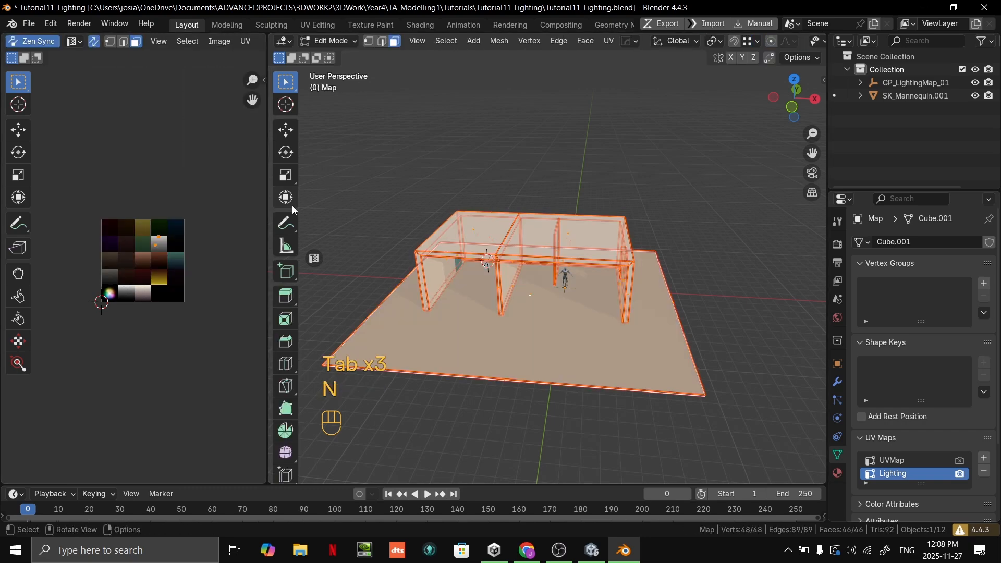
drag(270, 211, 442, 245)
scroll(337, 270, up, 5)
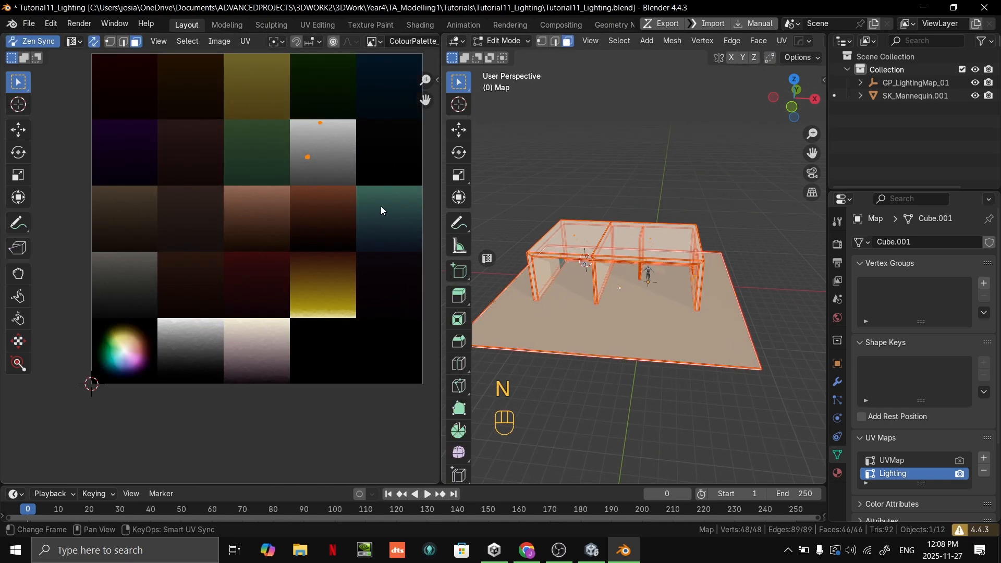
scroll(364, 317, down, 2)
Turn off UV sync selection and pack the Lighting islands with Exact Shape (Concave), scaling, rotation, and a 0.001 margin
key(u)
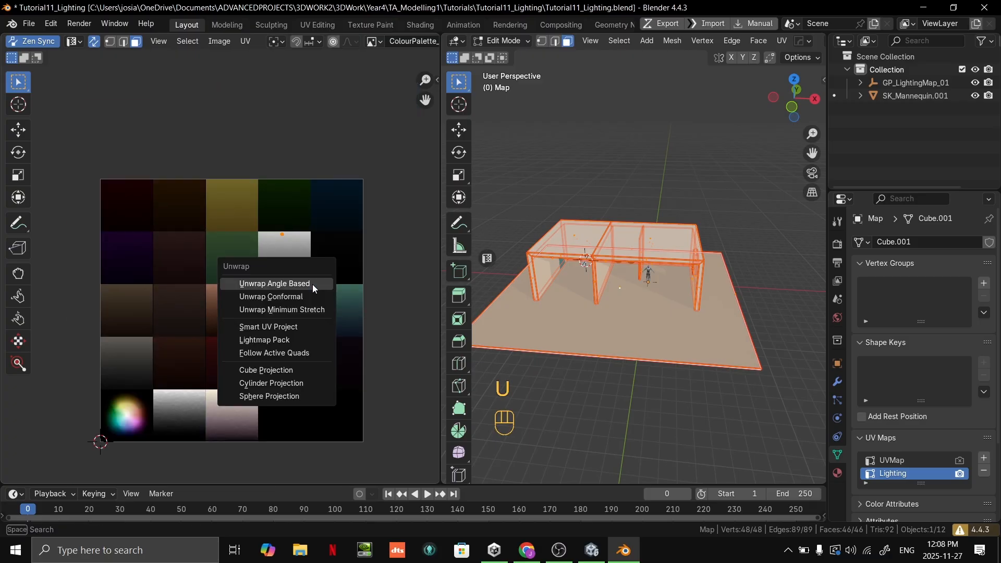
right_click(371, 221)
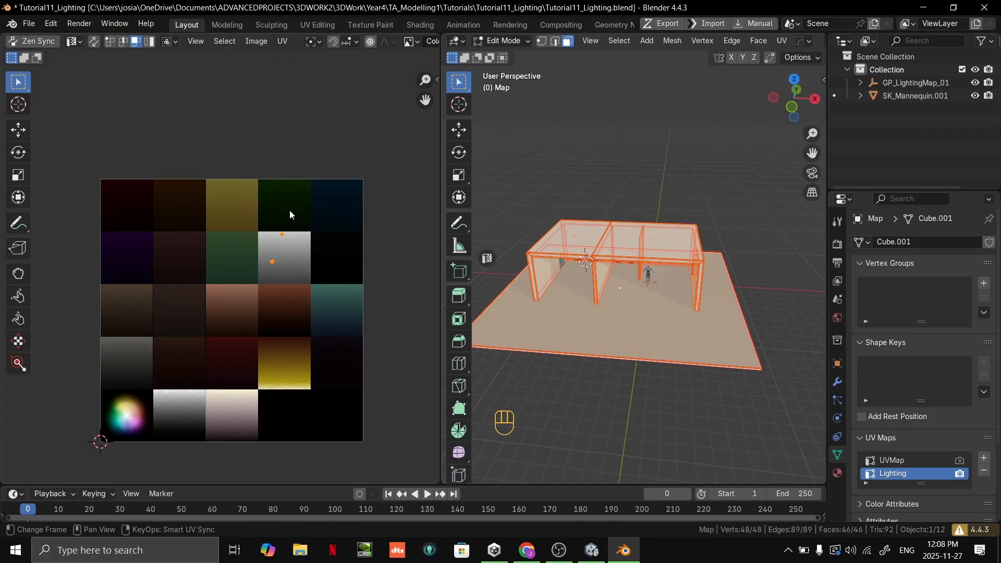
click(282, 44)
click(334, 272)
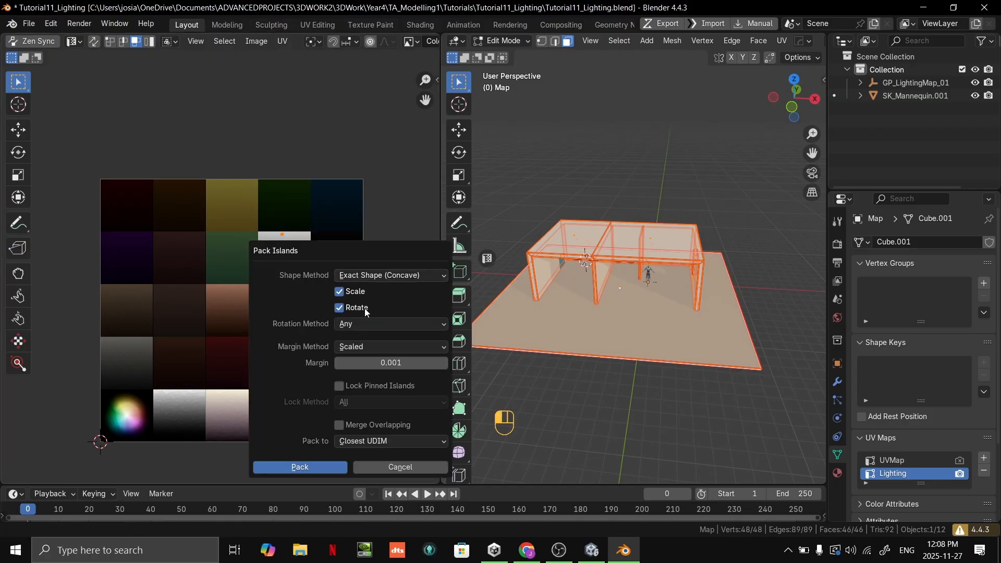
click(324, 469)
Compare the building's appearance with UVMap and with Lighting as the render UV map, ending on Lighting
scroll(625, 281, up, 5)
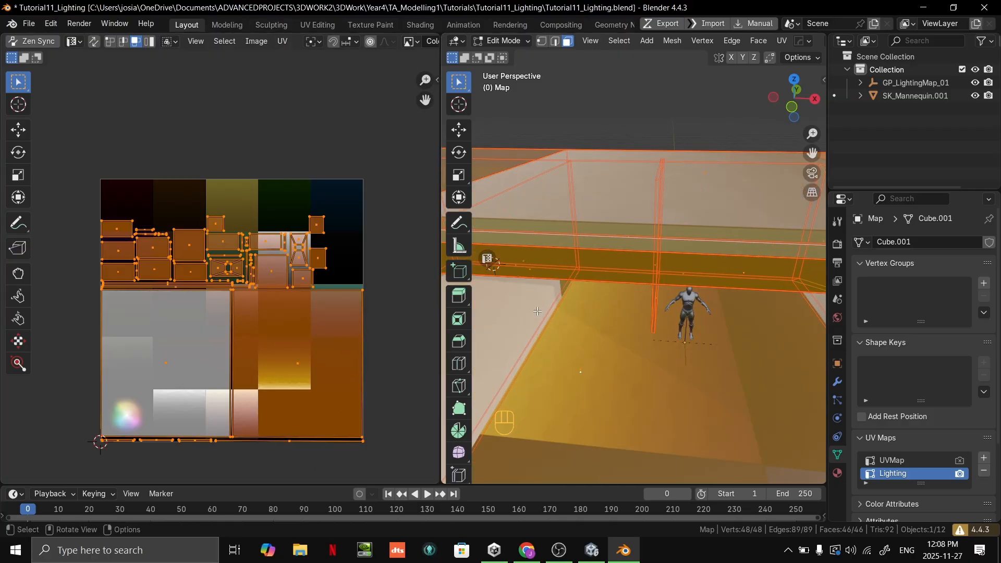
scroll(626, 281, down, 7)
middle_drag(618, 289, 631, 278)
scroll(631, 279, up, 4)
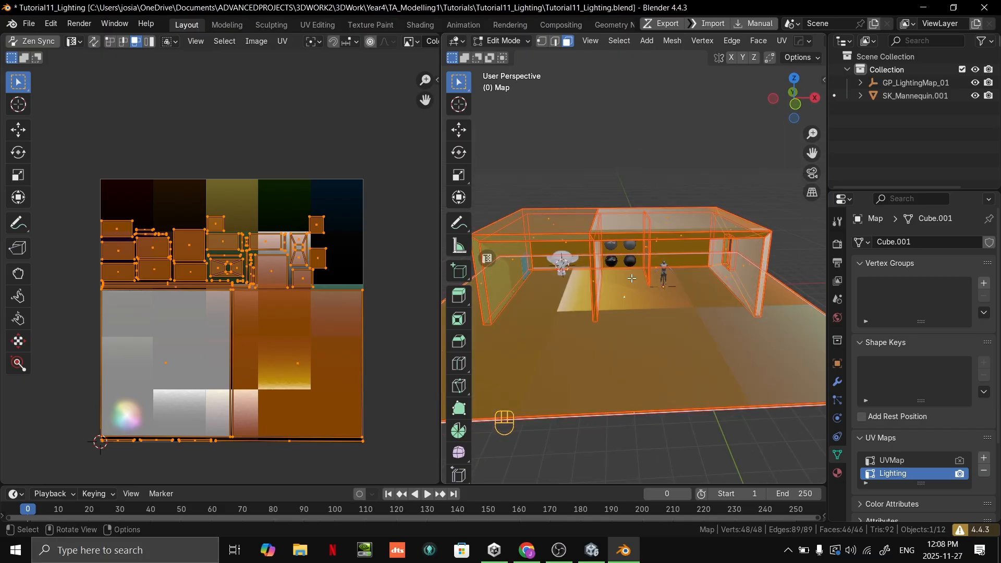
click(906, 460)
click(960, 460)
click(954, 474)
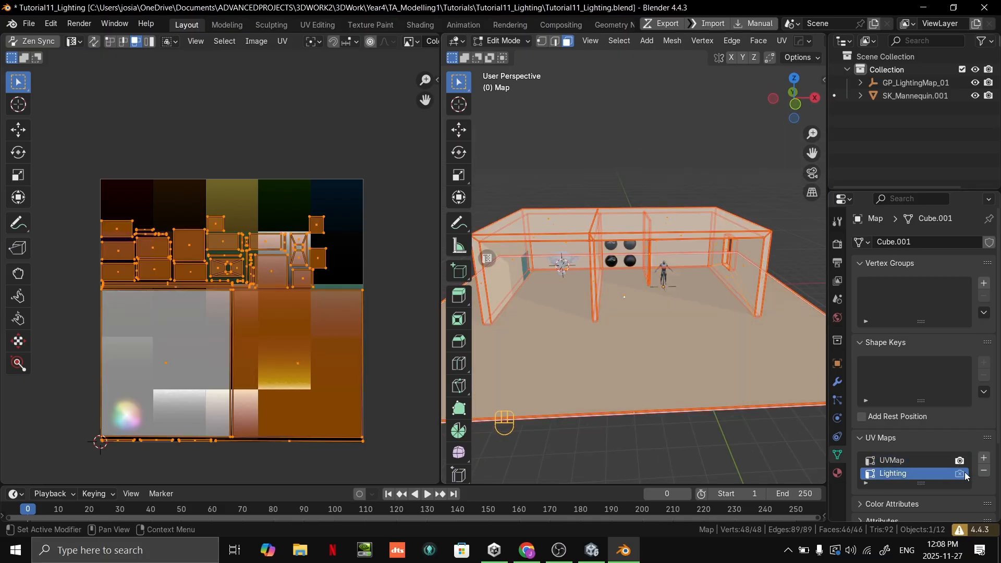
click(964, 475)
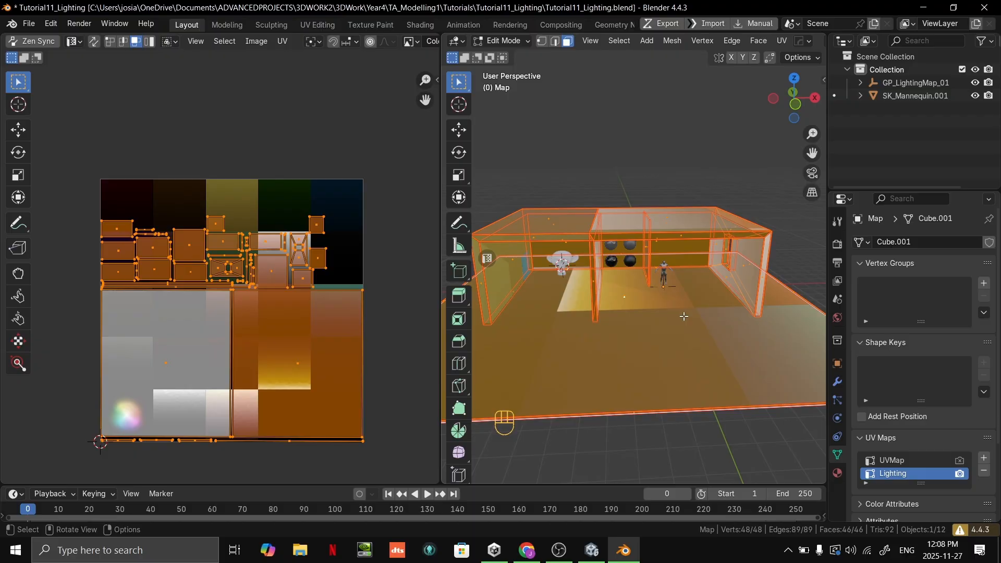
Examine the packed Lighting islands and the textured interior around the spheres up close
scroll(689, 308, up, 5)
scroll(668, 261, down, 8)
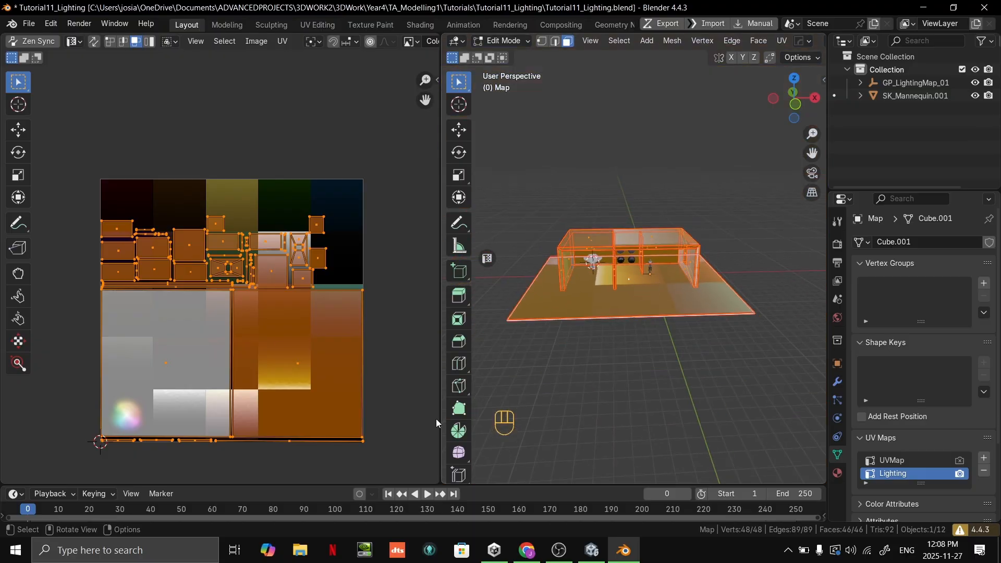
scroll(469, 313, up, 4)
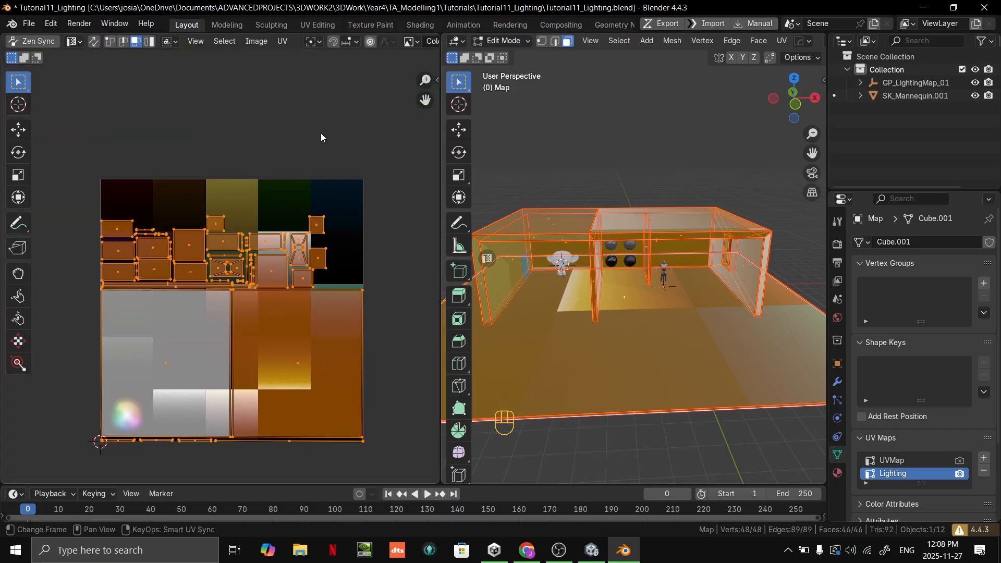
scroll(323, 204, up, 3)
scroll(618, 266, up, 6)
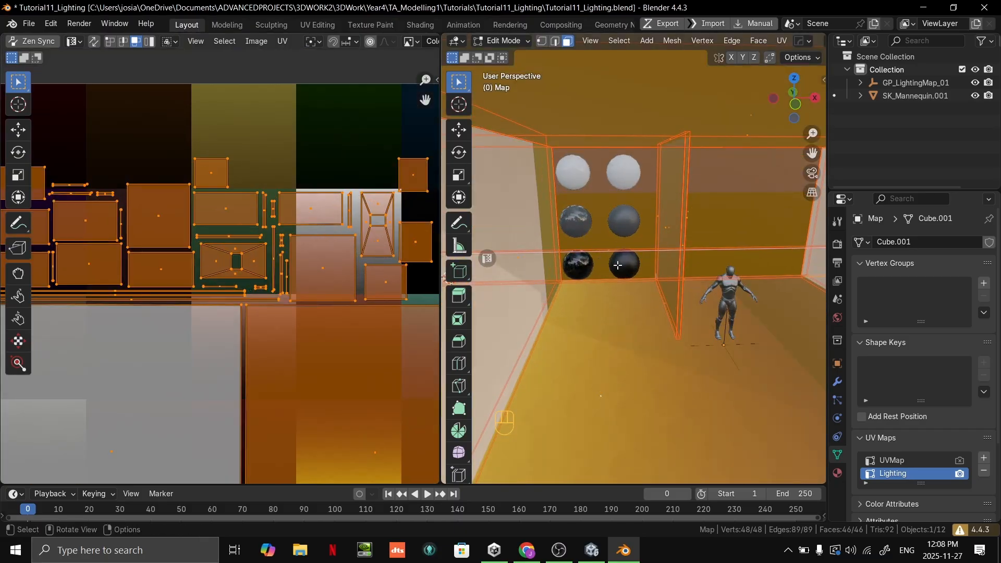
Leave Edit Mode on the Map mesh and select all six spheres on the back wall
key(Tab)
click(631, 270)
middle_drag(634, 276, 623, 266)
shift+middle_drag(624, 267, 644, 279)
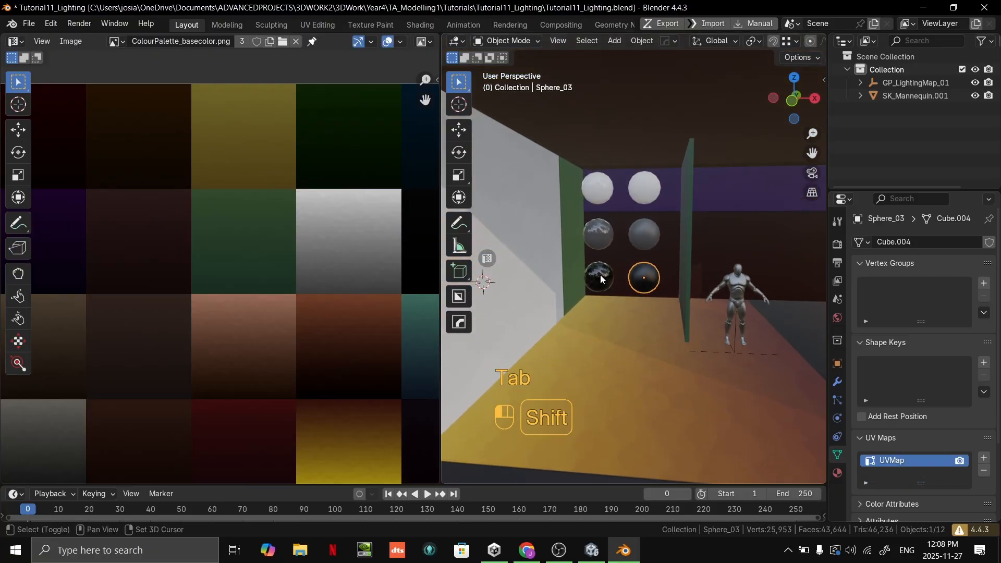
shift+click(600, 278)
shift+click(601, 237)
shift+click(635, 231)
shift+click(636, 197)
shift+click(602, 193)
Add the monkey head, both emissive planes, and the Map building to the selection, with the Map as active object
shift+middle_drag(509, 267, 658, 290)
shift+click(682, 258)
shift+click(578, 262)
shift+click(743, 267)
scroll(746, 267, down, 6)
scroll(743, 270, up, 4)
scroll(633, 296, down, 2)
shift+click(655, 351)
Enter Edit Mode on all the selected objects together and select all of their faces
scroll(658, 339, down, 5)
key(Tab)
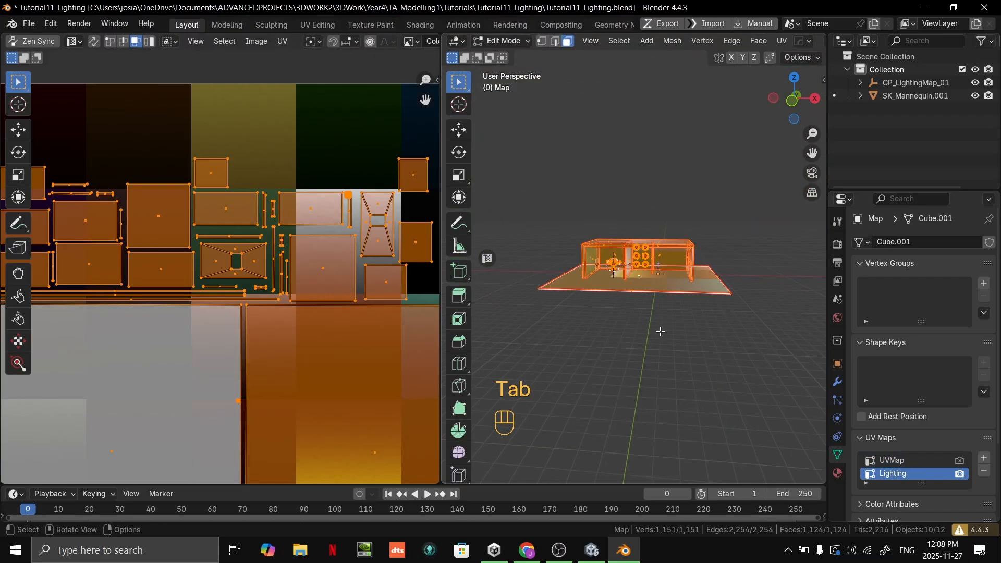
scroll(661, 331, up, 5)
key(a)
scroll(295, 292, down, 6)
middle_drag(677, 274, 673, 275)
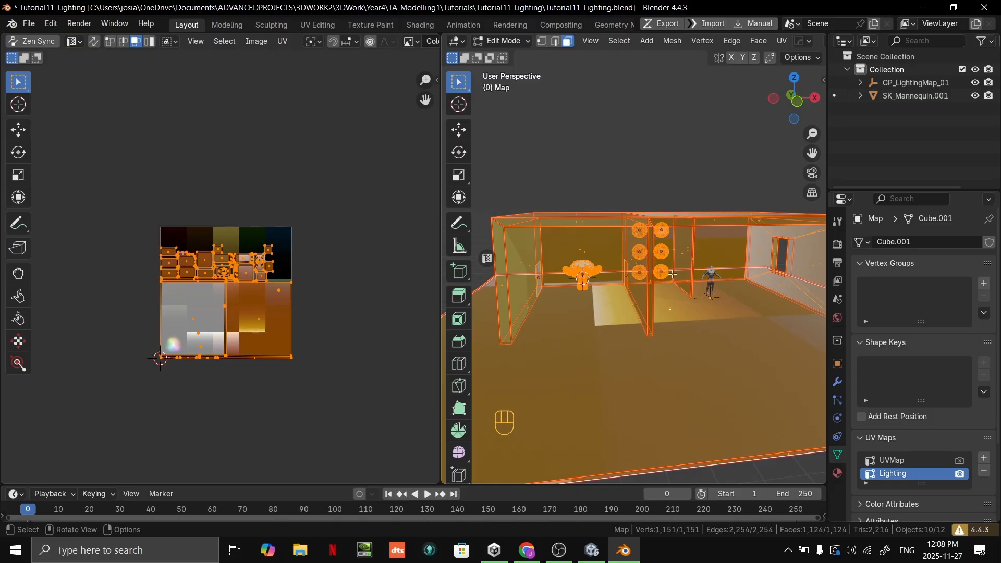
mouse_move(678, 239)
middle_down()
mouse_move(663, 236)
mouse_move(669, 243)
middle_up()
scroll(667, 237, down, 4)
scroll(667, 236, up, 5)
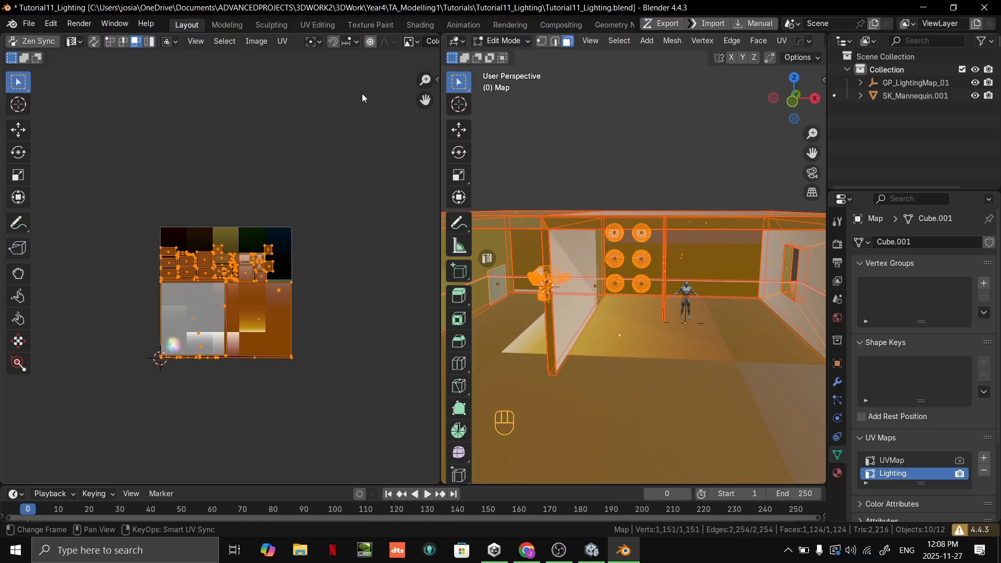
Calculate the selection's texel density at a 512px texture size and apply 0.106 px/cm to each object's islands
key(n)
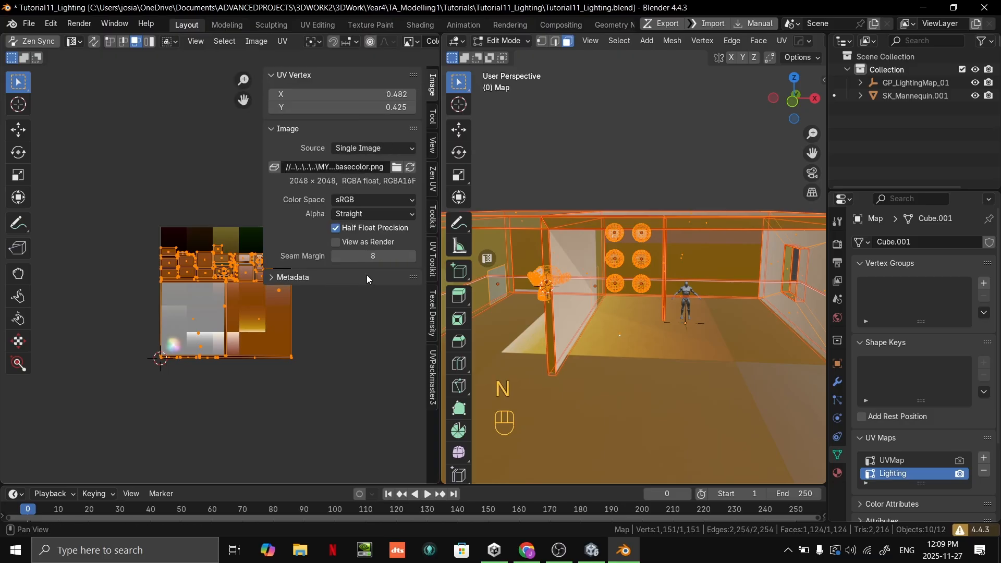
click(433, 318)
click(358, 224)
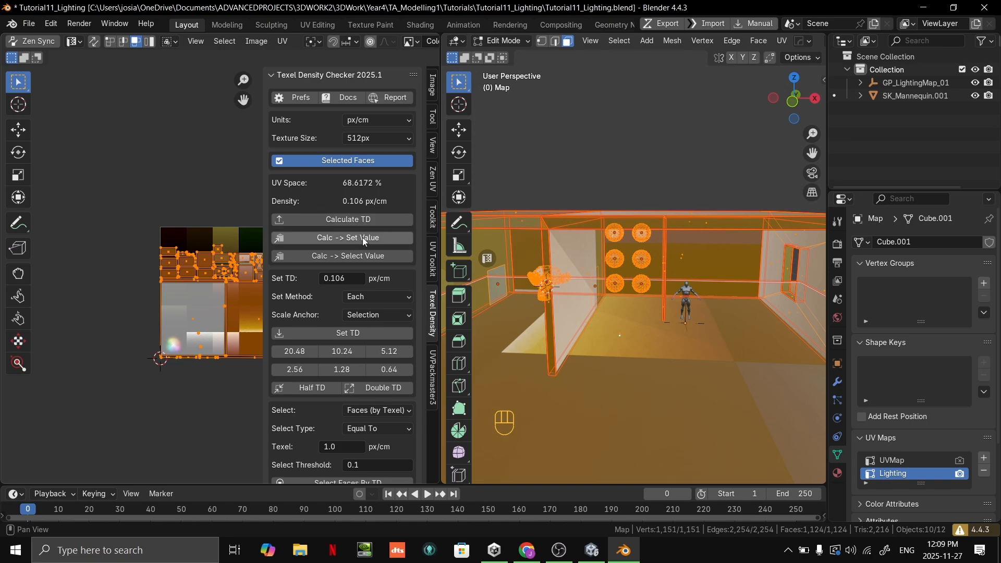
click(324, 333)
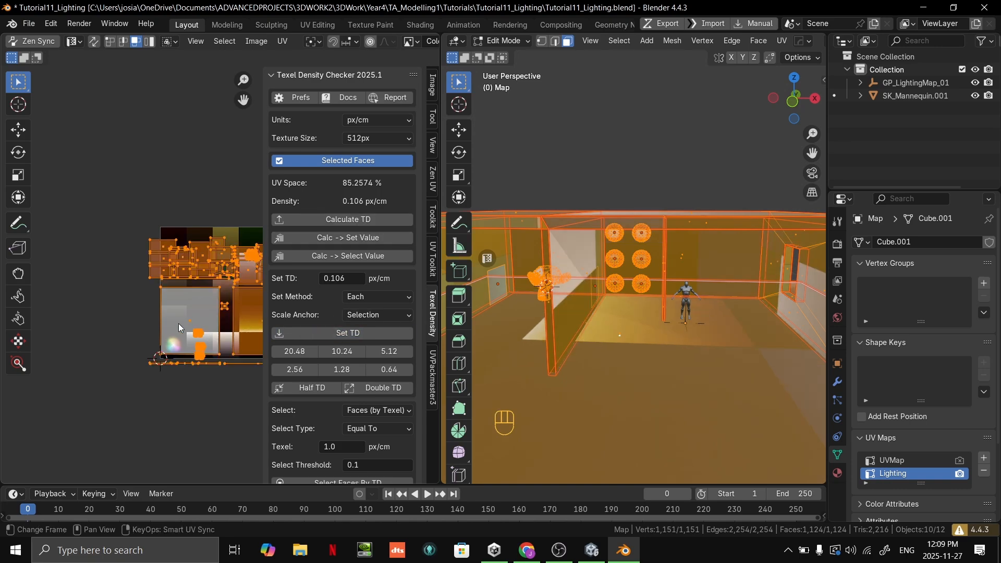
Examine the rescaled UV islands up close for overlaps and relative sizes
scroll(207, 309, up, 4)
scroll(186, 311, down, 2)
middle_drag(187, 312, 43, 291)
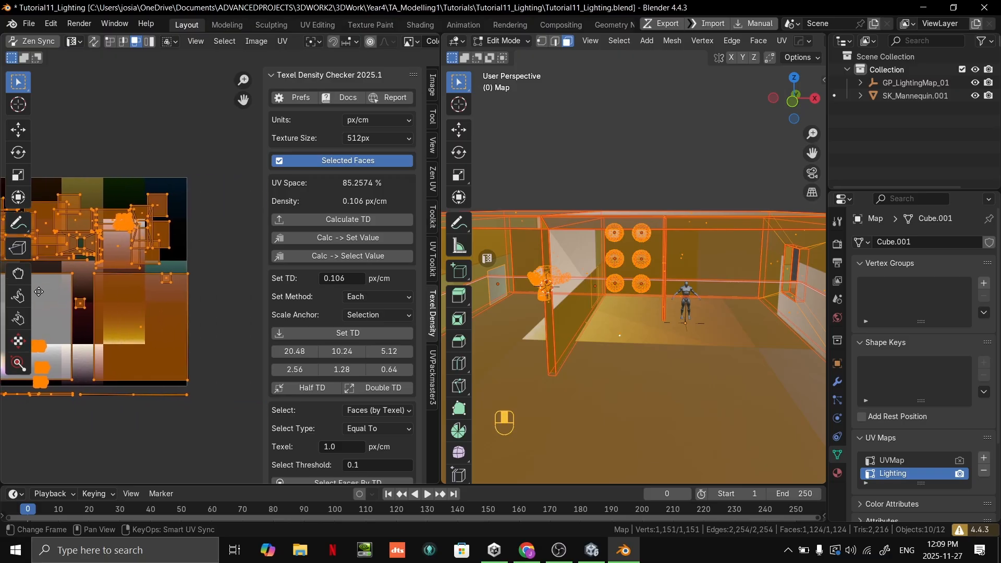
scroll(86, 257, up, 4)
middle_drag(86, 257, 183, 349)
middle_drag(101, 272, 128, 247)
scroll(127, 248, up, 2)
middle_drag(58, 234, 146, 265)
scroll(146, 265, up, 2)
scroll(146, 263, down, 8)
scroll(146, 263, up, 1)
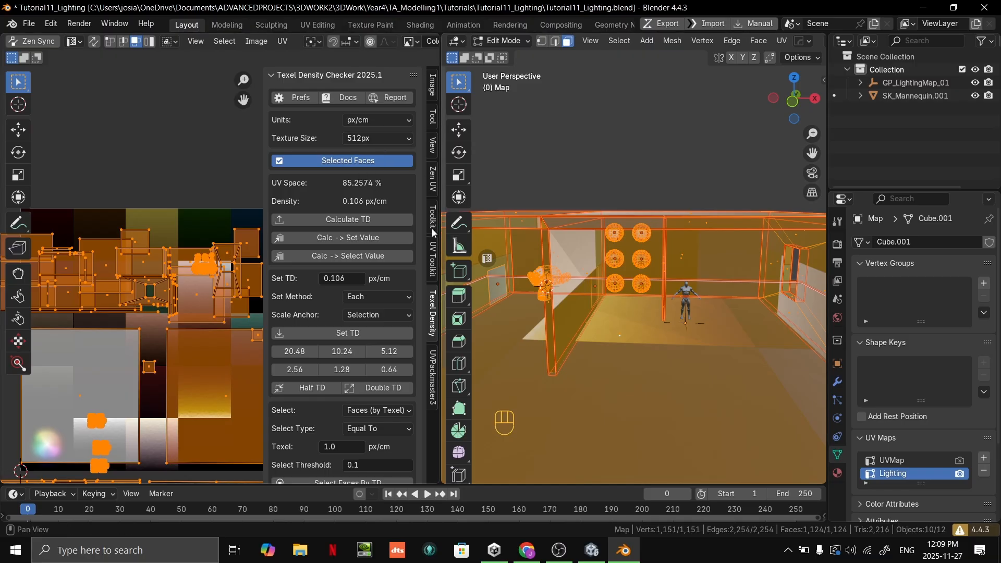
Pack the UV islands of all the selected objects together into the shared UV space
click(282, 41)
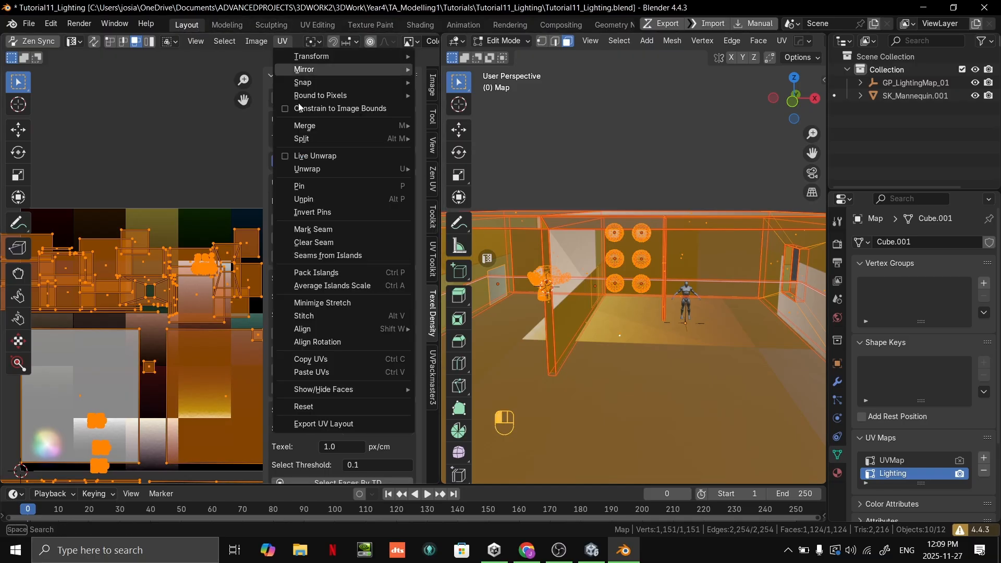
click(326, 272)
click(310, 467)
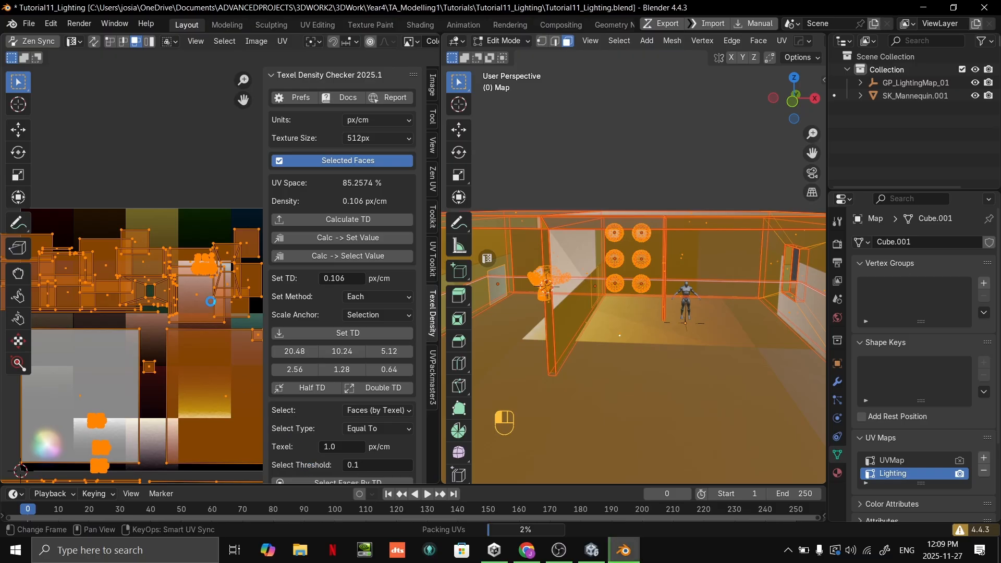
scroll(206, 272, down, 2)
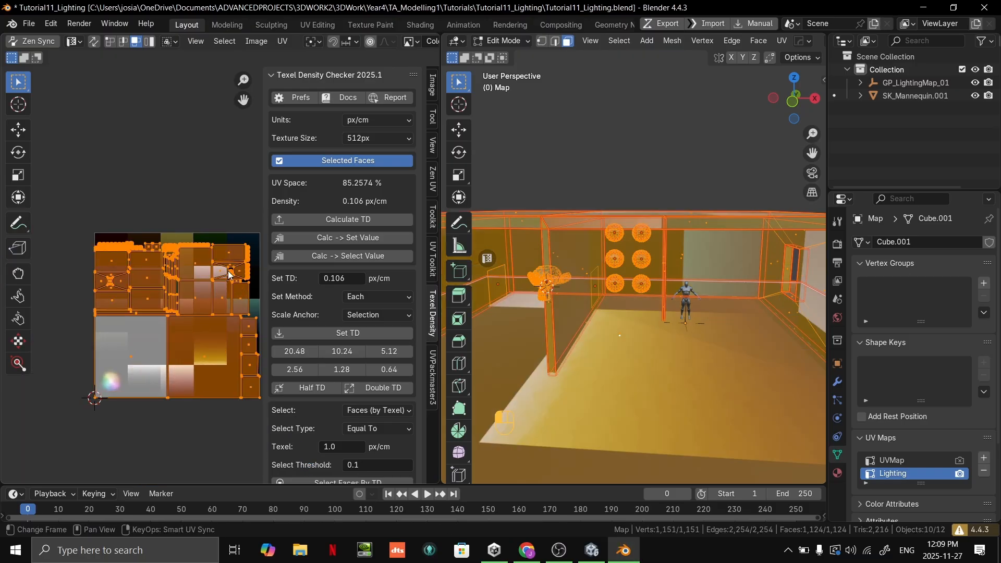
scroll(219, 270, up, 3)
scroll(208, 255, down, 2)
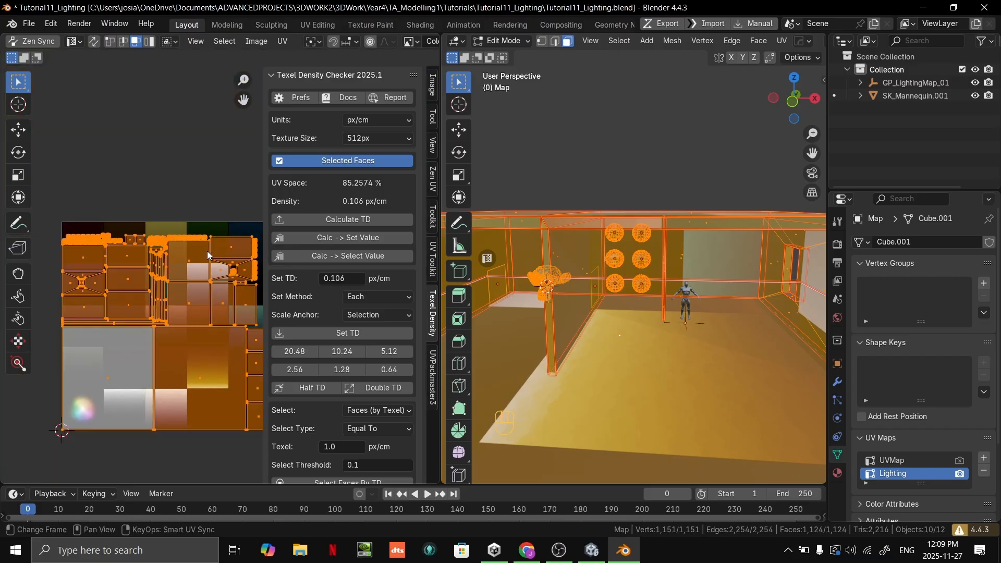
Hide the UV editor's sidebar and inspect the packed islands of the monkey head, spheres, and walls up close
key(Tab)
key(Tab)
key(b)
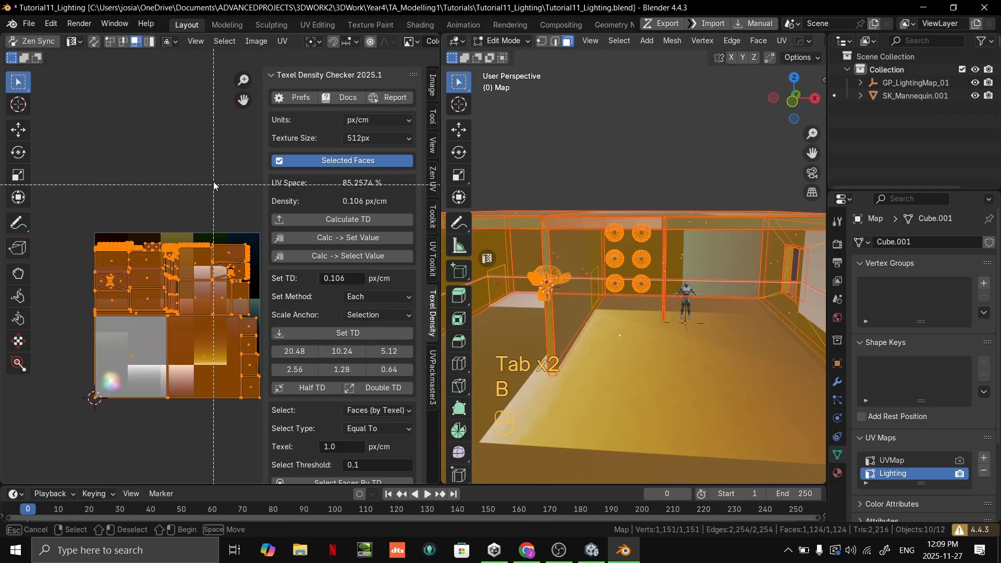
key(n)
scroll(233, 240, up, 8)
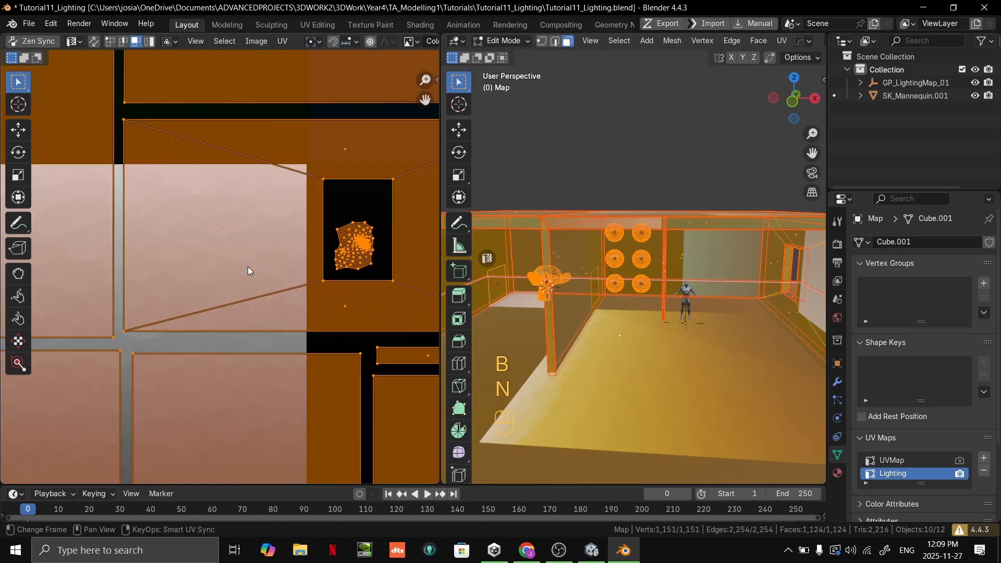
scroll(344, 242, down, 6)
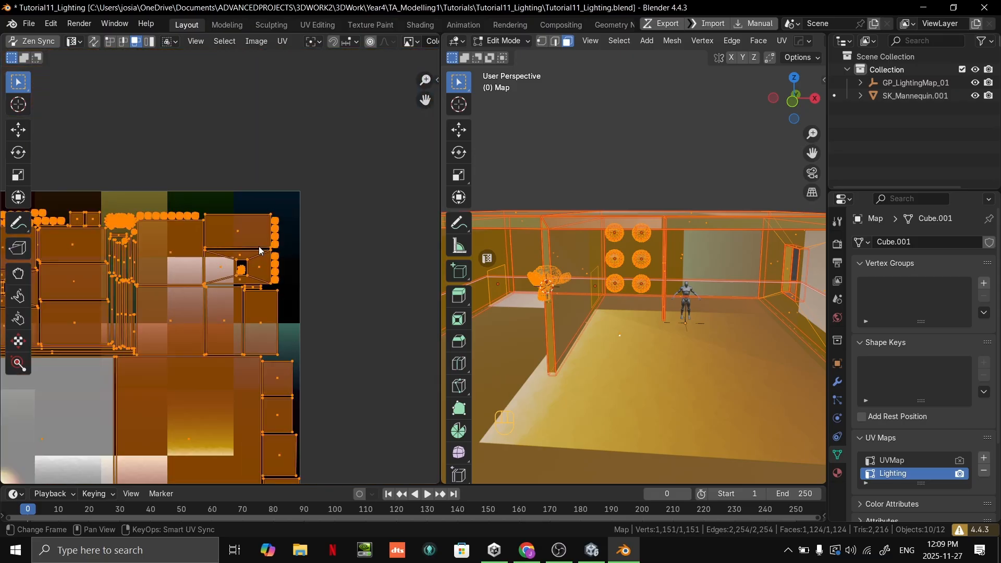
scroll(298, 250, up, 5)
scroll(299, 250, down, 6)
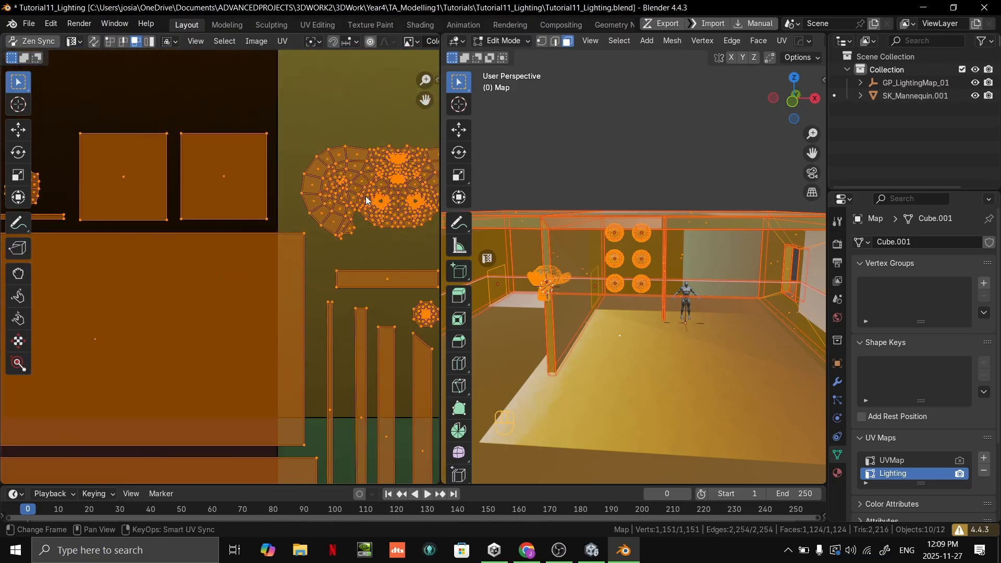
Return to Object Mode, clear the selection, and make UVMap the active and render UV map of the Map mesh
key(Tab)
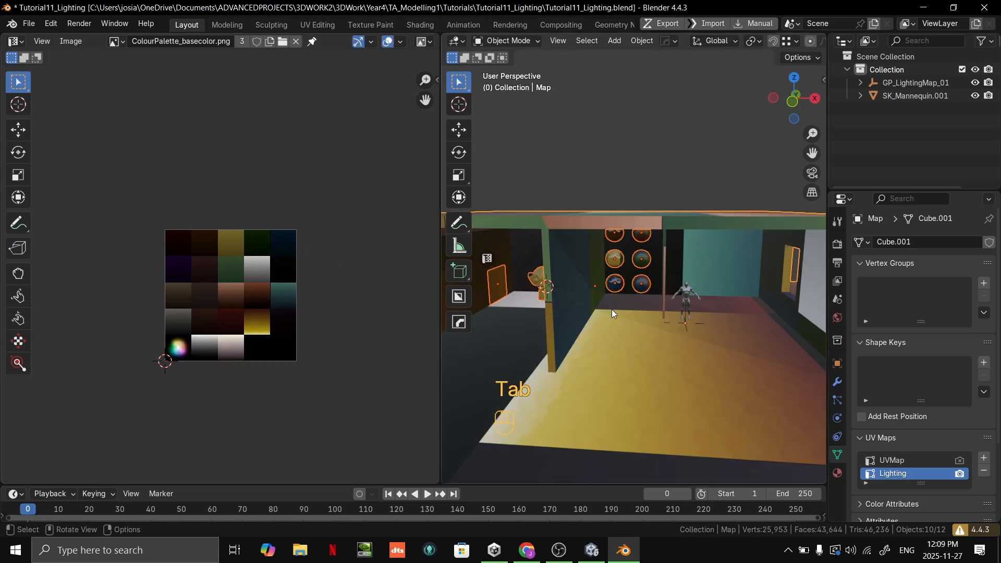
scroll(612, 308, down, 3)
click(754, 180)
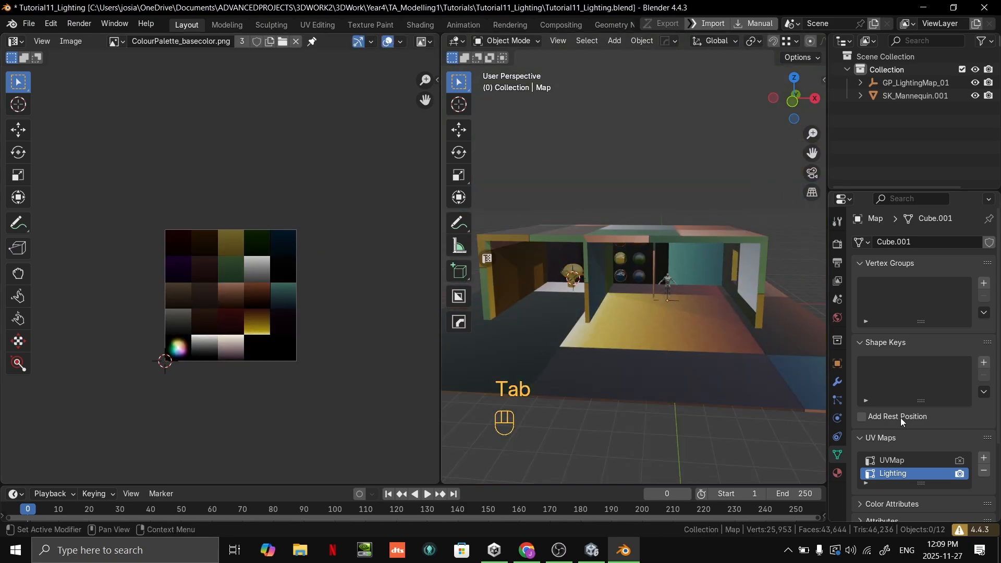
click(925, 461)
click(960, 460)
scroll(639, 201, down, 1)
middle_drag(633, 205, 637, 199)
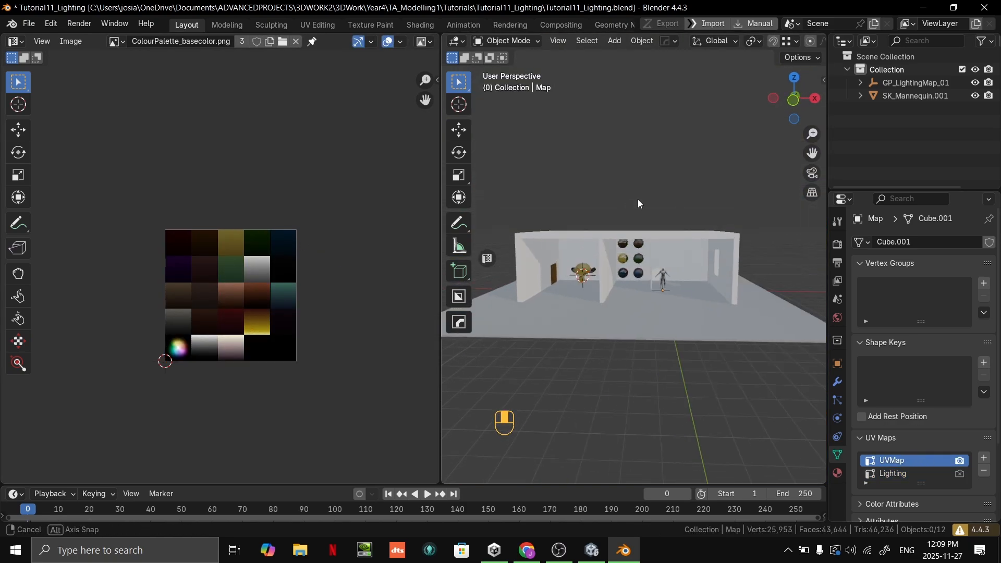
Select all six coloured spheres on the back wall of the building
scroll(626, 229, up, 4)
click(614, 263)
click(647, 264)
ctrl+click(635, 291)
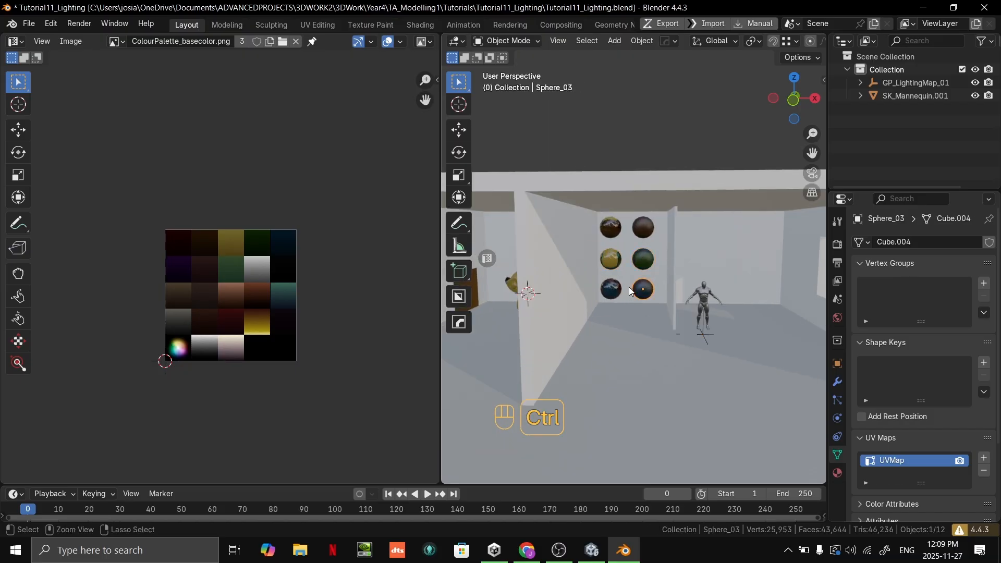
ctrl+click(611, 289)
shift+click(611, 263)
shift+click(634, 289)
shift+click(641, 261)
shift+click(642, 234)
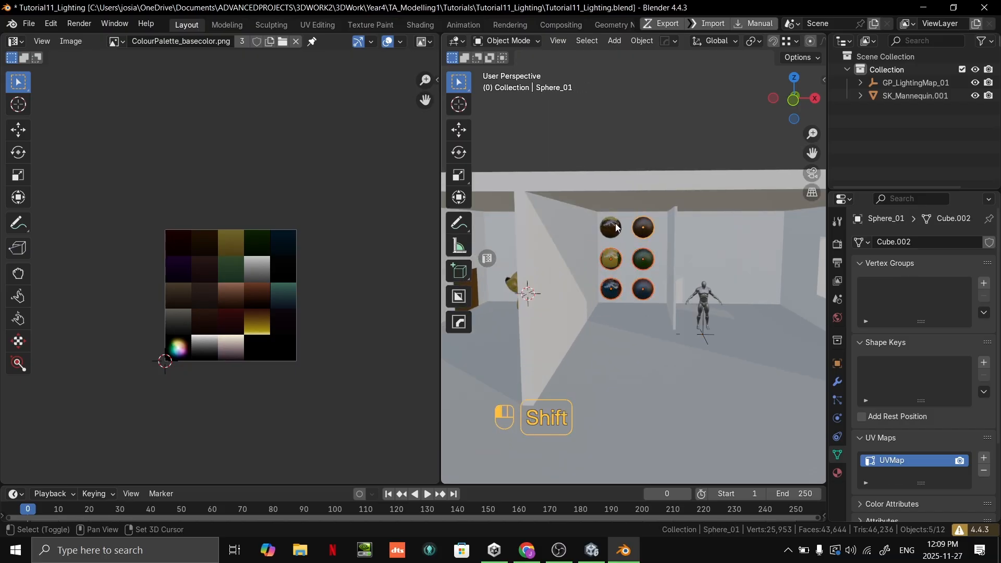
shift+click(615, 227)
Extend the sphere selection with the monkey head and the two emissive planes beside it
middle_drag(566, 279, 655, 258)
shift+click(609, 258)
shift+click(662, 255)
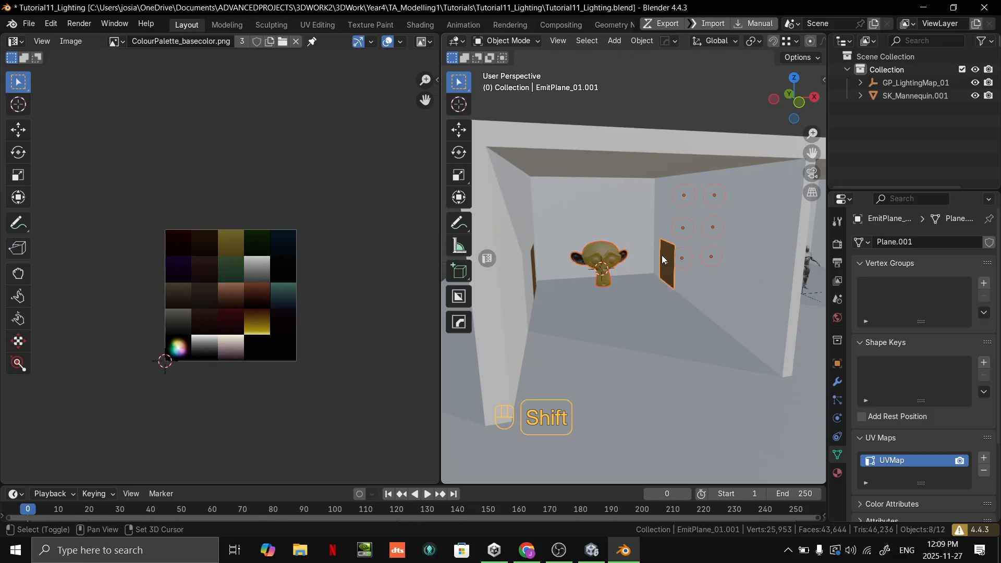
shift+click(533, 267)
middle_drag(577, 266, 560, 260)
scroll(560, 260, up, 2)
key(ctrl+z)
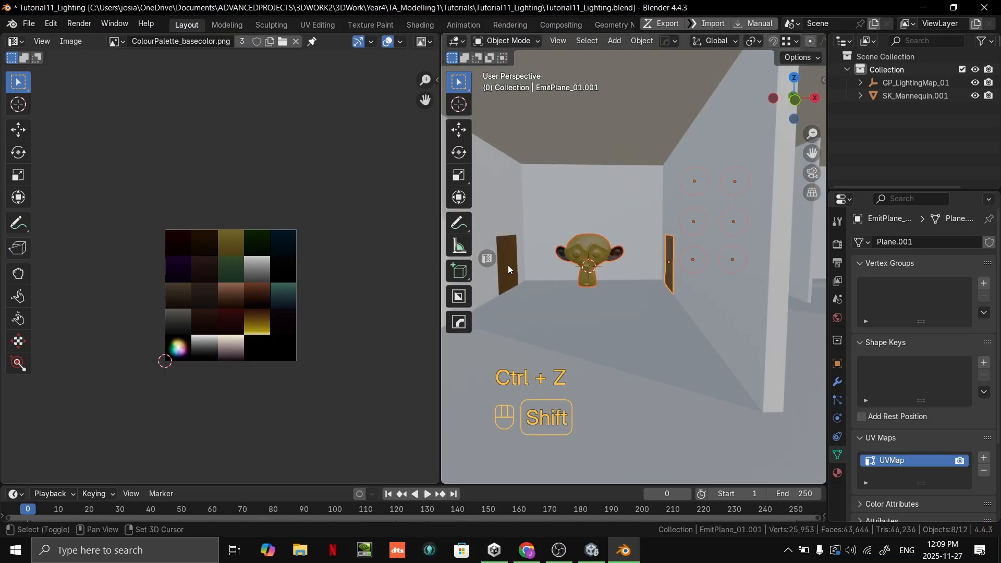
shift+click(509, 268)
middle_drag(693, 313, 739, 327)
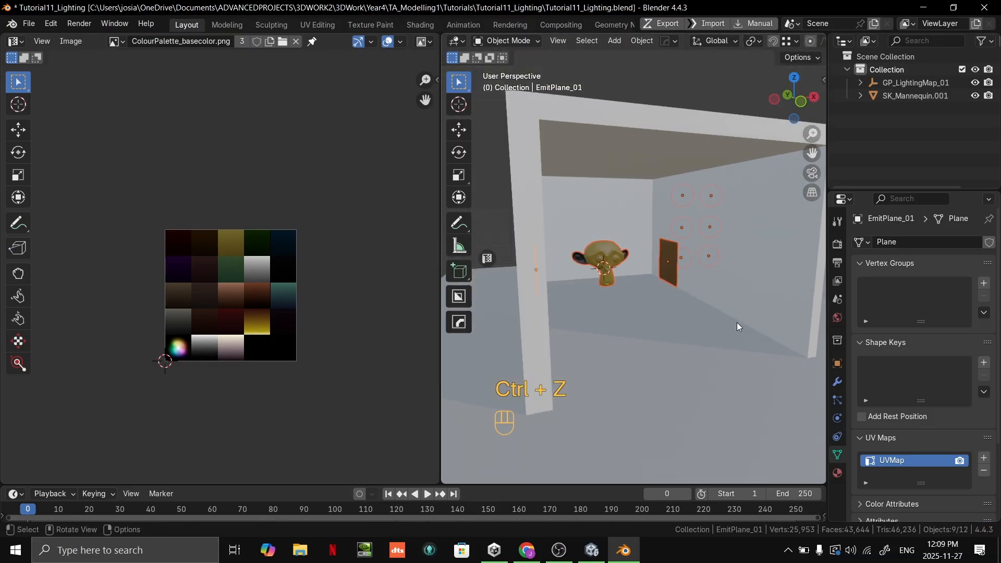
Clear the object selection and select only the Map building
scroll(690, 274, up, 3)
middle_drag(691, 270, 689, 249)
scroll(689, 248, down, 4)
click(701, 217)
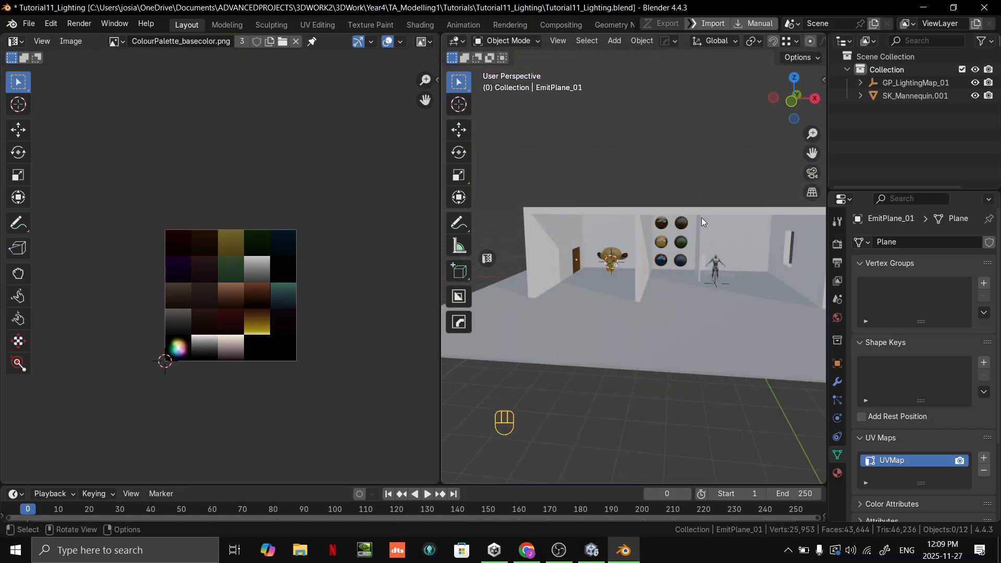
click(702, 217)
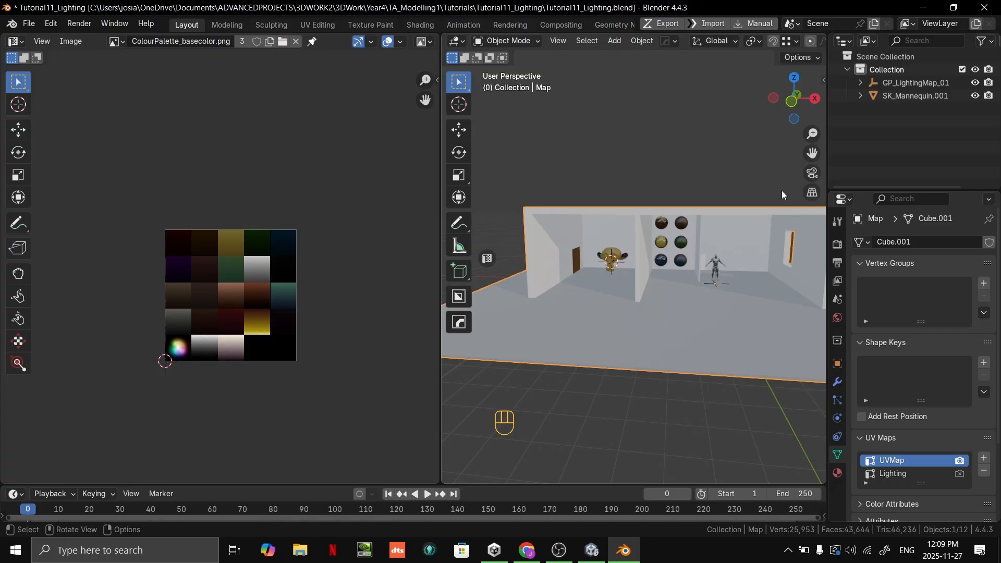
Switch to Unity and view the baked building's rooms from the front
key(alt+Tab)
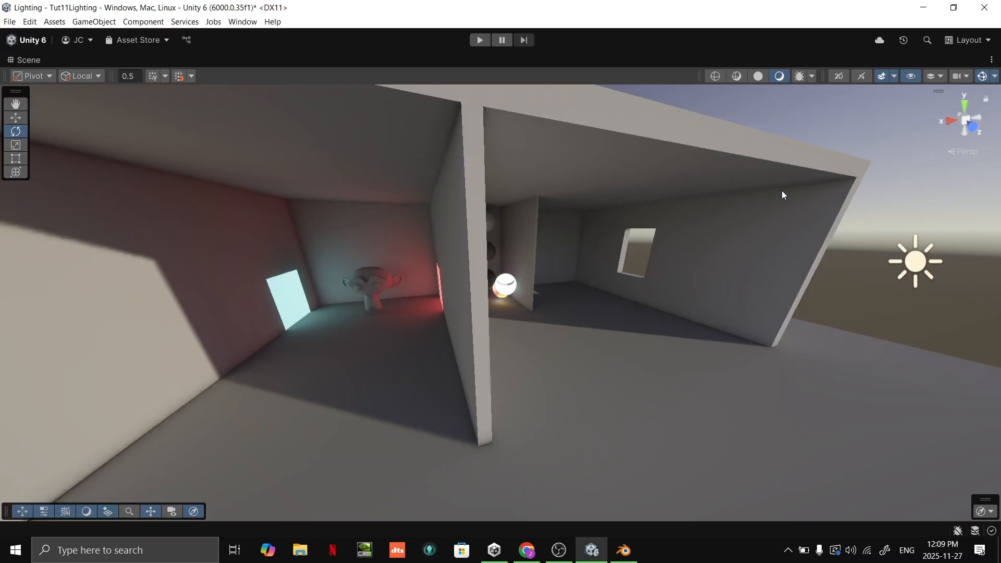
alt+drag(782, 195, 568, 252)
key(w)
right_drag(567, 251, 574, 251)
key(s)
scroll(573, 254, down, 3)
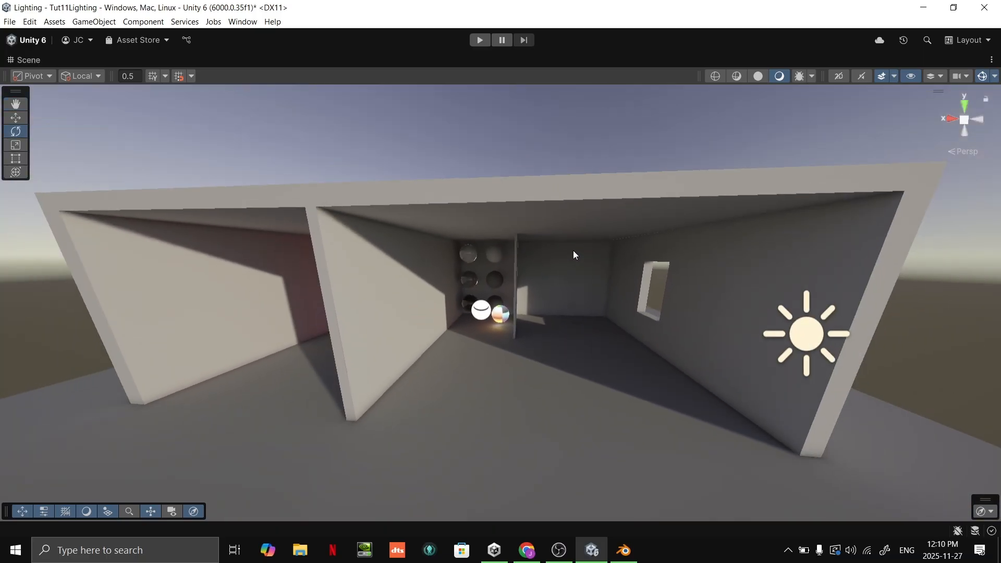
Restore the full editor layout from the maximized Scene view, and enlarge the Scene view over the Project area
key(shift+space)
right_drag(637, 218, 641, 224)
key(s)
key(a)
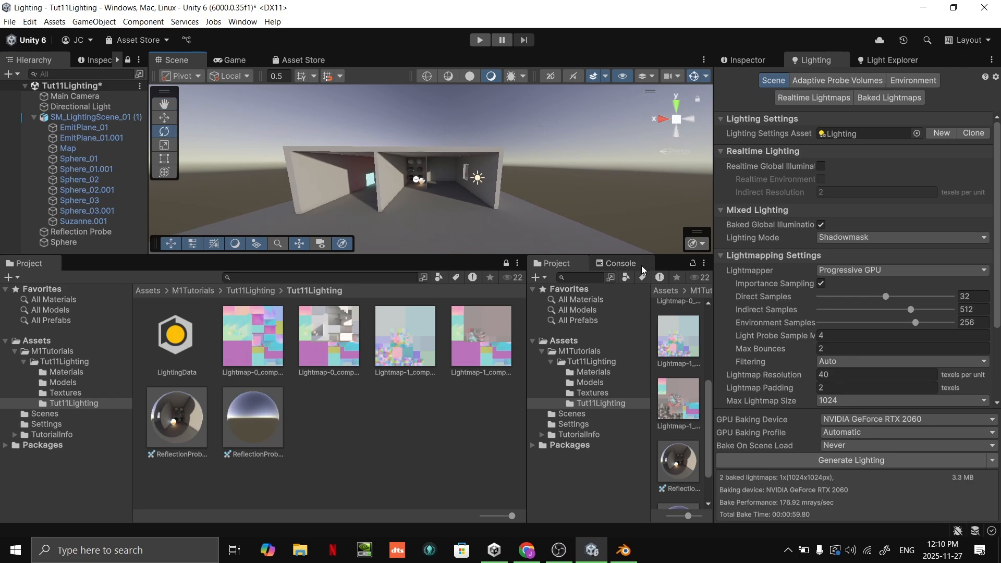
drag(658, 255, 670, 405)
right_drag(655, 342, 628, 320)
key(w)
key(s)
Switch to the browser presentation to review the Baked Lighting Tips slide
key(alt+Tab)
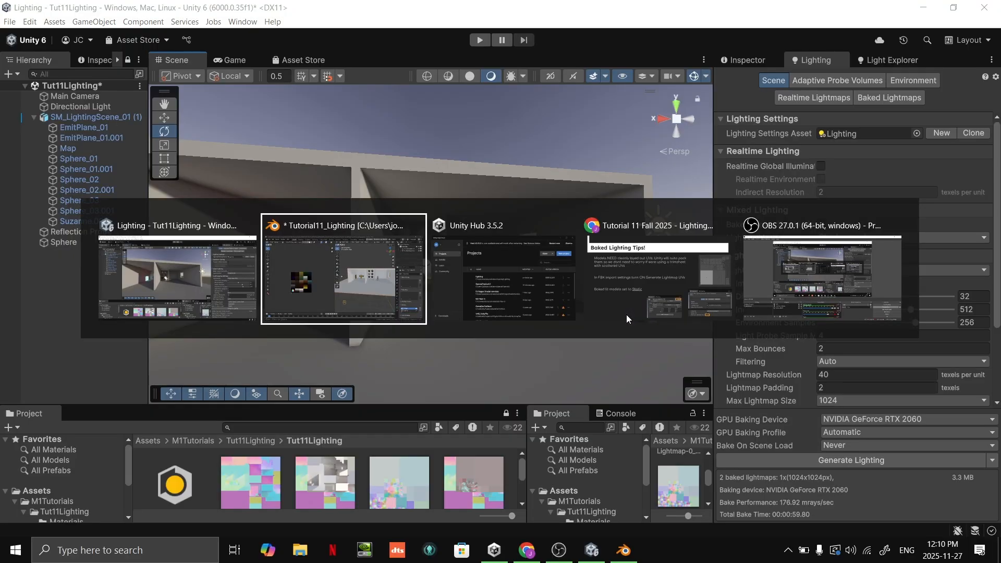
key(alt+Tab)
key(alt+Tab)
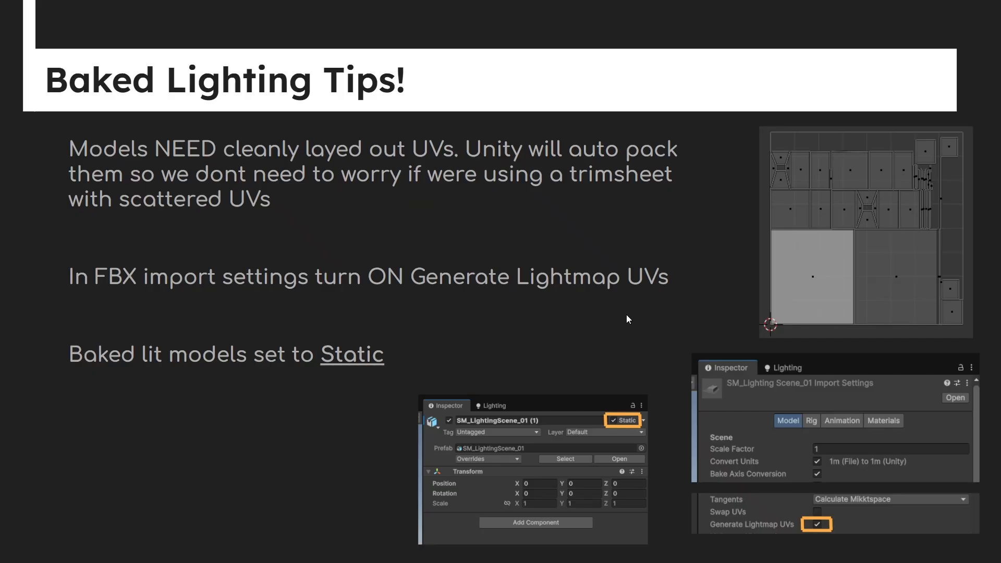
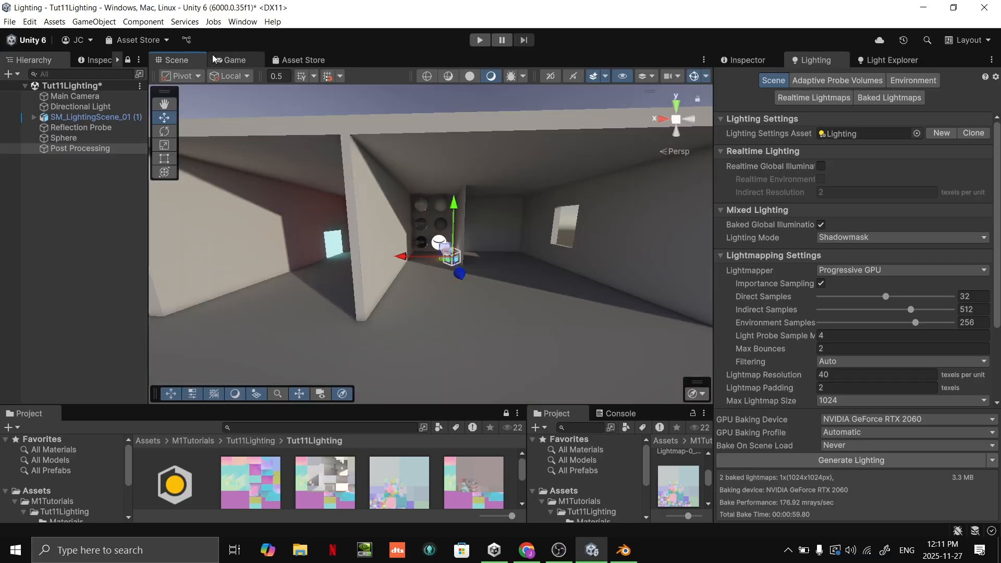
Compare the Scene and Game views, ending on the Game view, and select the Post Processing object
click(221, 61)
click(186, 63)
click(224, 60)
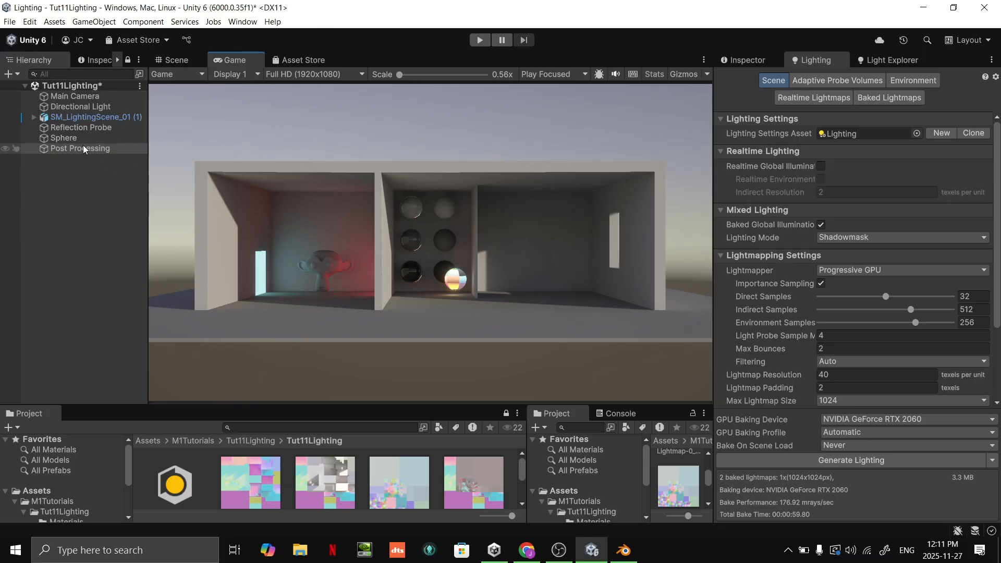
click(26, 149)
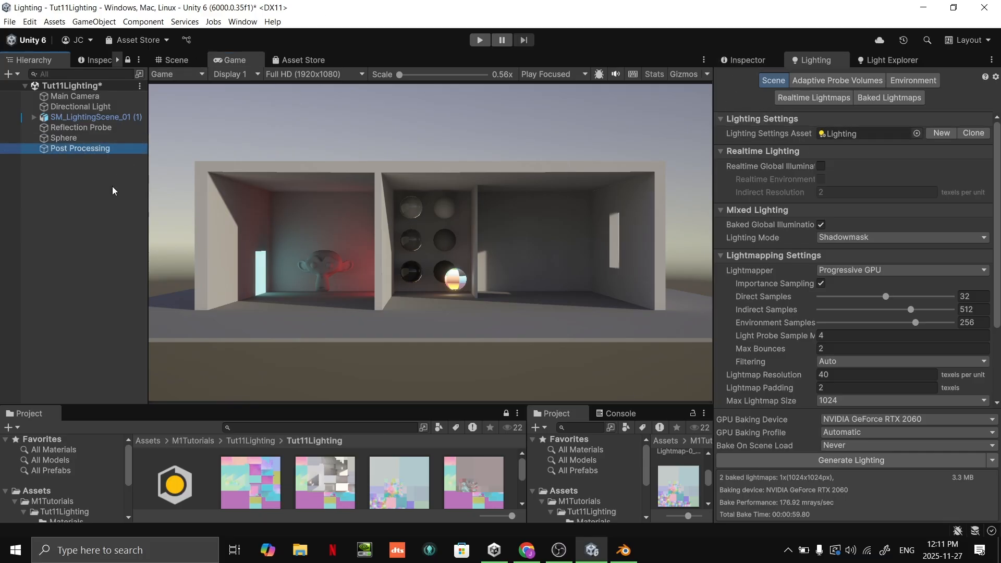
Create a new volume profile for the Post Processing object's global Volume component
click(175, 61)
click(224, 64)
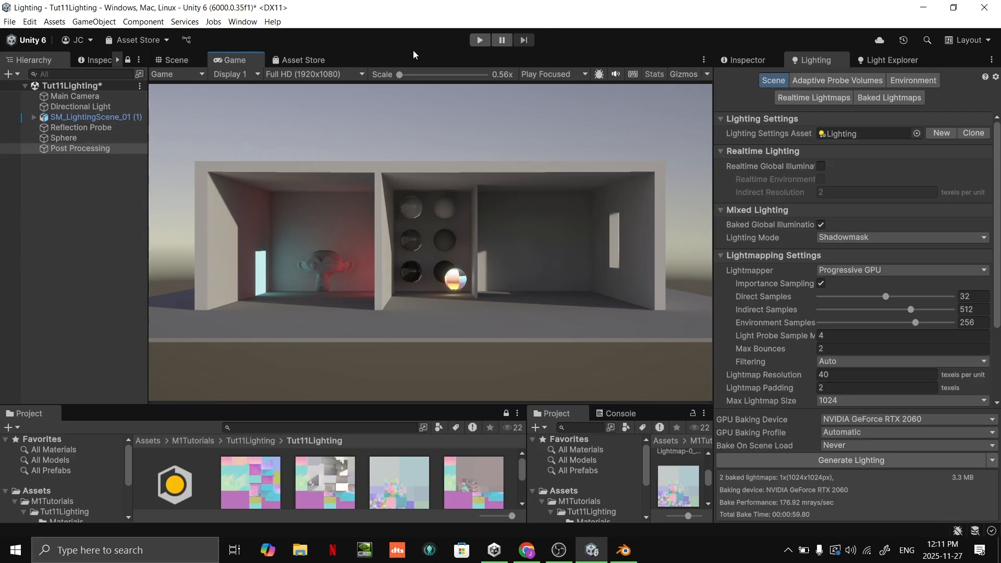
click(761, 61)
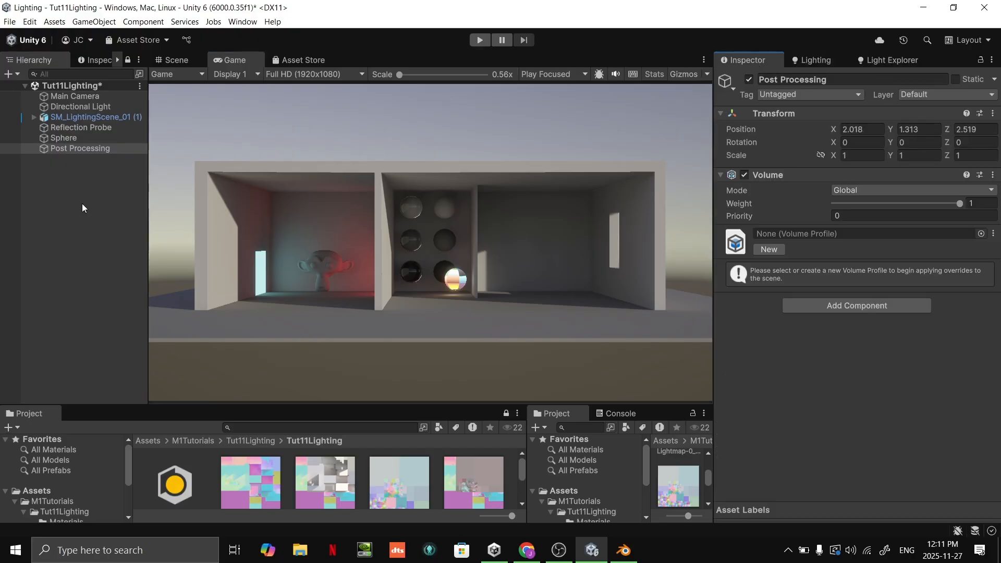
click(92, 150)
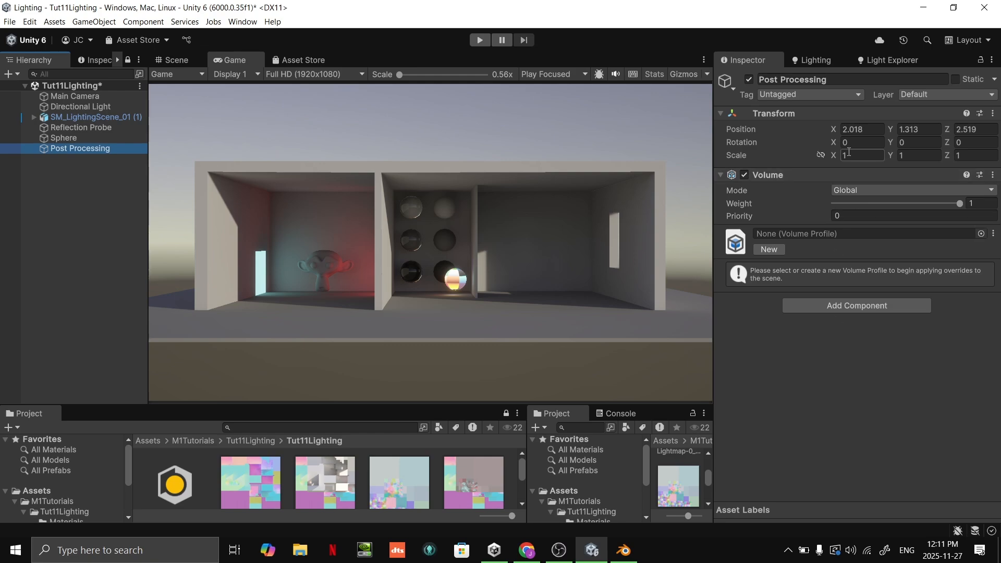
click(770, 249)
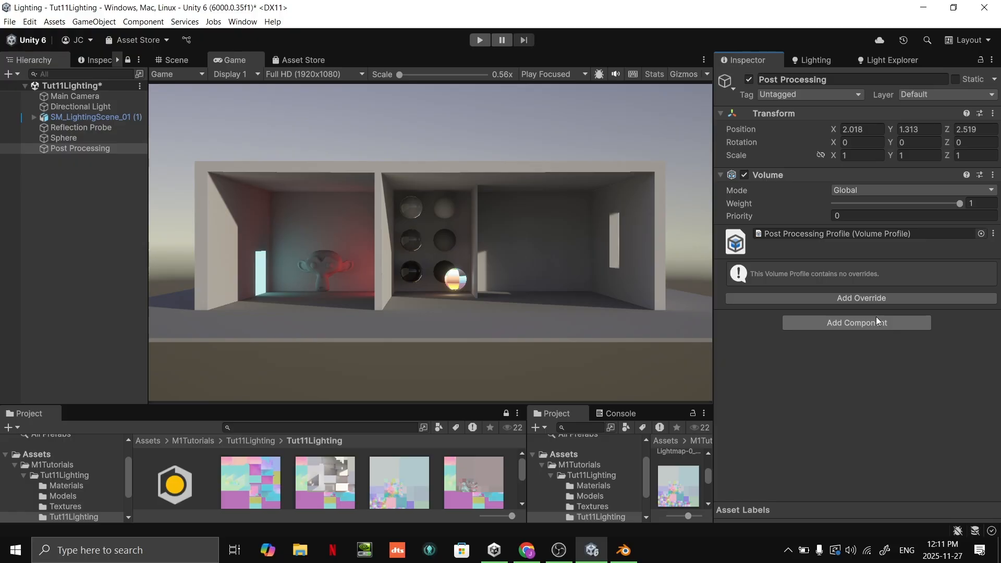
Browse the post-processing overrides available for the volume profile, from Bloom to White Balance, without adding one
click(863, 298)
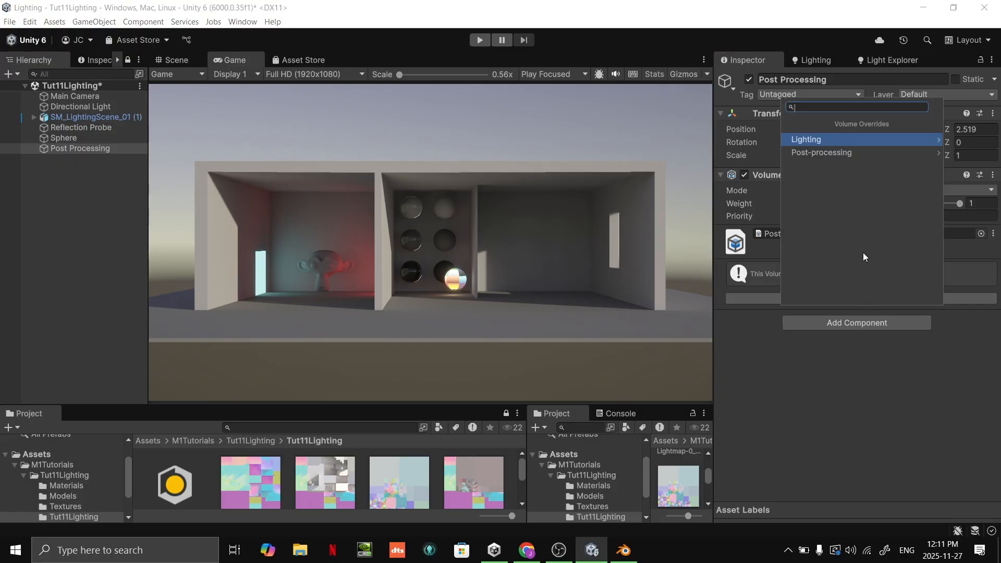
click(817, 155)
scroll(918, 296, down, 3)
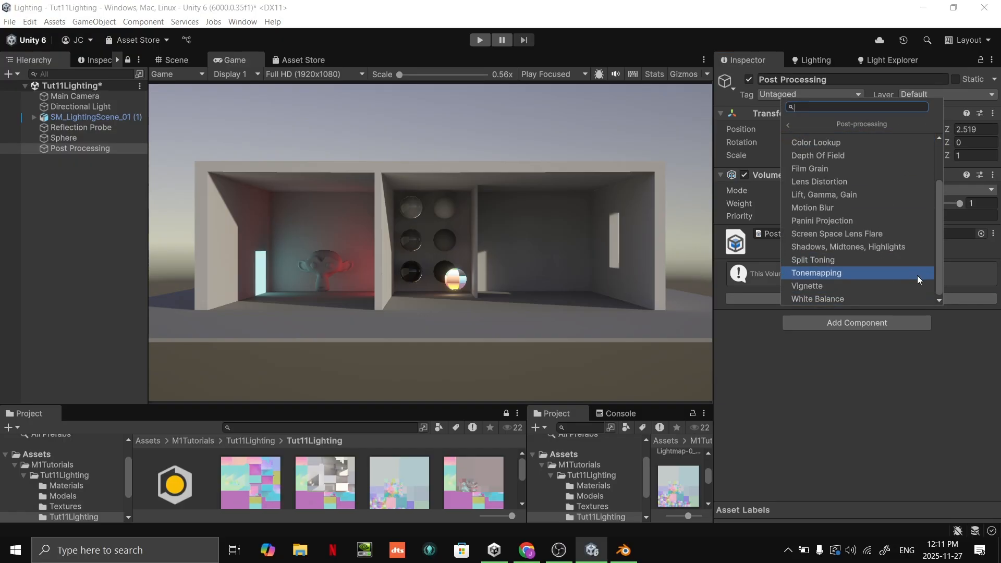
scroll(916, 179, up, 3)
scroll(887, 187, down, 3)
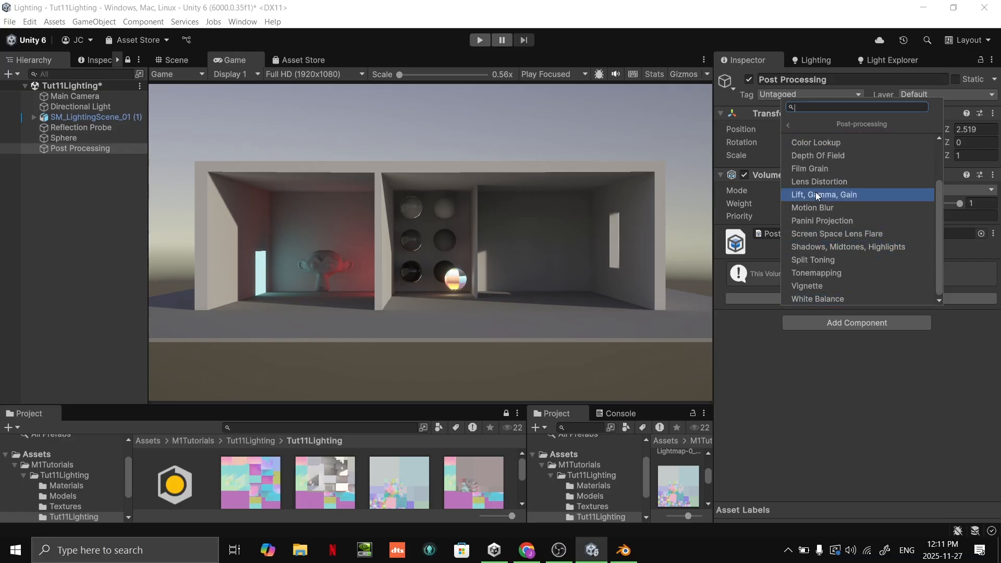
scroll(834, 241, up, 3)
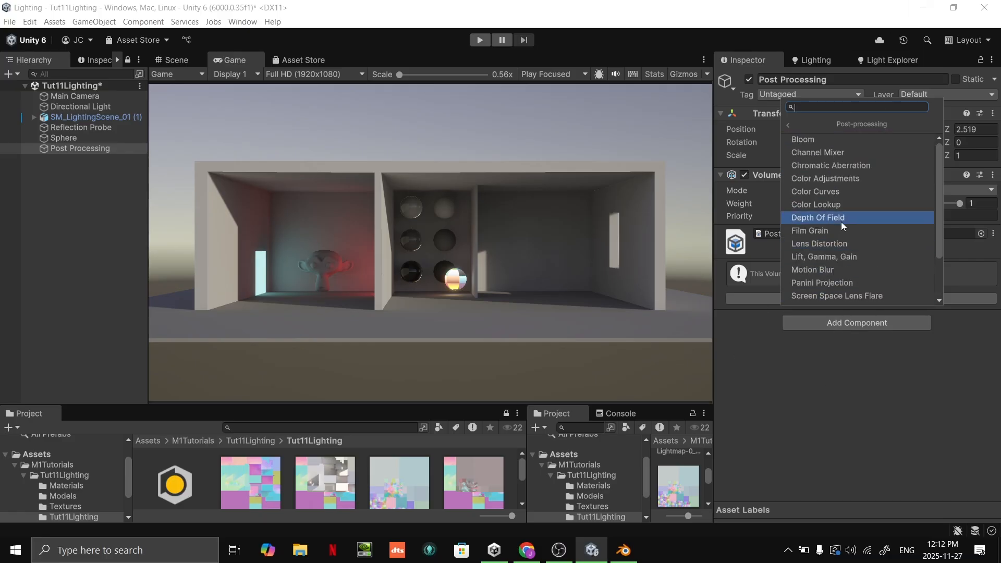
click(831, 387)
Switch to the browser presentation to review the Bloom slide, and return to Unity
key(alt+Tab)
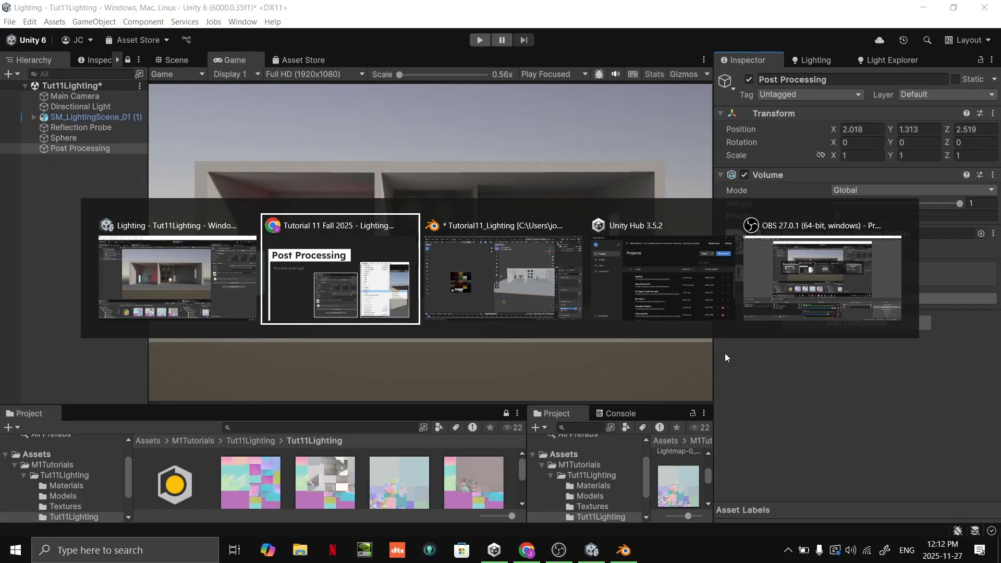
key(Right)
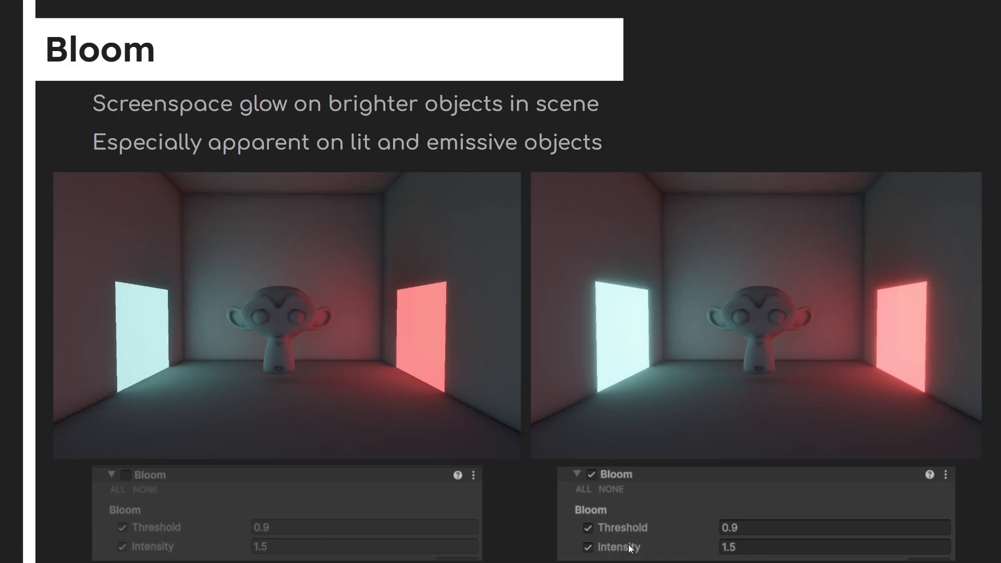
key(alt+Tab)
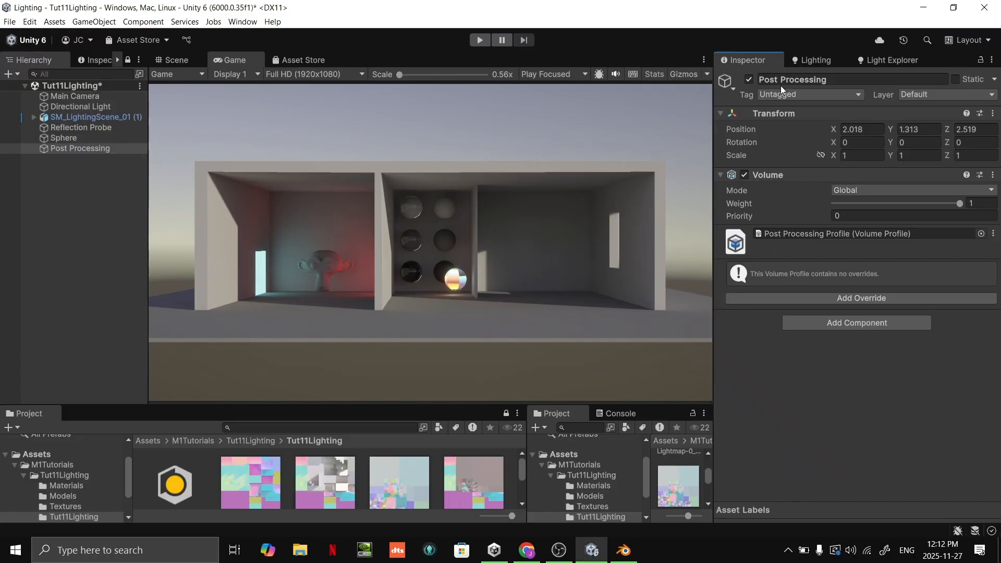
Add a Bloom post-processing override to the Post Processing object's volume profile
click(858, 297)
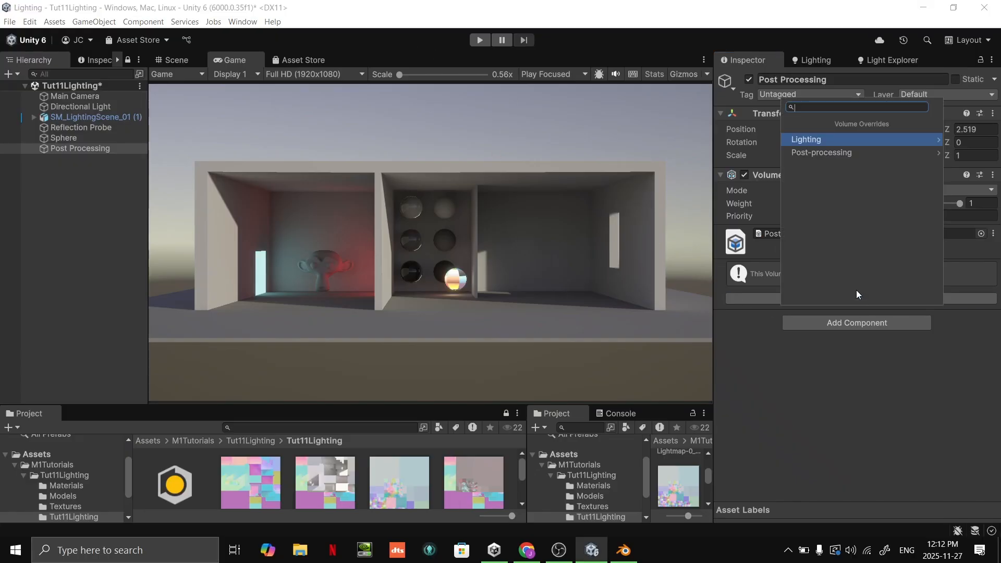
click(841, 156)
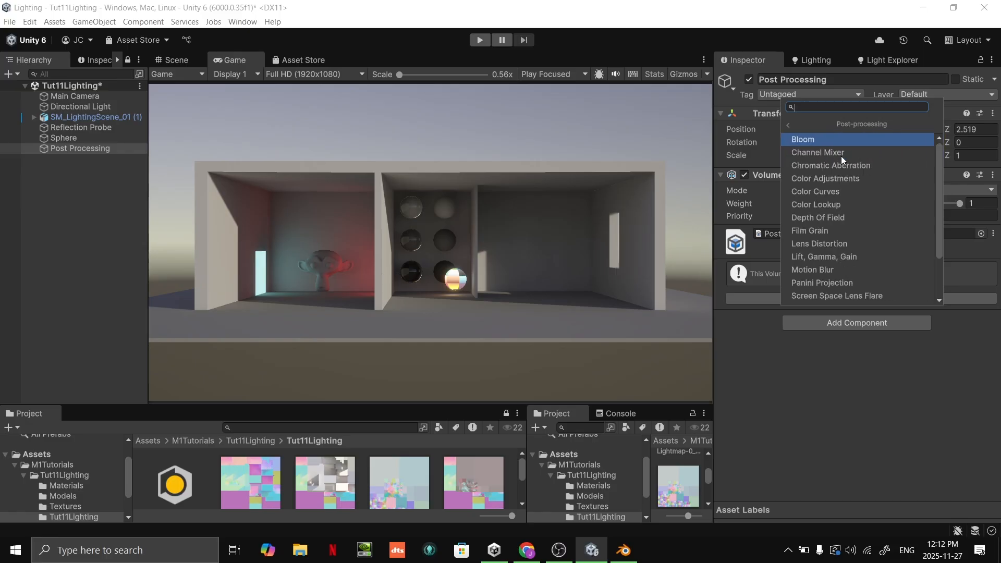
click(834, 139)
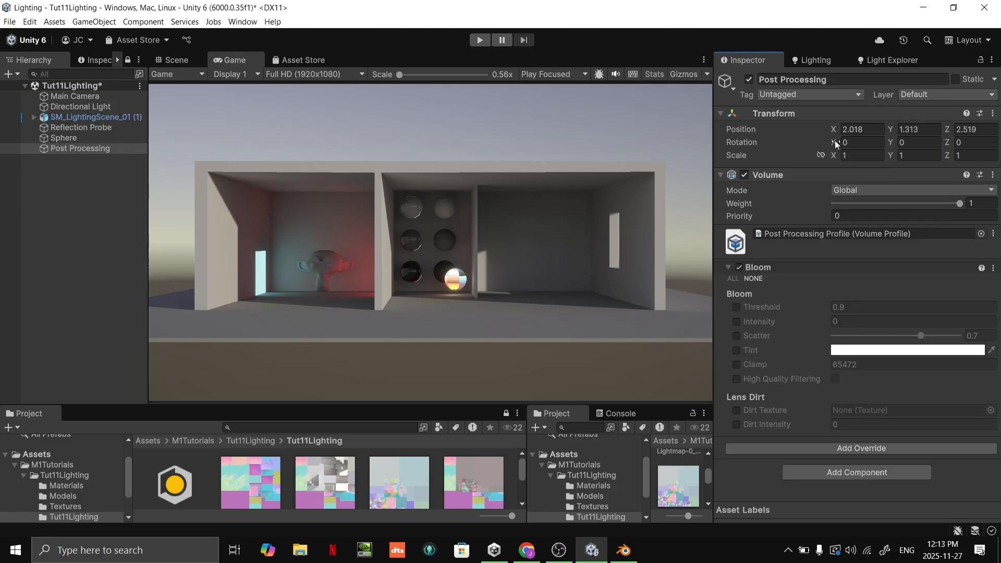
Enable Bloom's Threshold and Intensity overrides, and set the intensity to 1.5
click(737, 307)
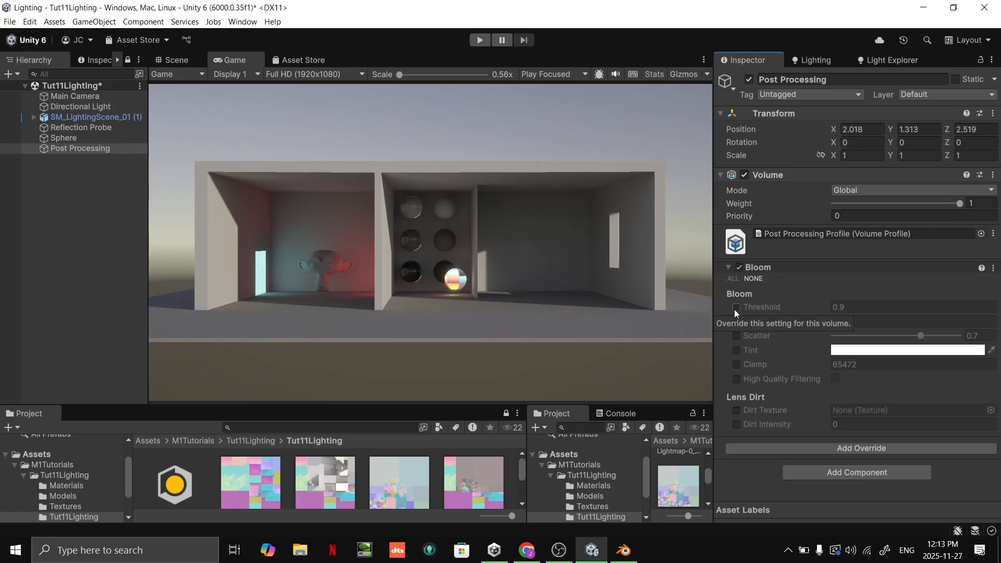
click(737, 321)
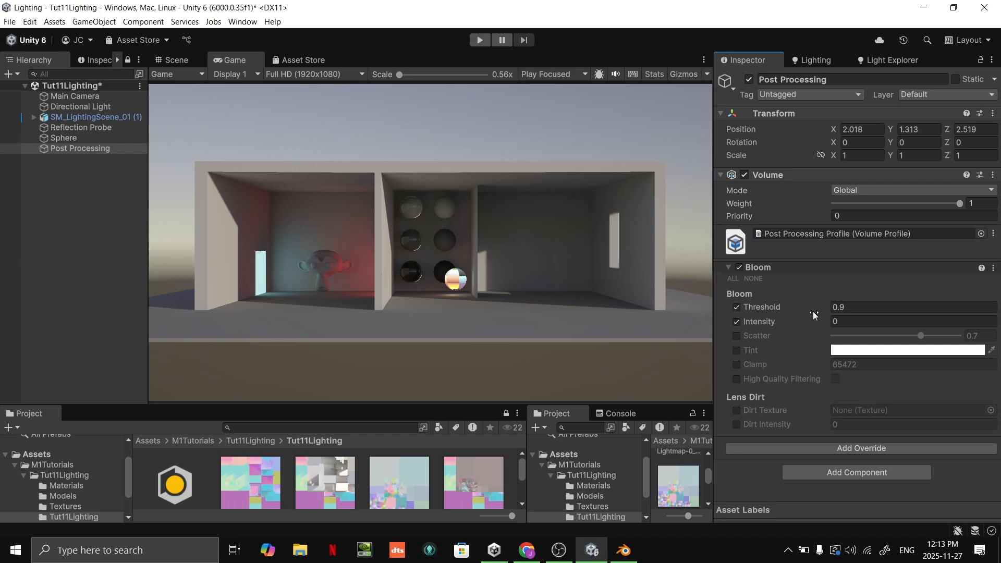
click(837, 322)
text(.5)
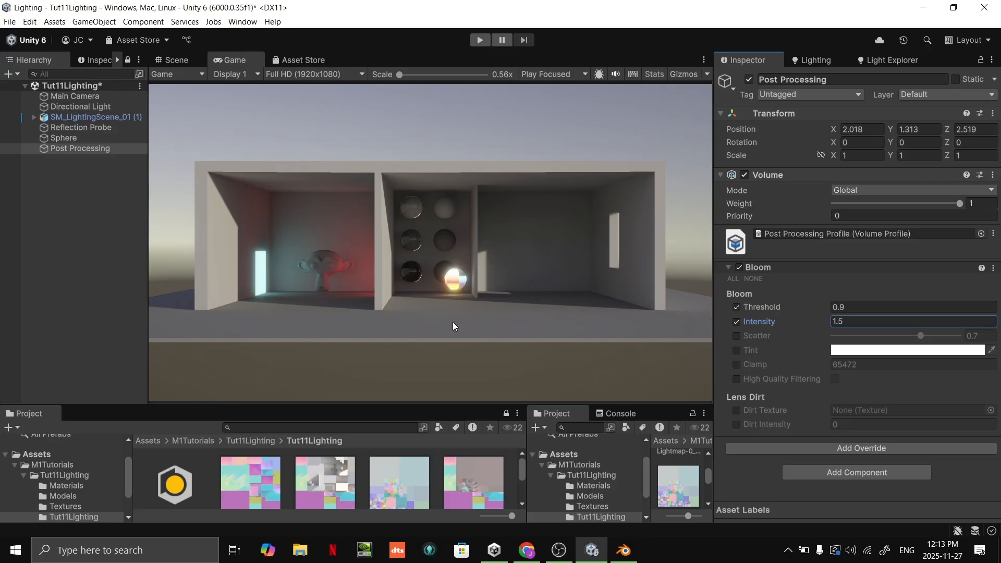
Vary Bloom's intensity and try a threshold of 0, settling on Threshold 0.72 and Intensity 1.51
drag(757, 321, 82, 415)
drag(780, 307, 737, 317)
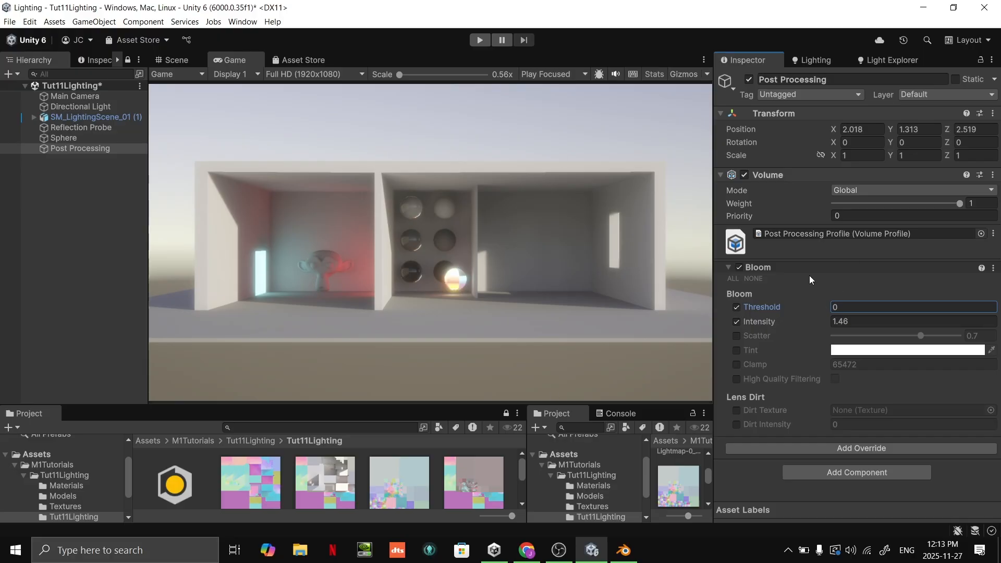
mouse_move(760, 307)
mouse_down()
mouse_move(780, 308)
mouse_move(773, 319)
mouse_up()
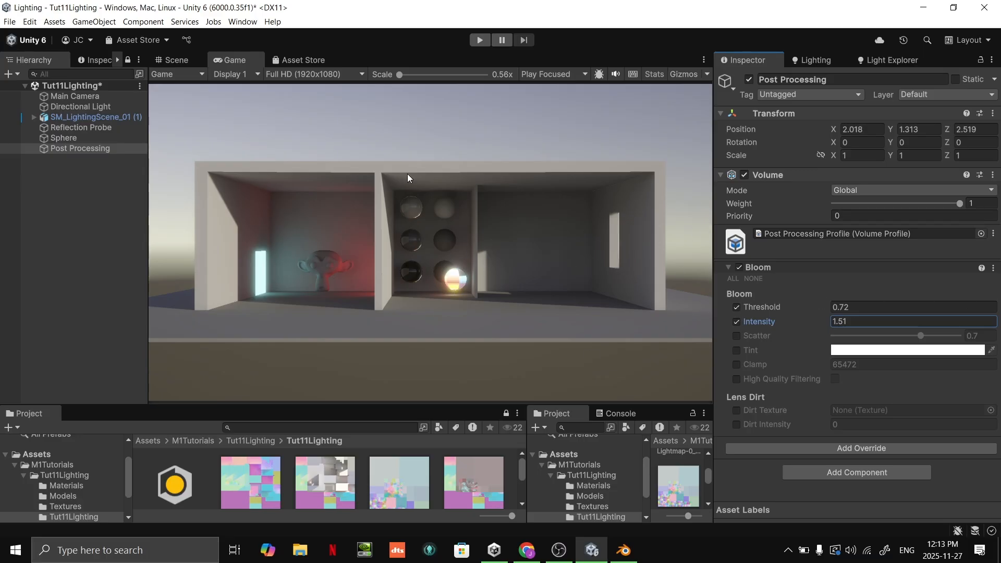
Examine the bloom around the building from several angles in the Scene view, and compare it with the Game view
click(172, 57)
key(w)
right_drag(374, 253, 450, 299)
key(s)
click(562, 161)
key(w)
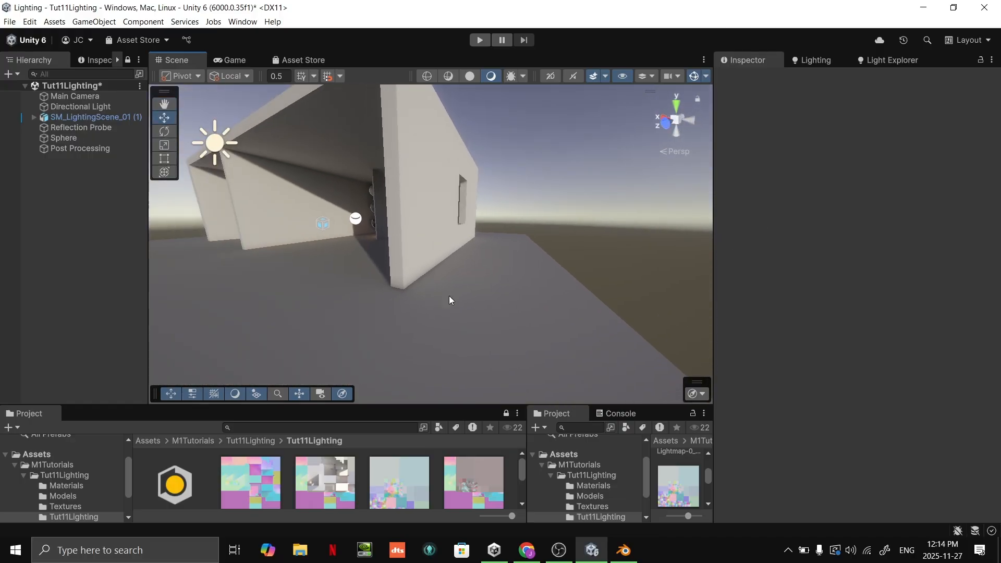
right_drag(467, 235, 417, 292)
right_drag(407, 243, 409, 180)
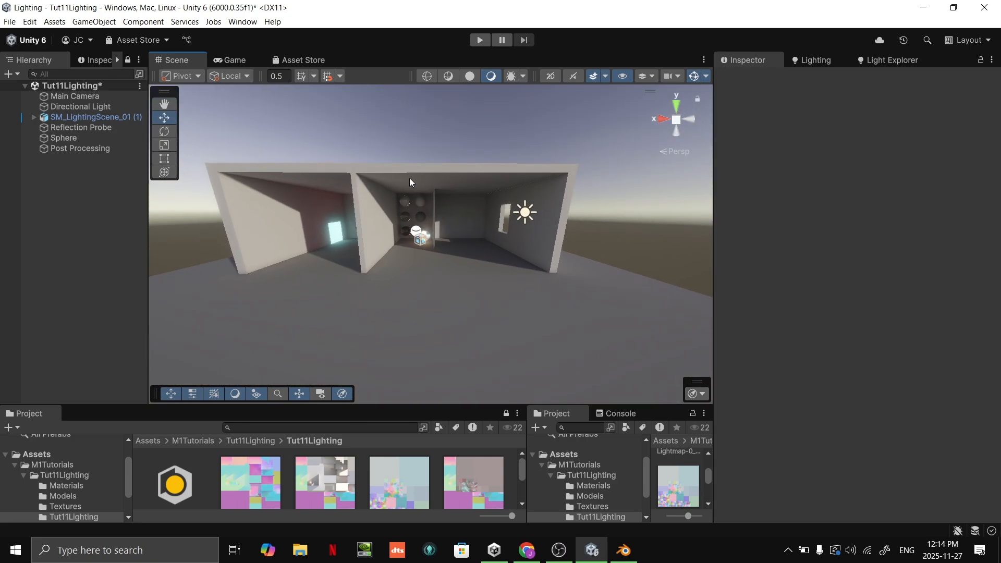
click(234, 59)
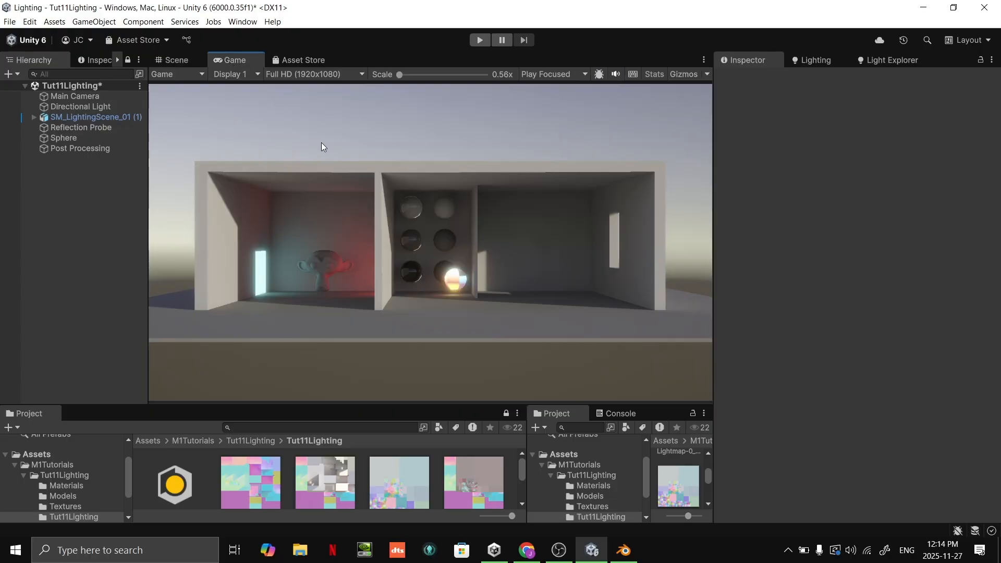
Compare the rendering with the Main Camera's Post Processing option off and on, leaving it on
click(90, 149)
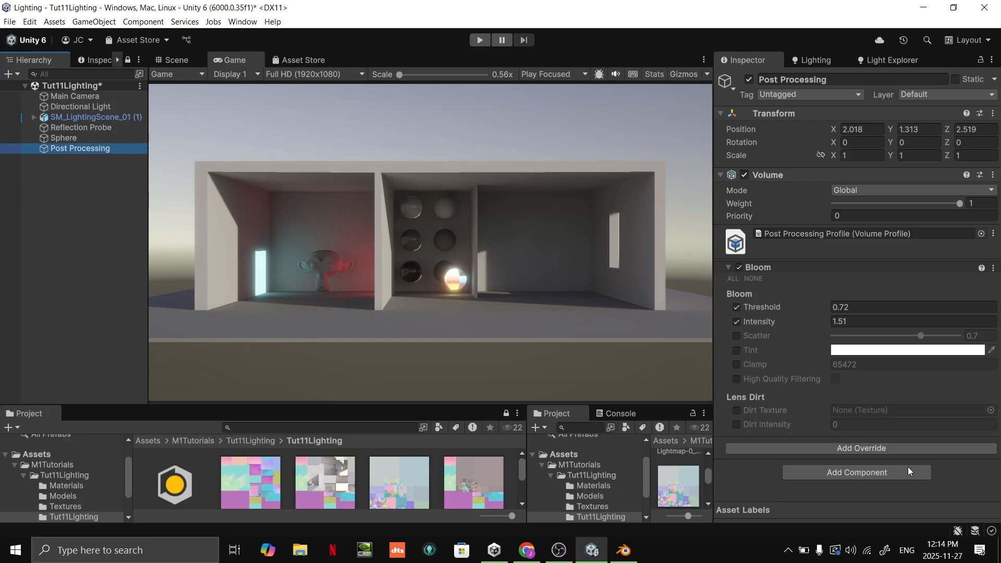
click(867, 445)
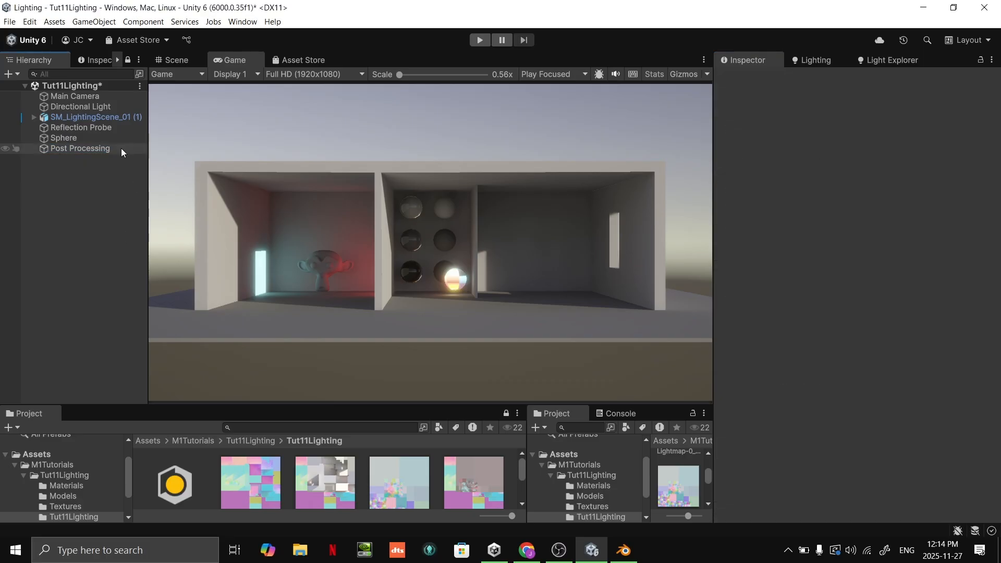
click(140, 97)
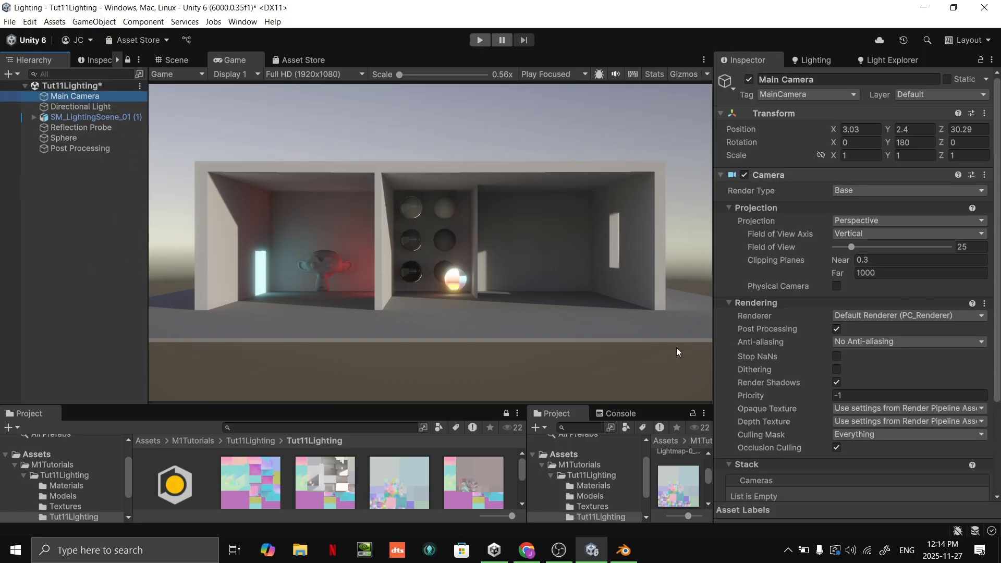
click(837, 330)
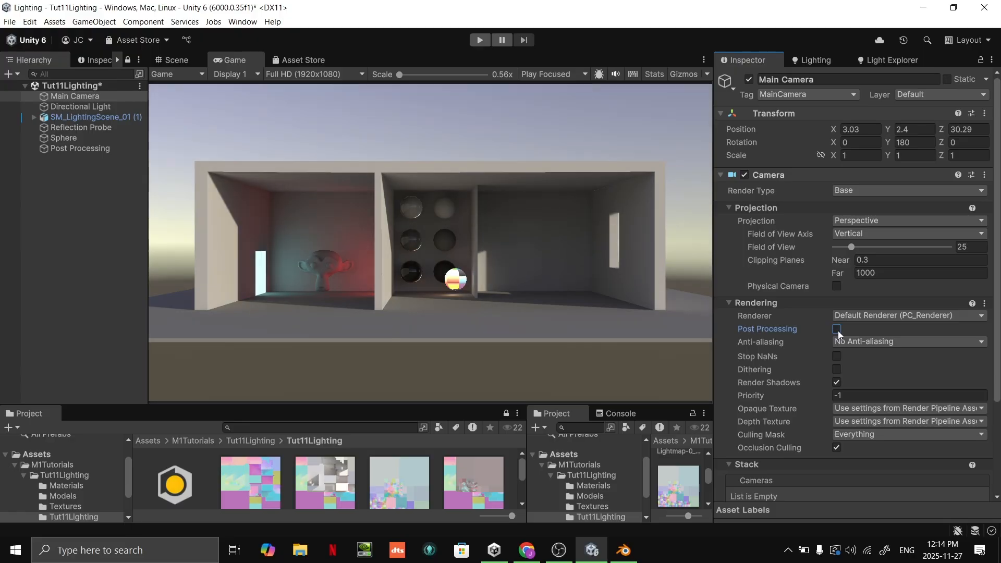
click(837, 330)
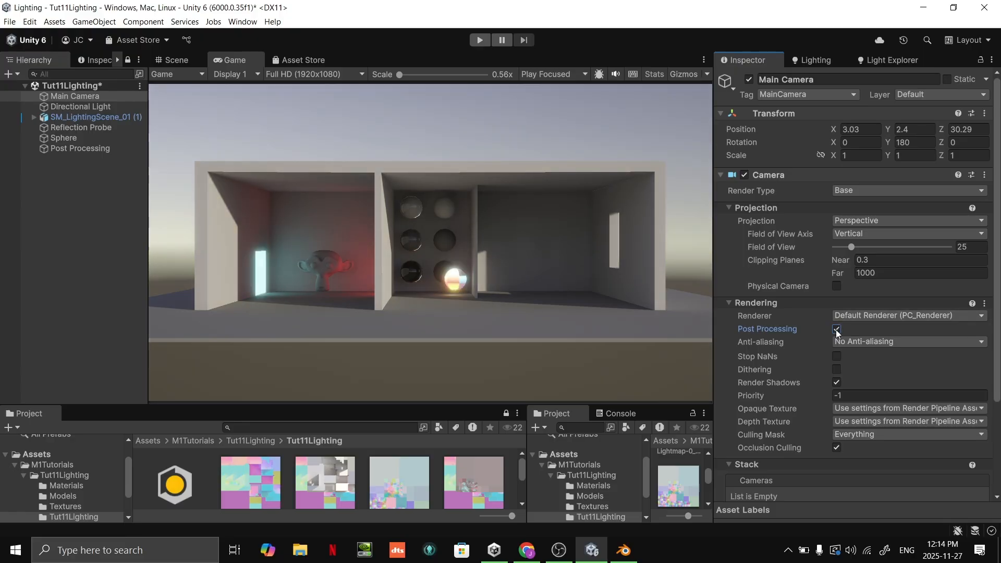
click(844, 314)
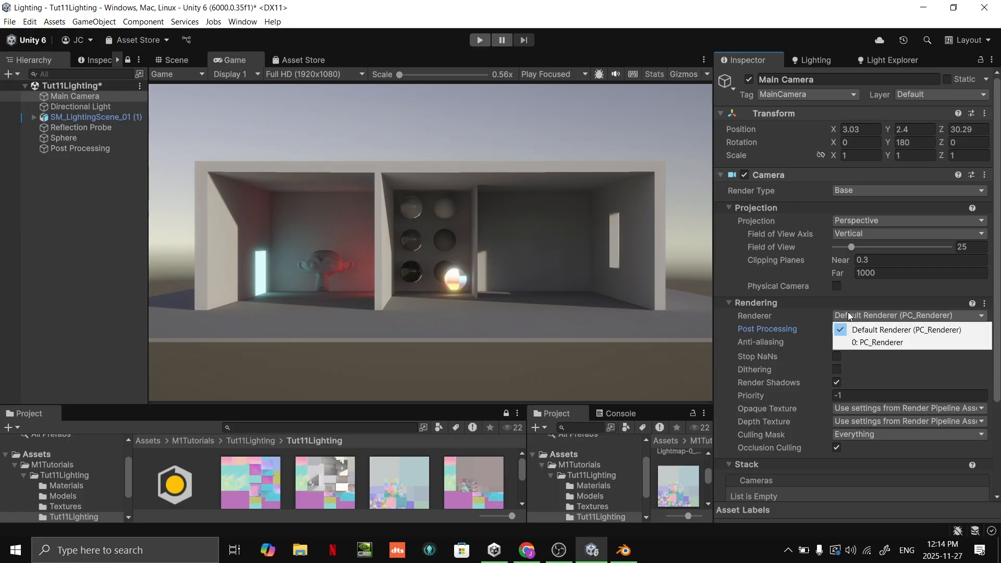
click(855, 327)
click(837, 329)
click(837, 329)
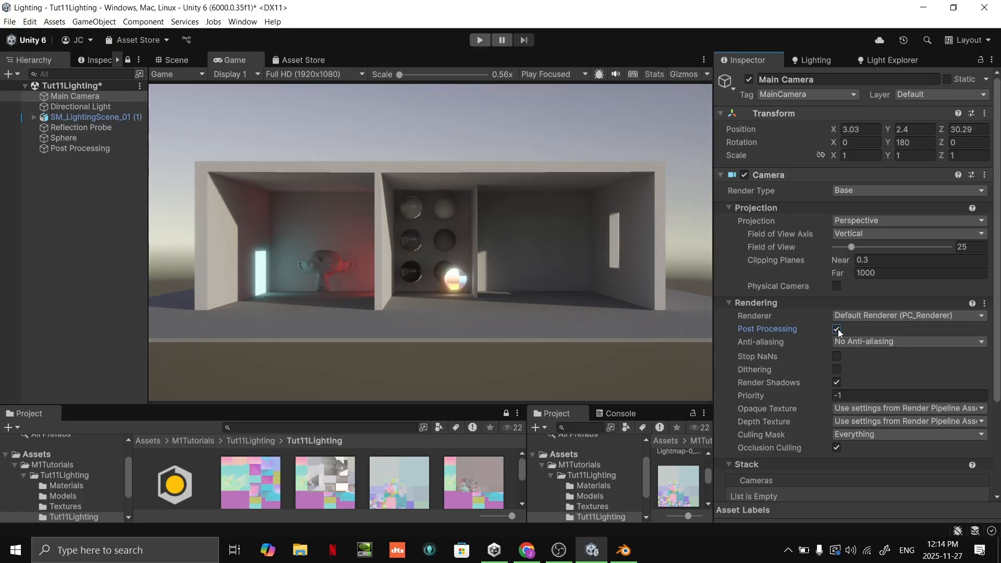
Select the Post Processing object, switch to the browser presentation to review the Tonemapping slide, and return to Unity
click(44, 148)
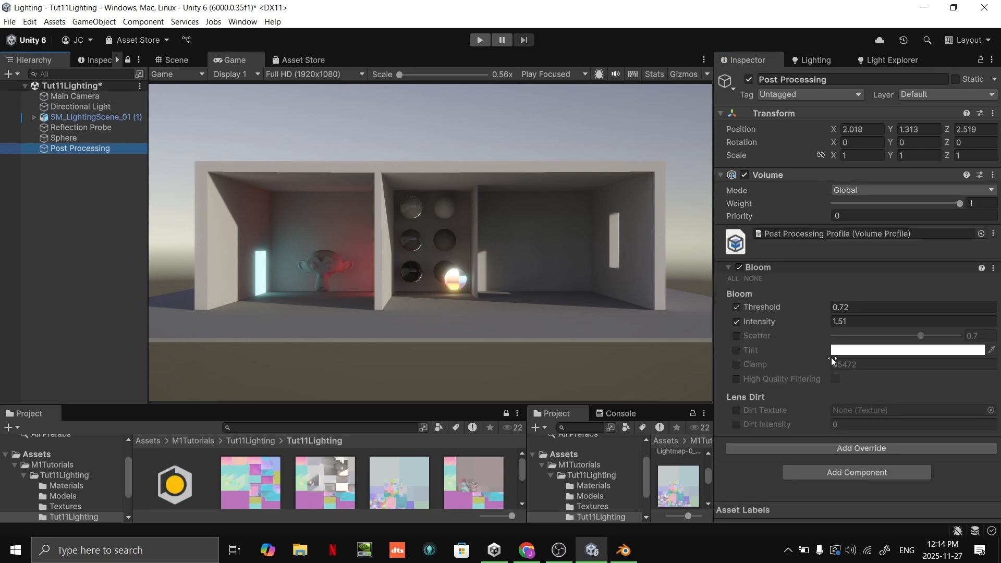
click(859, 449)
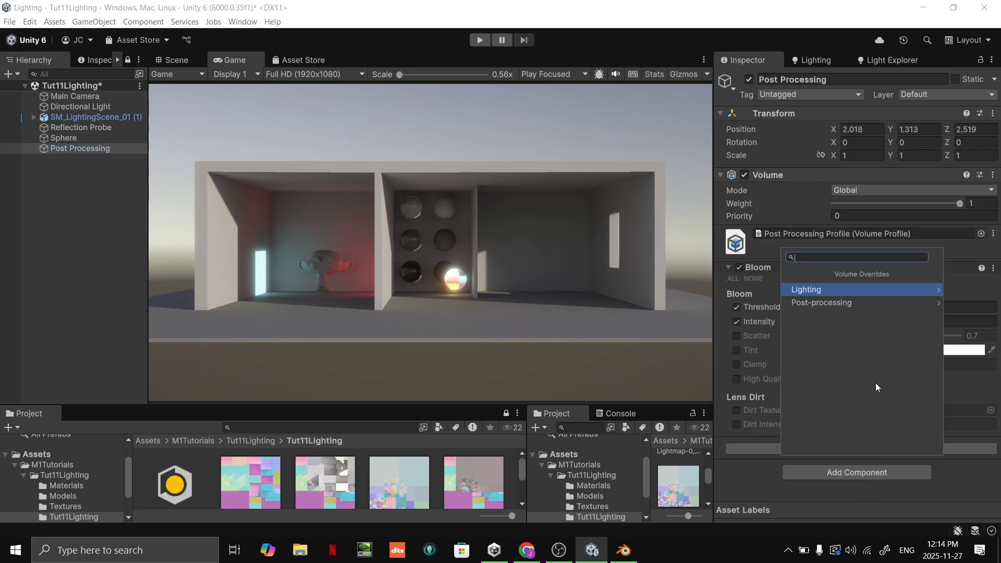
click(846, 304)
key(alt+Tab)
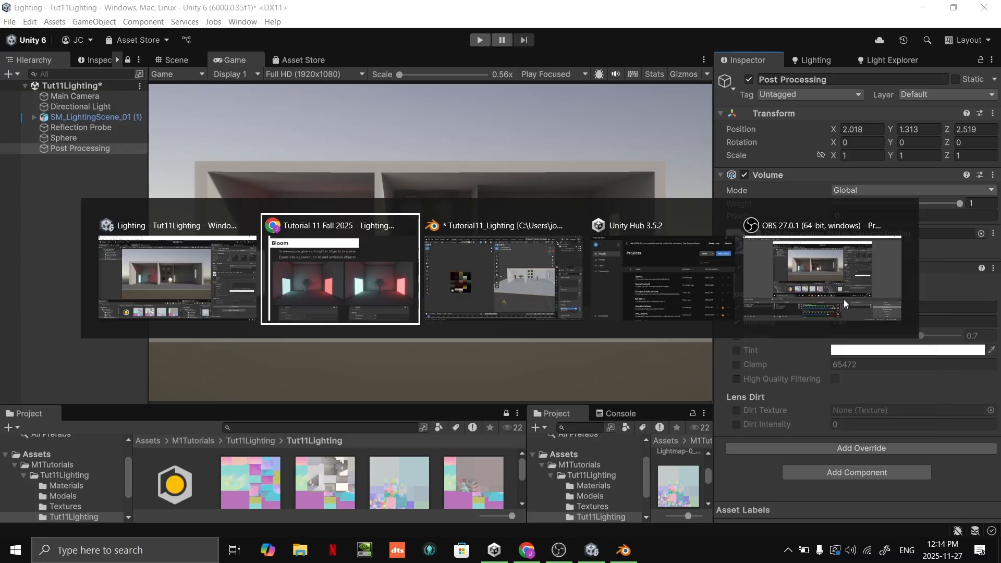
key(alt+Tab)
key(alt+Tab)
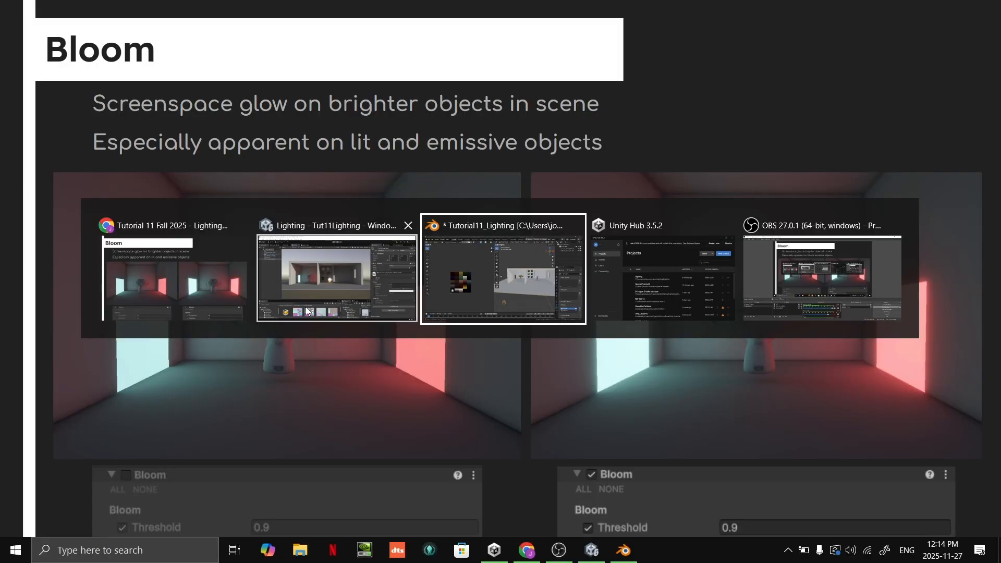
click(415, 280)
key(alt+Tab)
key(Right)
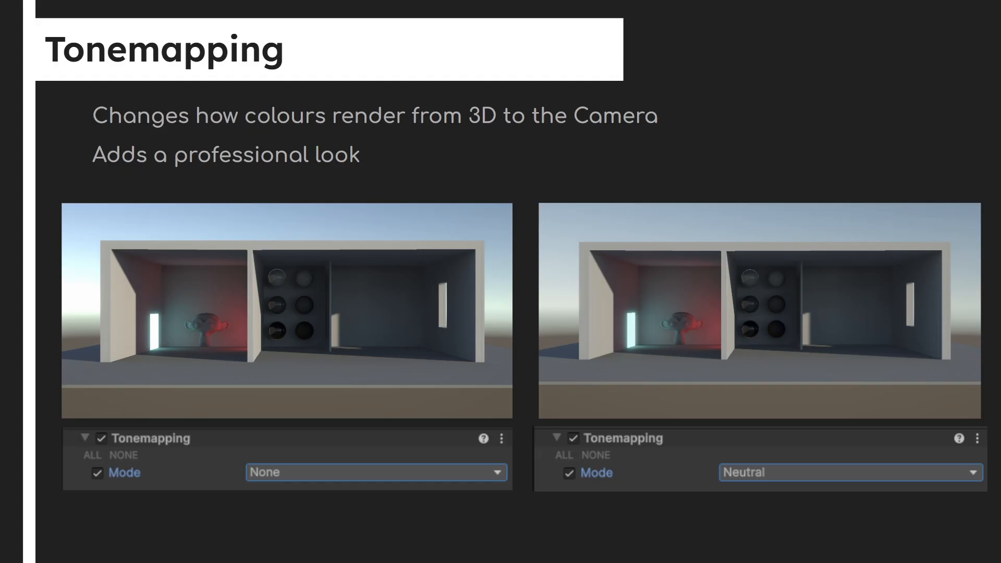
key(alt+Tab)
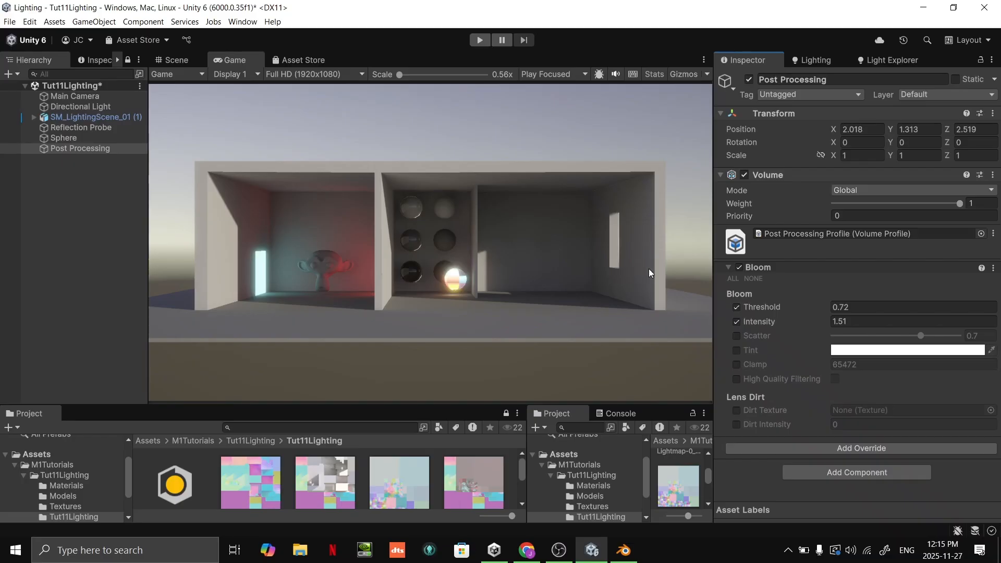
Add a Tonemapping override from the post-processing effects to the Post Processing object's Volume
click(865, 449)
click(841, 303)
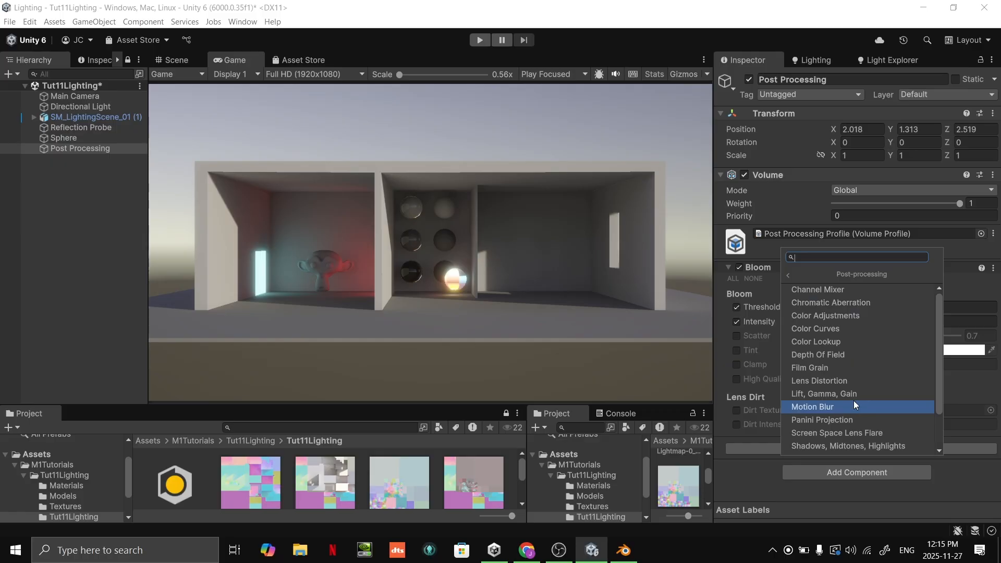
scroll(850, 402, down, 3)
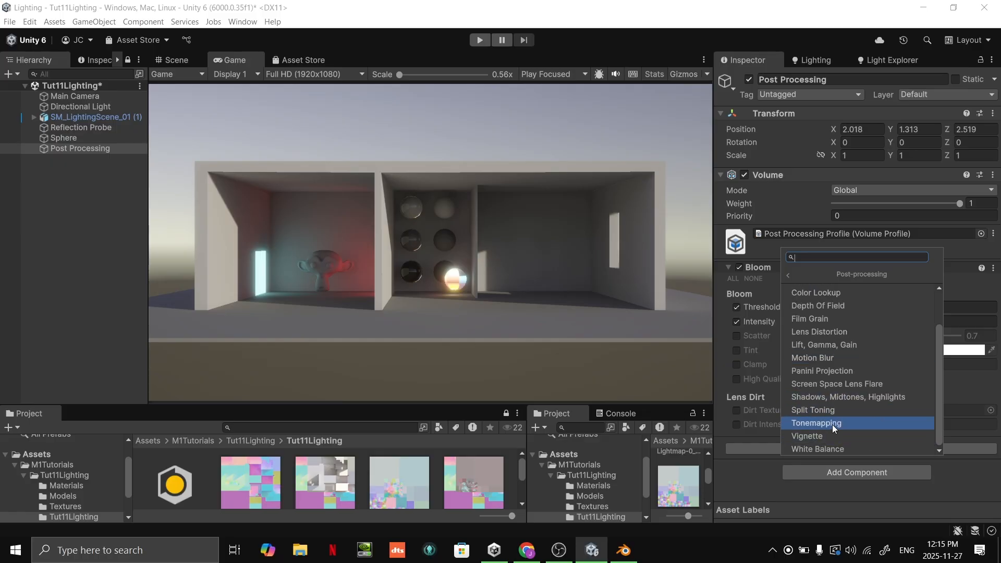
click(832, 424)
scroll(819, 444, down, 1)
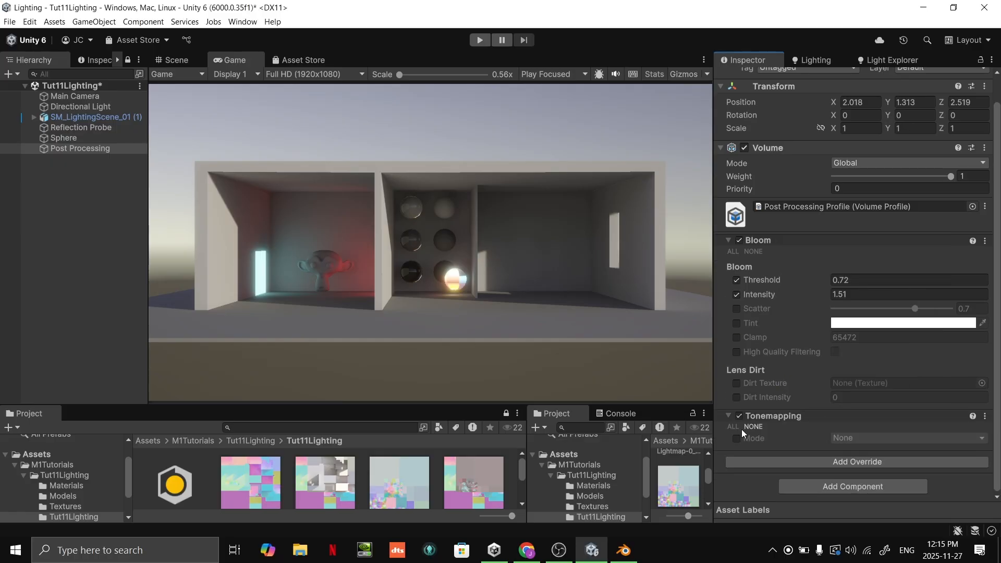
Enable the Tonemapping mode and try Neutral, followed by ACES, on the Game view rendering
click(850, 438)
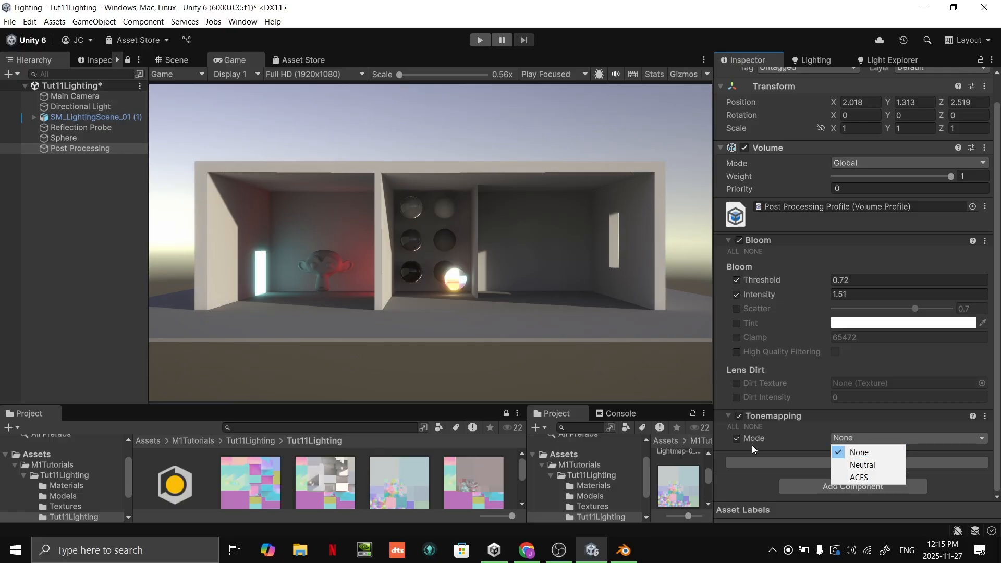
click(872, 464)
click(865, 437)
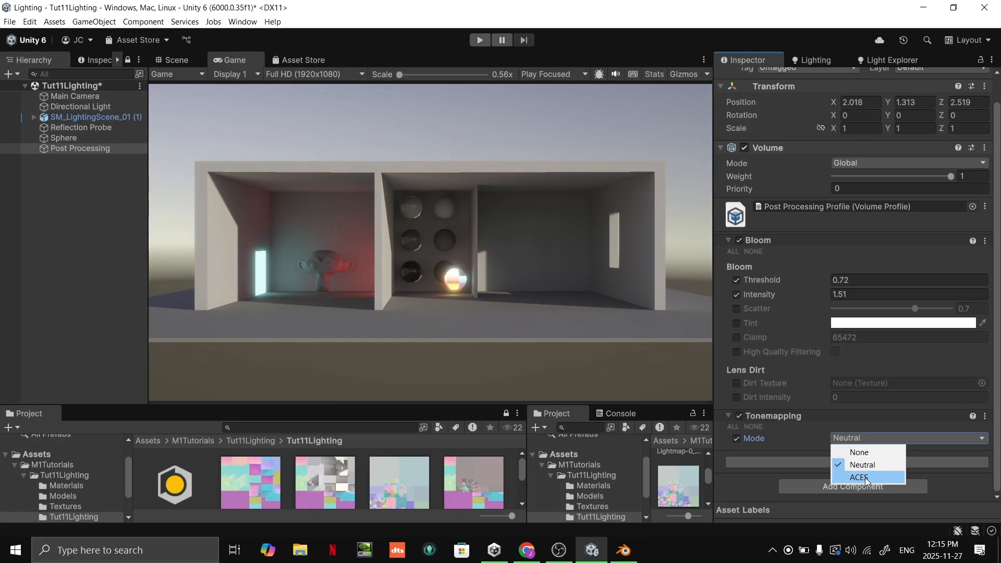
click(859, 477)
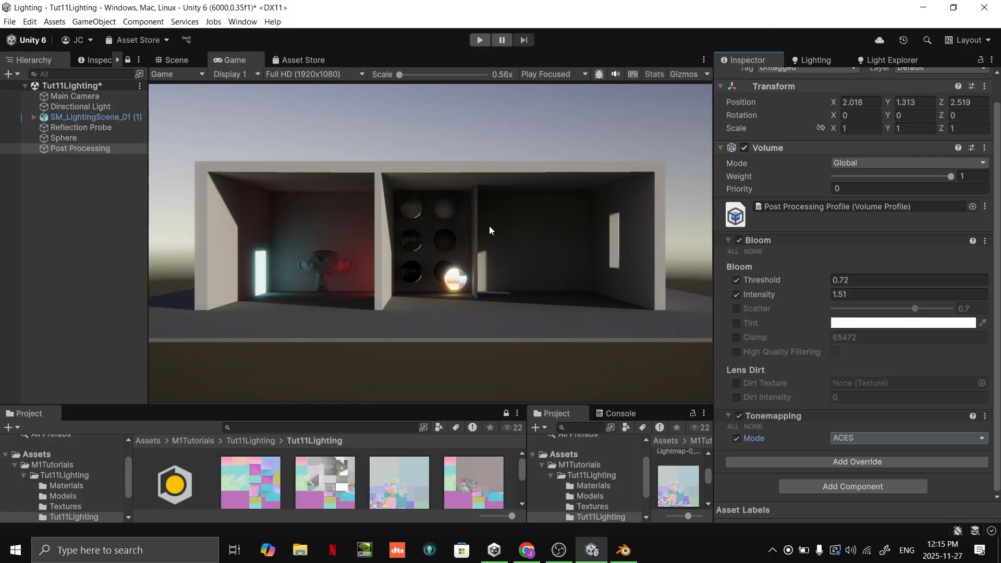
Examine the tonemapped building in the Scene view and switch the Tonemapping mode to Neutral for comparison
click(172, 60)
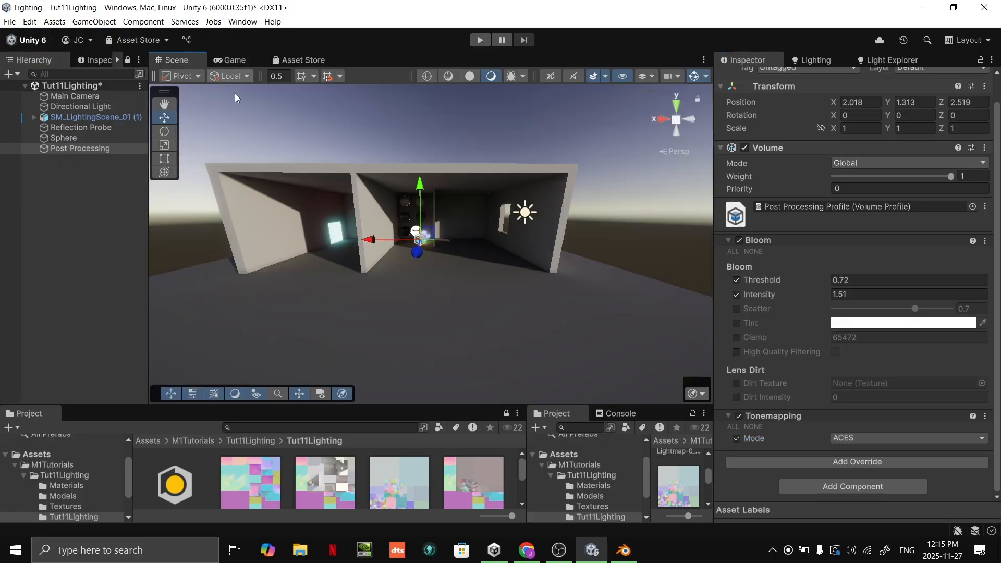
right_drag(412, 214, 432, 245)
key(w)
key(a)
key(d)
key(s)
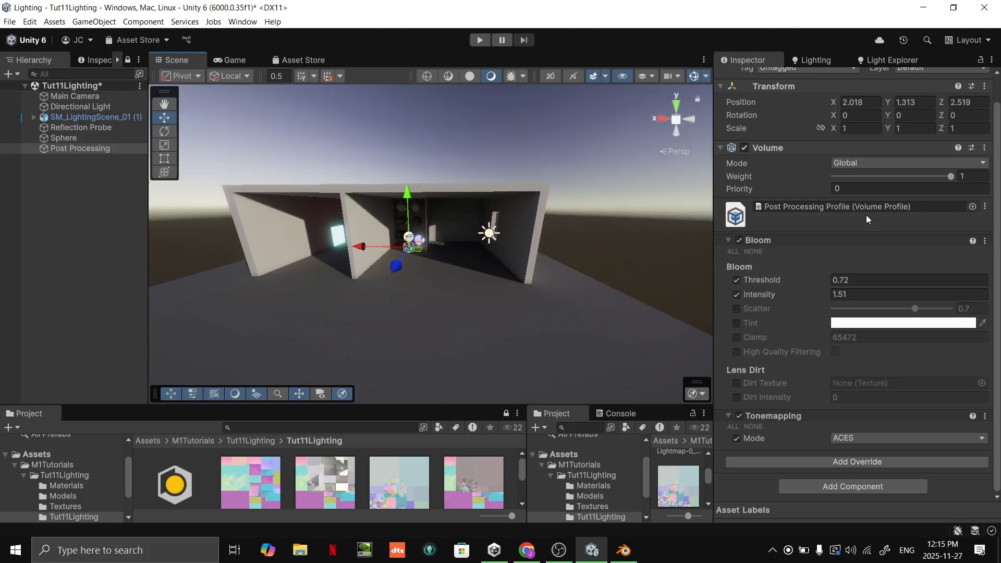
click(863, 440)
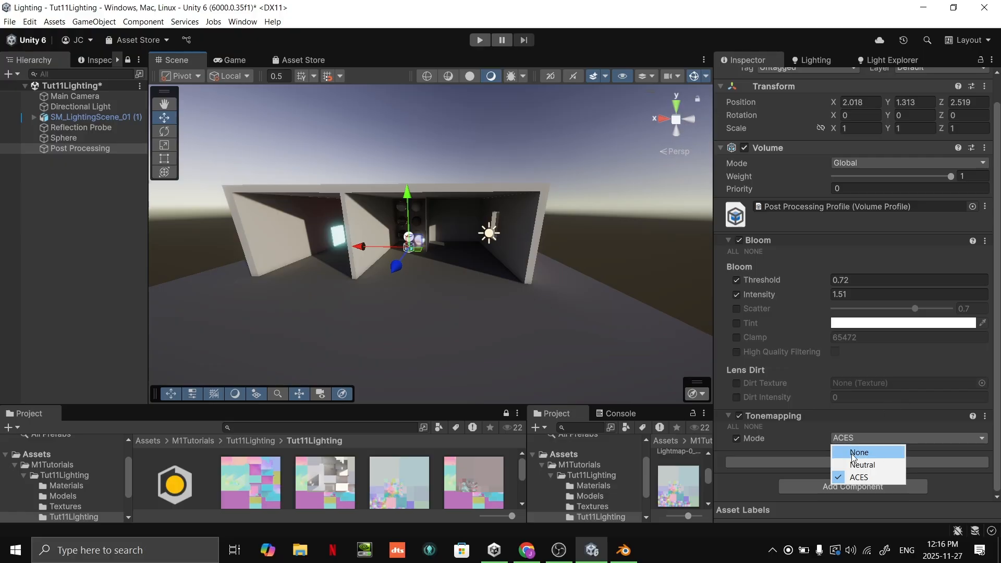
click(871, 465)
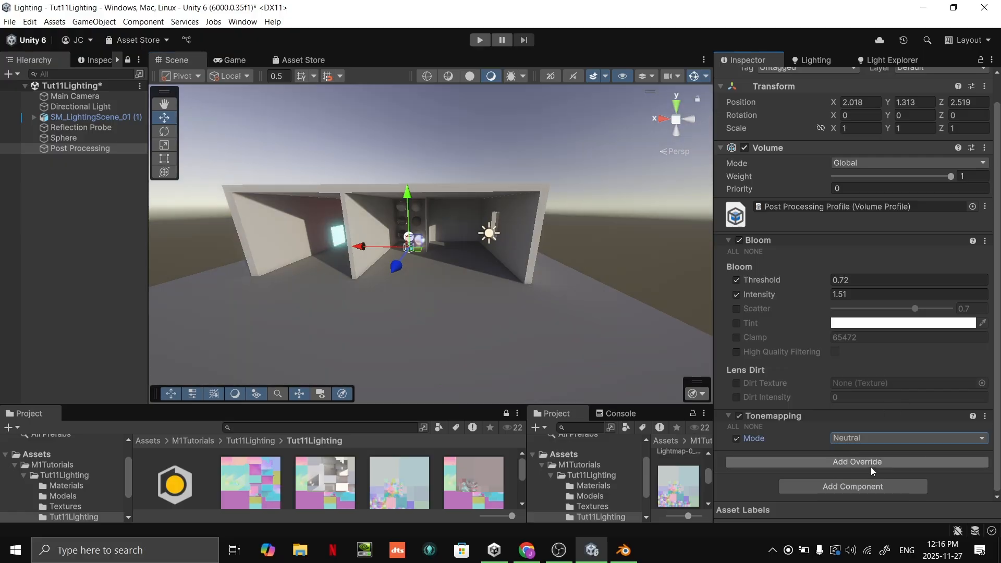
Set the Tonemapping mode to None and examine the building and sky from different angles
click(863, 437)
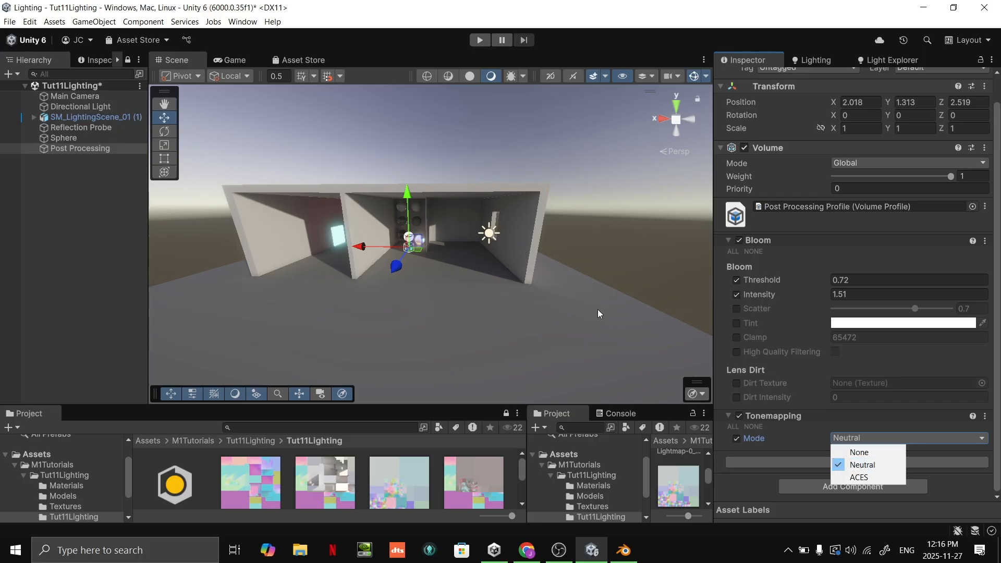
scroll(599, 313, up, 8)
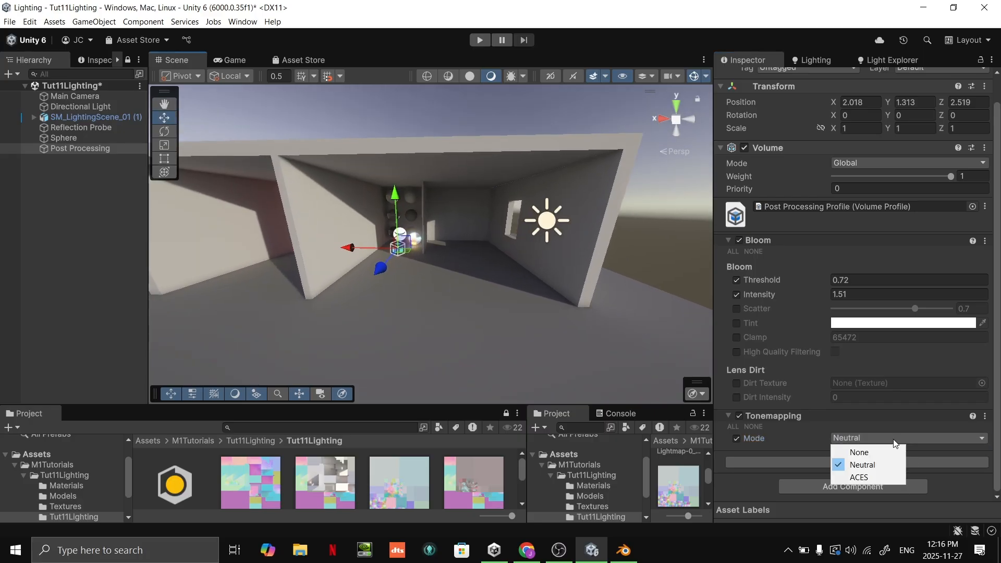
click(896, 453)
scroll(543, 355, down, 8)
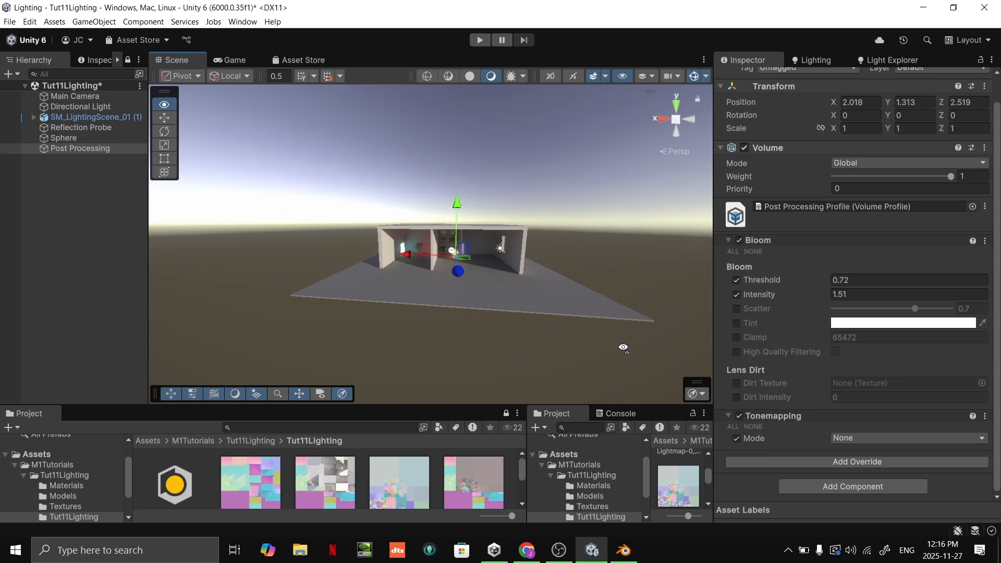
right_drag(624, 349, 694, 334)
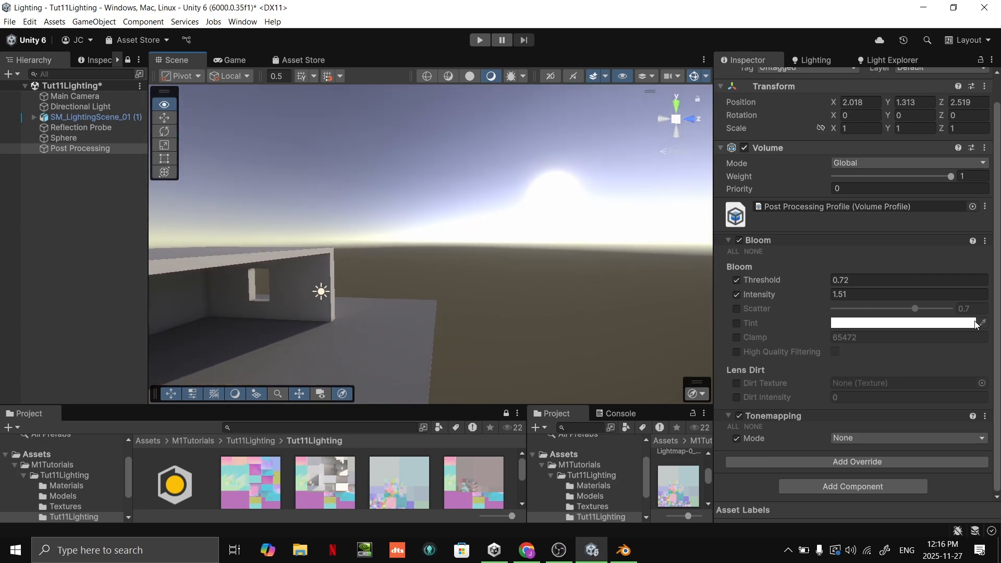
right_drag(975, 325, 601, 296)
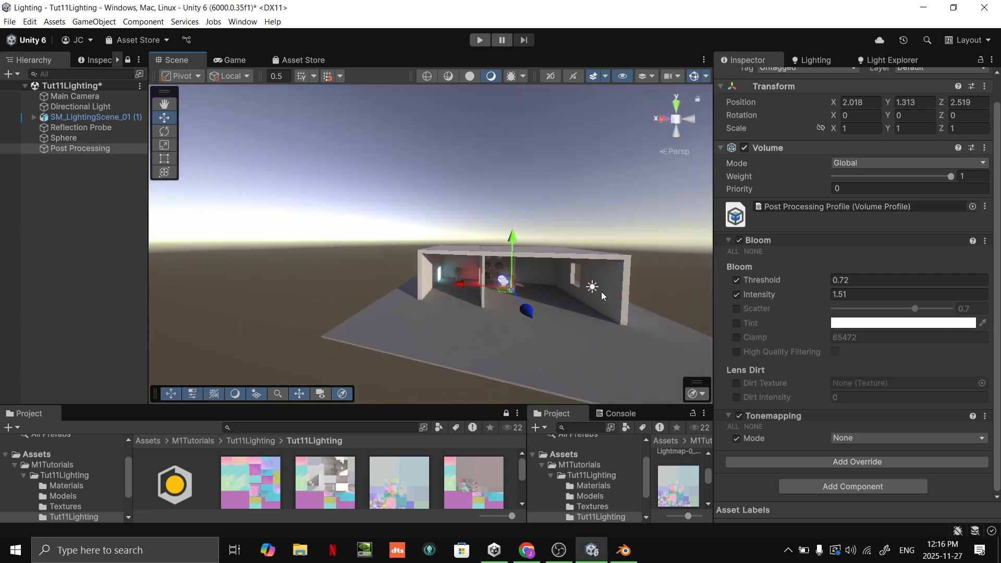
Compare the scene with the Bloom override off and on, leaving it on, and look around the rooms
click(741, 240)
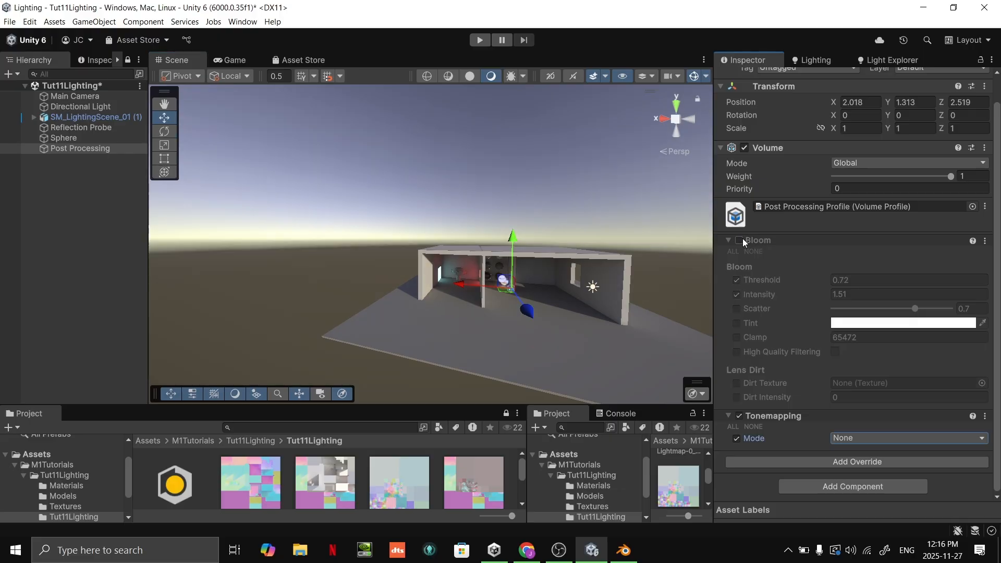
click(740, 240)
right_drag(690, 252, 617, 271)
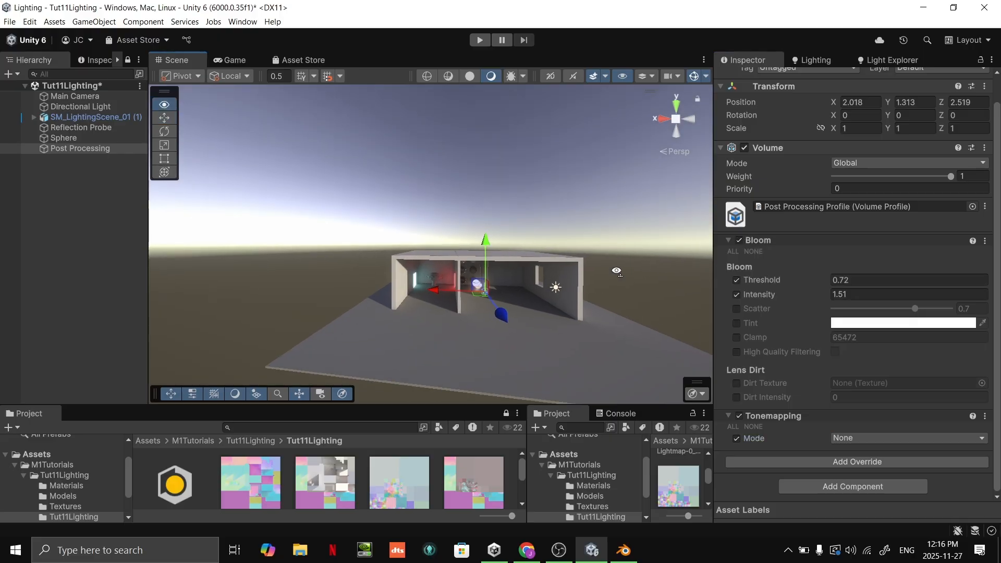
click(742, 240)
click(742, 239)
right_drag(678, 256, 346, 252)
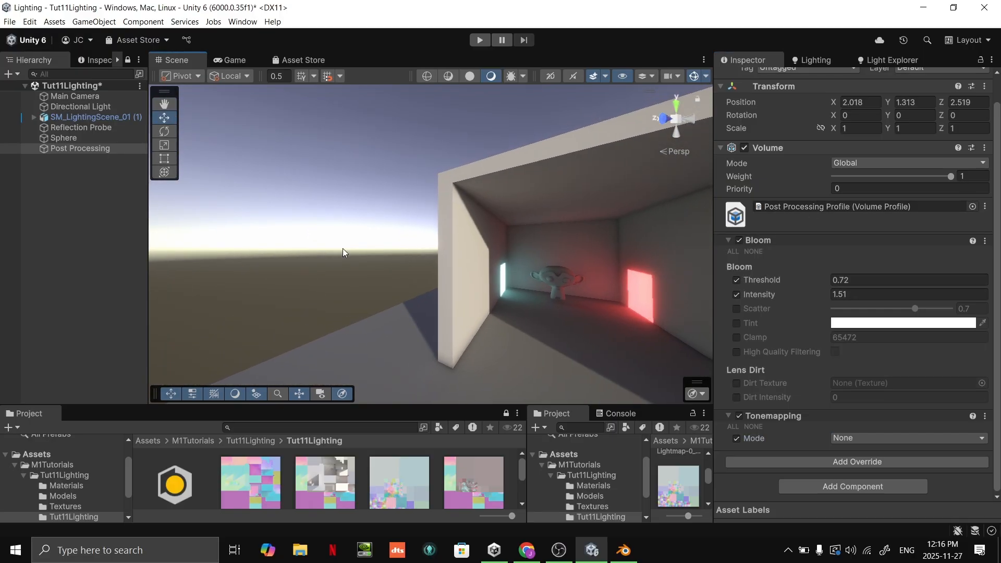
right_drag(473, 256, 579, 323)
Set the Tonemapping mode to Neutral and check the building's interior in the Scene view
click(887, 438)
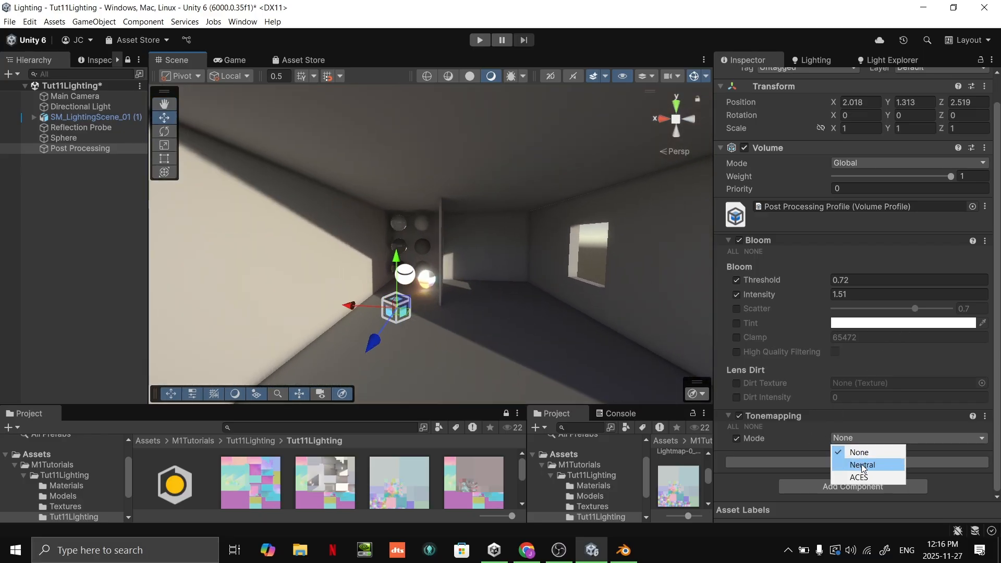
click(861, 460)
right_drag(469, 313, 601, 298)
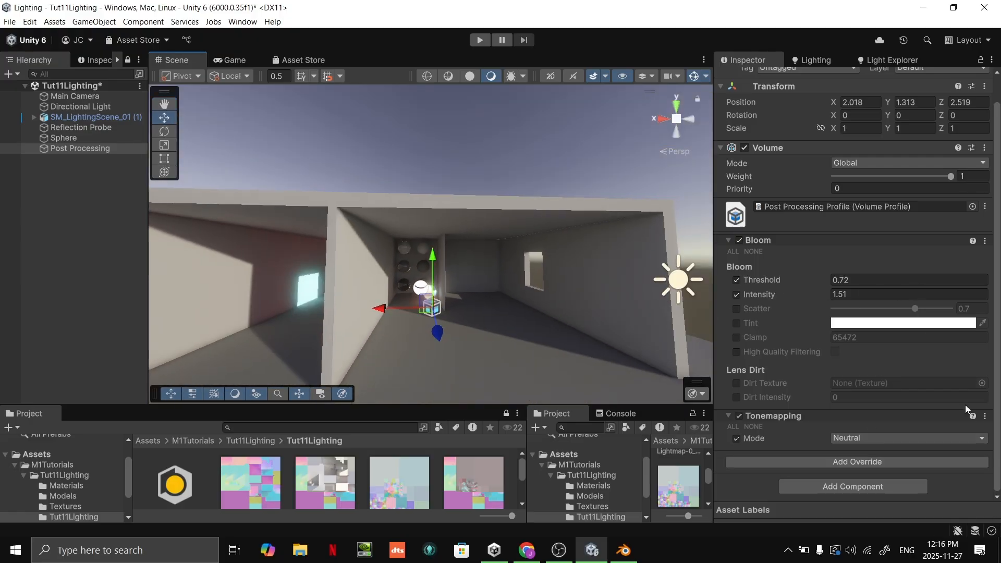
Switch to the browser presentation, advance to the White Balance slide to review it, and return to Unity
key(alt+Tab)
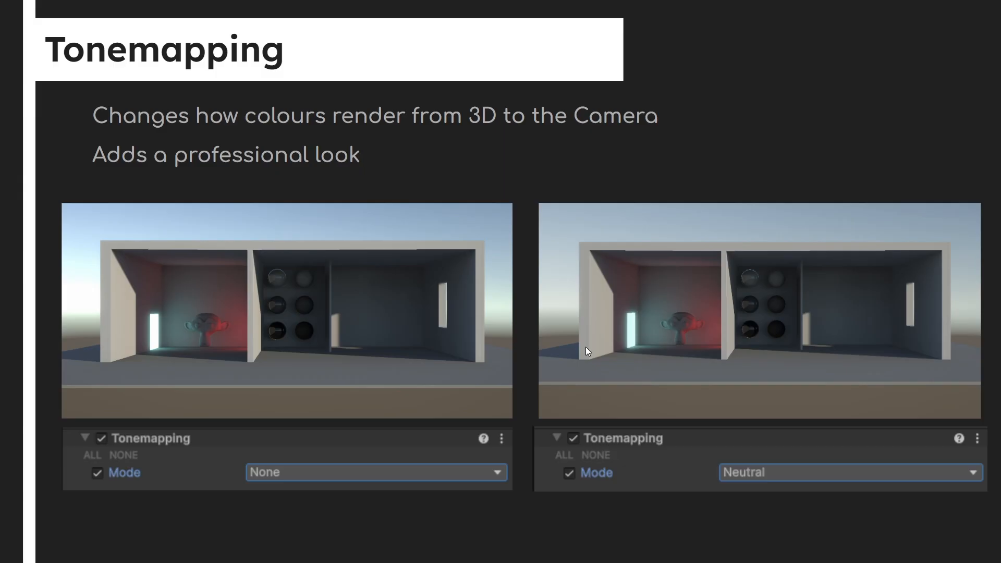
key(Right)
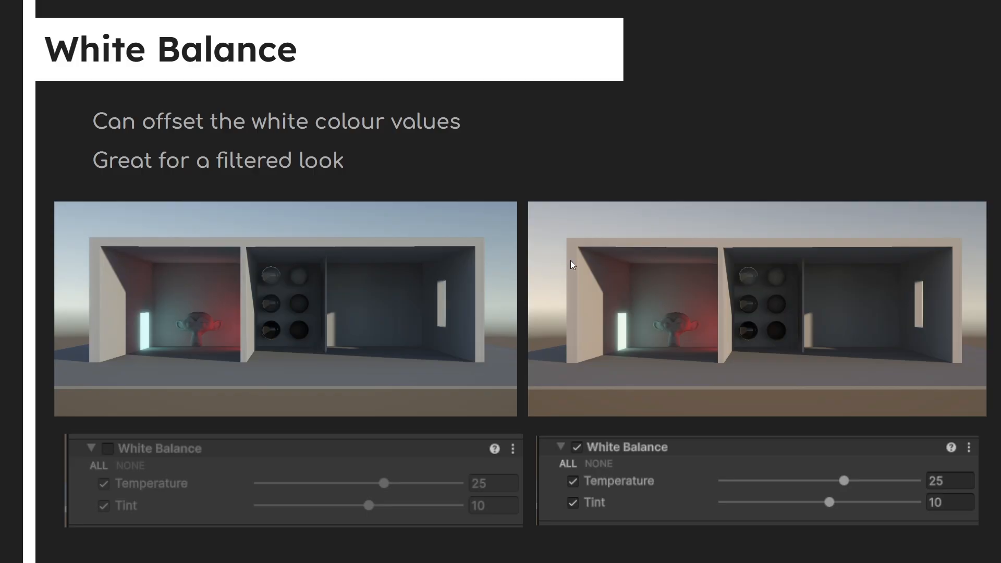
key(alt+Tab)
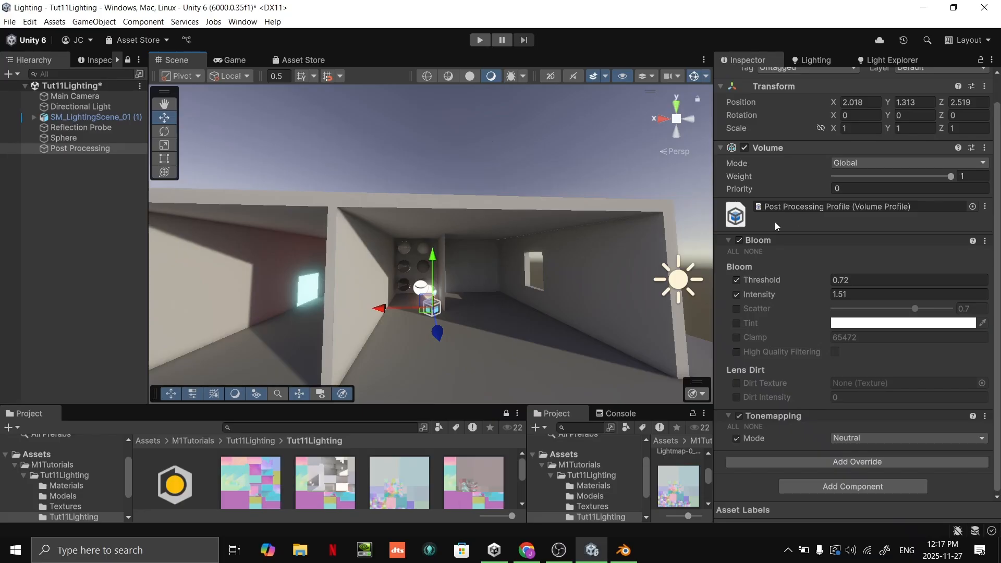
Show the Game view and add a White Balance override to the Post Processing volume
click(229, 60)
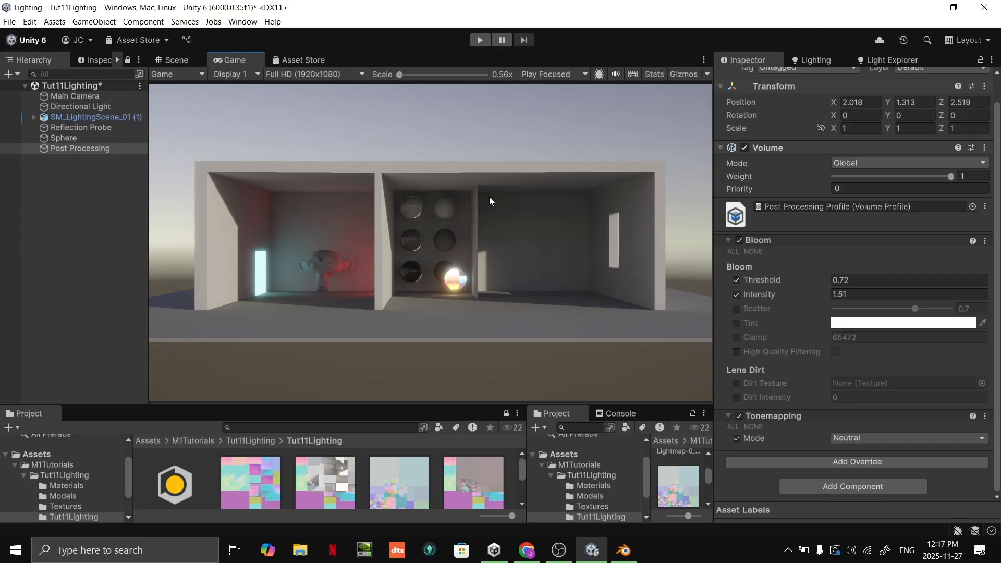
click(812, 459)
click(844, 320)
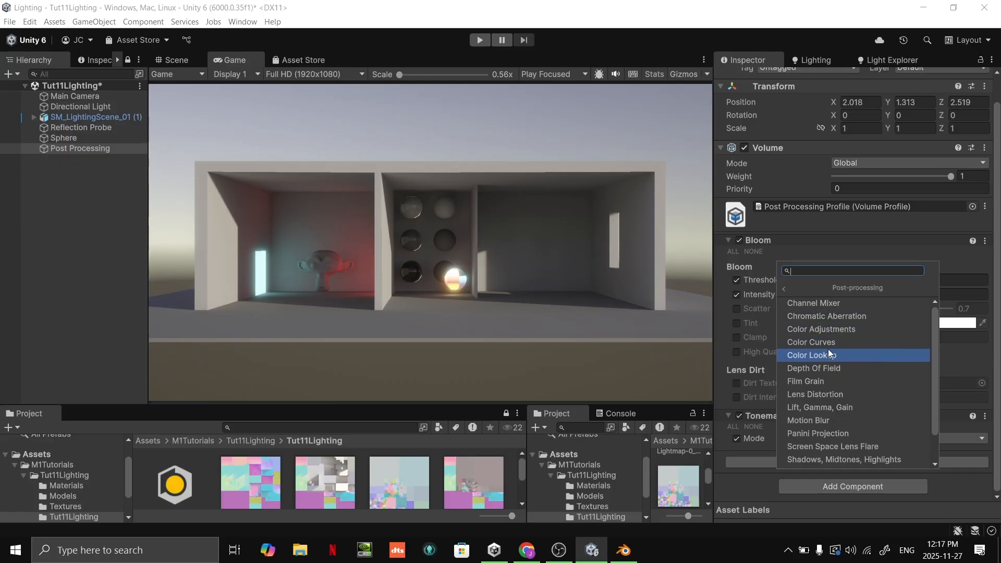
scroll(829, 365, down, 2)
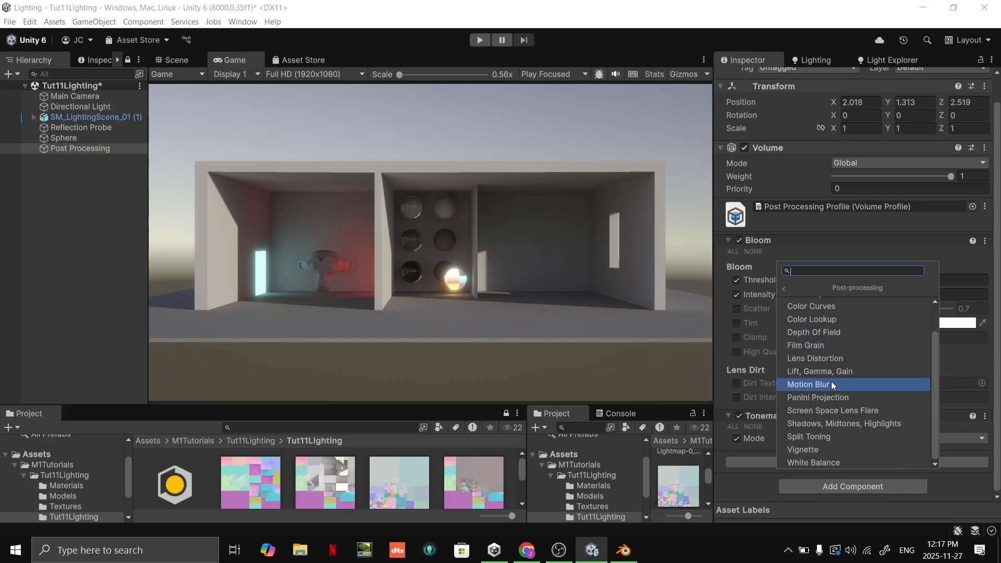
click(810, 464)
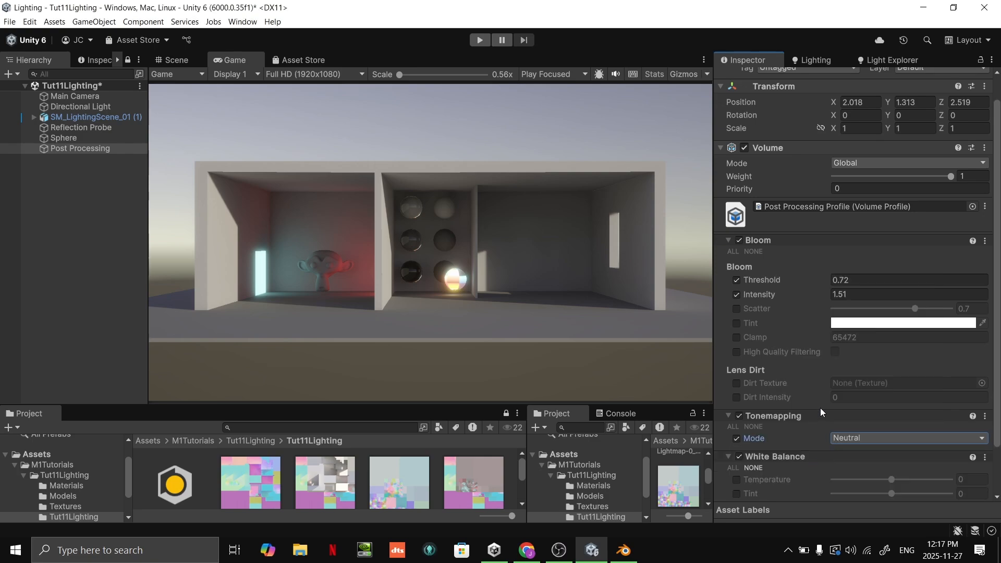
scroll(821, 407, down, 2)
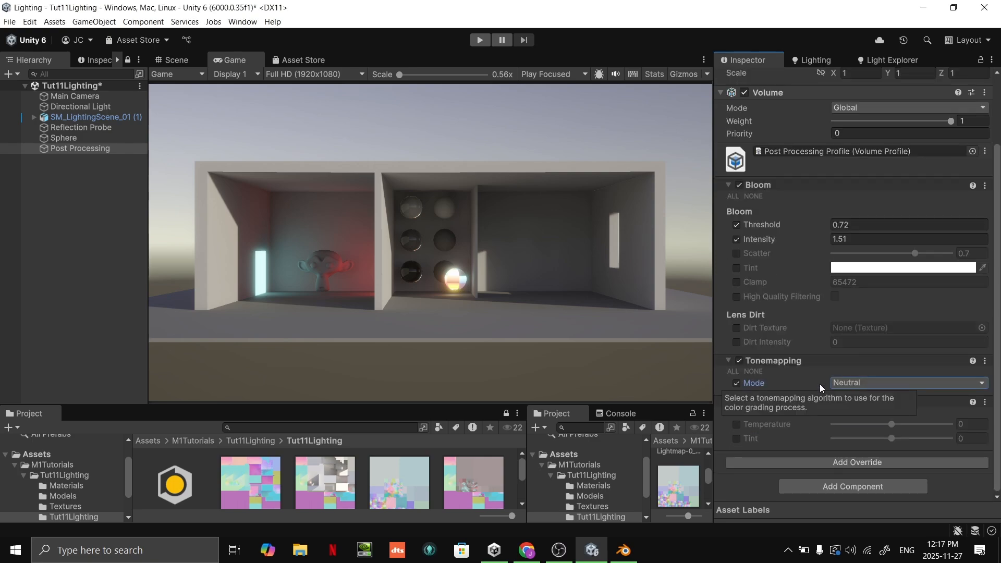
Enable White Balance's Temperature and Tint, try a Temperature of -100, and settle on Temperature 25 and Tint 10
click(737, 424)
click(737, 438)
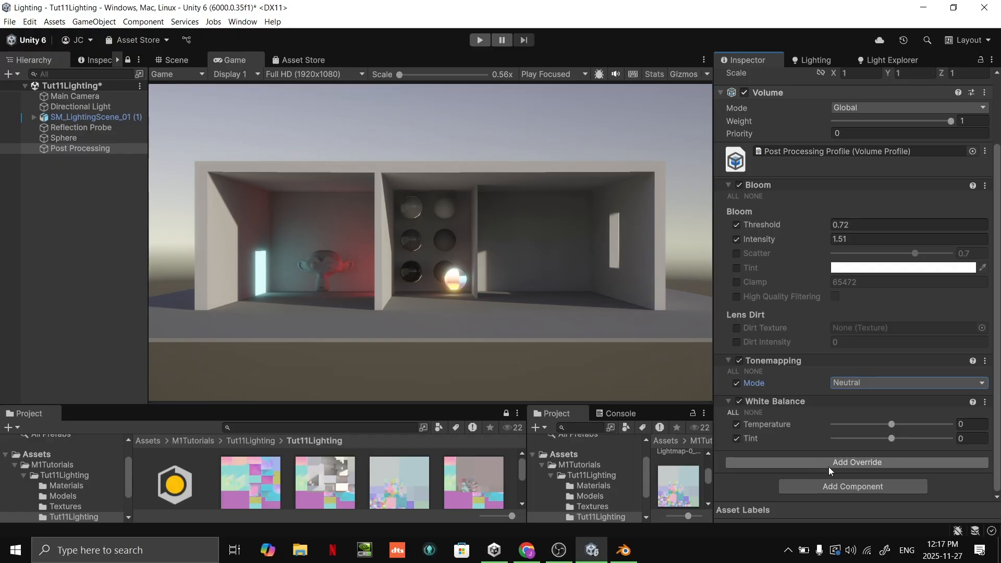
drag(896, 425, 795, 405)
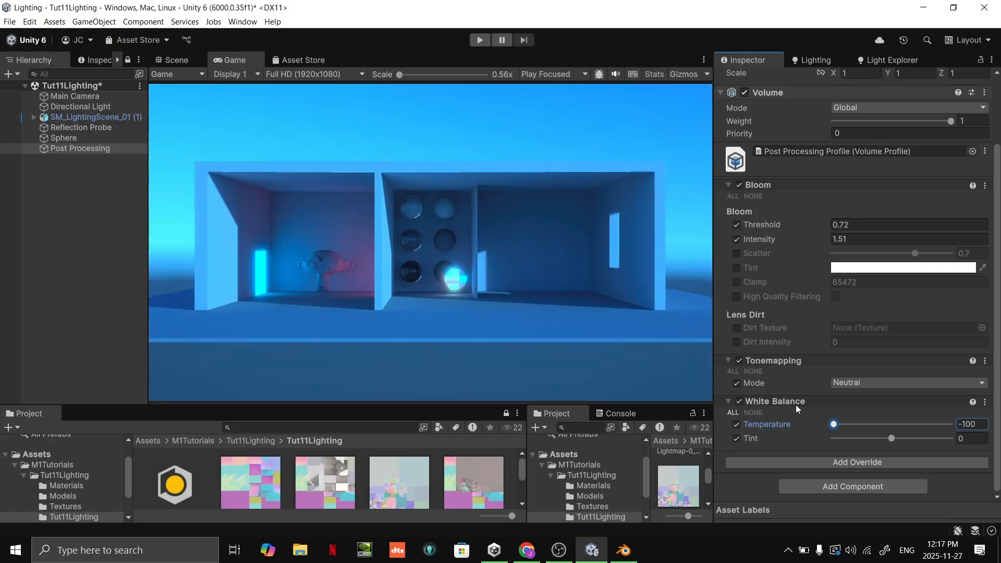
drag(834, 424, 909, 418)
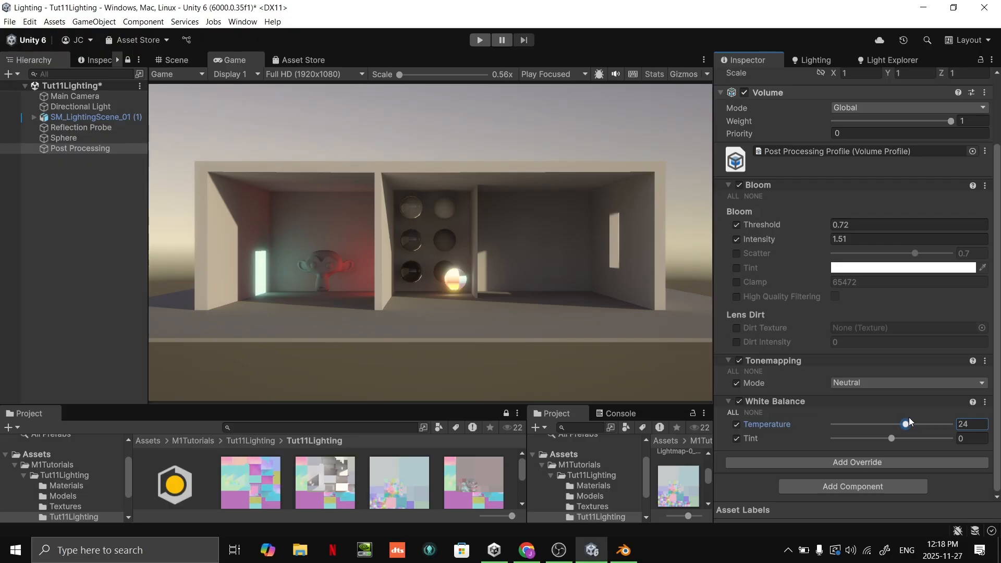
drag(909, 417, 897, 438)
Compare the white-balanced building in the Scene and Game views, and reselect the Post Processing object
click(171, 60)
right_drag(418, 232, 546, 218)
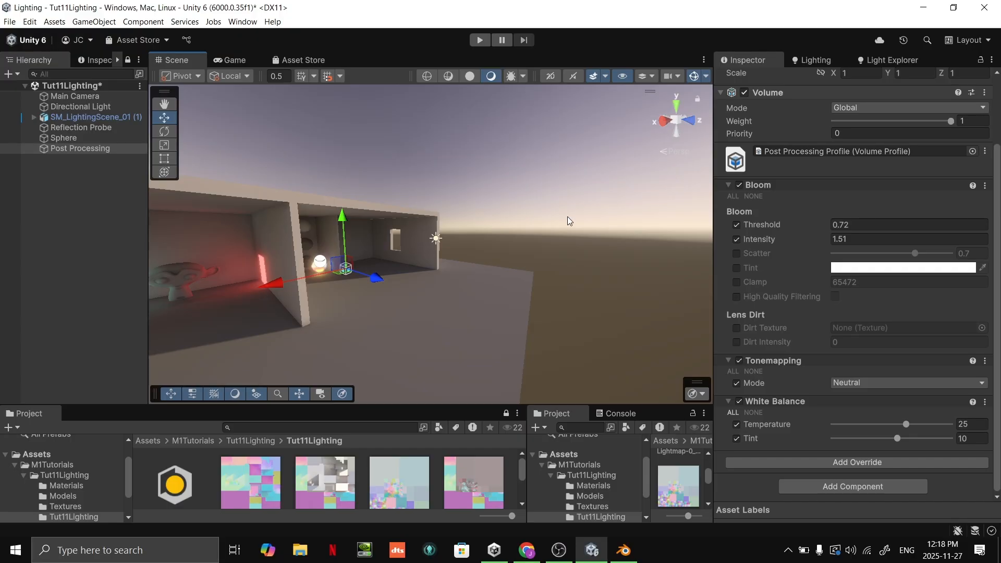
right_drag(600, 245, 486, 211)
key(w)
key(s)
click(554, 168)
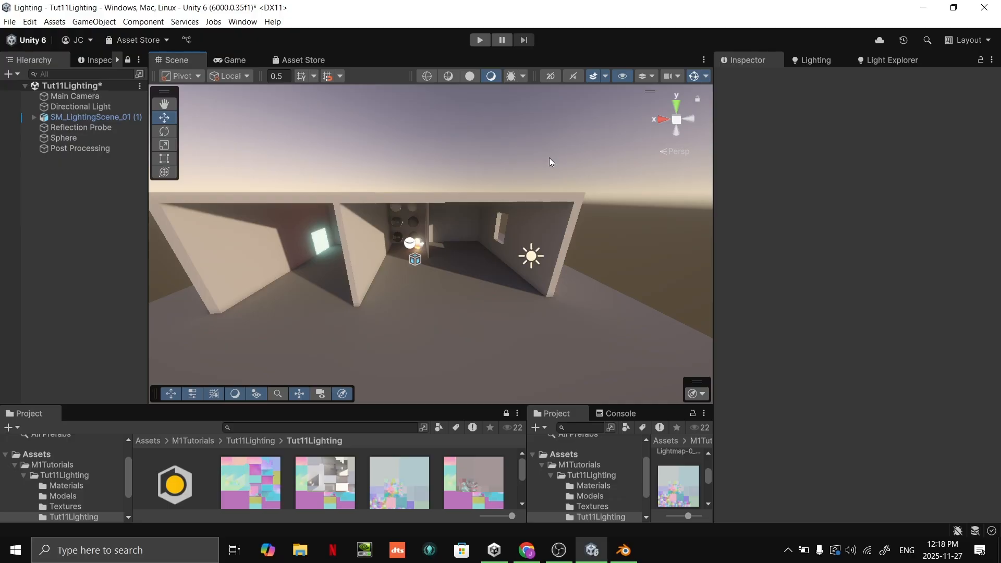
click(233, 60)
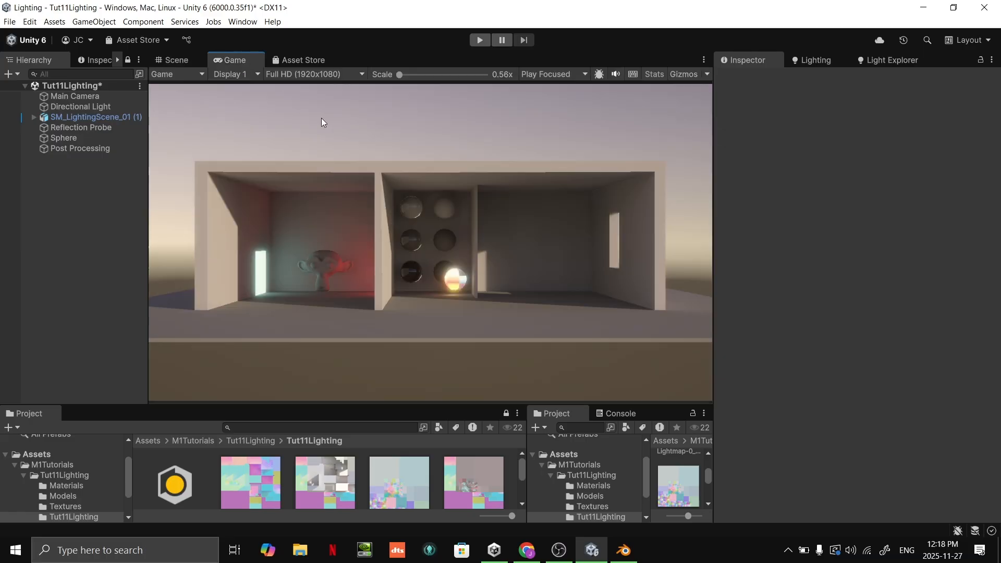
click(80, 148)
scroll(931, 447, down, 3)
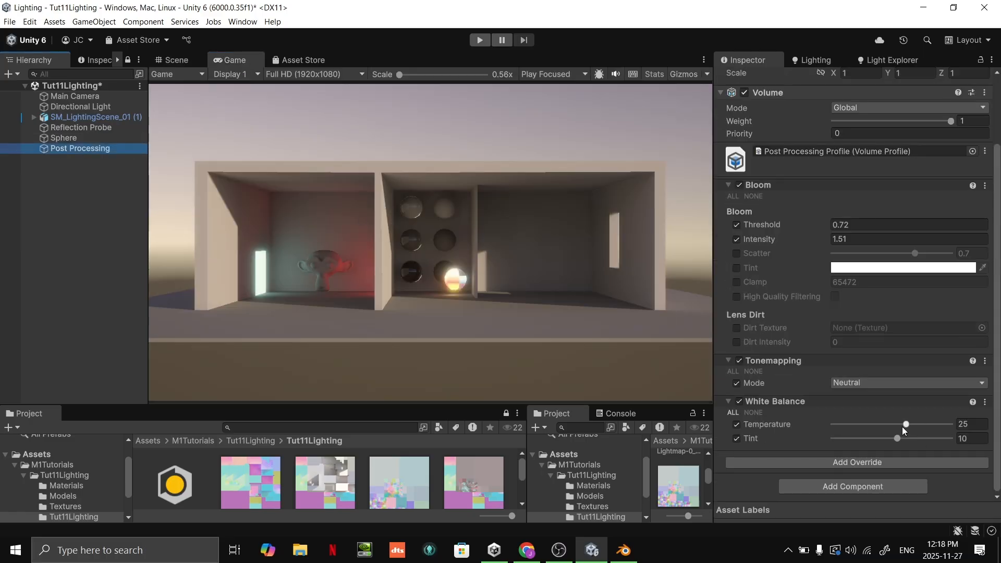
Try a cooler White Balance with Temperature -16 and Tint -20, and undo both changes
drag(902, 427, 881, 444)
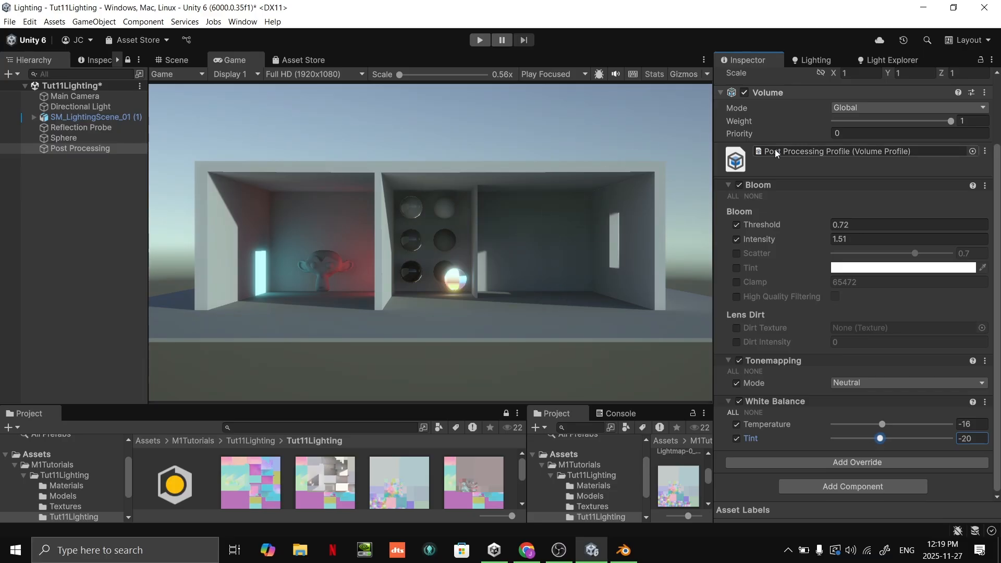
key(ctrl+z)
key(ctrl+z)
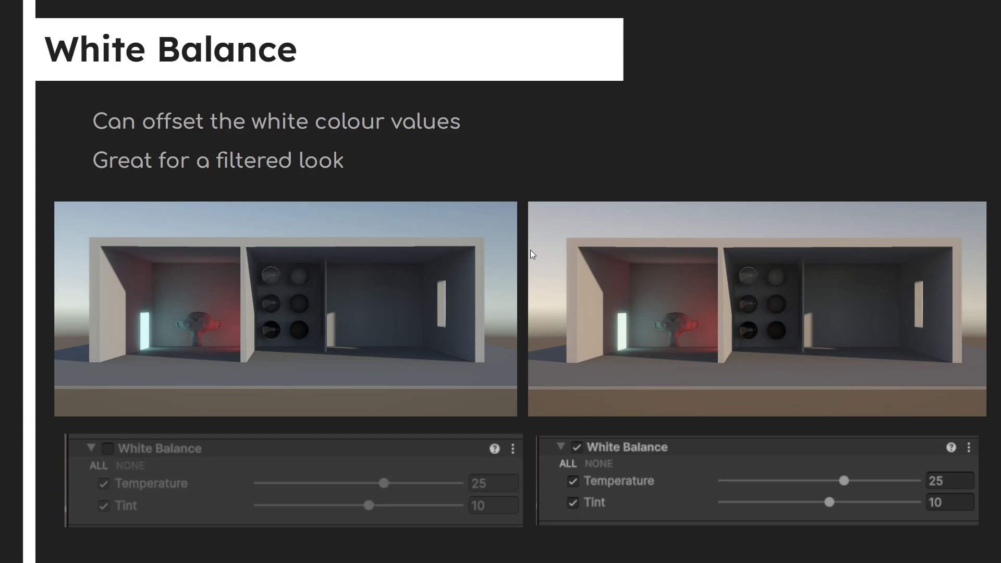
Review the presentation from the Shadows, Midtones, Highlights slide to the bonus Render Pipeline Asset slide, and return to Unity
click(531, 251)
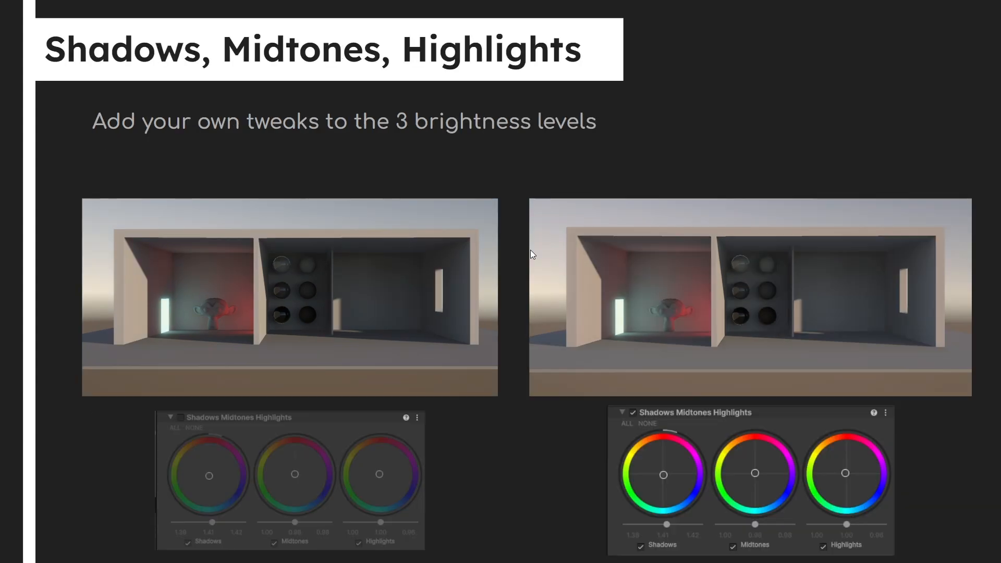
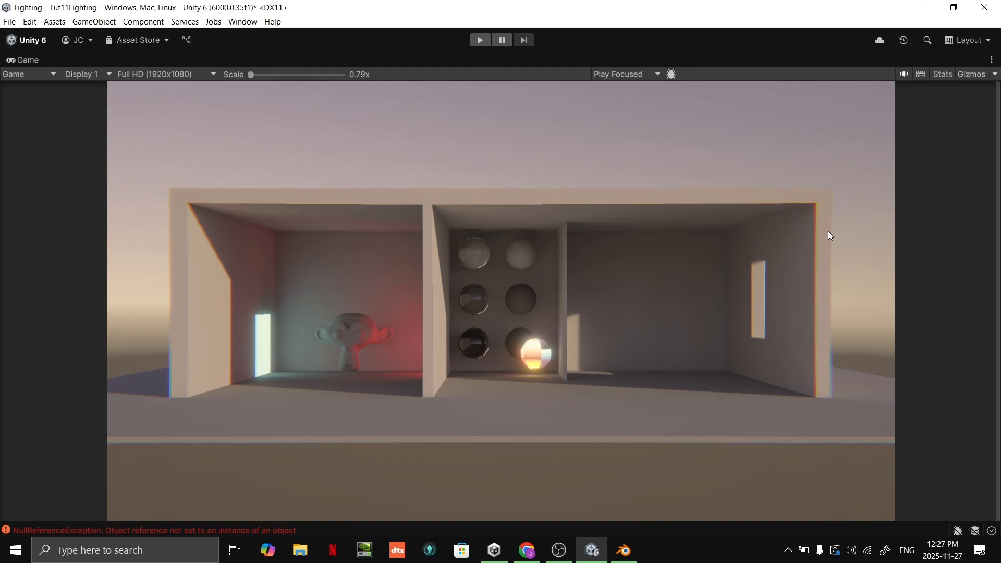
key(alt+Tab)
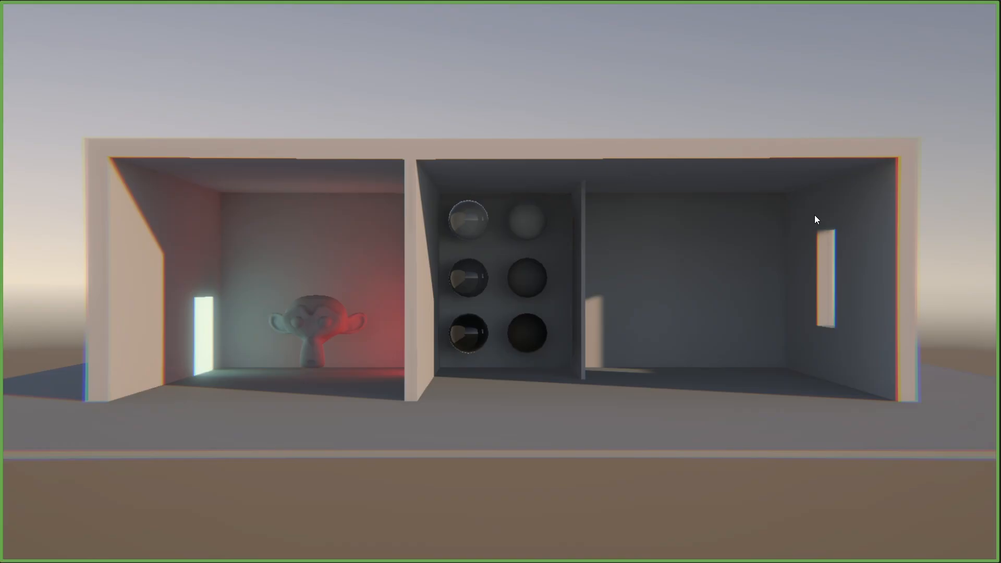
key(Right)
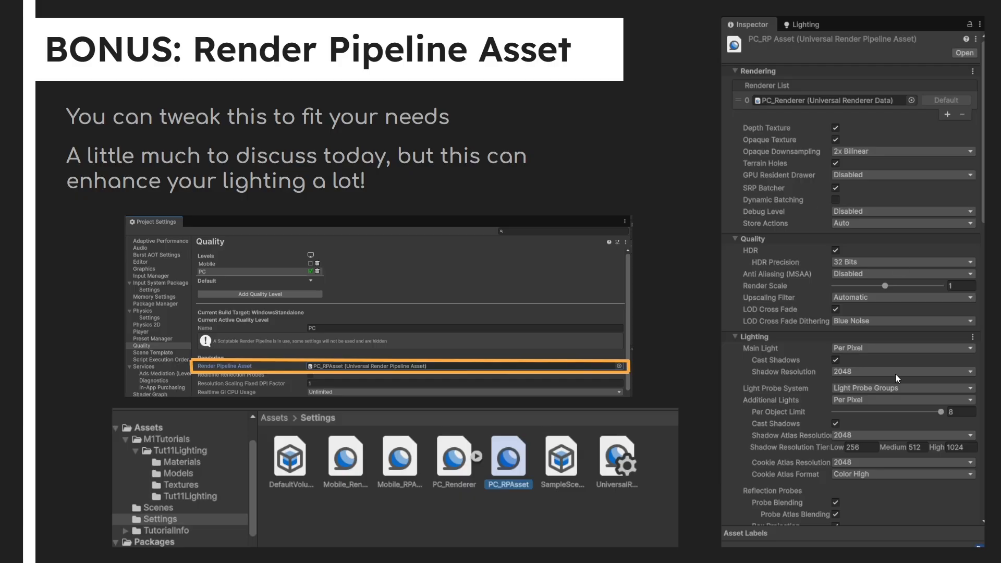
key(alt+Tab)
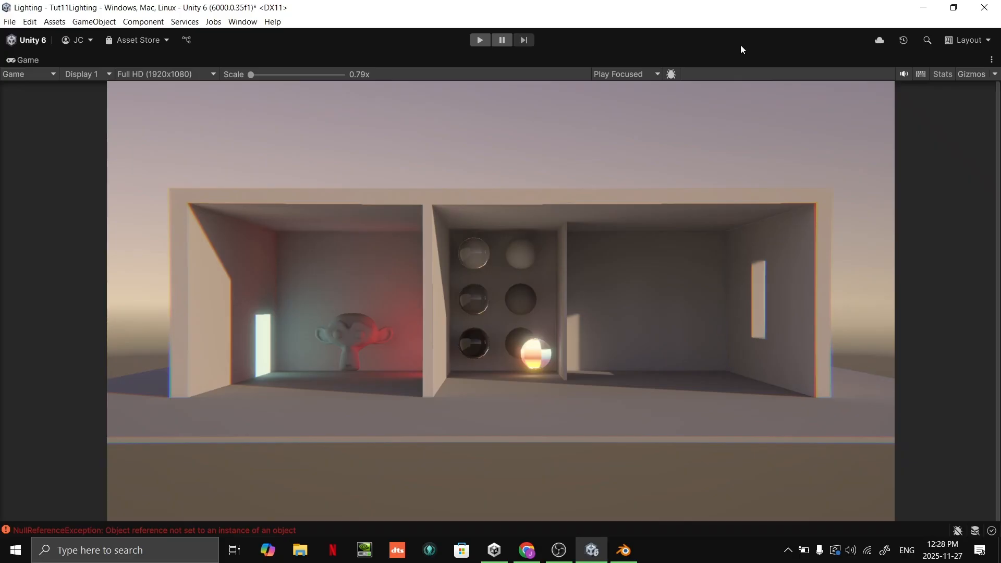
Restore the Game view from full size, enlarge the Project panel, and open the Settings folder under Assets
key(shift+space)
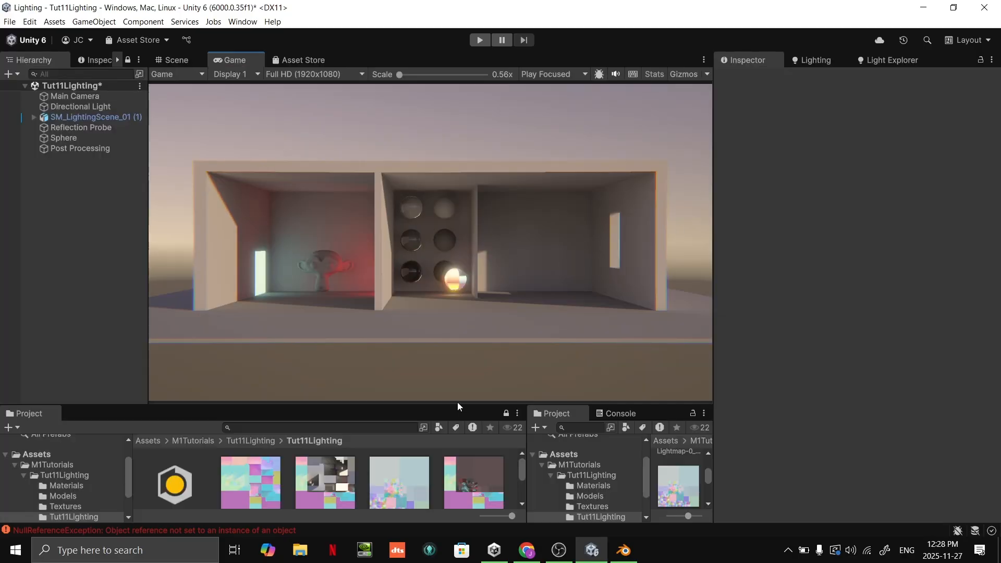
drag(458, 404, 459, 271)
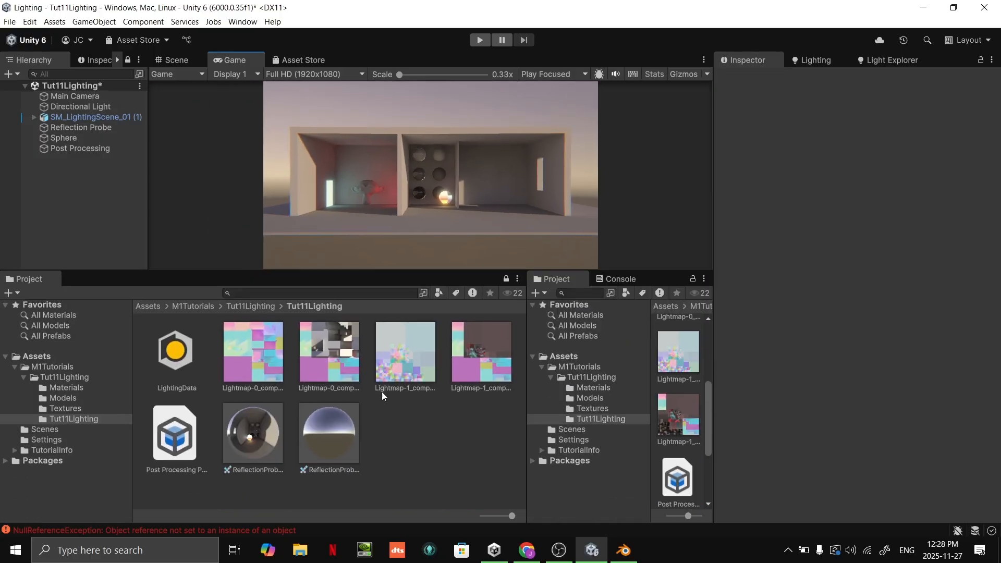
click(52, 430)
click(54, 442)
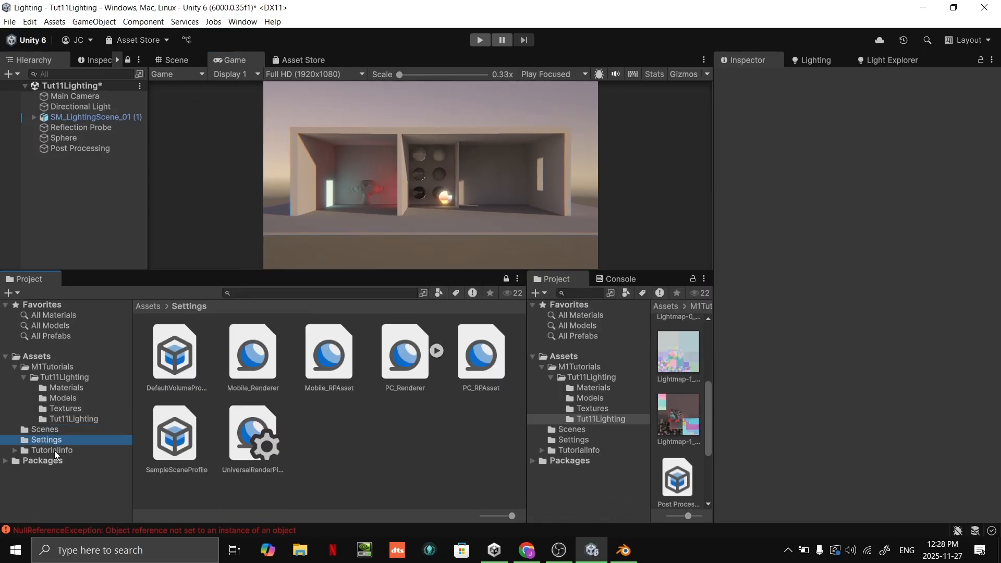
click(44, 358)
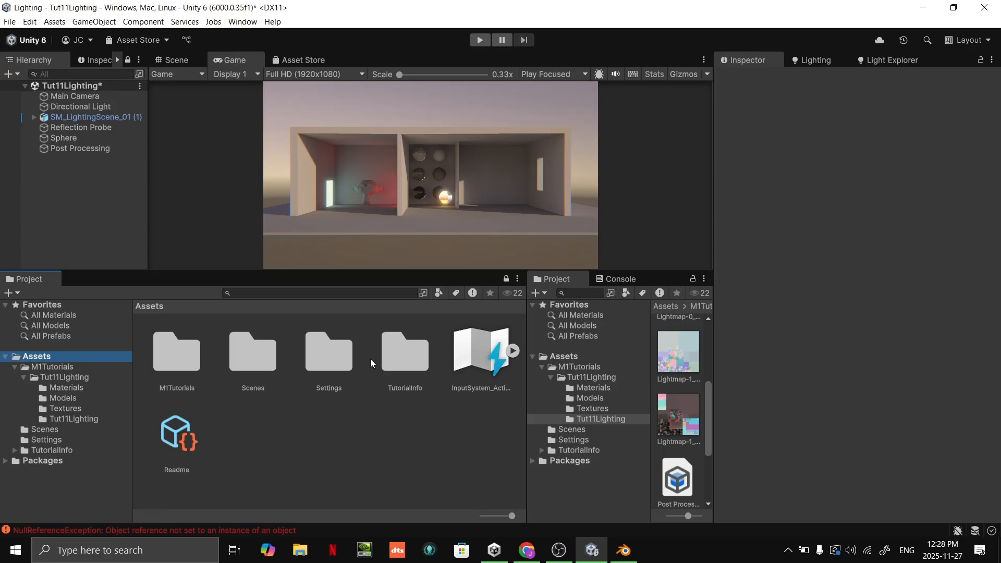
double_click(330, 358)
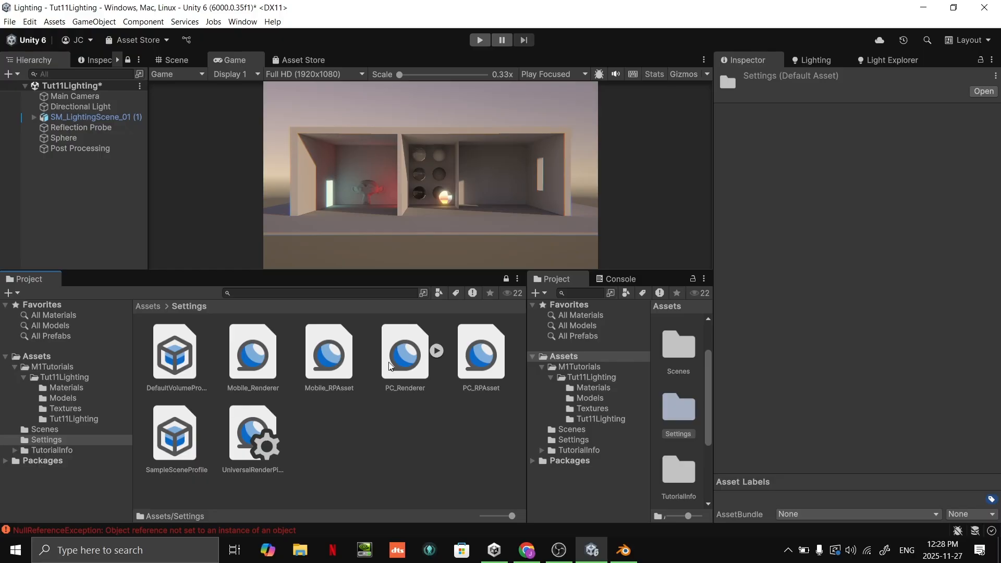
Examine the volume profiles, renderers and render pipeline assets in the Settings folder, ending on Mobile_RPAsset
click(167, 458)
click(246, 436)
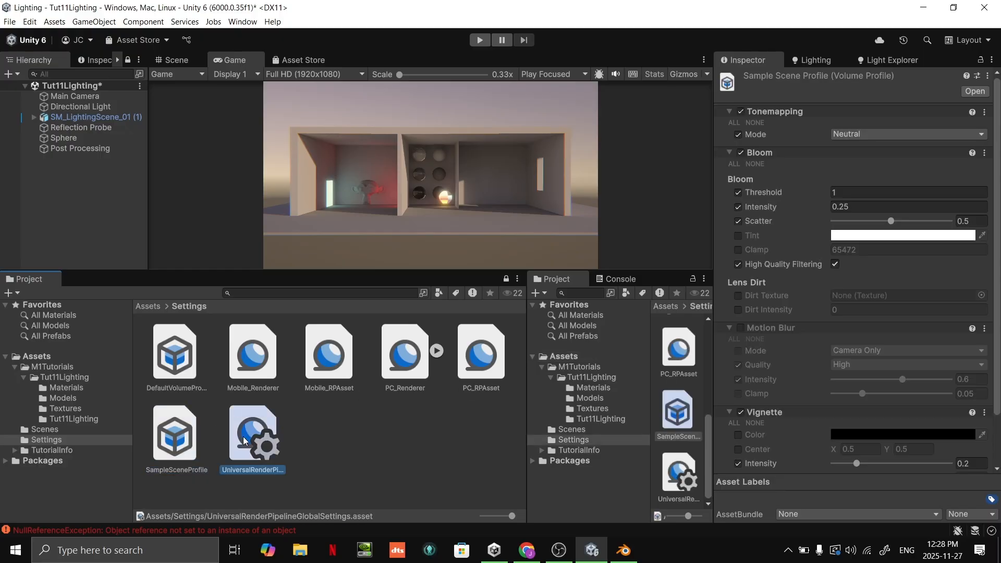
click(248, 356)
click(170, 353)
click(233, 352)
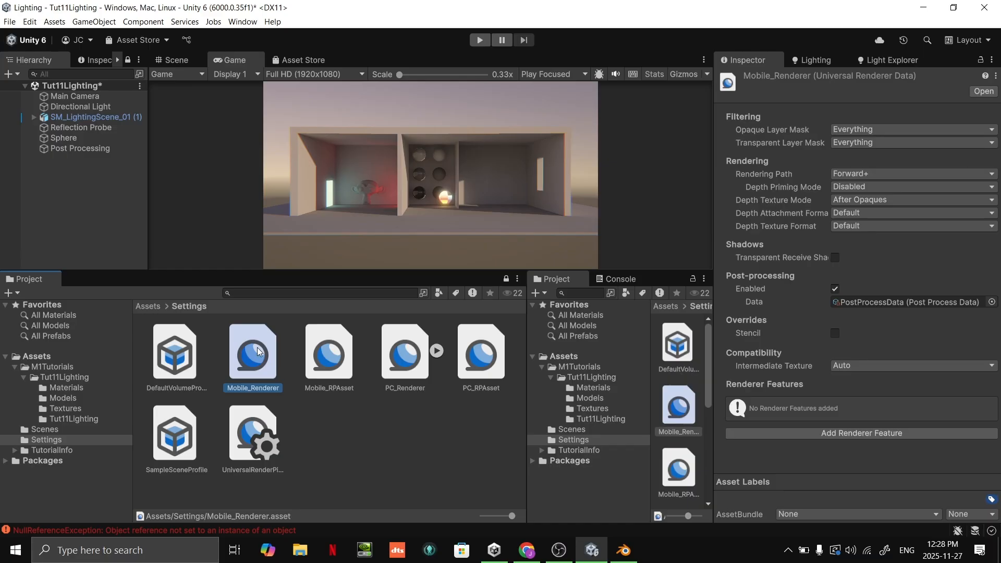
click(341, 362)
click(405, 359)
click(474, 359)
click(405, 359)
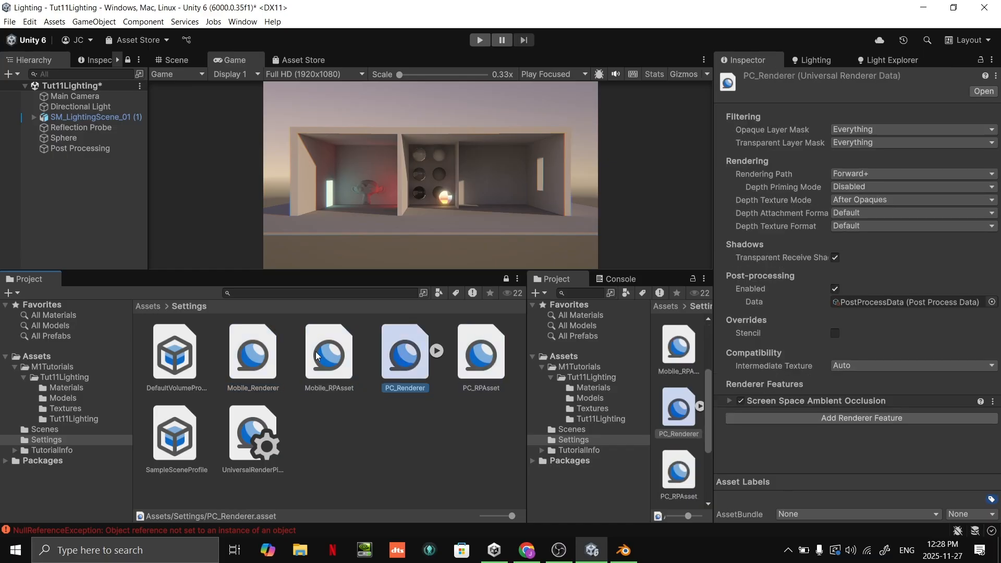
click(329, 361)
click(243, 364)
click(175, 354)
click(250, 437)
click(253, 357)
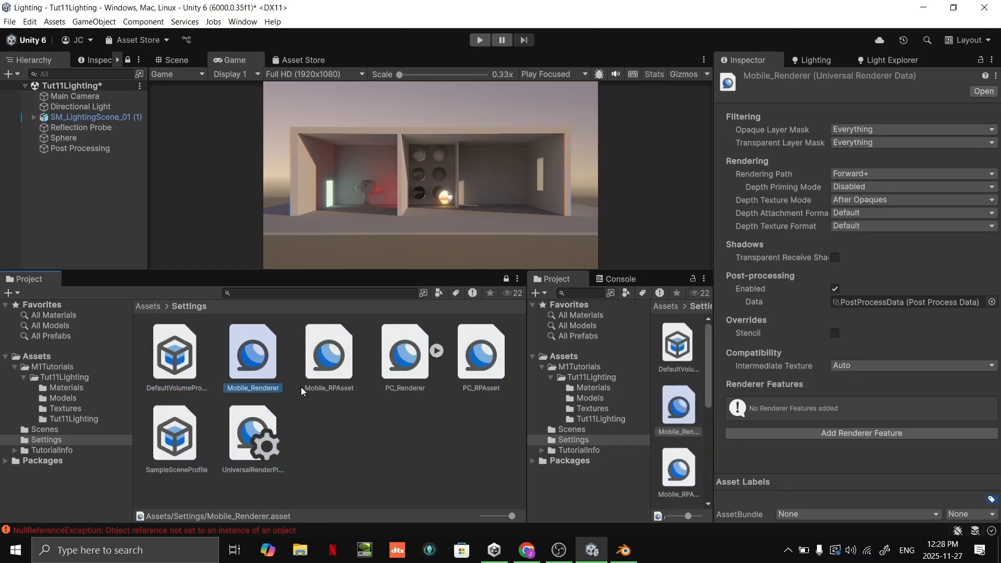
click(319, 363)
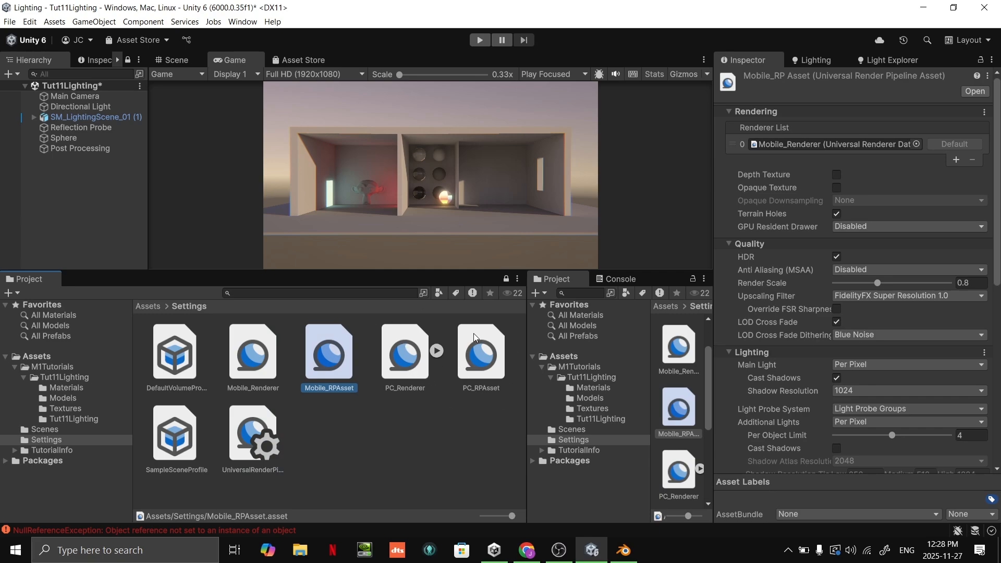
Compare the settings of PC_RPAsset and PC_Renderer by selecting them alternately
click(461, 355)
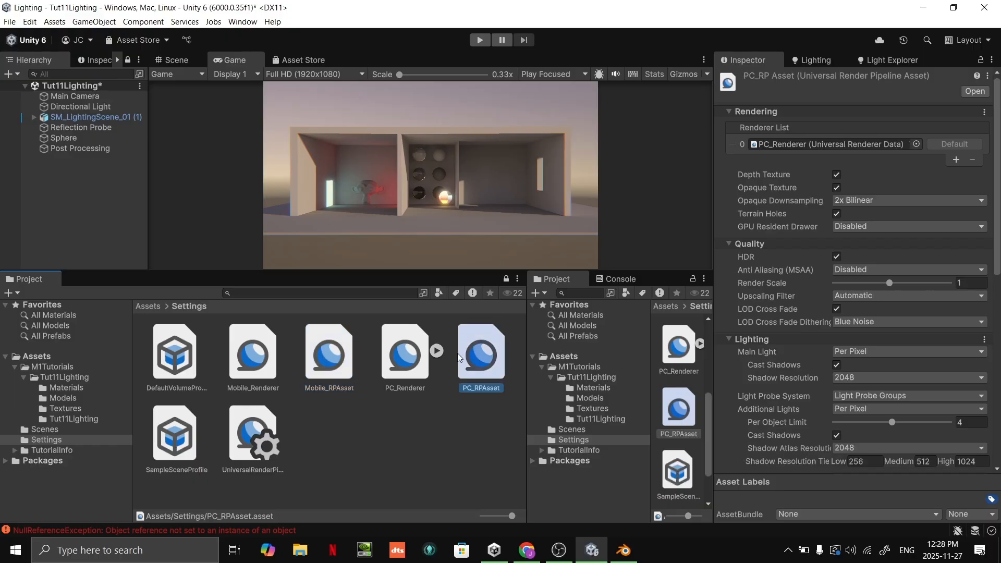
click(434, 354)
click(415, 355)
click(439, 349)
click(467, 345)
click(420, 354)
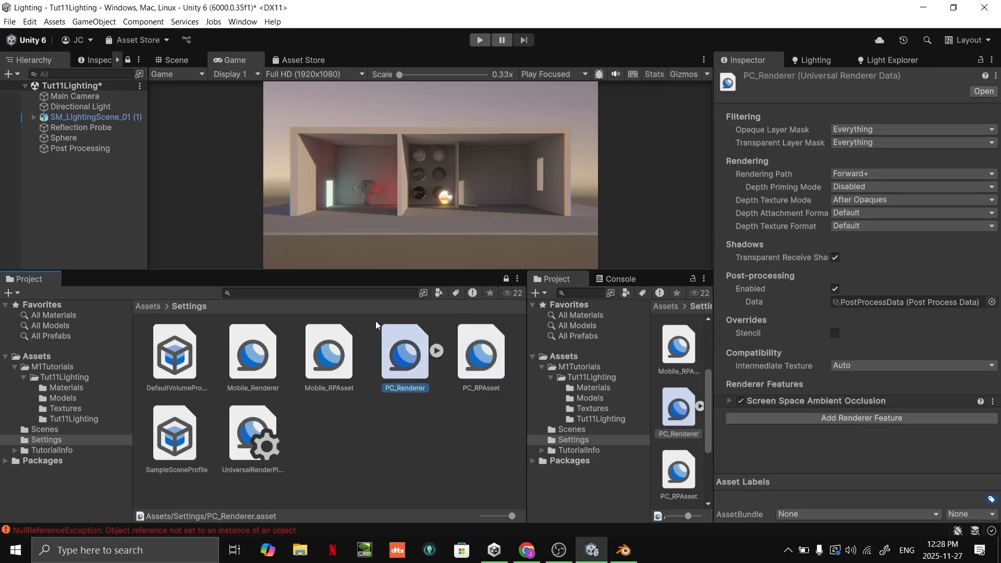
click(474, 355)
key(Left)
key(Right)
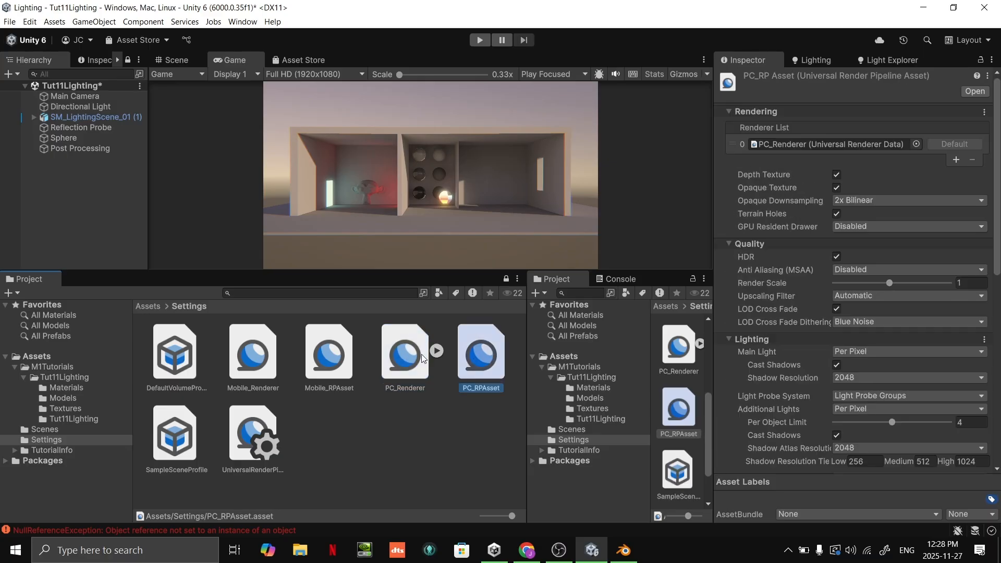
key(Left)
key(Right)
Select PC_Renderer and examine its Rendering Path options without changing the setting
click(412, 349)
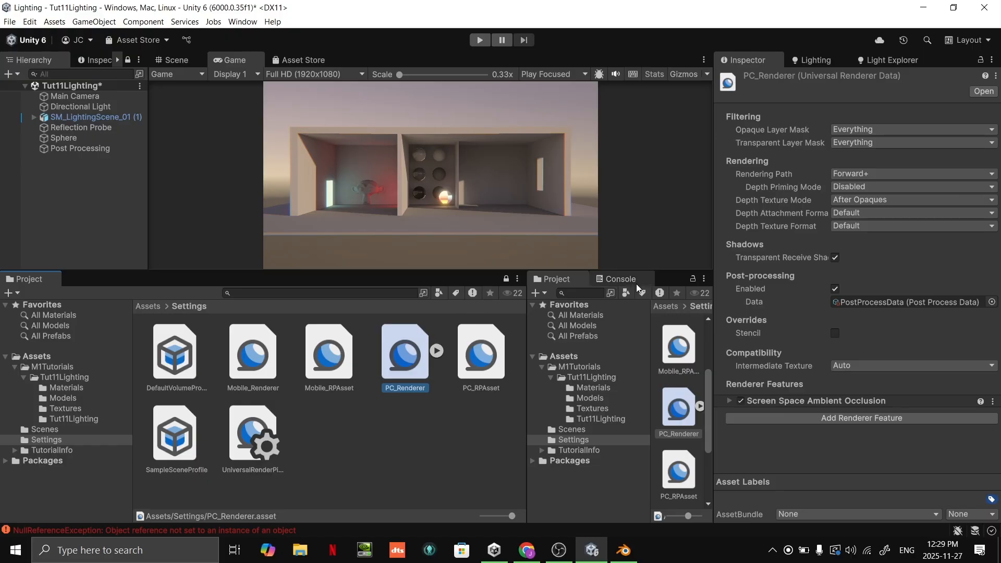
click(888, 175)
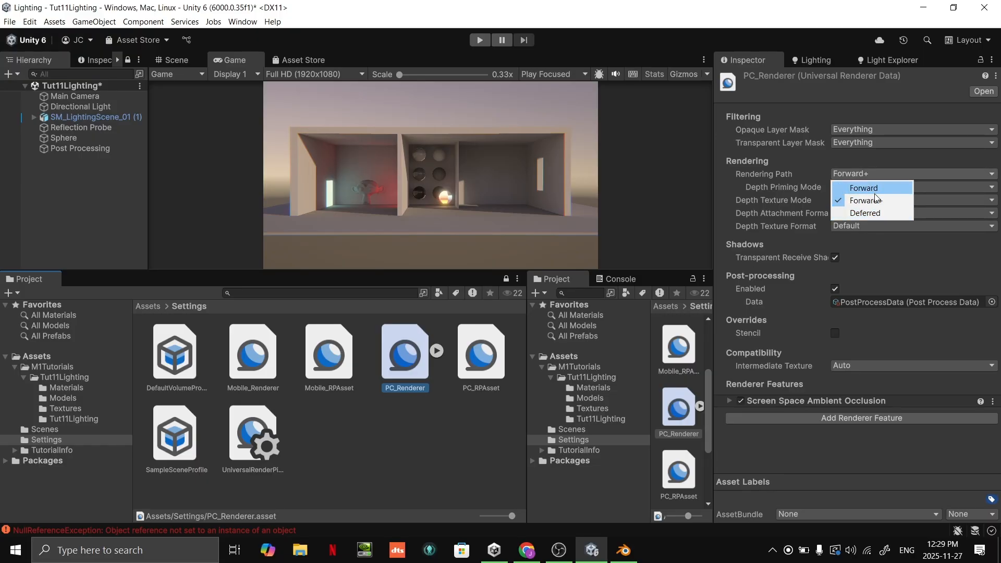
click(868, 258)
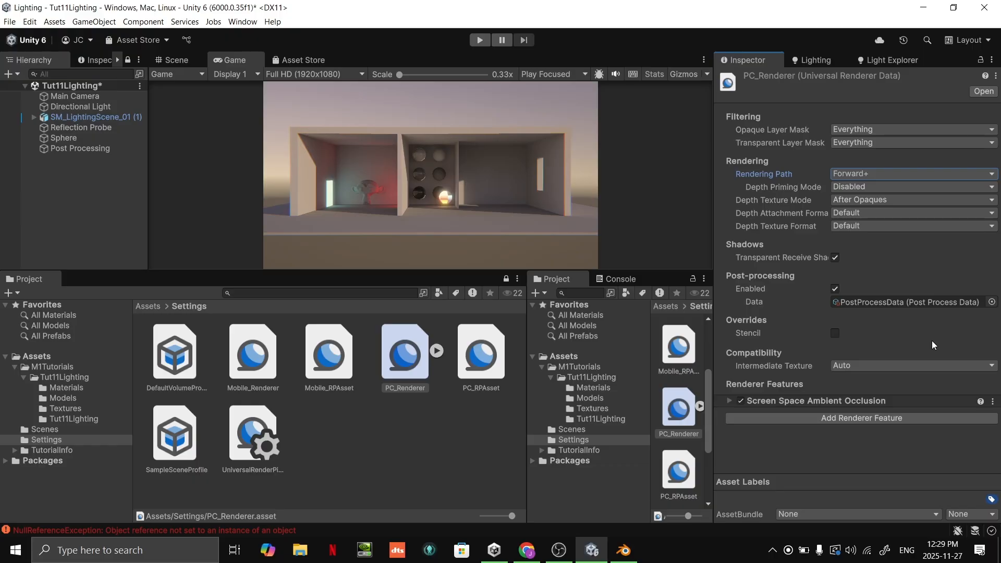
Move close to a wall-floor corner in the Scene view and toggle PC_Renderer's Screen Space Ambient Occlusion to compare, leaving it enabled
click(173, 60)
right_drag(292, 172, 359, 219)
key(w)
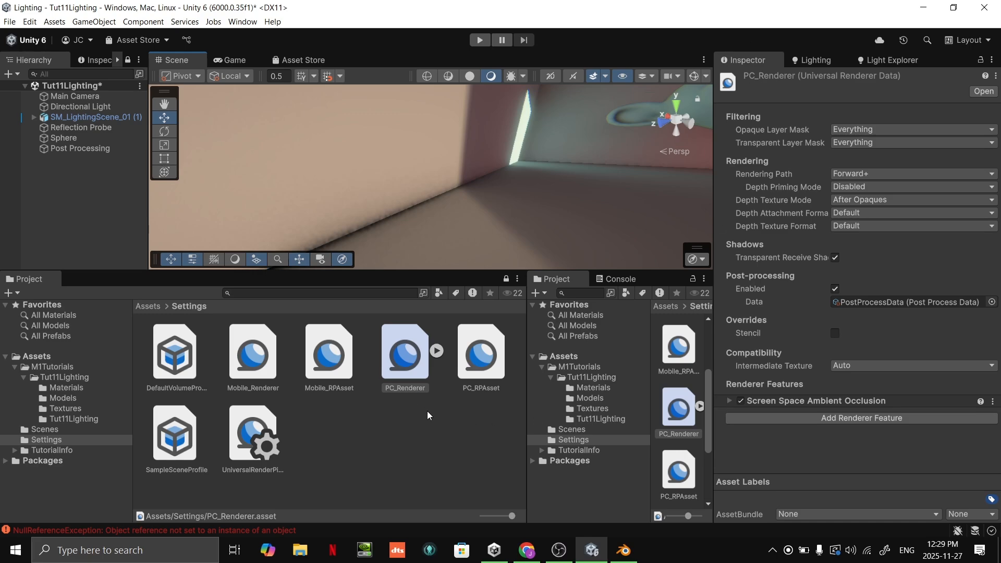
click(475, 385)
click(741, 401)
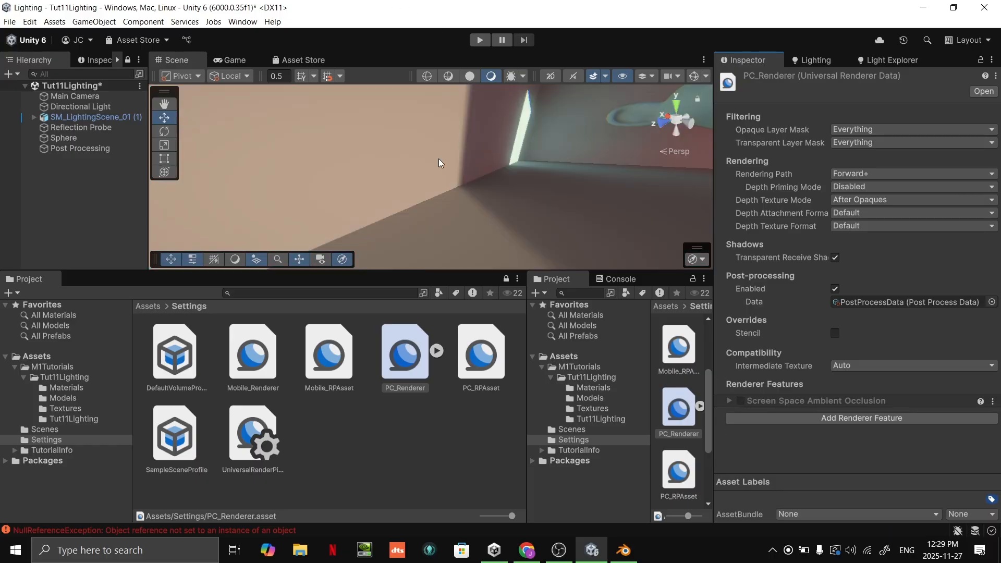
click(742, 400)
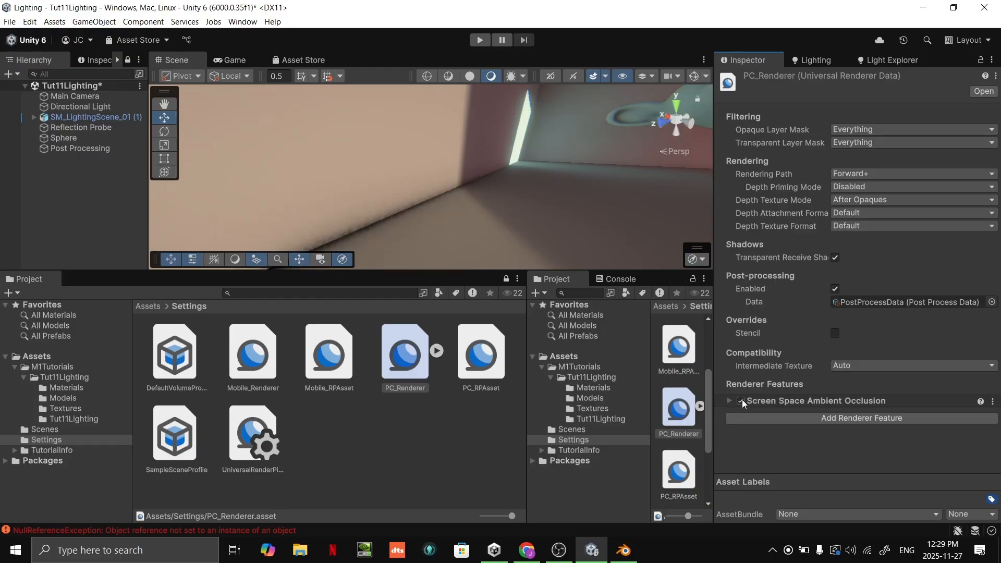
click(741, 400)
click(742, 401)
click(741, 401)
click(742, 400)
Expand the Screen Space Ambient Occlusion settings and set the Method to Interleaved Gradient
click(730, 400)
scroll(844, 409, down, 2)
click(856, 379)
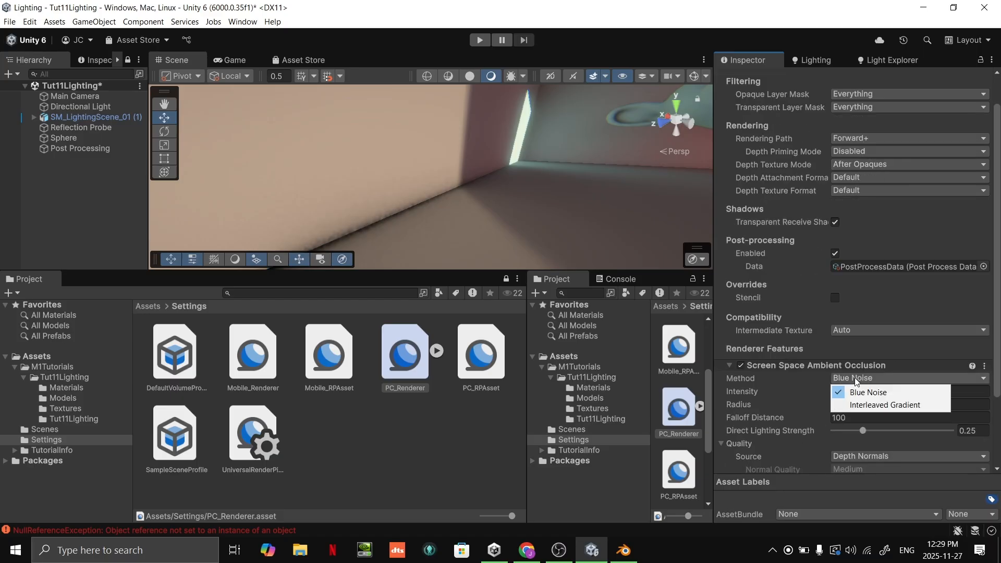
click(863, 405)
right_drag(578, 214, 572, 185)
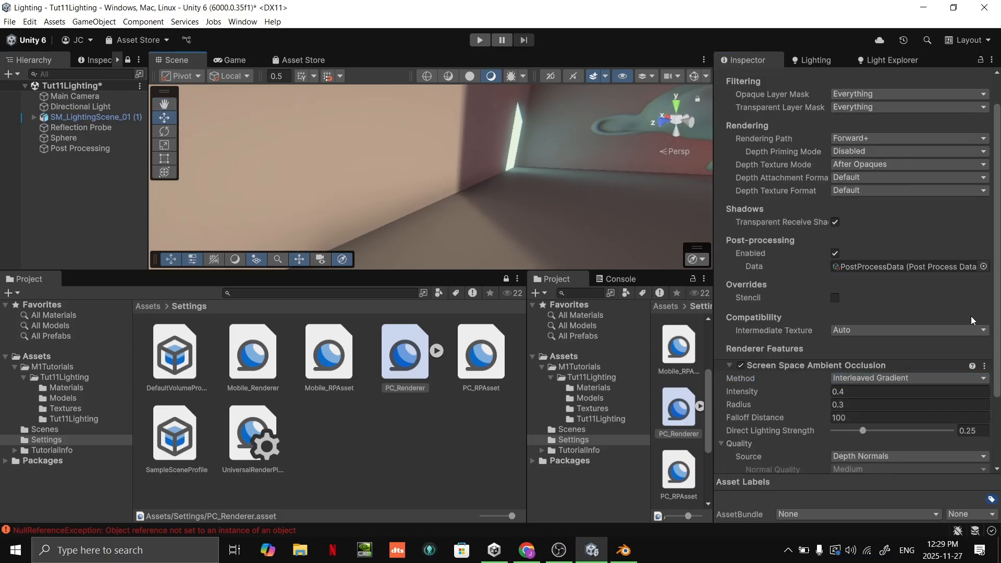
Move the Scene view behind the monkey head and toggle Screen Space Ambient Occlusion repeatedly to compare its effect, leaving it enabled
click(864, 381)
right_drag(509, 207, 72, 192)
key(w)
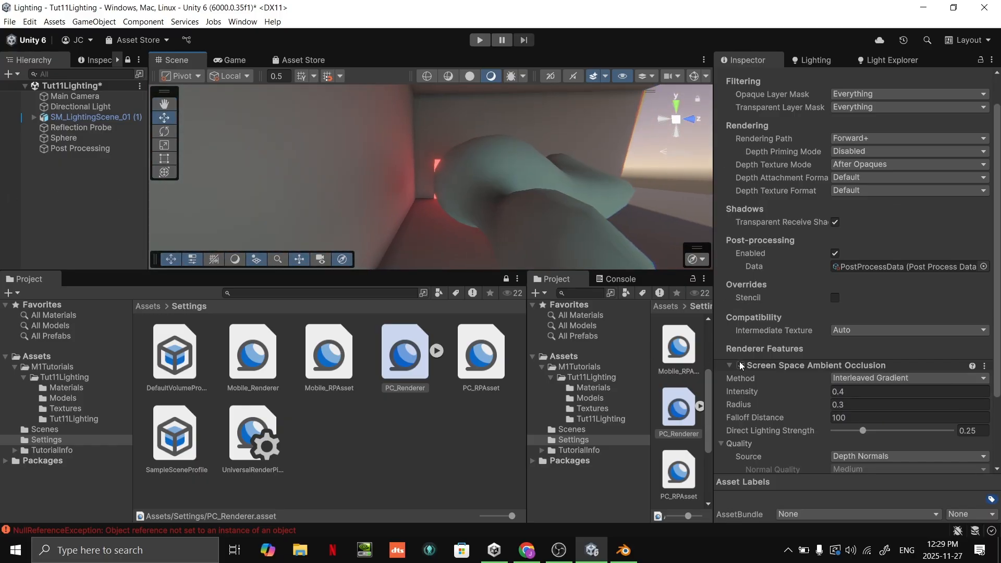
click(740, 364)
click(740, 365)
click(741, 365)
click(741, 365)
click(740, 365)
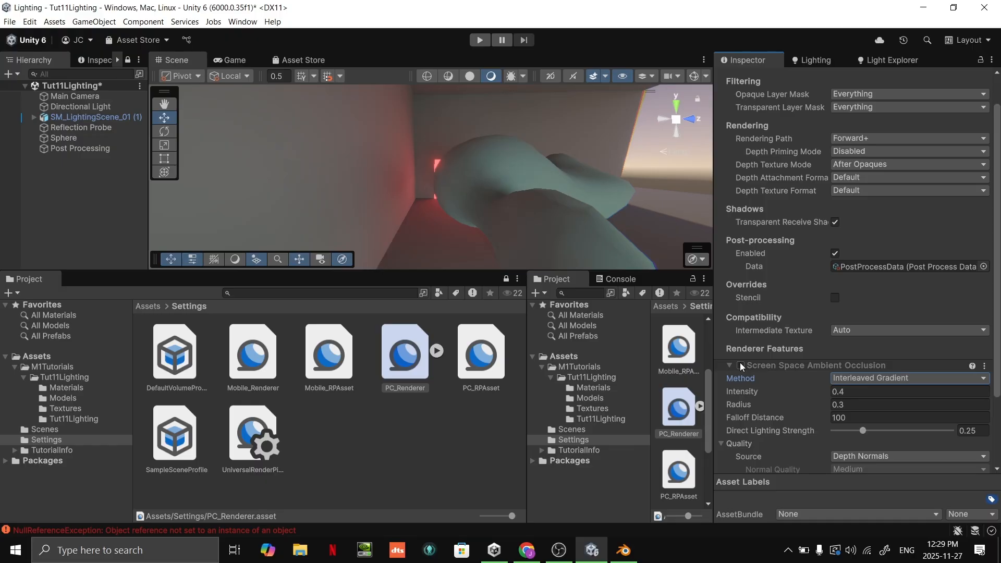
click(740, 365)
click(741, 365)
click(741, 365)
click(741, 365)
click(740, 365)
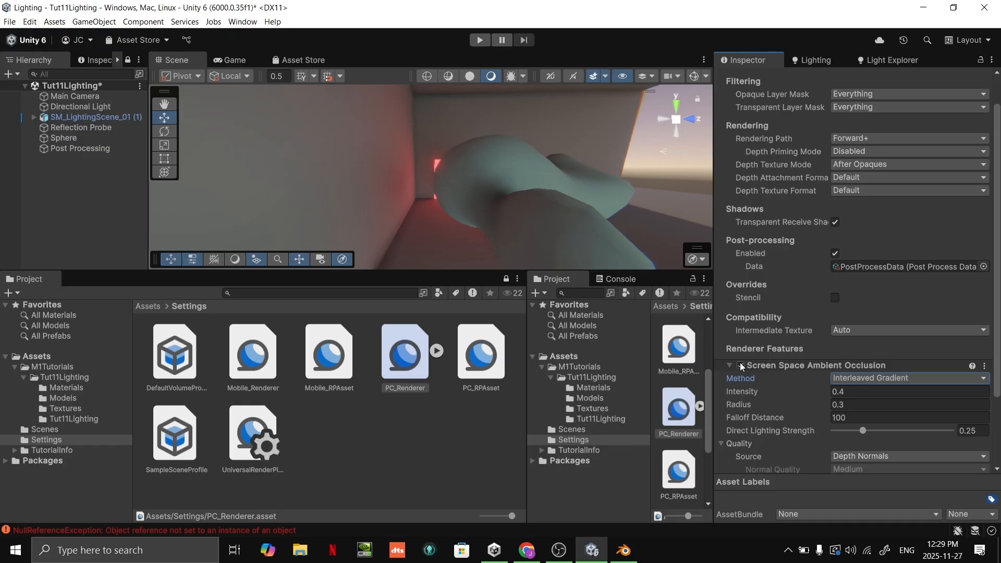
Examine the room with the spheres and window in the maximized Scene view, and restore the editor layout
right_drag(579, 180, 223, 181)
key(shift+space)
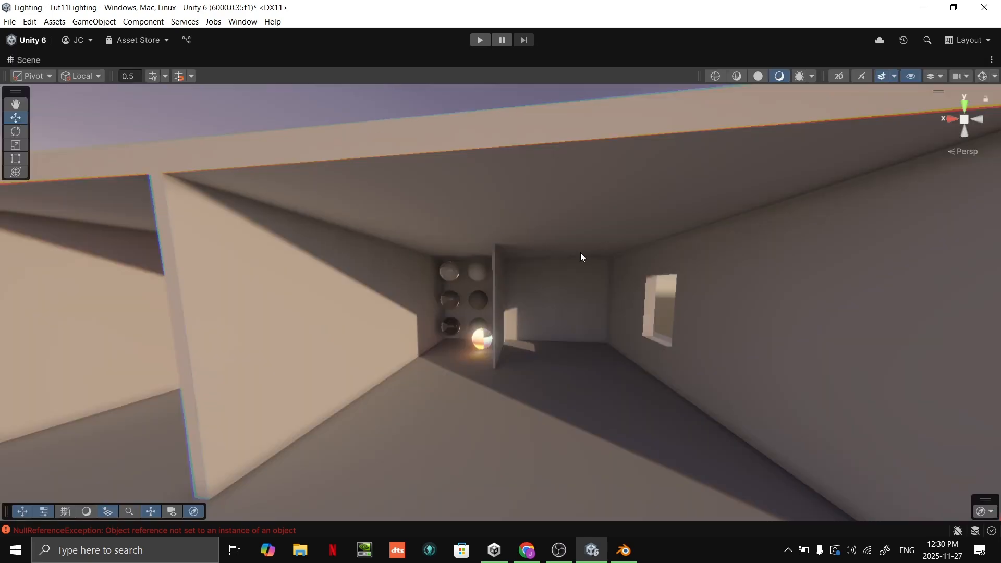
key(q)
right_drag(581, 253, 595, 240)
key(w)
key(e)
key(shift+space)
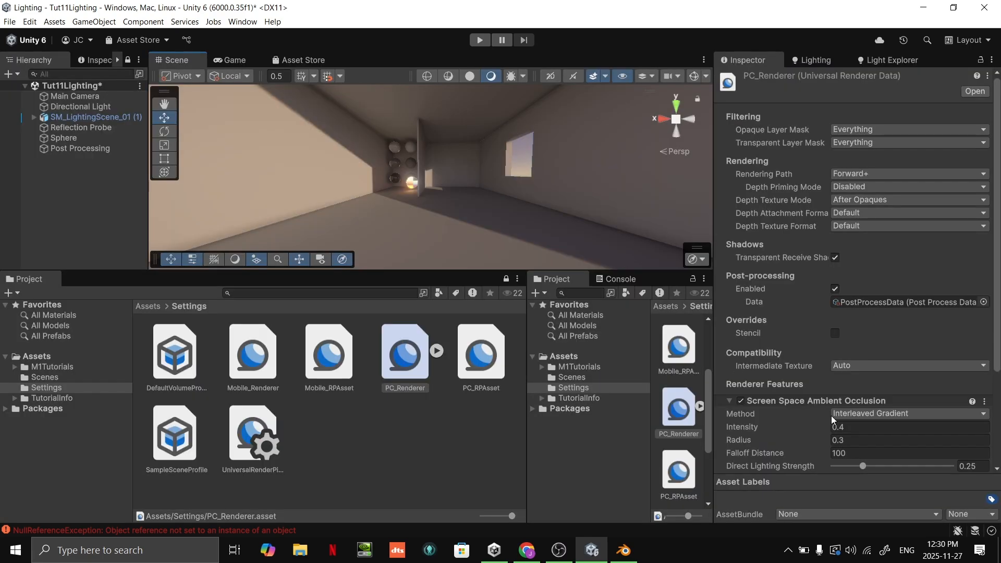
Turn Screen Space Ambient Occlusion off and back on to compare the room, and collapse its settings
click(741, 400)
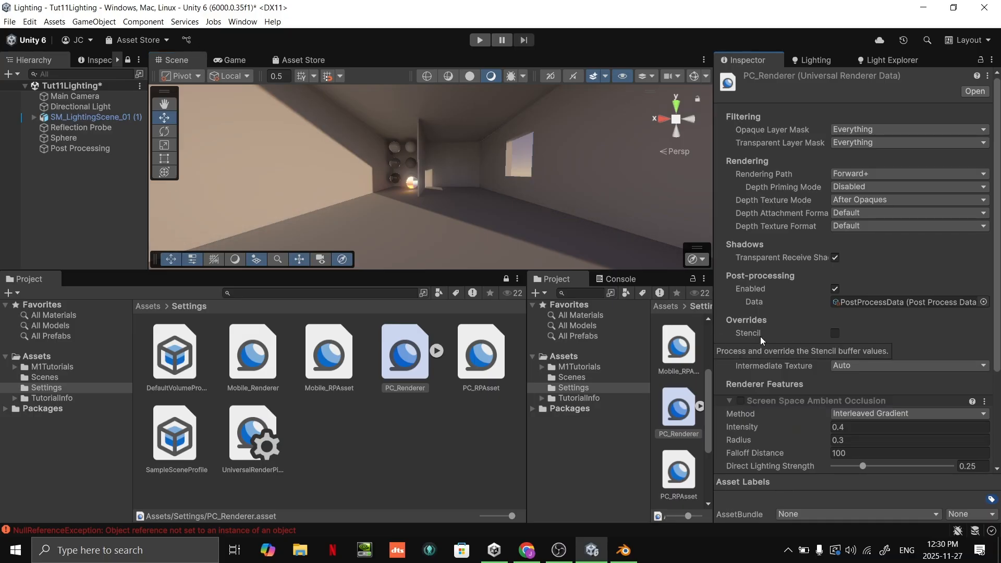
click(747, 400)
click(741, 403)
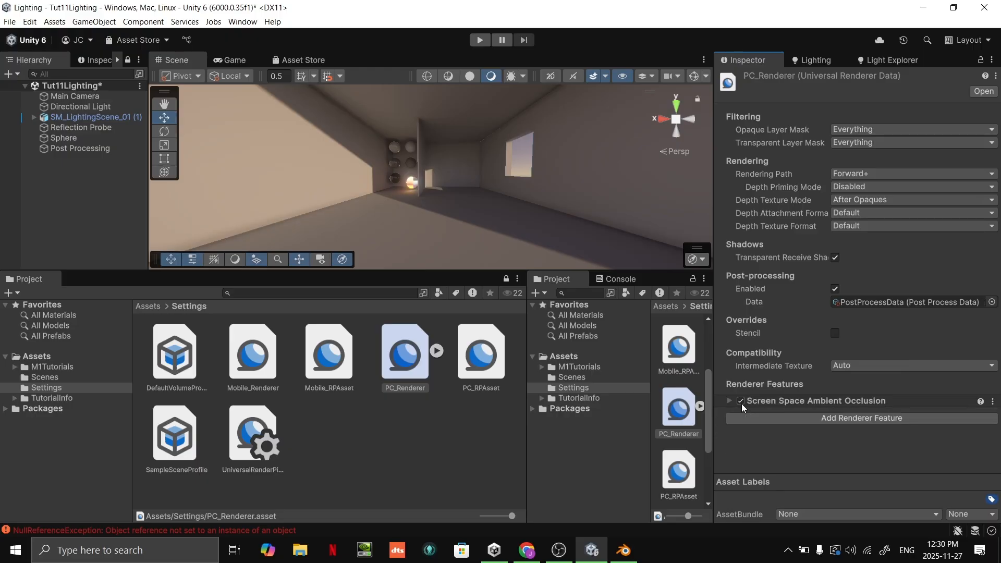
Toggle Screen Space Ambient Occlusion repeatedly to compare its effect on the window room and partition walls
click(741, 404)
click(742, 404)
click(742, 404)
click(741, 403)
click(742, 404)
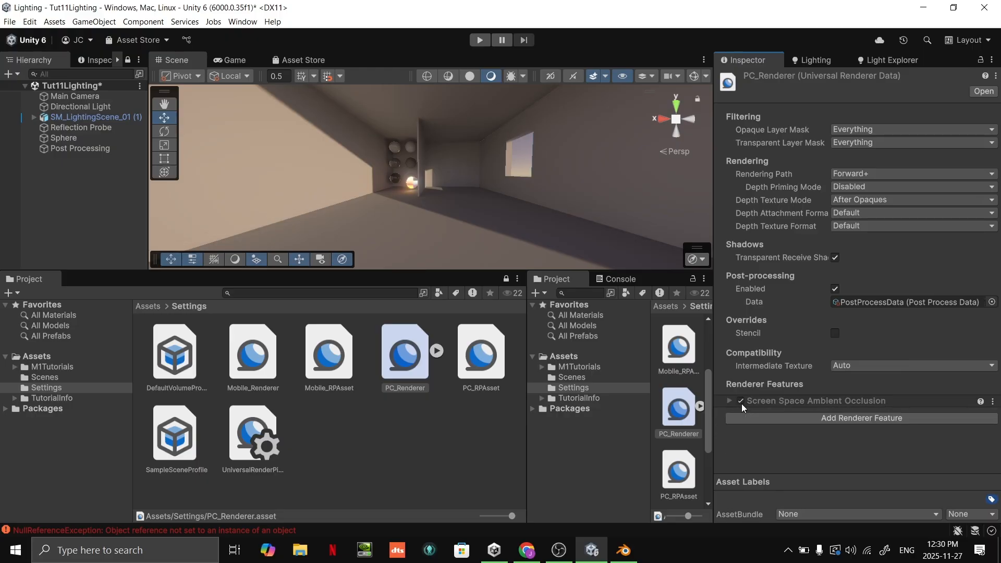
Bring the Scene view close to the wall spheres and turn Screen Space Ambient Occlusion off and back on to compare the shading
key(w)
right_drag(591, 151, 405, 140)
key(s)
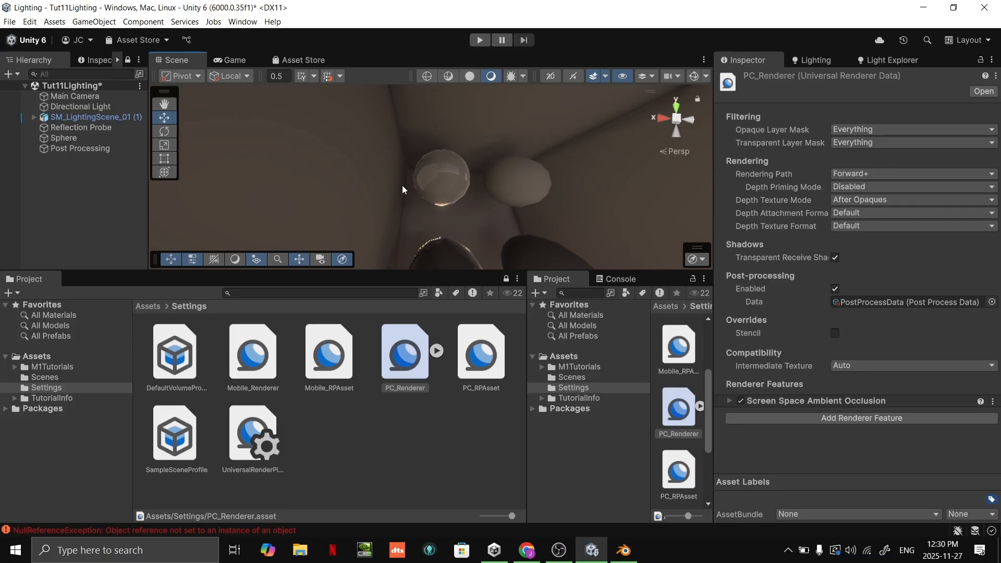
click(741, 401)
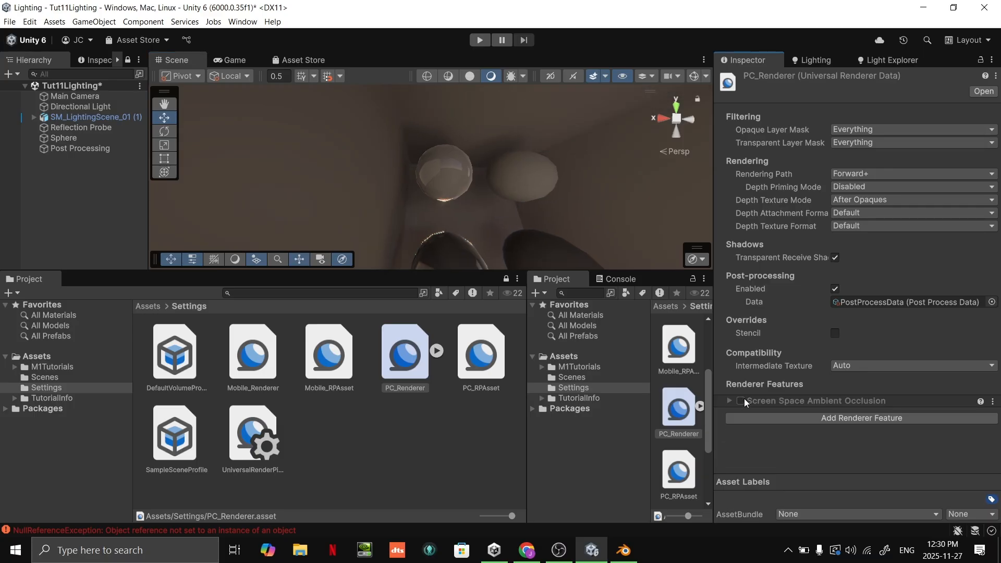
click(742, 400)
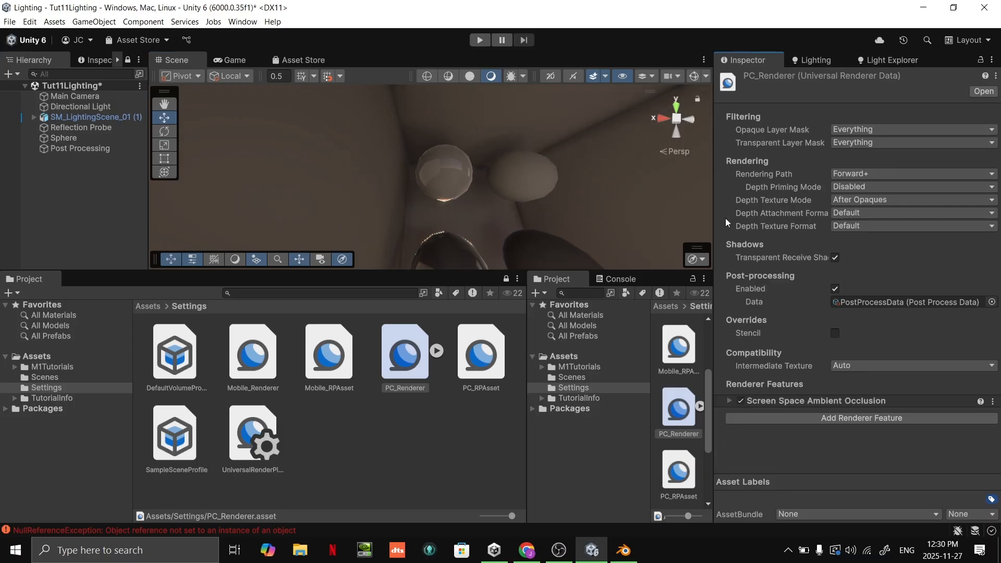
Frame the monkey head room with the red light in the Scene view and look through the PC_RPAsset settings
key(s)
right_drag(586, 235, 605, 248)
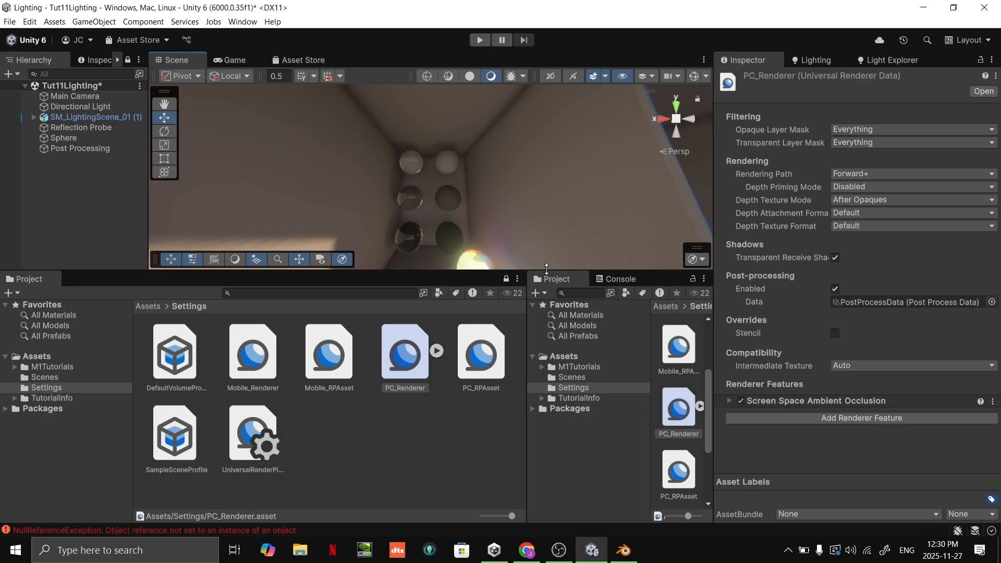
right_drag(588, 182, 428, 310)
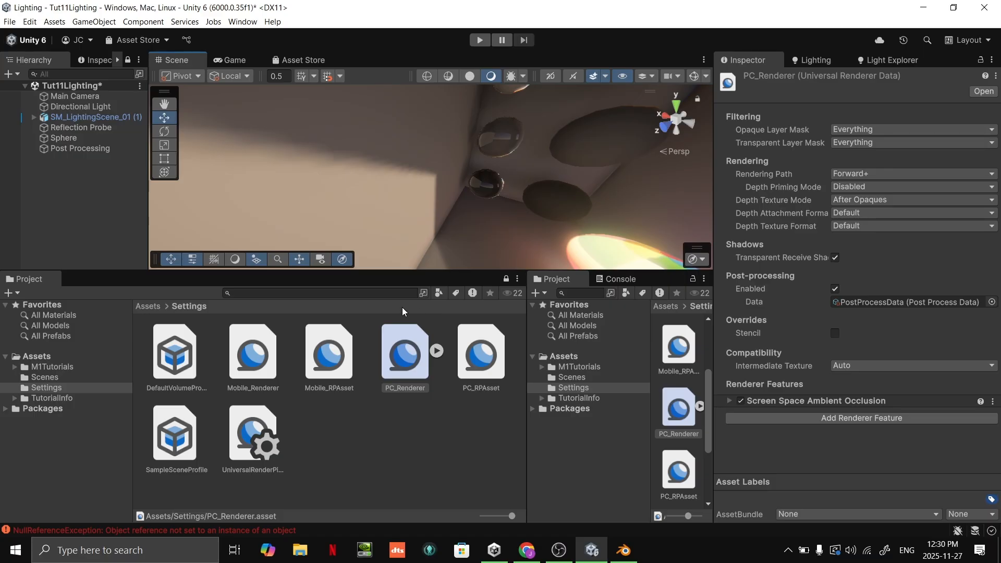
right_drag(385, 225, 486, 208)
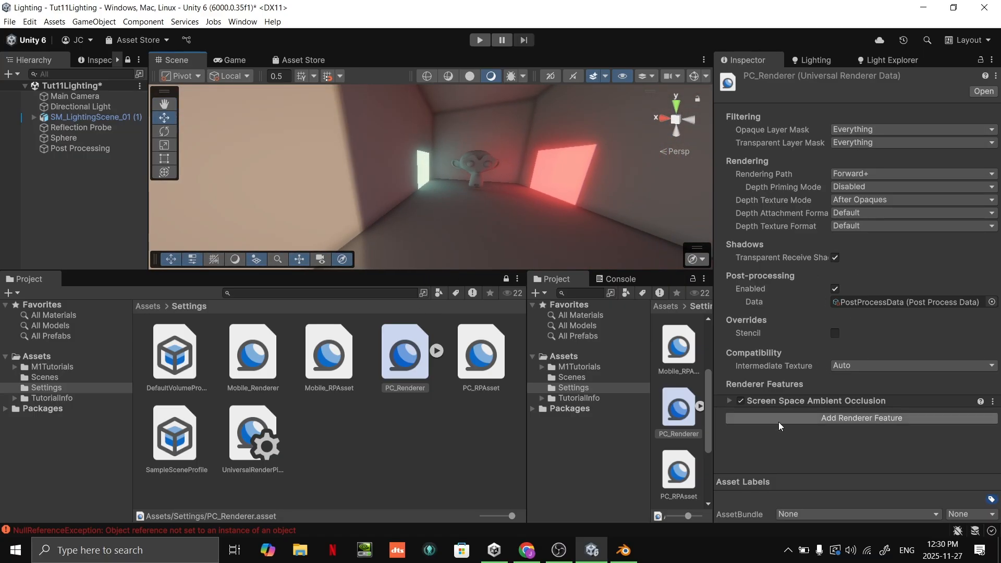
click(496, 358)
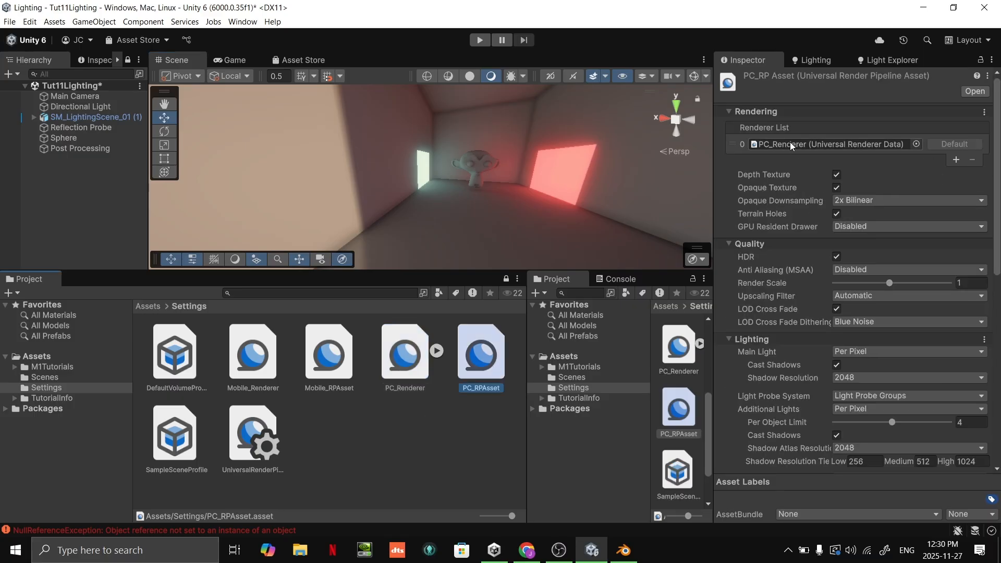
scroll(853, 270, down, 3)
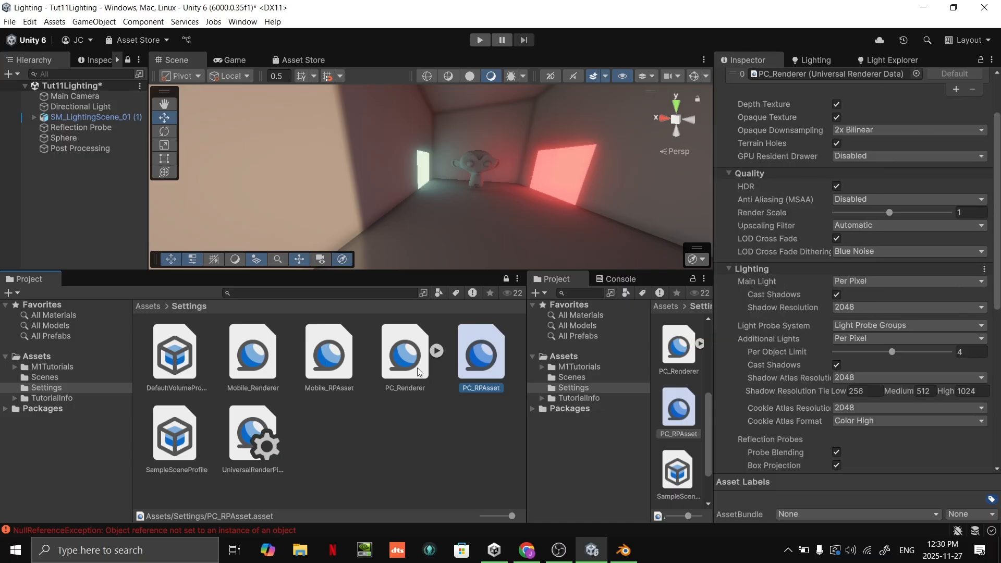
scroll(849, 220, up, 3)
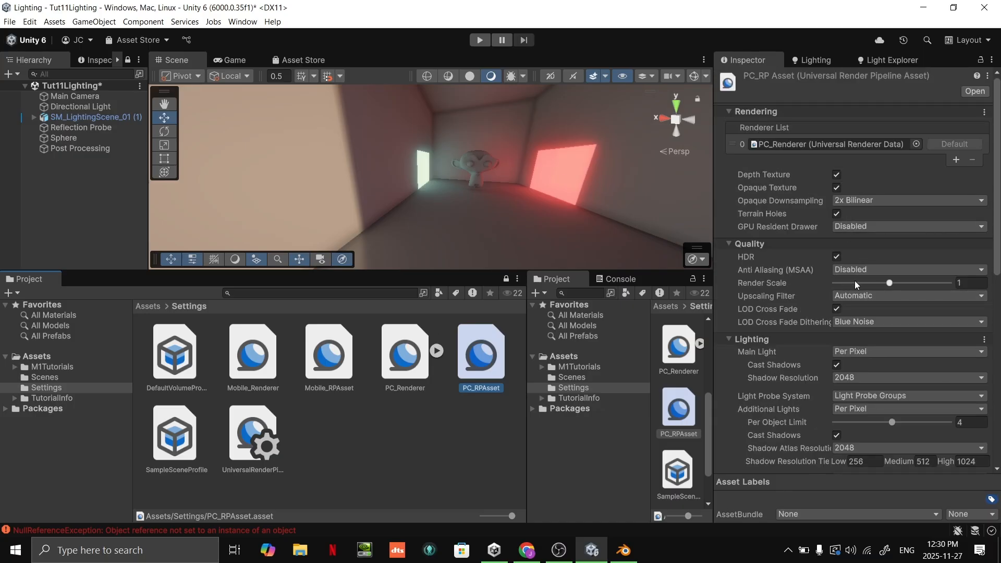
Toggle HDR repeatedly in the PC_RPAsset quality settings to compare the glowing lights around the monkey head, leaving it enabled
click(835, 258)
click(836, 258)
click(836, 258)
click(836, 258)
click(835, 258)
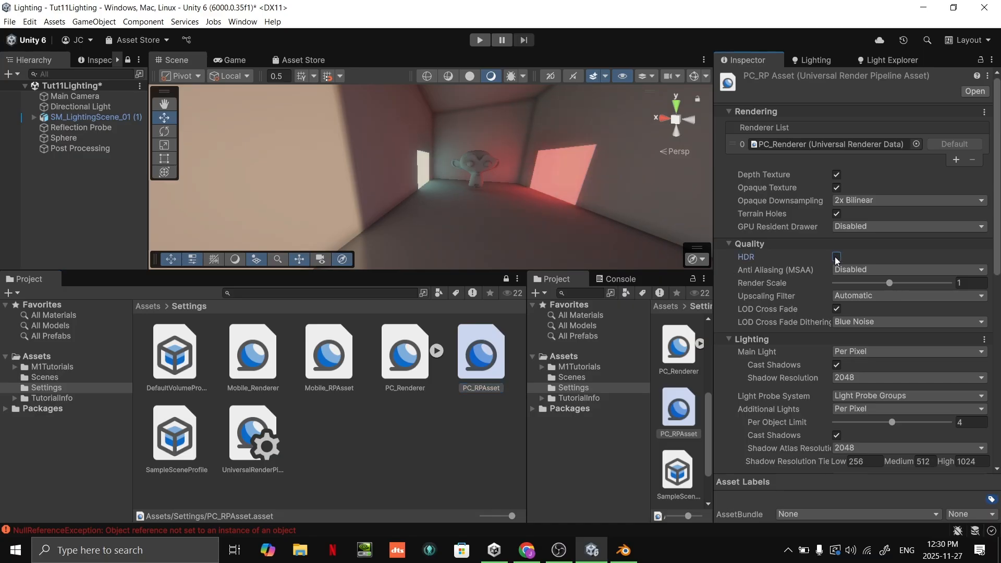
click(835, 257)
click(835, 257)
click(834, 258)
Move the Scene view outside the building and toggle HDR twice more to compare the whole scene
key(s)
right_drag(609, 214, 644, 204)
click(837, 256)
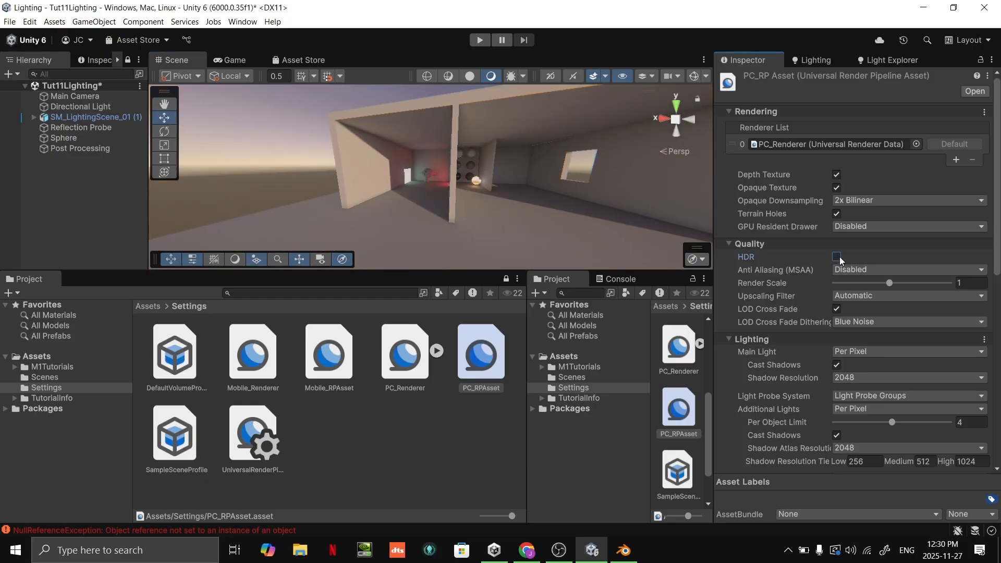
click(838, 256)
click(839, 257)
click(839, 256)
Lower the Render Scale to 0.1, inspect the rooms in the Scene view, and switch to the Game view
right_drag(563, 248, 626, 232)
key(w)
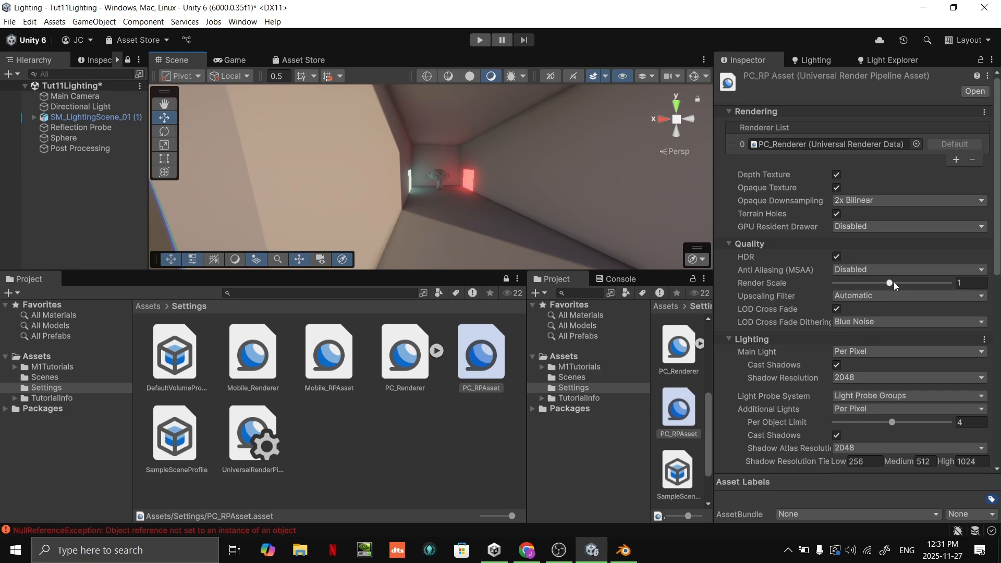
drag(893, 282, 797, 277)
key(w)
right_drag(537, 208, 508, 211)
click(240, 58)
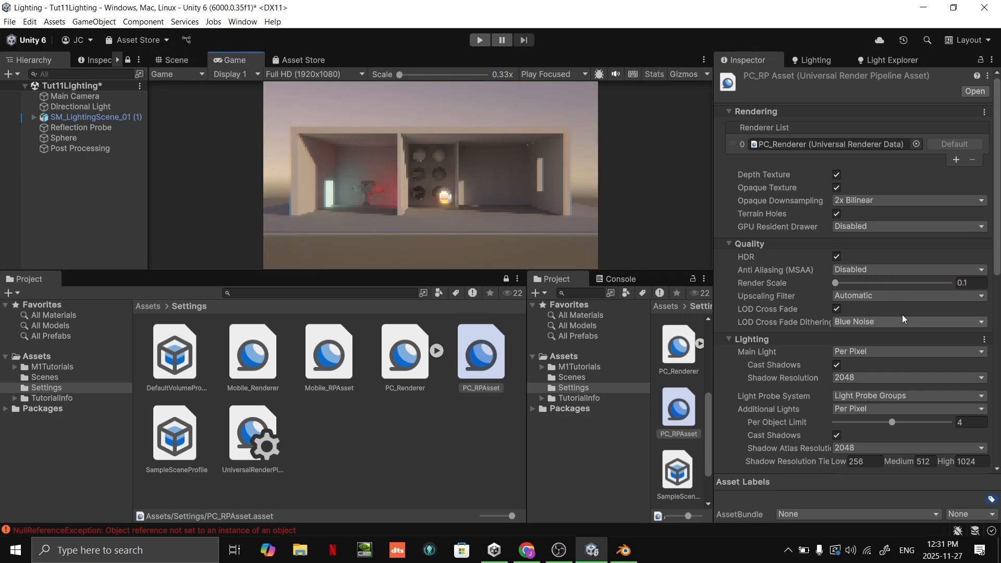
Zoom in on the Game view, try a Render Scale of 0.15, and enlarge the Game view area
drag(844, 282, 816, 285)
scroll(420, 251, up, 6)
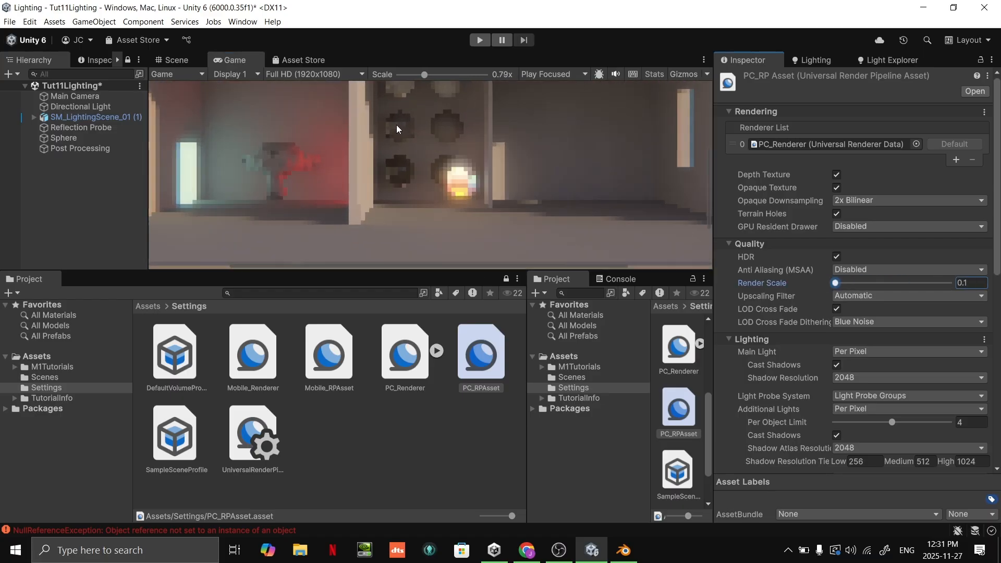
scroll(408, 131, down, 1)
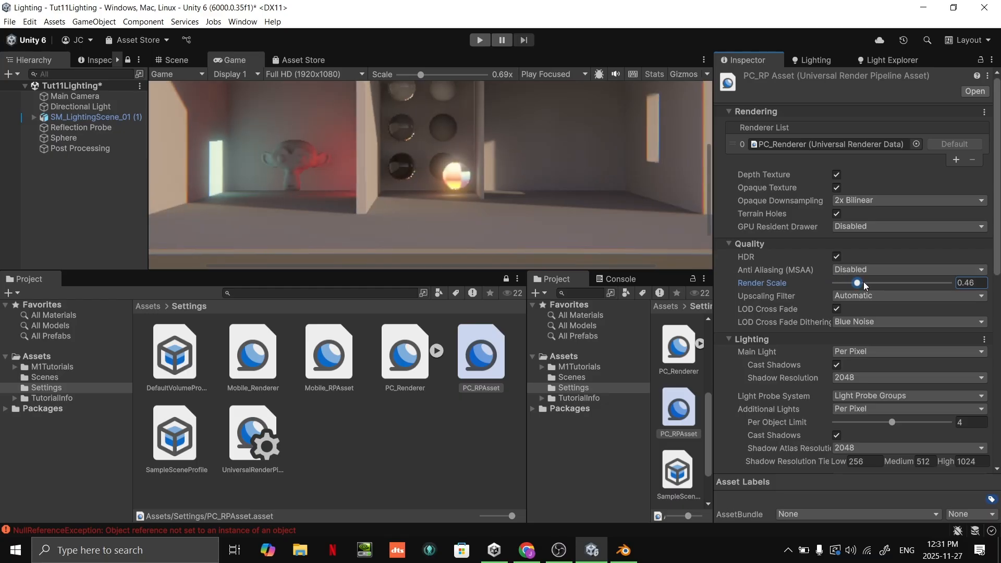
drag(833, 286, 840, 290)
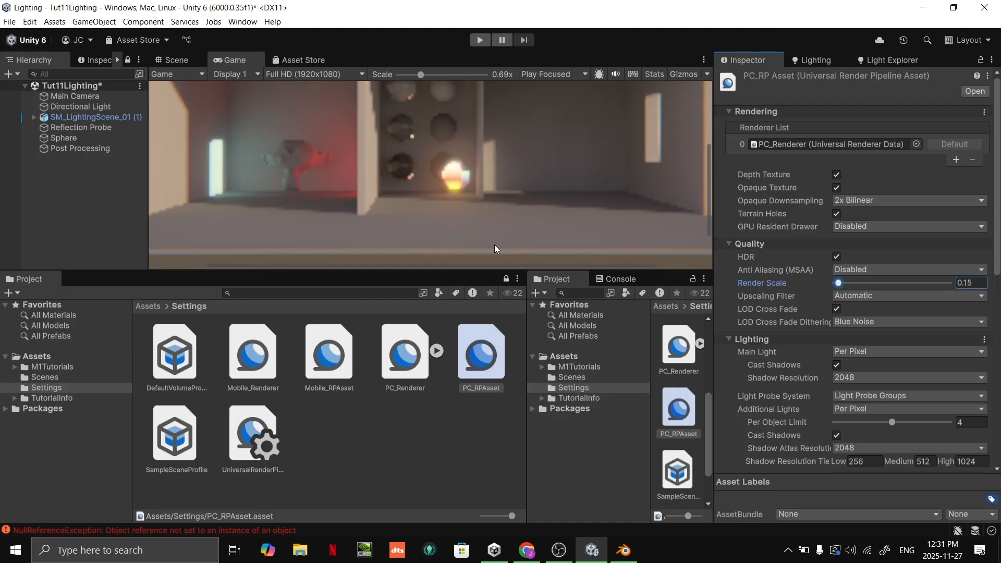
drag(499, 271, 498, 421)
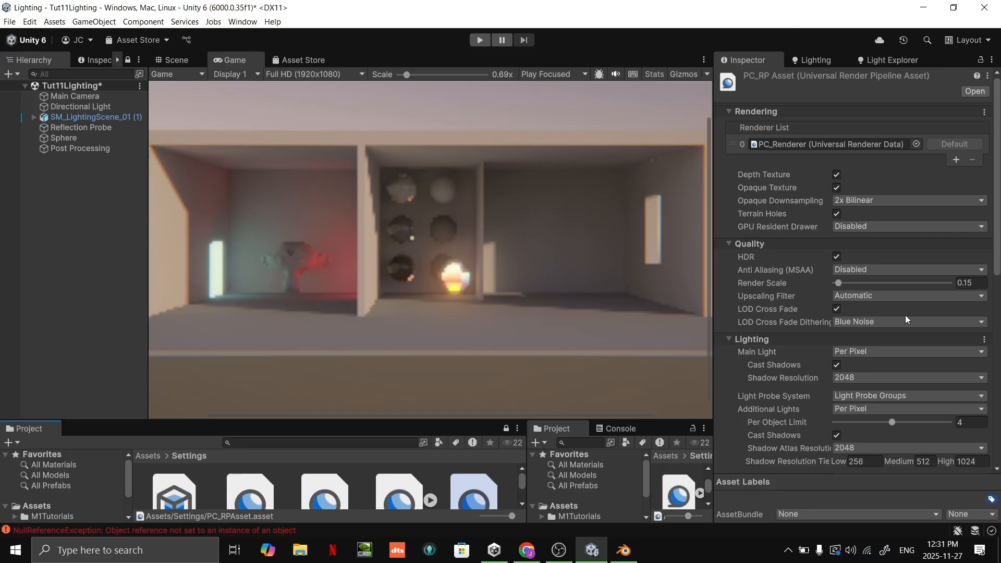
Try a Render Scale of 0.31, set it to 1, and reduce the height of the Game view
drag(838, 283, 849, 285)
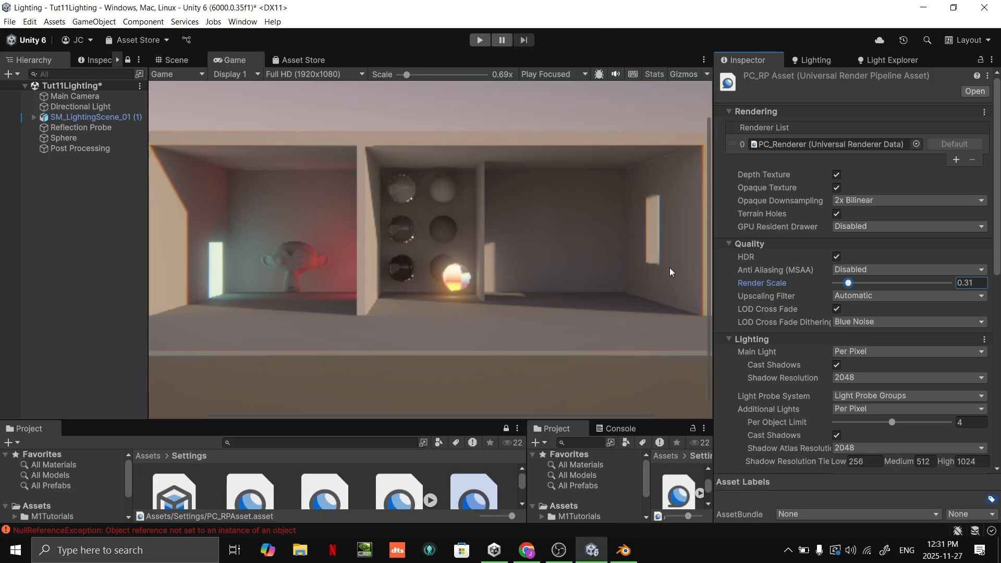
drag(848, 283, 889, 303)
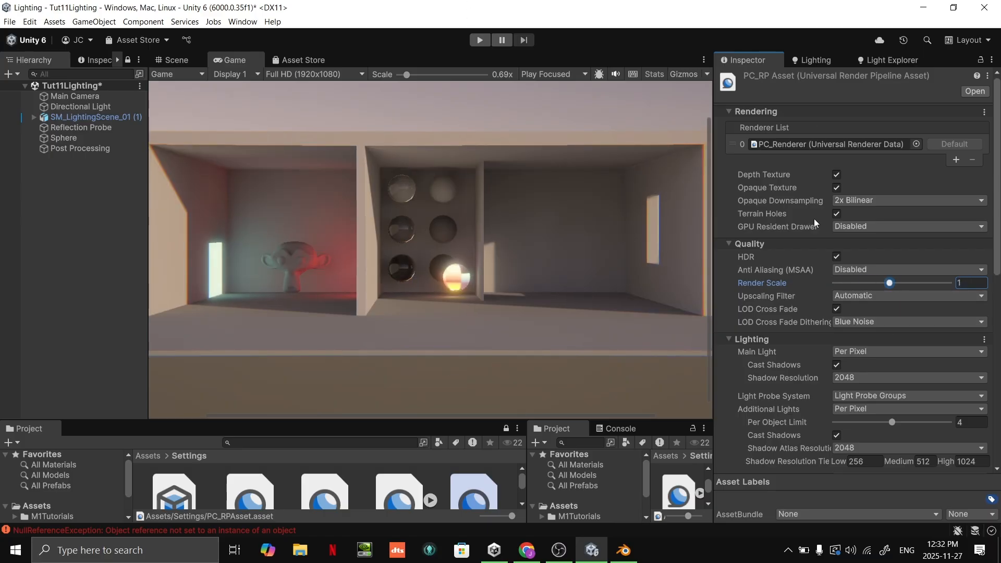
drag(641, 420, 678, 349)
Set the Per Object Limit for Additional Lights to 8 in the PC_RPAsset lighting settings
scroll(760, 353, down, 5)
scroll(981, 232, up, 5)
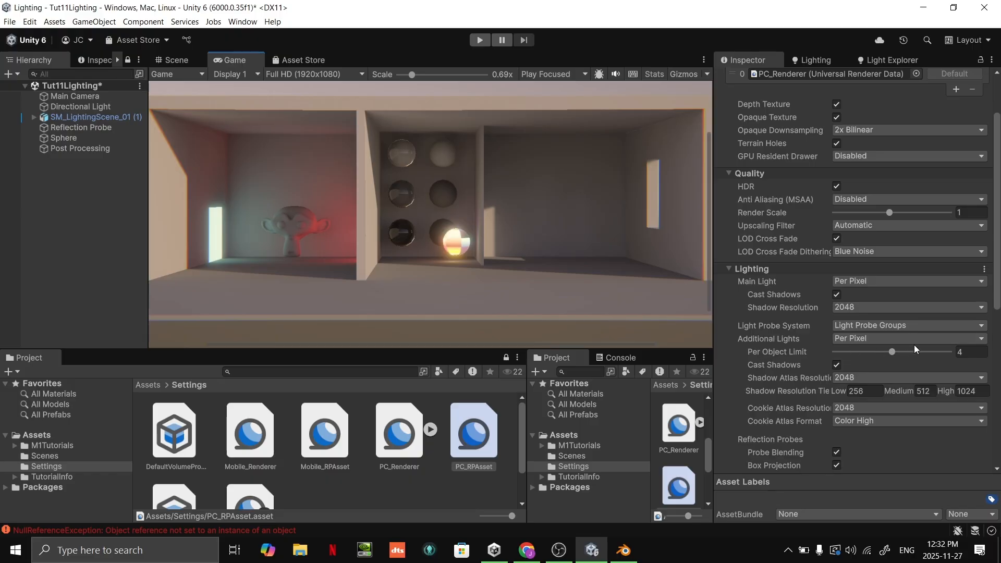
drag(894, 351, 995, 353)
drag(849, 353, 949, 353)
Toggle Cast Shadows for Additional Lights off and on to compare the Game view, leaving it enabled
click(837, 365)
click(838, 364)
click(838, 364)
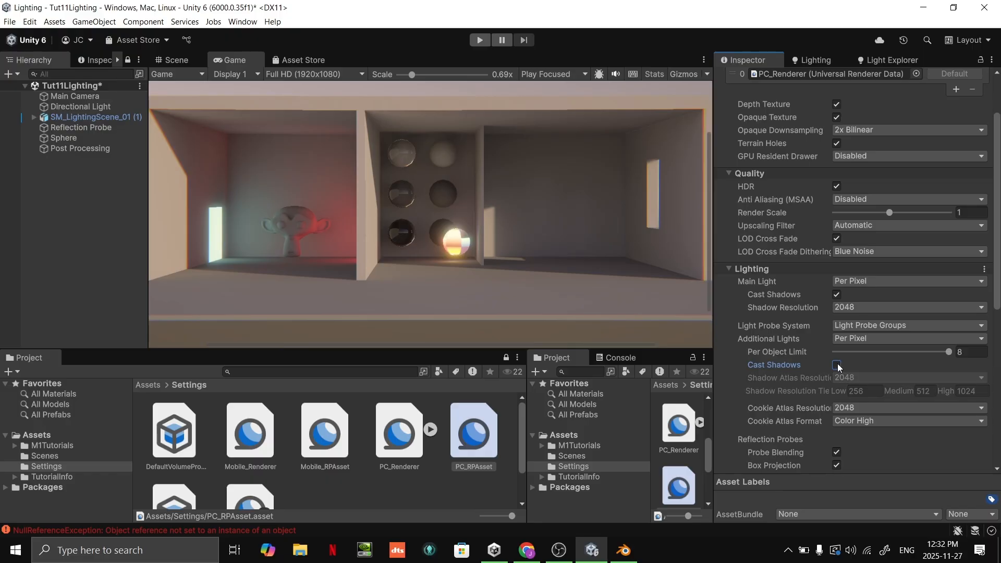
click(838, 364)
Review the Reflection Probes, Shadows and Post-processing settings of PC_RPAsset, and point out its Settings folder in the project
scroll(879, 432, down, 3)
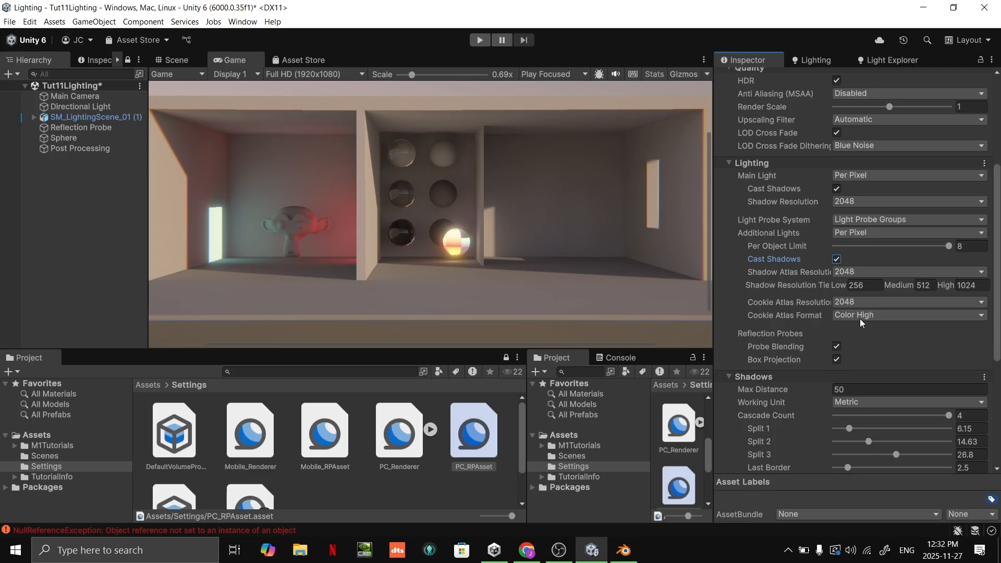
scroll(834, 328, down, 4)
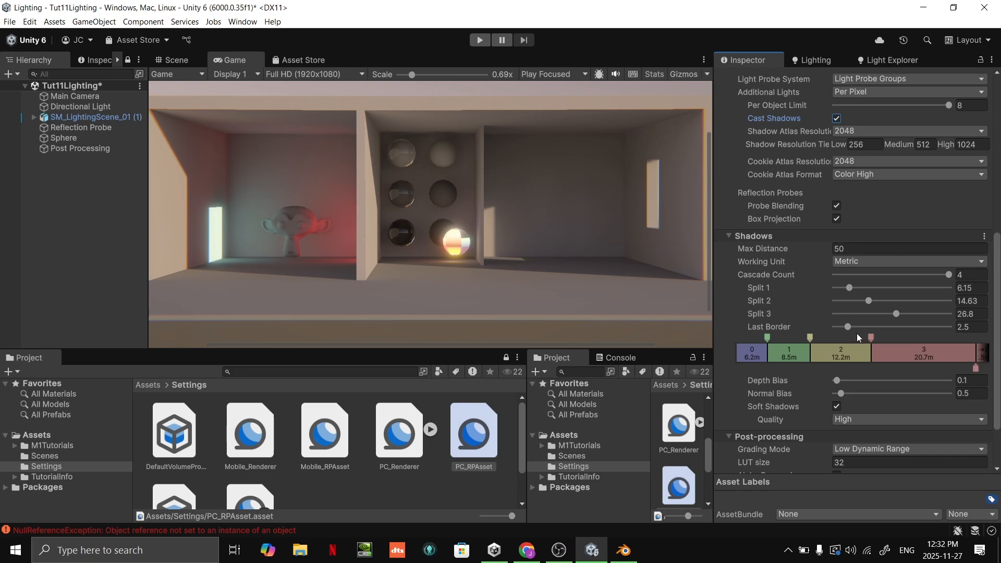
scroll(834, 314, down, 2)
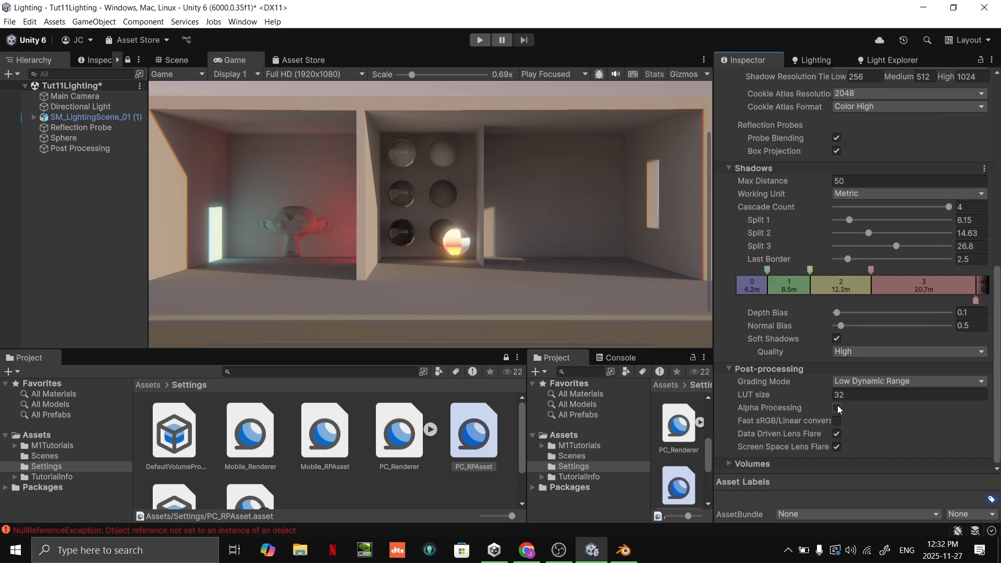
scroll(938, 277, up, 10)
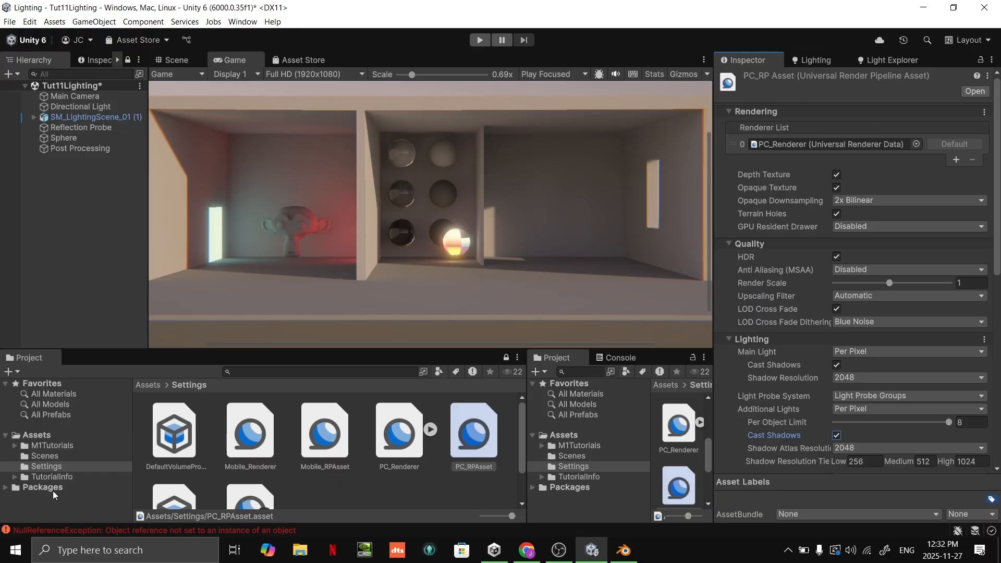
click(30, 436)
click(45, 468)
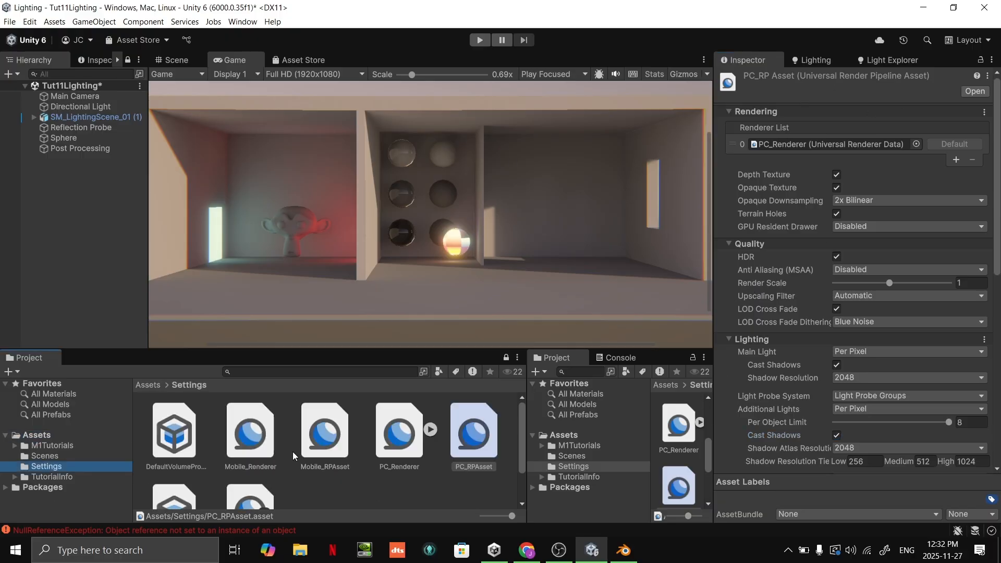
key(alt+Tab)
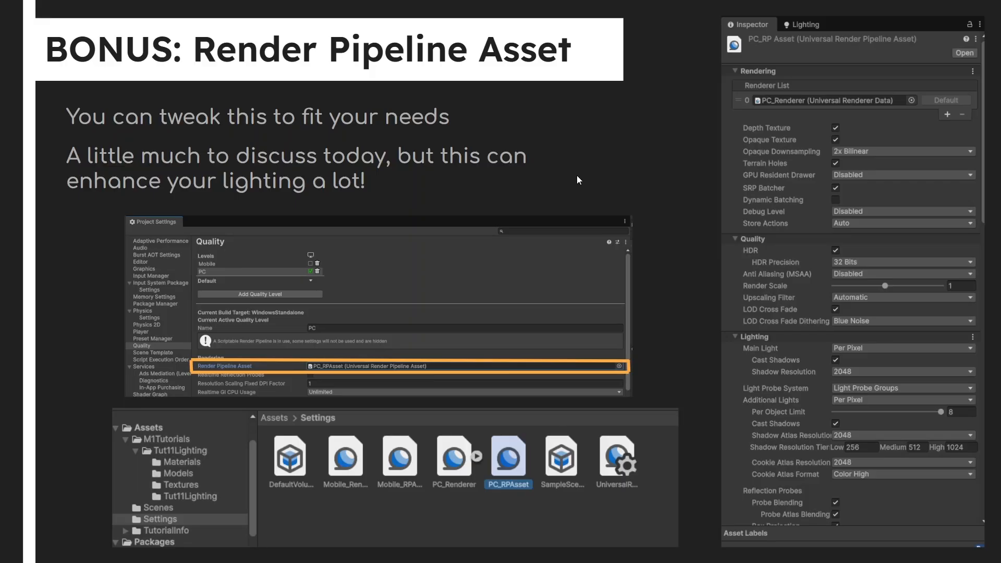
key(Right)
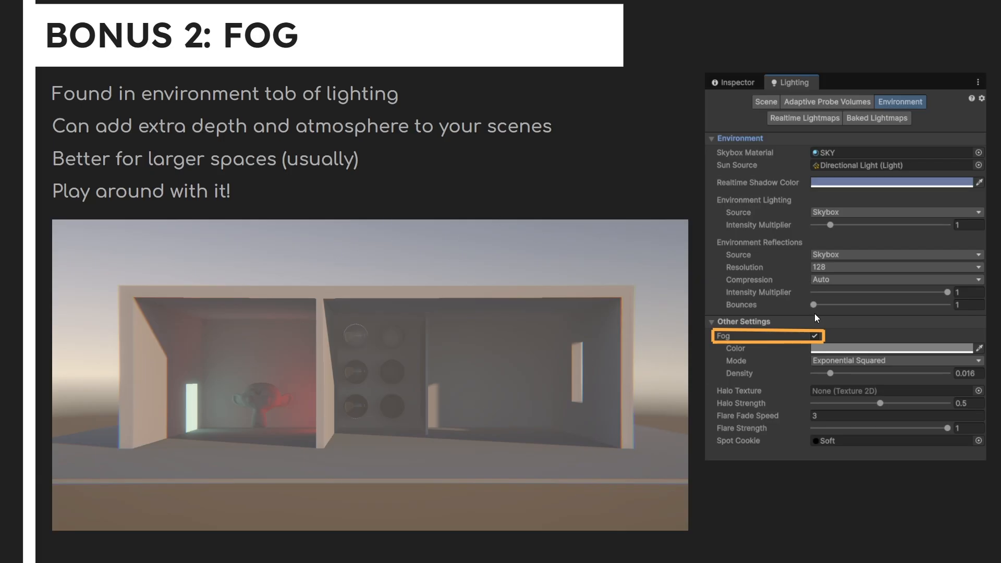
key(alt+Tab)
Open the Environment lighting settings, enlarge the Game view area, and enable Fog
click(810, 60)
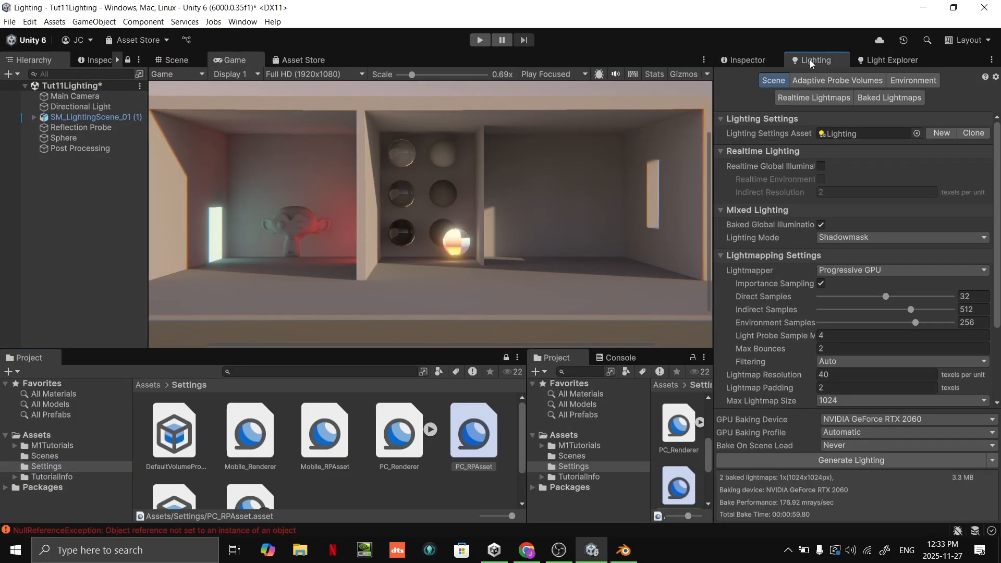
drag(424, 349, 470, 395)
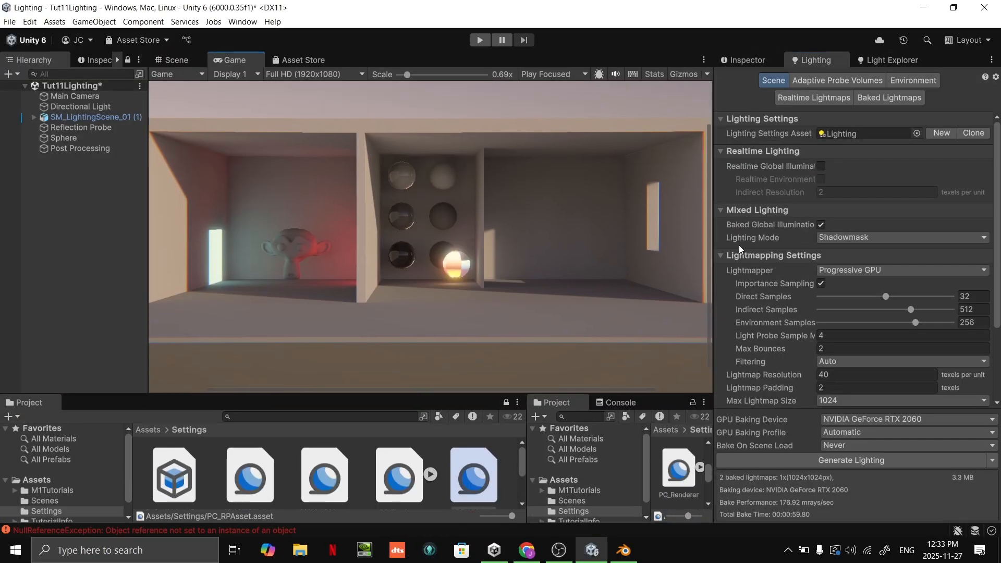
click(915, 79)
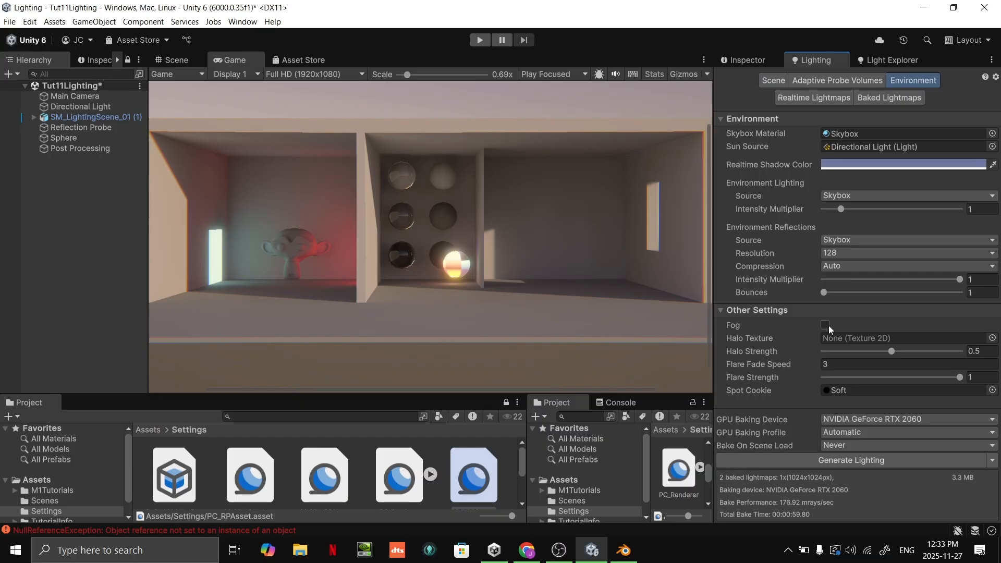
click(826, 324)
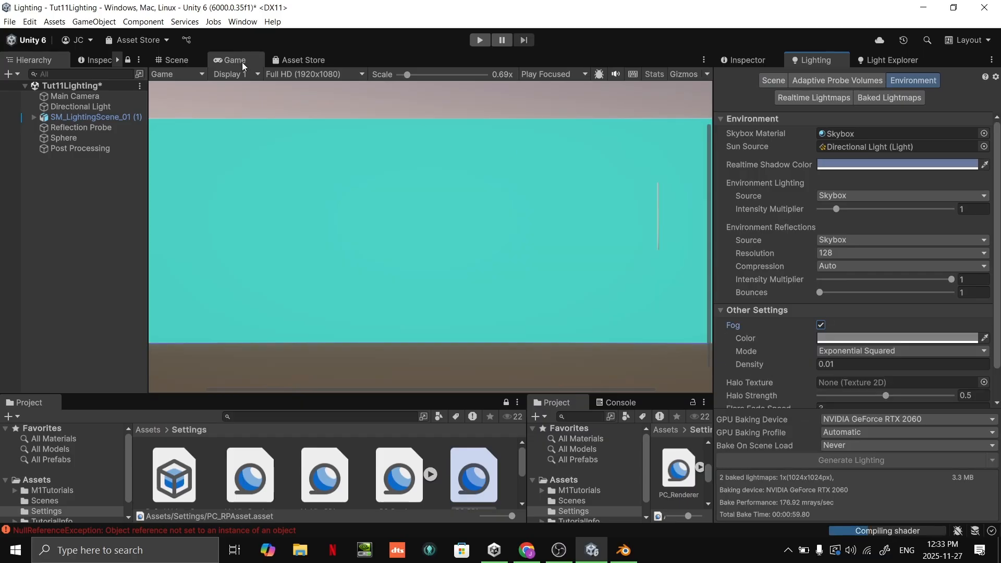
Show the whole building from outside in the Scene view and turn Fog off to compare
click(177, 60)
right_drag(492, 293, 612, 256)
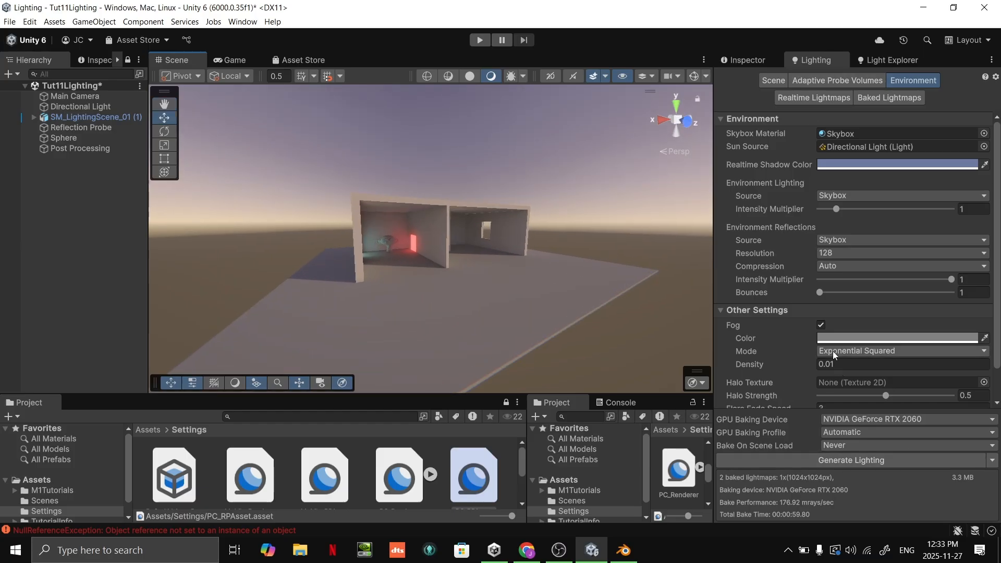
click(822, 325)
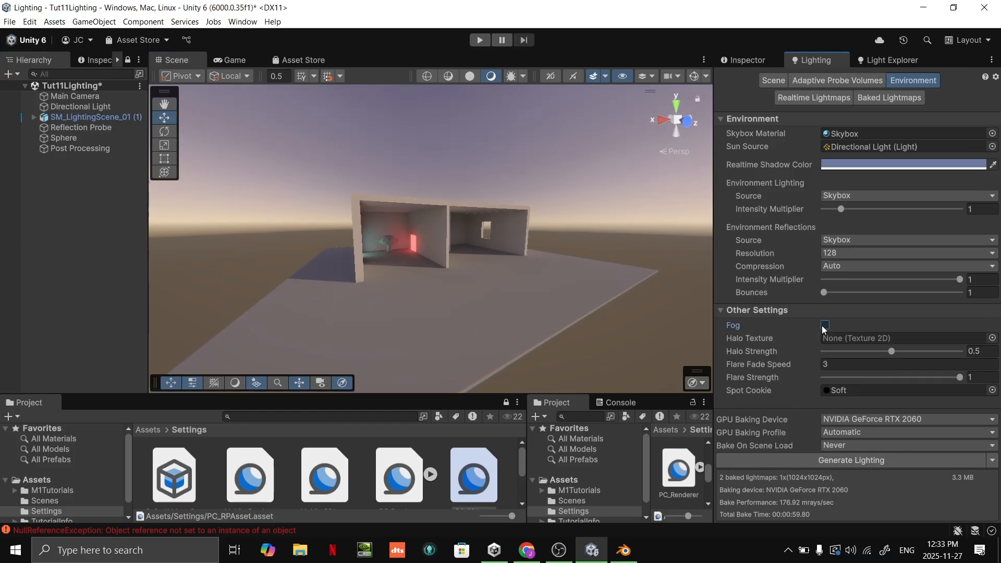
Enable Fog and set its color to light purple, BF8AC8, for the scene
click(824, 326)
click(824, 338)
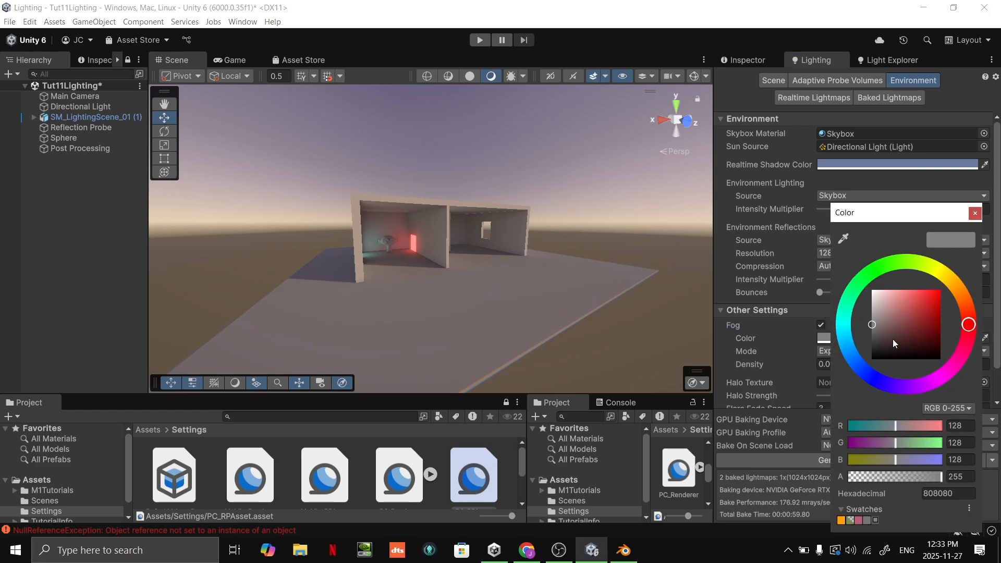
click(918, 385)
drag(919, 385, 931, 384)
drag(906, 333, 894, 305)
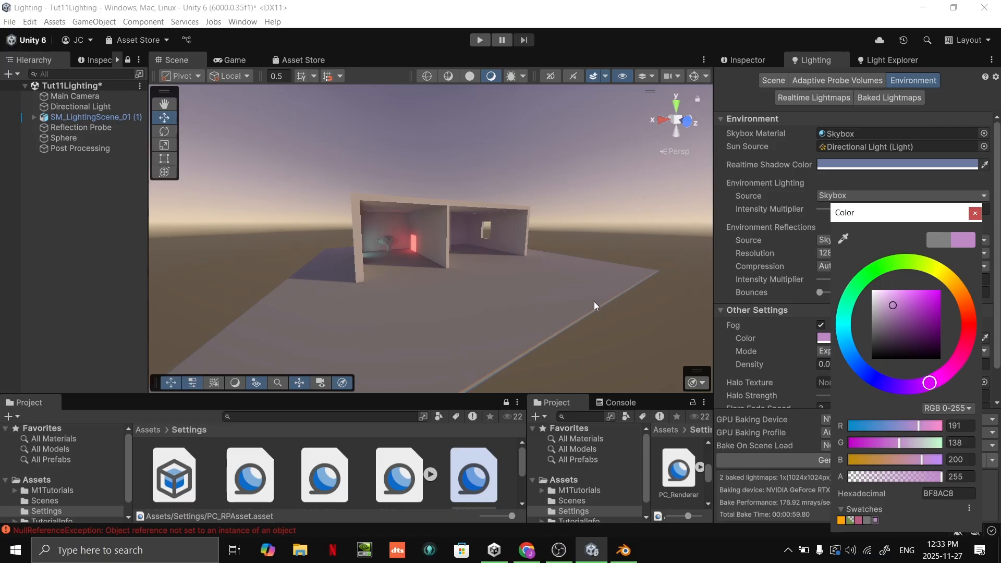
key(w)
mouse_move(594, 303)
right_down()
mouse_move(556, 283)
mouse_move(605, 298)
right_up()
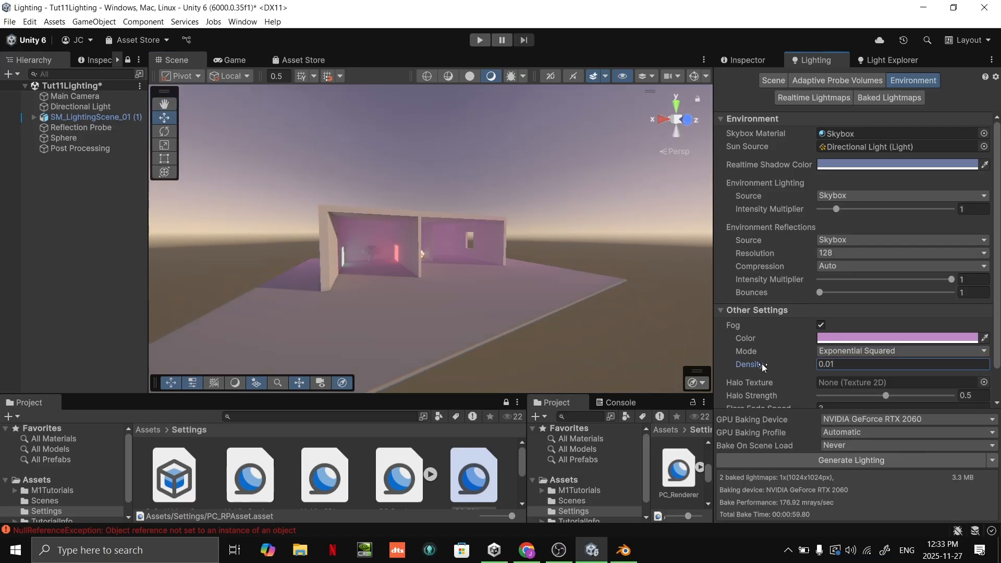
Raise the fog Density to 0.11 and look at the building from the front
mouse_move(762, 364)
mouse_down()
mouse_move(772, 364)
mouse_move(762, 364)
mouse_up()
key(w)
right_drag(540, 324, 391, 337)
key(s)
Change the fog color to a muted greyish purple and check it against the rooms
click(880, 334)
mouse_move(903, 321)
mouse_down()
mouse_move(879, 317)
mouse_move(890, 318)
mouse_up()
drag(894, 395, 903, 381)
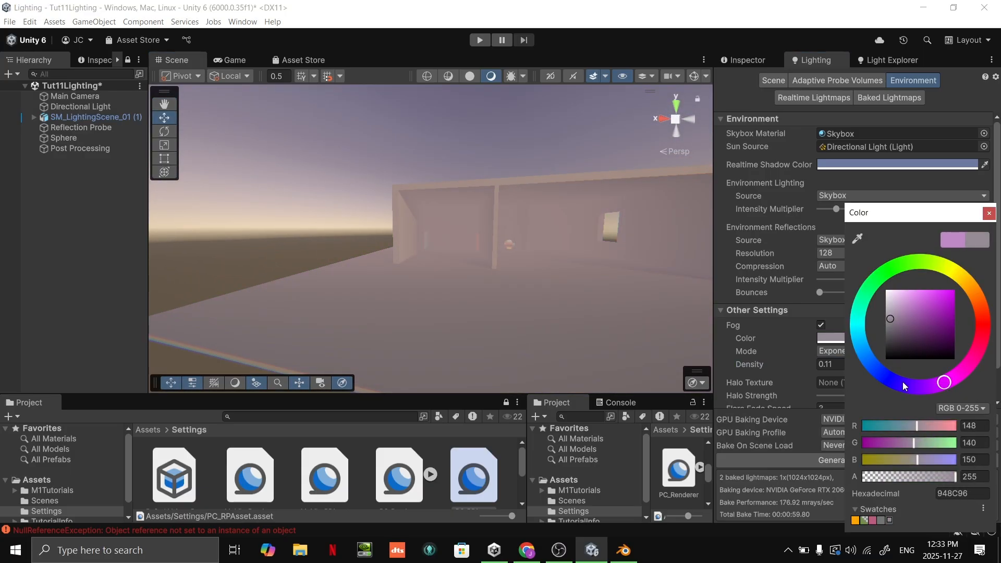
drag(900, 327, 897, 316)
right_drag(568, 298, 602, 298)
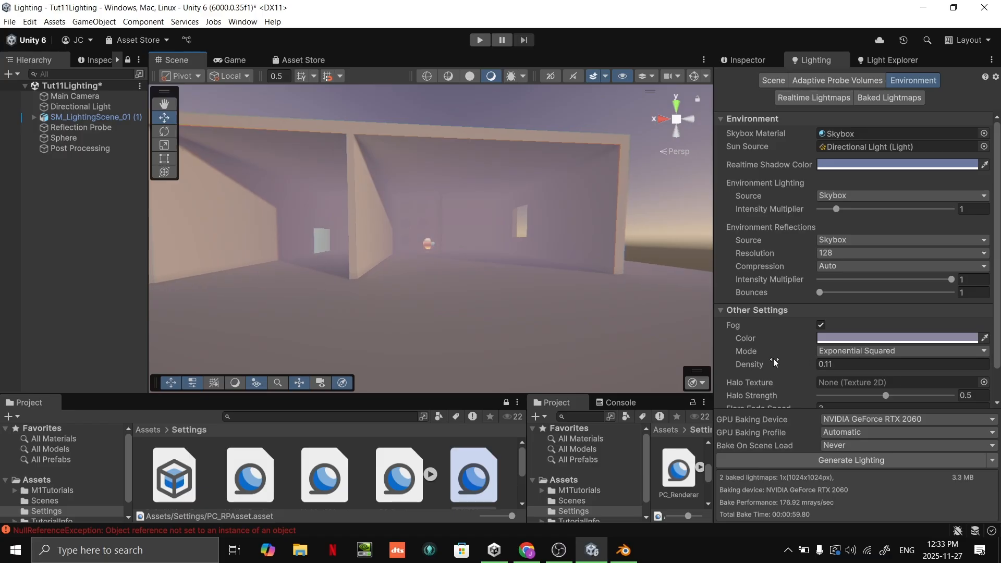
Try fog Density values of 0.08, 0.1 and 0, and settle on 0.02
drag(775, 362, 768, 361)
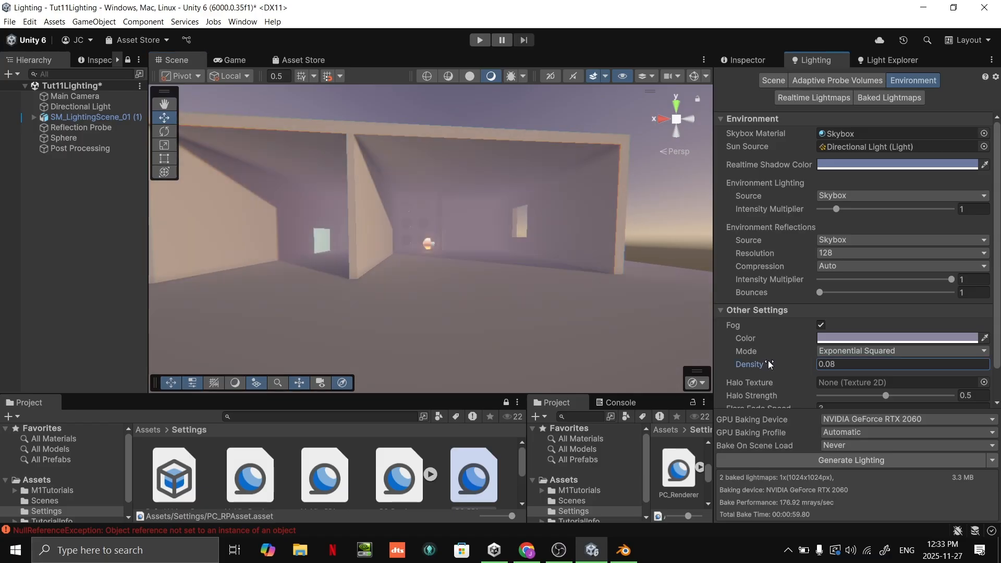
text(0.1)
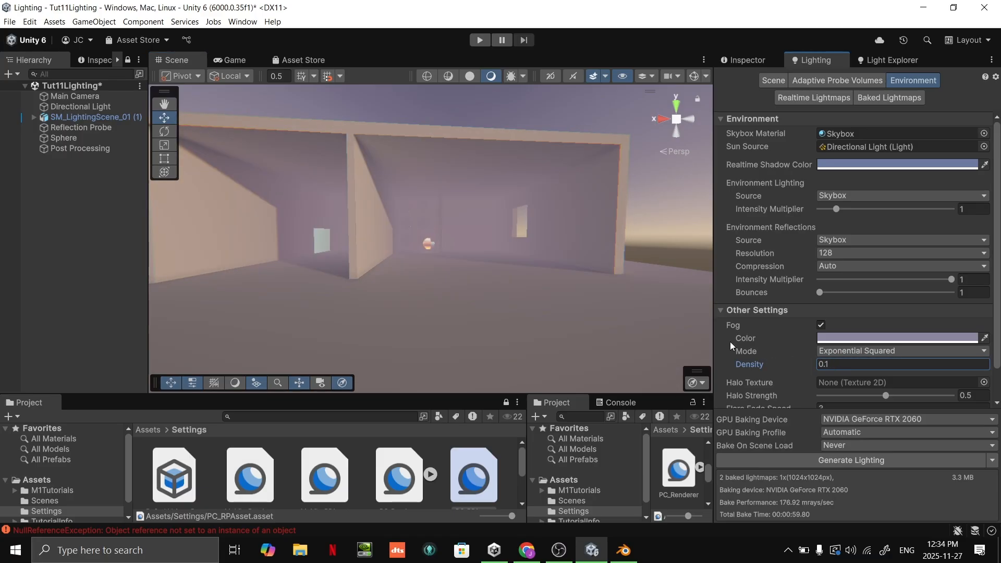
text(0)
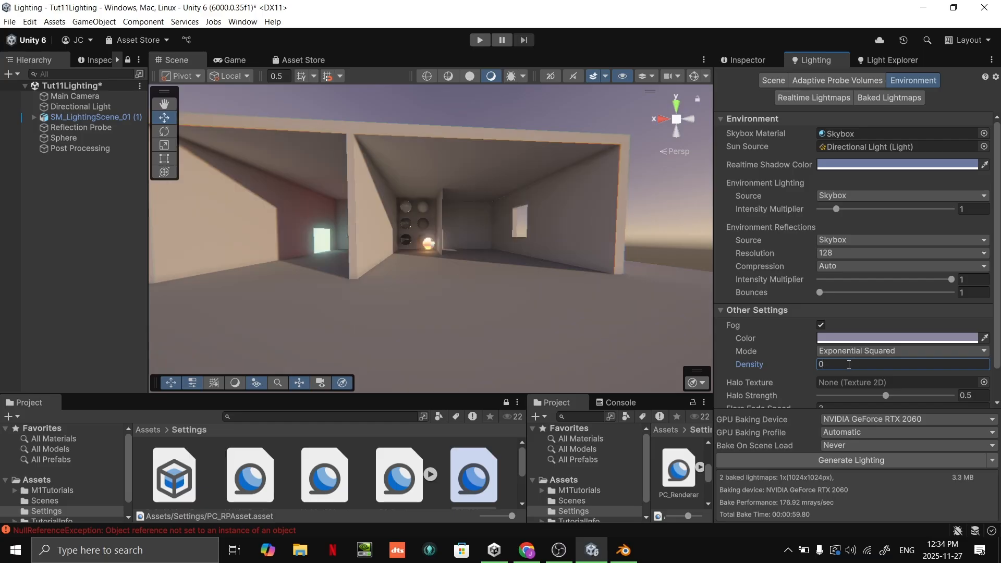
key(Return)
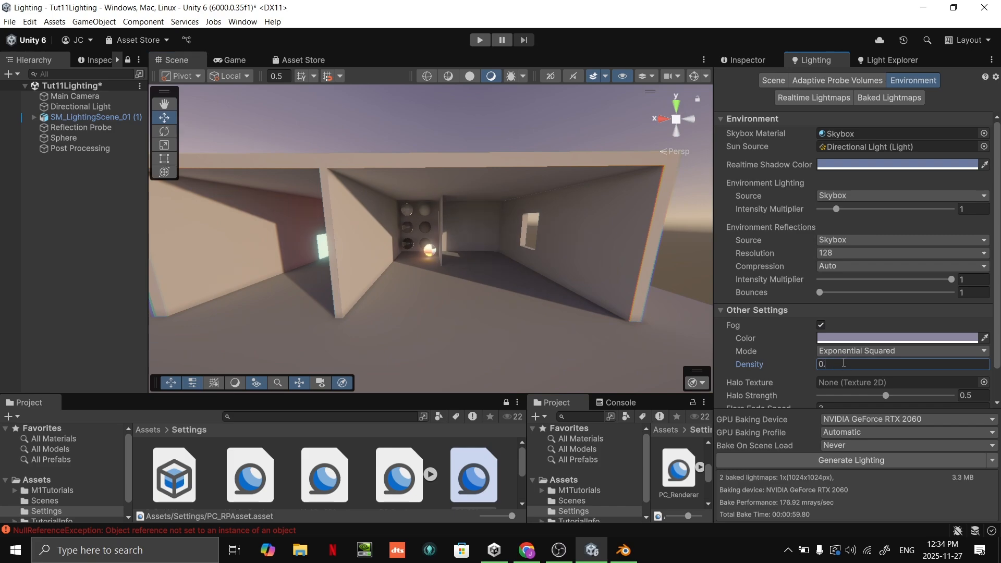
Inspect the fog over distance in a maximized Scene view, moving in and out of the rooms, and restore the layout
key(s)
right_drag(496, 324, 690, 246)
key(shift+space)
key(s)
key(w)
key(s)
key(w)
key(s)
key(w)
key(a)
key(d)
key(shift+space)
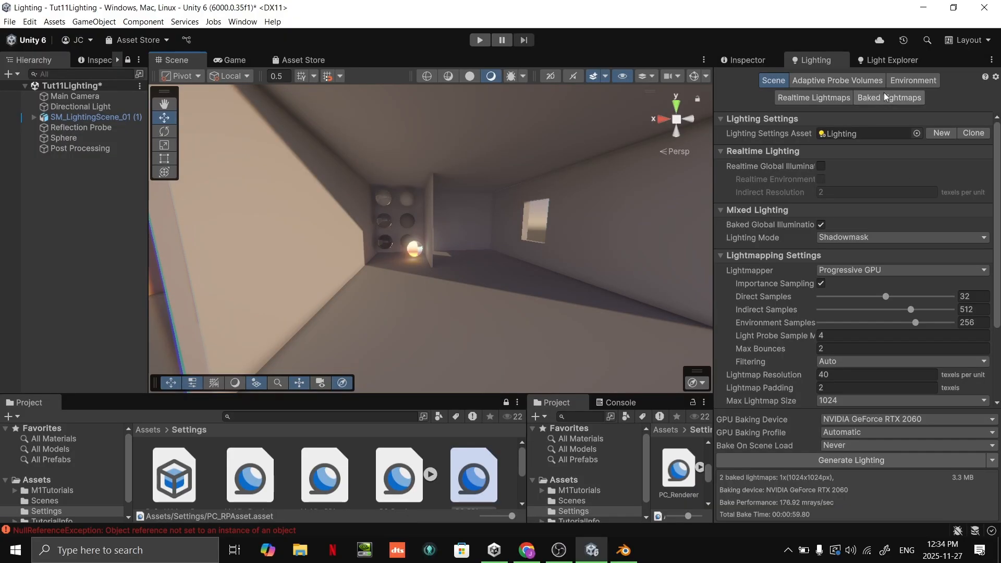
Reopen the Environment lighting settings and vary the Environment Lighting Intensity Multiplier, returning it to 1
click(903, 85)
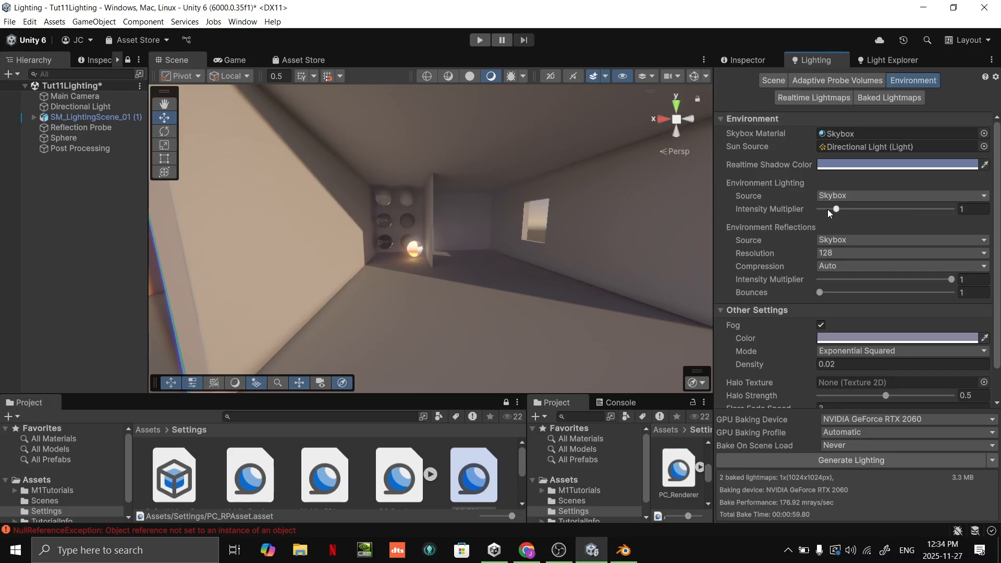
drag(828, 210, 923, 211)
right_drag(446, 269, 541, 241)
scroll(540, 242, down, 2)
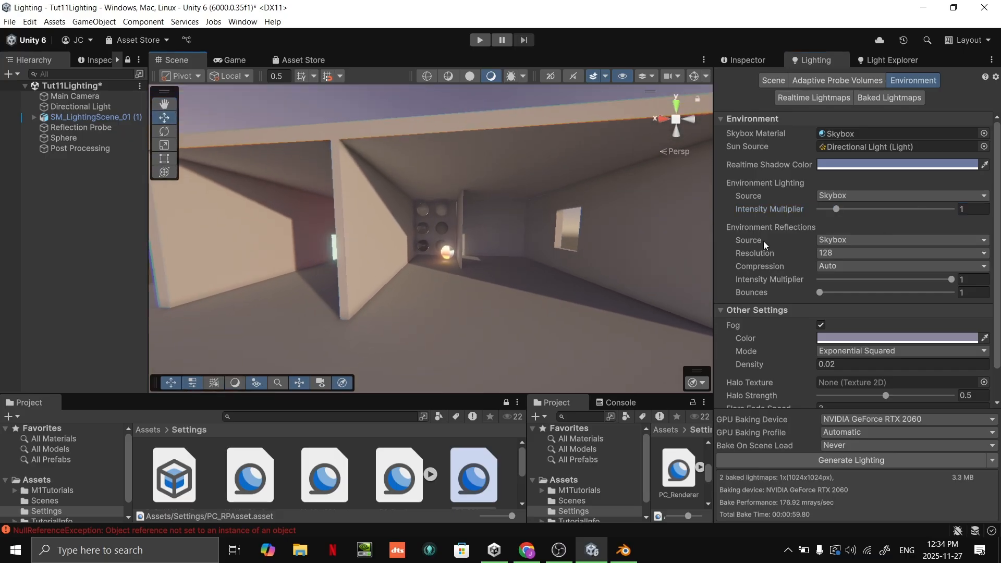
Lower the Environment Reflections Intensity Multiplier while viewing the spheres, and undo the change
scroll(470, 299, up, 3)
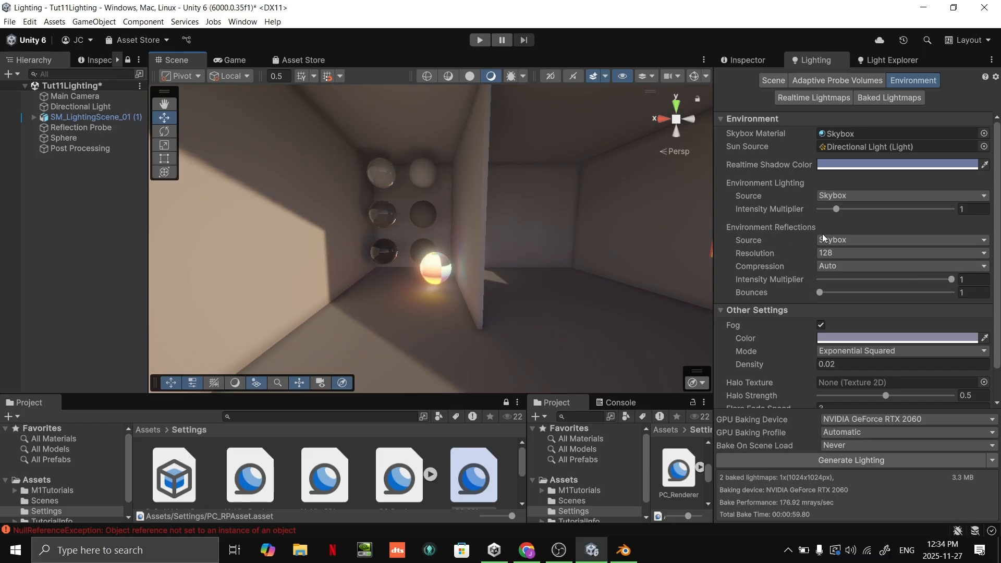
drag(949, 280, 803, 281)
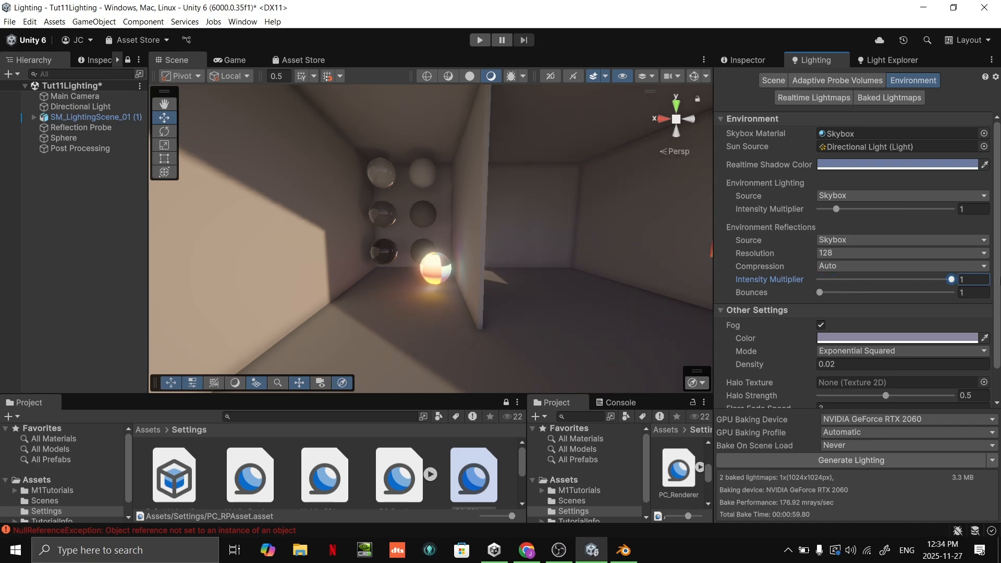
key(ctrl+z)
Review the remaining Environment settings, including the halo, flare and spot cookie options, and view the building and spheres
right_drag(600, 250, 637, 269)
key(x)
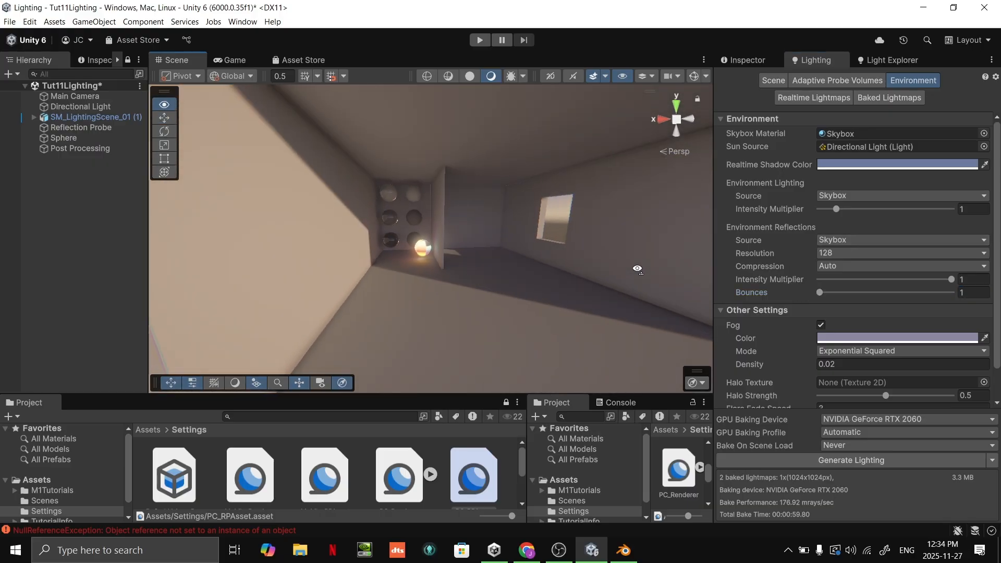
middle_drag(638, 268, 616, 265)
scroll(429, 268, down, 5)
scroll(899, 348, down, 2)
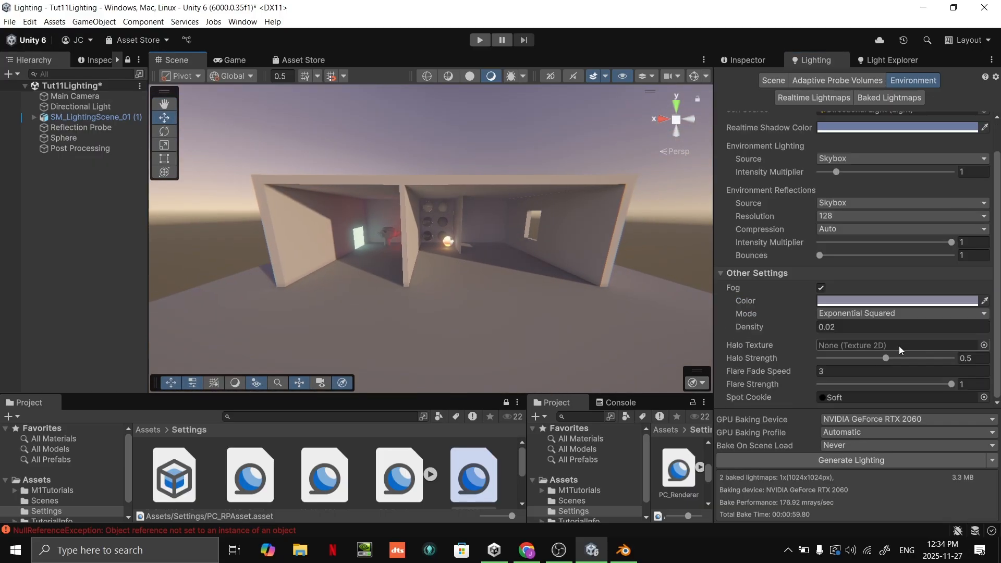
scroll(469, 222, up, 8)
right_drag(470, 221, 458, 220)
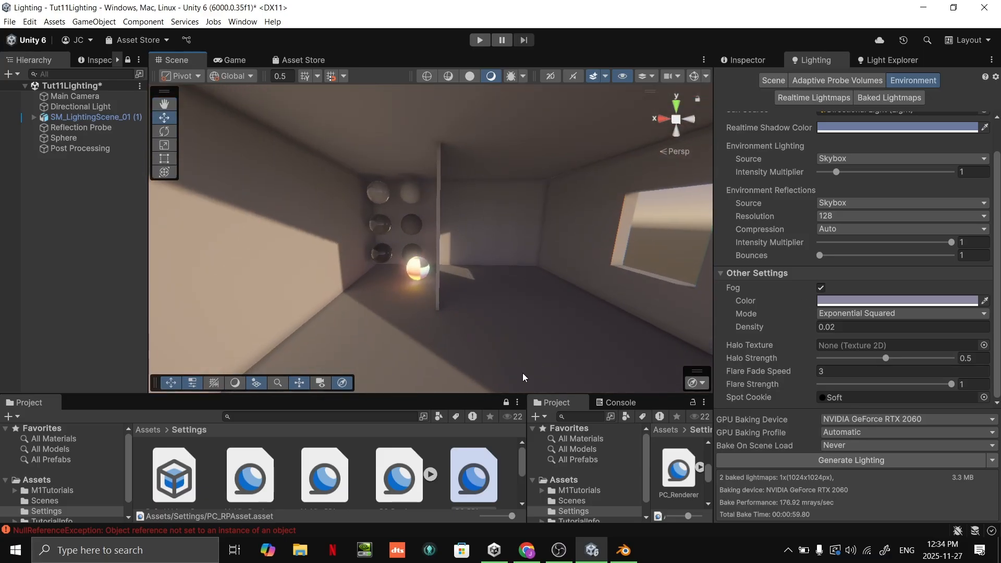
Select the Reflection Probe and review its Runtime Settings and Cubemap Capture Settings
right_drag(562, 300, 527, 298)
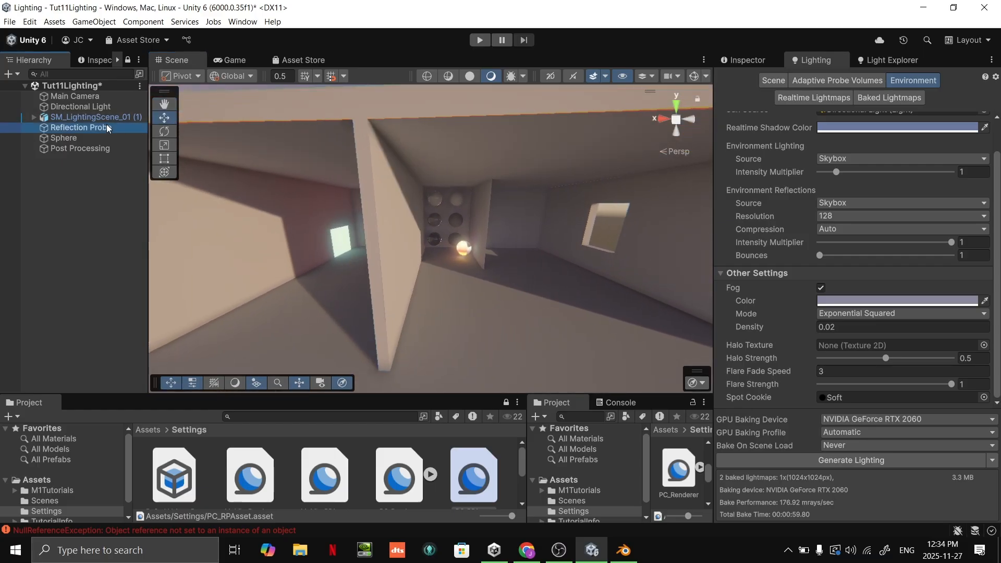
right_drag(387, 231, 541, 232)
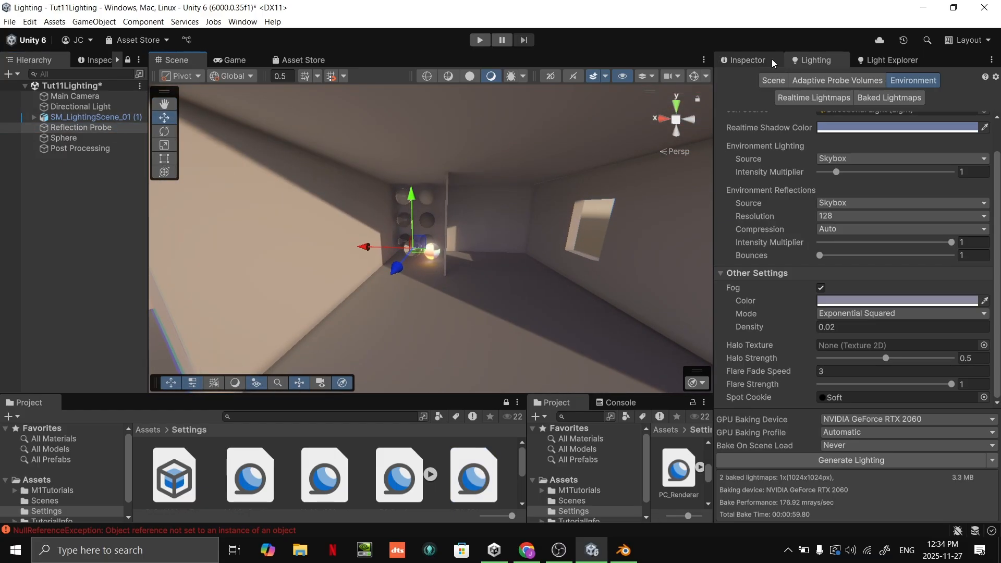
click(771, 60)
scroll(812, 354, down, 5)
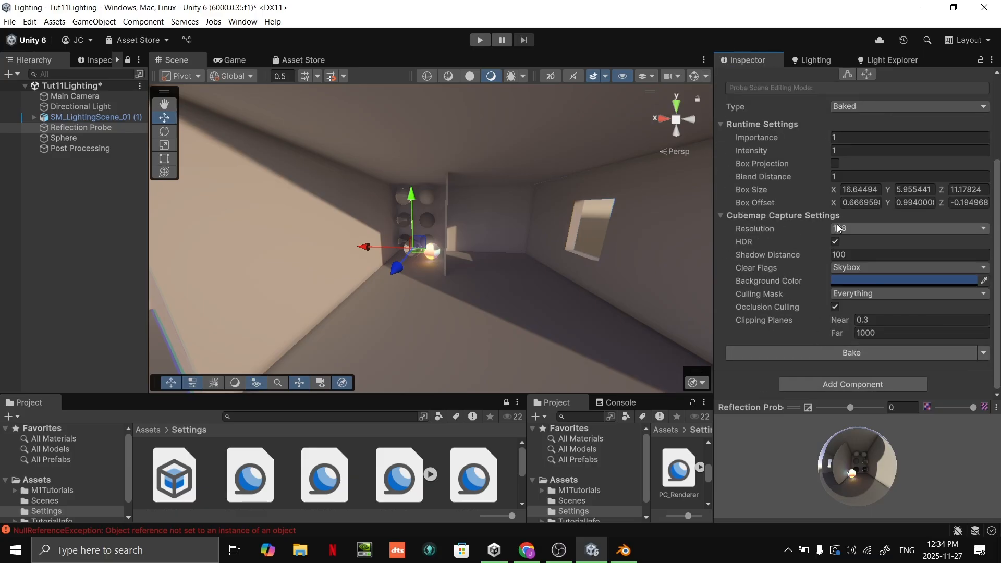
scroll(829, 229, up, 3)
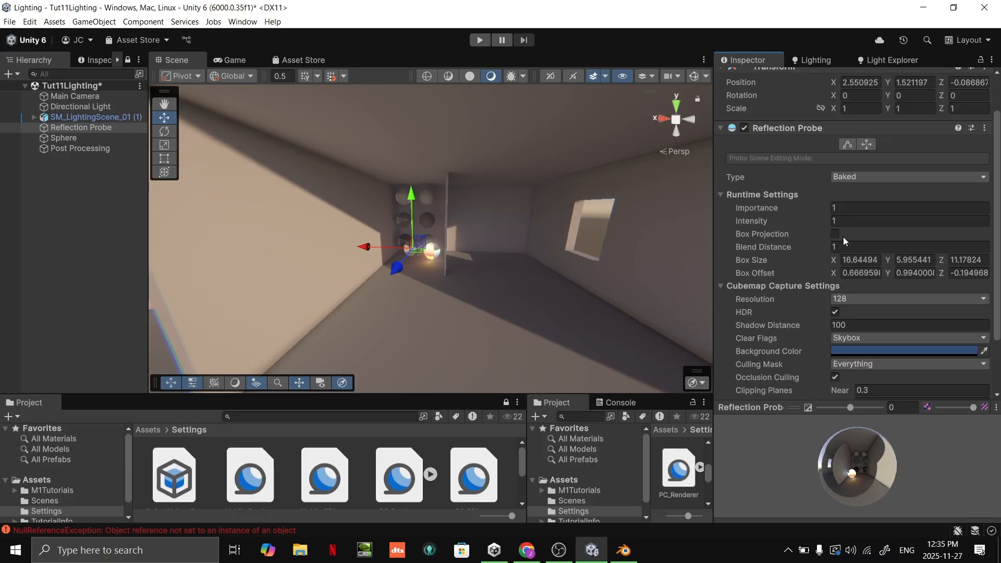
Select the building model, enlarge the project browser, and open the Materials folder of Tut11Lighting
right_drag(495, 308, 469, 300)
key(s)
click(329, 252)
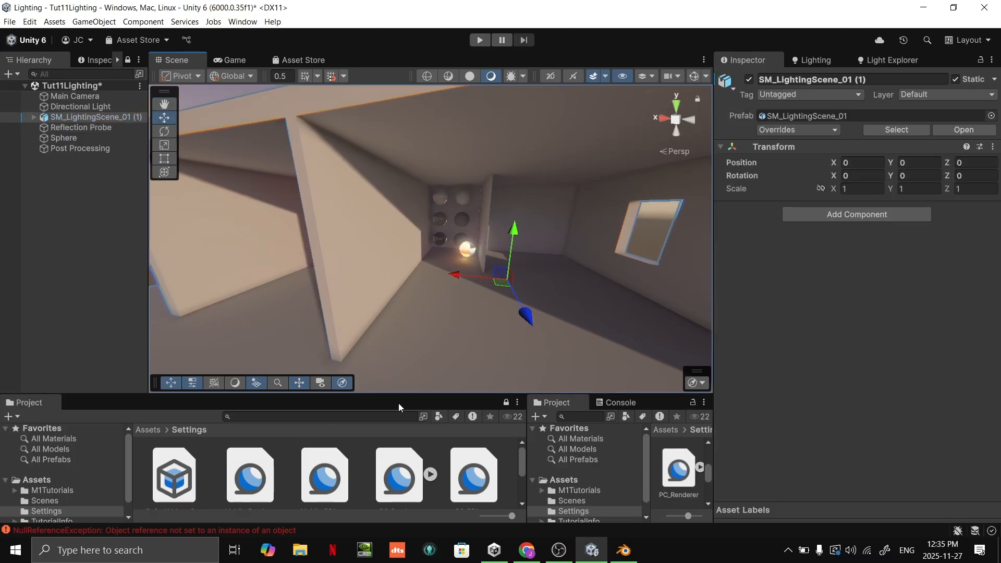
drag(448, 334, 433, 324)
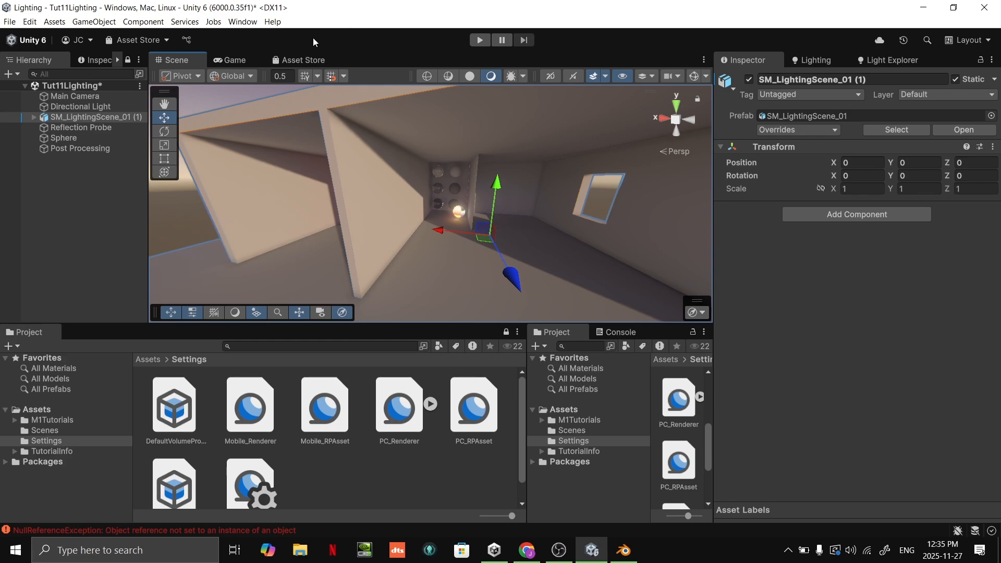
click(47, 430)
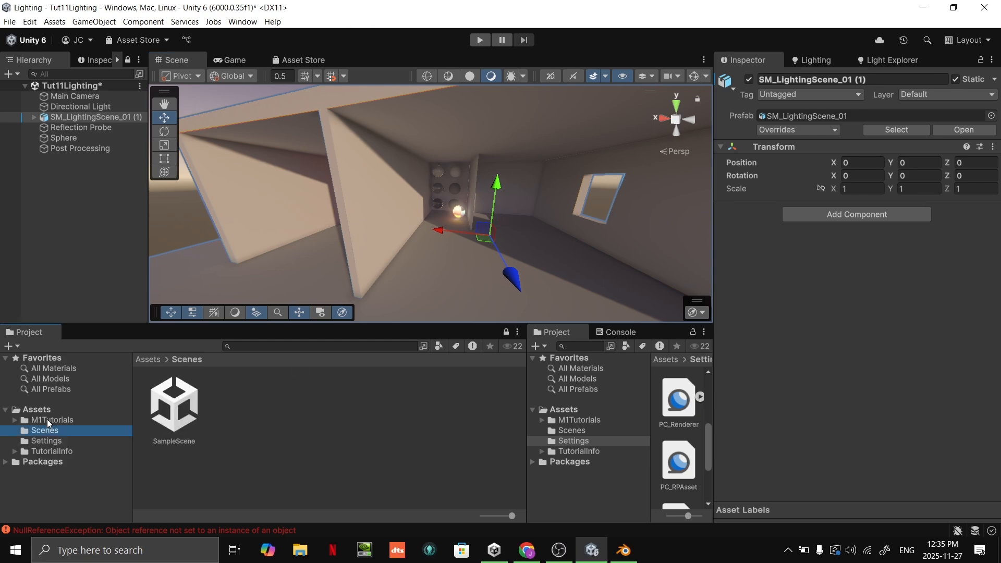
double_click(191, 417)
double_click(180, 411)
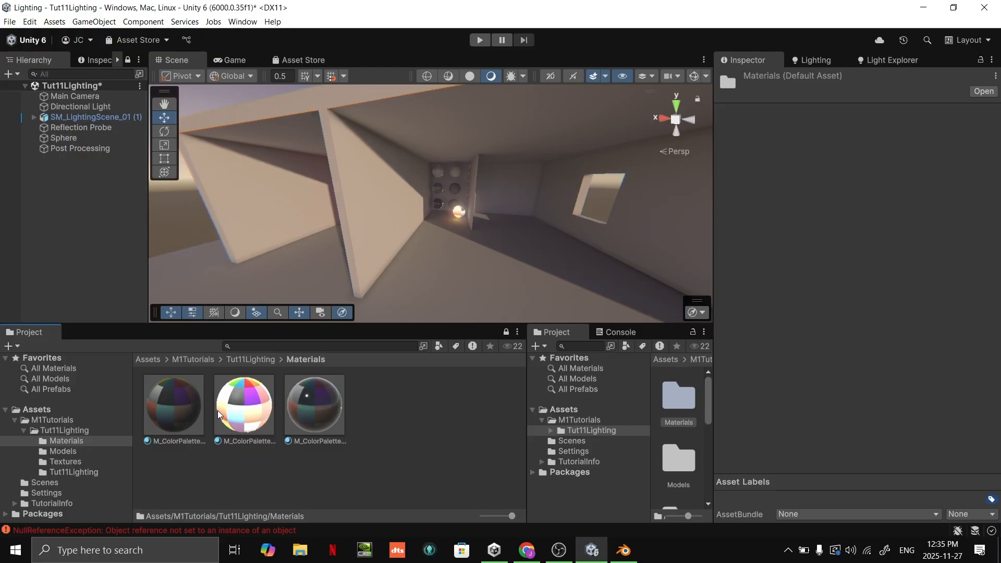
Set the Smoothness of M_ColorPalette_Material_01 to 1 and view the reflections in the rooms
click(177, 411)
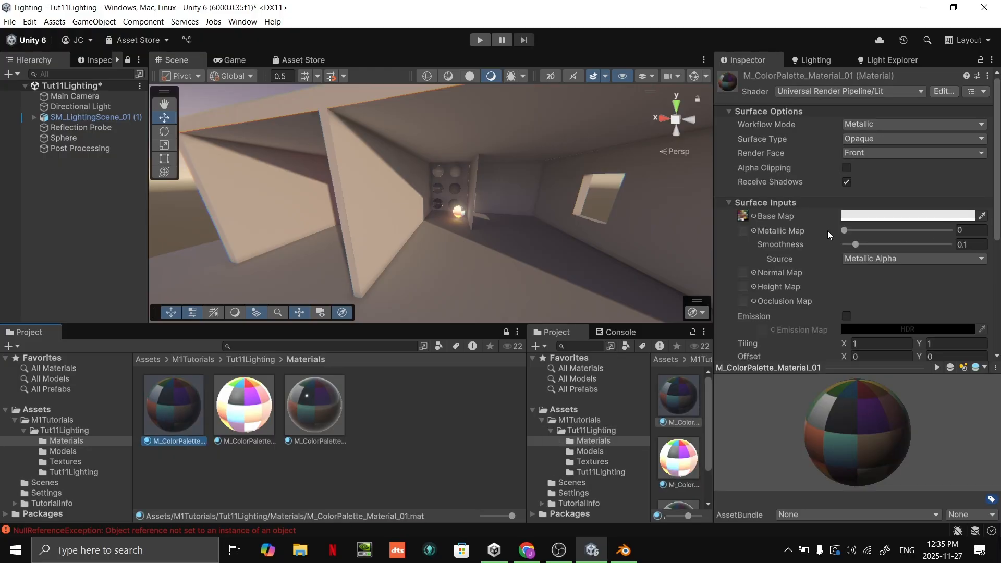
drag(853, 243, 949, 244)
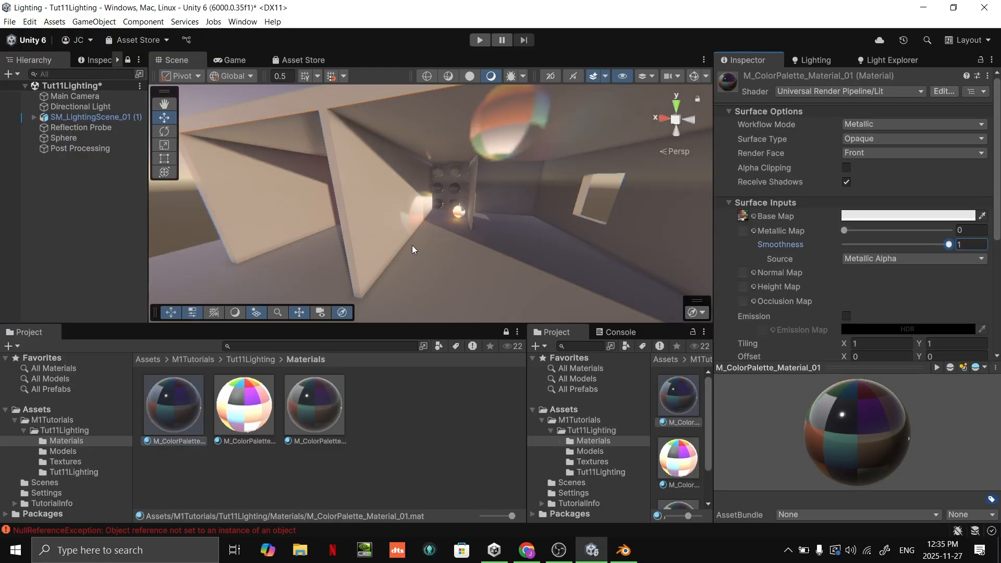
right_drag(412, 249, 372, 210)
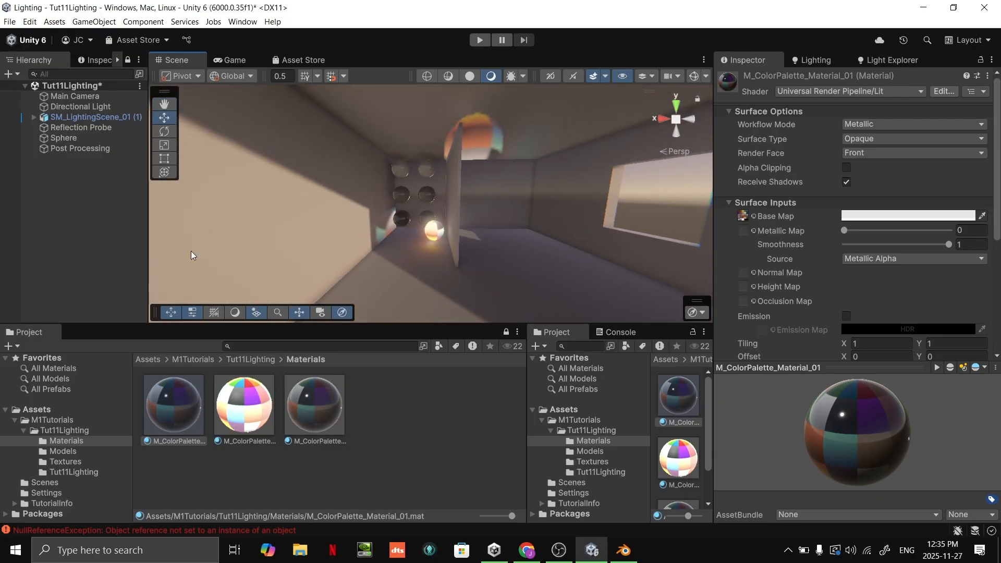
Enable Box Projection on the Reflection Probe and compare the reflections in both rooms
click(86, 150)
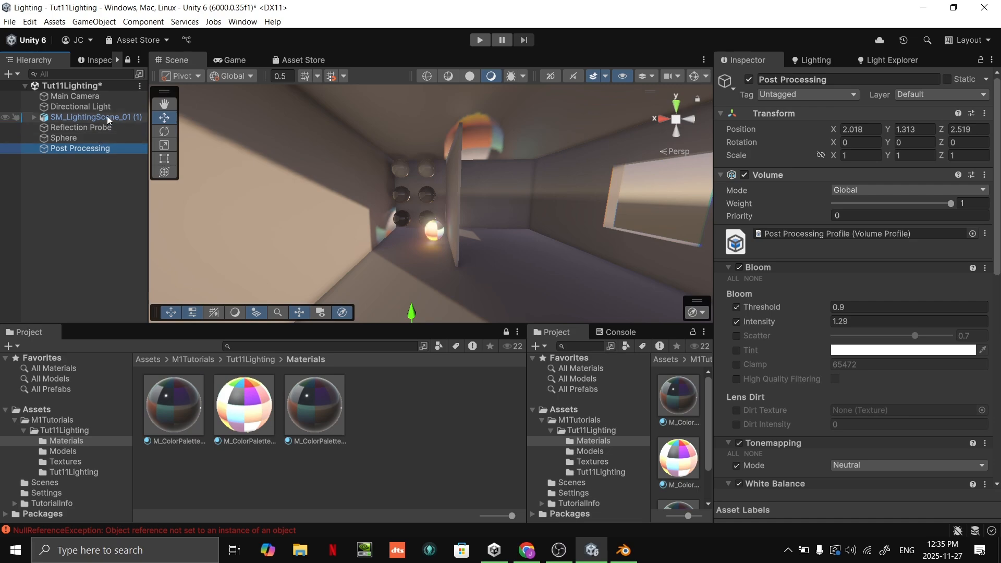
click(95, 130)
scroll(903, 354, down, 3)
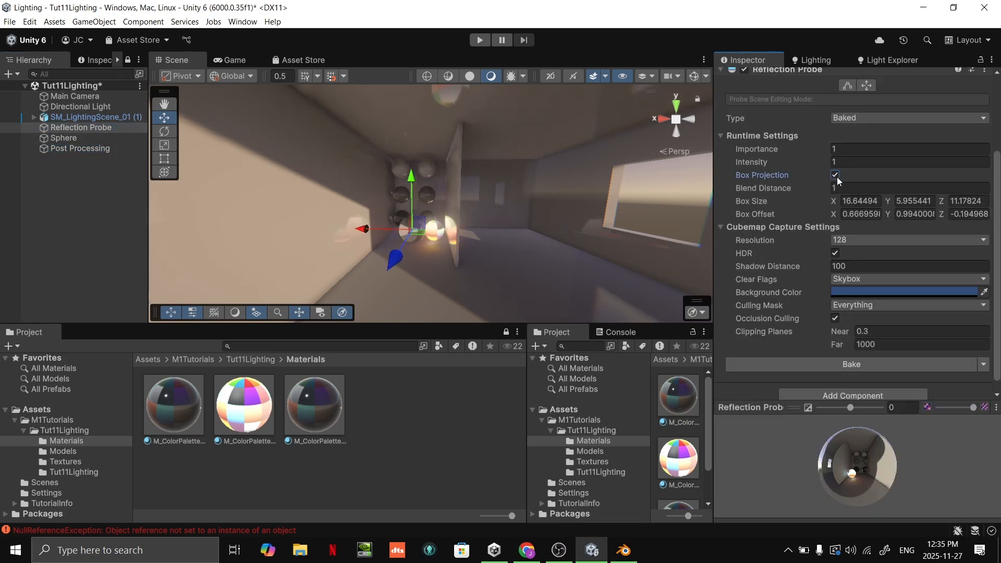
right_drag(427, 268, 557, 209)
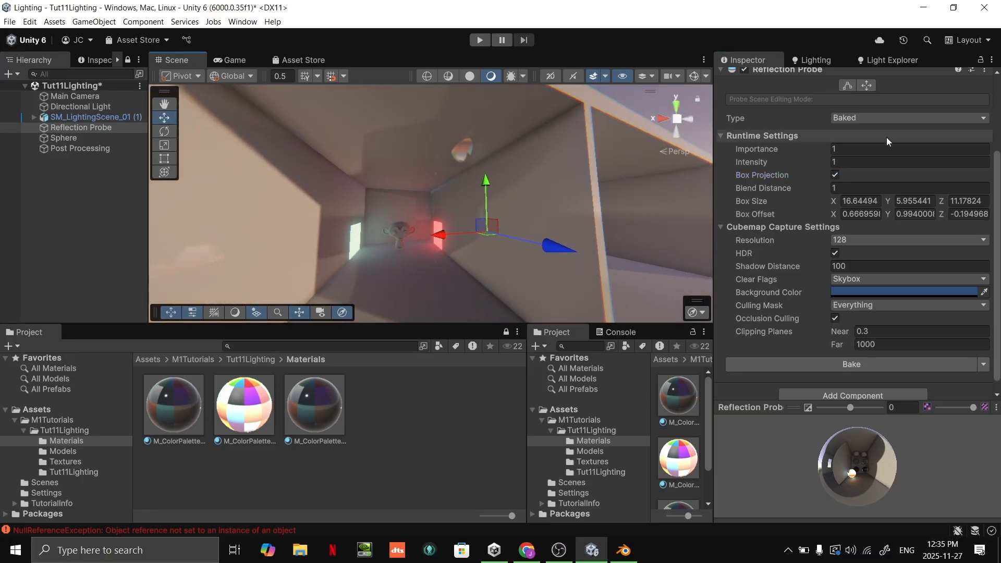
Activate Box Projection Bounds editing on the Reflection Probe and look around the colored-light room
right_drag(604, 173, 707, 173)
click(694, 77)
click(668, 125)
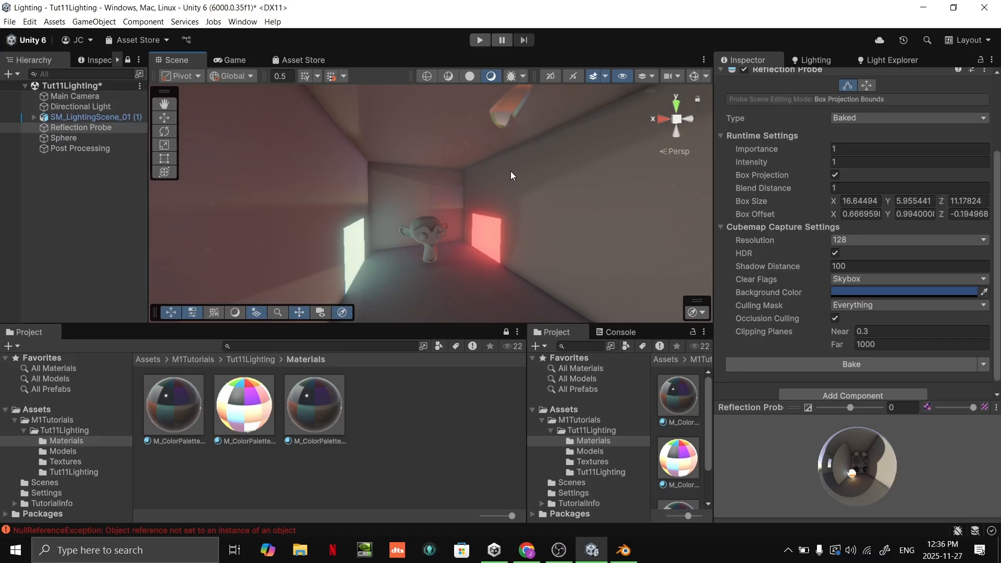
right_drag(530, 151, 436, 252)
Reselect the Reflection Probe and examine the box-projected reflections on the walls, floor and window area
click(428, 244)
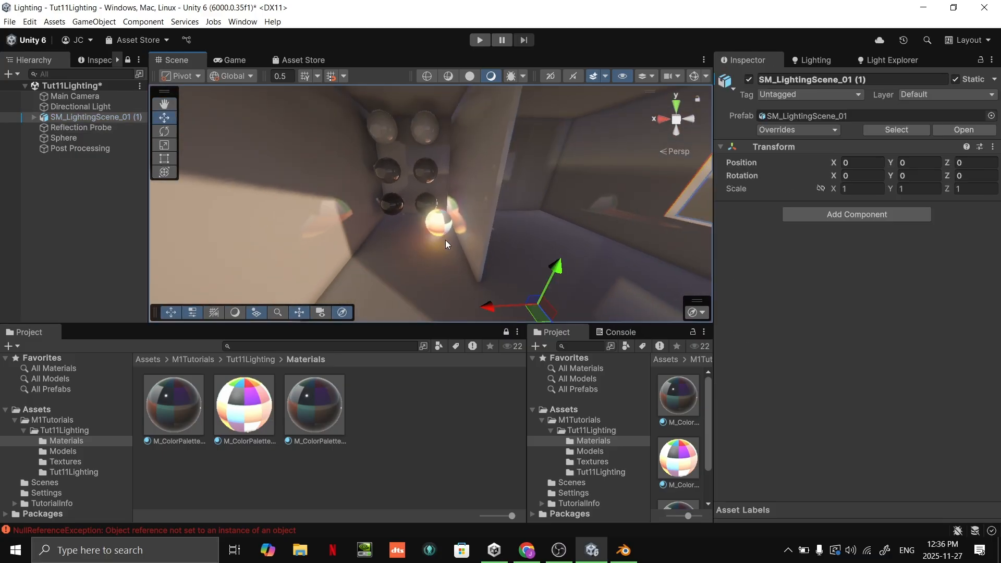
scroll(919, 348, down, 3)
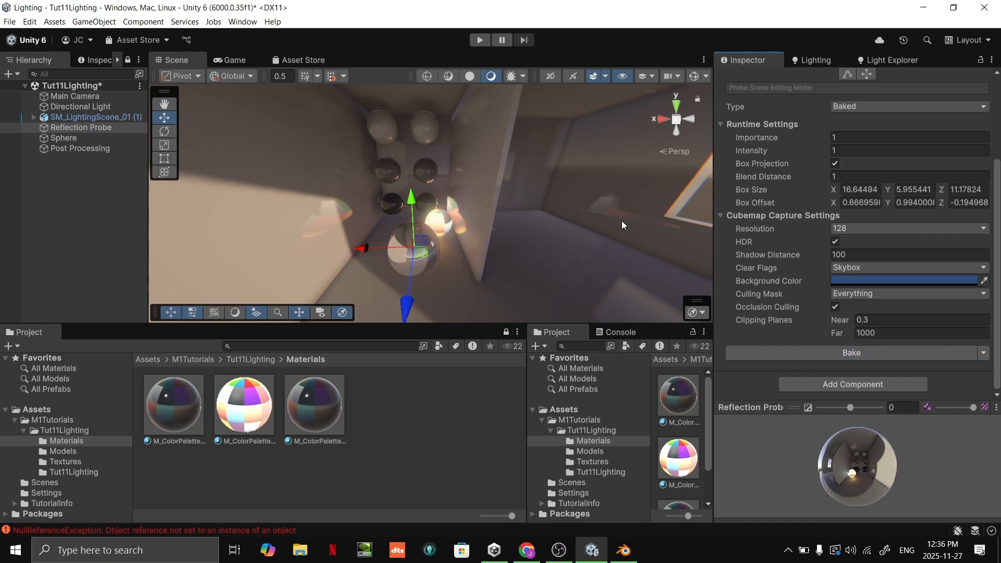
right_drag(622, 220, 441, 204)
right_drag(563, 180, 546, 228)
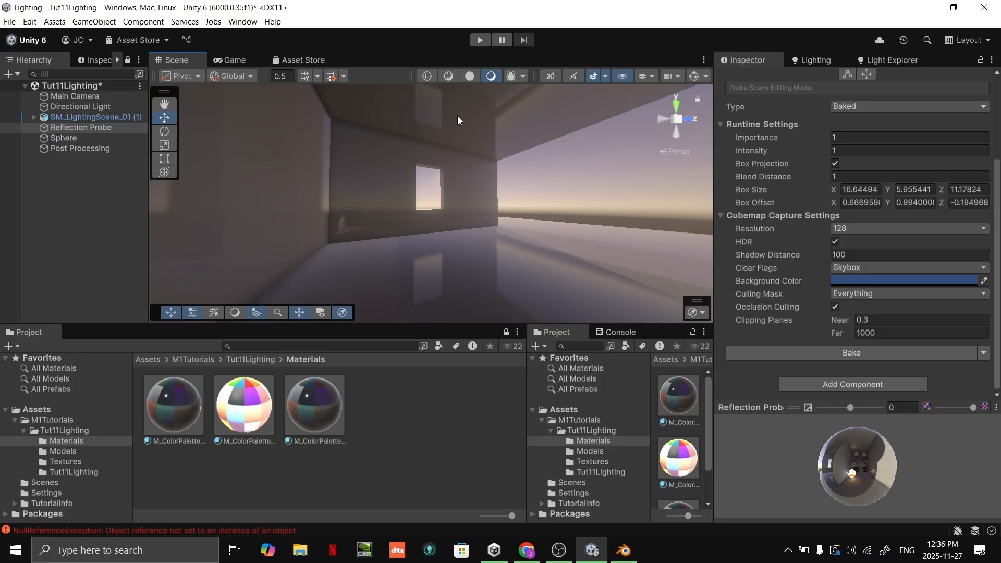
Try a Blend Distance of 0 on the Reflection Probe
key(shift+space)
right_drag(580, 164, 618, 313)
key(shift+space)
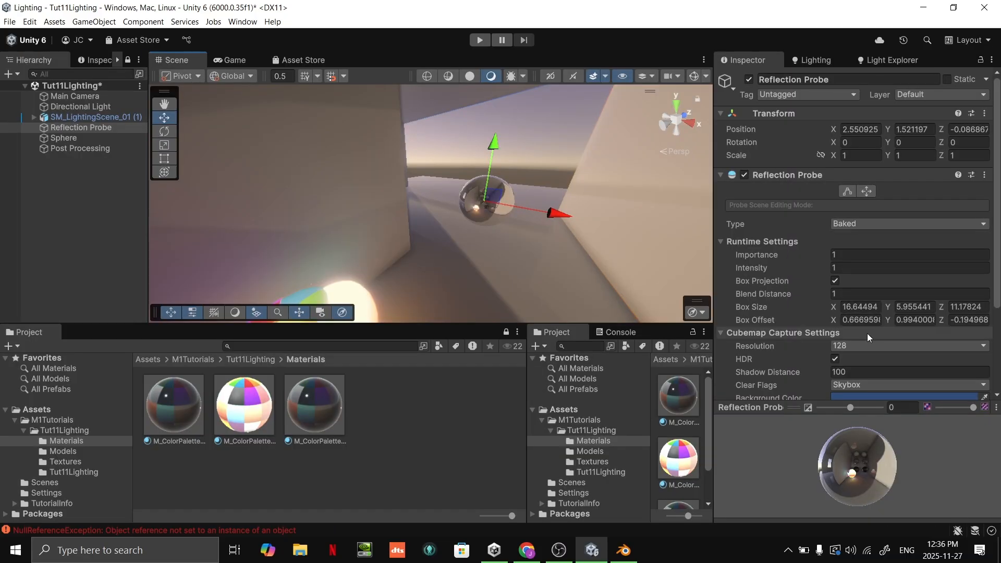
scroll(869, 347, down, 3)
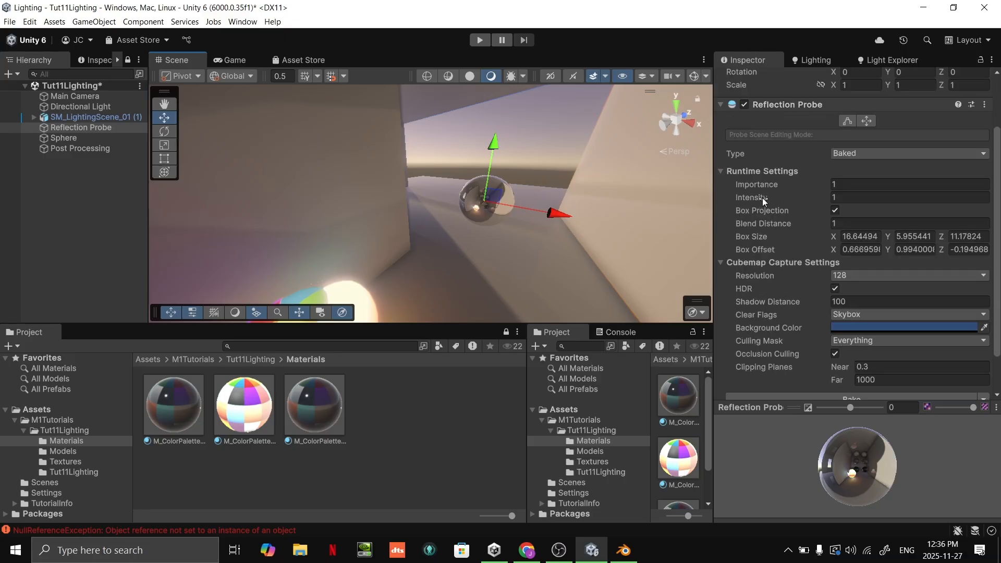
drag(771, 220, 743, 224)
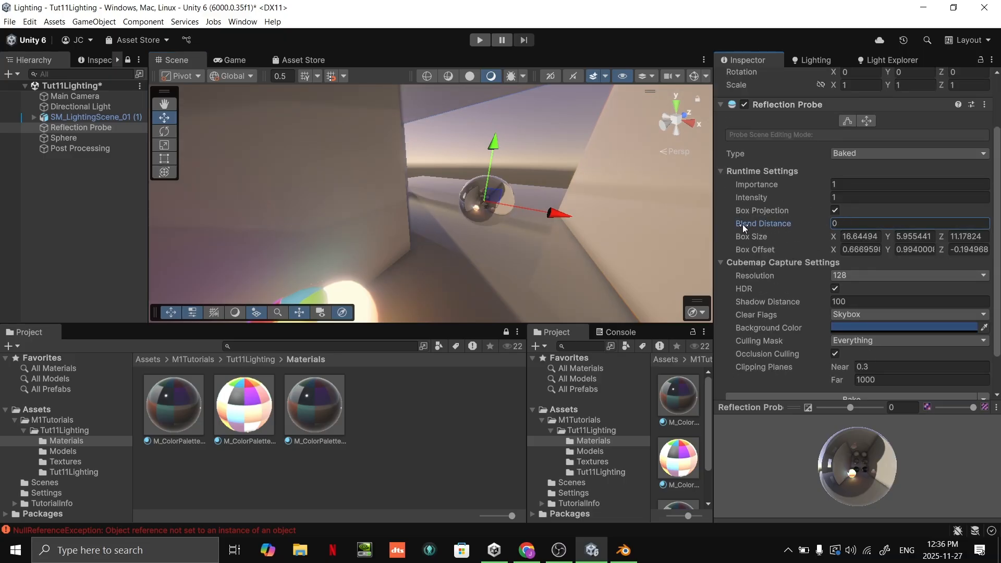
Activate Box Projection Bounds editing on the Reflection Probe and enlarge its box to about 20.5 × 5.96 × 21
right_drag(550, 188, 472, 201)
click(848, 123)
click(695, 77)
right_drag(397, 183, 434, 209)
drag(435, 209, 518, 218)
right_drag(519, 218, 428, 221)
drag(398, 233, 385, 236)
right_drag(385, 235, 636, 209)
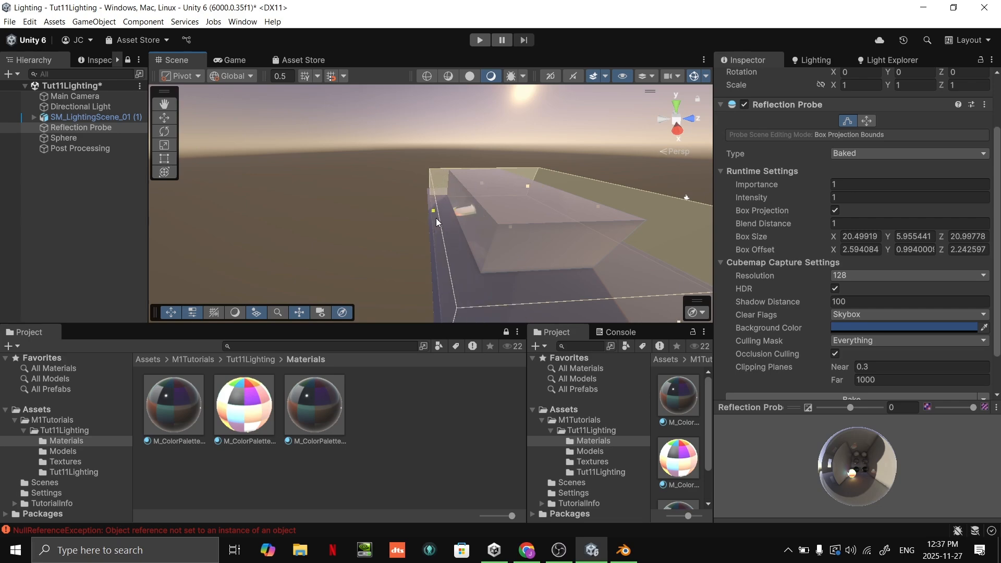
Extend the Reflection Probe's box to about 24.93 × 5.96 × 22.02 and finish editing its bounds
drag(436, 218, 432, 218)
right_drag(432, 219, 761, 222)
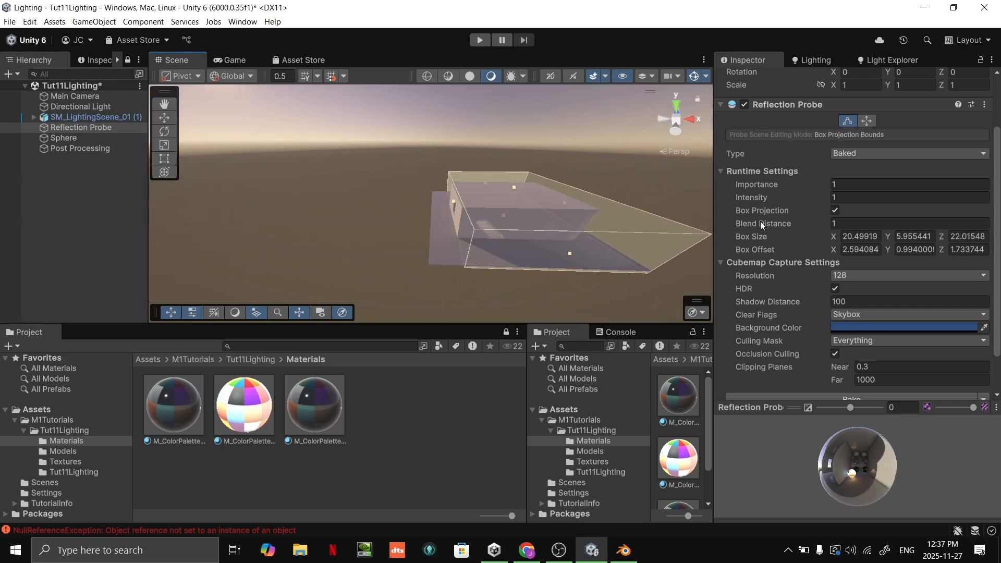
drag(447, 204, 434, 205)
right_drag(434, 205, 548, 159)
right_drag(519, 172, 568, 186)
click(851, 122)
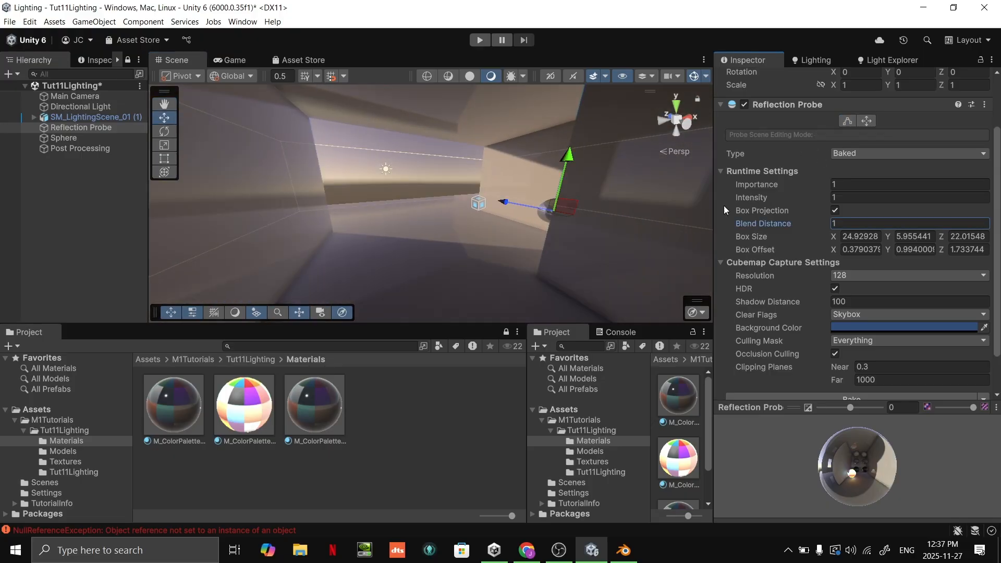
Bake the Reflection Probe, look at its reflections and undo the last three changes
click(841, 395)
right_drag(543, 227, 525, 259)
key(ctrl+z)
key(ctrl+z)
key(ctrl+z)
Try a Smoothness of 0.833 on M_ColorPalette_Material_01 and view both rooms from outside
click(570, 176)
key(shift+space)
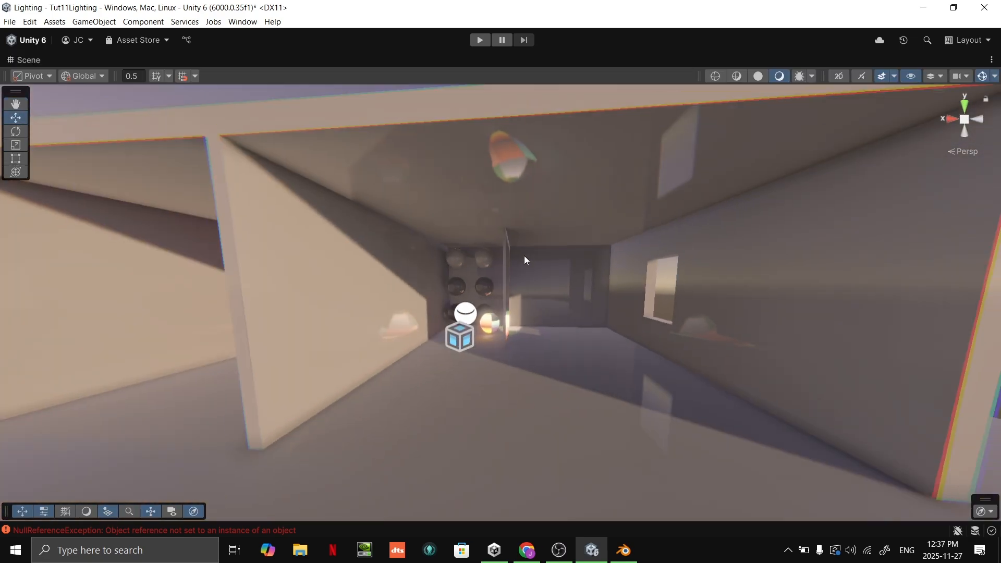
key(shift+space)
click(174, 404)
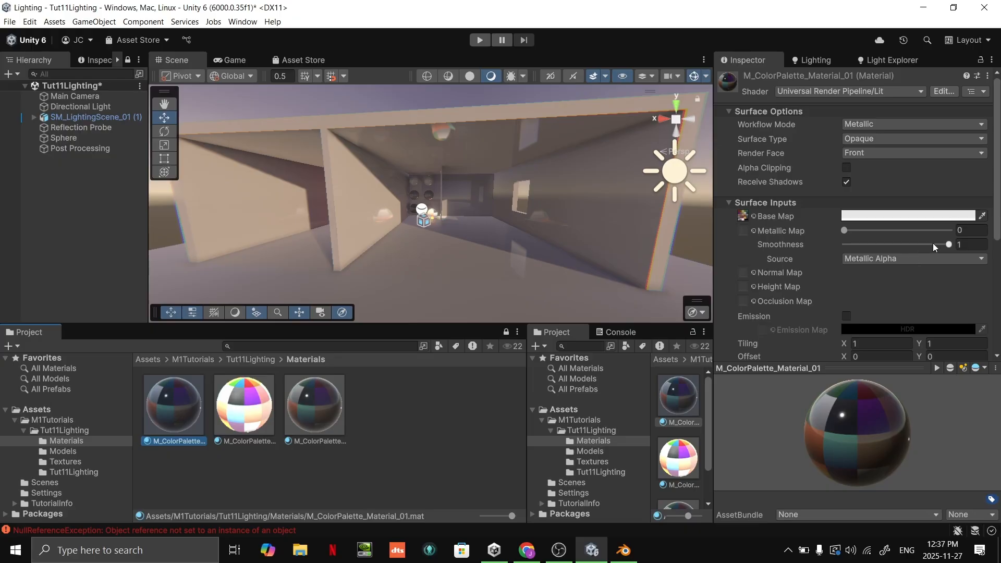
mouse_move(933, 243)
mouse_down()
mouse_move(887, 244)
mouse_move(951, 244)
mouse_move(932, 245)
mouse_up()
key(shift+space)
right_drag(583, 241, 640, 231)
key(s)
key(shift+space)
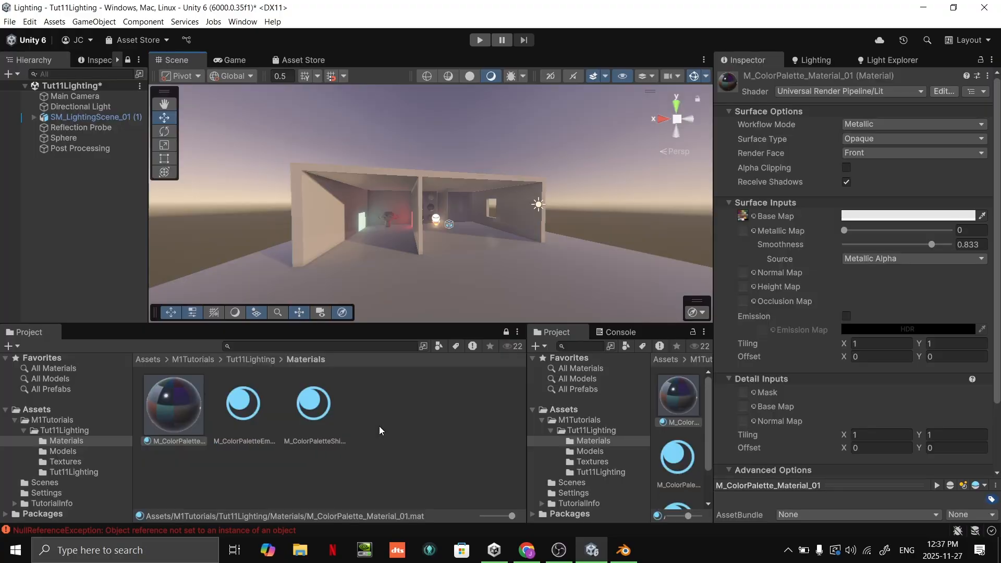
Set the Smoothness of M_ColorPalette_Material_01 to 0.1
drag(932, 245, 882, 244)
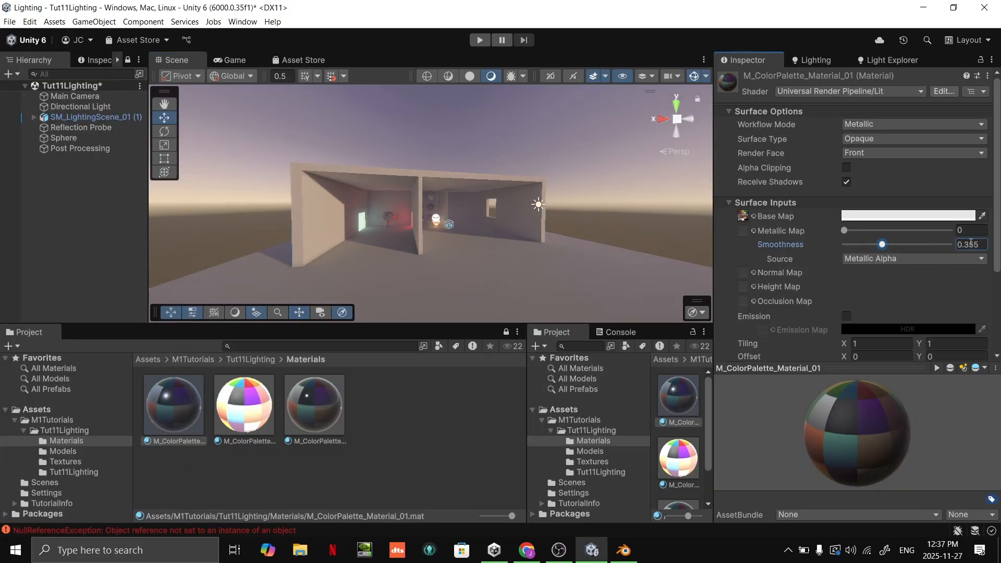
click(966, 244)
text(0.1)
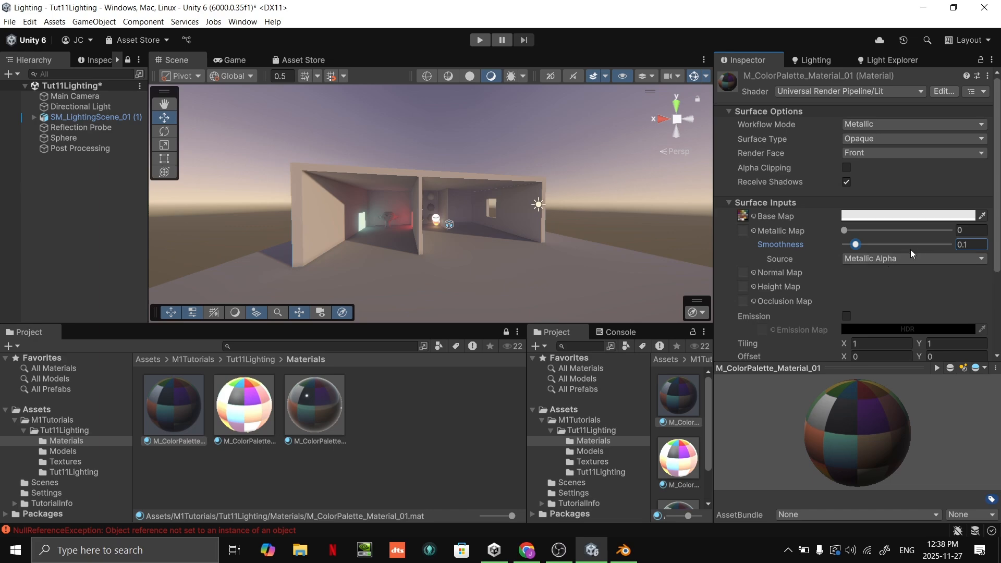
Compare the wall and floor reflections in the window room with the material's Smoothness at 1 and at 0.1
key(w)
right_drag(549, 257, 597, 236)
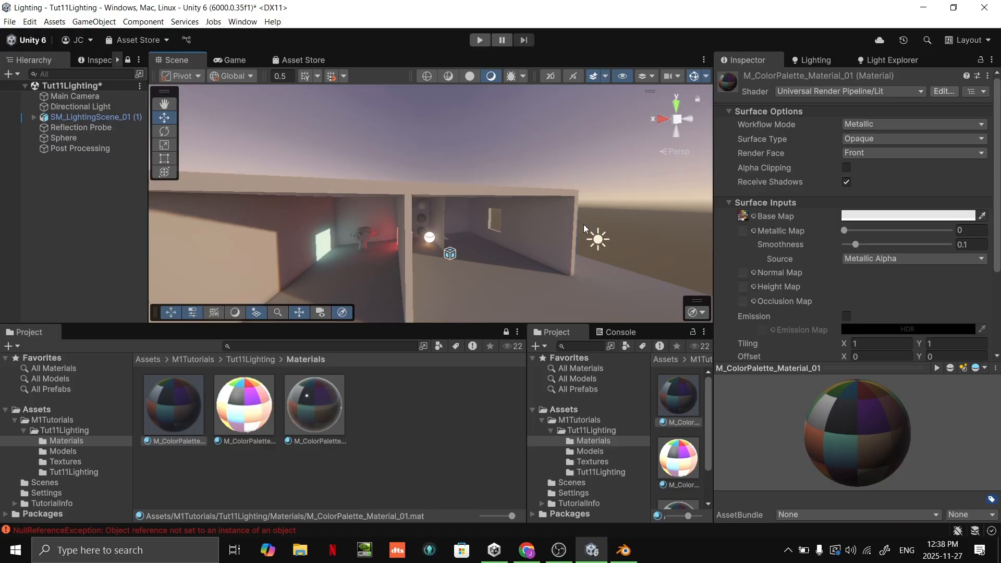
right_drag(529, 199, 499, 218)
key(w)
key(e)
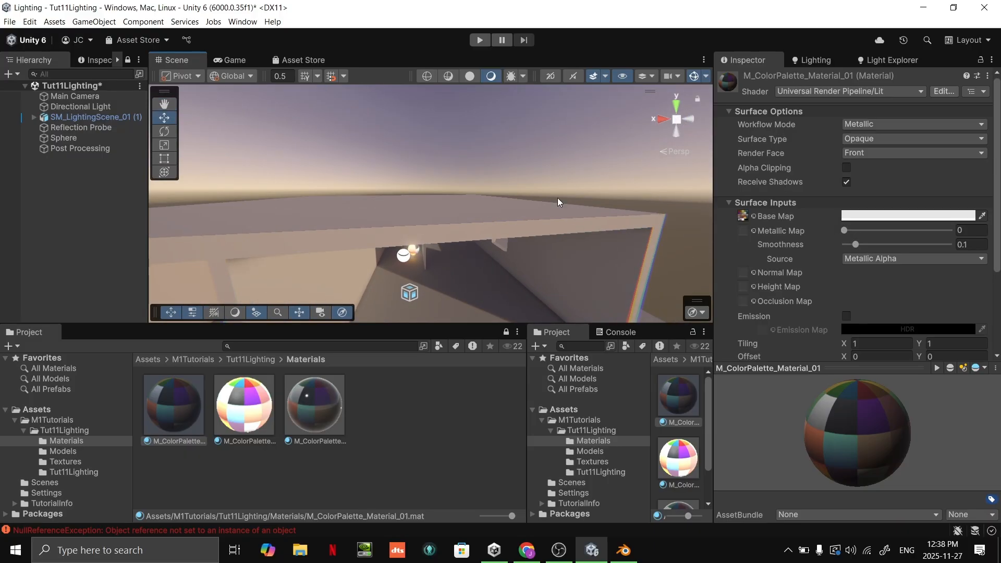
key(w)
right_drag(558, 202, 536, 246)
key(q)
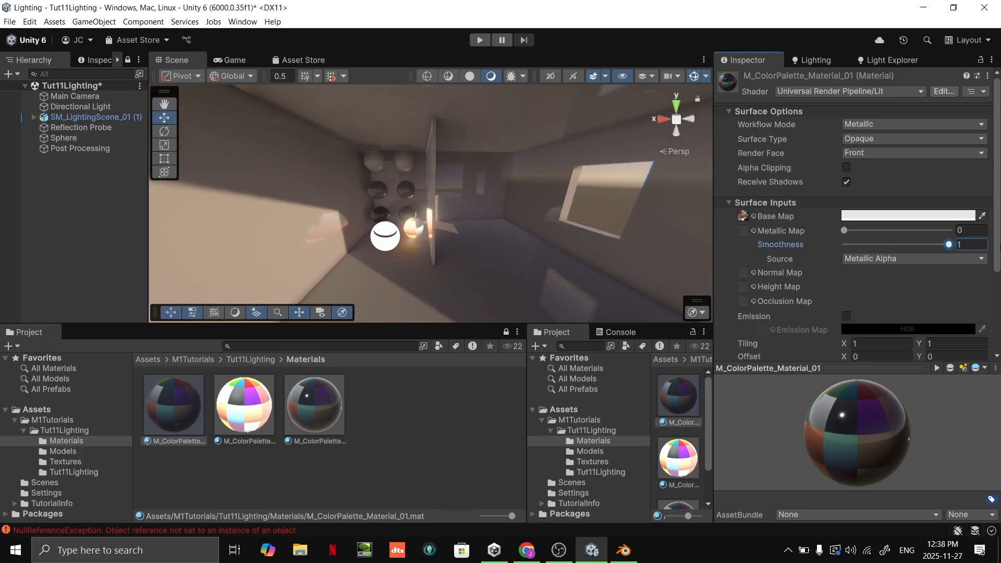
click(963, 245)
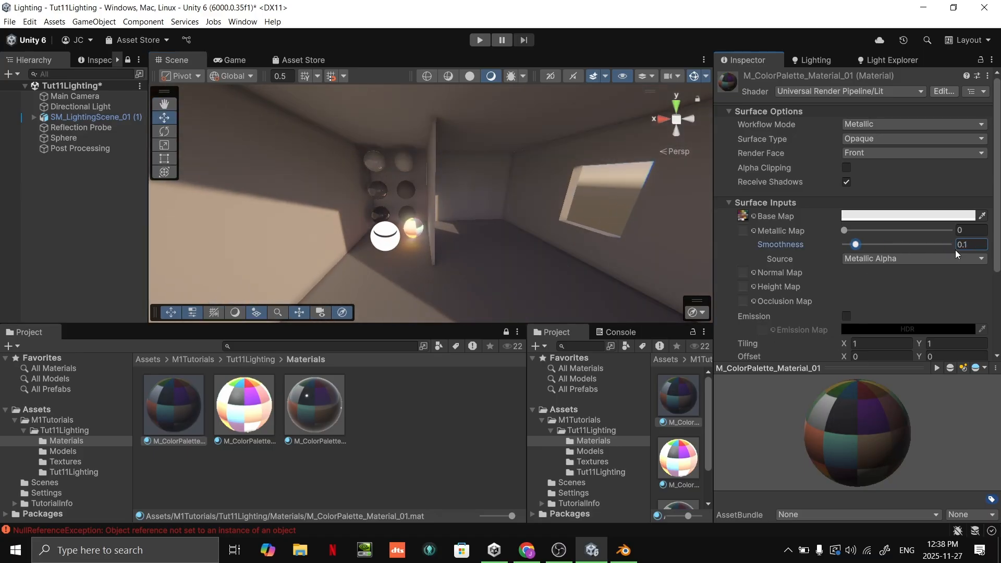
View the building from outside, try a Smoothness below 0.1 on M_ColorPalette_Material_01 and undo the change
right_drag(537, 234, 483, 194)
key(ctrl+z)
key(q)
key(s)
key(s)
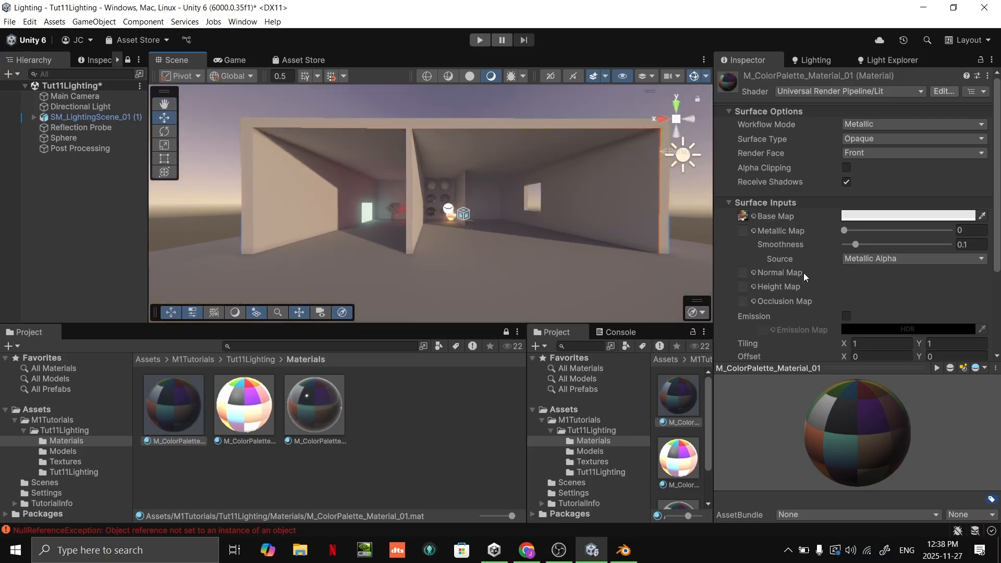
drag(856, 243, 814, 243)
key(ctrl+z)
Examine the window room's walls, floor and display spheres with the low-smoothness material
right_drag(654, 255, 594, 226)
key(w)
key(w)
right_drag(513, 206, 532, 196)
key(shift+space)
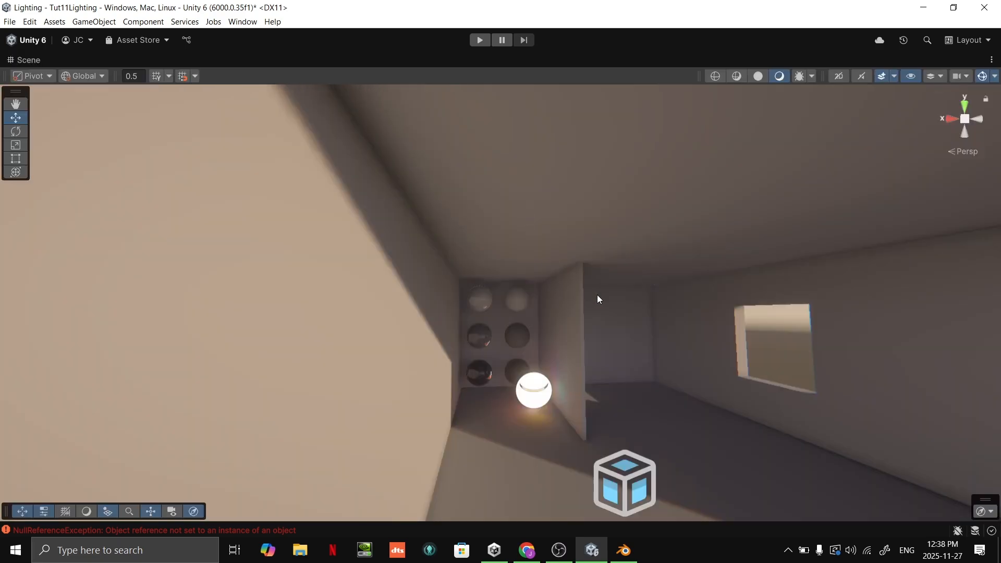
key(s)
right_drag(599, 300, 584, 321)
key(w)
key(shift+space)
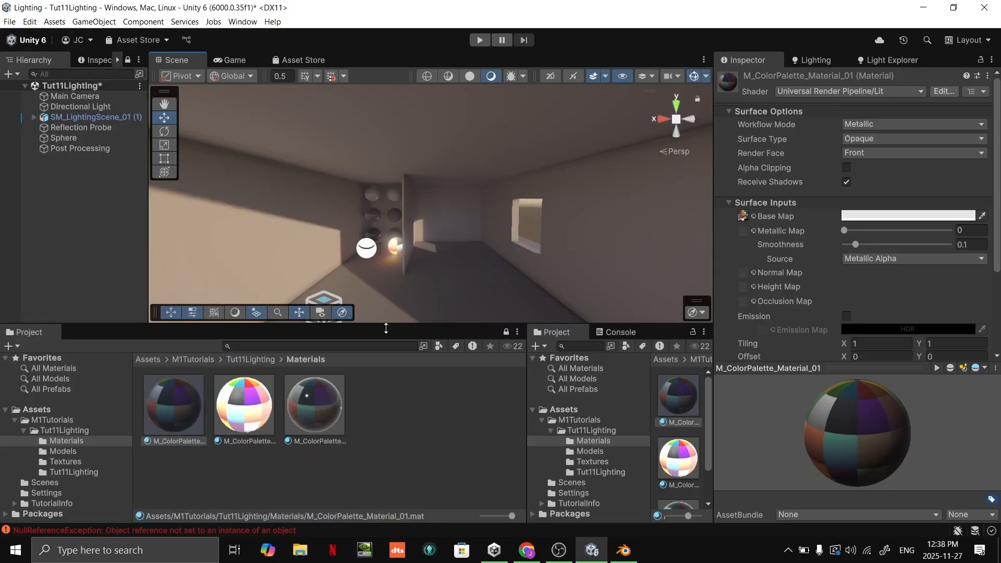
Select M_ColorPaletteShiny_Material_01 and examine the display spheres, followed by the whole building from outside
click(315, 404)
key(w)
right_drag(447, 256, 446, 248)
key(a)
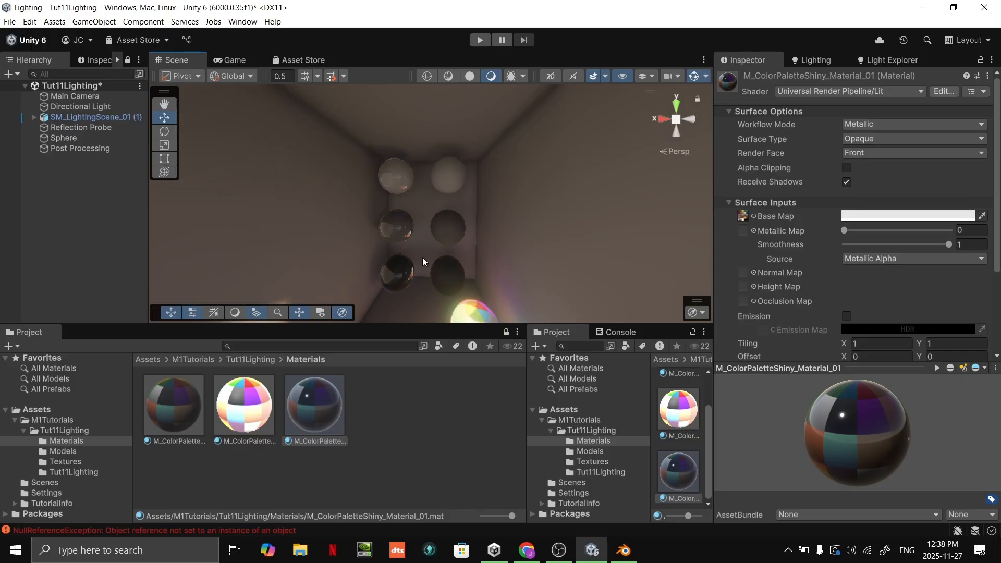
key(s)
right_drag(516, 218, 549, 158)
key(shift+space)
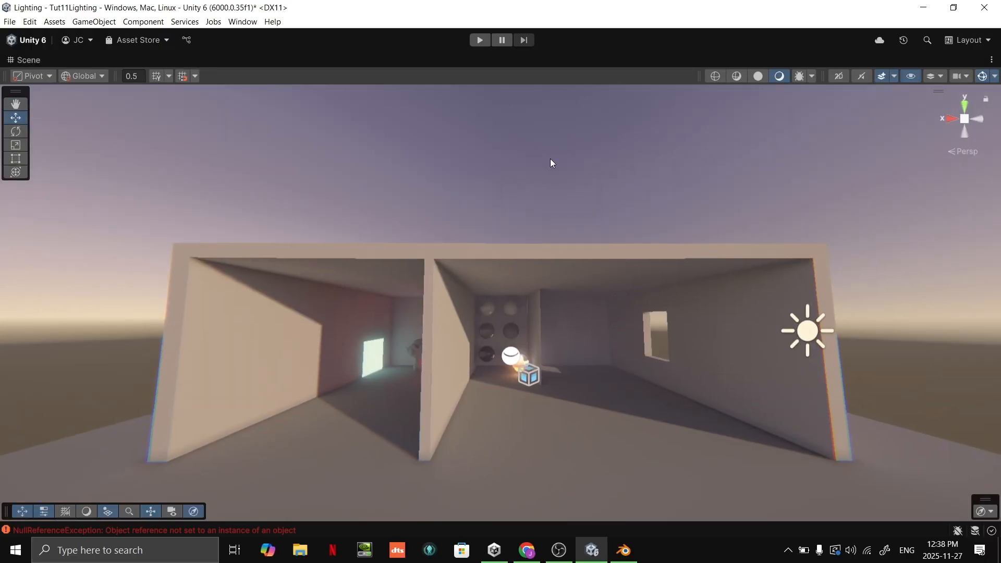
key(shift+space)
Show the Game view and review the volume overrides of the Post Processing object
click(237, 60)
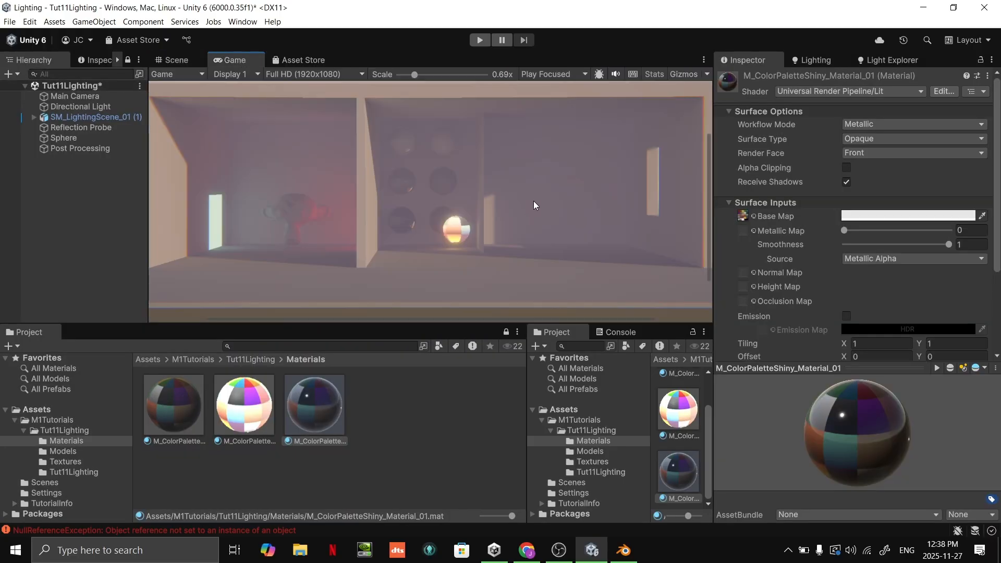
click(80, 148)
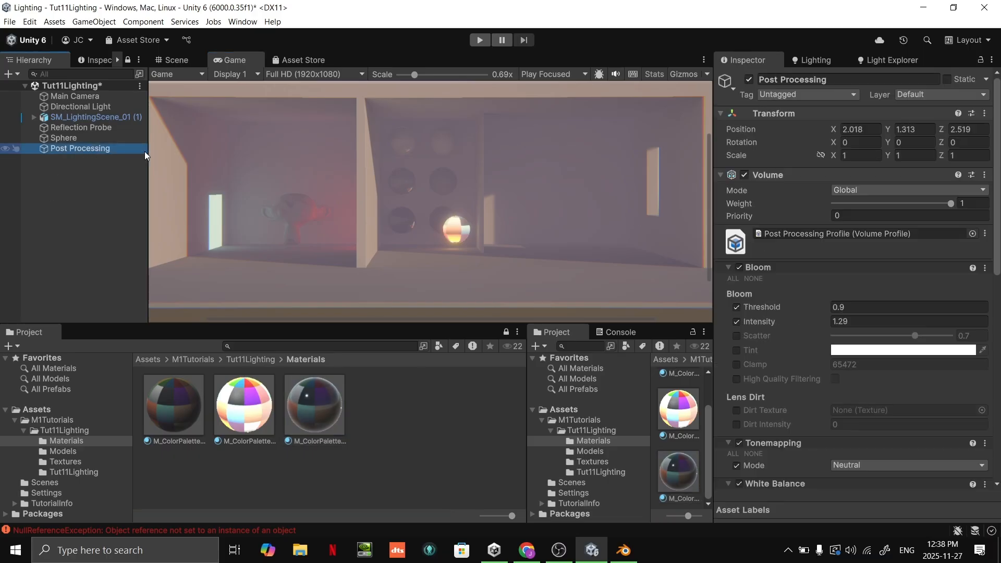
scroll(777, 440, down, 6)
scroll(857, 421, down, 3)
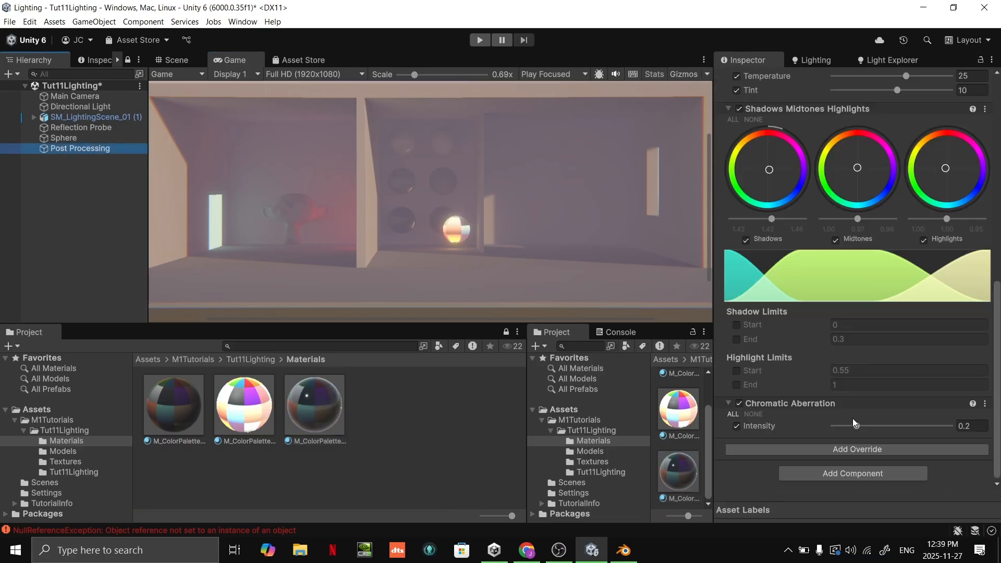
scroll(853, 418, up, 6)
Set the environment fog Density to 0.005 and view the lit scene in the maximized Game view
click(817, 62)
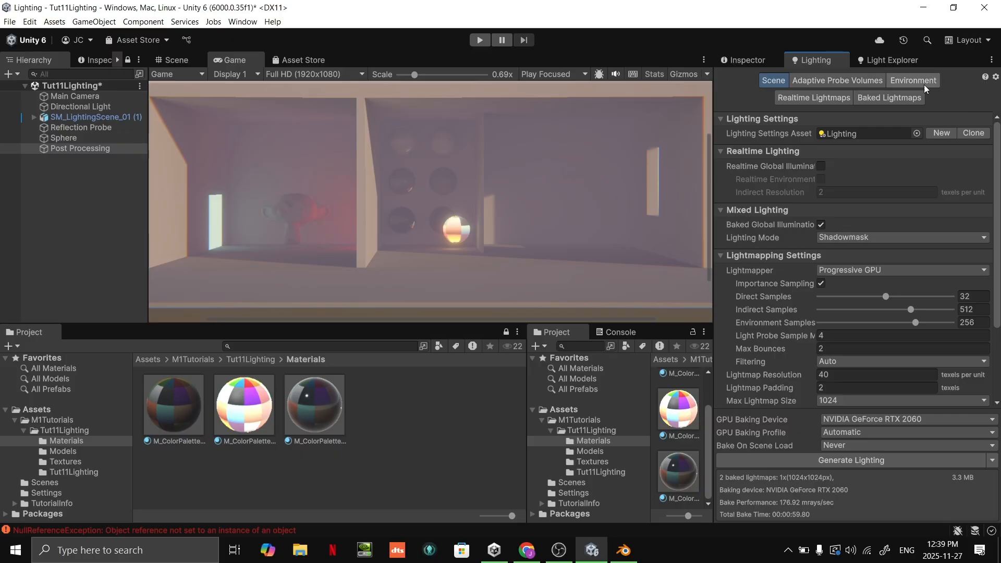
click(913, 80)
click(844, 365)
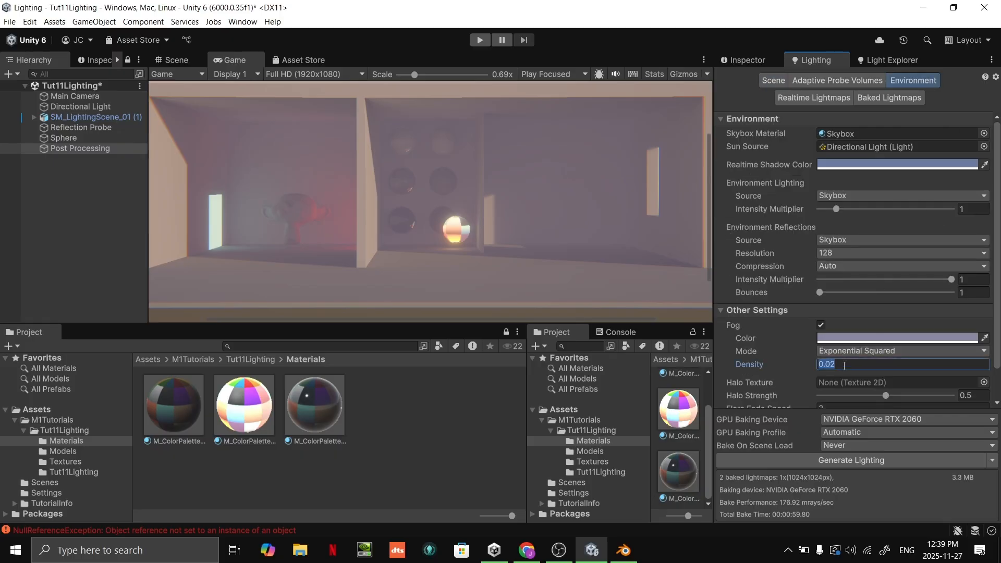
key(BackSpace)
text(1)
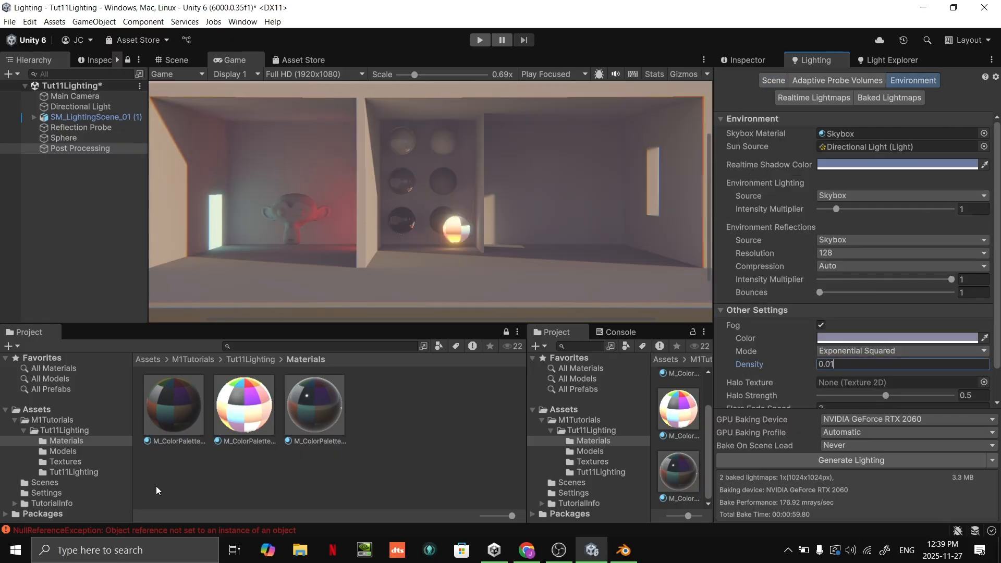
key(BackSpace)
text(05)
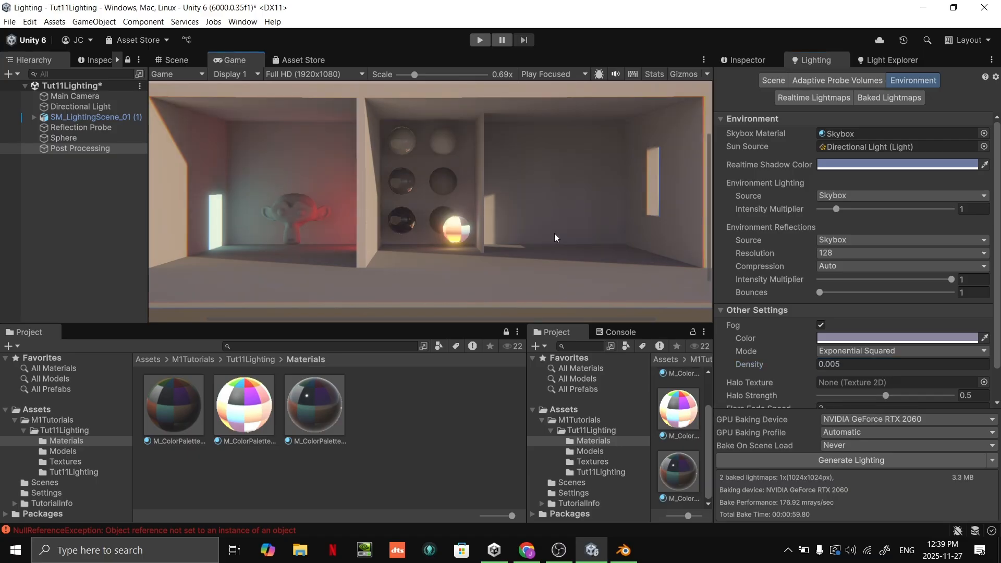
key(shift+space)
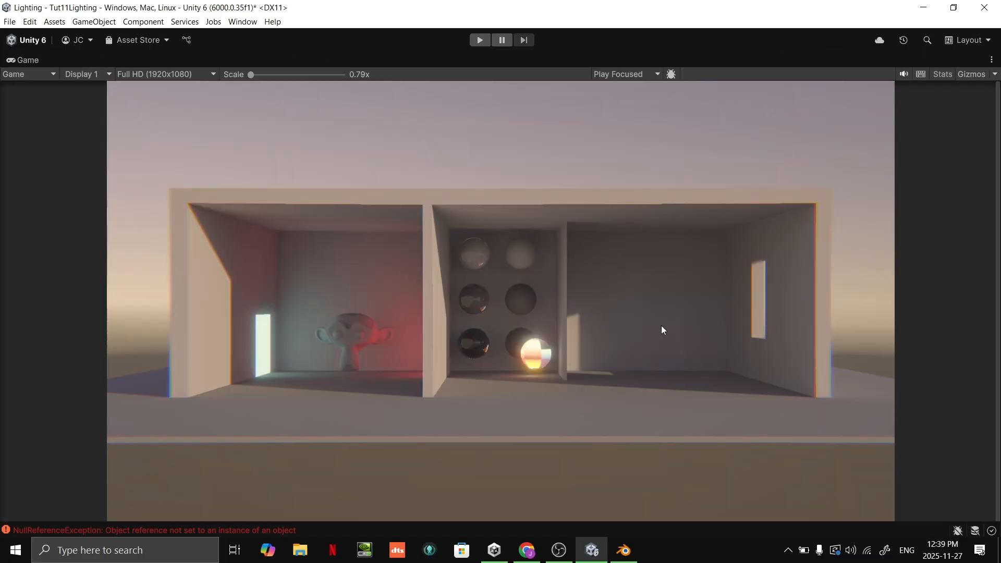
Switch to the presentation and advance to the "Work on!" slide
key(alt+Tab)
key(Right)
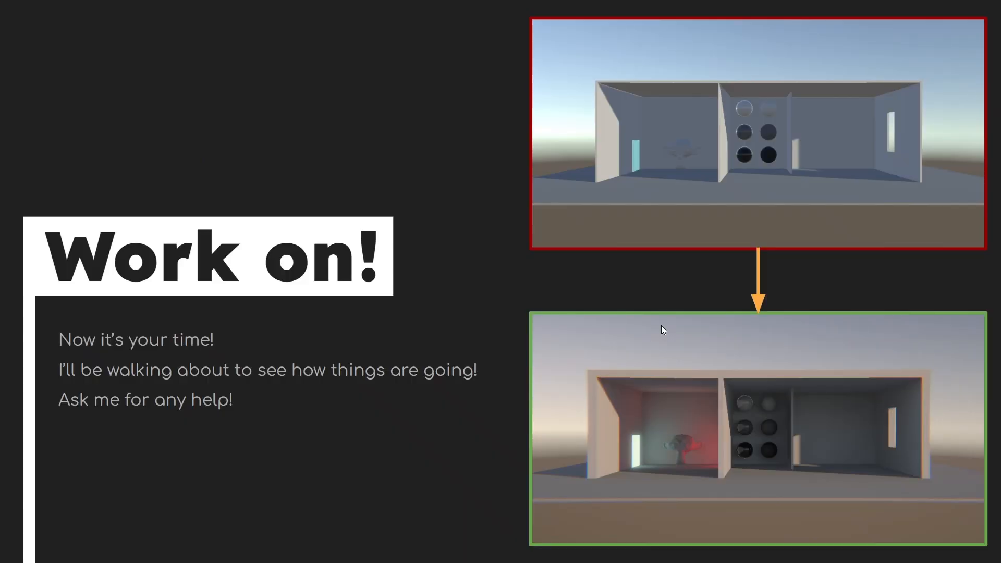